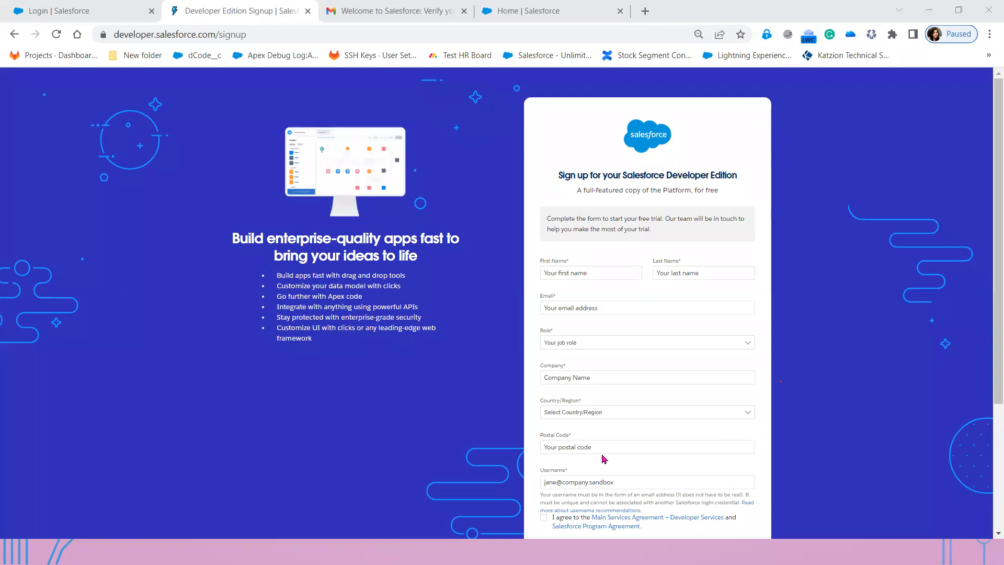
- Leave First Name, Role and Company blank so each shows its required-field warning
{"action": "left_click", "coordinate": [576, 273]}
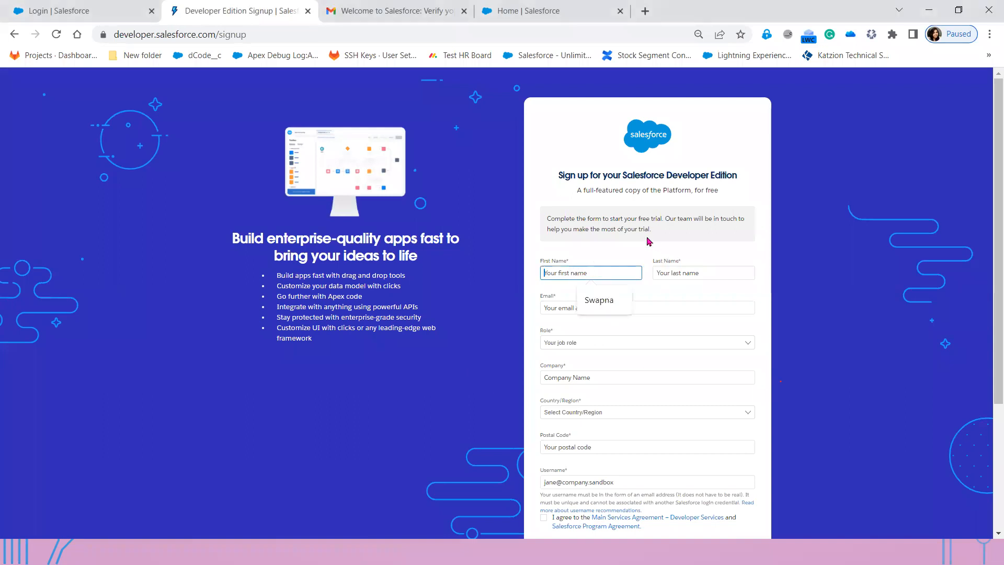
{"action": "left_click", "coordinate": [617, 257]}
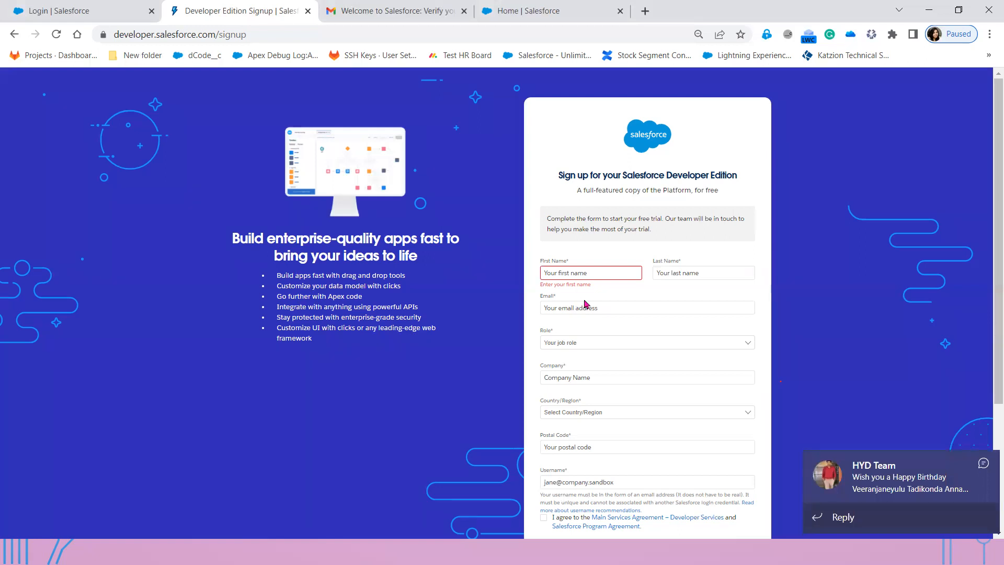
{"action": "left_click", "coordinate": [983, 463]}
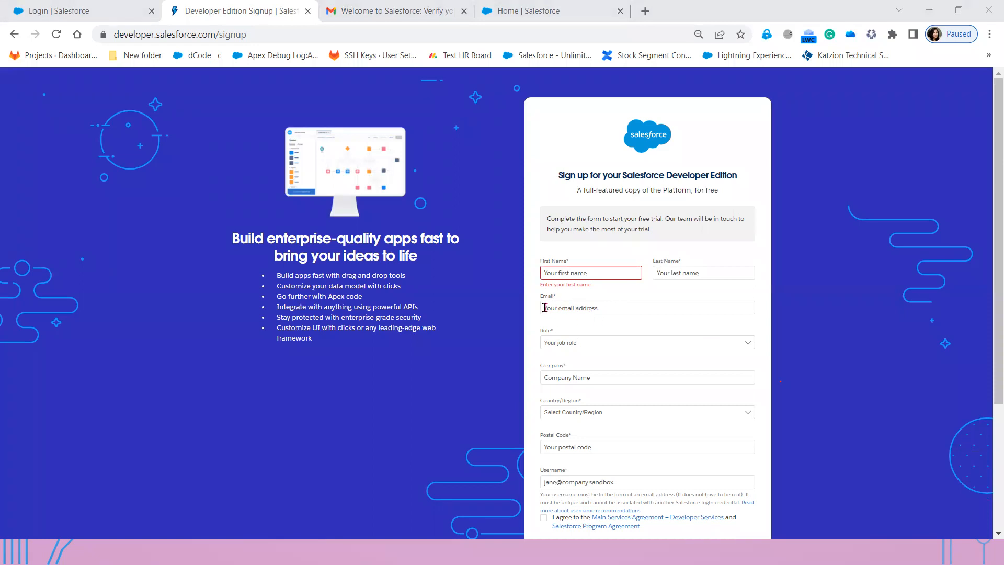
{"action": "left_click", "coordinate": [568, 343]}
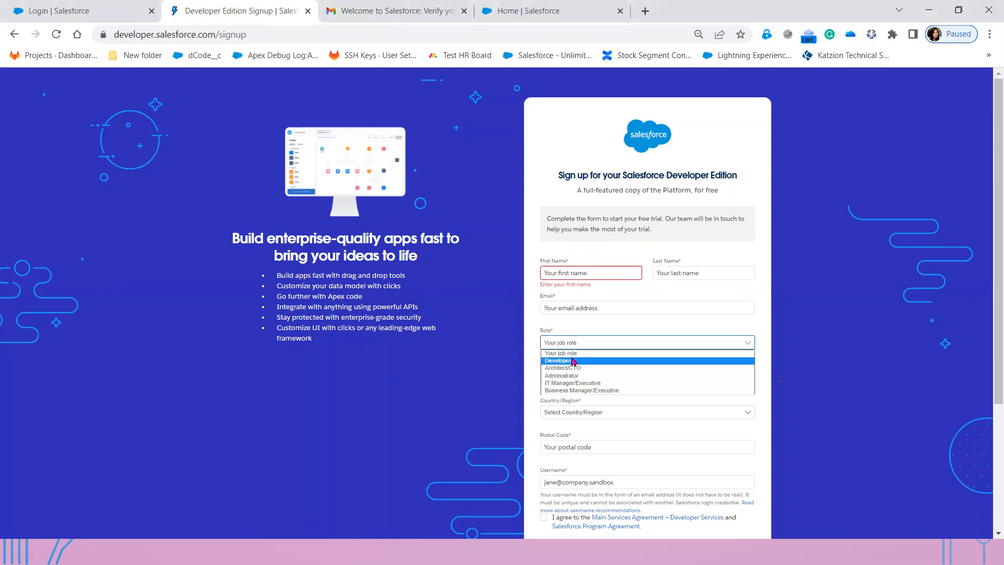
{"action": "left_click", "coordinate": [610, 330]}
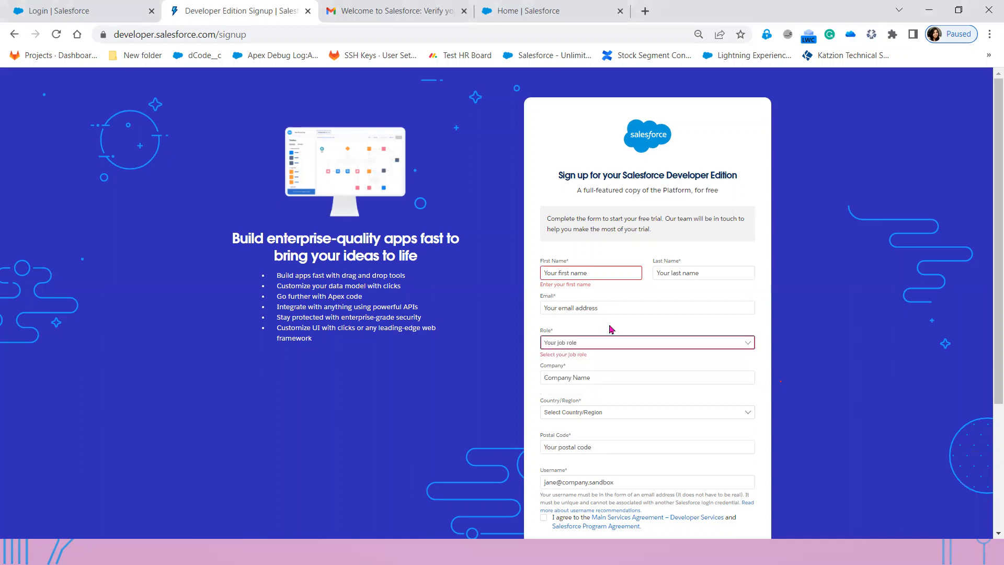
{"action": "left_click", "coordinate": [596, 376]}
{"action": "left_click", "coordinate": [665, 327]}
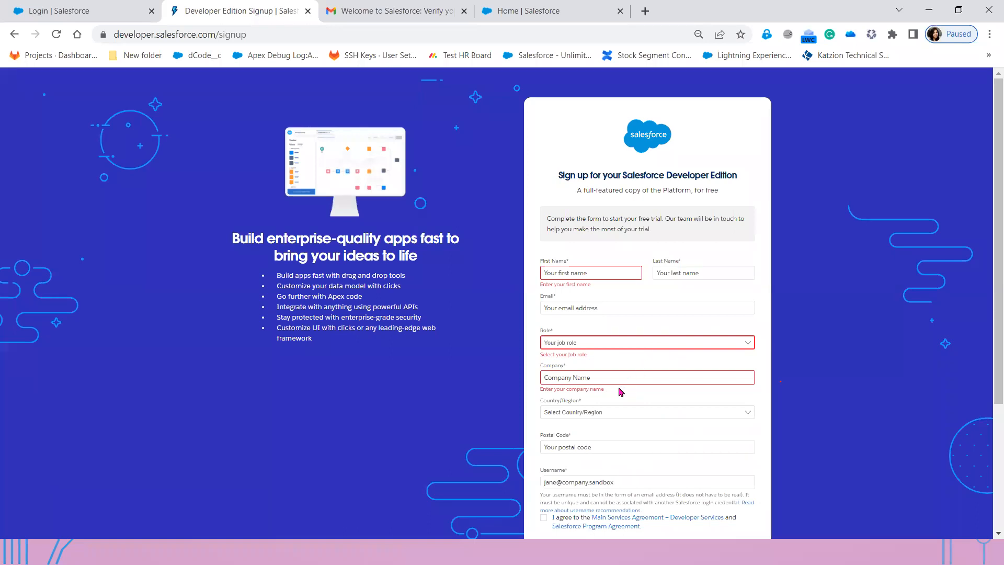
- Choose UAE in the Country/Region list by typing letters to jump through the countries
{"action": "left_click", "coordinate": [602, 415]}
{"action": "scroll", "coordinate": [609, 398], "scroll_direction": "down", "scroll_amount": 1}
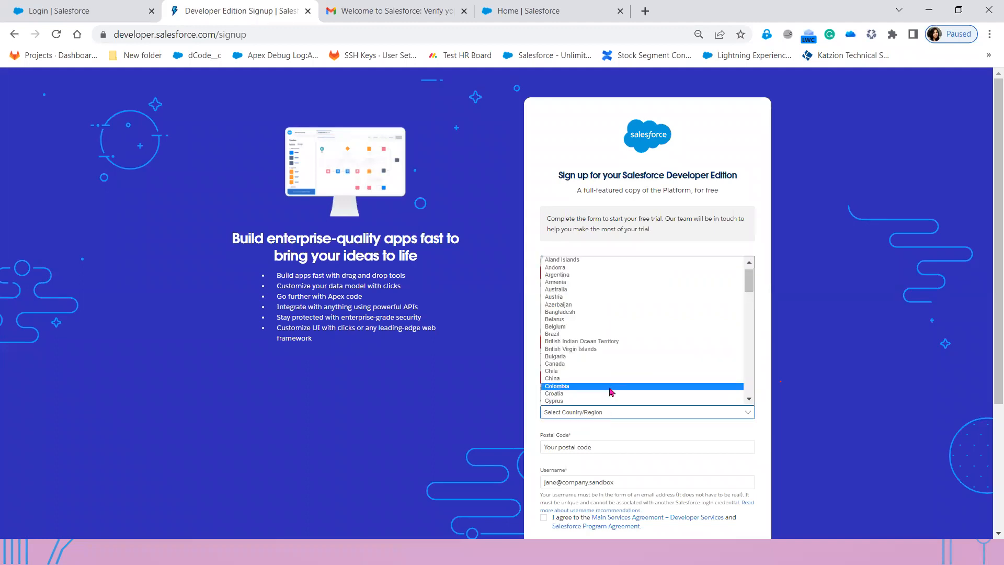
{"action": "key", "text": "i"}
{"action": "key", "text": "n"}
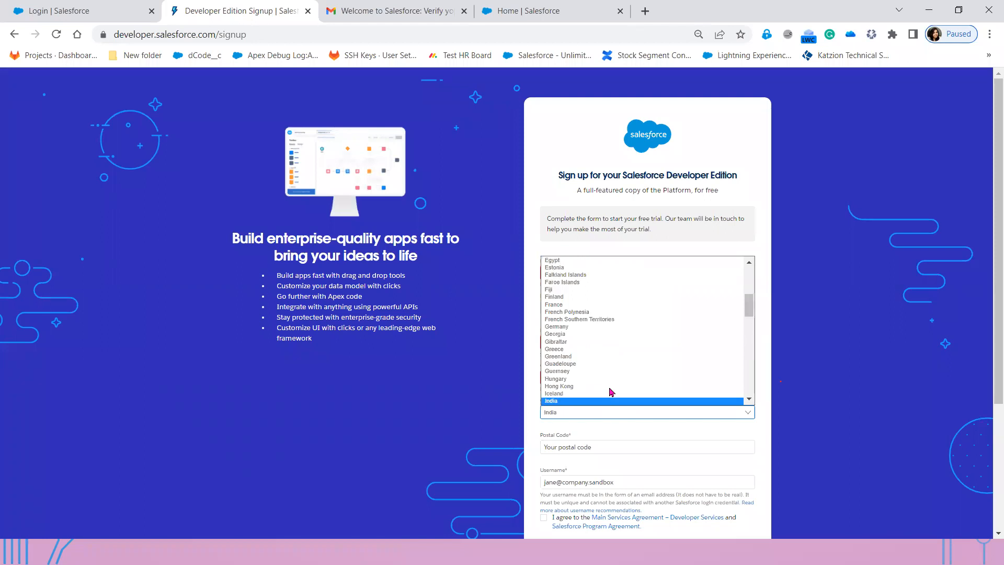
{"action": "key", "text": "u"}
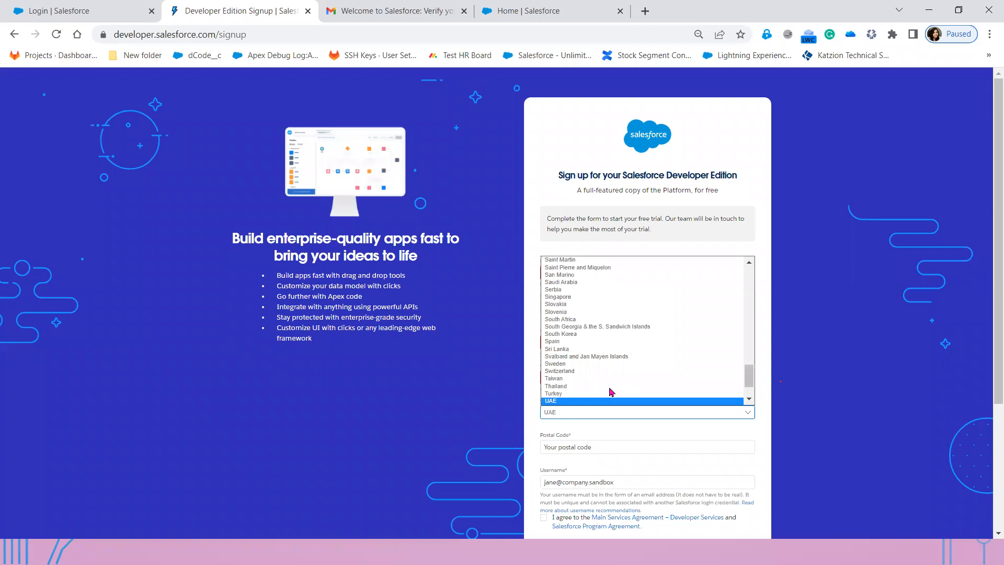
{"action": "scroll", "coordinate": [610, 393], "scroll_direction": "down", "scroll_amount": 2}
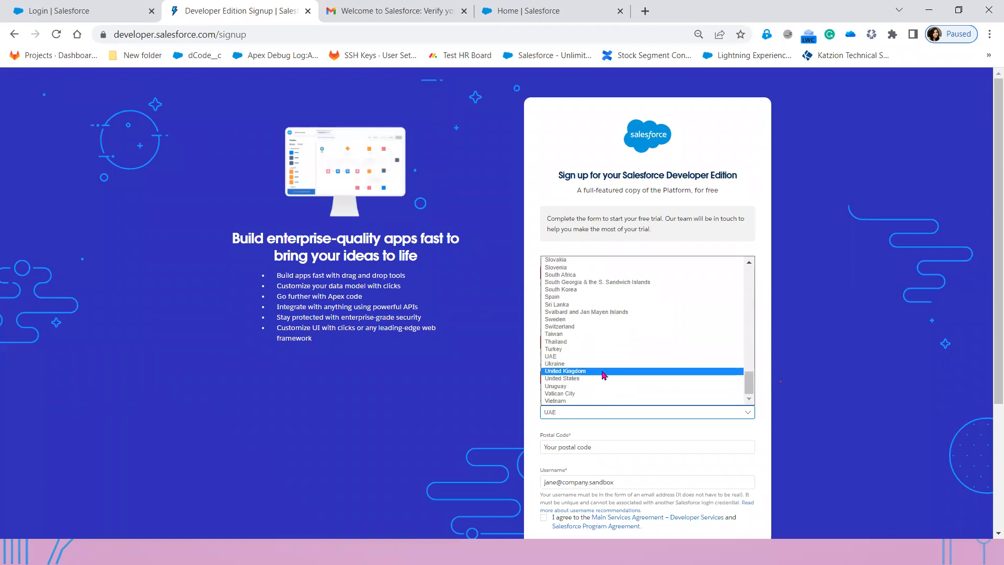
{"action": "scroll", "coordinate": [604, 375], "scroll_direction": "up", "scroll_amount": 20}
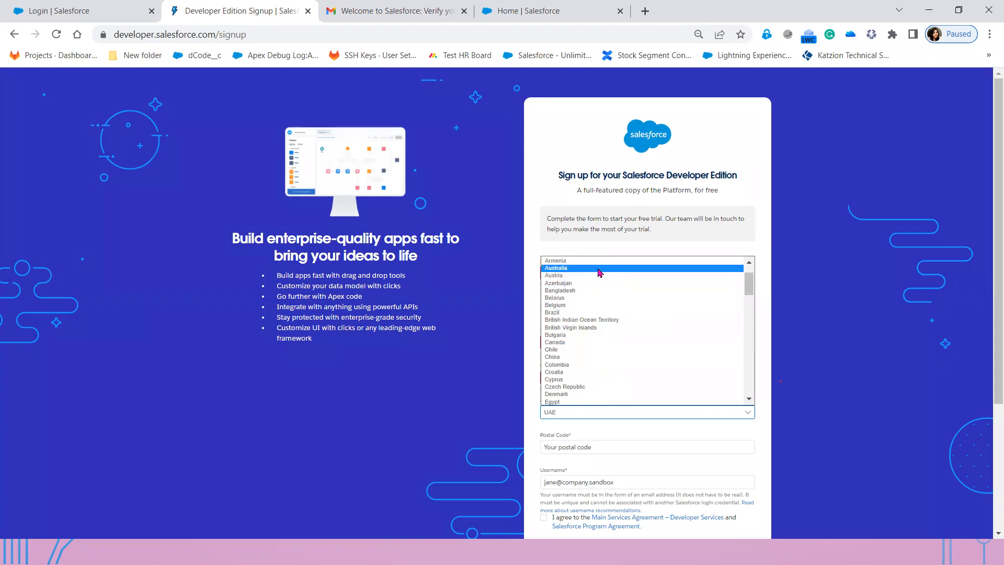
{"action": "left_click", "coordinate": [616, 435]}
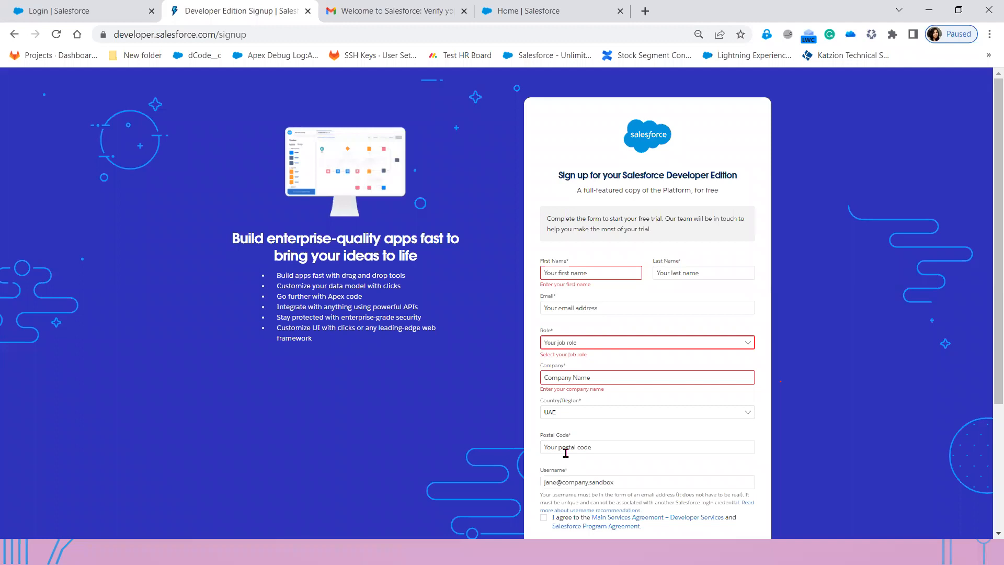
- Draw a red box around the Email field with a line and handwritten note beside it
{"action": "scroll", "coordinate": [565, 452], "scroll_direction": "down", "scroll_amount": 1}
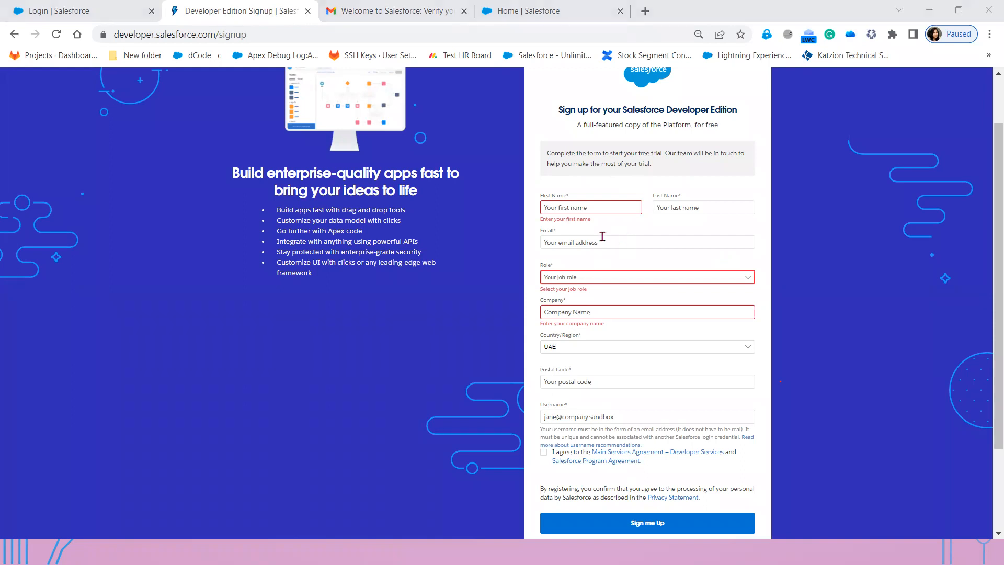
{"action": "left_click_drag", "start_coordinate": [533, 225], "coordinate": [768, 258]}
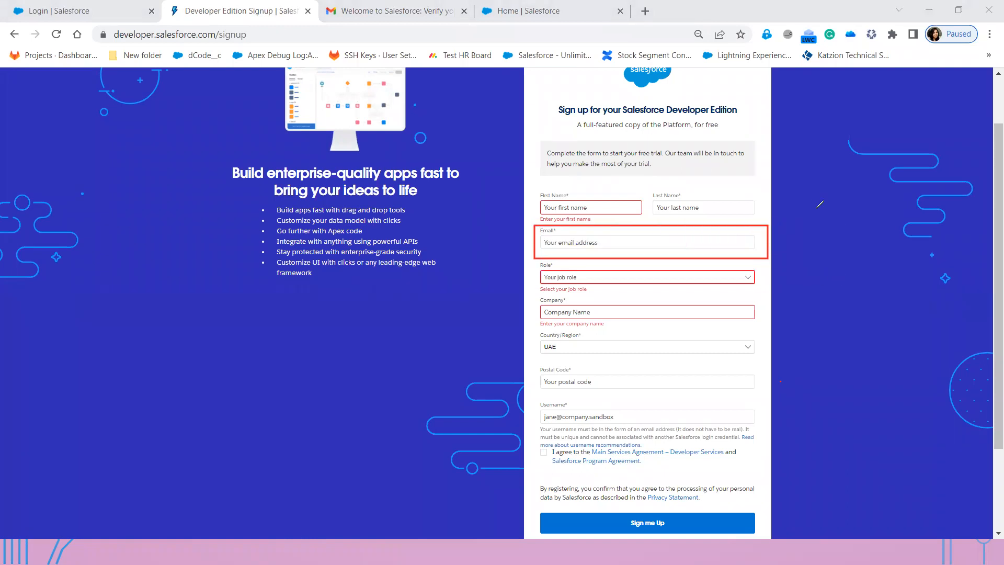
{"action": "mouse_move", "coordinate": [755, 240]}
{"action": "left_mouse_down"}
{"action": "mouse_move", "coordinate": [811, 229]}
{"action": "mouse_move", "coordinate": [802, 242]}
{"action": "mouse_move", "coordinate": [830, 240]}
{"action": "mouse_move", "coordinate": [794, 255]}
{"action": "mouse_move", "coordinate": [847, 231]}
{"action": "mouse_move", "coordinate": [844, 255]}
{"action": "mouse_move", "coordinate": [857, 227]}
{"action": "mouse_move", "coordinate": [865, 248]}
{"action": "mouse_move", "coordinate": [880, 223]}
{"action": "mouse_move", "coordinate": [891, 253]}
{"action": "left_mouse_up"}
{"action": "mouse_move", "coordinate": [876, 236]}
{"action": "left_mouse_down"}
{"action": "mouse_move", "coordinate": [889, 230]}
{"action": "mouse_move", "coordinate": [891, 246]}
{"action": "left_mouse_up"}
{"action": "mouse_move", "coordinate": [894, 212]}
{"action": "left_mouse_down"}
{"action": "mouse_move", "coordinate": [904, 242]}
{"action": "mouse_move", "coordinate": [919, 238]}
{"action": "left_mouse_up"}
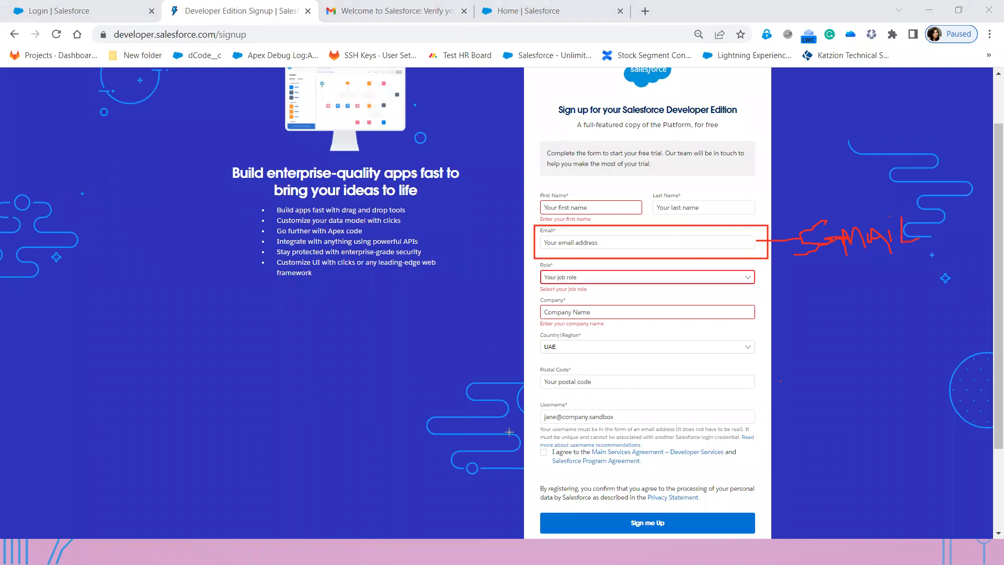
- Box the Username field and its hint in red, adding a line and handwritten note
{"action": "left_click_drag", "start_coordinate": [533, 396], "coordinate": [636, 426]}
{"action": "left_click_drag", "start_coordinate": [716, 407], "coordinate": [764, 434]}
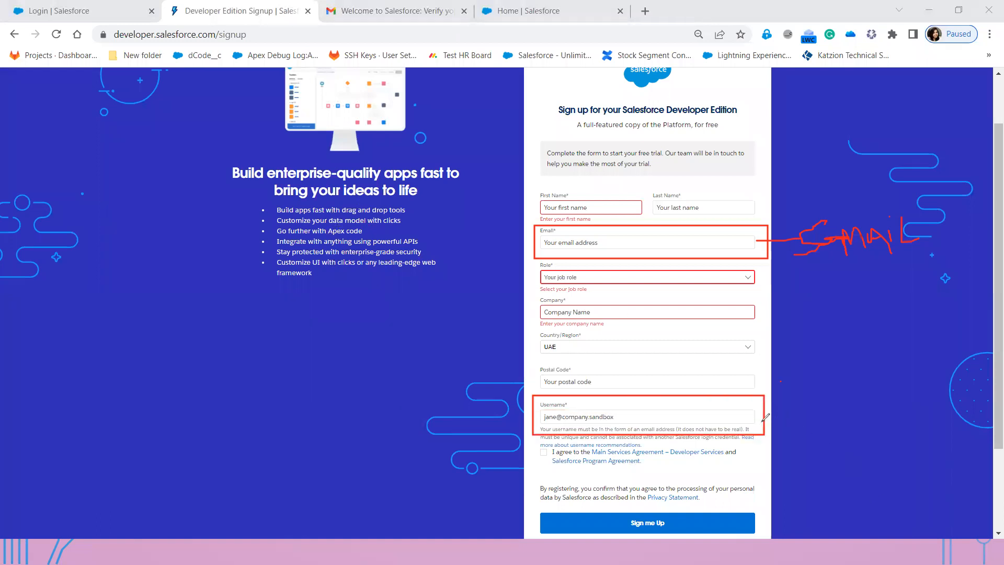
{"action": "left_click_drag", "start_coordinate": [760, 421], "coordinate": [798, 409]}
{"action": "mouse_move", "coordinate": [809, 417]}
{"action": "left_mouse_down"}
{"action": "mouse_move", "coordinate": [818, 396]}
{"action": "mouse_move", "coordinate": [830, 409]}
{"action": "left_mouse_up"}
{"action": "mouse_move", "coordinate": [838, 398]}
{"action": "left_mouse_down"}
{"action": "mouse_move", "coordinate": [840, 409]}
{"action": "mouse_move", "coordinate": [852, 390]}
{"action": "mouse_move", "coordinate": [877, 395]}
{"action": "mouse_move", "coordinate": [880, 407]}
{"action": "left_mouse_up"}
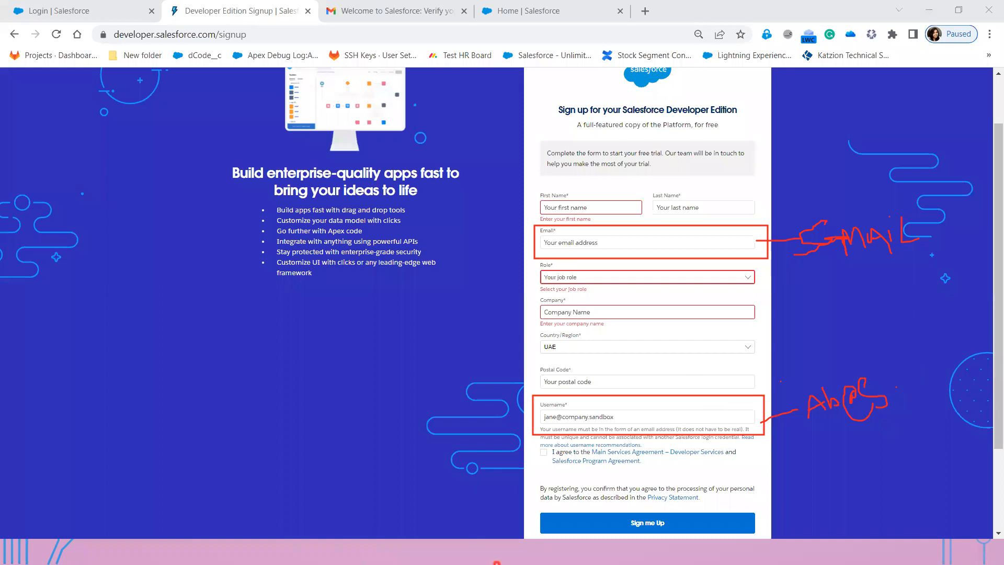
- Clear the sketches and write 'Email ---> Gmail Account' in a new Notepad++ document
{"action": "key", "text": "alt+Tab"}
{"action": "key", "text": "alt+Tab"}
{"action": "key", "text": "alt+Tab"}
{"action": "key", "text": "alt+Tab"}
{"action": "key", "text": "alt+Tab"}
{"action": "key", "text": "alt+Tab"}
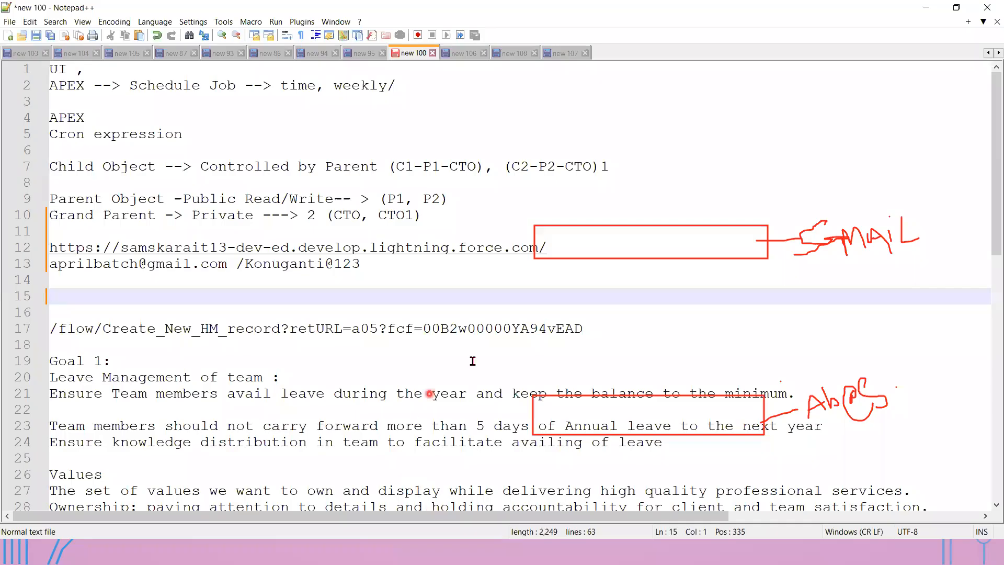
{"action": "left_click", "coordinate": [582, 127]}
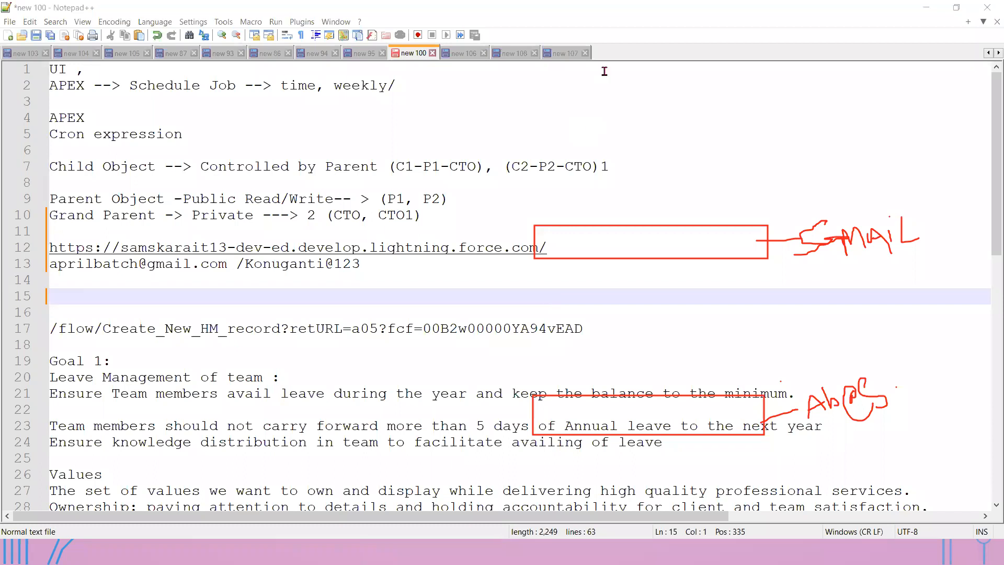
{"action": "key", "text": "ctrl+n"}
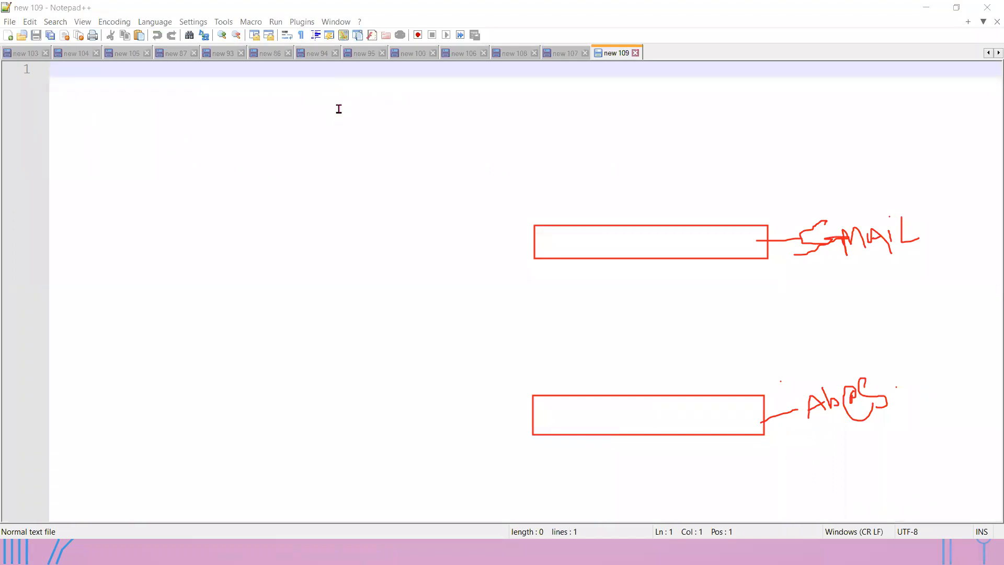
{"action": "left_click", "coordinate": [658, 82]}
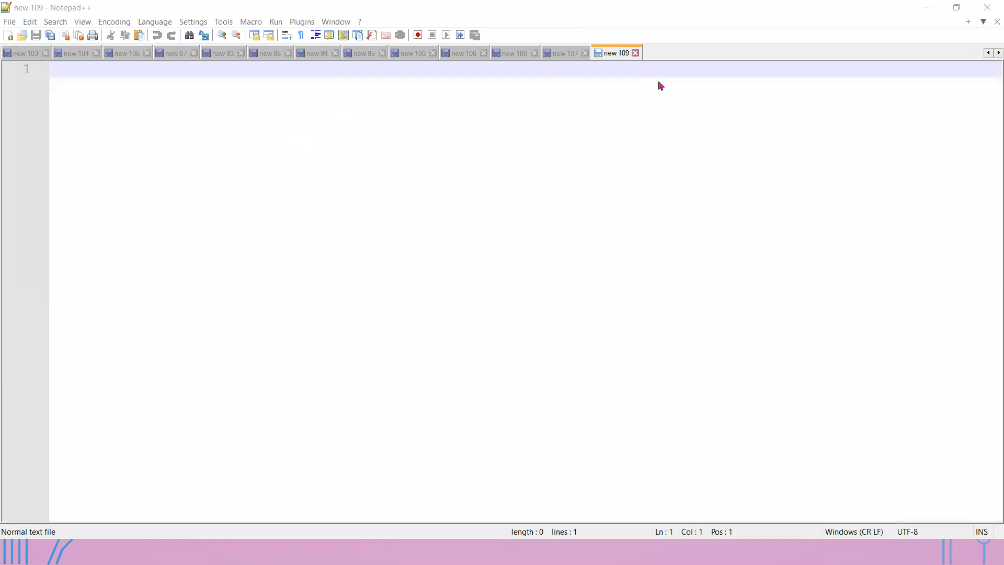
{"action": "left_click", "coordinate": [363, 97]}
{"action": "type", "text": "Email ---"}
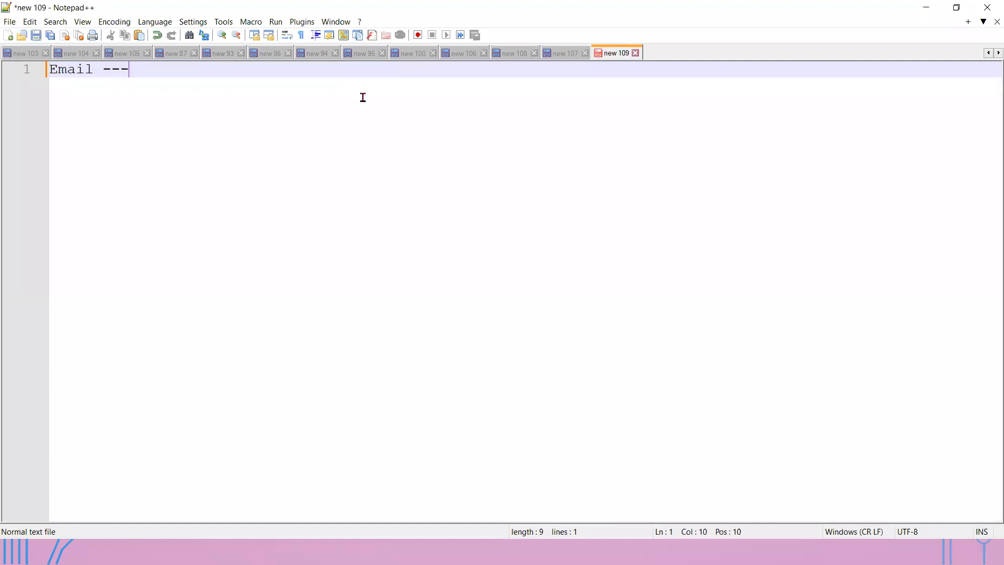
{"action": "type", "text": "> Gmail"}
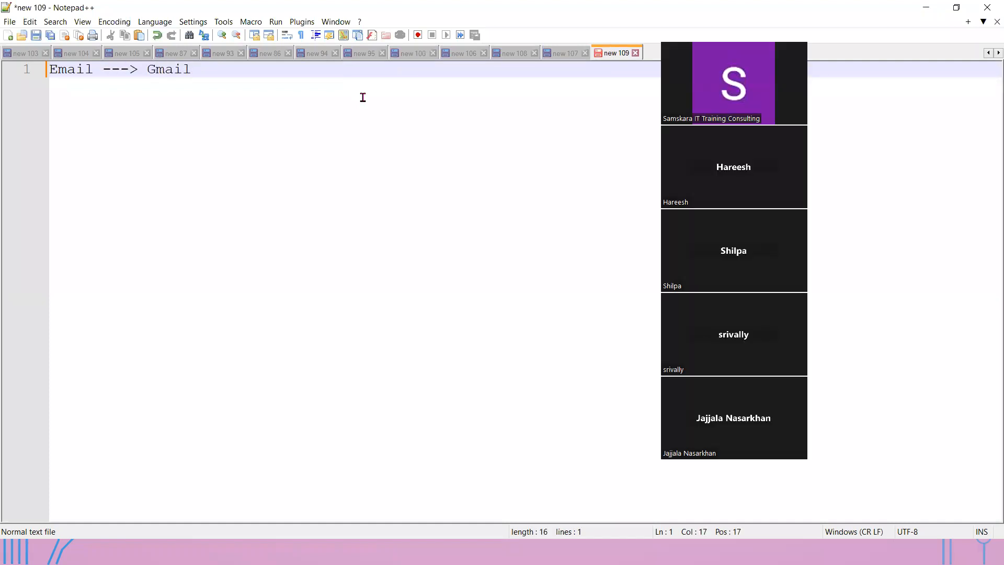
{"action": "key", "text": "Return"}
{"action": "key", "text": "Left"}
{"action": "type", "text": "Account"}
{"action": "key", "text": "Return"}
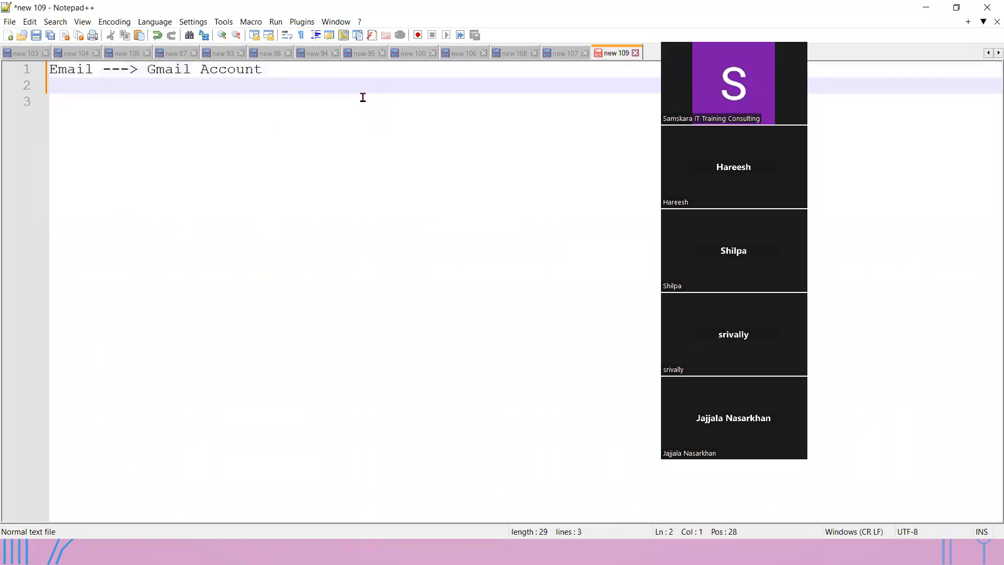
- Add a second line 'User nam -->' followed by a company-style username email address
{"action": "key", "text": "alt+Tab"}
{"action": "key", "text": "alt+Tab"}
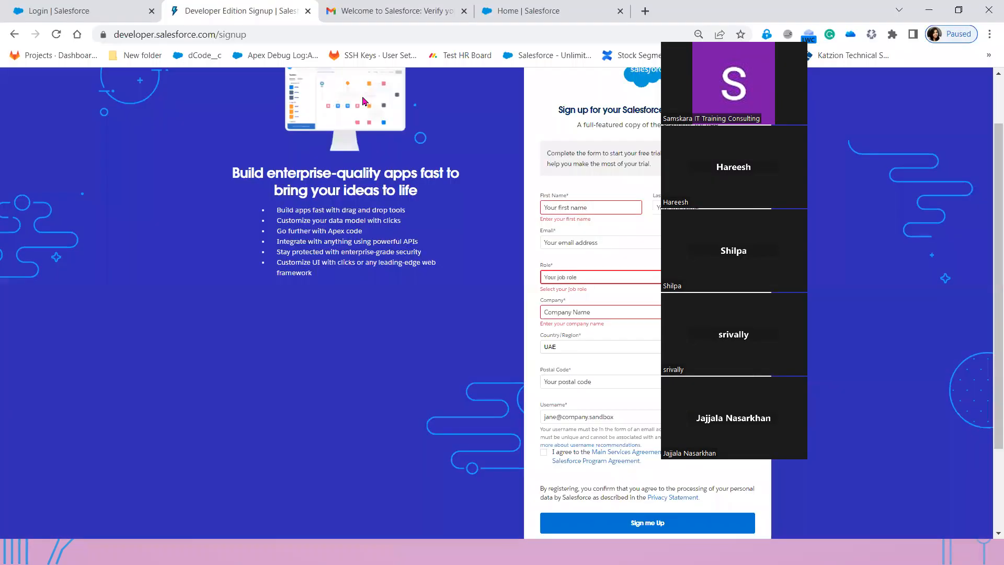
{"action": "key", "text": "alt+Tab"}
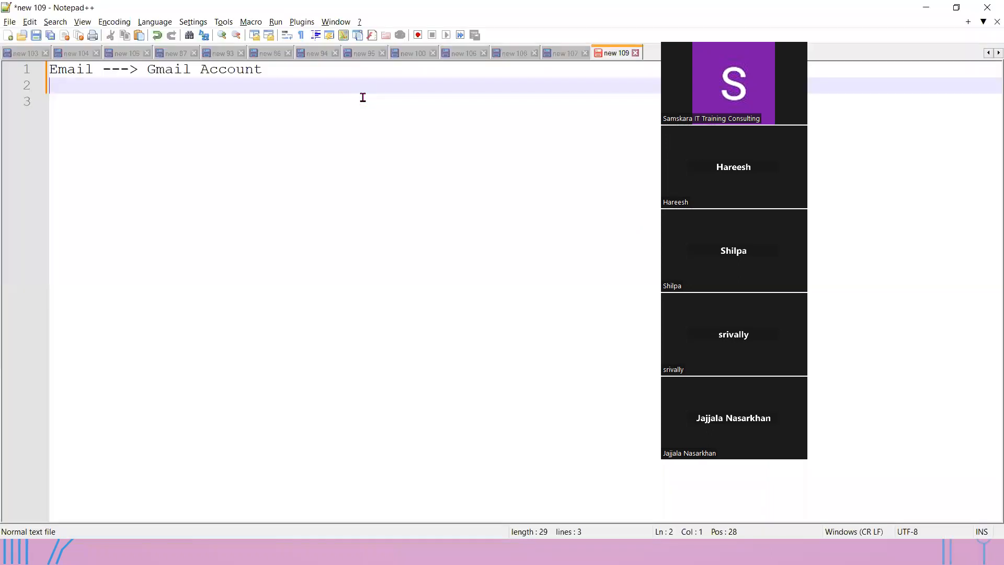
{"action": "type", "text": "User nam"}
{"action": "type", "text": "--> "}
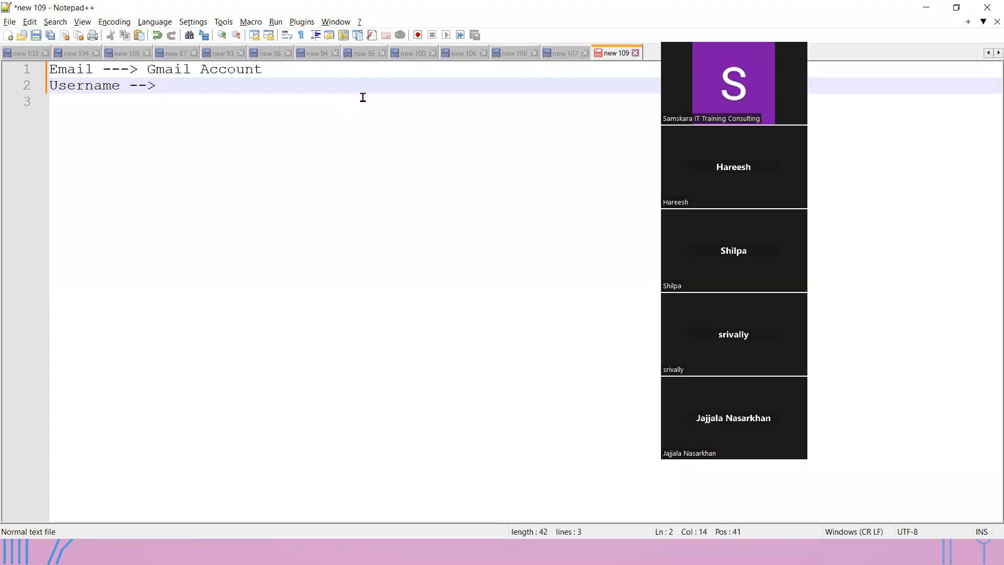
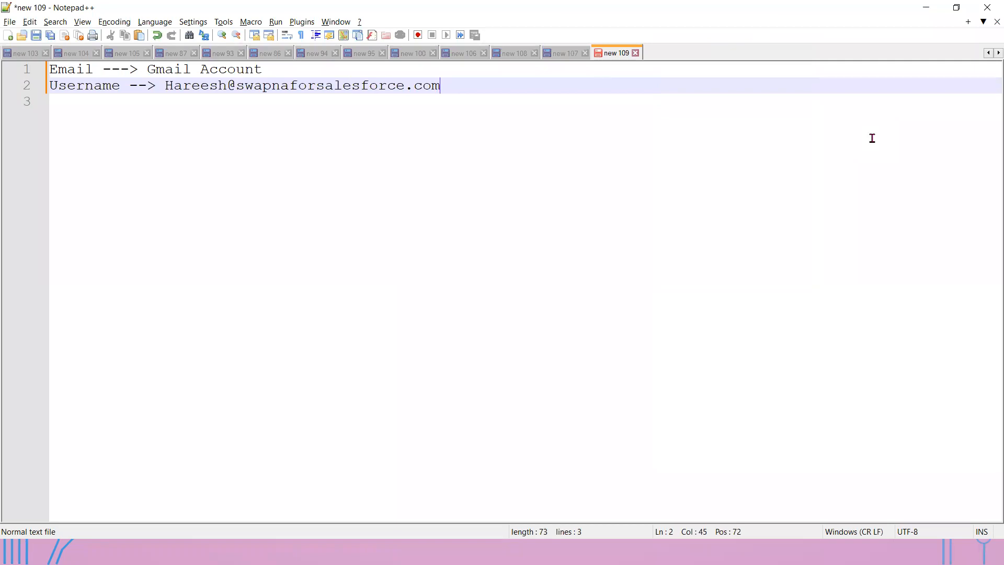
{"action": "key", "text": "alt+Tab"}
{"action": "left_click_drag", "start_coordinate": [479, 88], "coordinate": [89, 66]}
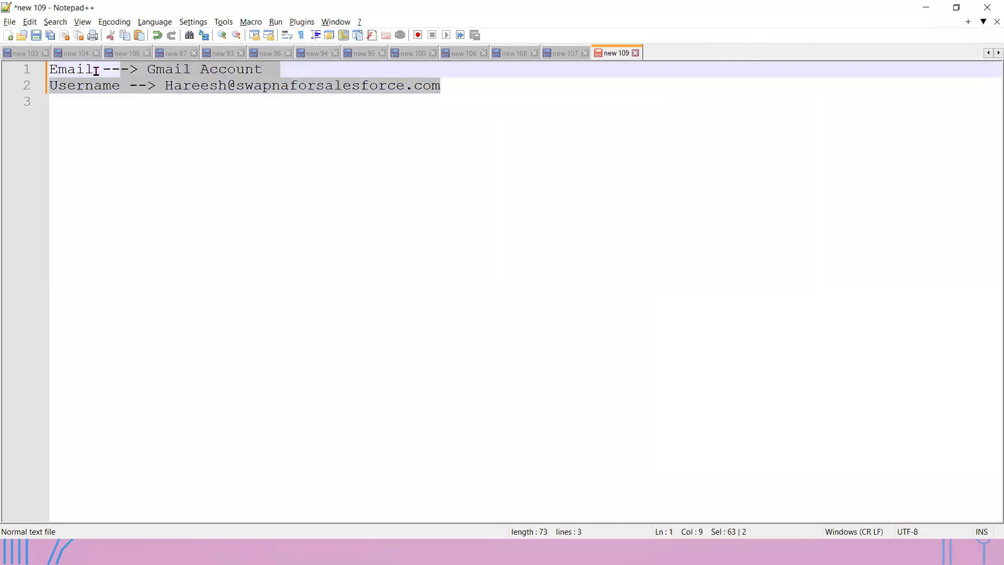
{"action": "left_click", "coordinate": [670, 78]}
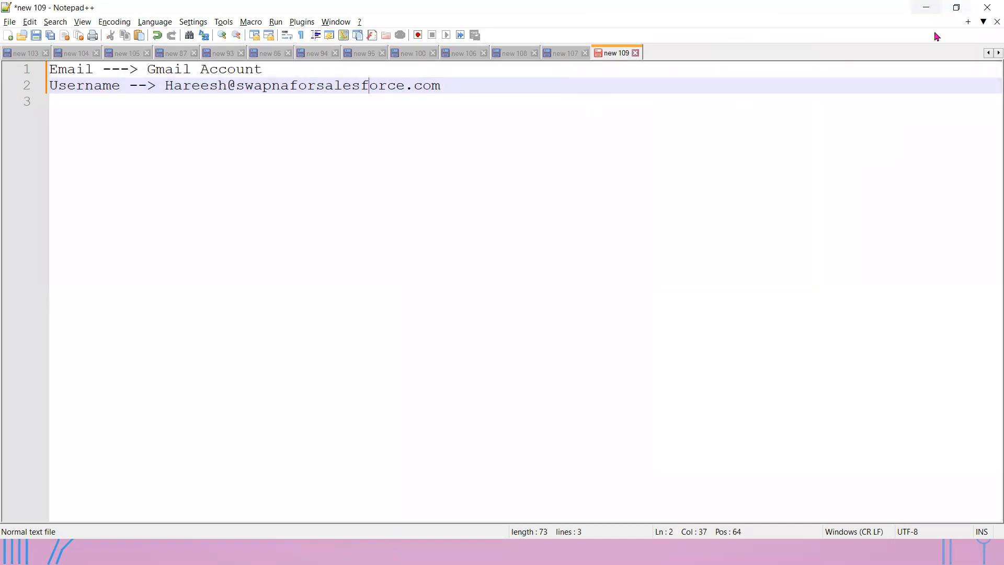
- Back on the signup page, tick the Main Services and Program Agreement checkbox
{"action": "left_click", "coordinate": [926, 8]}
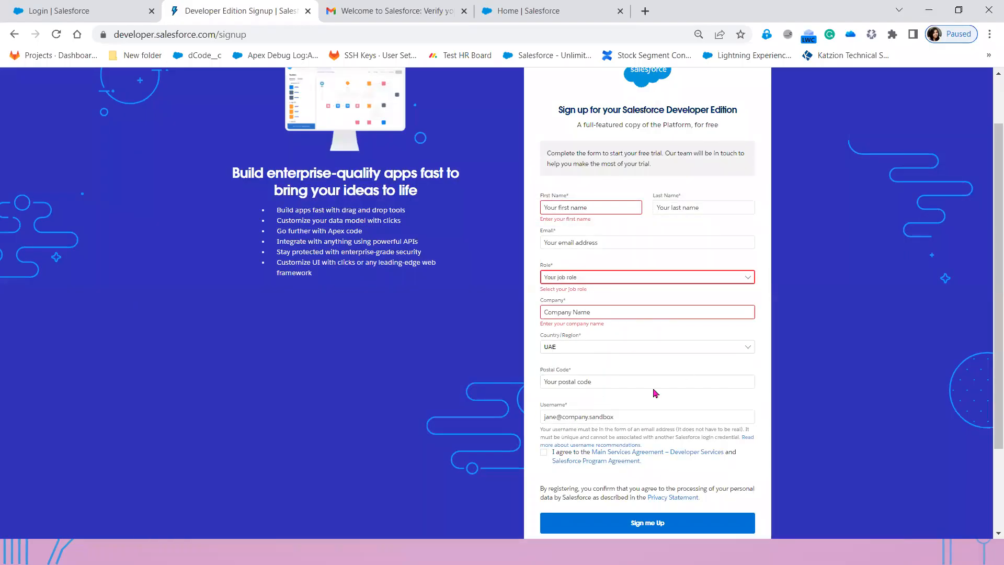
{"action": "left_click", "coordinate": [543, 453]}
{"action": "scroll", "coordinate": [670, 481], "scroll_direction": "down", "scroll_amount": 2}
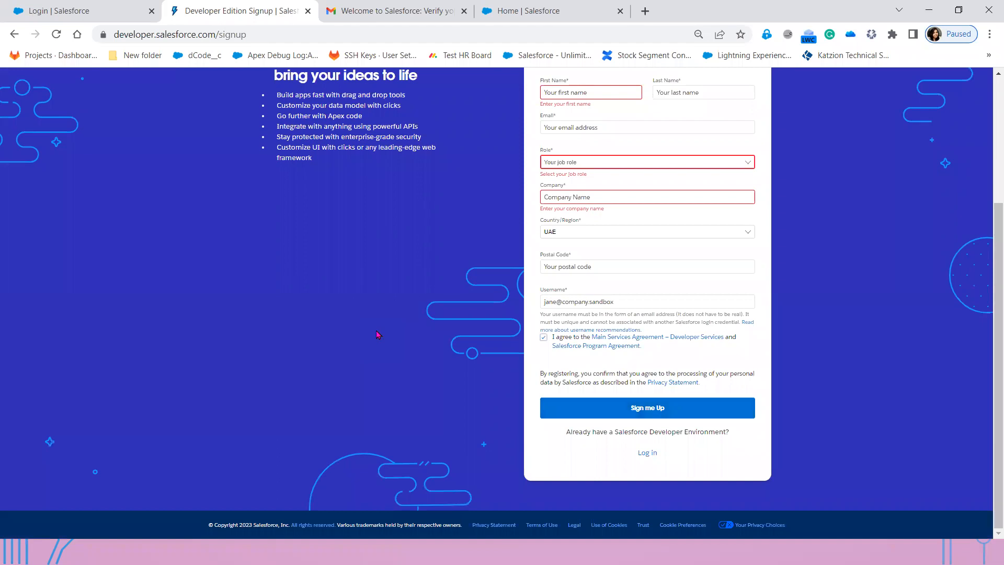
{"action": "scroll", "coordinate": [342, 334], "scroll_direction": "up", "scroll_amount": 3}
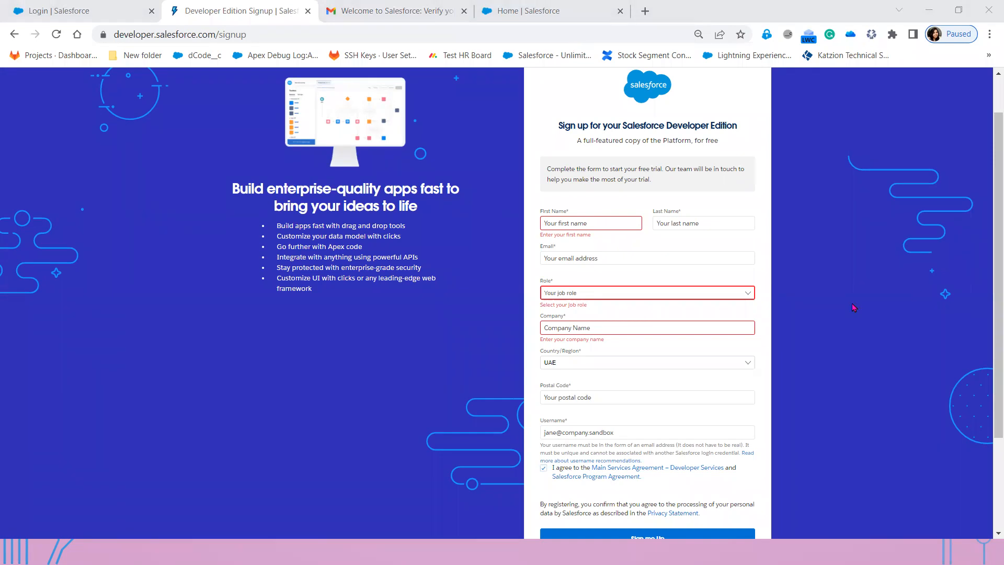
- Return to the signup form, then advance the PowerPoint slide show to the 'Almost there' confirmation slide
{"action": "left_click", "coordinate": [584, 429]}
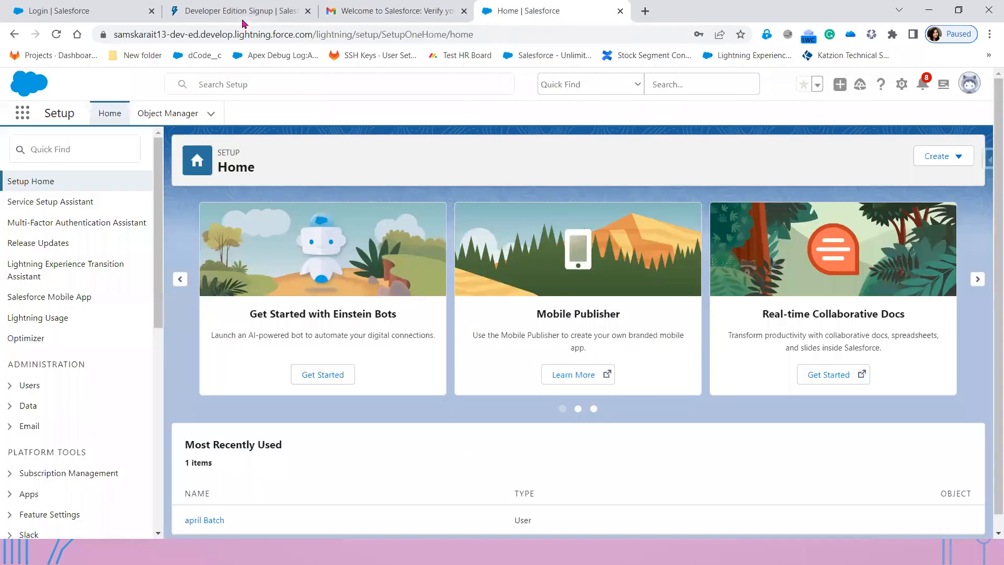
{"action": "left_click", "coordinate": [260, 15]}
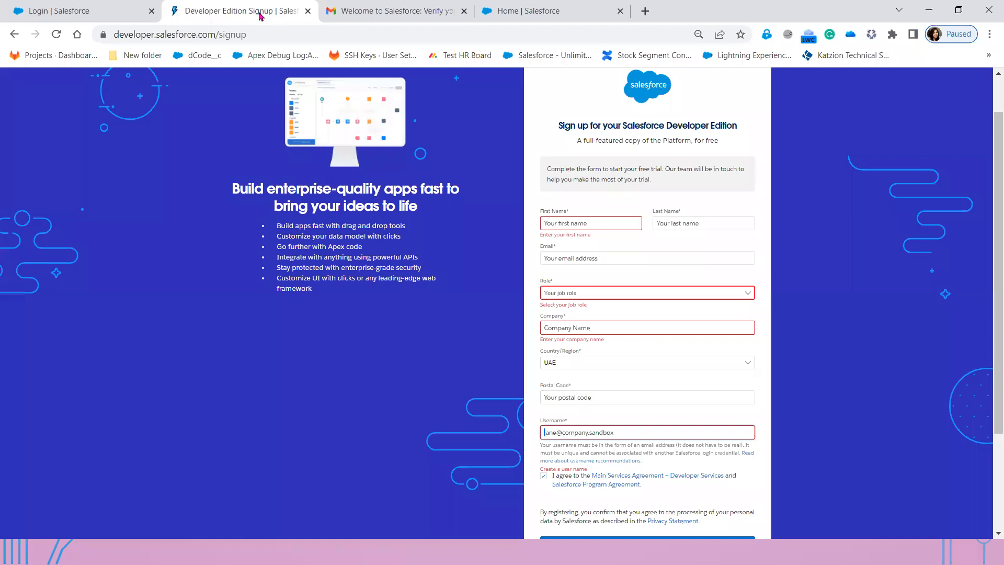
{"action": "key", "text": "alt+Tab"}
{"action": "key", "text": "Tab"}
{"action": "key", "text": "Tab"}
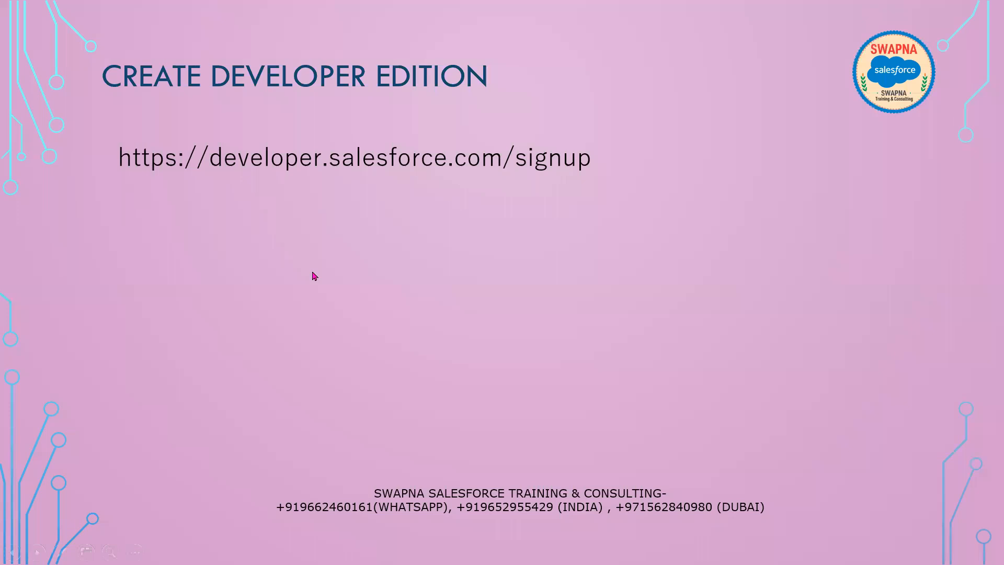
{"action": "left_click", "coordinate": [312, 273]}
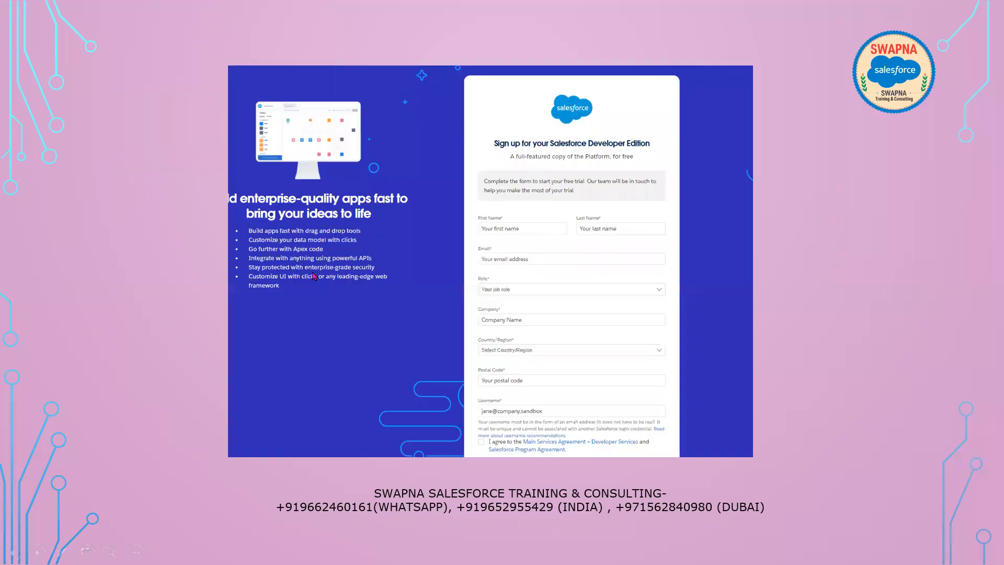
{"action": "left_click", "coordinate": [571, 438]}
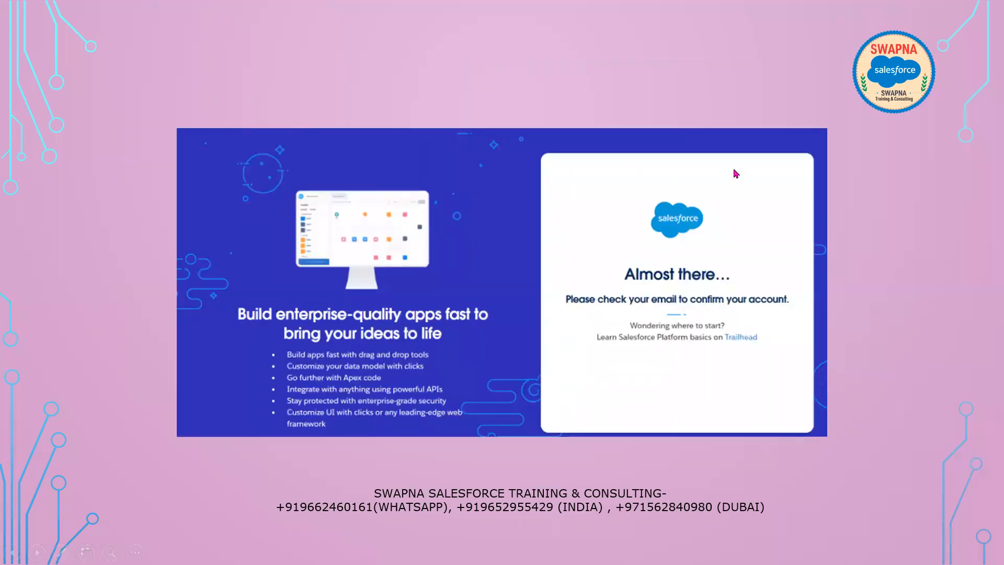
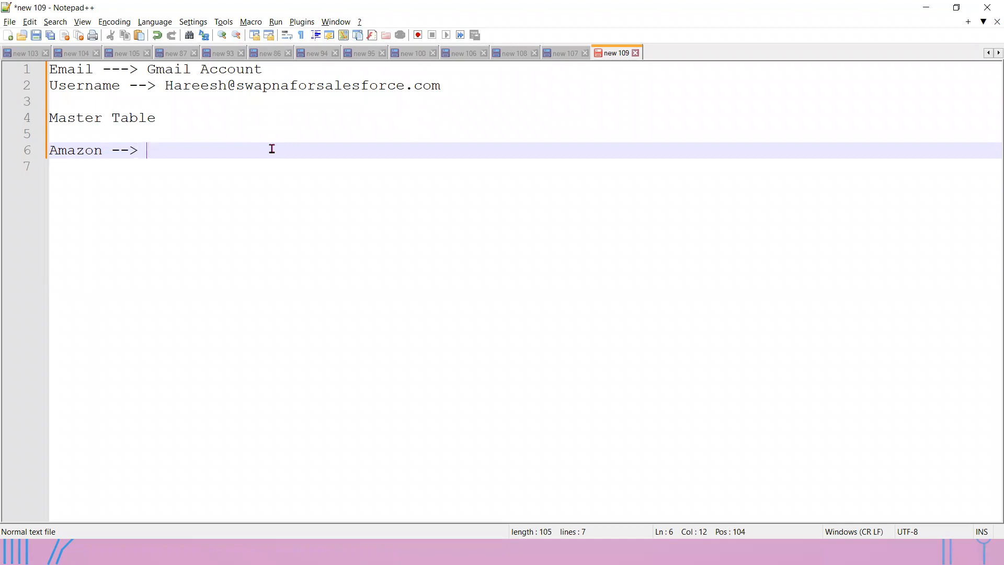
- Extend the Amazon chain with 'Products --> Order -->' and start an 'Amazon' line below it
{"action": "type", "text": "Products --> Order "}
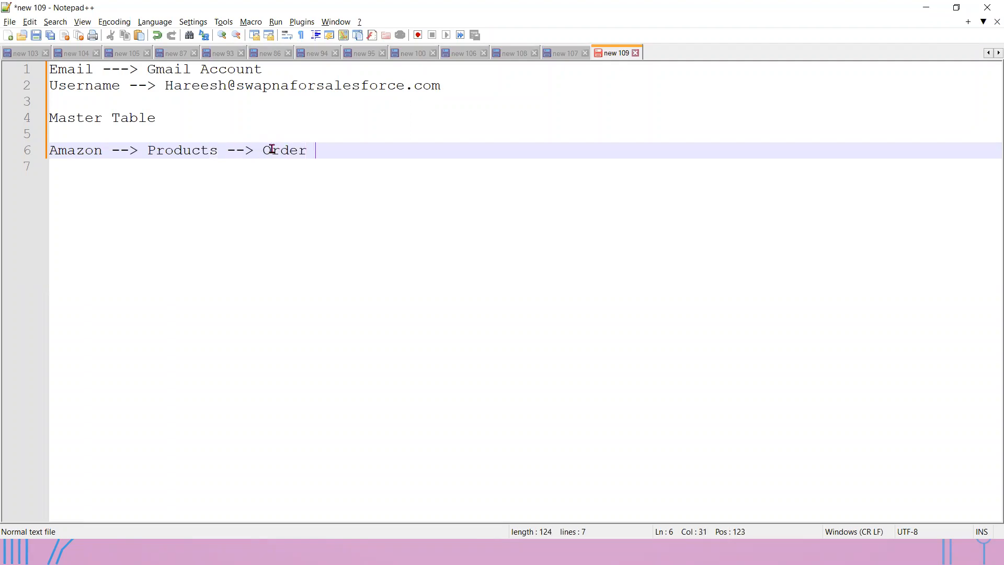
{"action": "type", "text": "-->"}
{"action": "key", "text": "Return"}
{"action": "key", "text": "Return"}
{"action": "type", "text": "Am"}
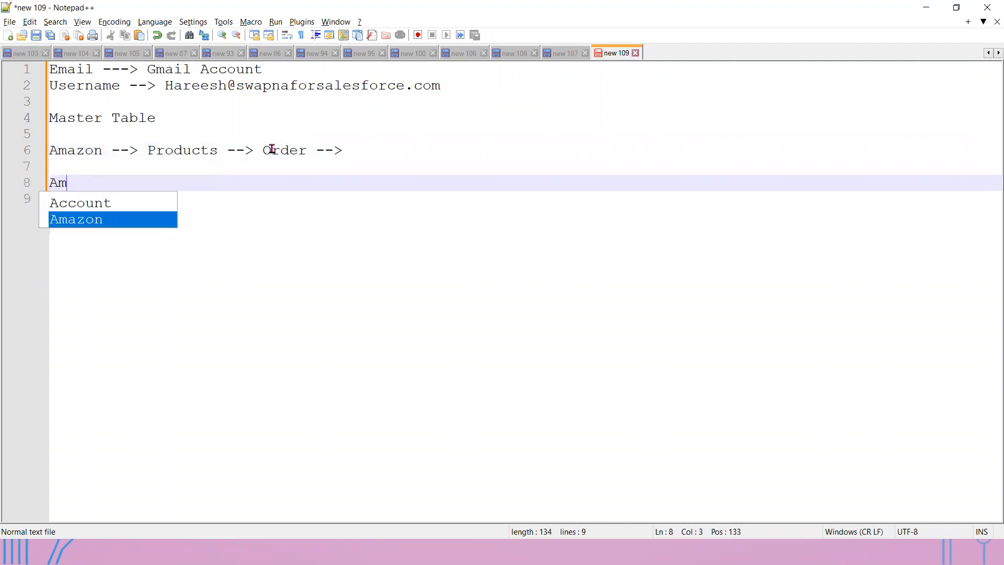
{"action": "type", "text": "azon"}
{"action": "key", "text": "Return"}
- List the Amazon fields First Name, Last Name, Email and Billing Address on separate lines
{"action": "type", "text": "First"}
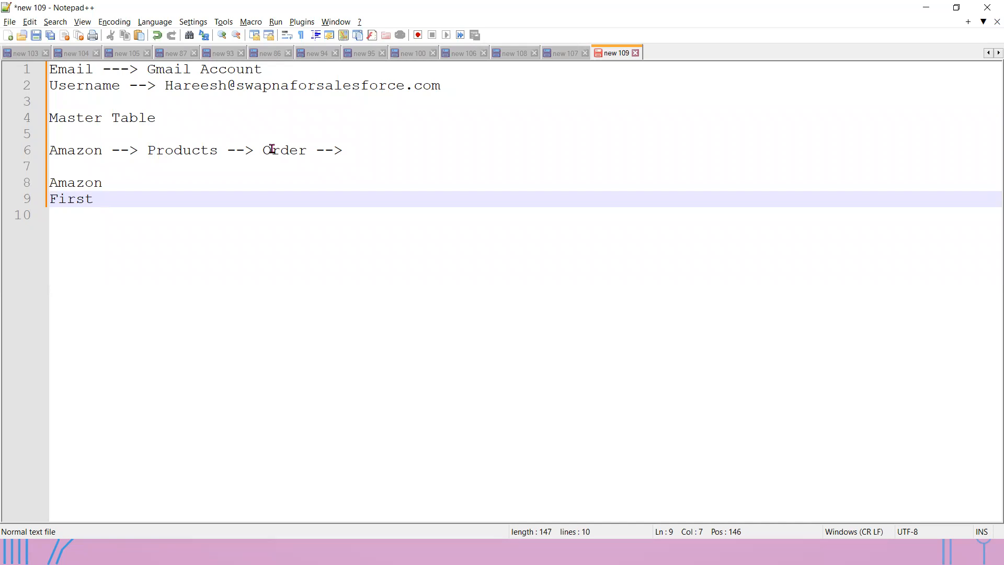
{"action": "type", "text": "Name"}
{"action": "key", "text": "Return"}
{"action": "type", "text": "L"}
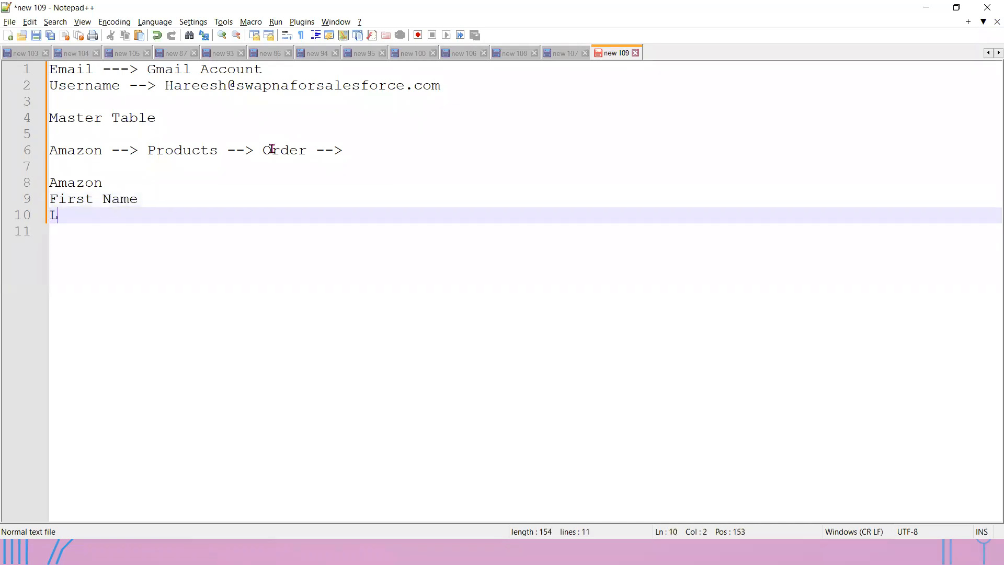
{"action": "type", "text": "ast Name"}
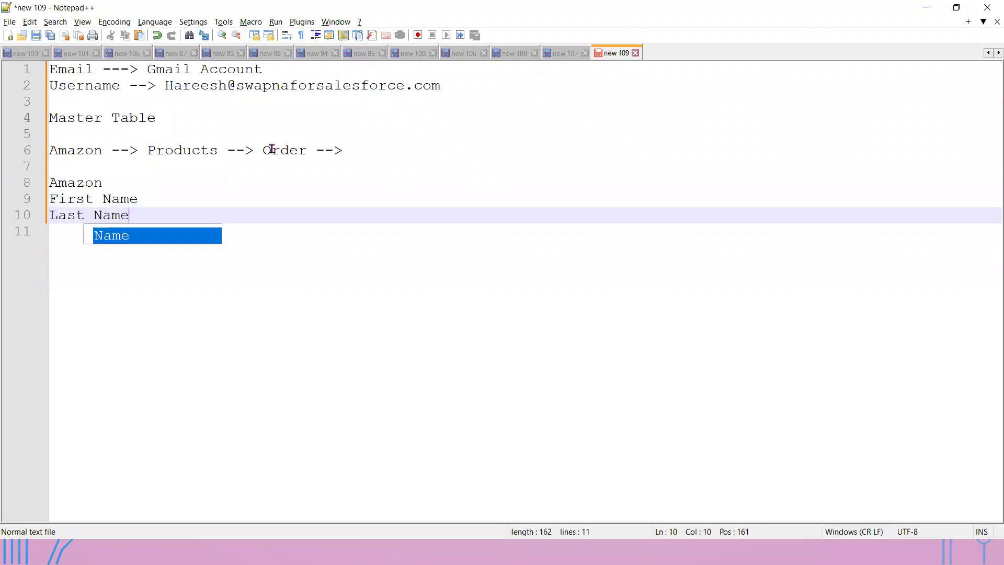
{"action": "key", "text": "Return"}
{"action": "key", "text": "Return"}
{"action": "type", "text": "Email"}
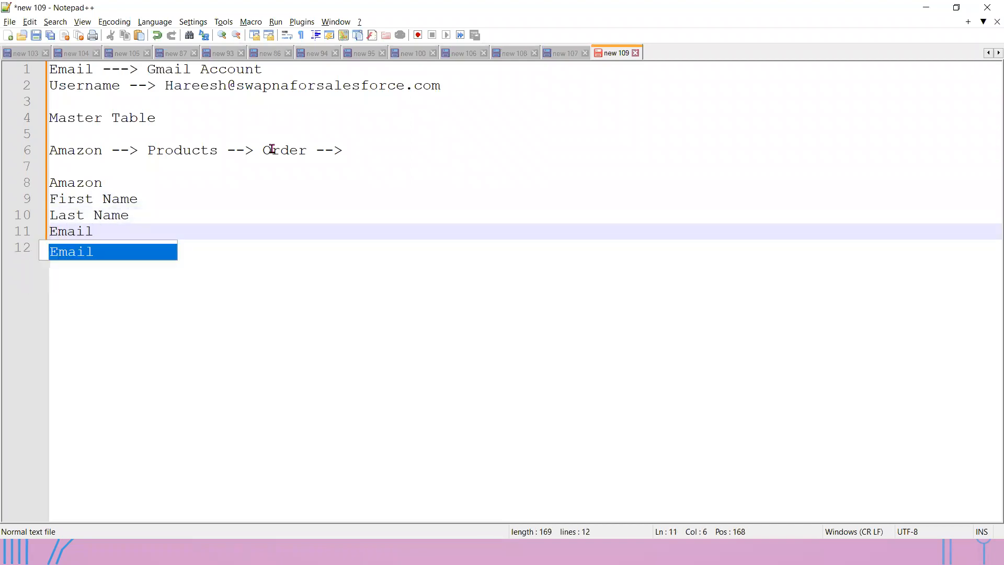
{"action": "key", "text": "Return"}
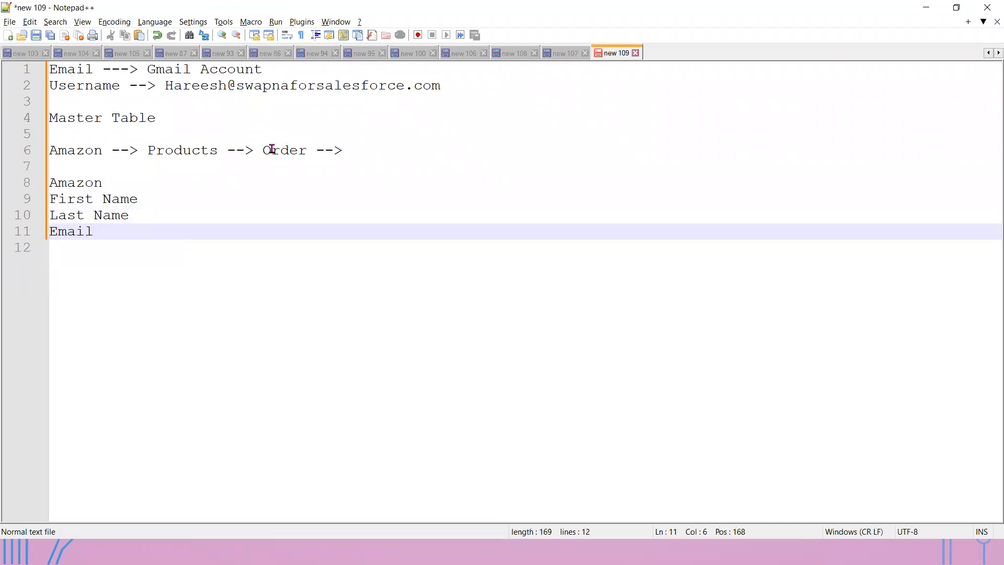
{"action": "type", "text": "Name"}
{"action": "key", "text": "BackSpace"}
{"action": "key", "text": "BackSpace"}
{"action": "key", "text": "BackSpace"}
{"action": "key", "text": "BackSpace"}
{"action": "key", "text": "Return"}
{"action": "type", "text": "Bi"}
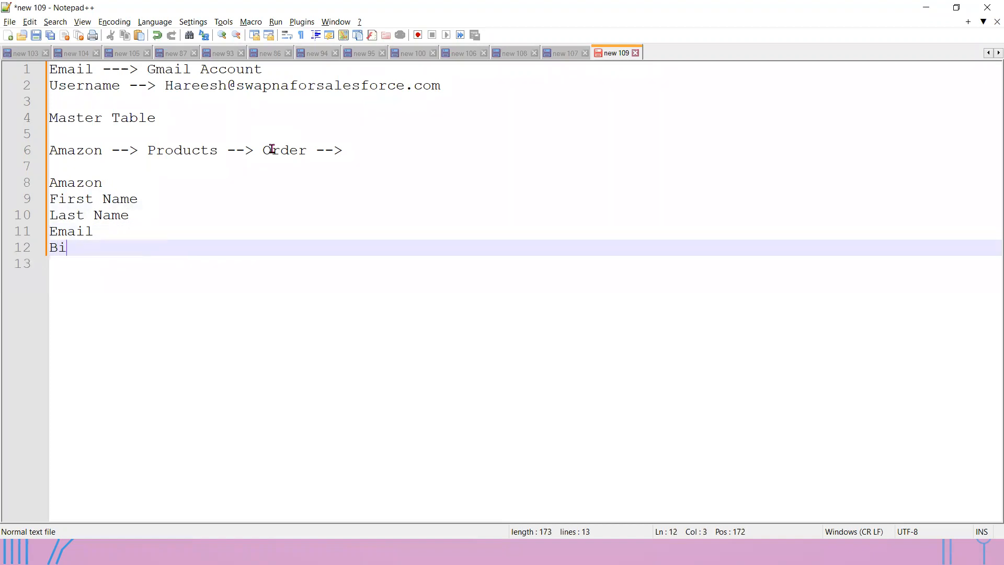
{"action": "type", "text": "lling Address"}
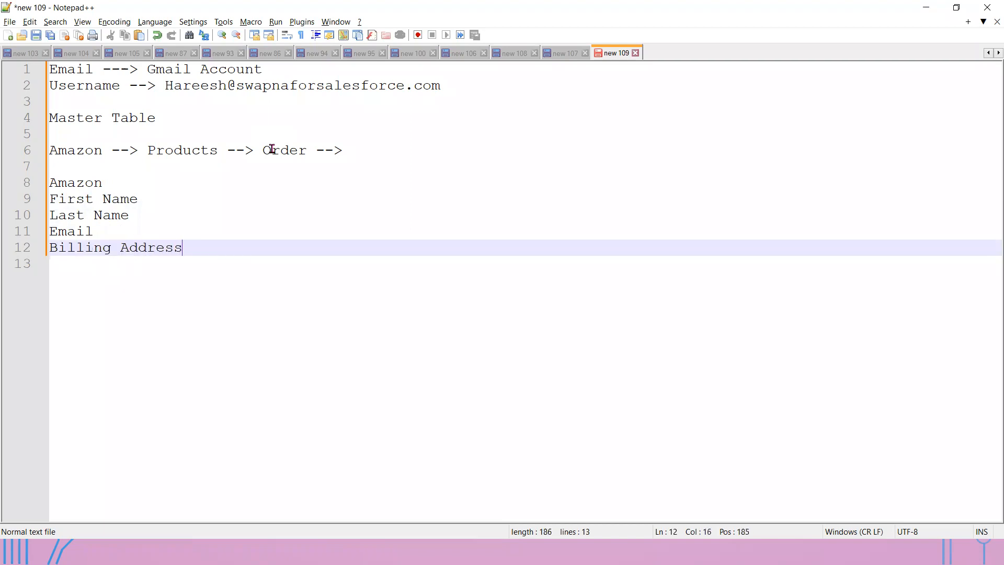
{"action": "key", "text": "Return"}
{"action": "key", "text": "Return"}
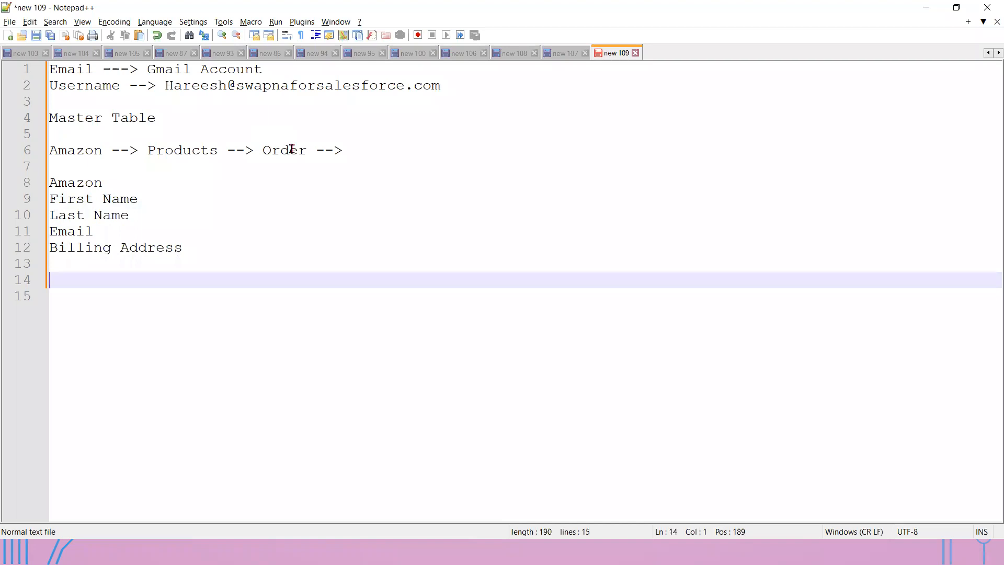
{"action": "left_click_drag", "start_coordinate": [199, 247], "coordinate": [18, 203]}
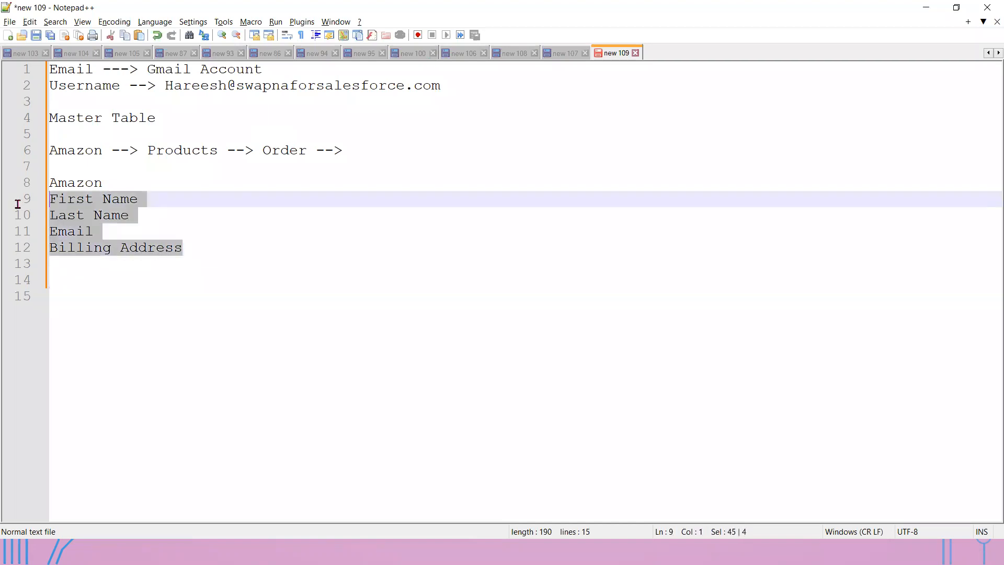
{"action": "left_click", "coordinate": [365, 144]}
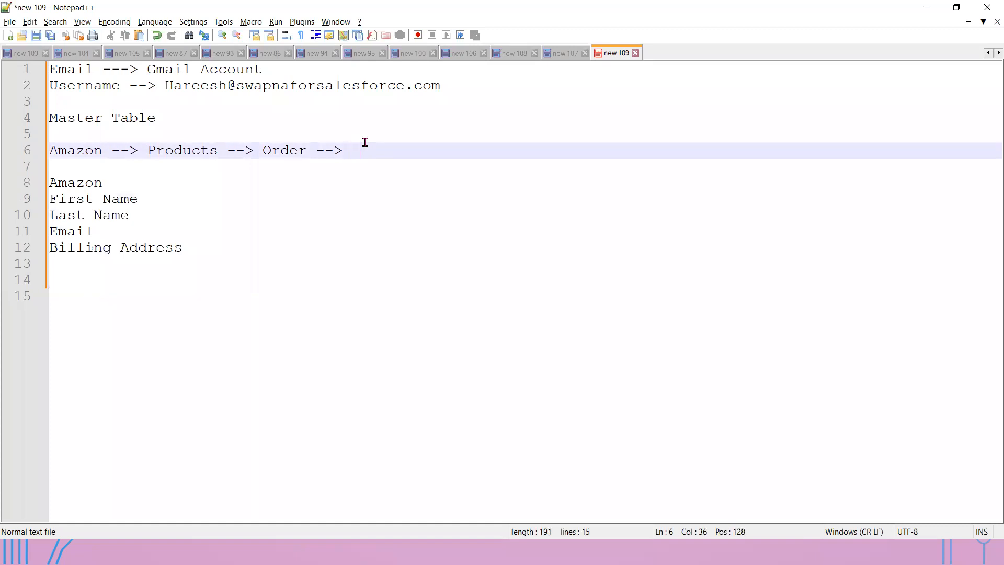
{"action": "type", "text": "B"}
{"action": "key", "text": "BackSpace"}
- Add a 'Salesforce Dev Edition' heading below the Billing Address line
{"action": "left_click", "coordinate": [222, 246]}
{"action": "key", "text": "Return"}
{"action": "key", "text": "Return"}
{"action": "type", "text": "S"}
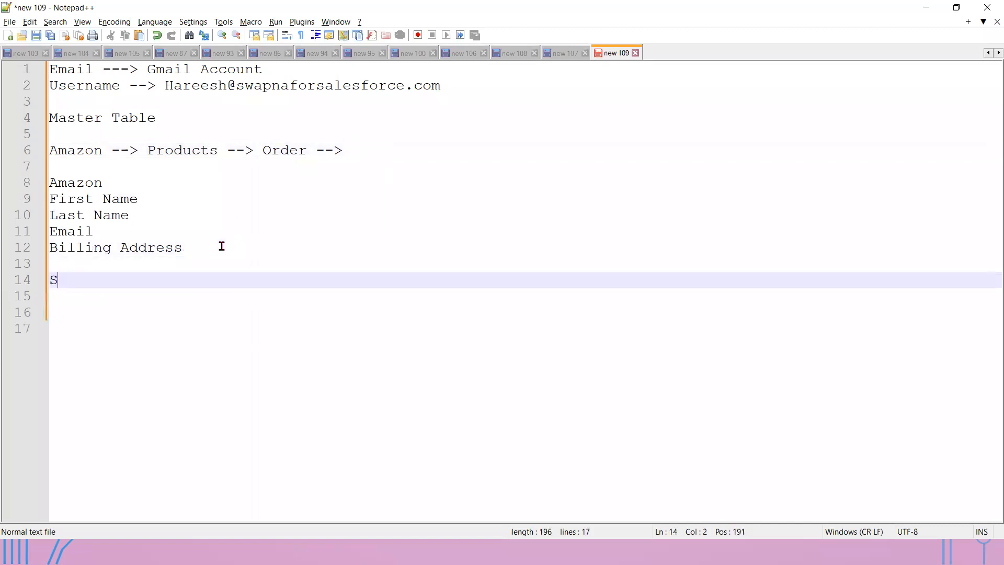
{"action": "type", "text": "alesforce "}
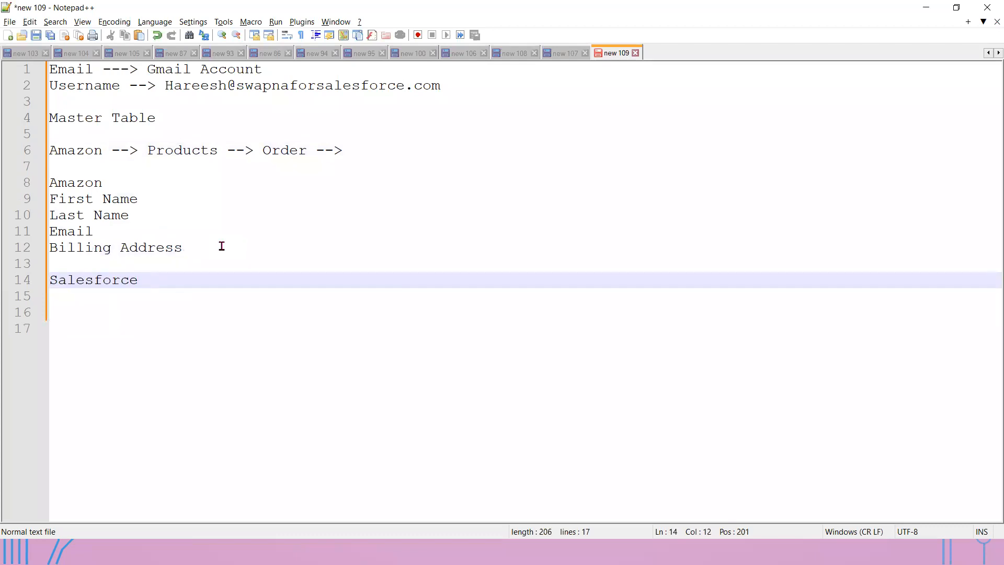
{"action": "type", "text": "Dev Edition"}
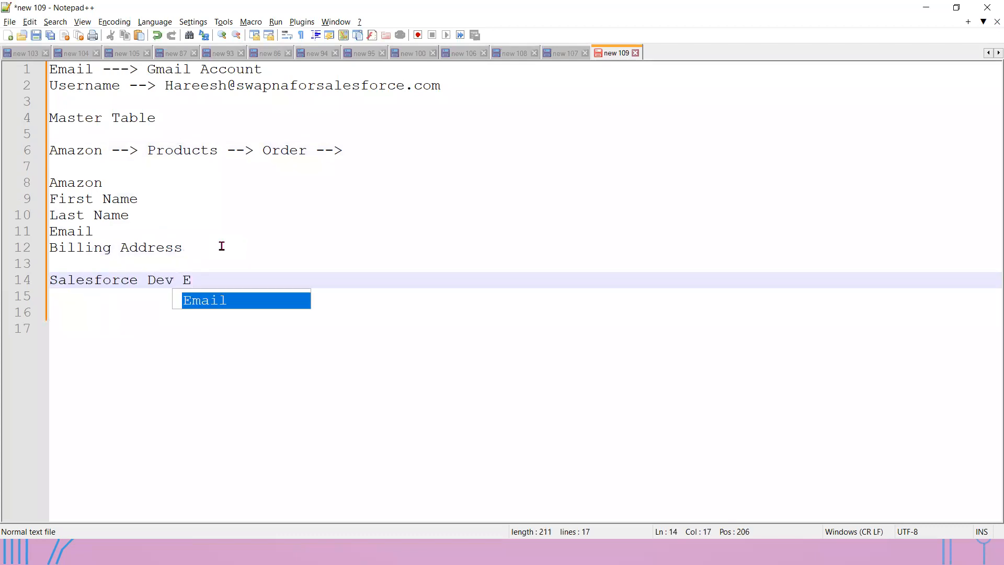
{"action": "key", "text": "Return"}
{"action": "key", "text": "Return"}
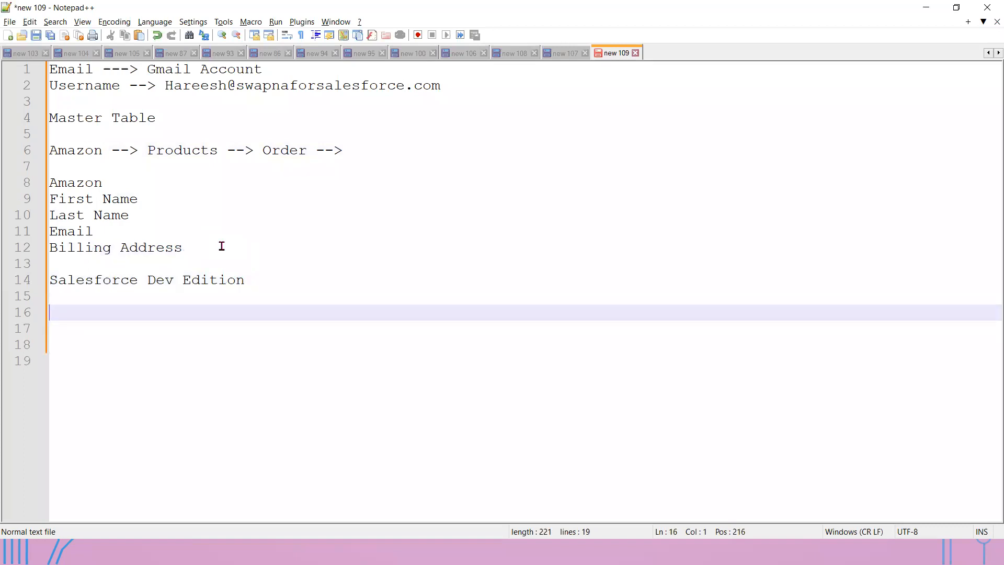
- List First Name, Last Name, Email and Username under it, then select those four lines
{"action": "type", "text": "First Name"}
{"action": "key", "text": "Return"}
{"action": "type", "text": "Last Name"}
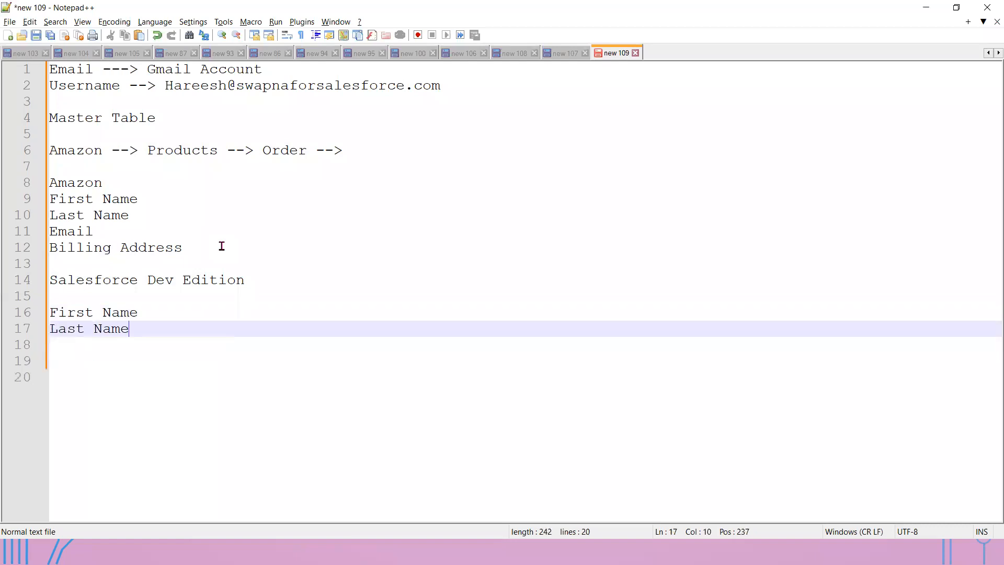
{"action": "key", "text": "Return"}
{"action": "type", "text": "Emil"}
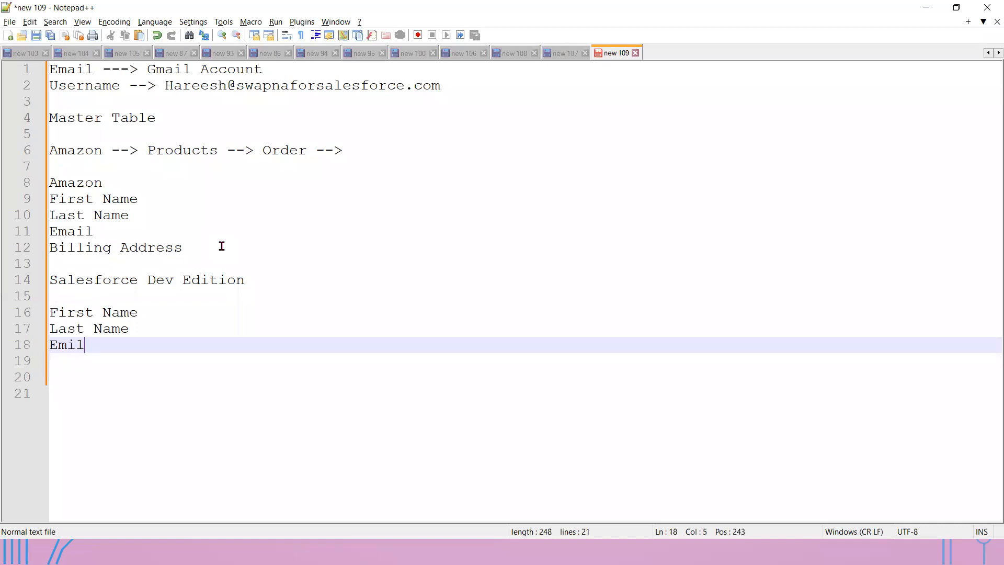
{"action": "key", "text": "BackSpace"}
{"action": "key", "text": "BackSpace"}
{"action": "type", "text": "ail"}
{"action": "key", "text": "Return"}
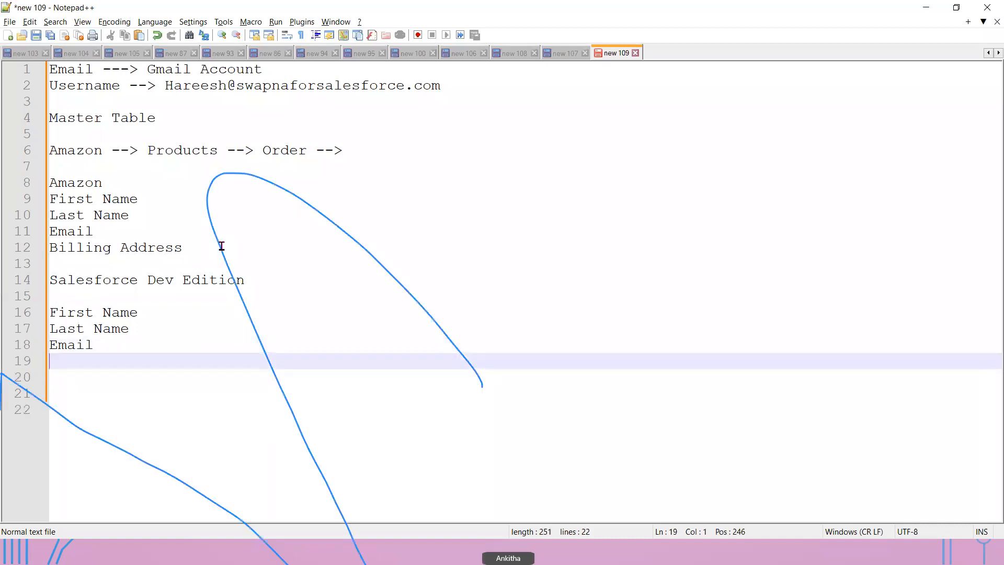
{"action": "type", "text": "User"}
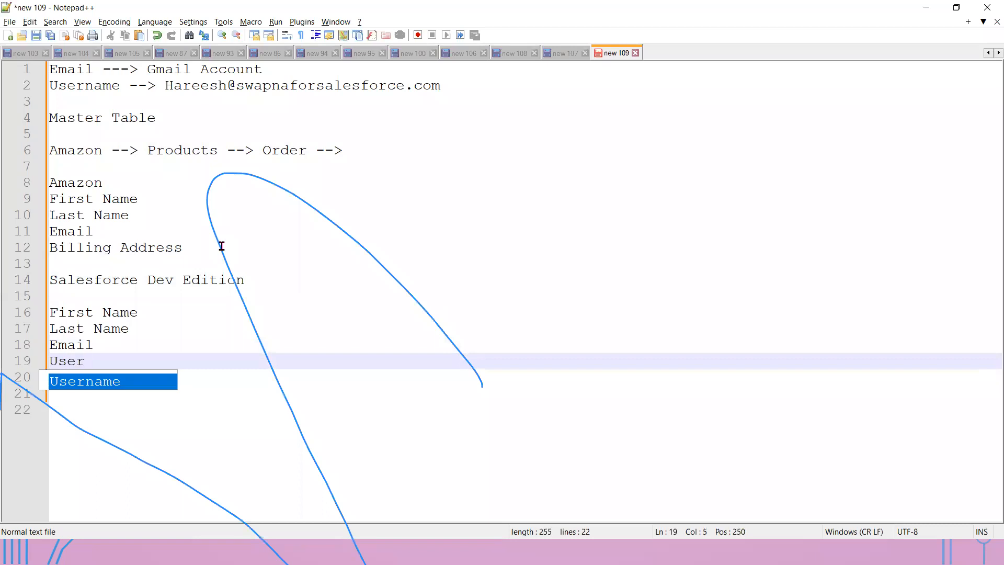
{"action": "key", "text": "Return"}
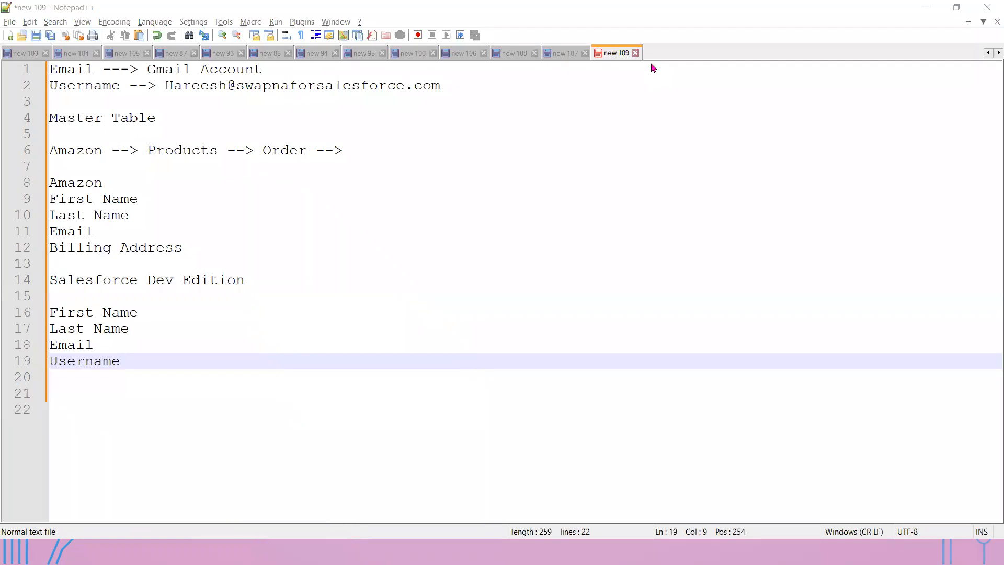
{"action": "left_click_drag", "start_coordinate": [134, 360], "coordinate": [35, 312]}
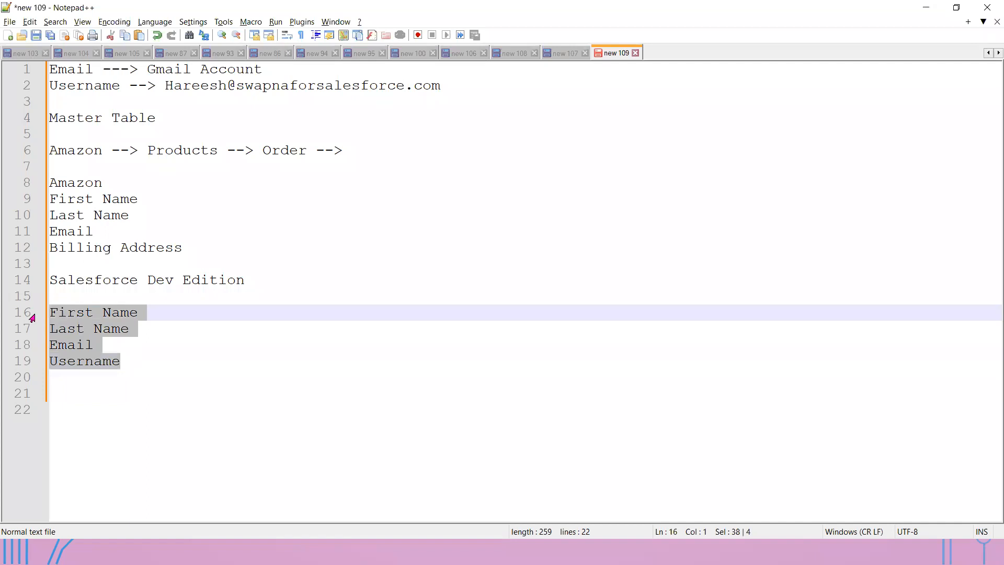
- Insert a 'User :' heading on the blank line above the Salesforce fields
{"action": "key", "text": "Up"}
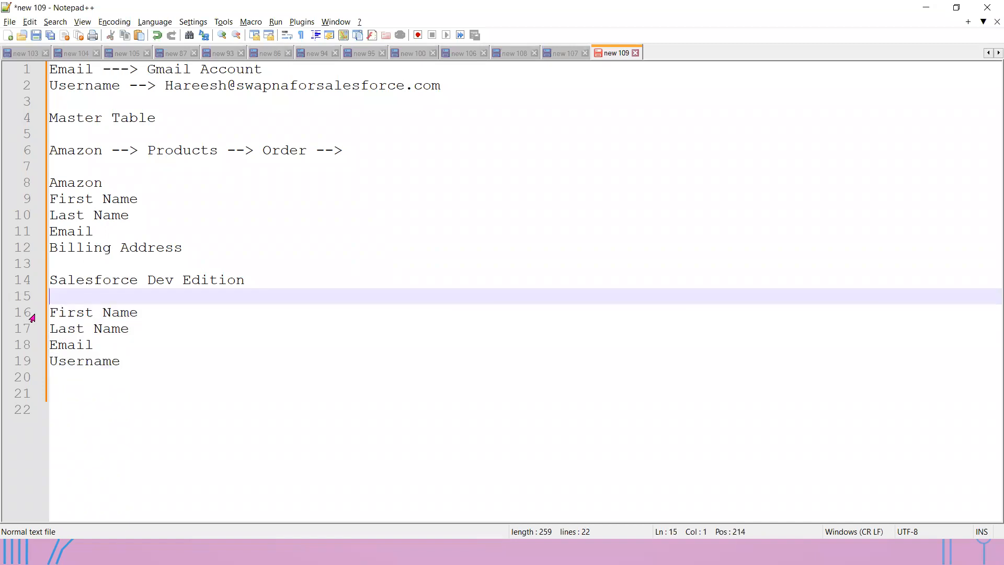
{"action": "type", "text": "User "}
{"action": "type", "text": "Name"}
{"action": "key", "text": "BackSpace"}
{"action": "key", "text": "BackSpace"}
{"action": "key", "text": "BackSpace"}
{"action": "key", "text": "BackSpace"}
{"action": "key", "text": "BackSpace"}
{"action": "type", "text": ":"}
{"action": "key", "text": "Return"}
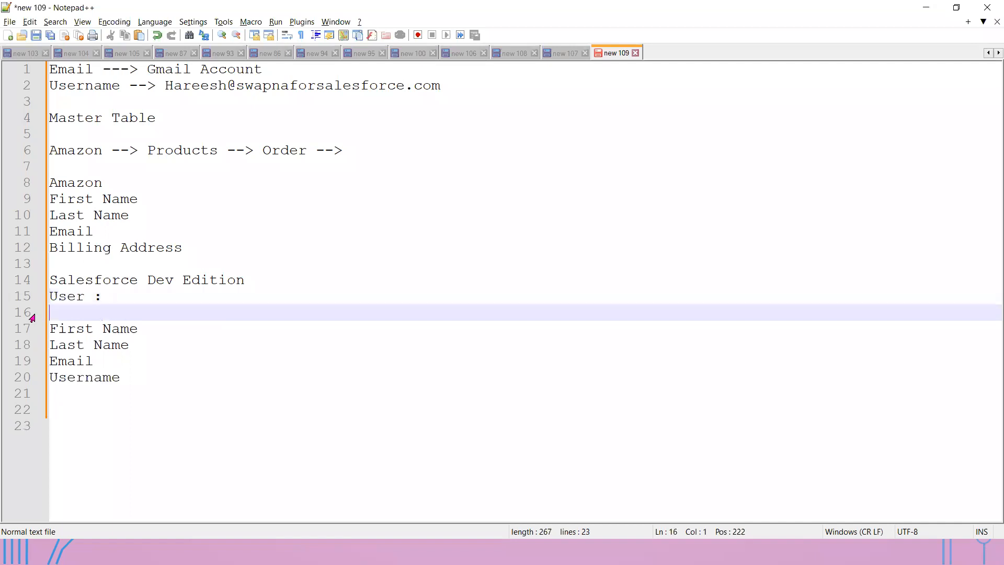
- Step through the Salesforce field lines, then switch to the PowerPoint Master Table slide show
{"action": "key", "text": "Down"}
{"action": "key", "text": "shift+Down"}
{"action": "key", "text": "Down"}
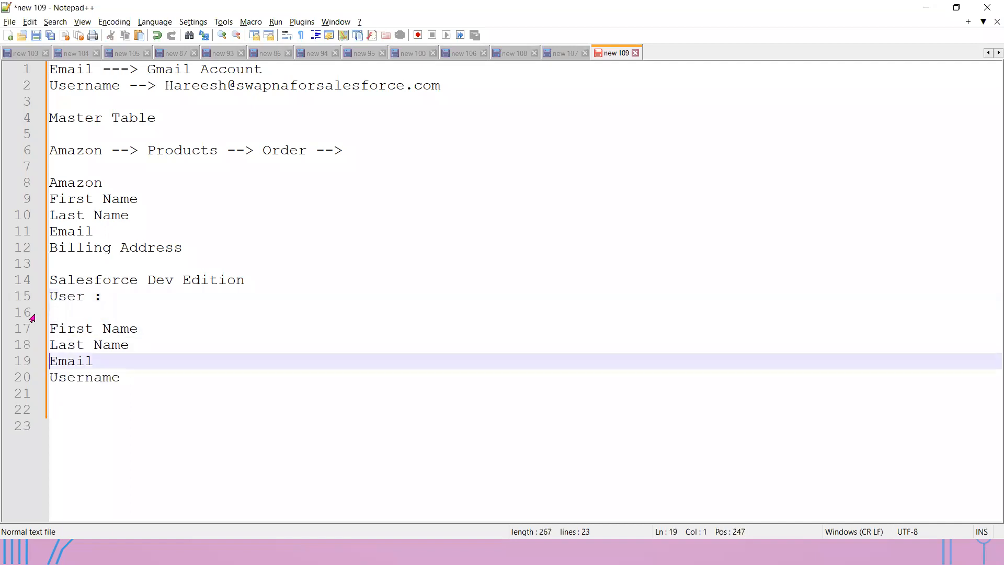
{"action": "key", "text": "Down"}
{"action": "key", "text": "Down"}
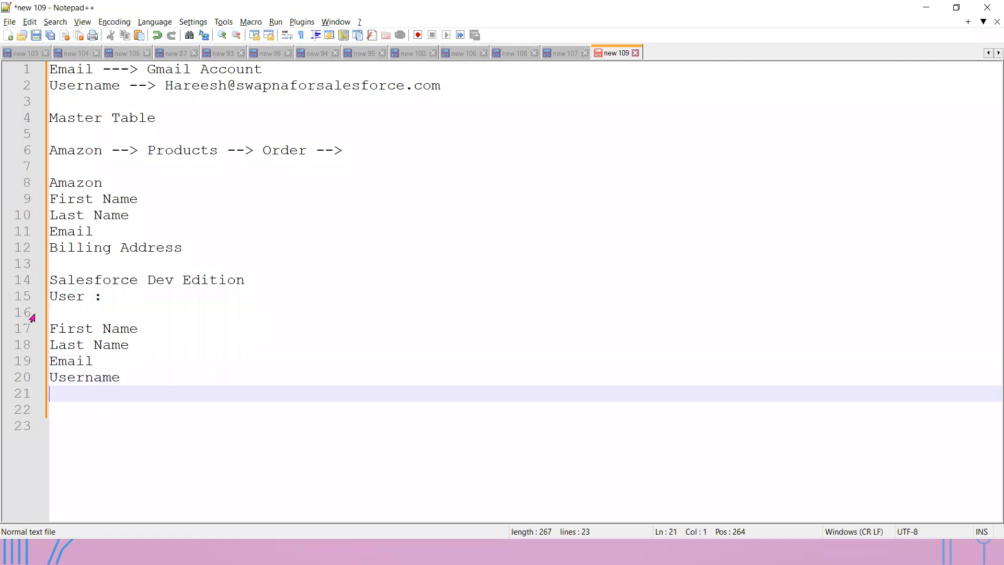
{"action": "key", "text": "Up"}
{"action": "key", "text": "Up"}
{"action": "key", "text": "Up"}
{"action": "key", "text": "Up"}
{"action": "key", "text": "Up"}
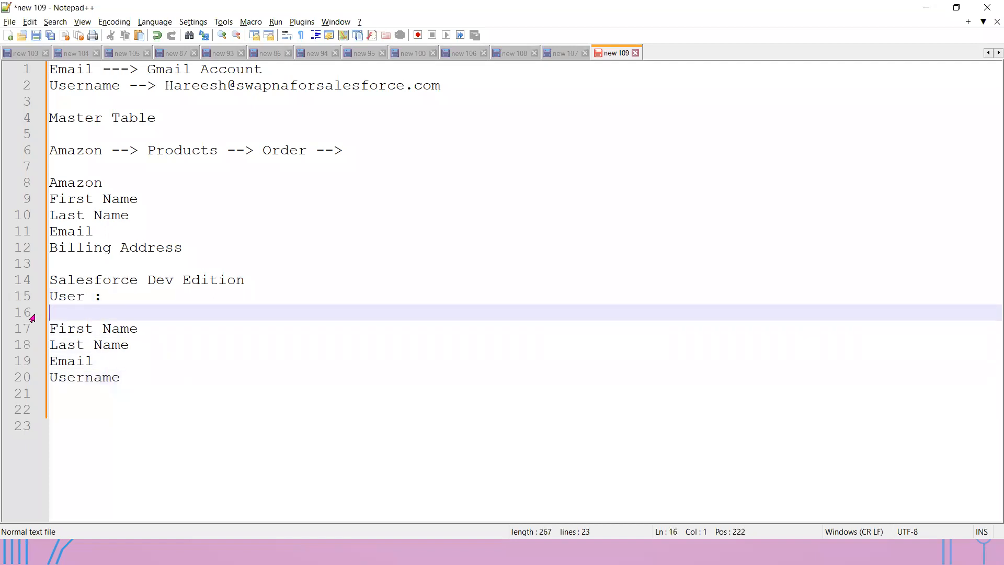
{"action": "key", "text": "Down"}
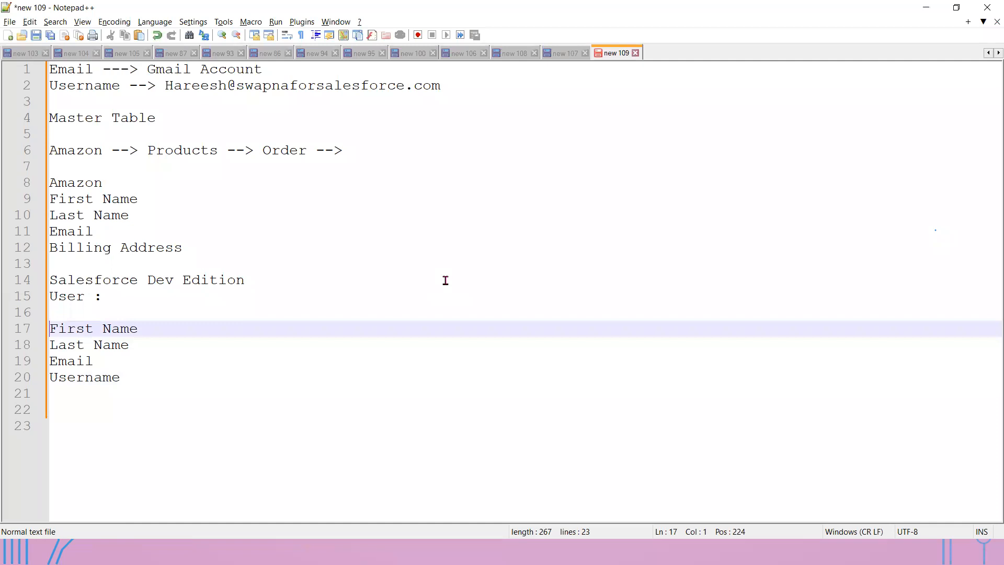
{"action": "key", "text": "alt+Tab"}
{"action": "key", "text": "Tab"}
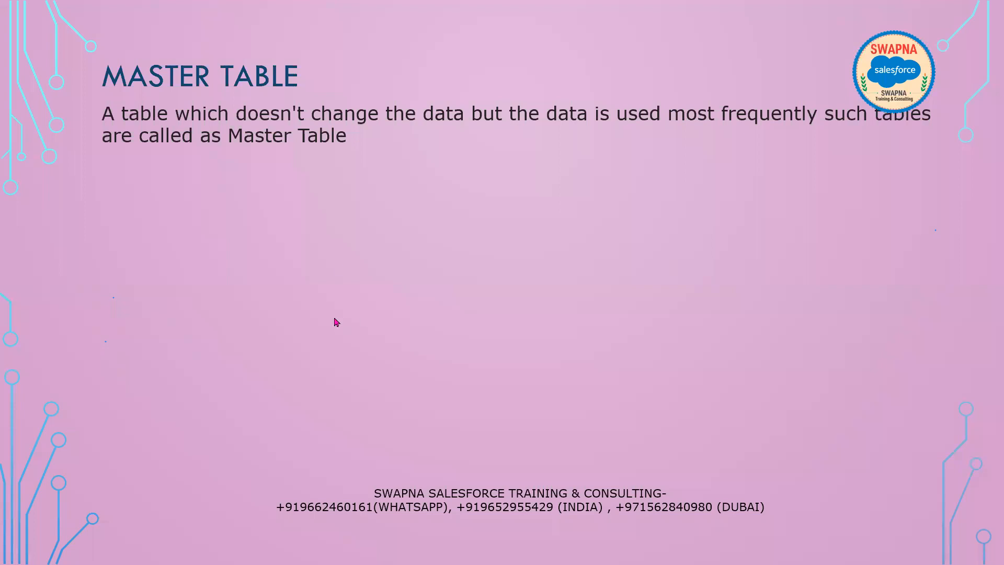
- Switch from the slide show back to the Notepad++ 'new 109' note
{"action": "key", "text": "alt+Tab"}
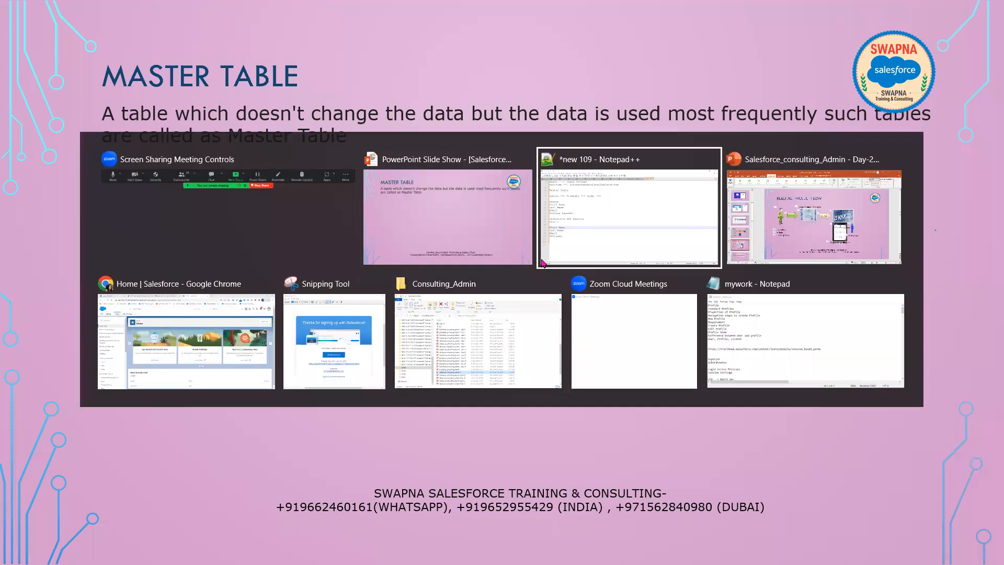
{"action": "left_click", "coordinate": [136, 376]}
- Add 'Account (Table)' and 'Contact' lines below Username, then switch back to the slides
{"action": "key", "text": "Return"}
{"action": "key", "text": "Return"}
{"action": "key", "text": "Return"}
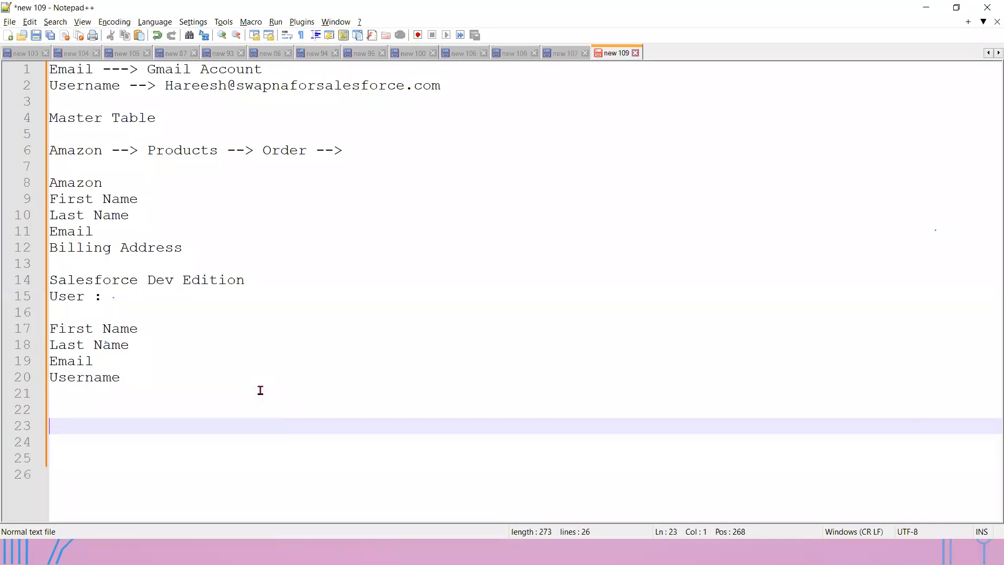
{"action": "type", "text": "Account"}
{"action": "key", "text": "Return"}
{"action": "type", "text": "Cont"}
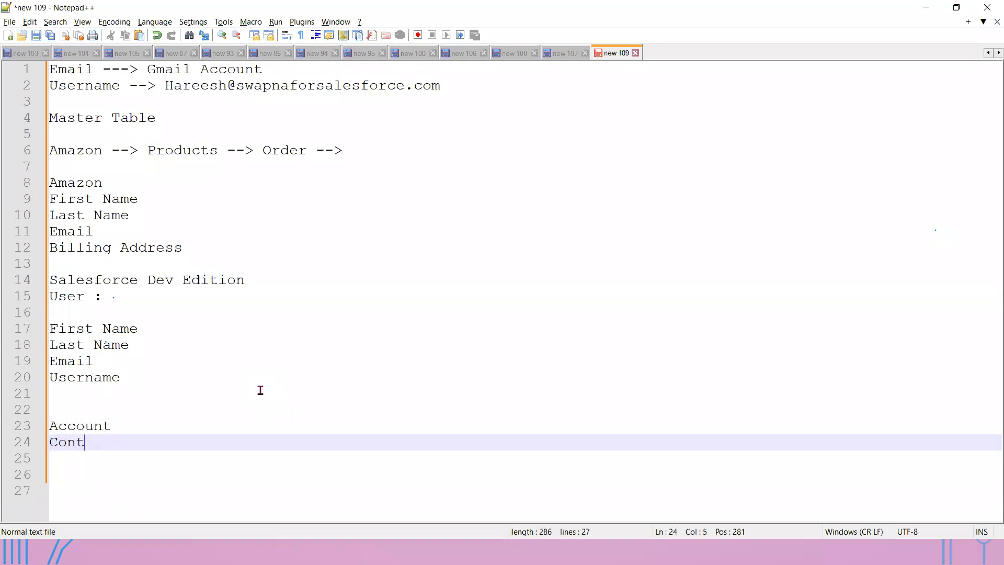
{"action": "type", "text": "act"}
{"action": "key", "text": "Up"}
{"action": "type", "text": "("}
{"action": "type", "text": "Table/"}
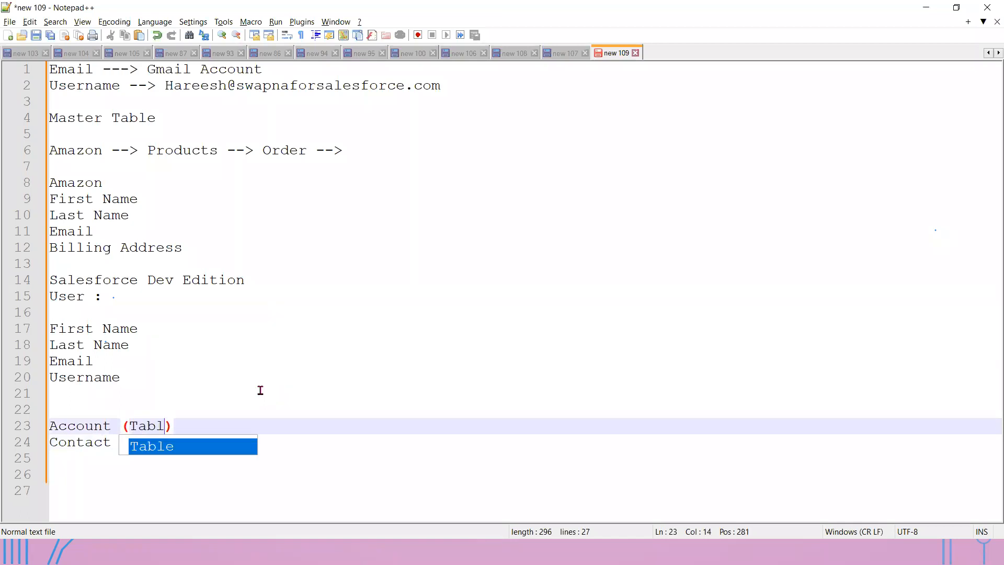
{"action": "key", "text": "BackSpace"}
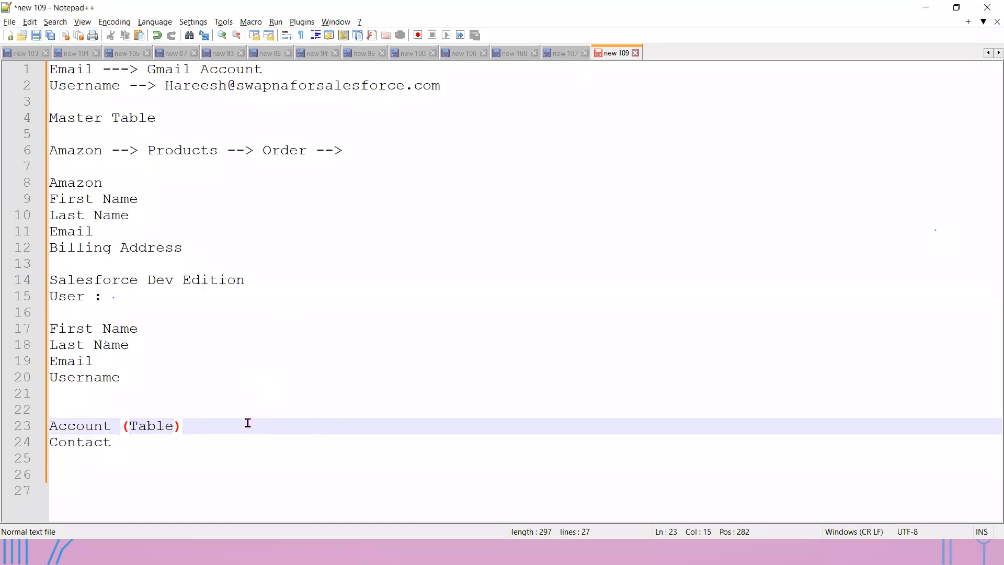
{"action": "key", "text": "alt+Tab"}
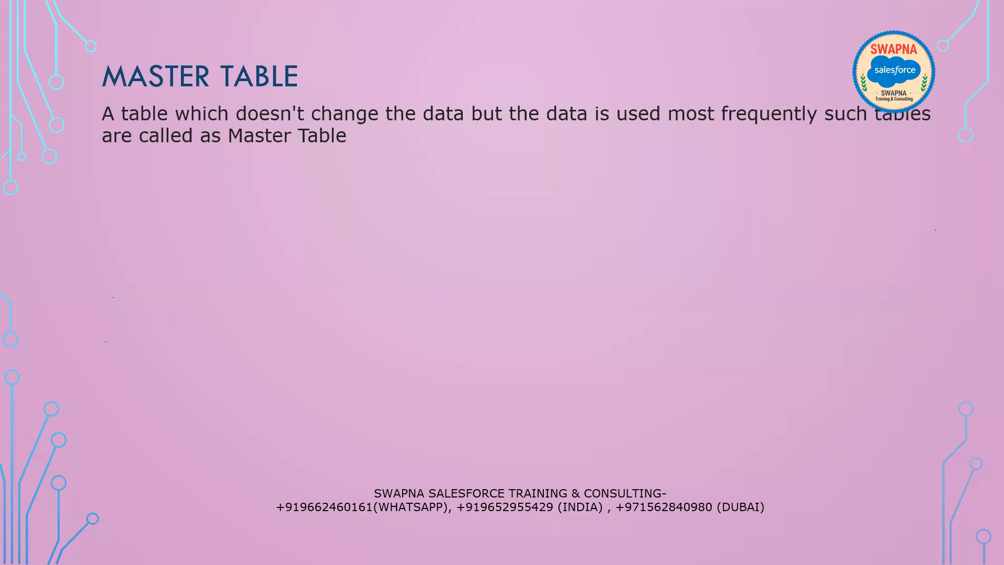
- Reveal the Ex:, Customer Master and Product Master bullets, then return to the notes
{"action": "left_click", "coordinate": [302, 222]}
{"action": "left_click", "coordinate": [304, 222]}
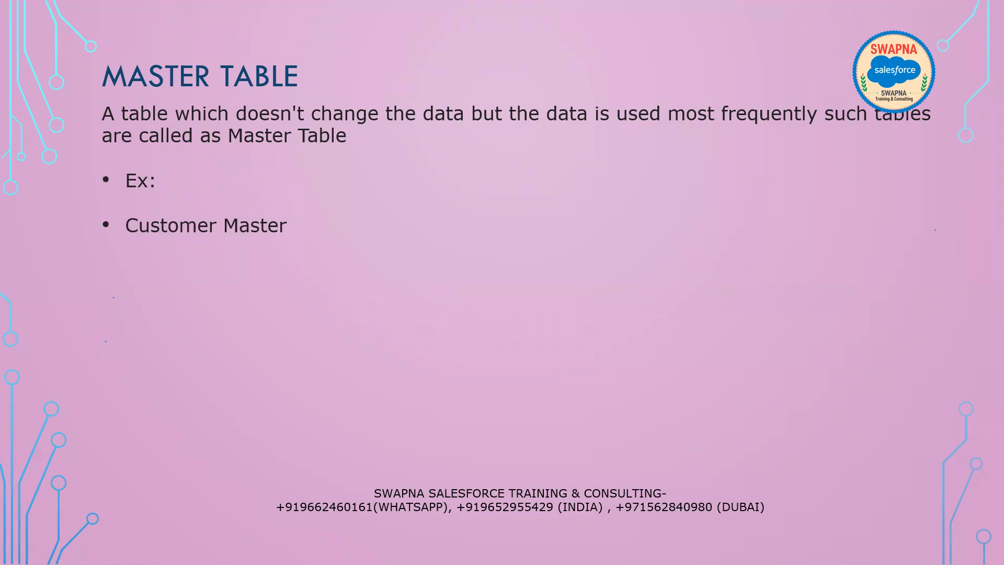
{"action": "key", "text": "Right"}
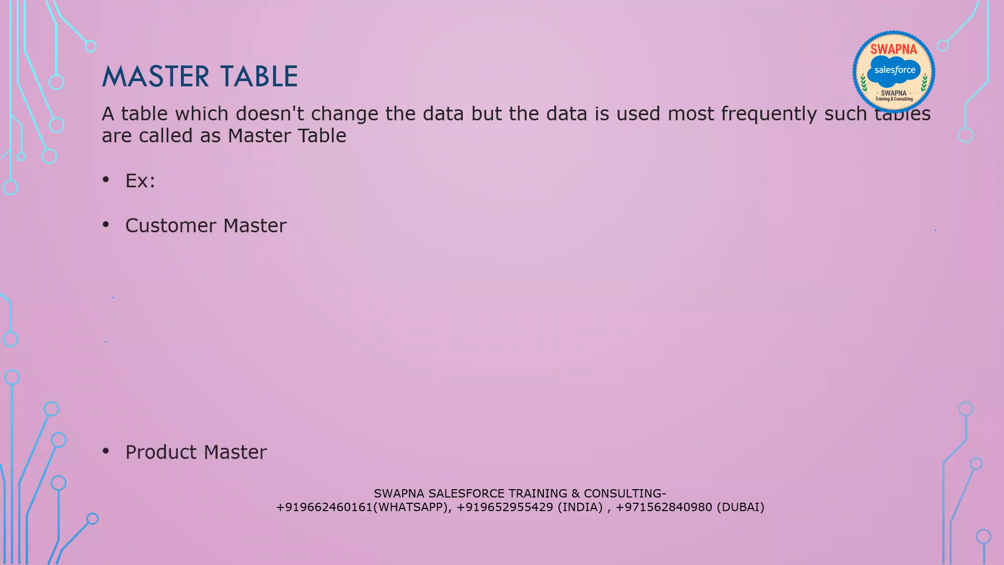
{"action": "key", "text": "alt+Tab"}
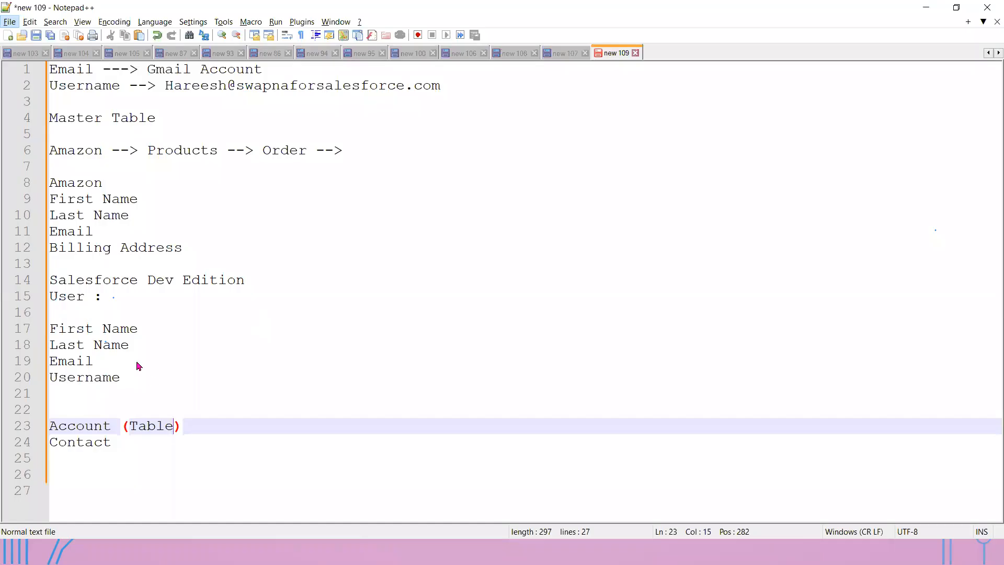
{"action": "left_click_drag", "start_coordinate": [128, 378], "coordinate": [77, 335]}
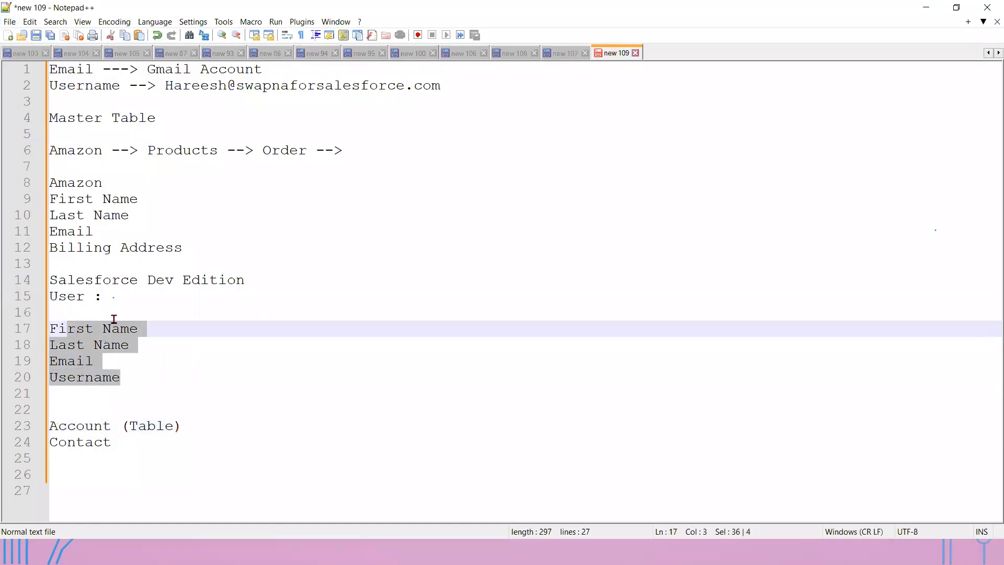
{"action": "left_click", "coordinate": [71, 314]}
{"action": "left_click_drag", "start_coordinate": [187, 246], "coordinate": [50, 198]}
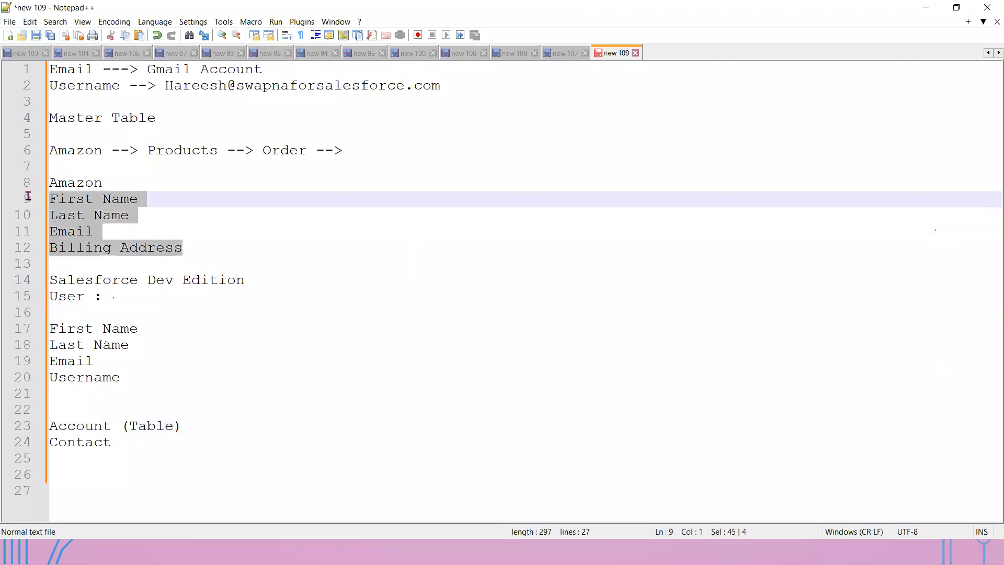
{"action": "double_click", "coordinate": [60, 151]}
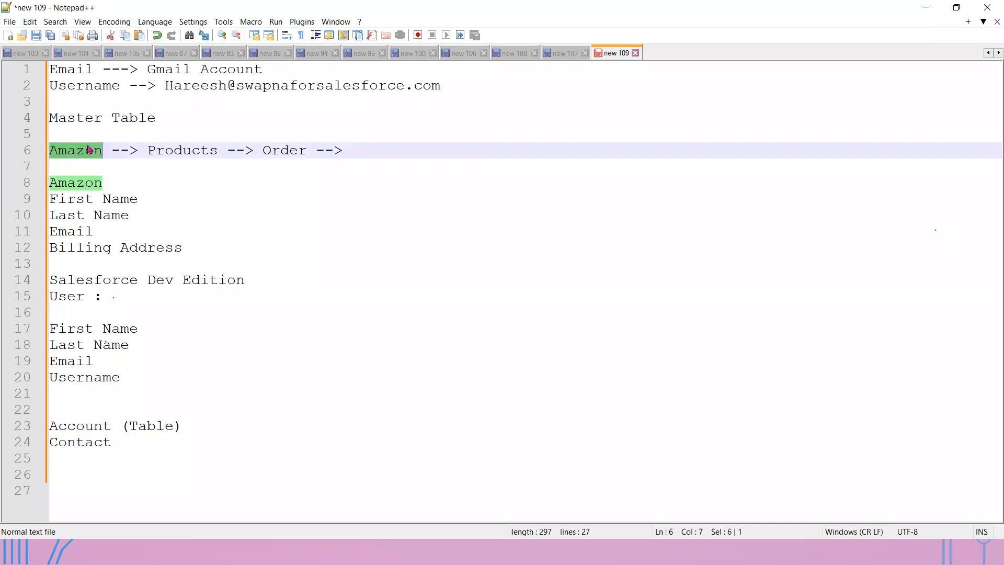
{"action": "left_click_drag", "start_coordinate": [184, 247], "coordinate": [44, 207]}
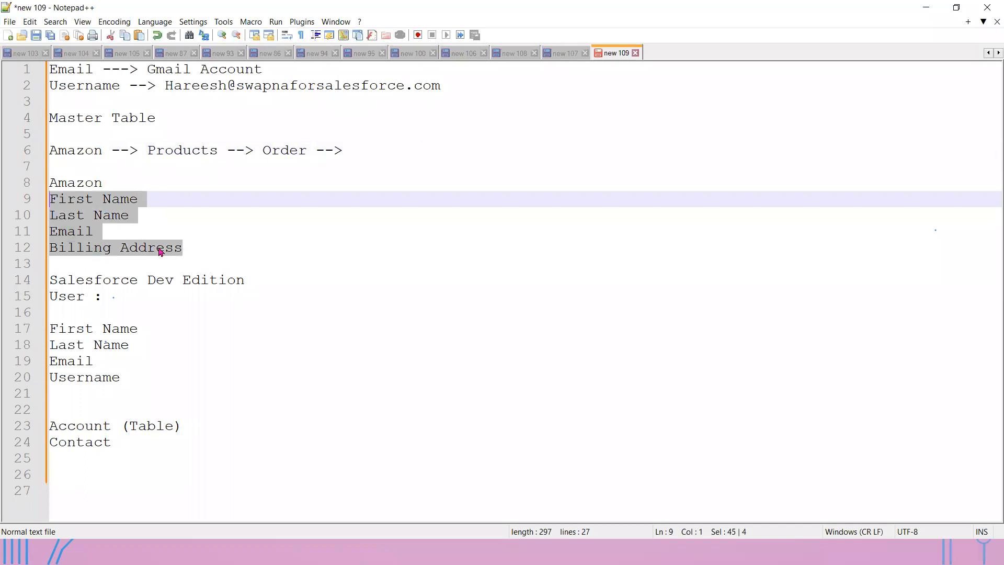
{"action": "key", "text": "alt+Tab"}
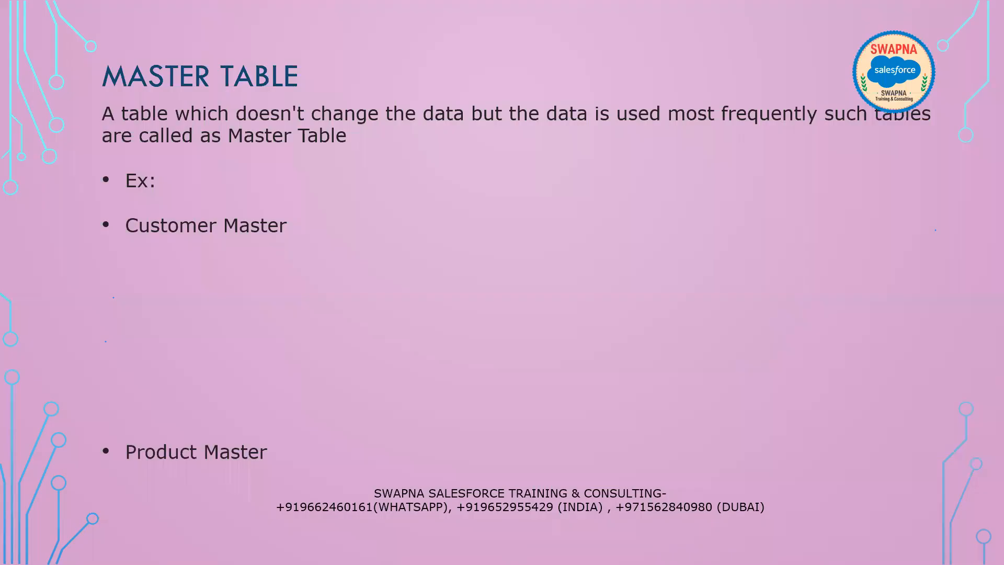
{"action": "key", "text": "alt+Tab"}
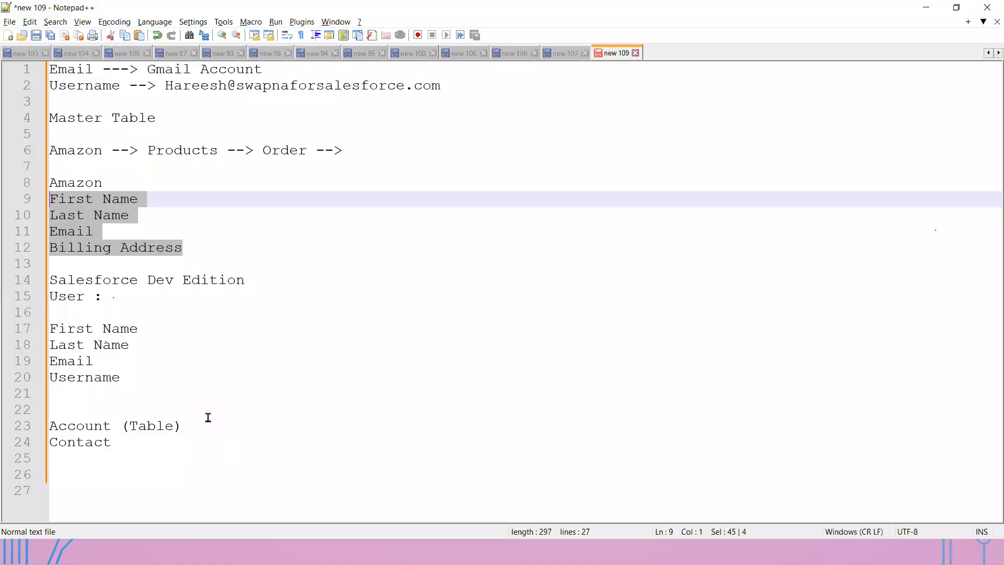
{"action": "double_click", "coordinate": [177, 151]}
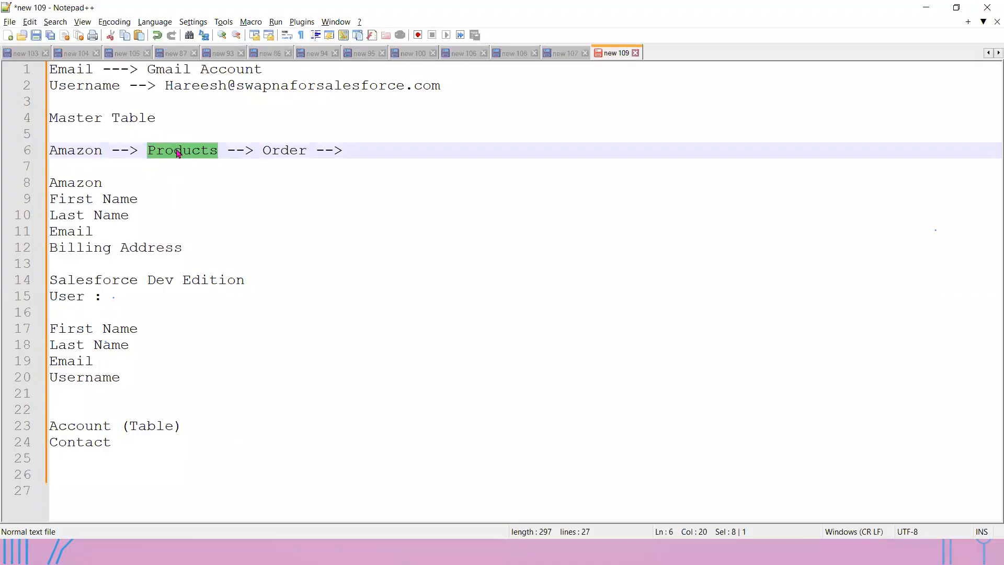
{"action": "double_click", "coordinate": [78, 154]}
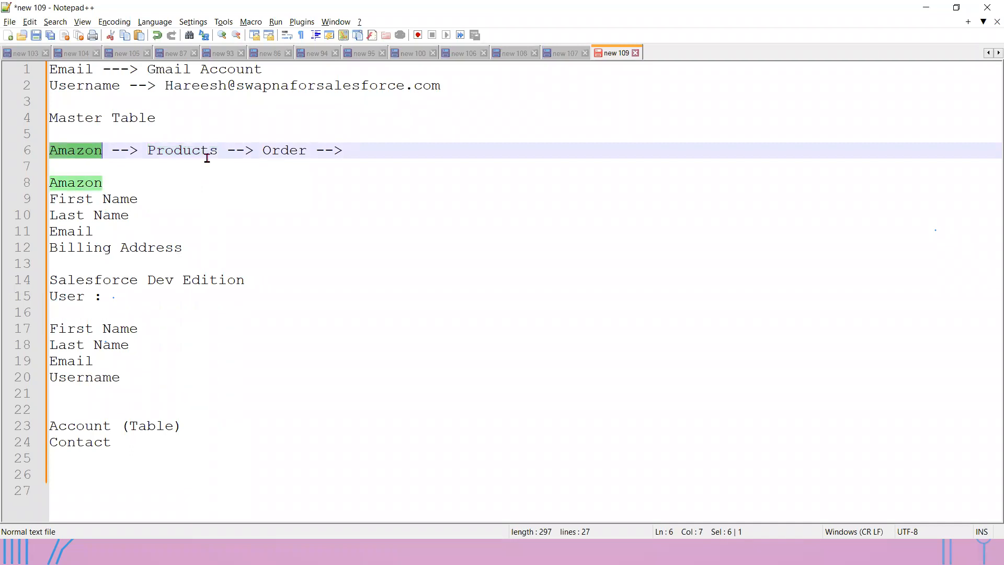
{"action": "left_click", "coordinate": [379, 149]}
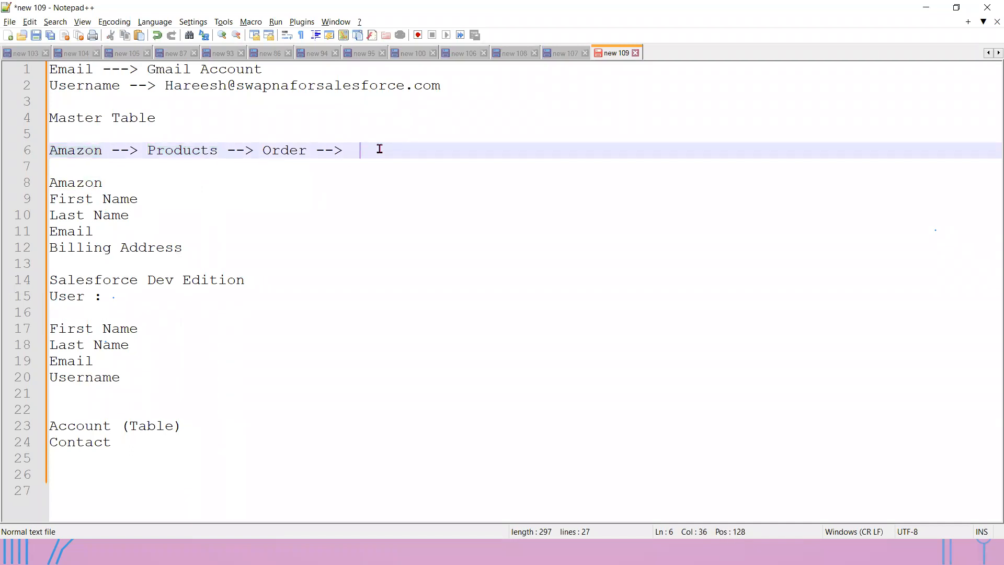
- Add the line '100 Products--> Features, Price, Images' below the Amazon chain
{"action": "key", "text": "Return"}
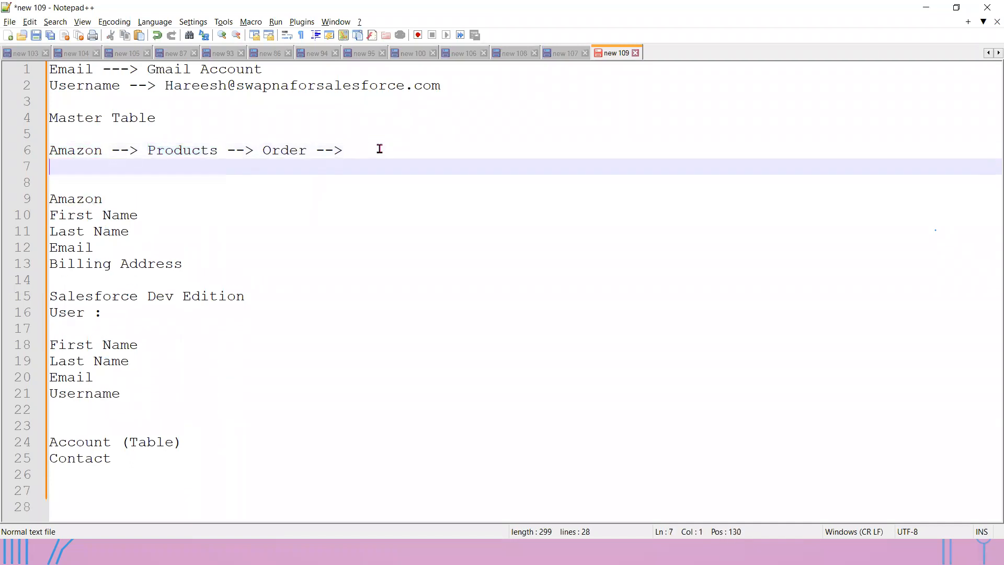
{"action": "key", "text": "Return"}
{"action": "type", "text": "10"}
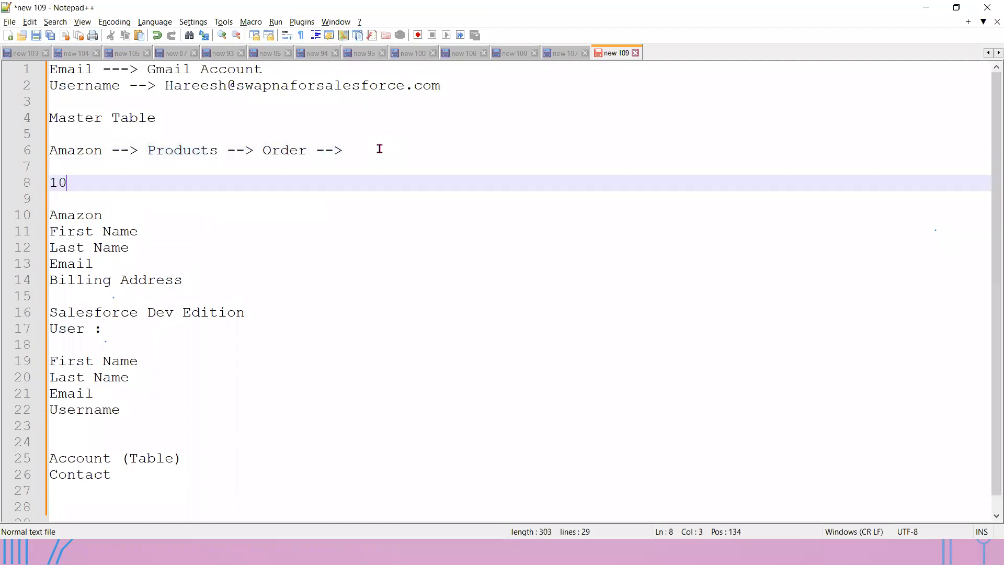
{"action": "type", "text": "0Products"}
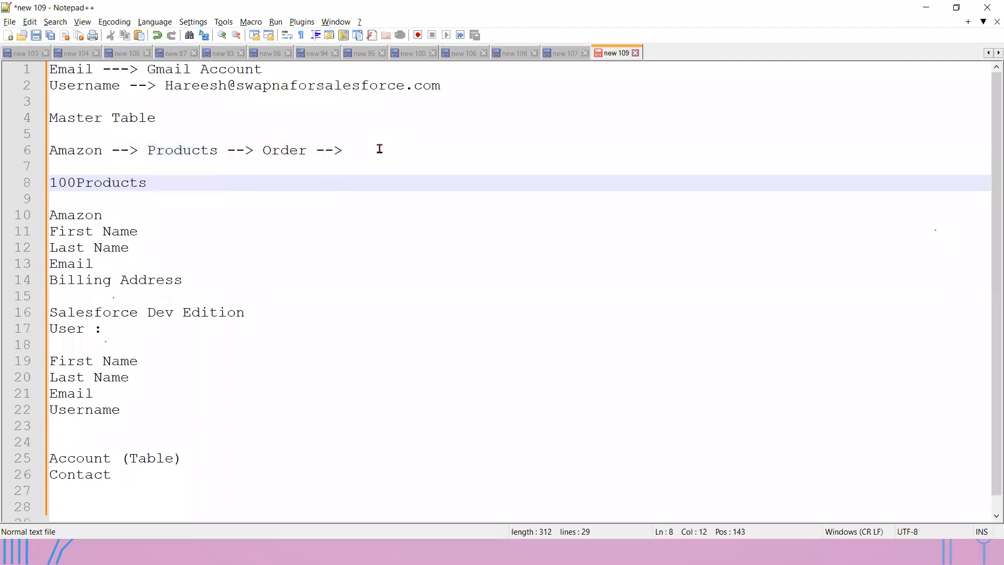
{"action": "key", "text": "Home"}
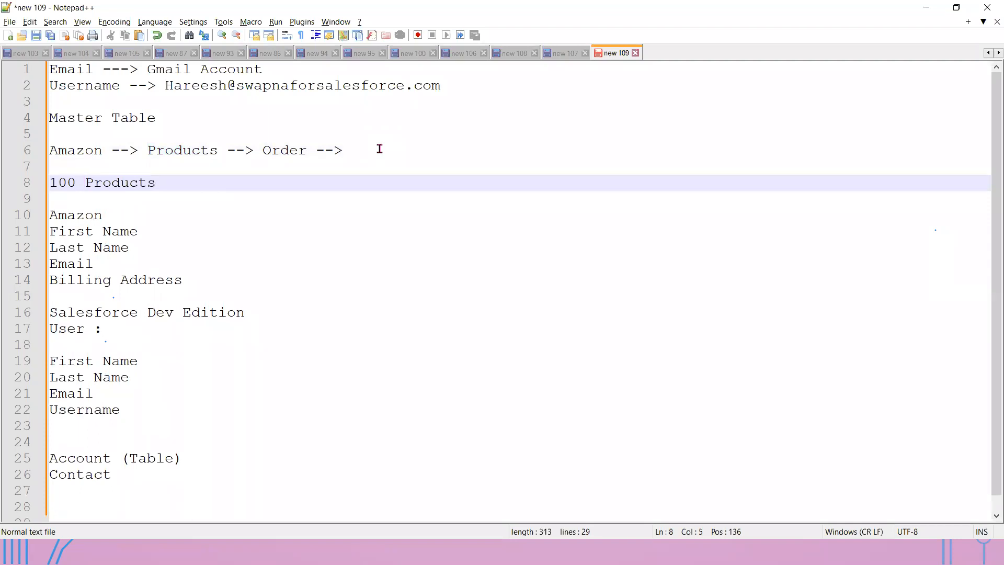
{"action": "key", "text": "Right"}
{"action": "key", "text": "Right"}
{"action": "key", "text": "Right"}
{"action": "key", "text": "Right"}
{"action": "key", "text": "Right"}
{"action": "type", "text": "-->"}
{"action": "type", "text": "Features, "}
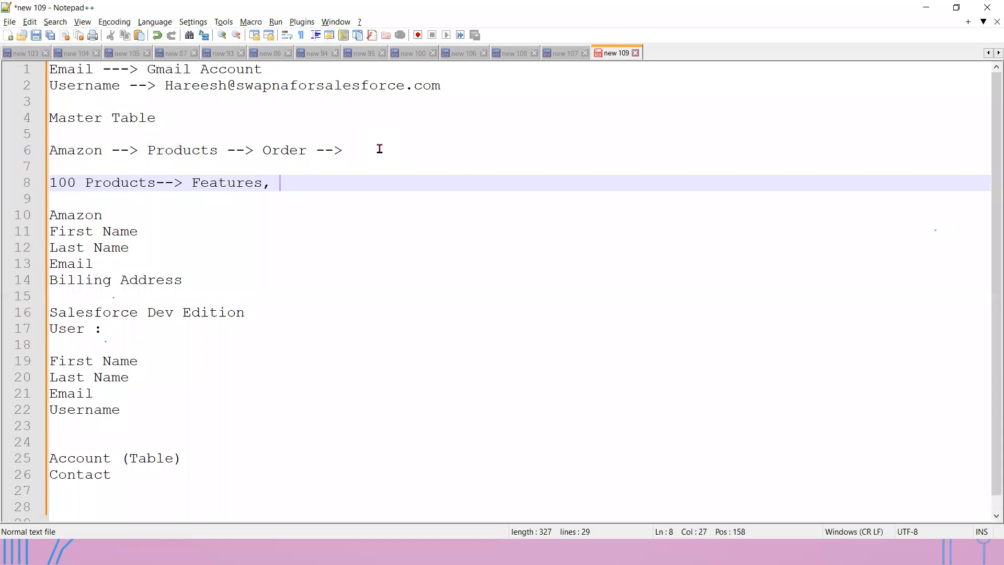
{"action": "type", "text": "Pro"}
{"action": "key", "text": "BackSpace"}
{"action": "type", "text": "ice, Images"}
- Add a 'Product' line after Contact beneath Account (Table)
{"action": "left_click", "coordinate": [138, 480]}
{"action": "key", "text": "Return"}
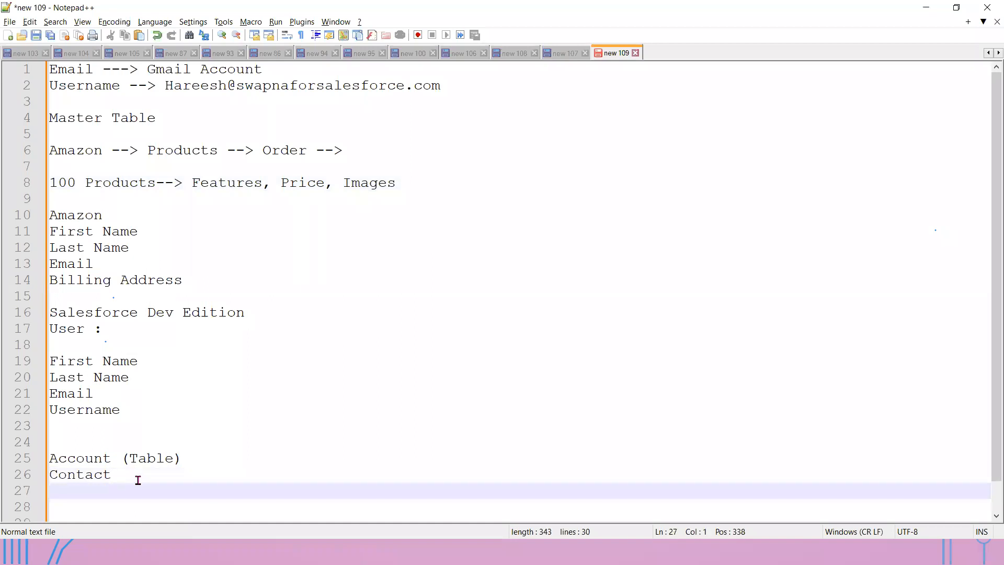
{"action": "type", "text": "Product"}
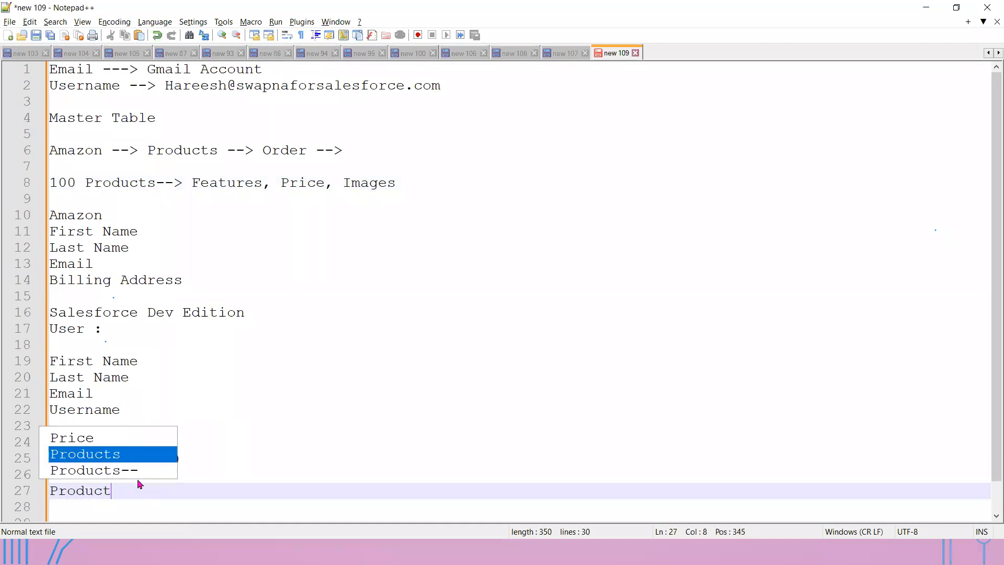
{"action": "left_click", "coordinate": [306, 458]}
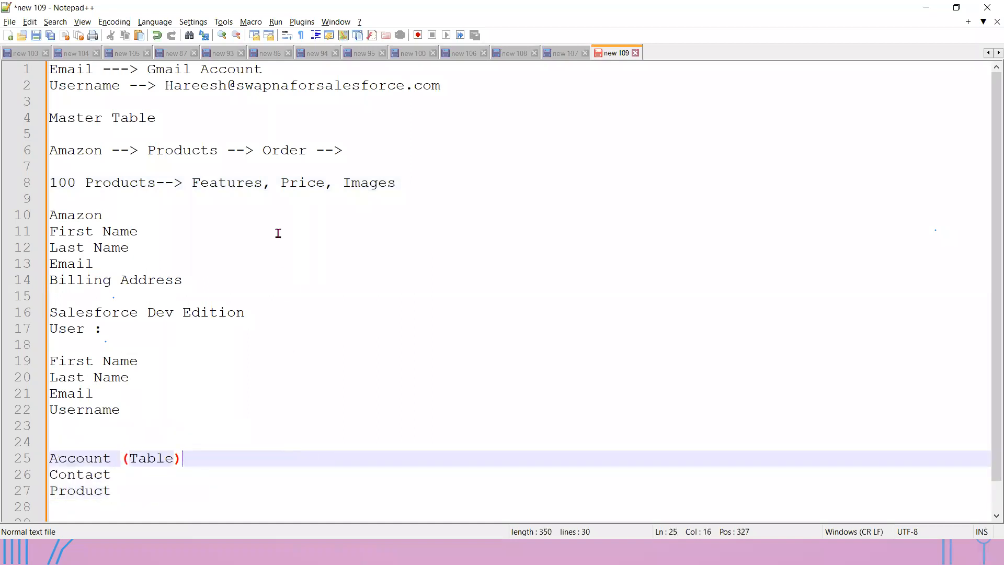
{"action": "left_click_drag", "start_coordinate": [119, 484], "coordinate": [27, 444]}
{"action": "left_click", "coordinate": [262, 410]}
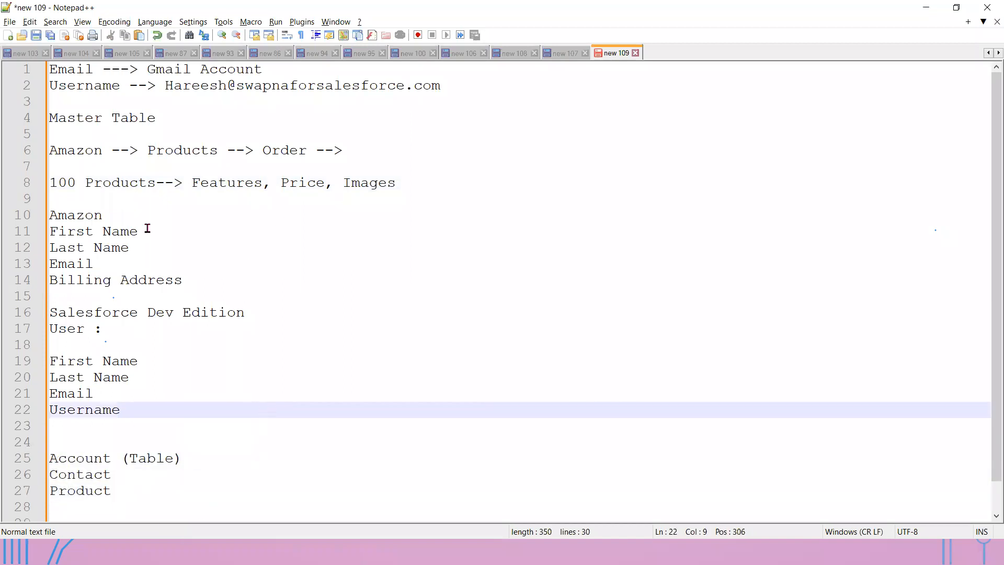
- Under Master Table, add 'Customer Master --> Customer Details' and 'Product Master --> Product Details', then switch to the slides
{"action": "left_click", "coordinate": [159, 117]}
{"action": "key", "text": "Return"}
{"action": "key", "text": "Return"}
{"action": "type", "text": "C"}
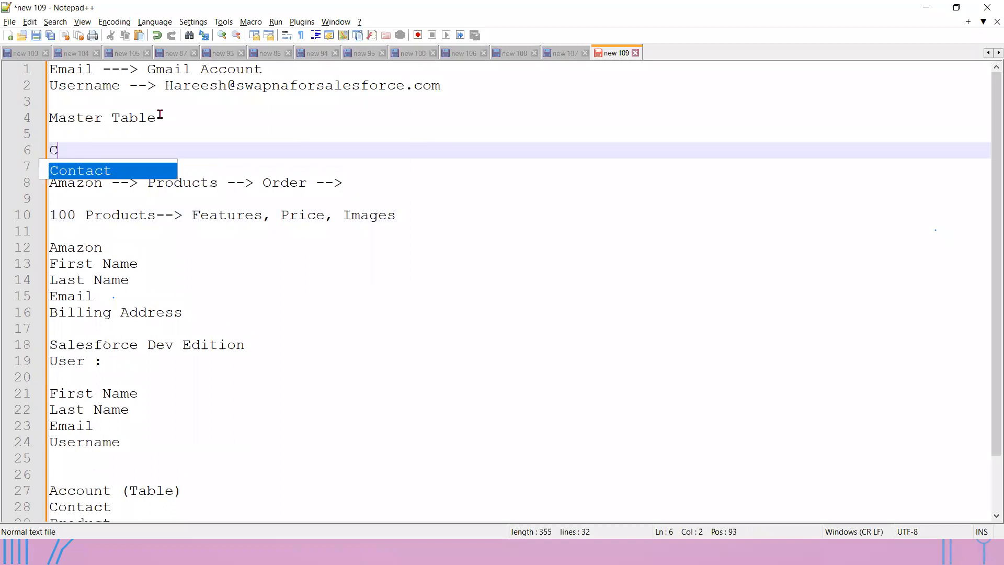
{"action": "type", "text": "ustomer "}
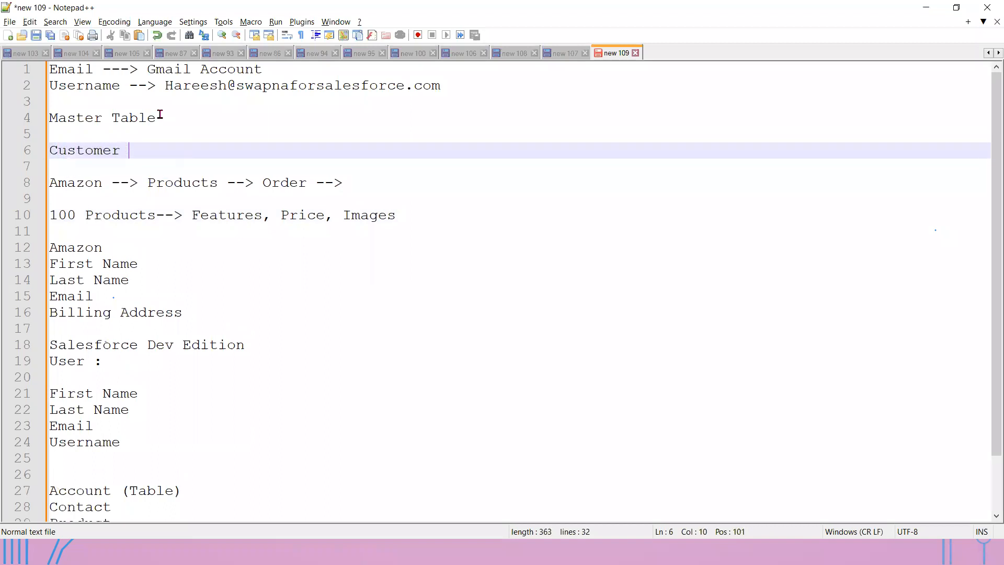
{"action": "type", "text": "Master"}
{"action": "key", "text": "Return"}
{"action": "type", "text": "Produ"}
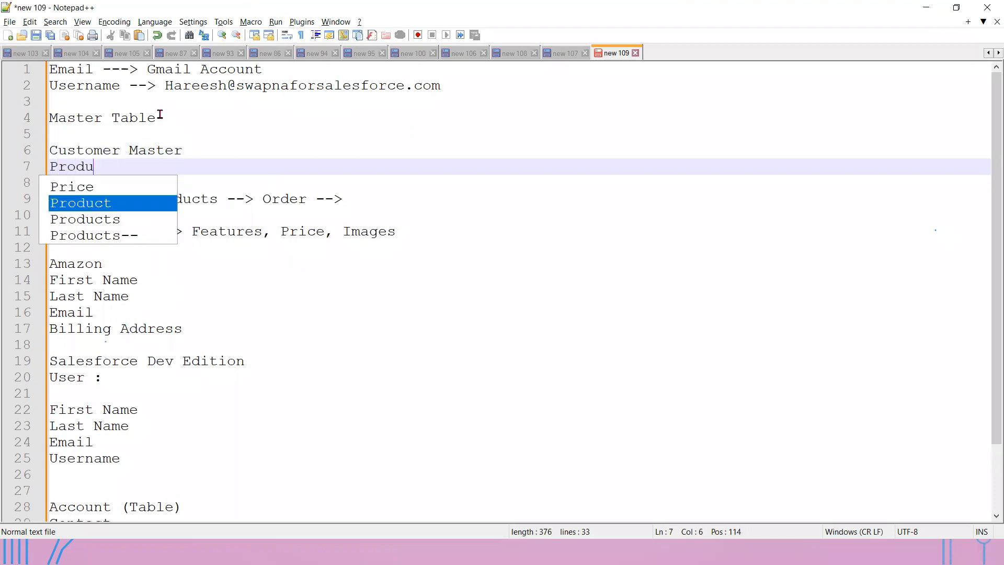
{"action": "type", "text": "ct Master"}
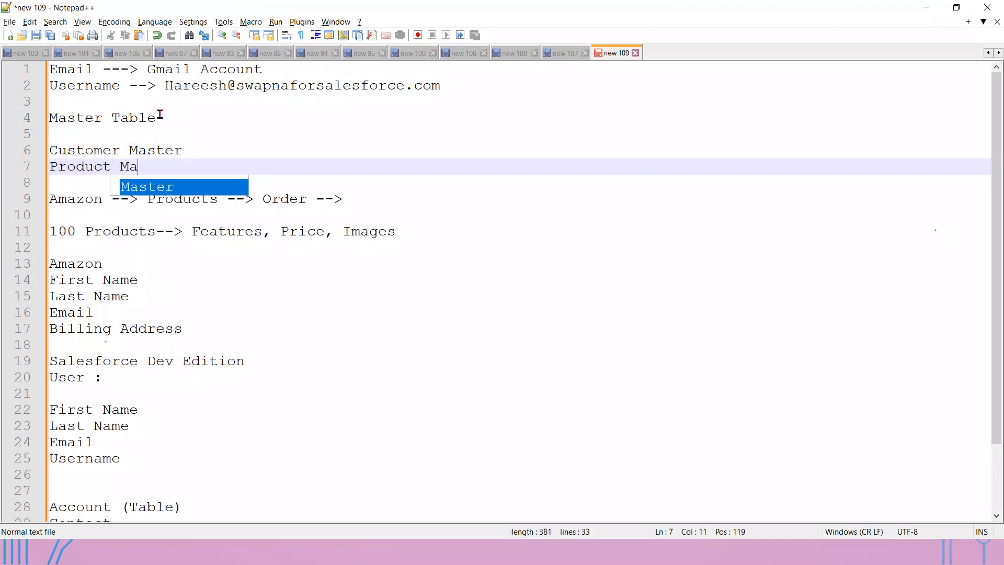
{"action": "key", "text": "Escape"}
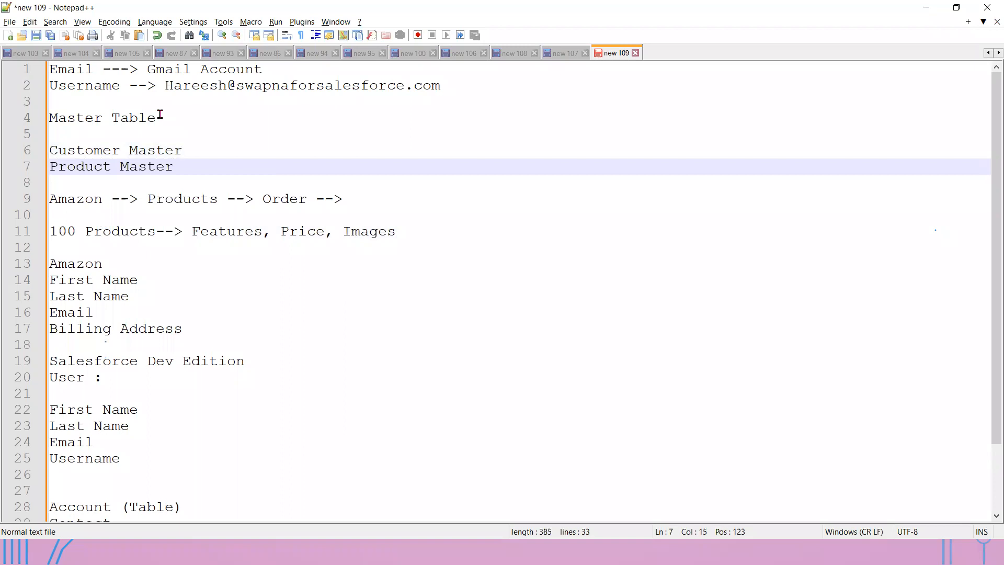
{"action": "left_click", "coordinate": [203, 147]}
{"action": "type", "text": "--> Customer"}
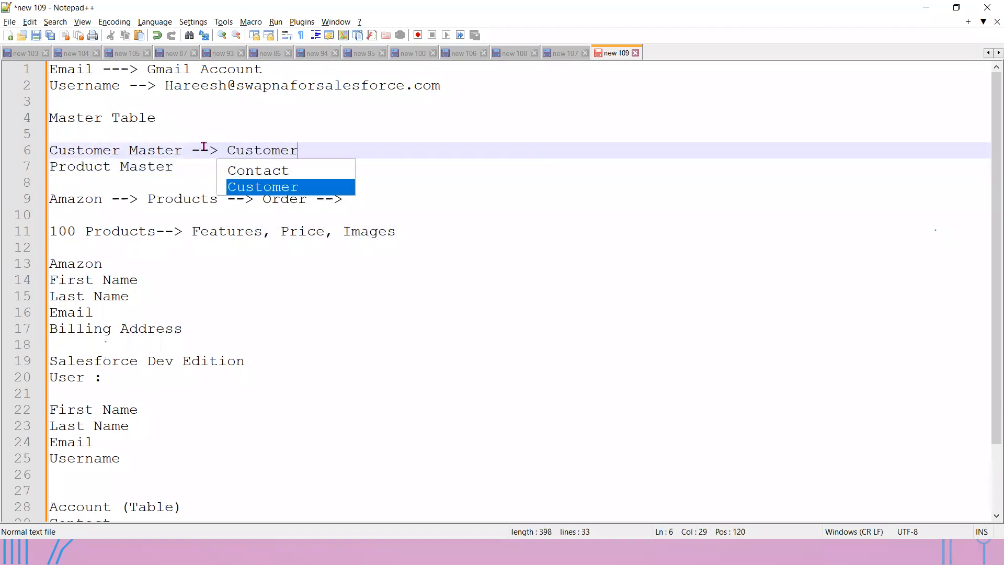
{"action": "type", "text": " D"}
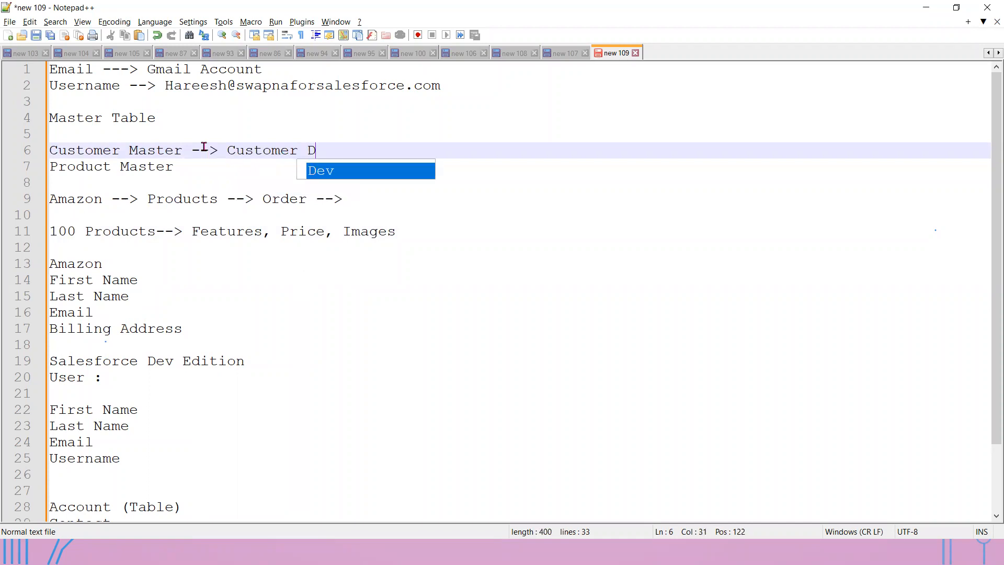
{"action": "type", "text": "etails"}
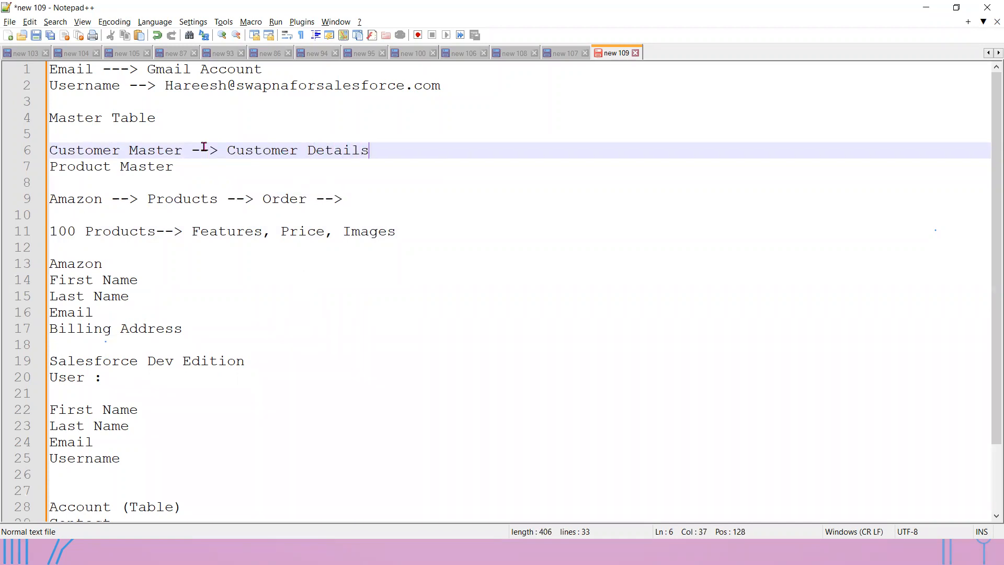
{"action": "left_click", "coordinate": [193, 165]}
{"action": "type", "text": "--> Produc"}
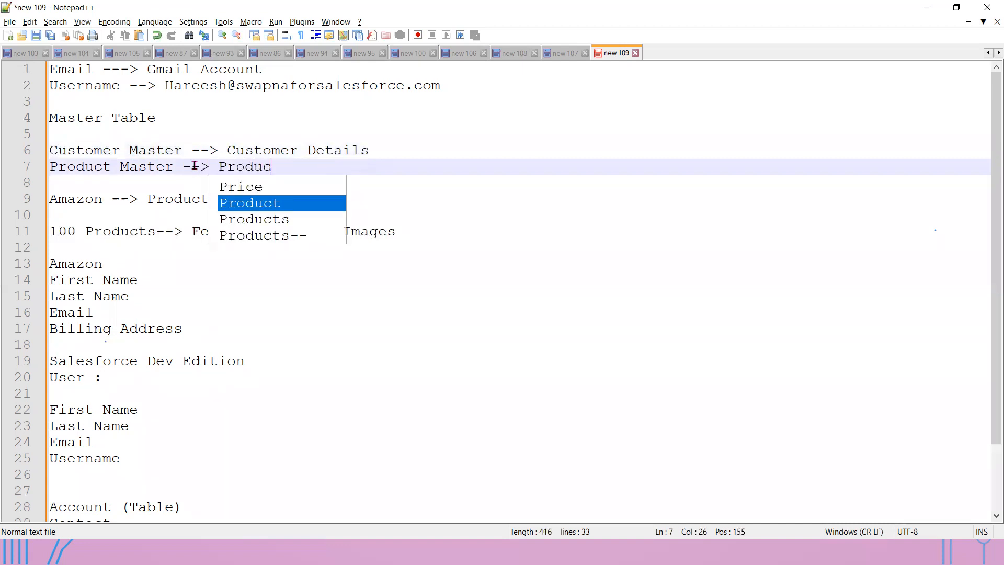
{"action": "type", "text": "t Details"}
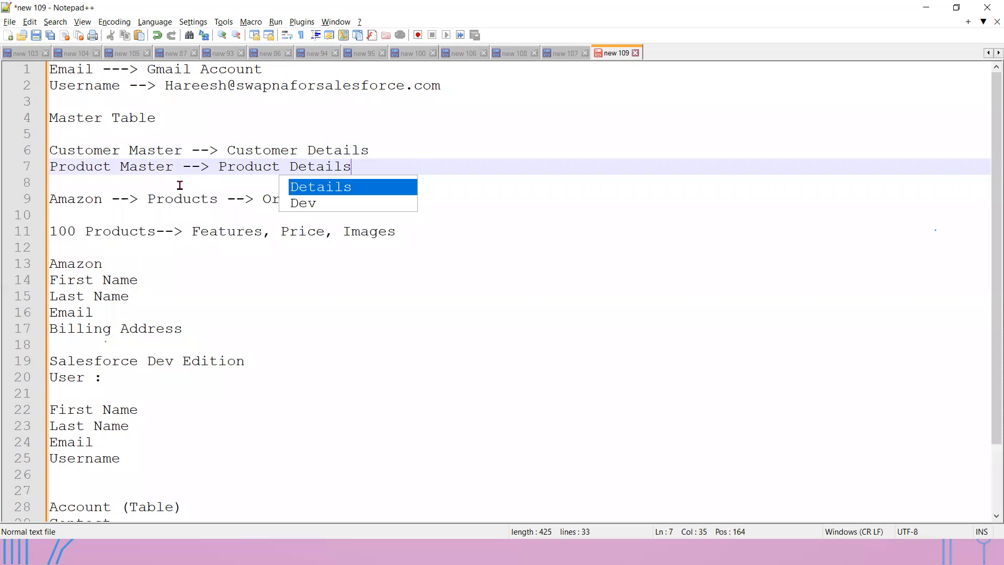
{"action": "key", "text": "alt+Tab"}
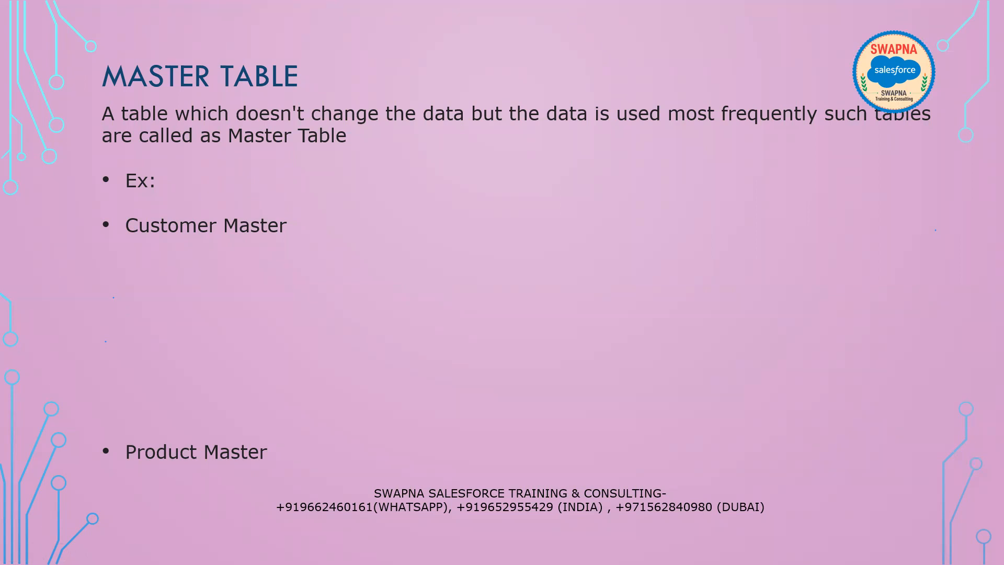
- Reveal the 'Any interested Person' point, then return to the Notepad++ notes
{"action": "key", "text": "Right"}
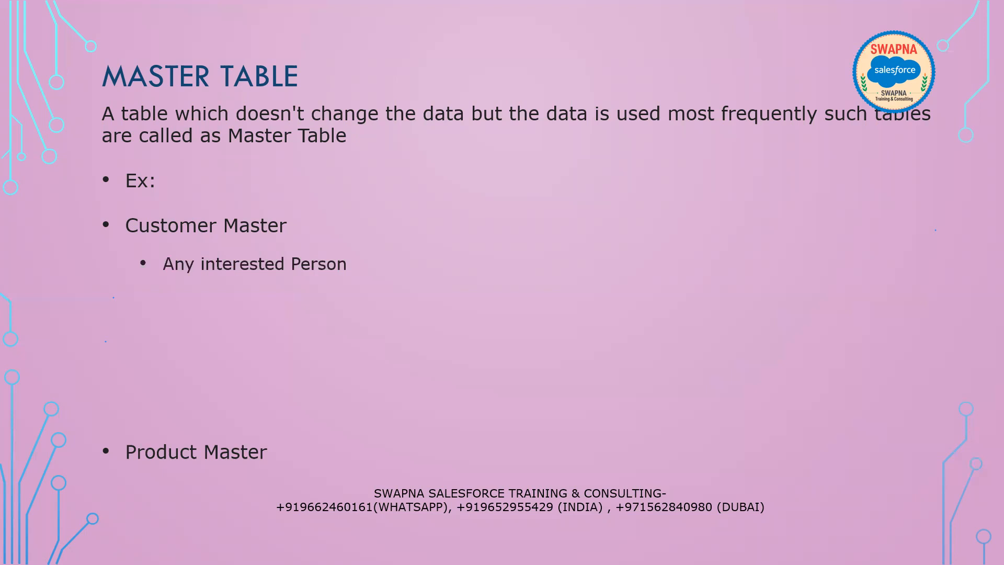
{"action": "key", "text": "alt+Tab"}
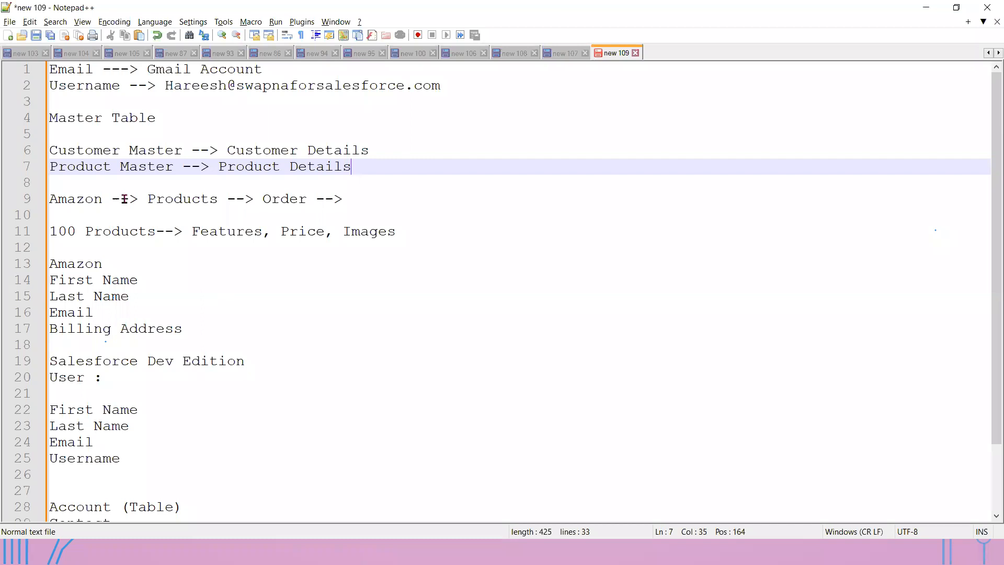
- Select 'Products' on line 9, then bring up the open-windows switcher
{"action": "double_click", "coordinate": [177, 200]}
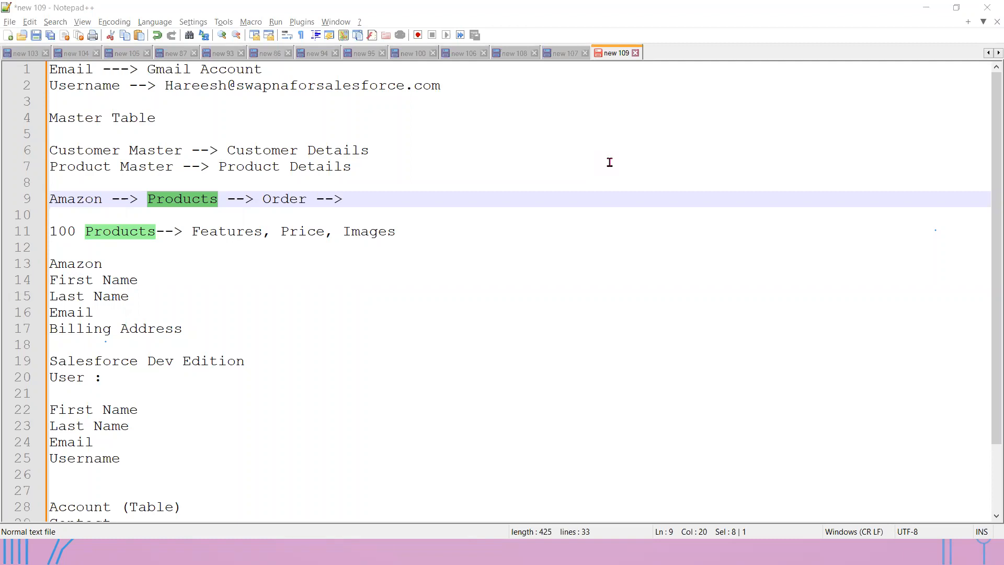
{"action": "key", "text": "alt+Tab"}
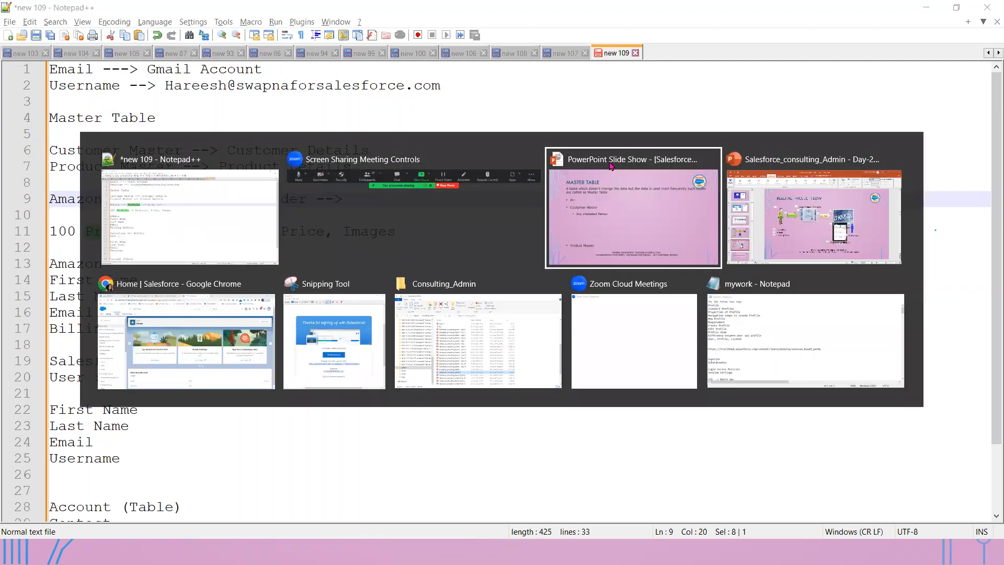
- Reveal the Account and Contact bullets on the Master Table slide, then go back to Notepad++
{"action": "left_click", "coordinate": [611, 166]}
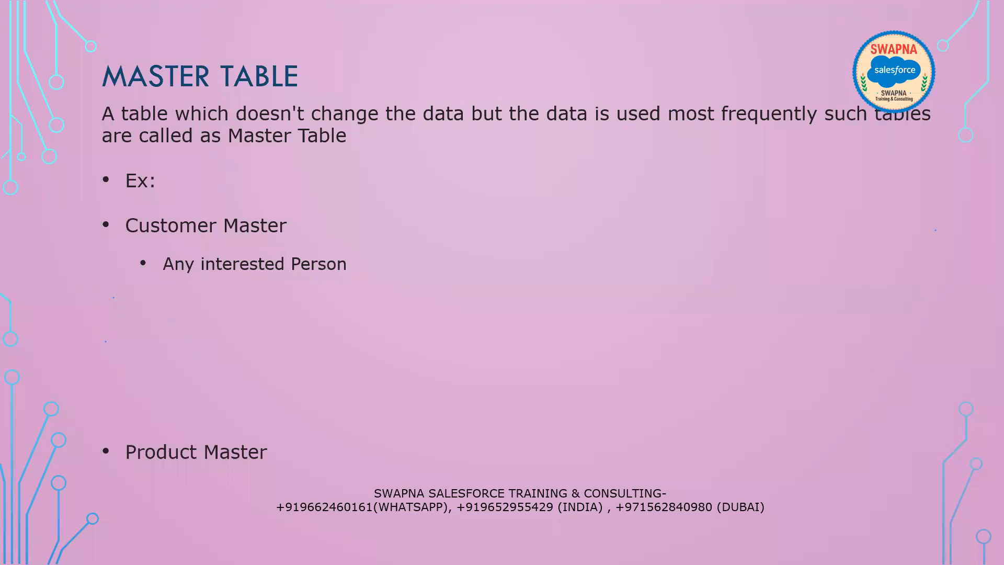
{"action": "left_click", "coordinate": [402, 307]}
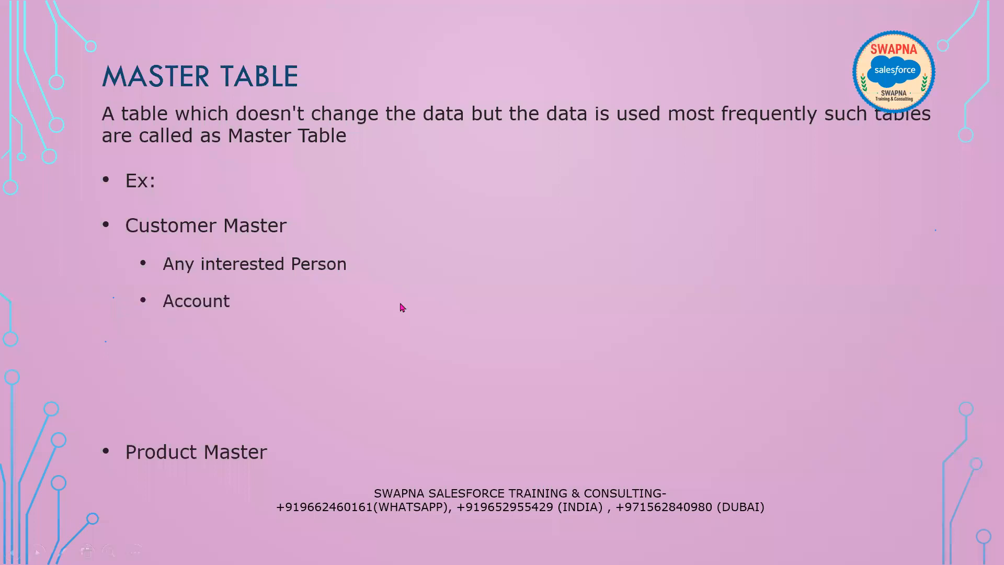
{"action": "left_click", "coordinate": [402, 307]}
{"action": "key", "text": "alt+Tab"}
{"action": "scroll", "coordinate": [130, 457], "scroll_direction": "down", "scroll_amount": 1}
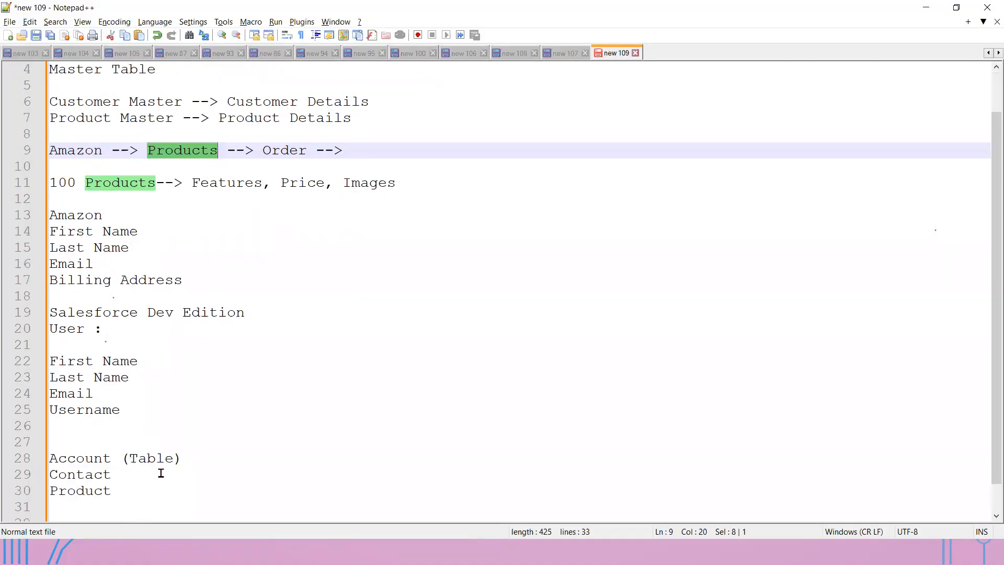
- Move the Account (Table) and Contact lines to just below the Customer Master line
{"action": "left_click", "coordinate": [149, 474]}
{"action": "left_click", "coordinate": [50, 458], "text": "shift"}
{"action": "key", "text": "ctrl+c"}
{"action": "key", "text": "BackSpace"}
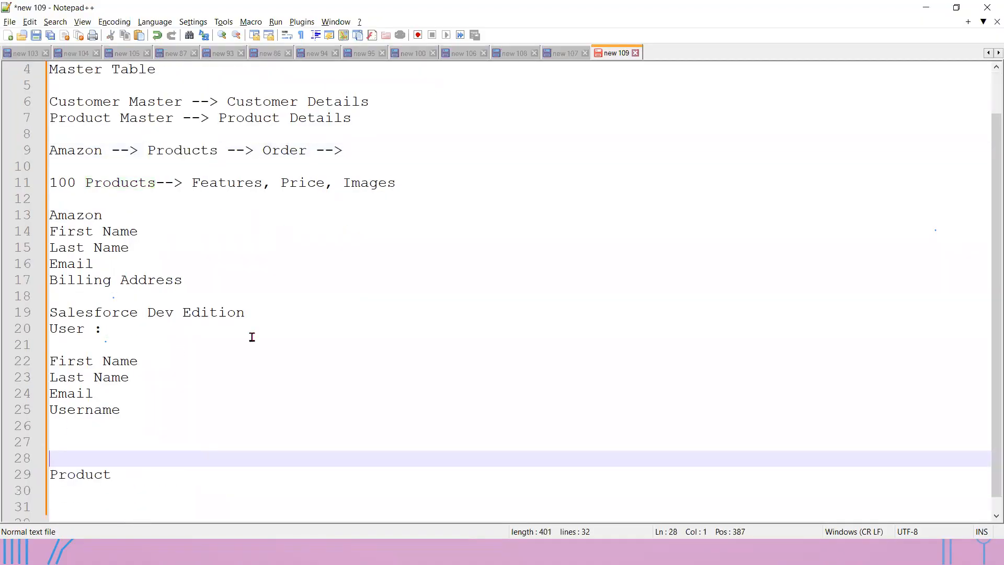
{"action": "scroll", "coordinate": [275, 345], "scroll_direction": "up", "scroll_amount": 1}
{"action": "left_click", "coordinate": [388, 150]}
{"action": "key", "text": "Return"}
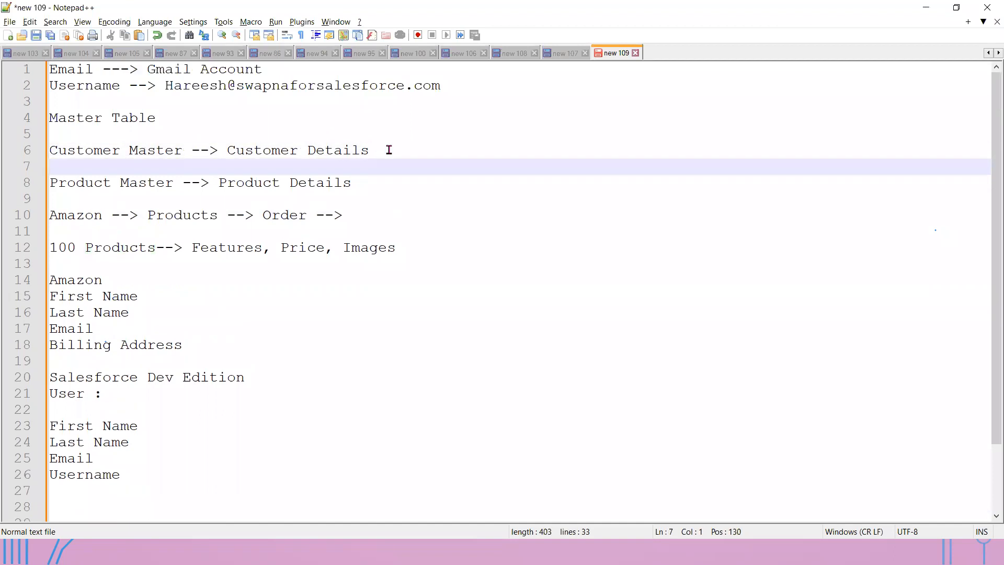
{"action": "key", "text": "ctrl+v"}
{"action": "key", "text": "Return"}
{"action": "key", "text": "Return"}
{"action": "key", "text": "Return"}
{"action": "key", "text": "Return"}
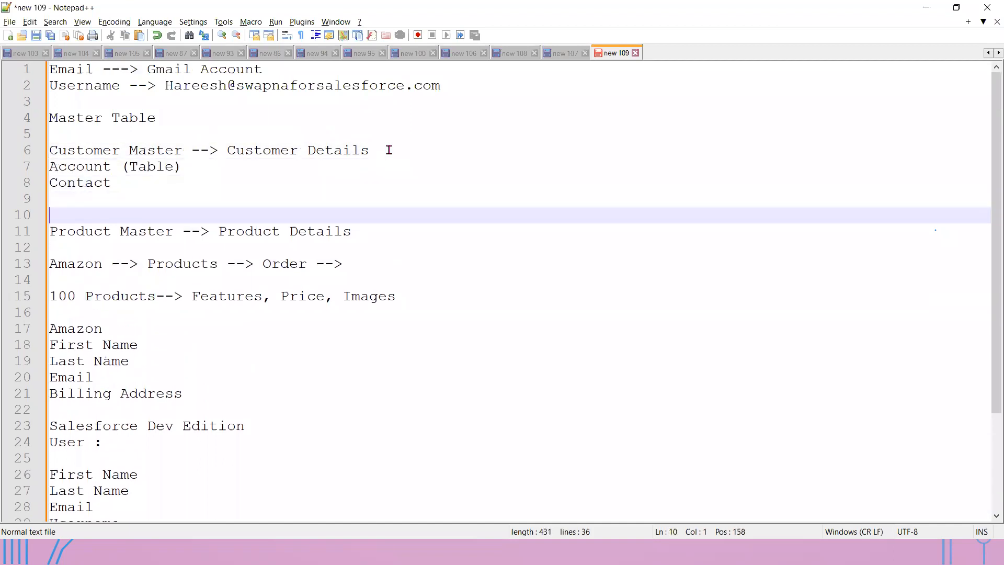
- Insert 'in Salesforce' before the arrow in the Customer Master heading
{"action": "left_click", "coordinate": [173, 168]}
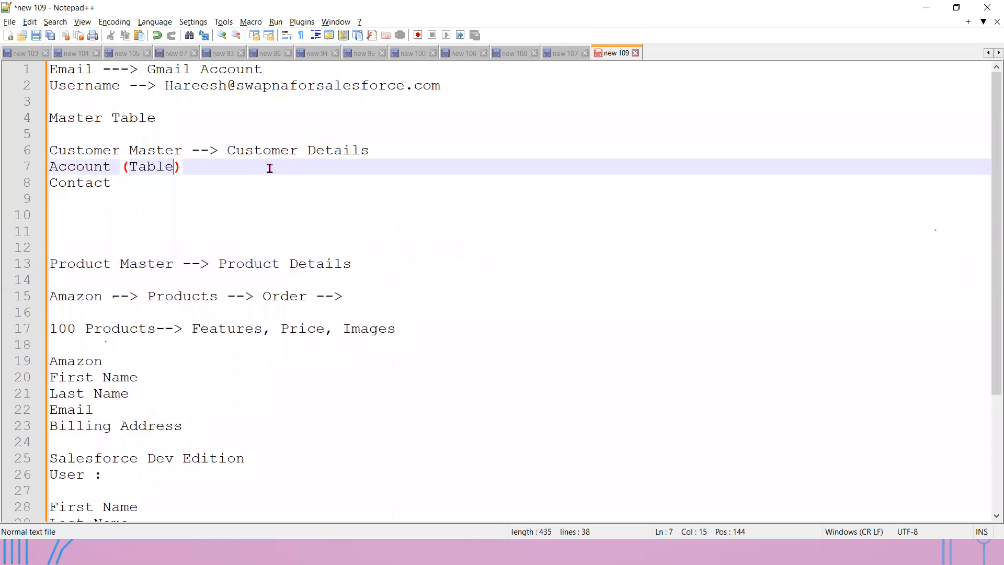
{"action": "left_click", "coordinate": [400, 141]}
{"action": "left_click", "coordinate": [402, 149]}
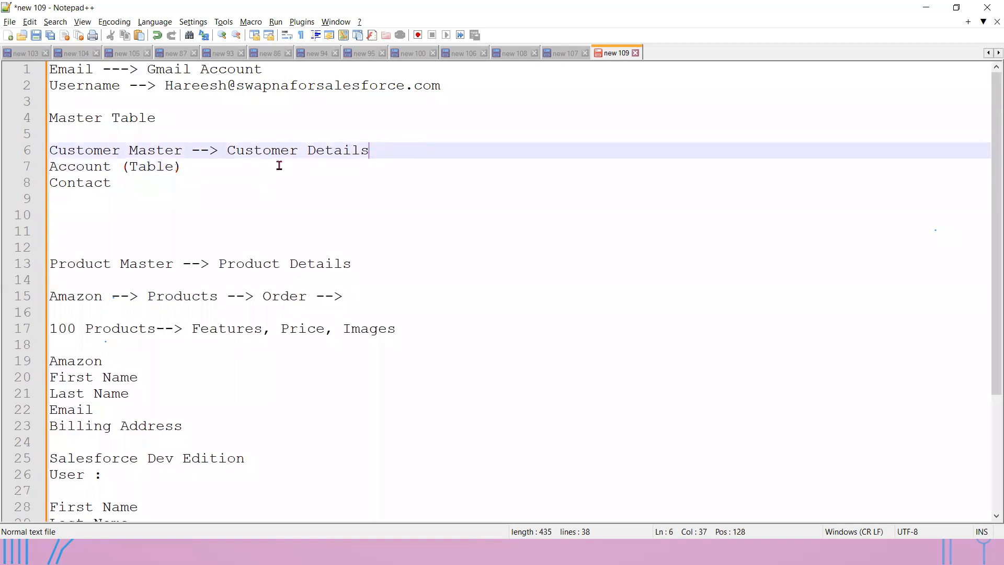
{"action": "left_click", "coordinate": [189, 152]}
{"action": "type", "text": "in Sale"}
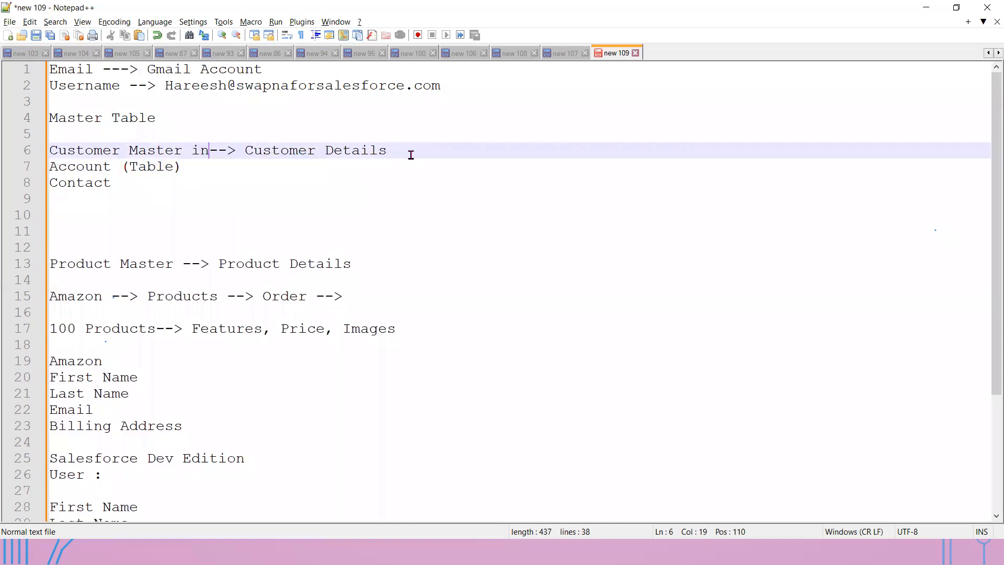
{"action": "type", "text": "sforce"}
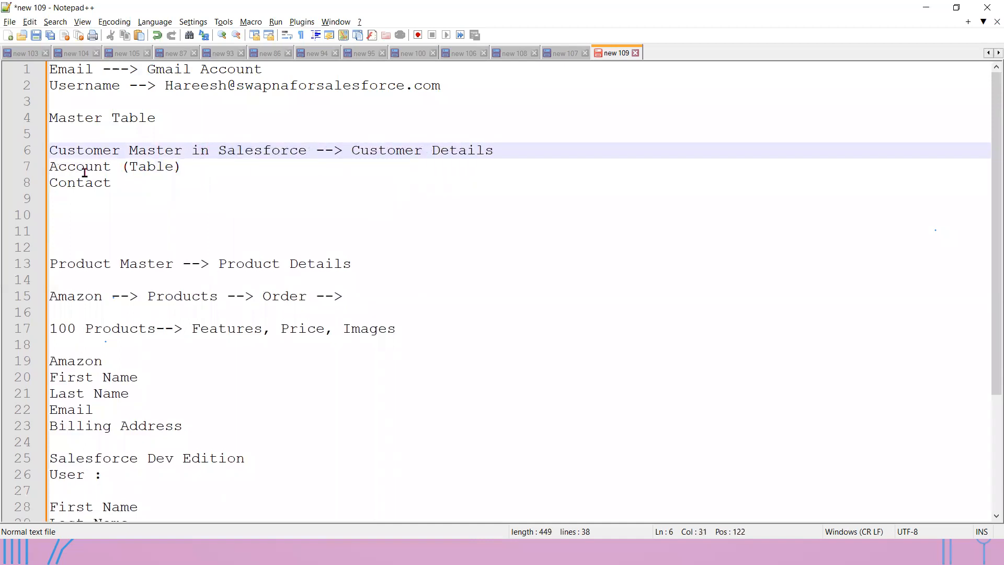
- Number the moved lines '1)' for Account and '2)' for Contact
{"action": "left_click", "coordinate": [52, 163]}
{"action": "type", "text": "1)"}
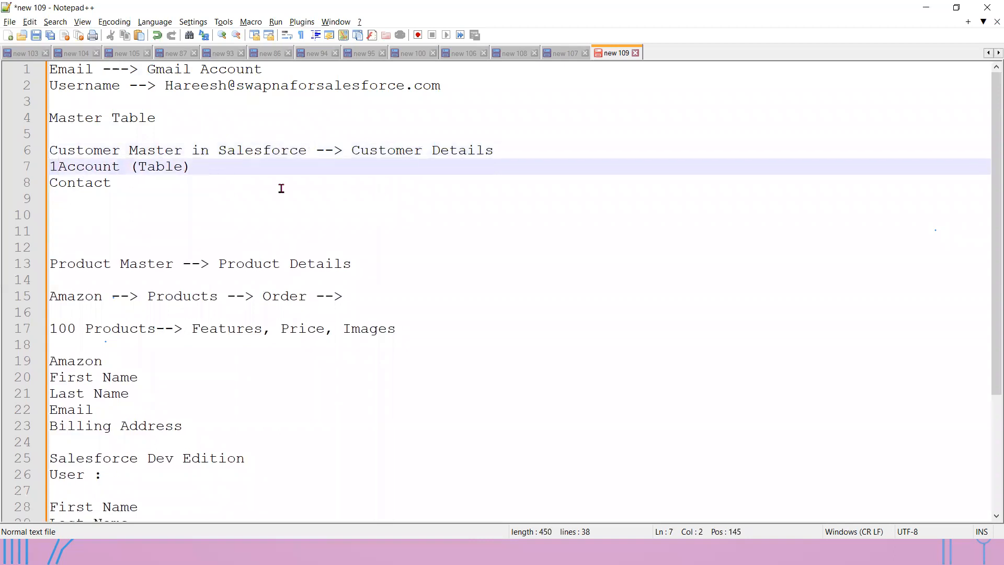
{"action": "key", "text": "Down"}
{"action": "key", "text": "Left"}
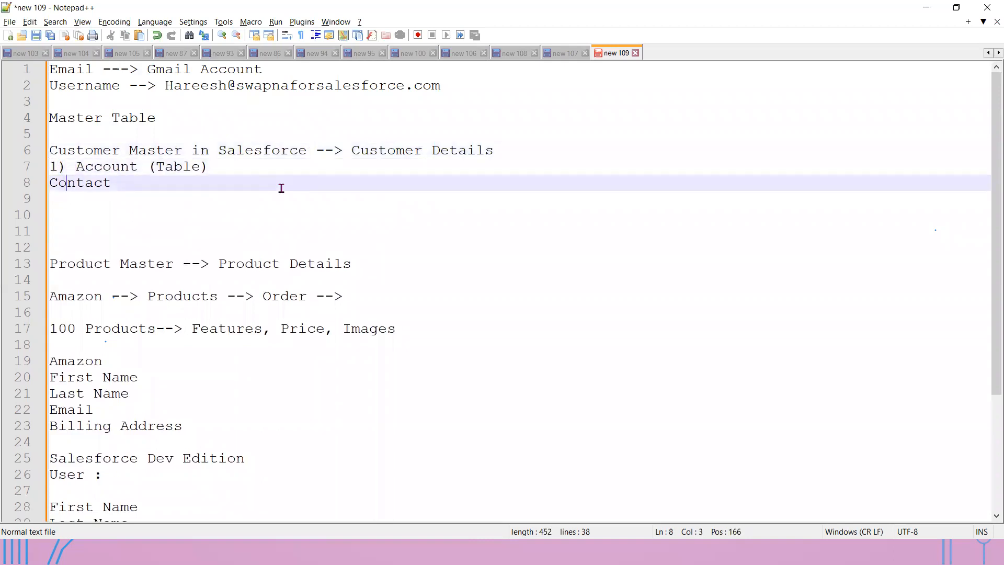
{"action": "type", "text": "2)"}
- Label both Account and Contact as '(Table/Object)' and begin a '-->' arrow after Account
{"action": "left_click_drag", "start_coordinate": [208, 167], "coordinate": [150, 166]}
{"action": "key", "text": "ctrl+c"}
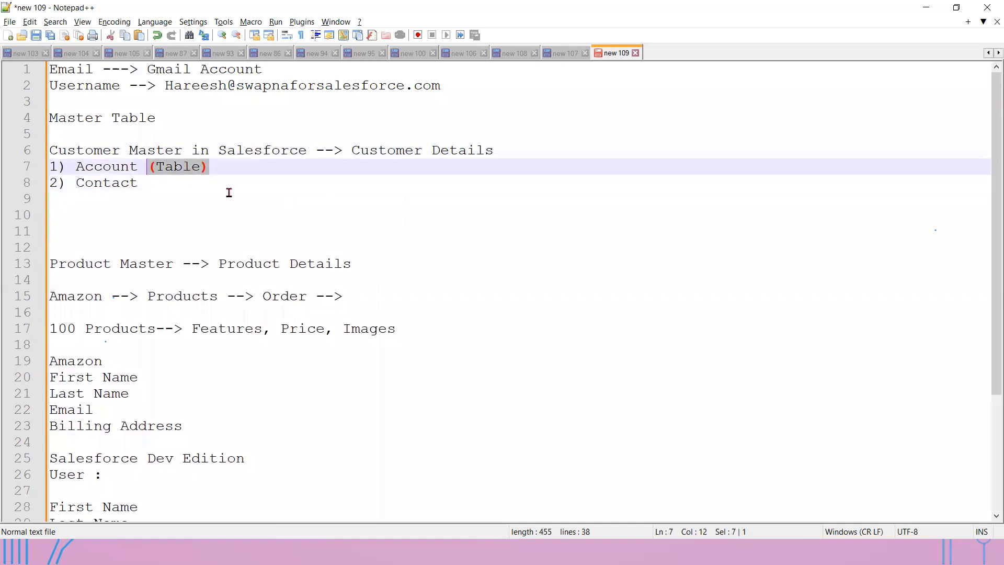
{"action": "left_click", "coordinate": [183, 187]}
{"action": "key", "text": "ctrl+v"}
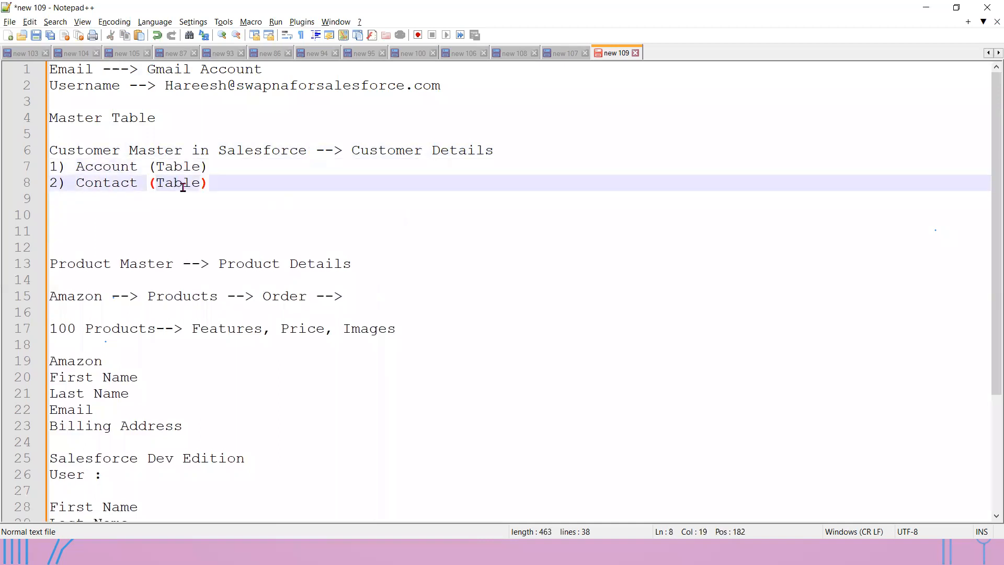
{"action": "left_click", "coordinate": [202, 167]}
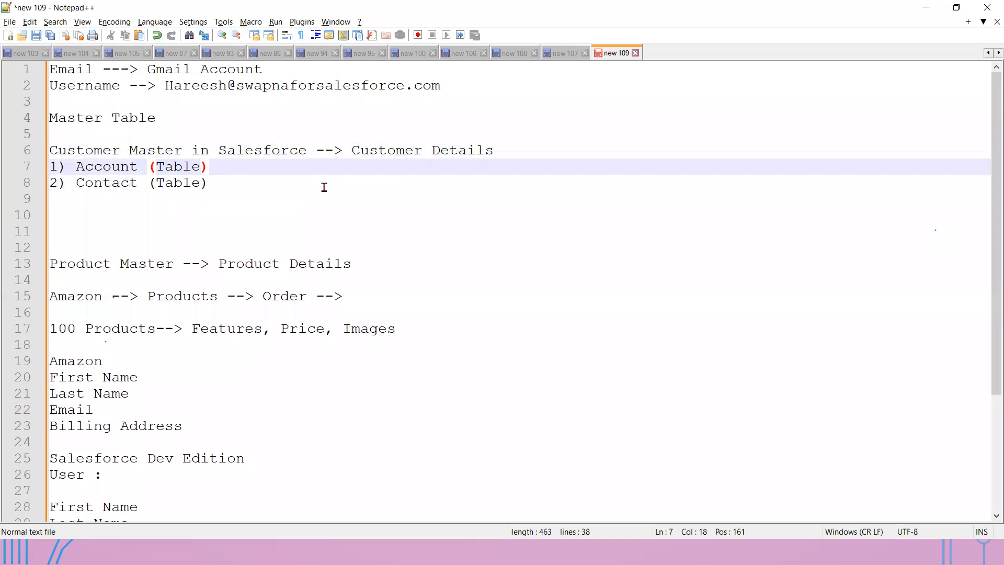
{"action": "type", "text": "/Objec"}
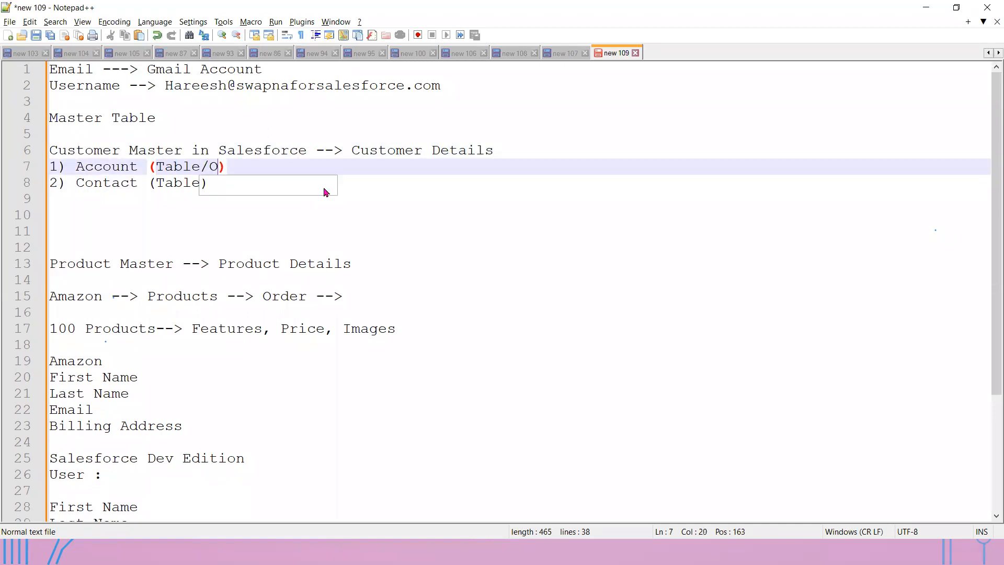
{"action": "type", "text": "t"}
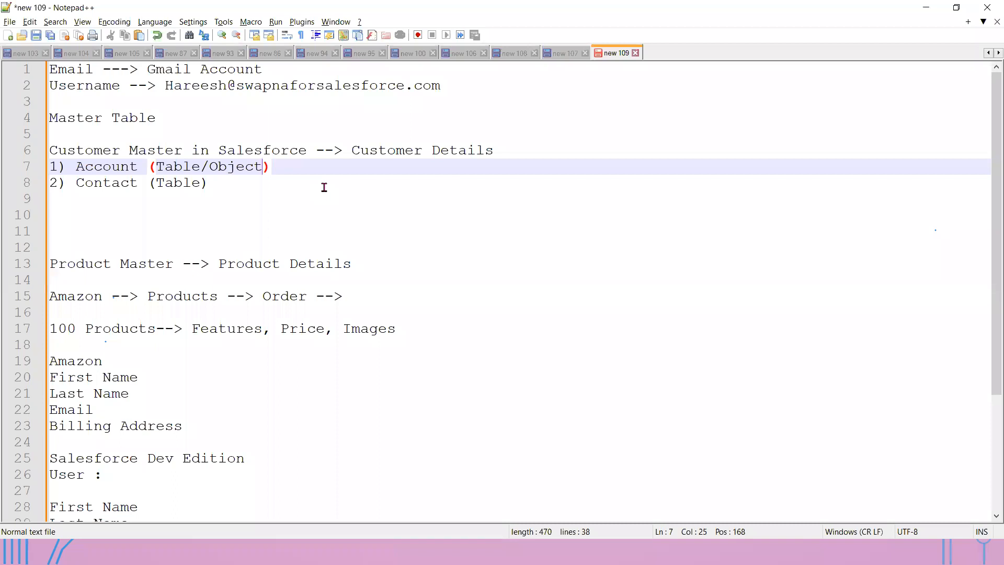
{"action": "key", "text": "Down"}
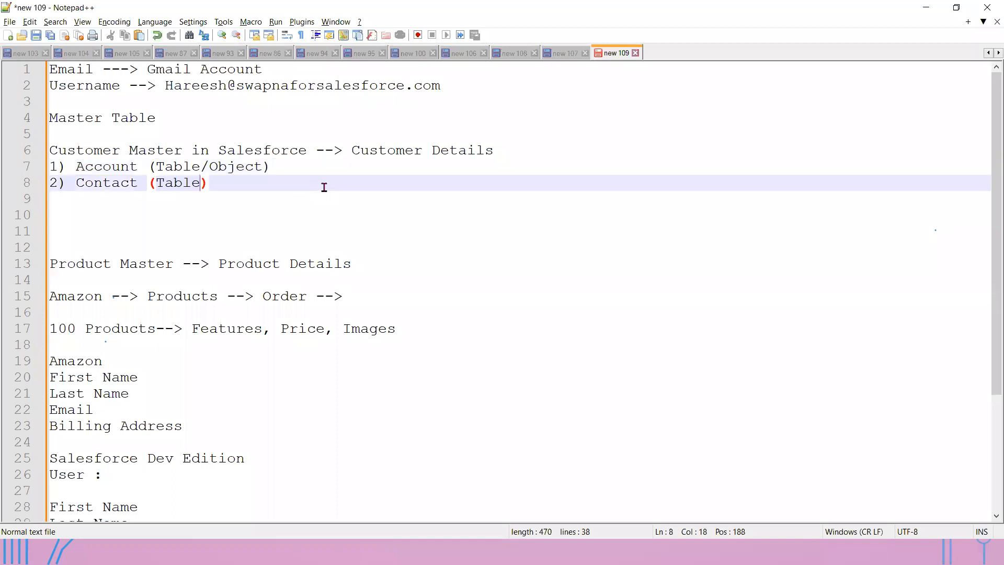
{"action": "type", "text": "/Object"}
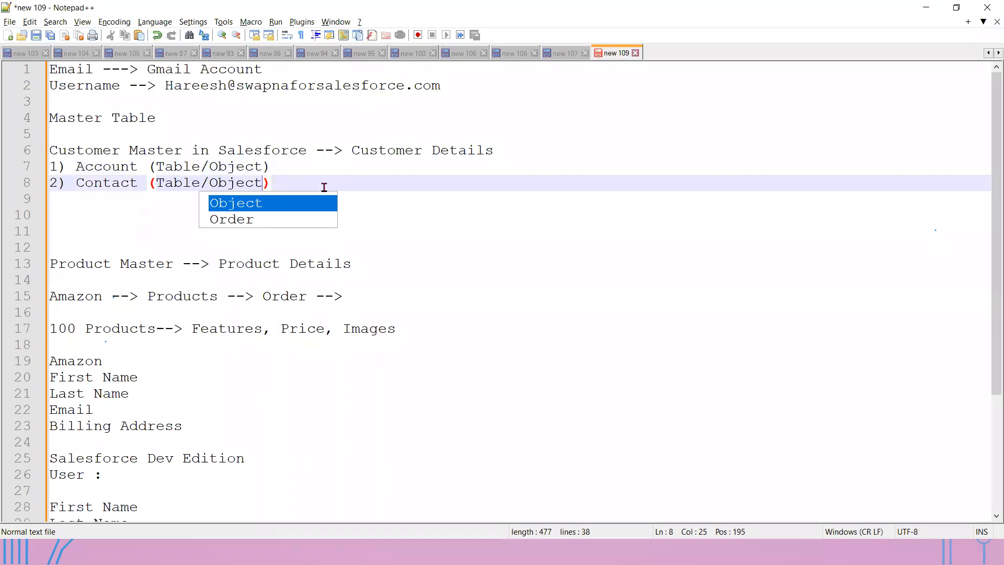
{"action": "left_click", "coordinate": [326, 168]}
{"action": "type", "text": "-->"}
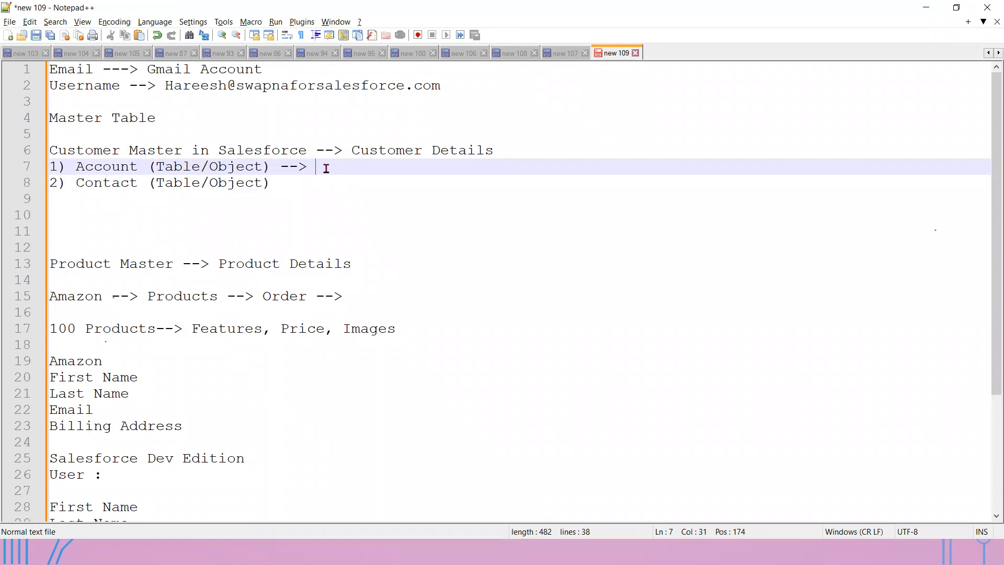
- Complete the mappings 'Account --> Account Object' and 'Contact --> Contact Object', then switch windows
{"action": "type", "text": "Account Object"}
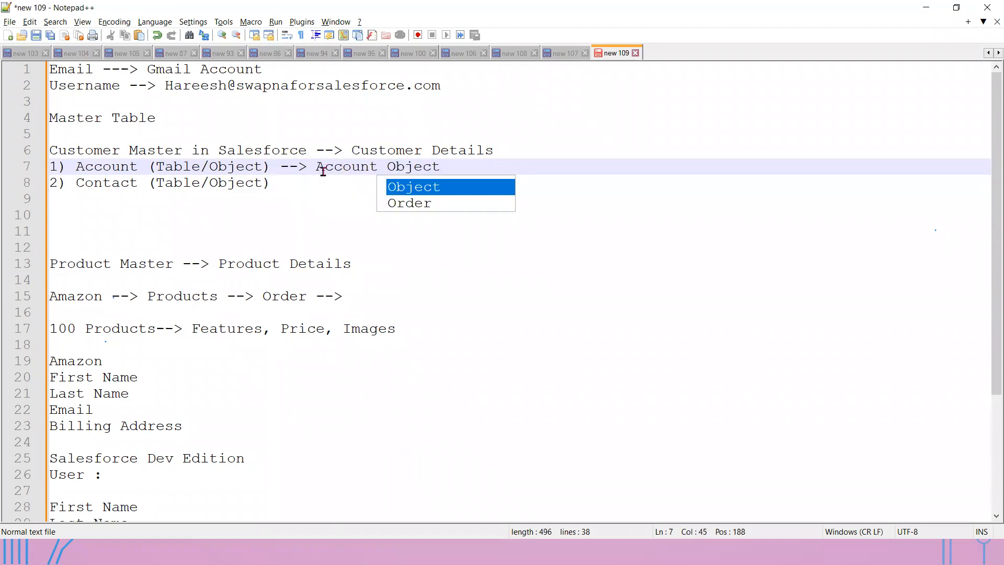
{"action": "left_click", "coordinate": [316, 181]}
{"action": "type", "text": "-->"}
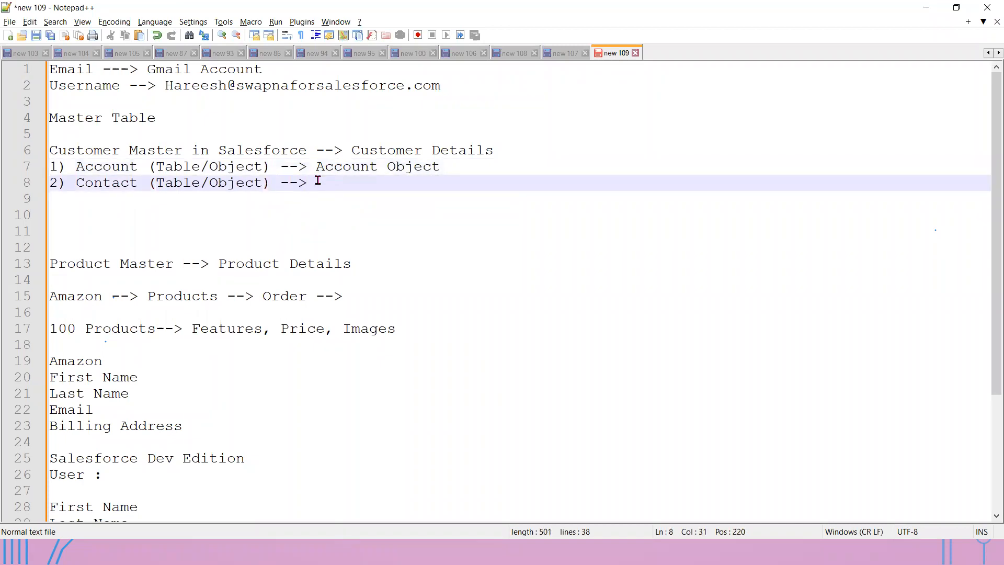
{"action": "type", "text": " Contact"}
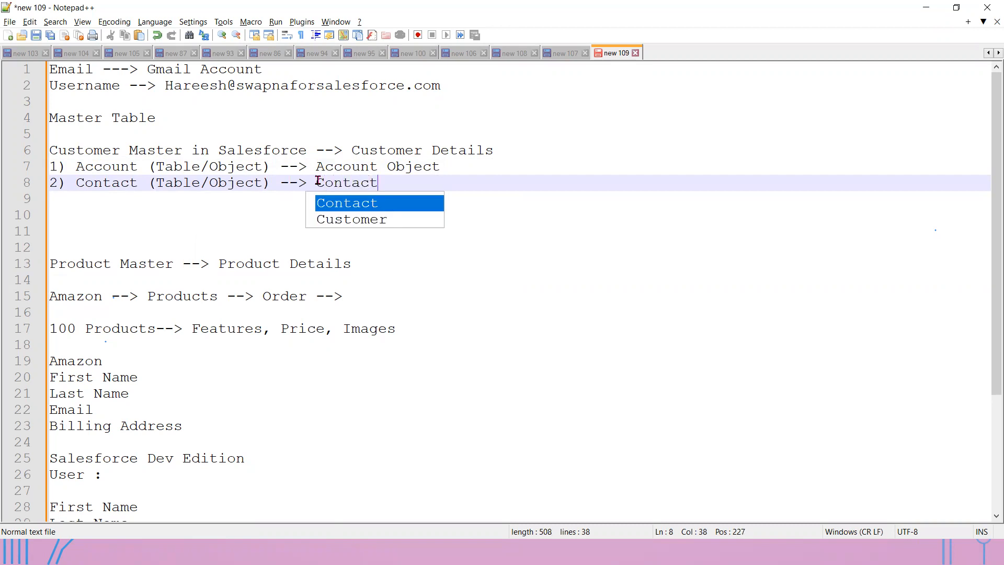
{"action": "type", "text": " Object"}
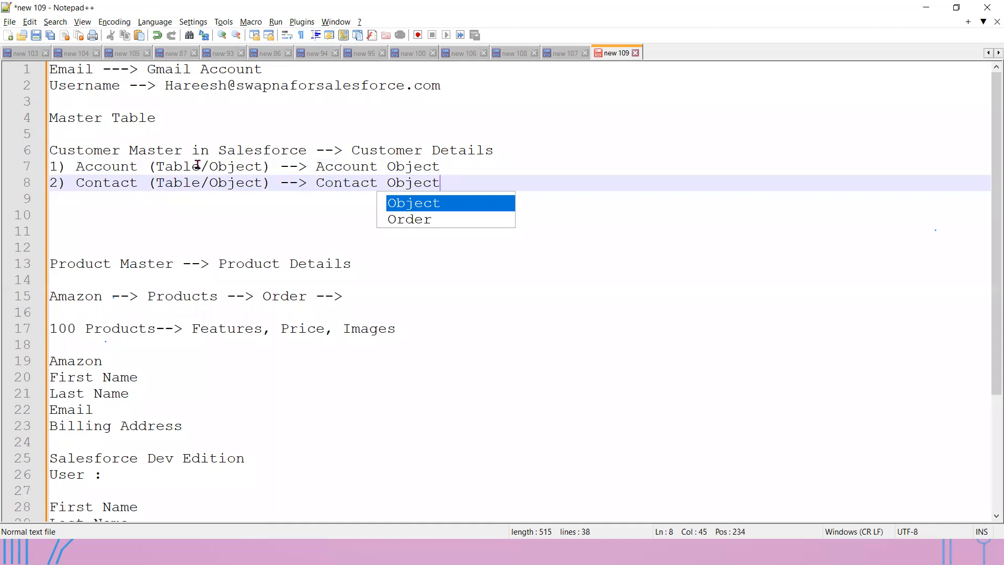
{"action": "double_click", "coordinate": [413, 165]}
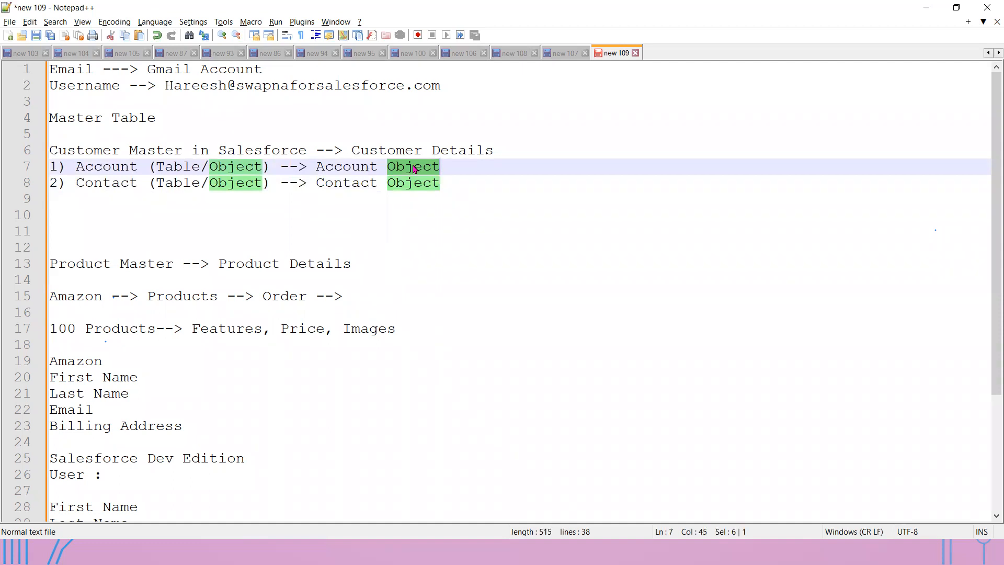
{"action": "left_click", "coordinate": [468, 183]}
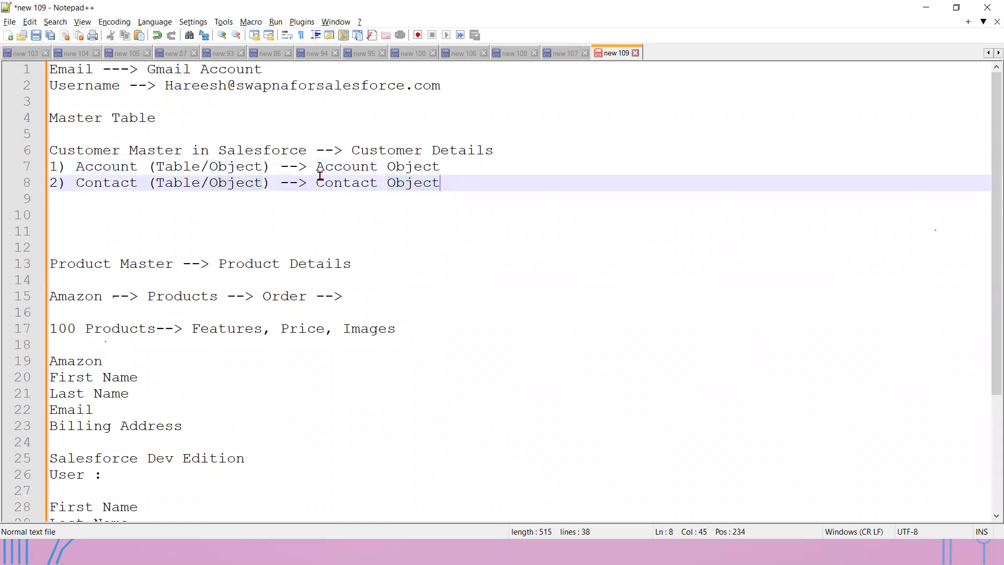
{"action": "left_click", "coordinate": [8, 166], "text": "shift"}
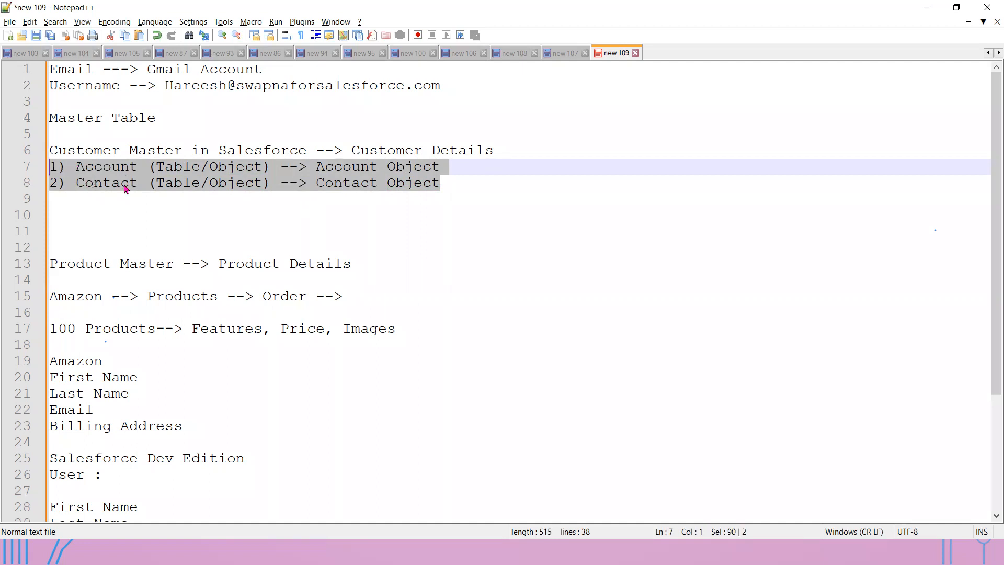
{"action": "left_click", "coordinate": [457, 167]}
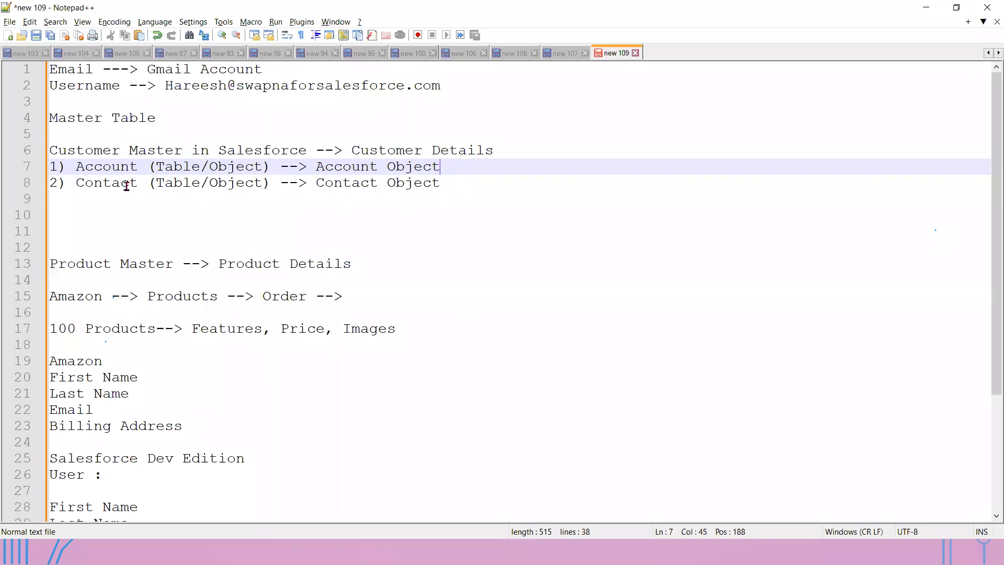
{"action": "double_click", "coordinate": [103, 186]}
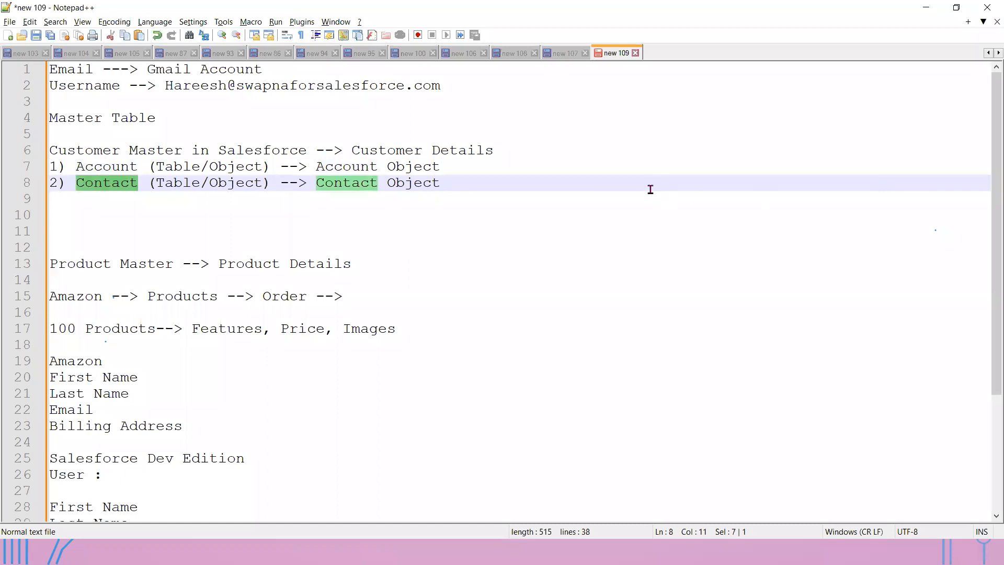
{"action": "key", "text": "alt+Tab"}
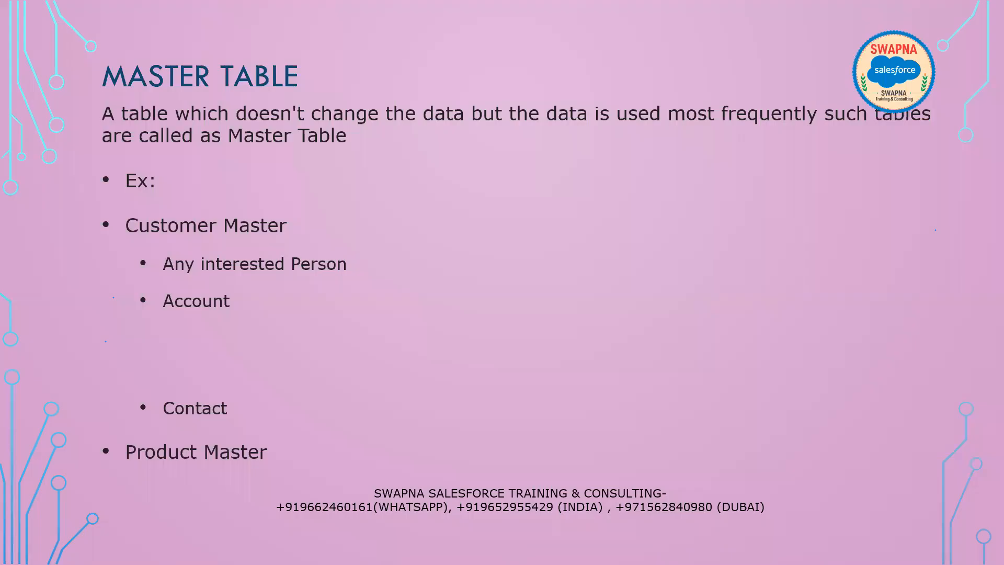
- Reveal the next Account bullet, glance at the notes, then exit the slide show to normal view
{"action": "left_click", "coordinate": [606, 345]}
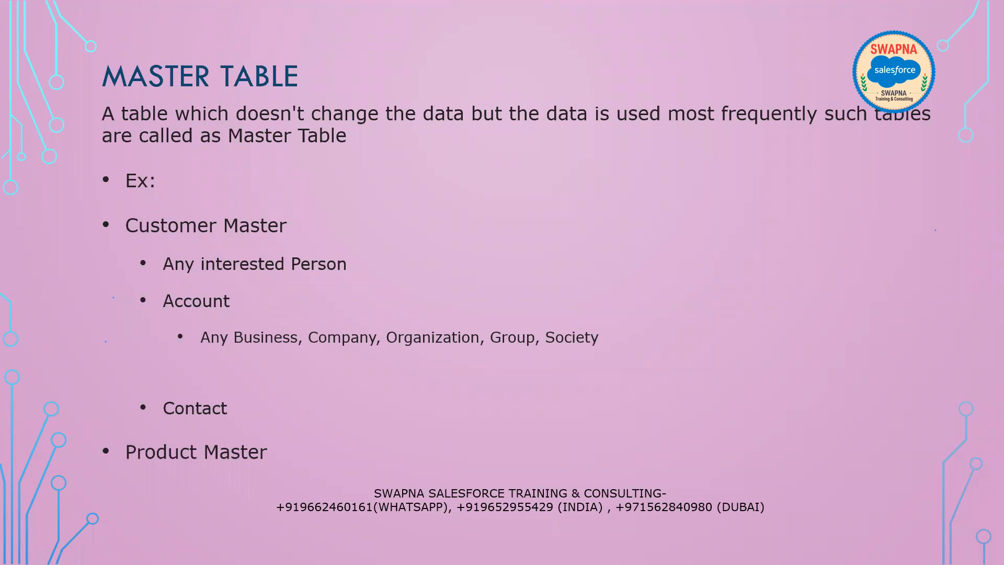
{"action": "key", "text": "alt+Tab"}
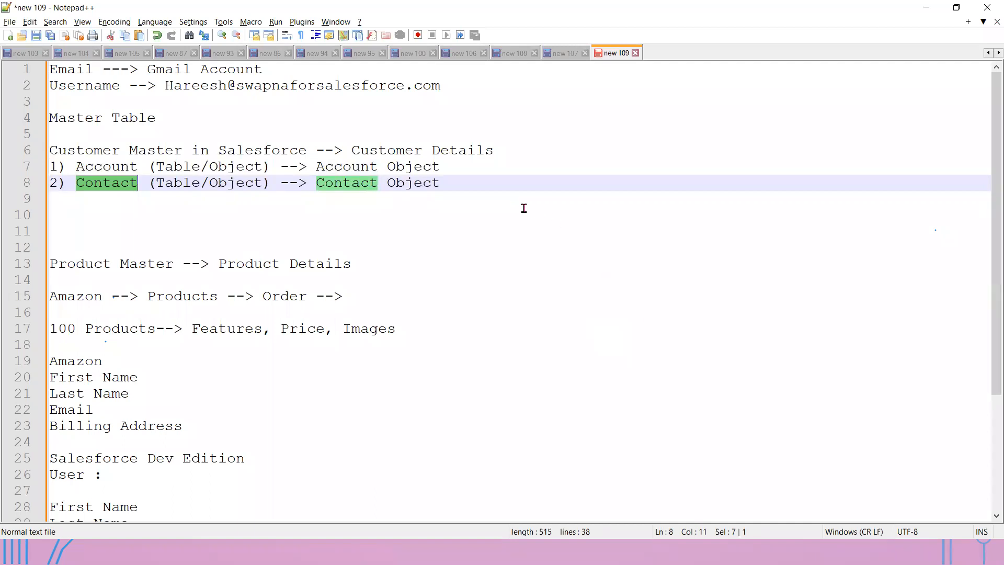
{"action": "double_click", "coordinate": [425, 166]}
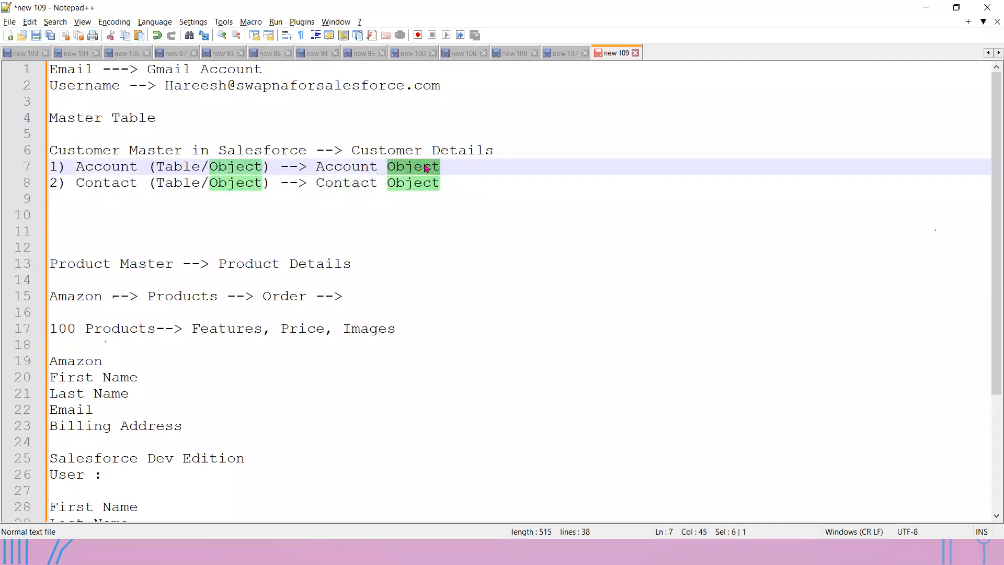
{"action": "key", "text": "alt+Tab"}
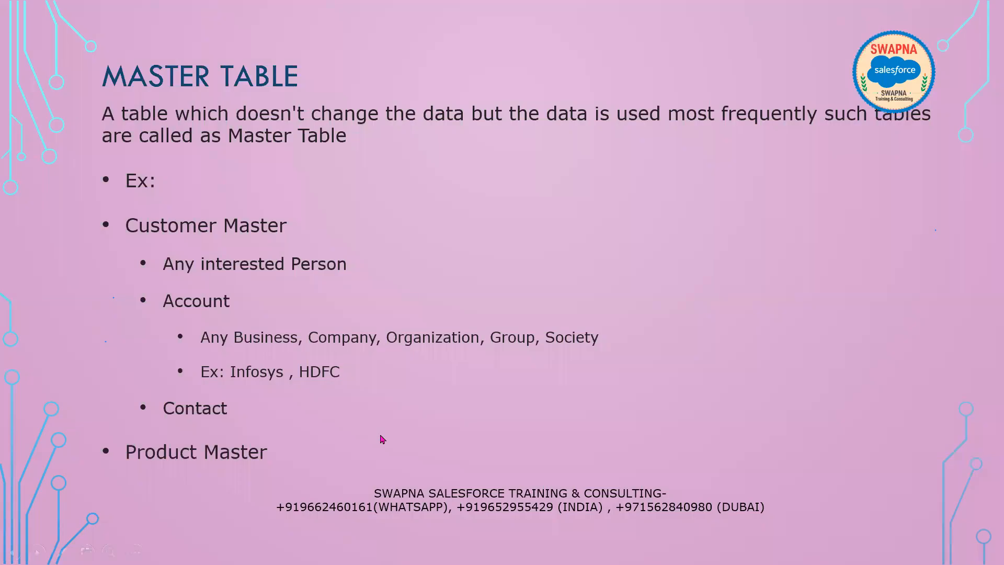
{"action": "key", "text": "Escape"}
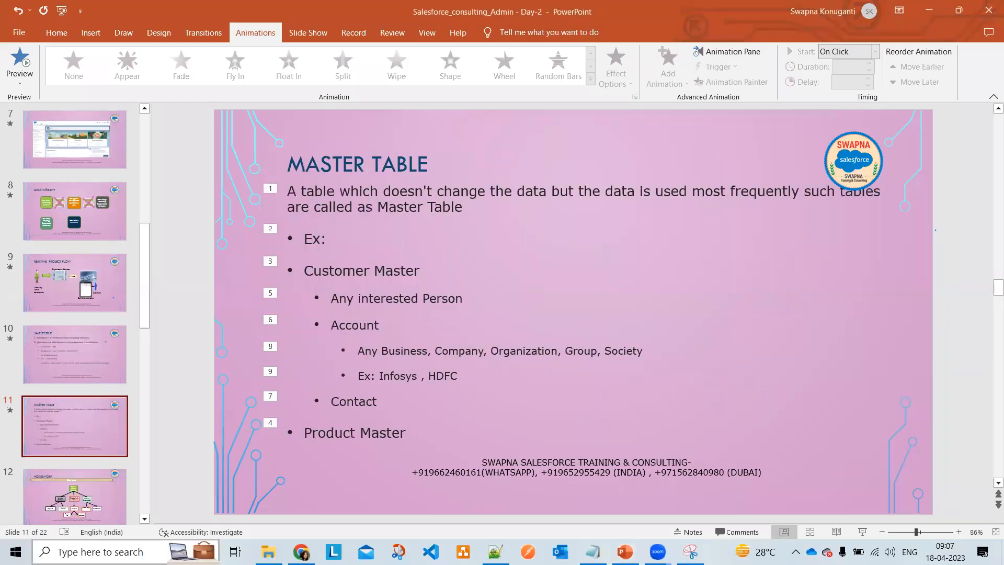
- Launch Paint from Windows search and maximize its window
{"action": "left_click", "coordinate": [126, 551]}
{"action": "type", "text": "Paint"}
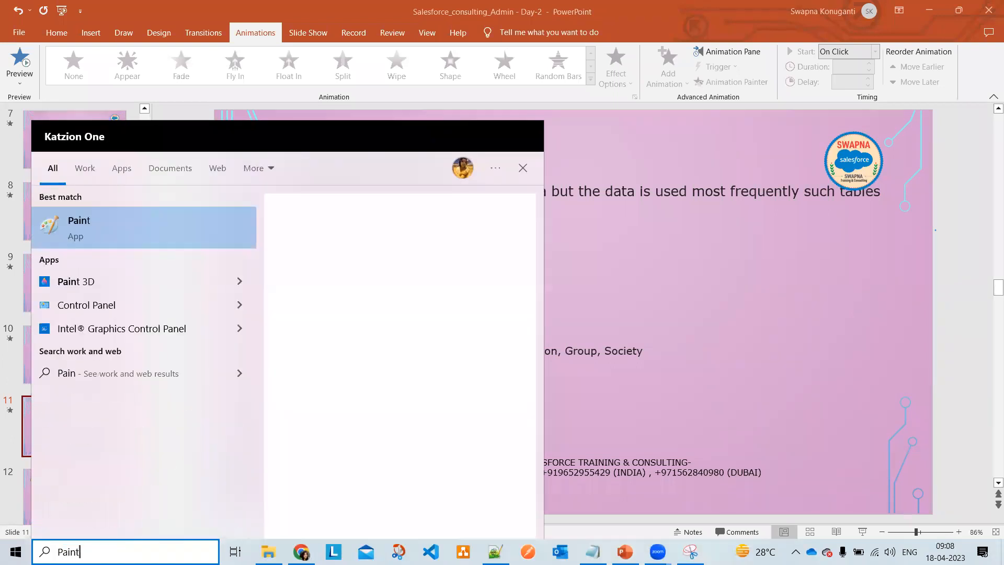
{"action": "left_click", "coordinate": [126, 229]}
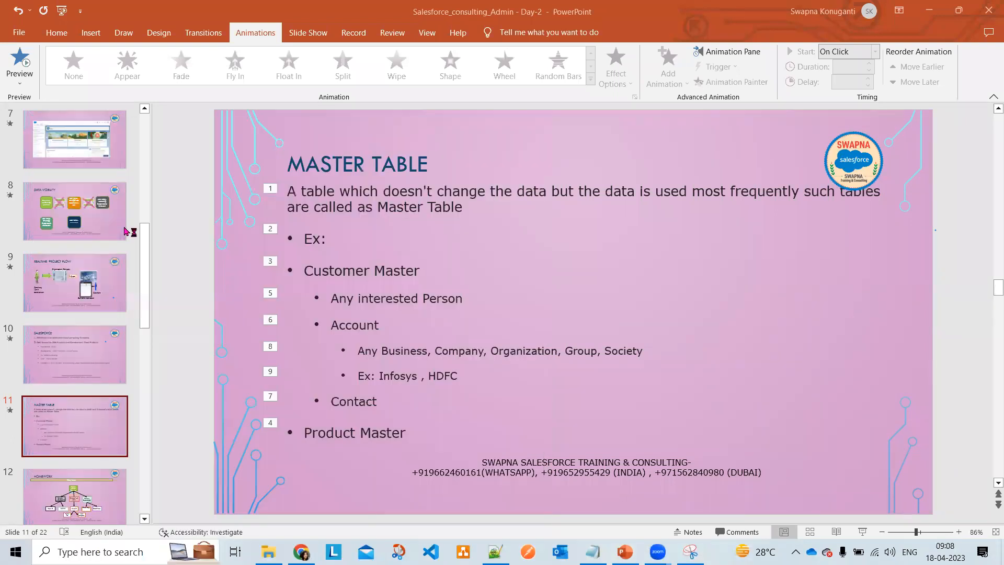
{"action": "left_click", "coordinate": [953, 78]}
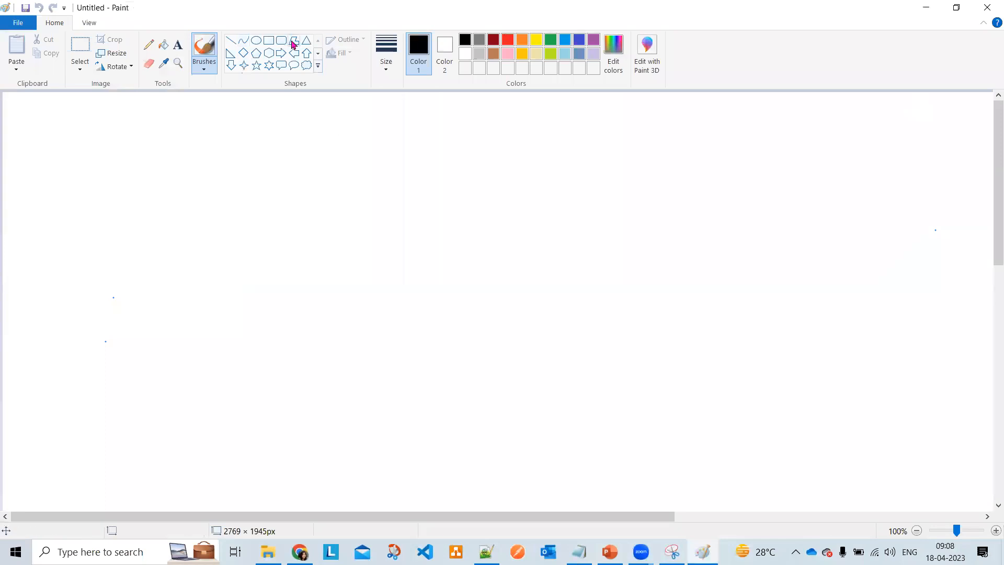
- Draw a large rectangle, caption it 'Account Object' above, and pick dark red
{"action": "left_click_drag", "start_coordinate": [244, 218], "coordinate": [886, 446]}
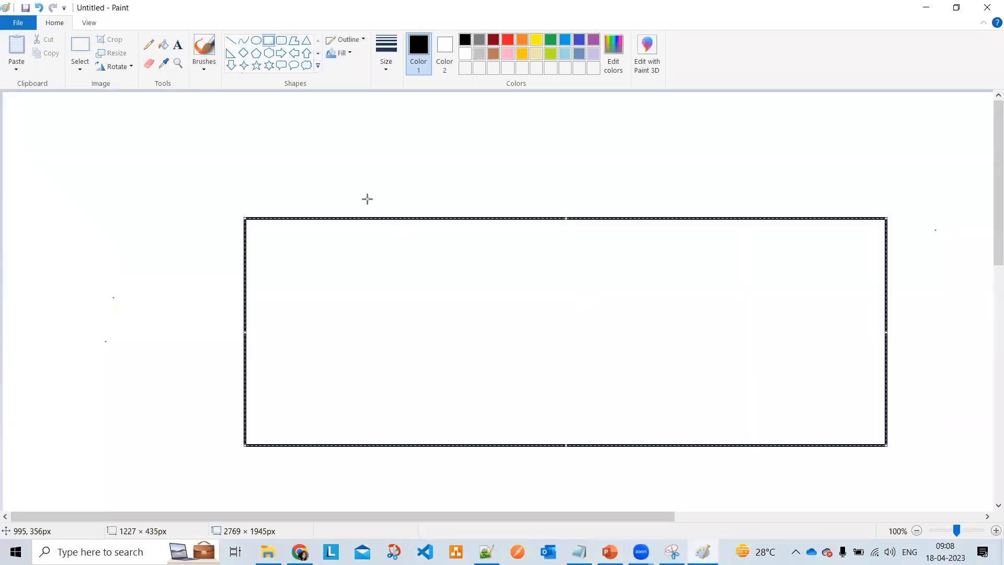
{"action": "left_click", "coordinate": [178, 44]}
{"action": "left_click", "coordinate": [288, 194]}
{"action": "type", "text": "Account Object"}
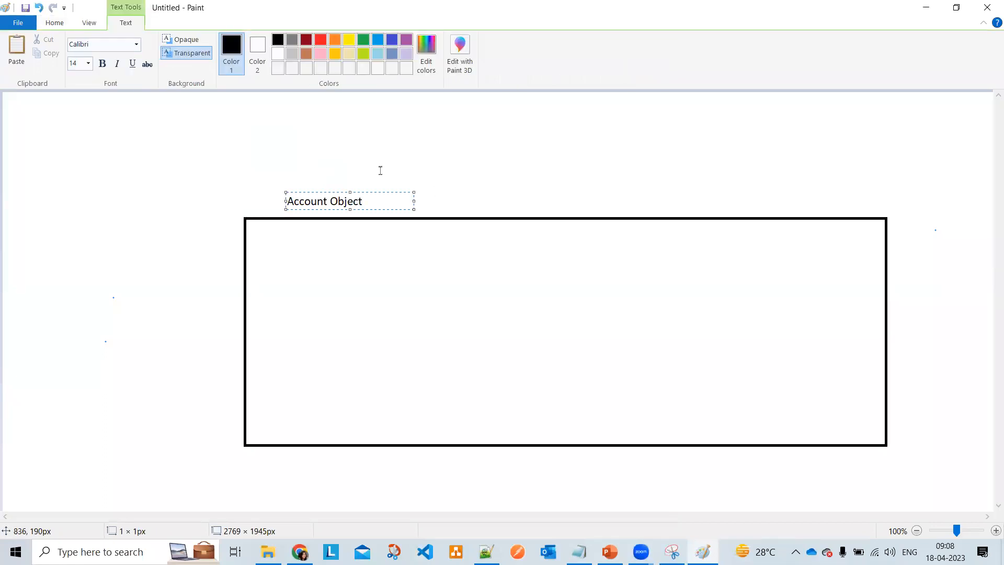
{"action": "left_click", "coordinate": [497, 168]}
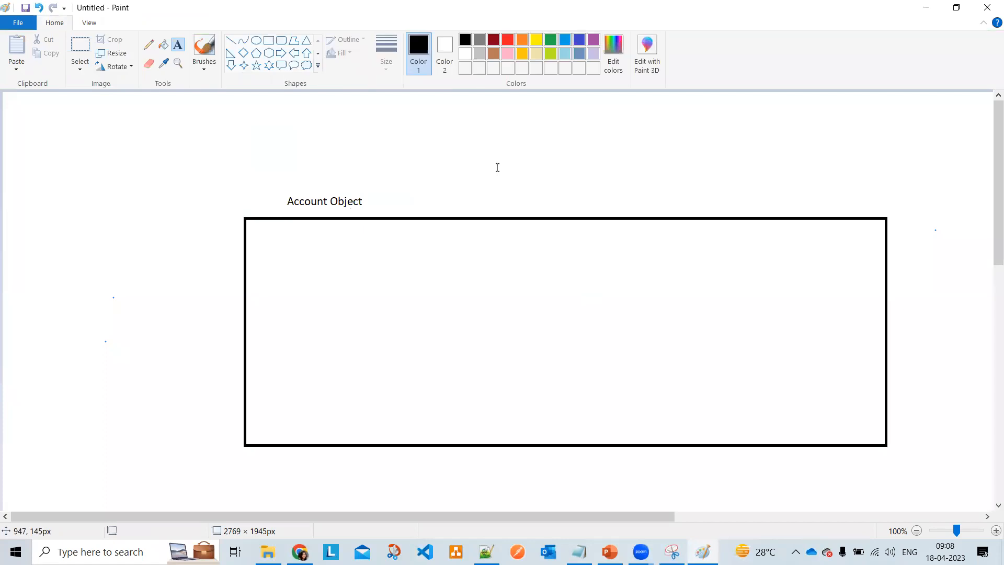
{"action": "left_click", "coordinate": [268, 41]}
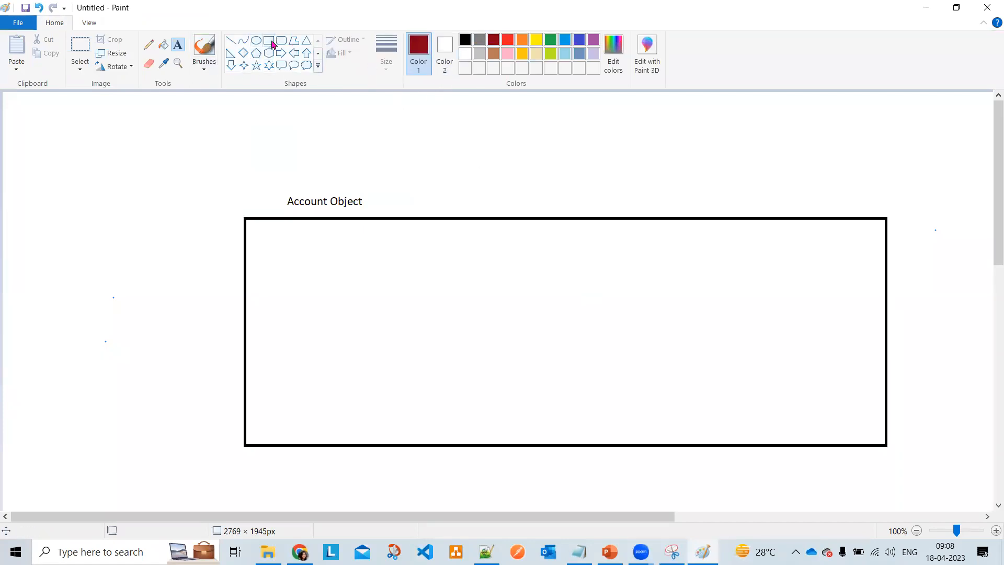
- Draw dark red horizontal row bands across the box, from header band down to sixth row
{"action": "left_click", "coordinate": [269, 40]}
{"action": "left_click_drag", "start_coordinate": [244, 218], "coordinate": [885, 243]}
{"action": "left_click", "coordinate": [822, 284]}
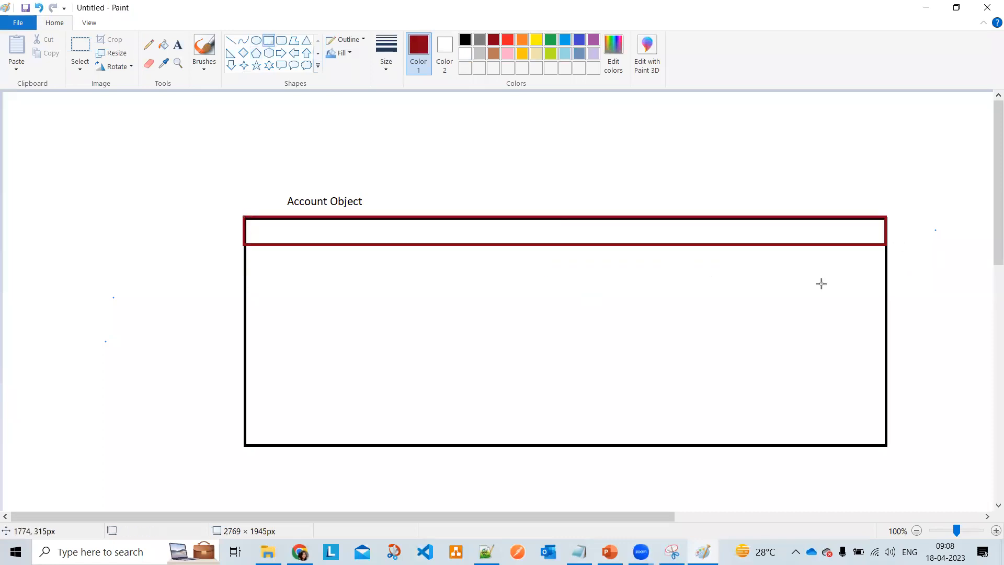
{"action": "left_click_drag", "start_coordinate": [245, 245], "coordinate": [886, 278]}
{"action": "left_click", "coordinate": [614, 398]}
{"action": "left_click_drag", "start_coordinate": [246, 278], "coordinate": [886, 314]}
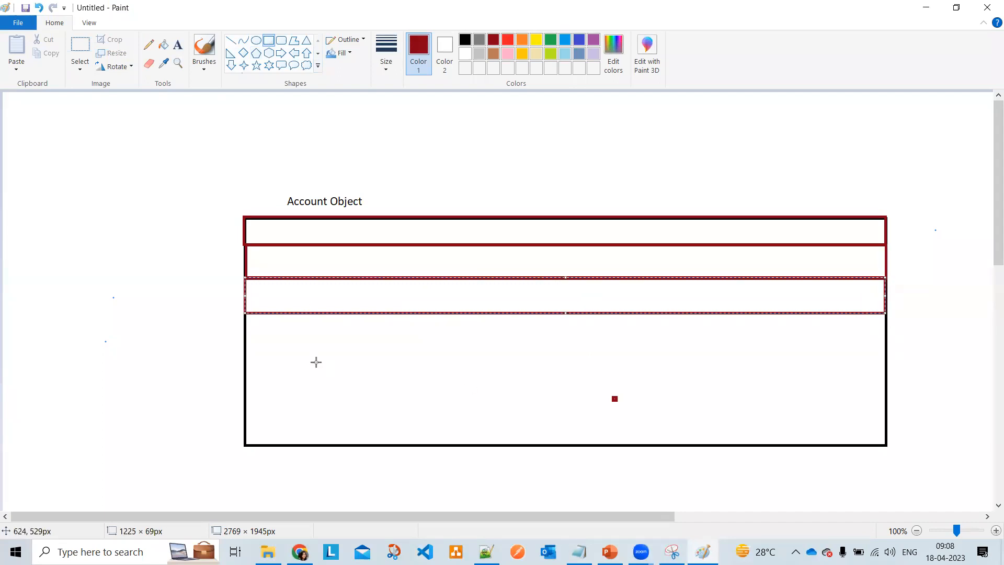
{"action": "left_click", "coordinate": [316, 361]}
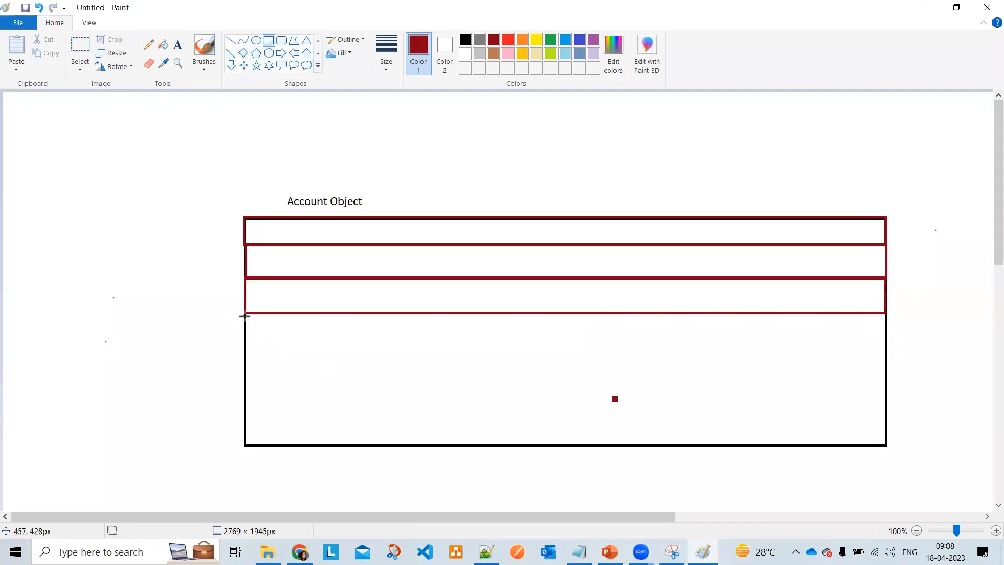
{"action": "mouse_move", "coordinate": [245, 314]}
{"action": "left_mouse_down"}
{"action": "mouse_move", "coordinate": [774, 364]}
{"action": "mouse_move", "coordinate": [885, 347]}
{"action": "left_mouse_up"}
{"action": "left_click", "coordinate": [340, 385]}
{"action": "left_click_drag", "start_coordinate": [242, 347], "coordinate": [886, 381]}
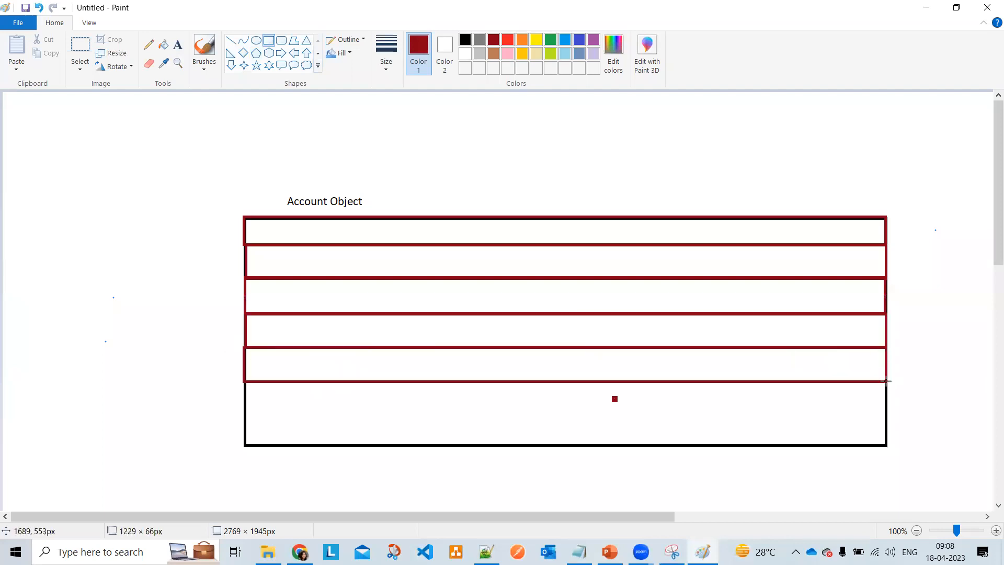
{"action": "mouse_move", "coordinate": [242, 382]}
{"action": "left_mouse_down"}
{"action": "mouse_move", "coordinate": [467, 415]}
{"action": "mouse_move", "coordinate": [897, 421]}
{"action": "mouse_move", "coordinate": [886, 418]}
{"action": "left_mouse_up"}
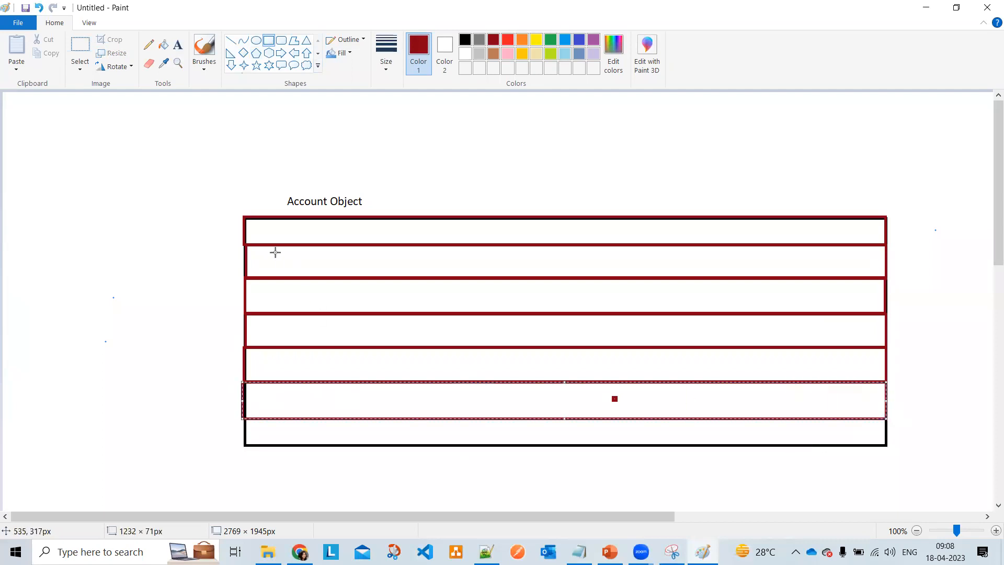
- Draw the column rectangles side by side across the table to divide it into cells
{"action": "left_click_drag", "start_coordinate": [244, 217], "coordinate": [333, 443]}
{"action": "left_click", "coordinate": [358, 219]}
{"action": "left_click_drag", "start_coordinate": [334, 217], "coordinate": [436, 444]}
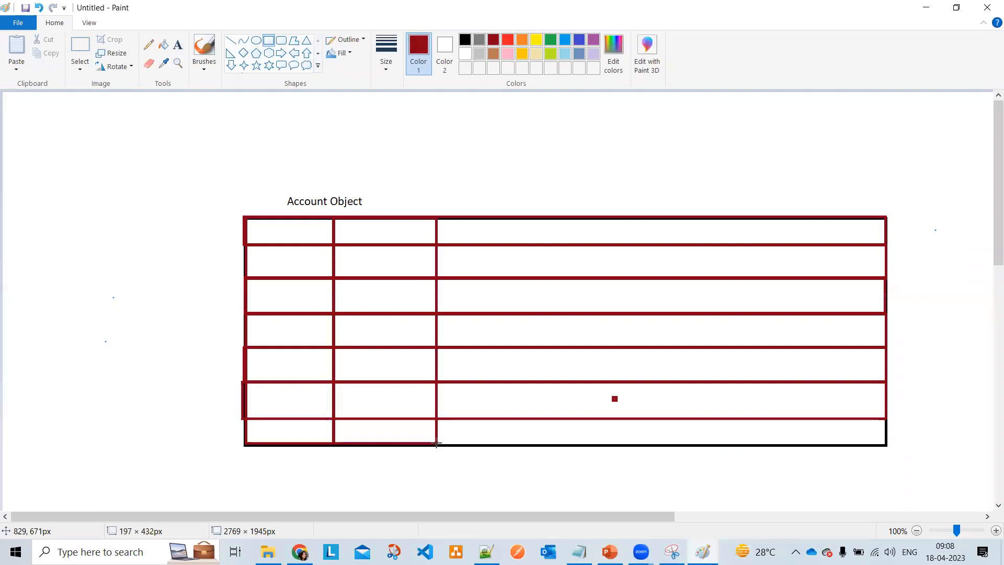
{"action": "left_click", "coordinate": [447, 198]}
{"action": "mouse_move", "coordinate": [437, 216]}
{"action": "left_mouse_down"}
{"action": "mouse_move", "coordinate": [528, 428]}
{"action": "mouse_move", "coordinate": [547, 444]}
{"action": "left_mouse_up"}
{"action": "left_click", "coordinate": [572, 168]}
{"action": "left_click_drag", "start_coordinate": [546, 214], "coordinate": [573, 226]}
{"action": "left_click_drag", "start_coordinate": [647, 329], "coordinate": [686, 445]}
{"action": "left_click", "coordinate": [688, 152]}
{"action": "left_click_drag", "start_coordinate": [687, 215], "coordinate": [824, 442]}
{"action": "left_click", "coordinate": [567, 164]}
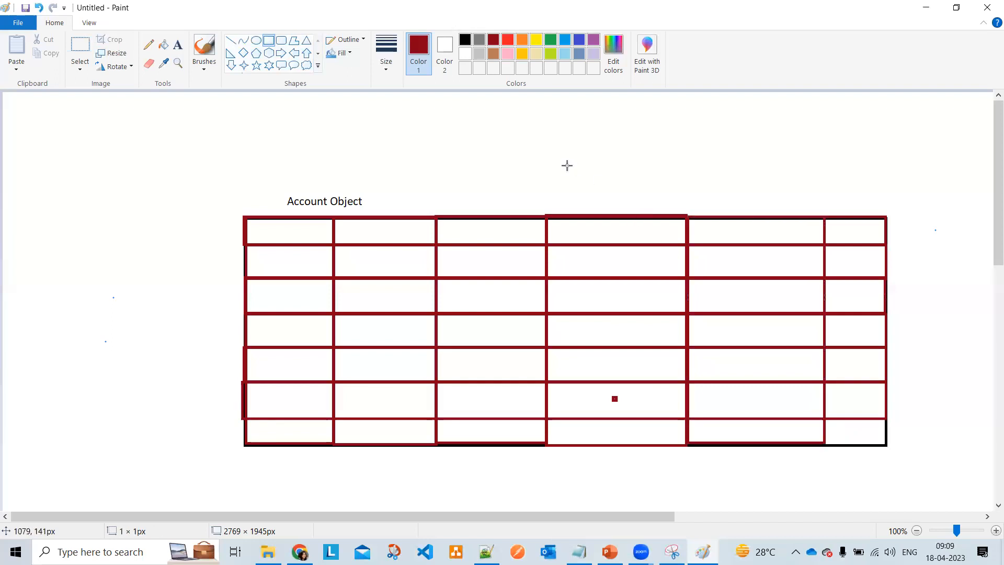
{"action": "left_click", "coordinate": [178, 44]}
- Add header labels Name, Email and Phone in the first three header cells
{"action": "left_click_drag", "start_coordinate": [253, 220], "coordinate": [300, 237]}
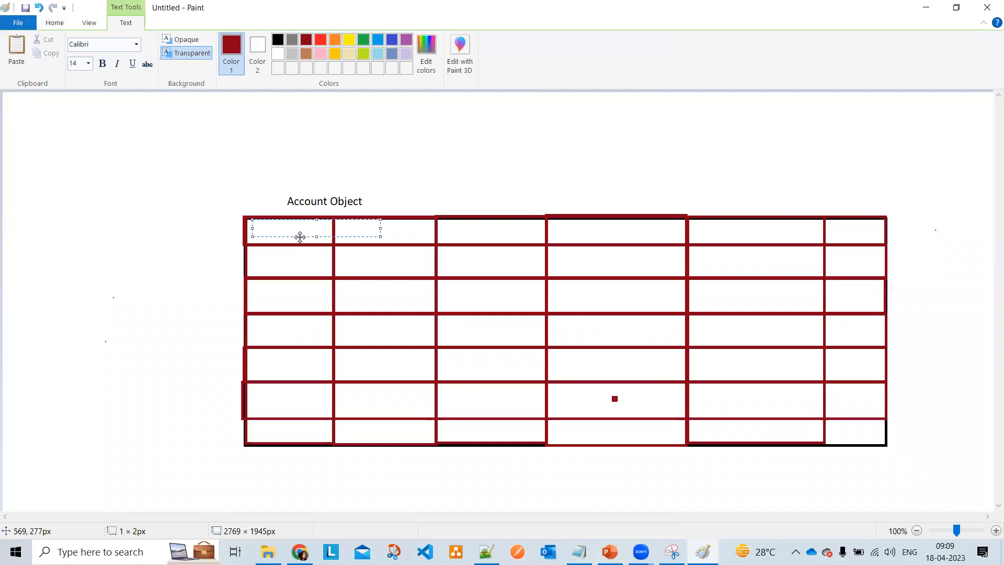
{"action": "type", "text": "Name"}
{"action": "left_click", "coordinate": [352, 228]}
{"action": "left_click", "coordinate": [351, 221]}
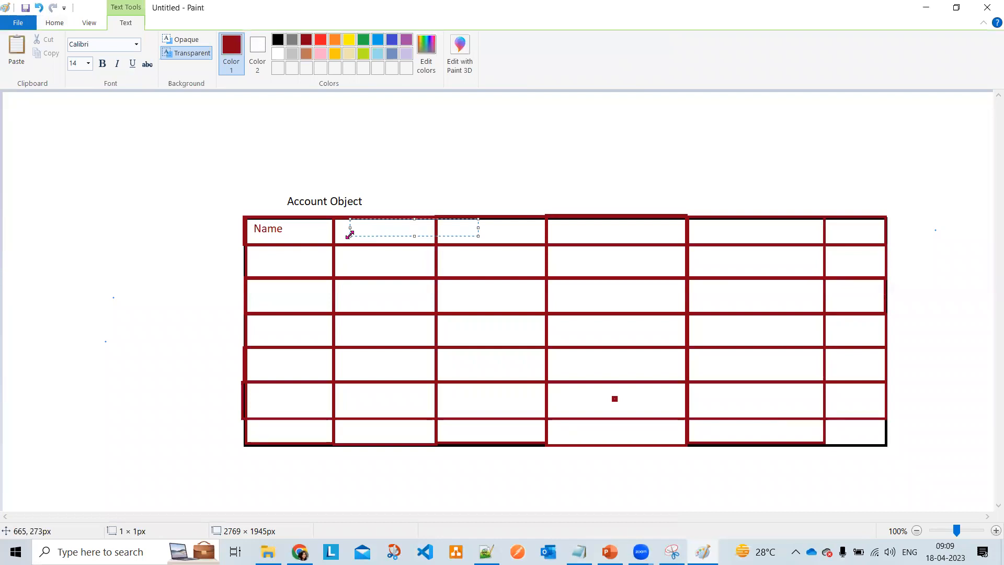
{"action": "type", "text": "Email"}
{"action": "left_click", "coordinate": [444, 230]}
{"action": "left_click", "coordinate": [448, 227]}
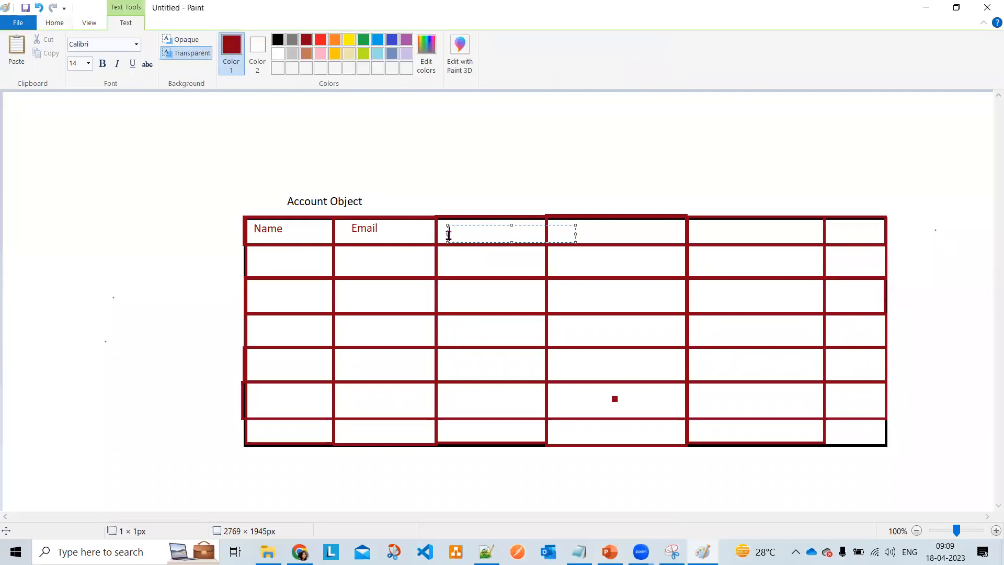
{"action": "type", "text": "Phone"}
{"action": "left_click", "coordinate": [477, 200]}
- Add header labels Industry and Billing Address in the next two header cells
{"action": "left_click", "coordinate": [555, 232]}
{"action": "type", "text": "Industry"}
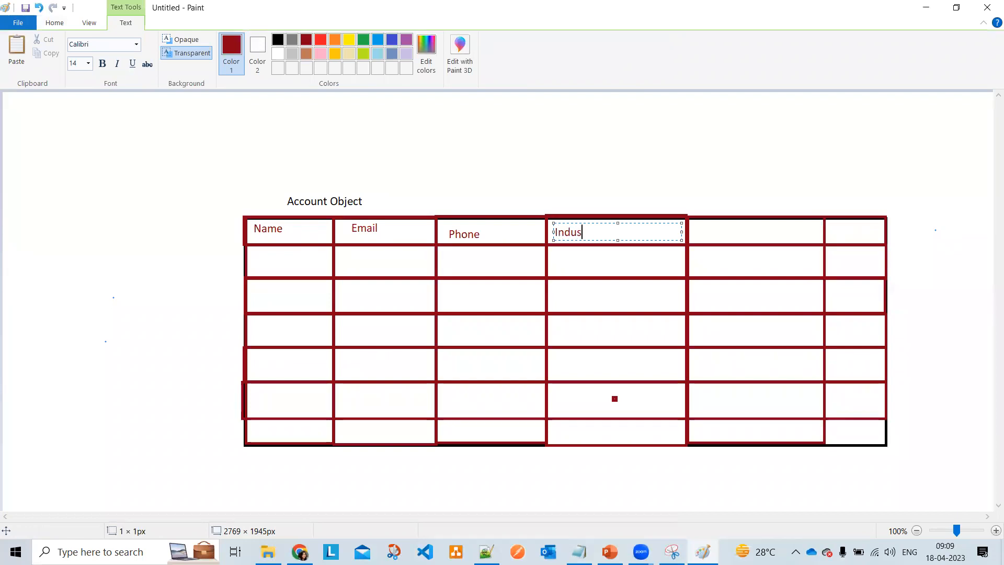
{"action": "left_click", "coordinate": [701, 228]}
{"action": "left_click", "coordinate": [701, 224]}
{"action": "type", "text": "Billing "}
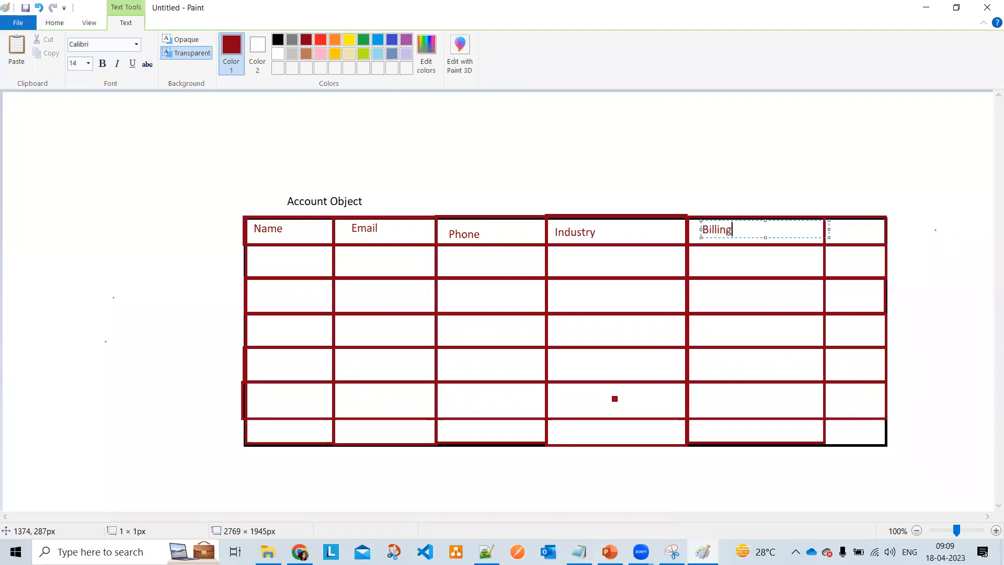
{"action": "type", "text": "Address"}
{"action": "left_click", "coordinate": [732, 230]}
{"action": "left_click", "coordinate": [398, 188]}
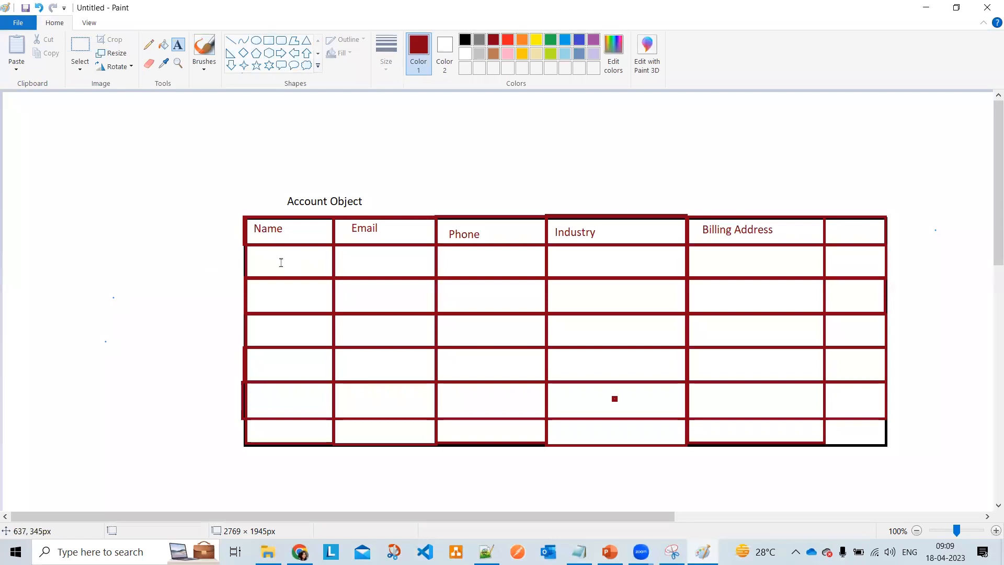
- Enter a sample name and the start of an email in the first data row
{"action": "left_click", "coordinate": [252, 257]}
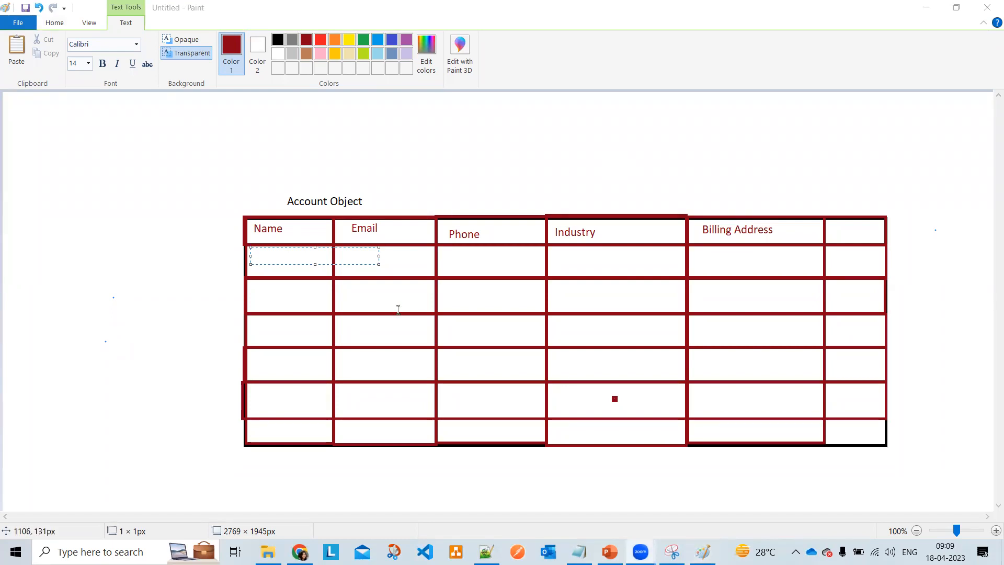
{"action": "left_click", "coordinate": [269, 257]}
{"action": "type", "text": "Archana"}
{"action": "left_click", "coordinate": [358, 269]}
{"action": "left_click", "coordinate": [345, 258]}
{"action": "type", "text": "a@Email"}
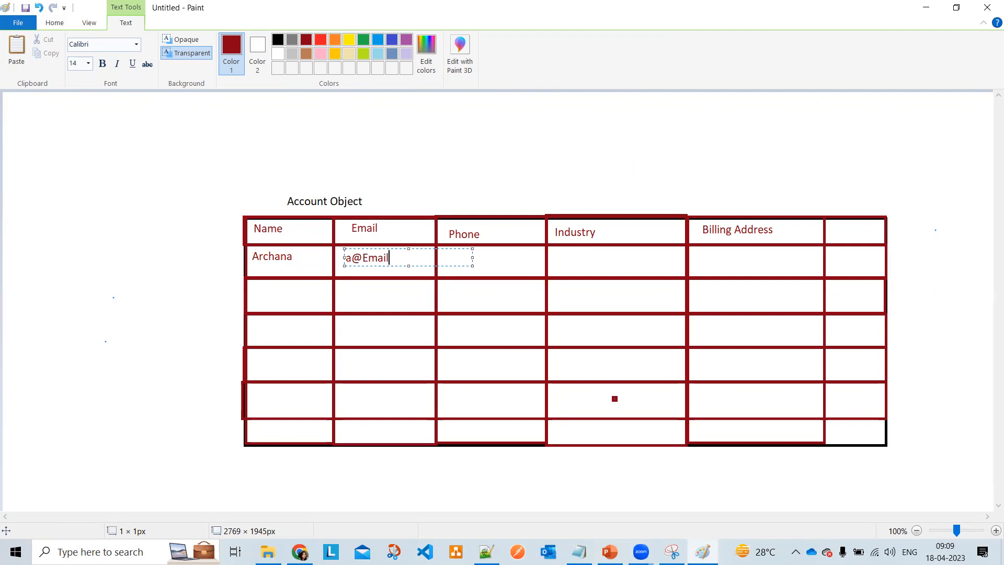
{"action": "left_click", "coordinate": [79, 548]}
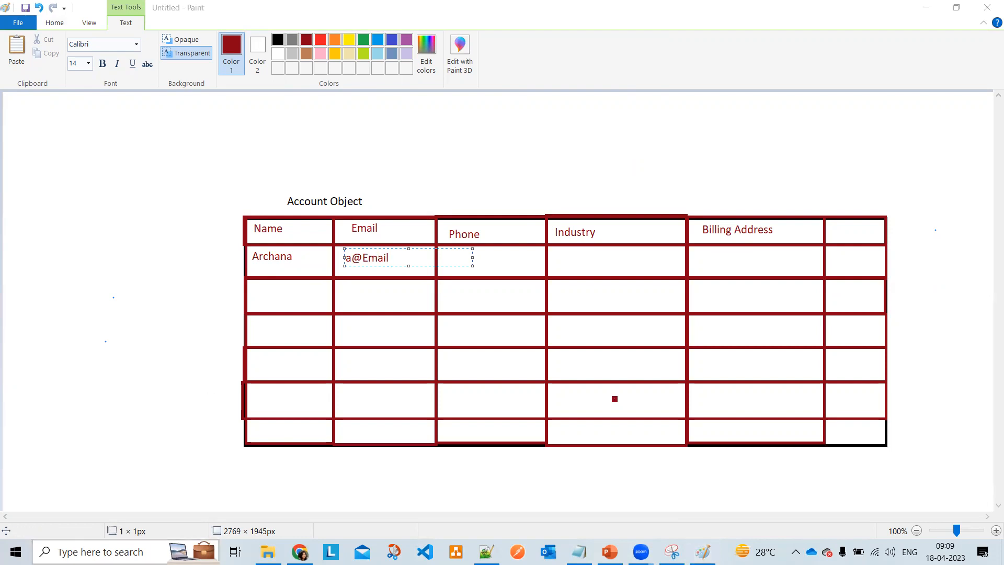
- Launch Excel, create a blank workbook, and rename Sheet1 to Account
{"action": "type", "text": "Excel"}
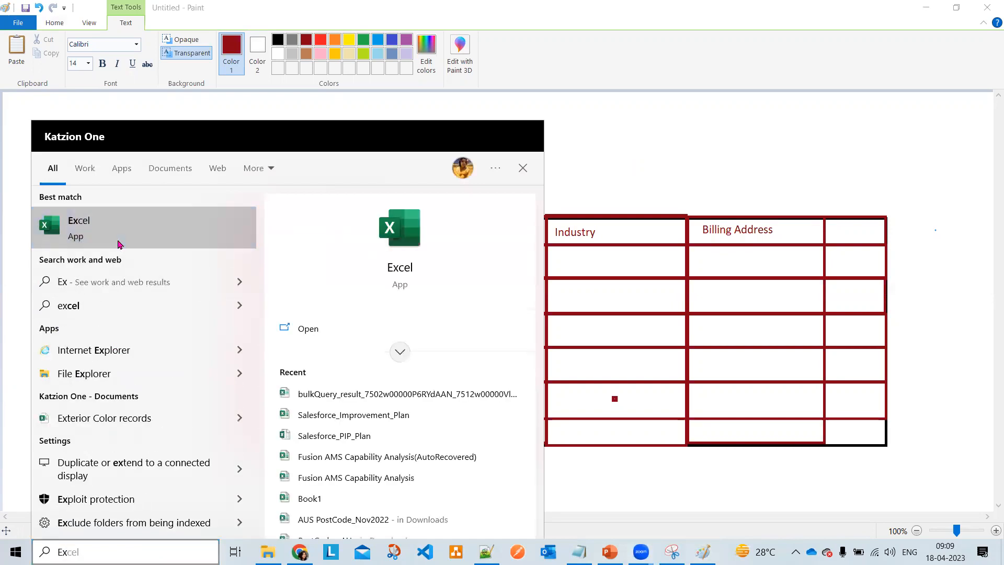
{"action": "left_click", "coordinate": [119, 245]}
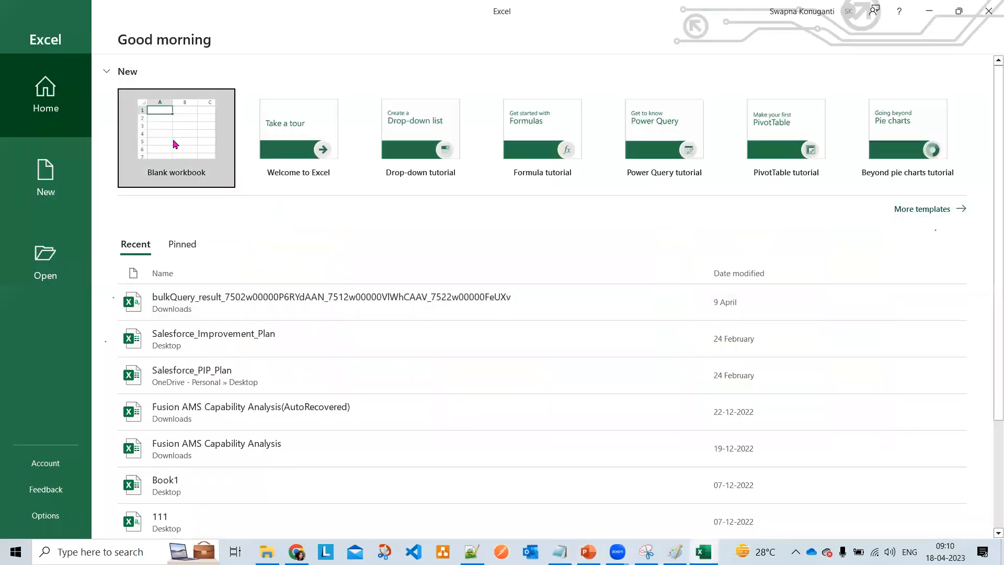
{"action": "left_click", "coordinate": [174, 140]}
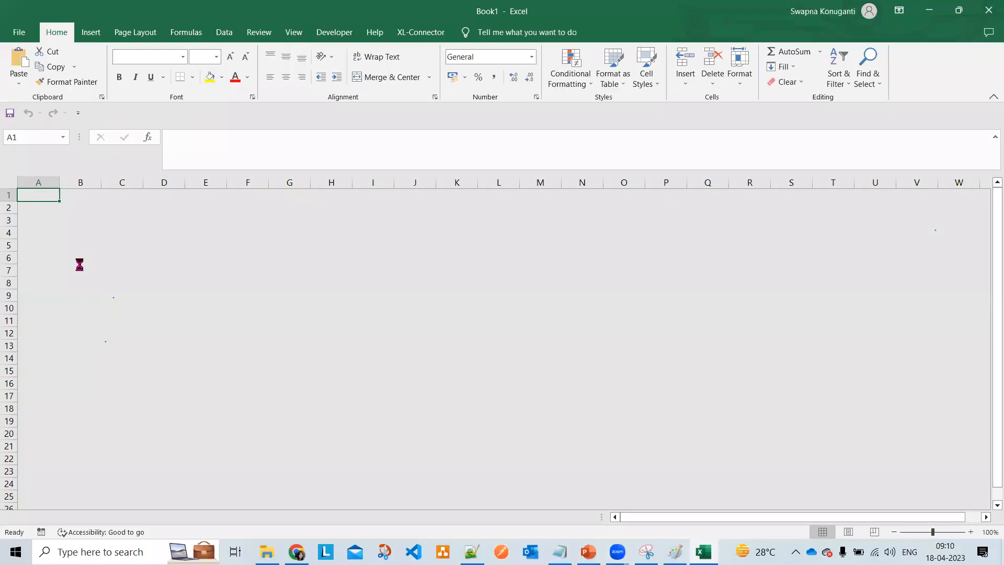
{"action": "left_click", "coordinate": [116, 255]}
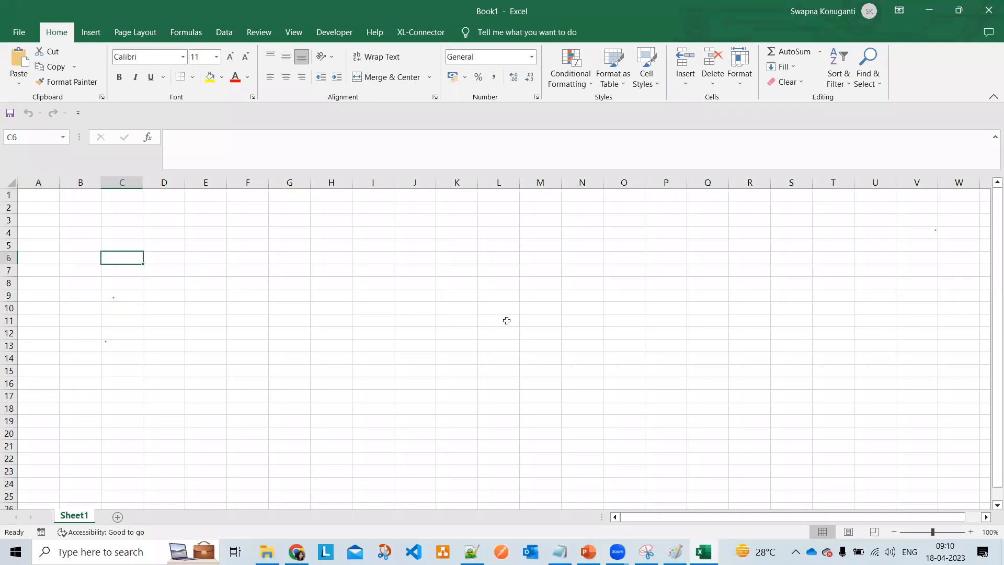
{"action": "right_click", "coordinate": [75, 516]}
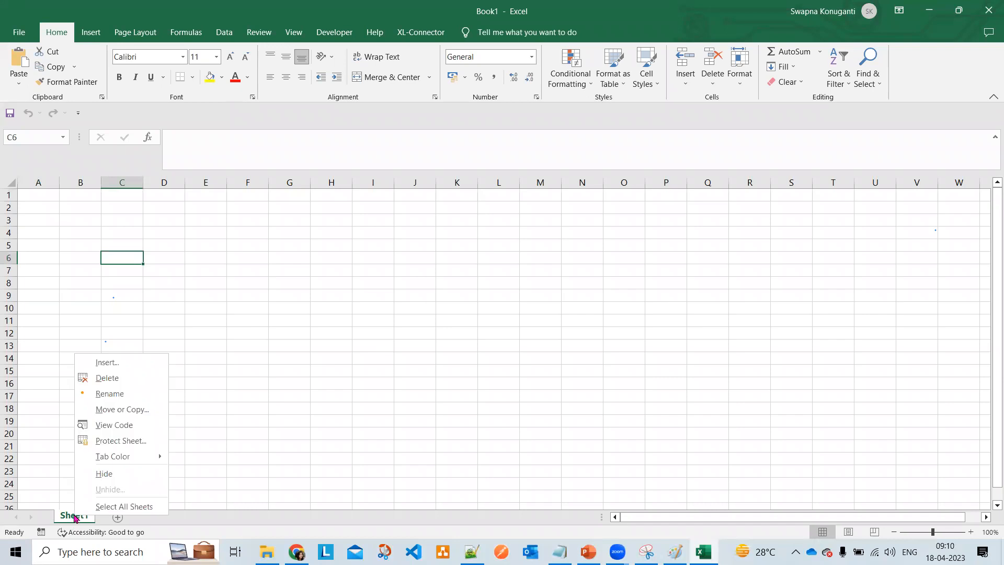
{"action": "left_click", "coordinate": [121, 398]}
{"action": "type", "text": "A"}
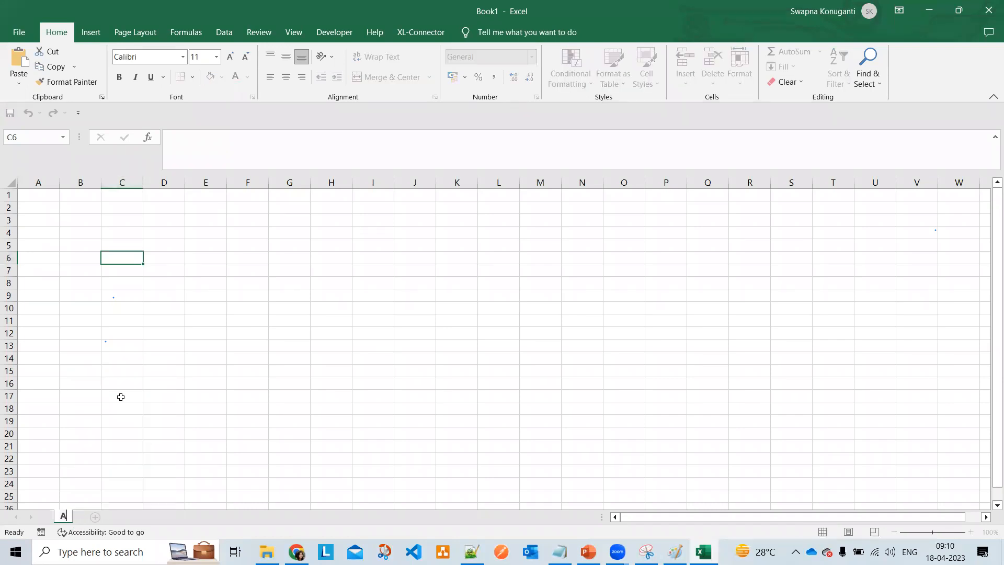
{"action": "type", "text": "ccount"}
{"action": "left_click", "coordinate": [178, 435]}
- Type headers Name, Email and Rating into A1:C1
{"action": "left_click", "coordinate": [37, 194]}
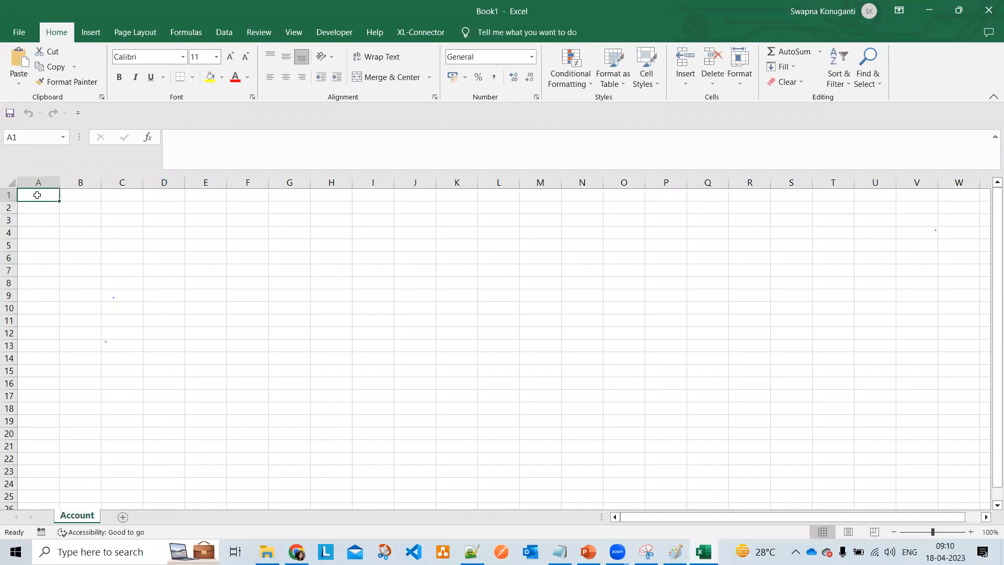
{"action": "type", "text": "Name"}
{"action": "key", "text": "Tab"}
{"action": "type", "text": "Email"}
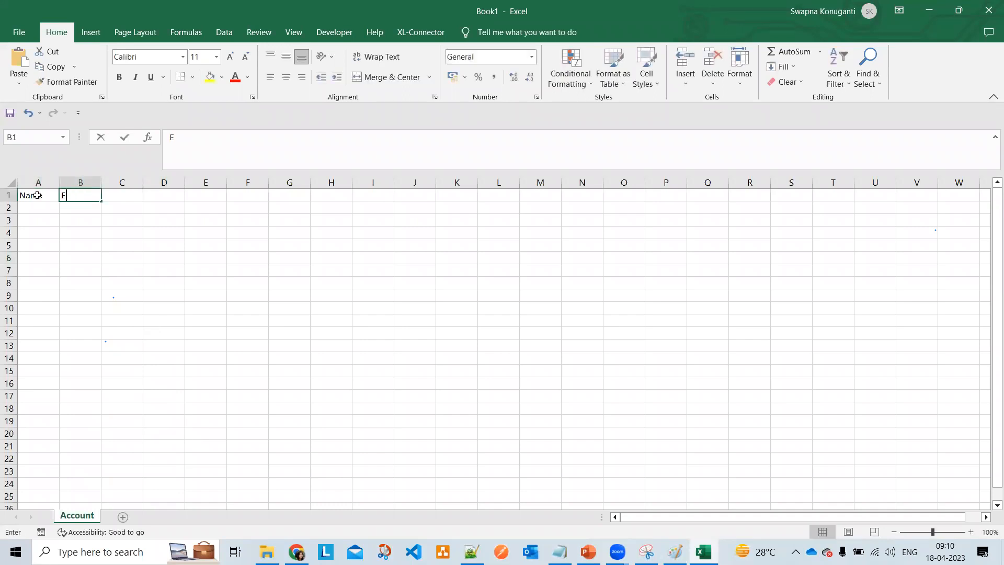
{"action": "key", "text": "Tab"}
{"action": "type", "text": "Ratung"}
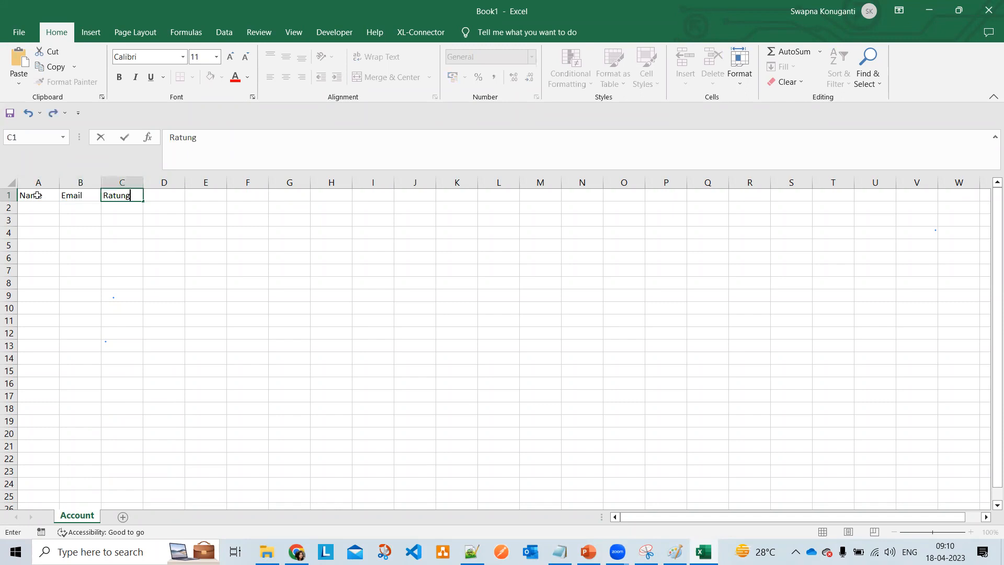
{"action": "key", "text": "BackSpace"}
{"action": "key", "text": "BackSpace"}
{"action": "key", "text": "BackSpace"}
{"action": "type", "text": "ing"}
{"action": "key", "text": "Tab"}
{"action": "type", "text": "U"}
{"action": "key", "text": "BackSpace"}
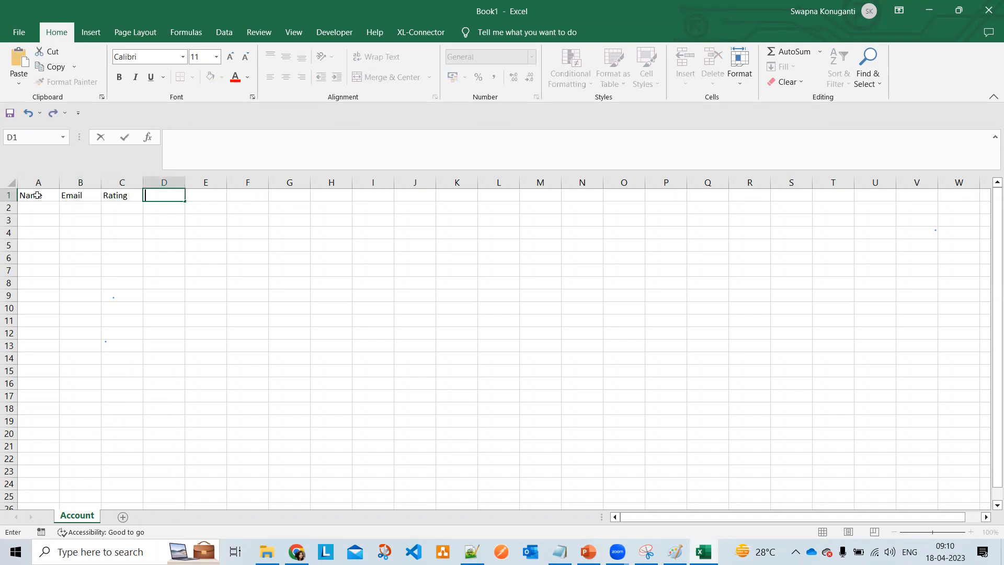
- Change C1 to Phone, add Billing Address in D1, and widen column D to fit
{"action": "left_click", "coordinate": [124, 196]}
{"action": "double_click", "coordinate": [120, 196]}
{"action": "type", "text": "Phone"}
{"action": "key", "text": "Tab"}
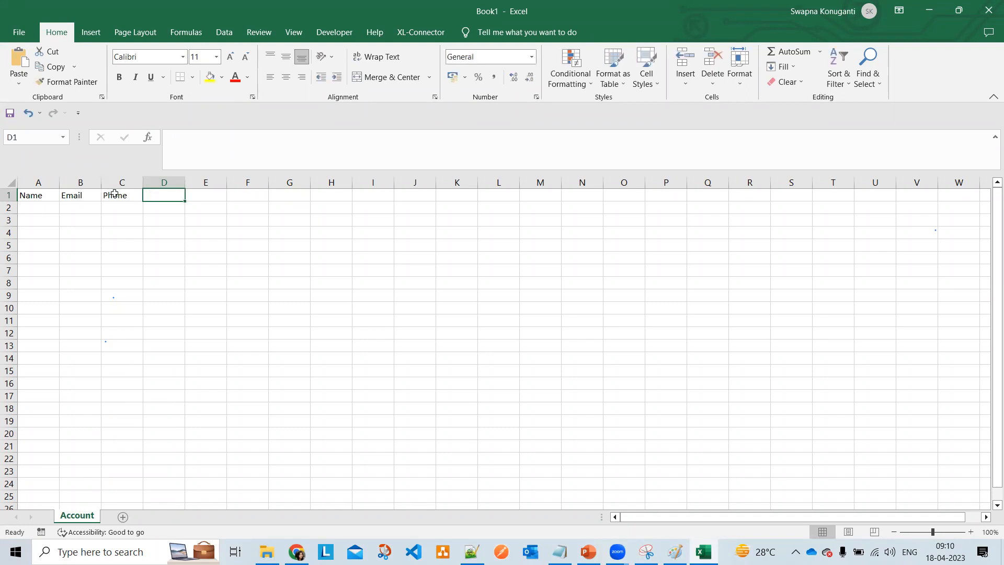
{"action": "type", "text": "Billing Address"}
{"action": "left_click", "coordinate": [148, 241]}
{"action": "left_click_drag", "start_coordinate": [185, 182], "coordinate": [236, 237]}
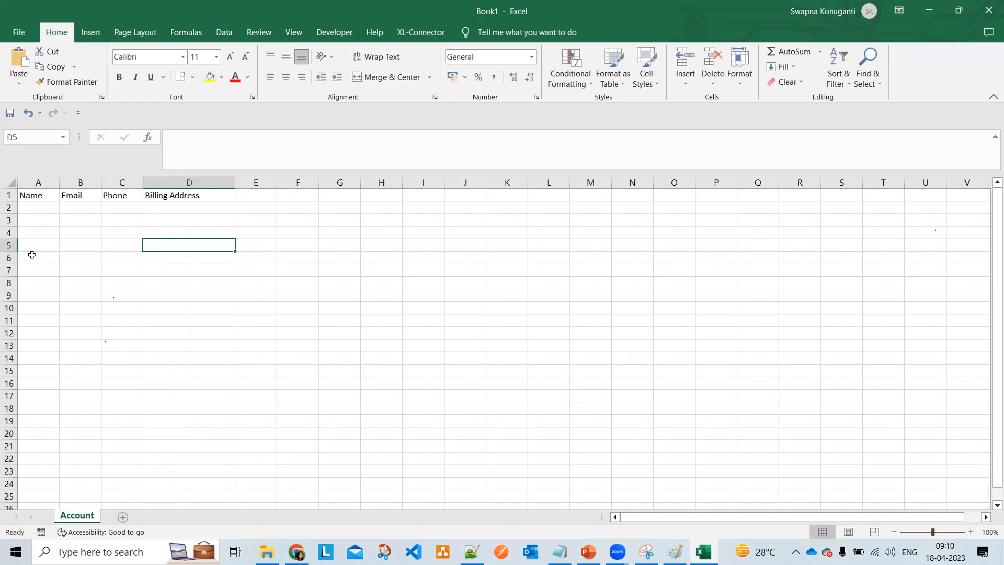
- Fill row 2 with a sample name, email, phone and billing country, then return to Paint
{"action": "left_click", "coordinate": [37, 209]}
{"action": "type", "text": "Archana"}
{"action": "key", "text": "Tab"}
{"action": "type", "text": "a"}
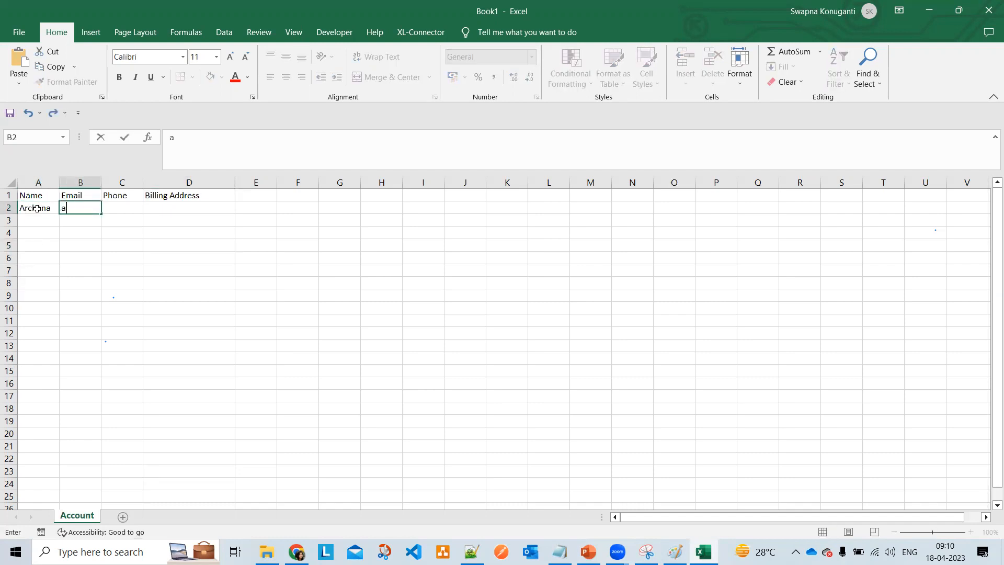
{"action": "type", "text": "@gmail"}
{"action": "key", "text": "Tab"}
{"action": "type", "text": "76578"}
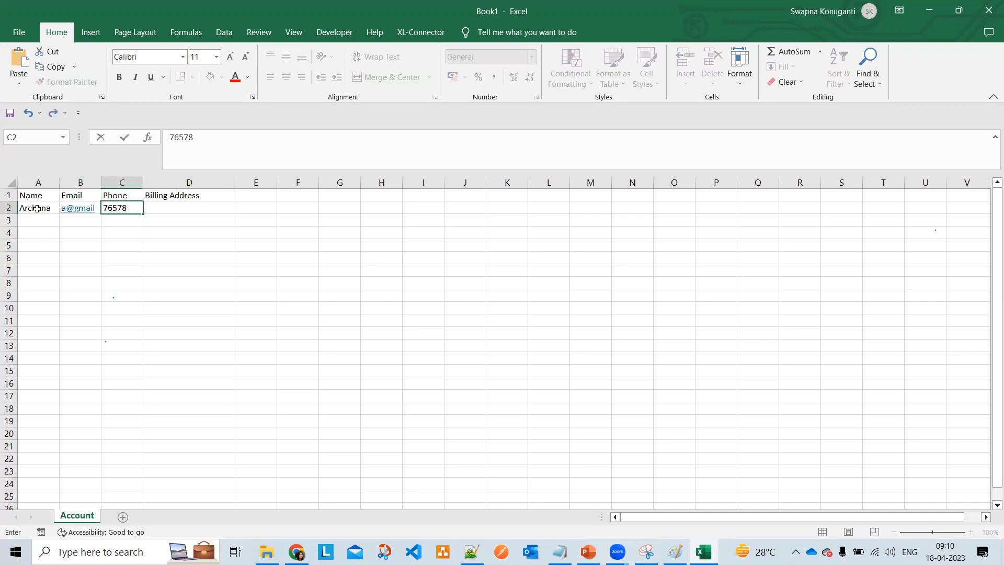
{"action": "key", "text": "Tab"}
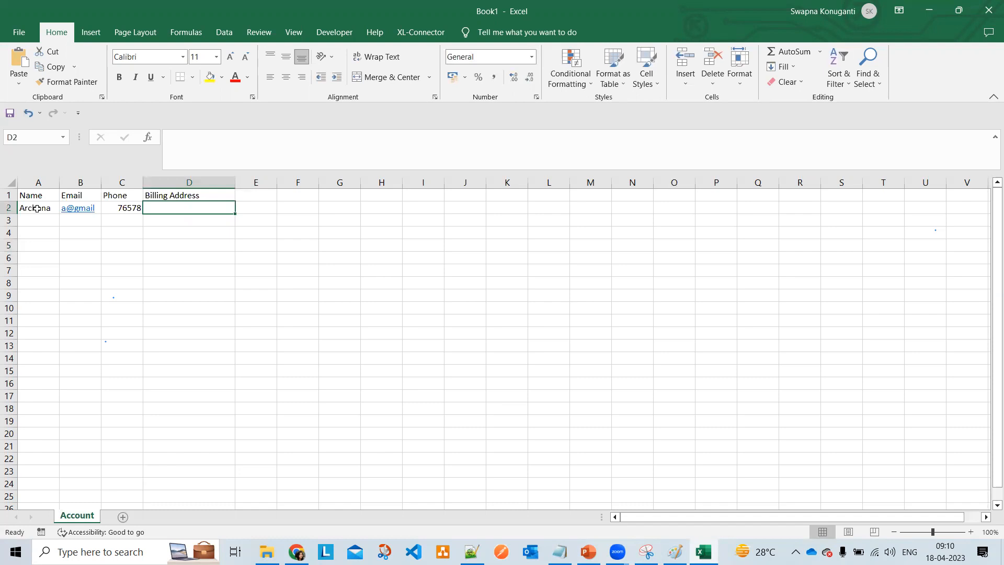
{"action": "type", "text": "India"}
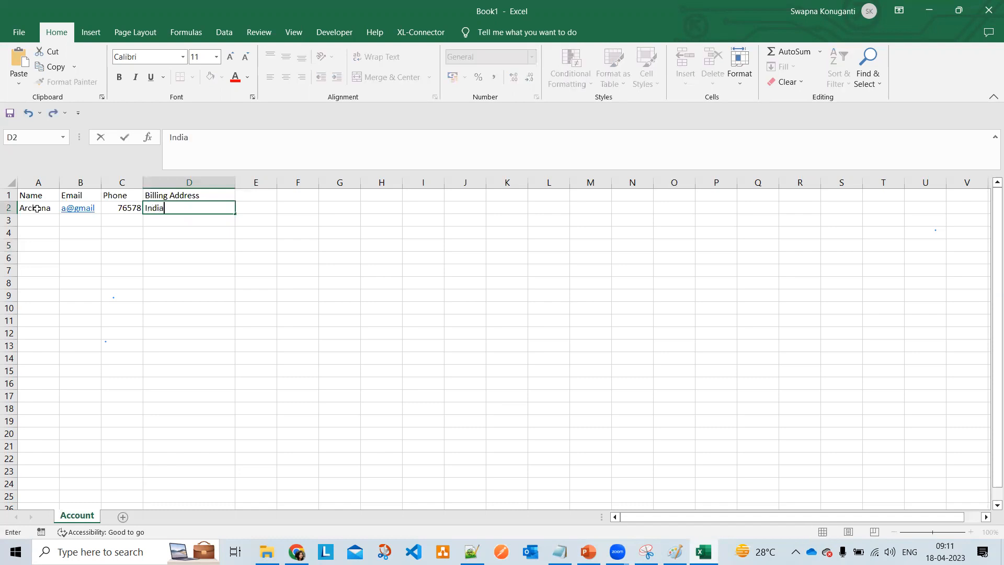
{"action": "left_click", "coordinate": [150, 245]}
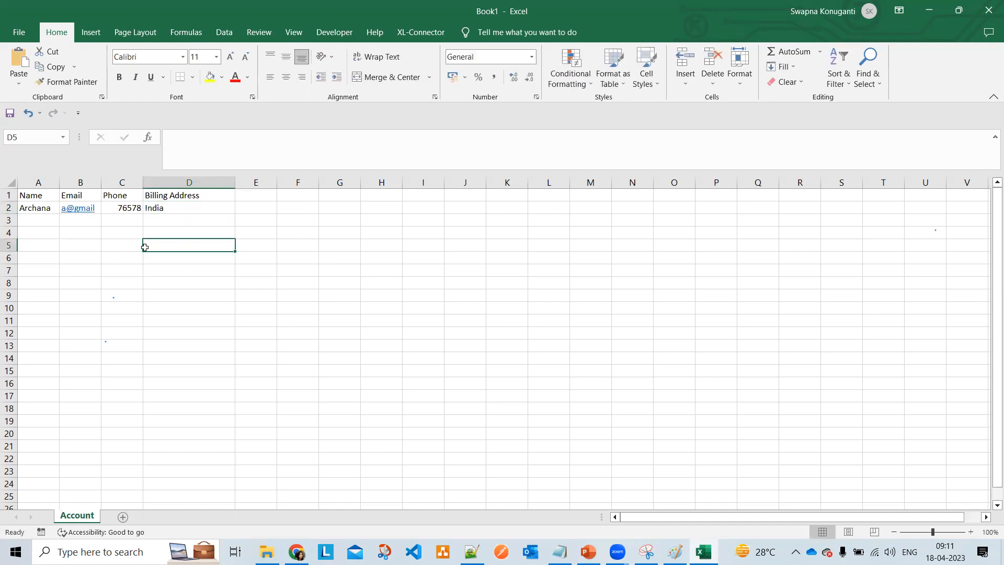
{"action": "left_click", "coordinate": [8, 208]}
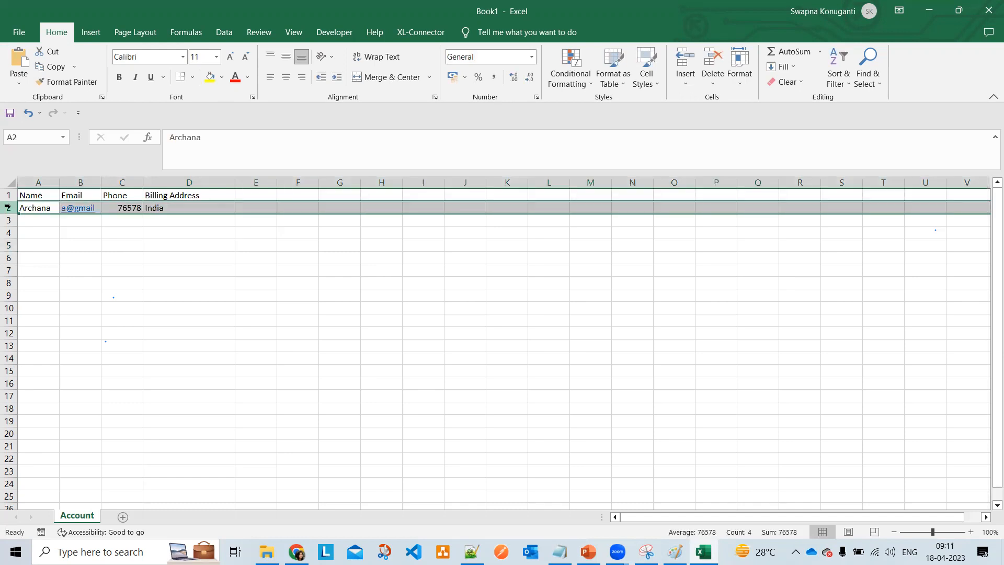
{"action": "key", "text": "alt+Tab"}
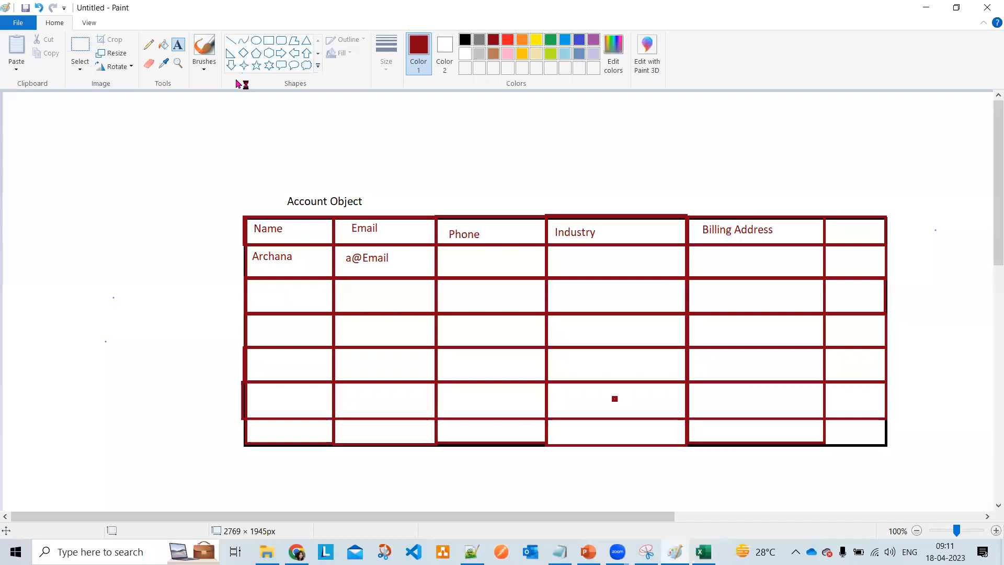
- Draw a line up from the table's top edge and label it 'Object'
{"action": "left_click", "coordinate": [230, 40]}
{"action": "mouse_move", "coordinate": [413, 212]}
{"action": "left_mouse_down"}
{"action": "mouse_move", "coordinate": [412, 148]}
{"action": "mouse_move", "coordinate": [401, 168]}
{"action": "left_mouse_up"}
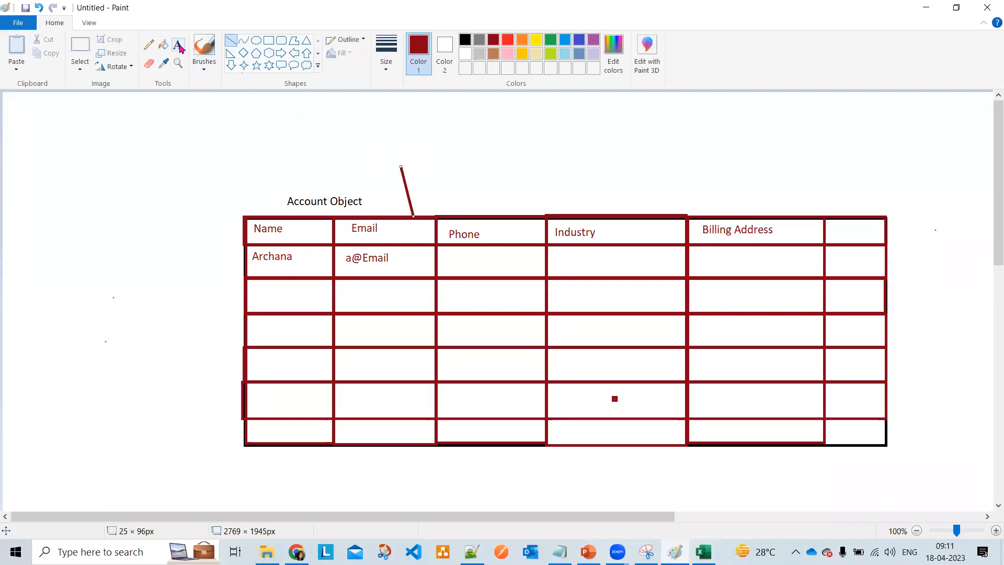
{"action": "left_click", "coordinate": [178, 46]}
{"action": "left_click", "coordinate": [370, 137]}
{"action": "type", "text": "Object"}
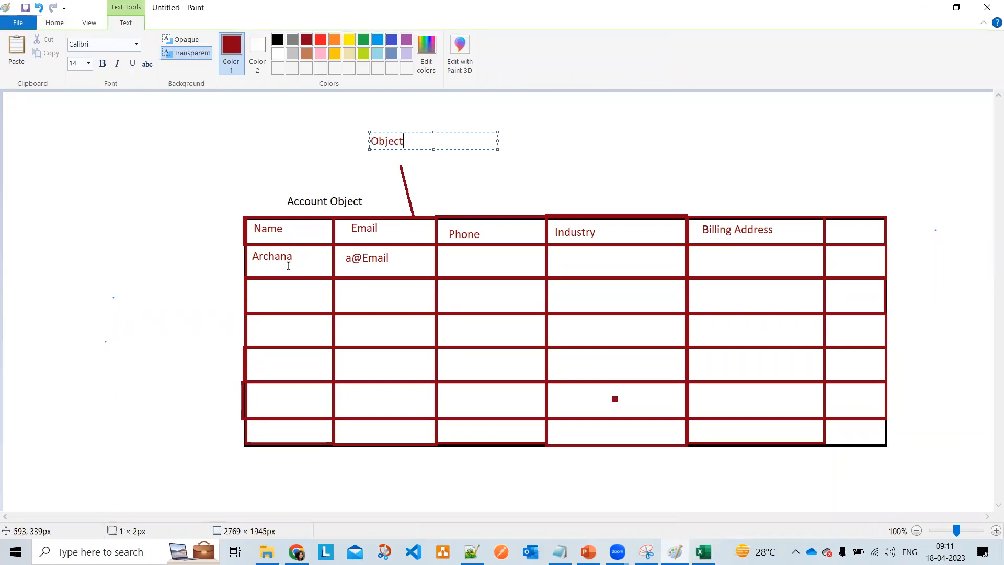
{"action": "left_click", "coordinate": [228, 195]}
- Draw a line leading left from the first data row and label it 'Records'
{"action": "left_click", "coordinate": [231, 40]}
{"action": "left_click_drag", "start_coordinate": [260, 263], "coordinate": [160, 266]}
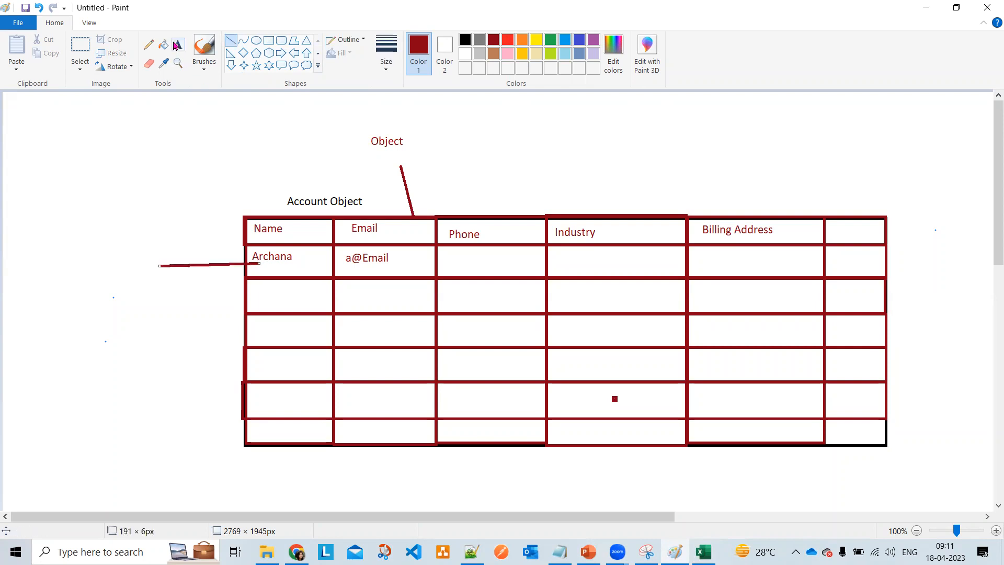
{"action": "left_click", "coordinate": [178, 44]}
{"action": "left_click", "coordinate": [119, 250]}
{"action": "type", "text": "E"}
{"action": "key", "text": "BackSpace"}
{"action": "type", "text": "Records"}
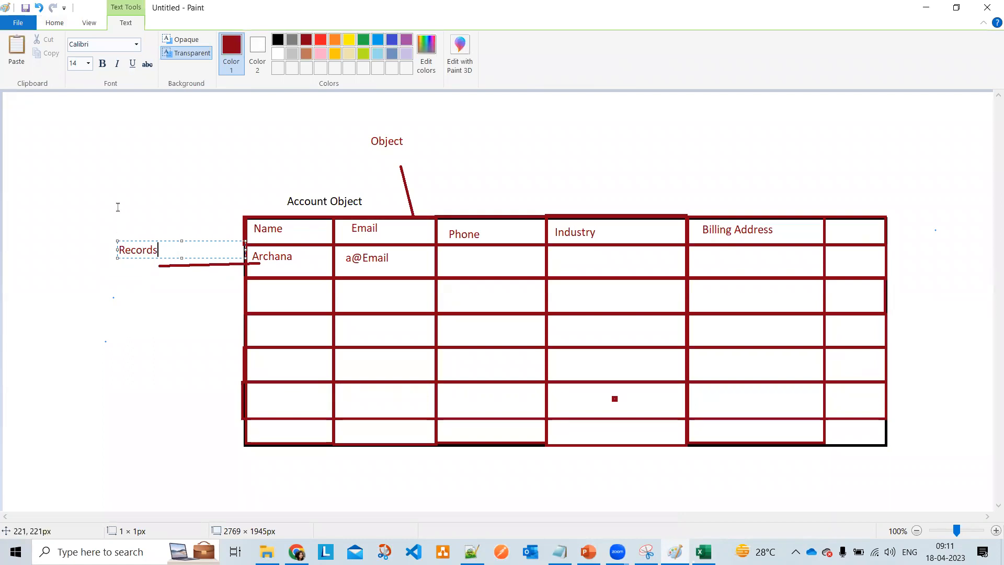
{"action": "left_click", "coordinate": [241, 230]}
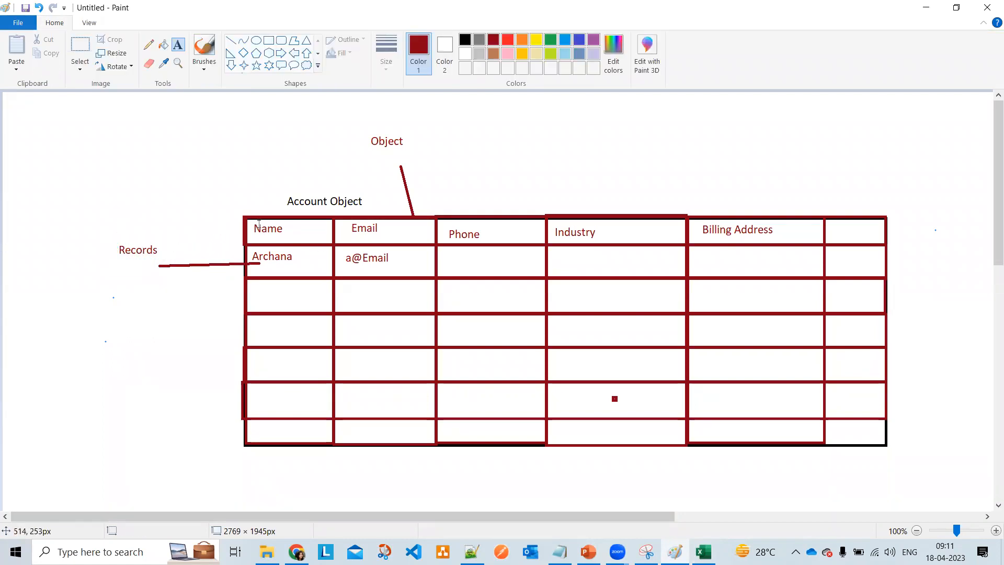
- Fill the Name, Email, Phone, Industry, Billing Address and last header cells light gray
{"action": "left_click", "coordinate": [163, 45]}
{"action": "left_click", "coordinate": [479, 55]}
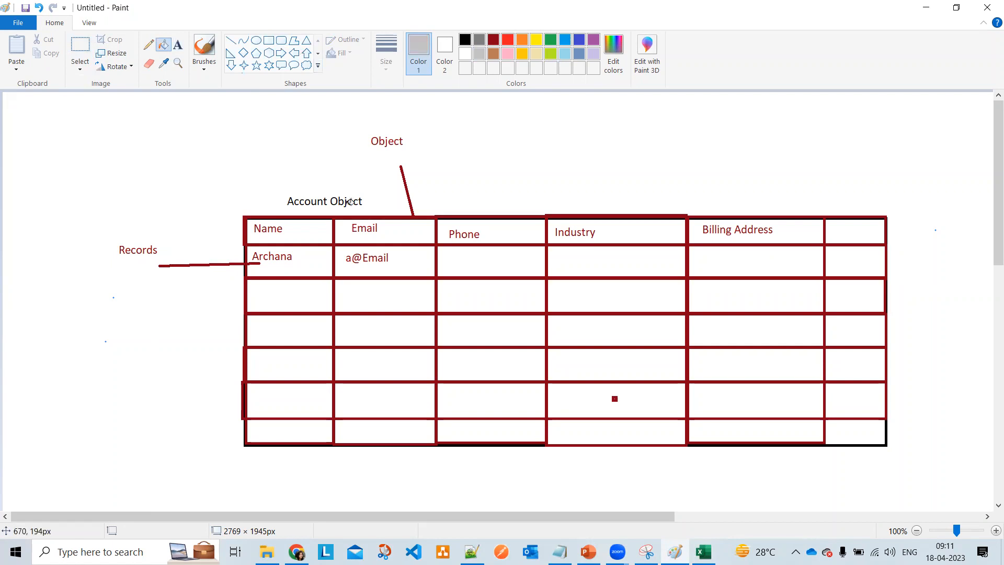
{"action": "left_click", "coordinate": [327, 235]}
{"action": "left_click", "coordinate": [433, 229]}
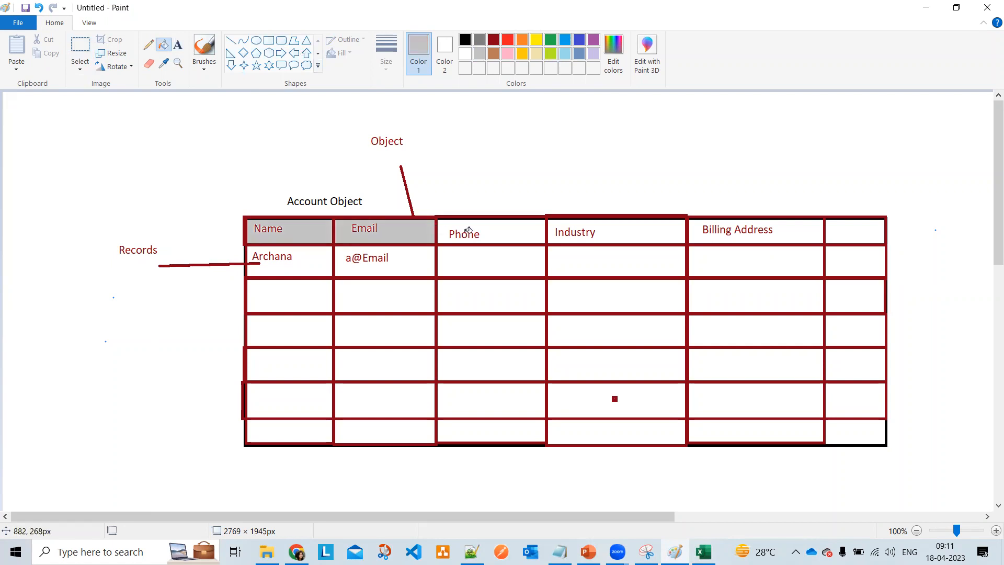
{"action": "left_click", "coordinate": [508, 233]}
{"action": "left_click", "coordinate": [601, 224]}
{"action": "left_click", "coordinate": [767, 230]}
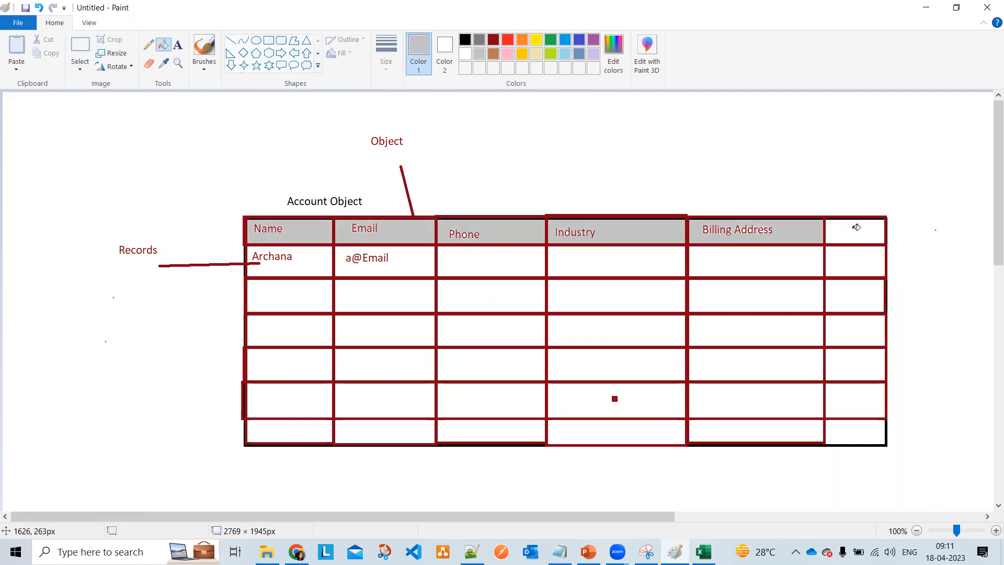
{"action": "left_click", "coordinate": [857, 226]}
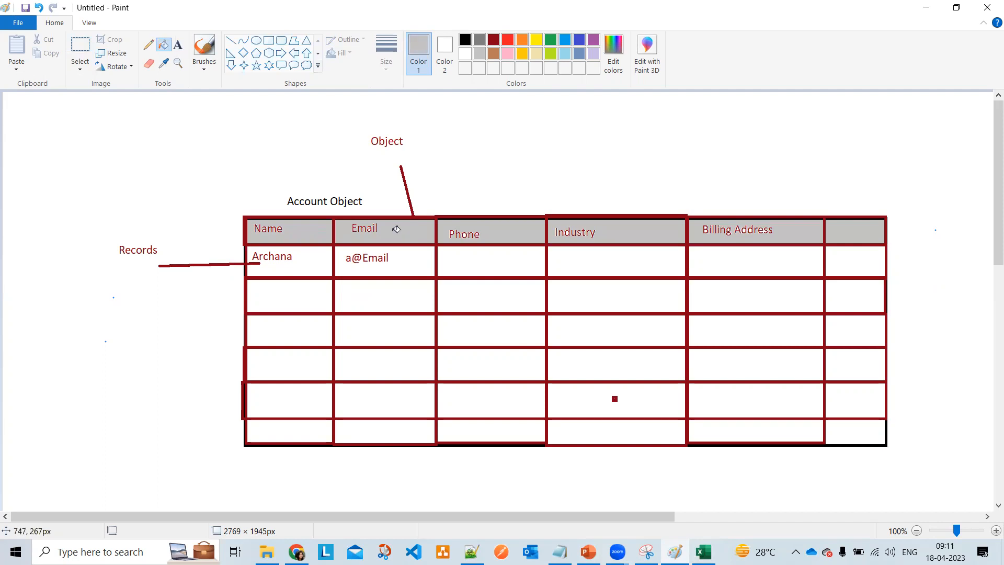
- Refill the Name through Billing Address header cells light yellow
{"action": "left_click", "coordinate": [178, 48]}
{"action": "left_click", "coordinate": [164, 45]}
{"action": "left_click", "coordinate": [293, 233]}
{"action": "left_click", "coordinate": [397, 236]}
{"action": "left_click", "coordinate": [470, 236]}
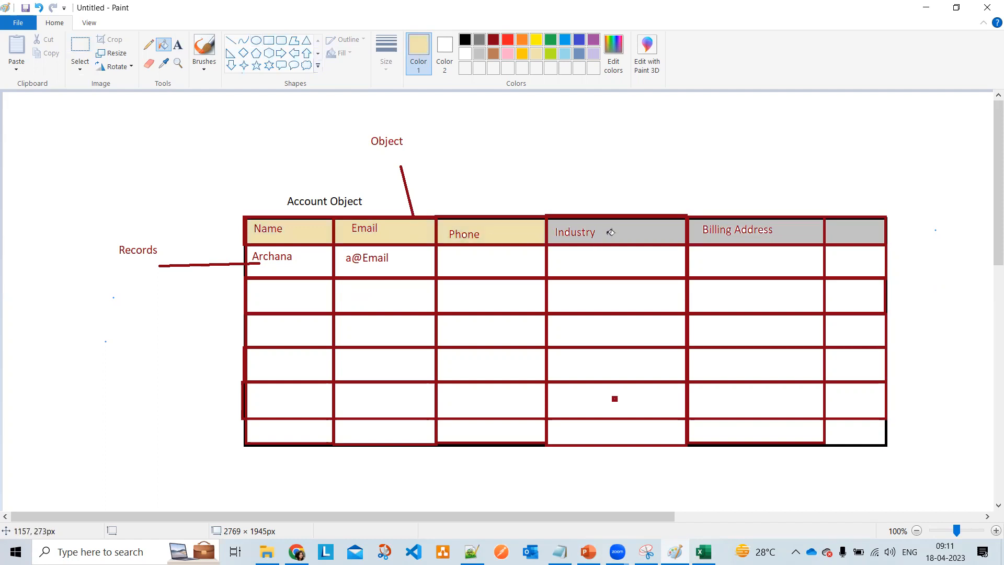
{"action": "left_click", "coordinate": [606, 234]}
{"action": "left_click", "coordinate": [747, 234]}
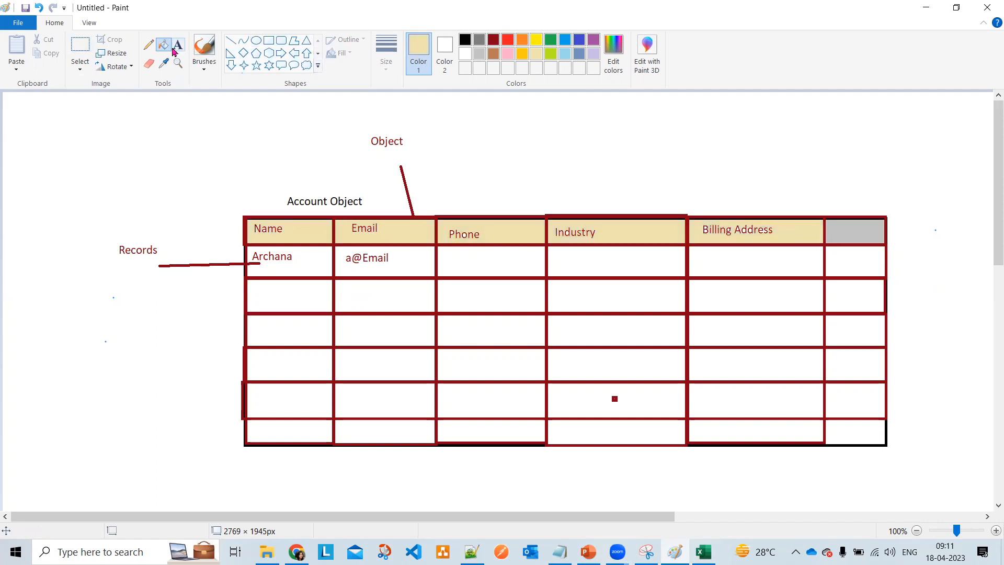
{"action": "left_click", "coordinate": [231, 40]}
- Draw a black line up-left from the Name header and label its end 'Fields'
{"action": "left_click_drag", "start_coordinate": [264, 218], "coordinate": [161, 169]}
{"action": "left_click", "coordinate": [465, 40]}
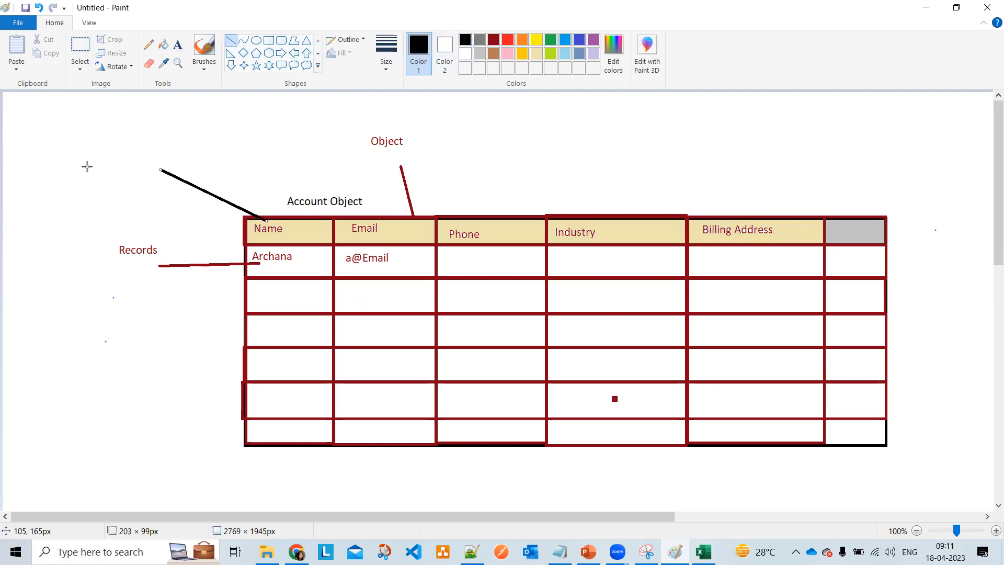
{"action": "left_click", "coordinate": [178, 44]}
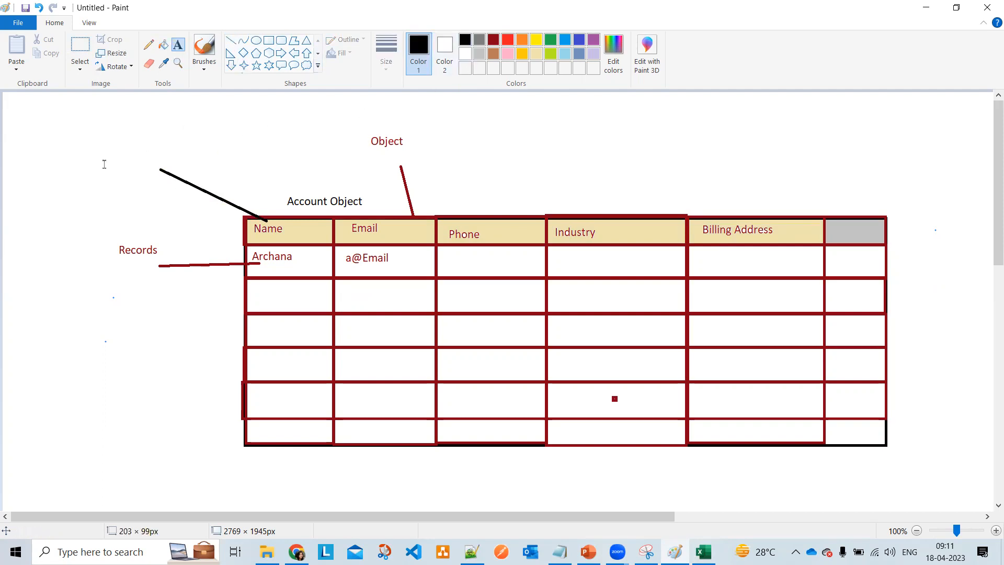
{"action": "left_click", "coordinate": [144, 156]}
{"action": "type", "text": "Fie"}
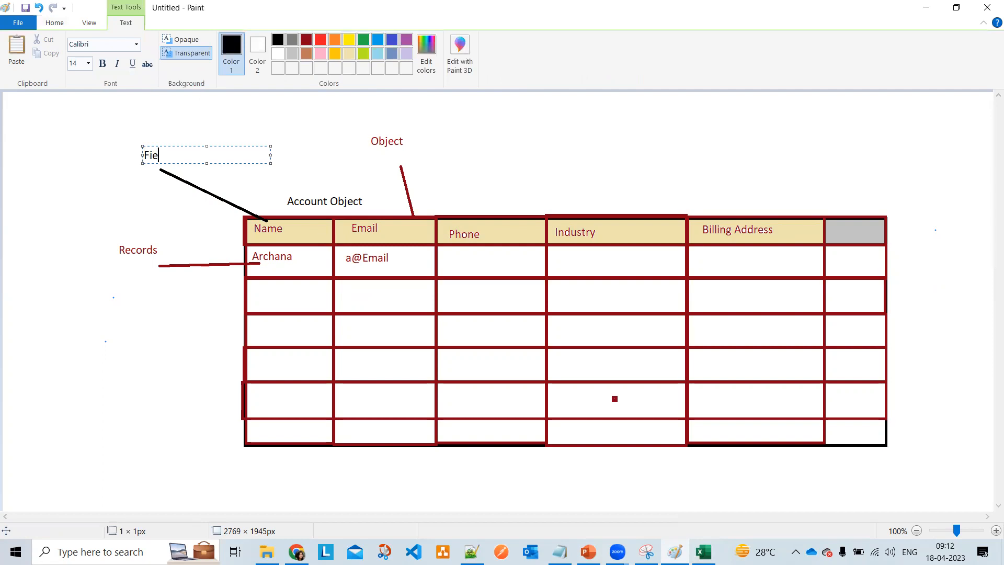
{"action": "type", "text": "lds"}
{"action": "left_click", "coordinate": [374, 101]}
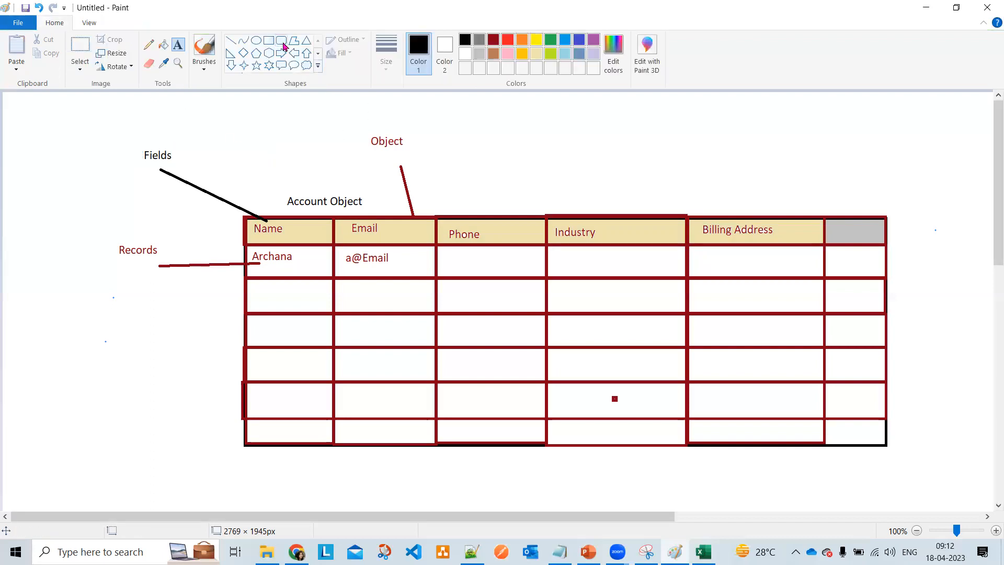
- Draw a pink rounded rectangle around the table with a flat oval across its top
{"action": "left_click", "coordinate": [281, 41]}
{"action": "left_click_drag", "start_coordinate": [212, 176], "coordinate": [907, 463]}
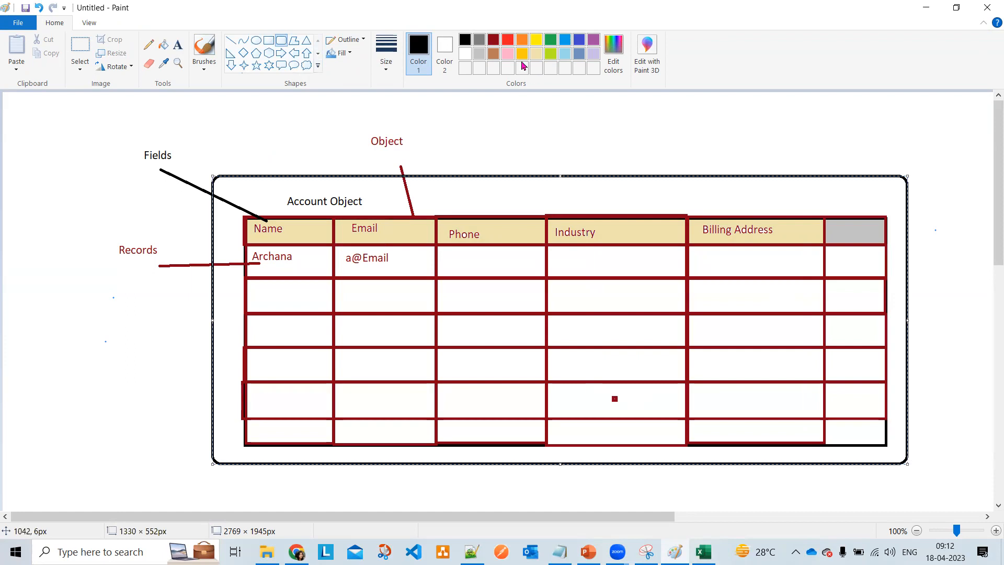
{"action": "left_click", "coordinate": [508, 53]}
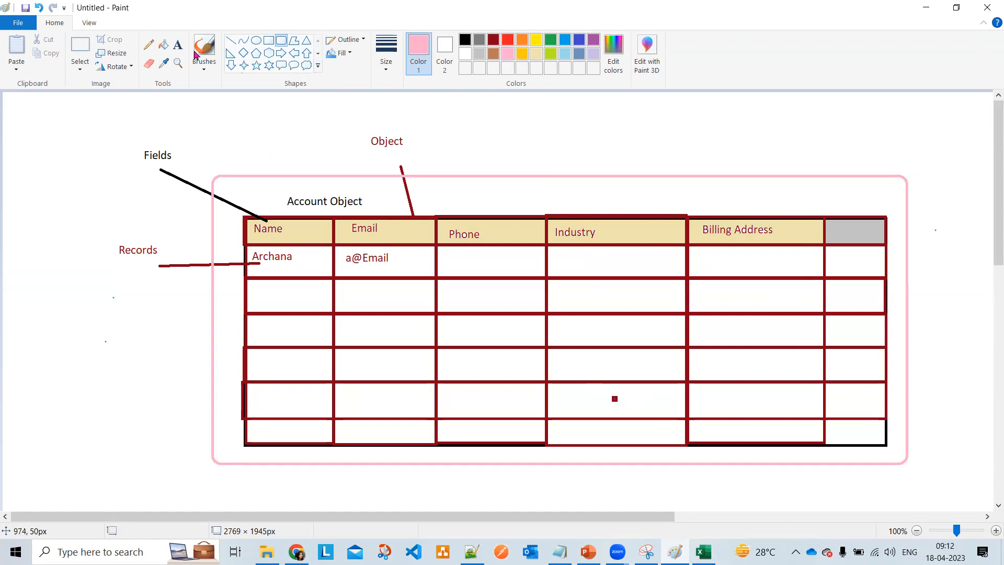
{"action": "left_click", "coordinate": [256, 40]}
{"action": "left_click_drag", "start_coordinate": [209, 161], "coordinate": [906, 187]}
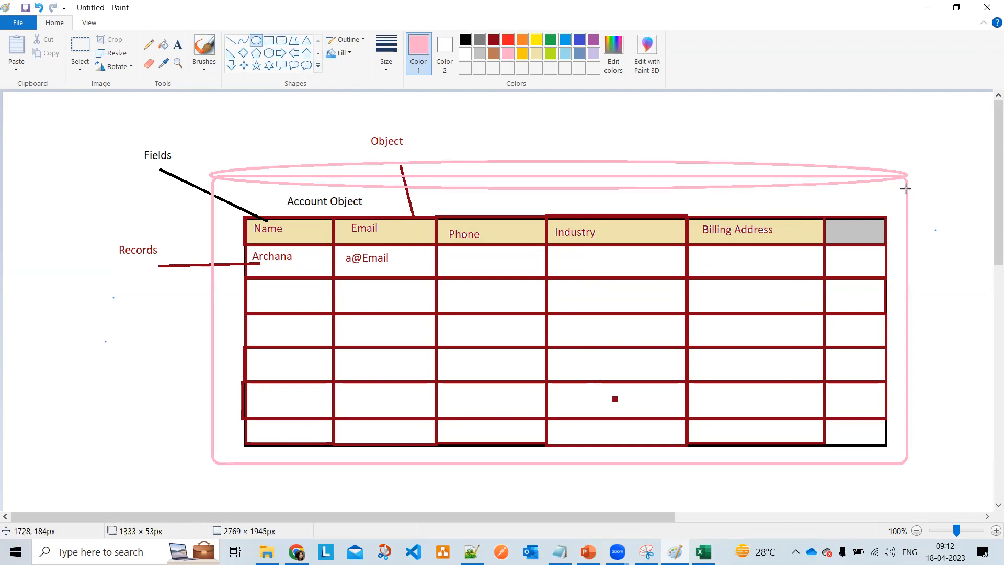
{"action": "left_click", "coordinate": [479, 154]}
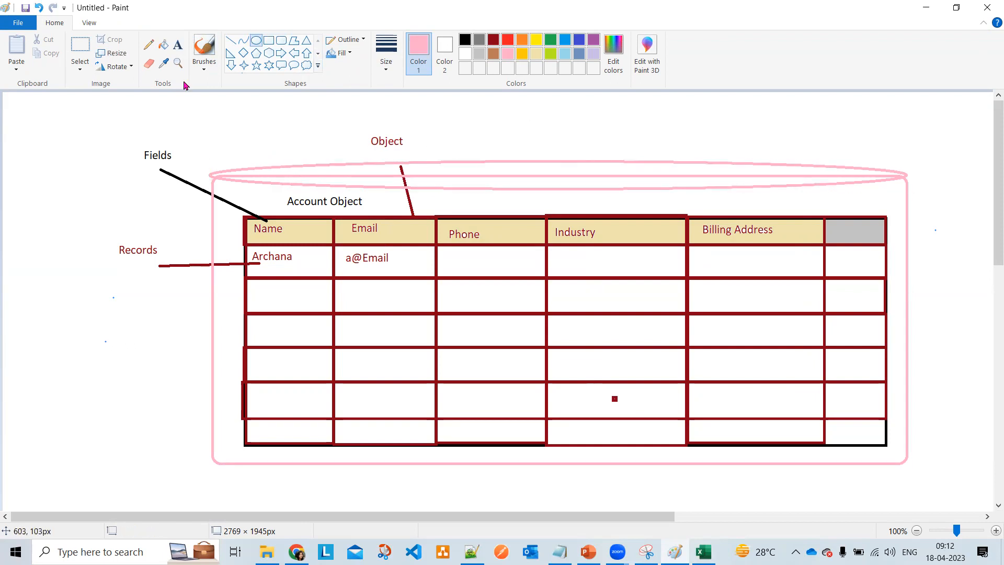
{"action": "left_click", "coordinate": [178, 44]}
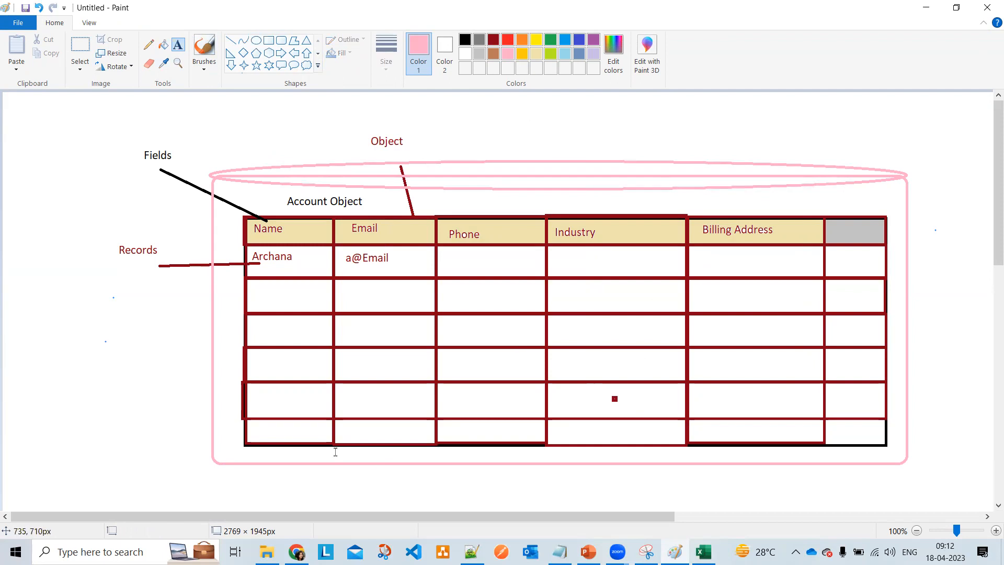
- Add a black 'Database.com' caption below the pink cylinder
{"action": "left_click", "coordinate": [377, 476]}
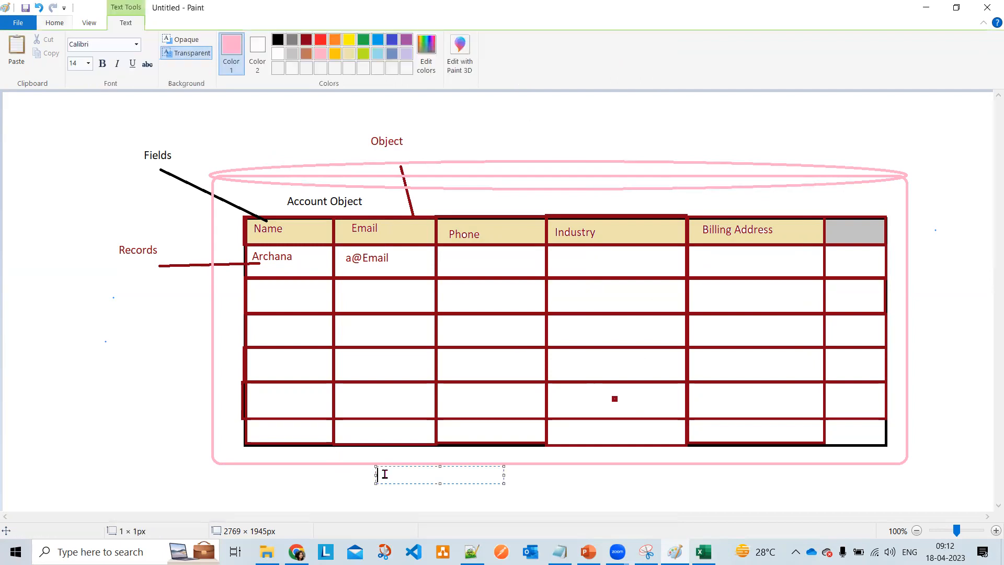
{"action": "left_click", "coordinate": [279, 39]}
{"action": "type", "text": "Dat"}
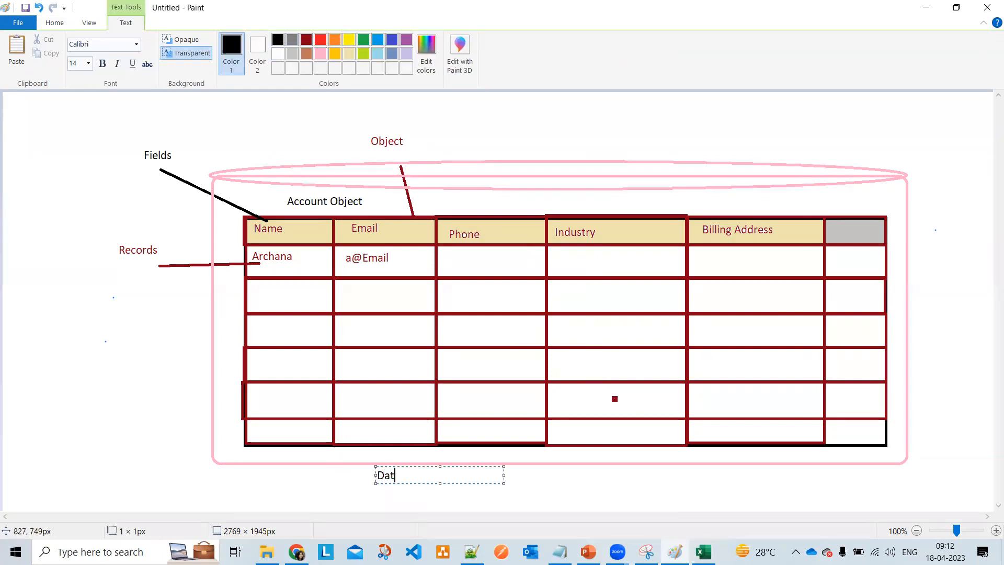
{"action": "type", "text": "abase.com"}
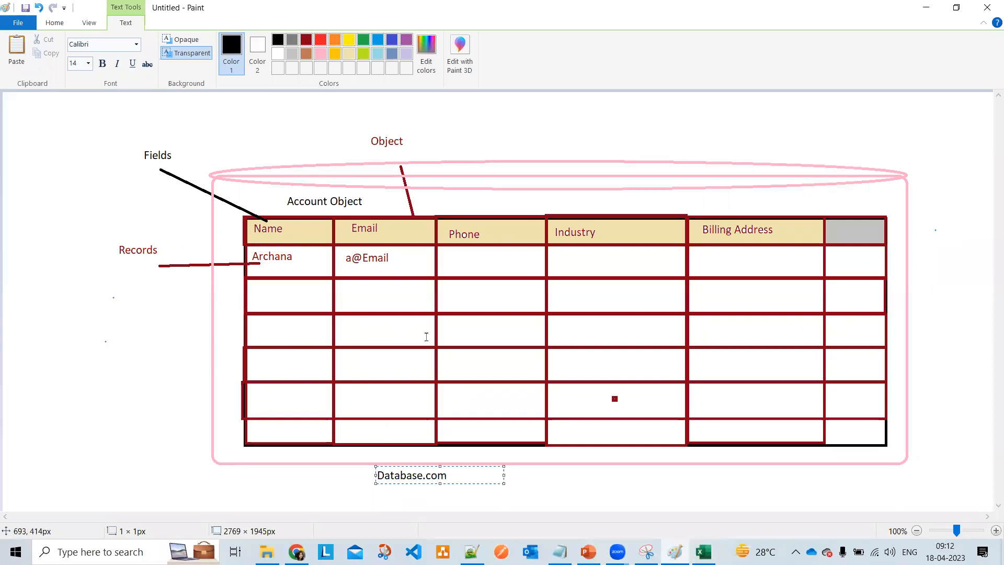
{"action": "left_click", "coordinate": [538, 495]}
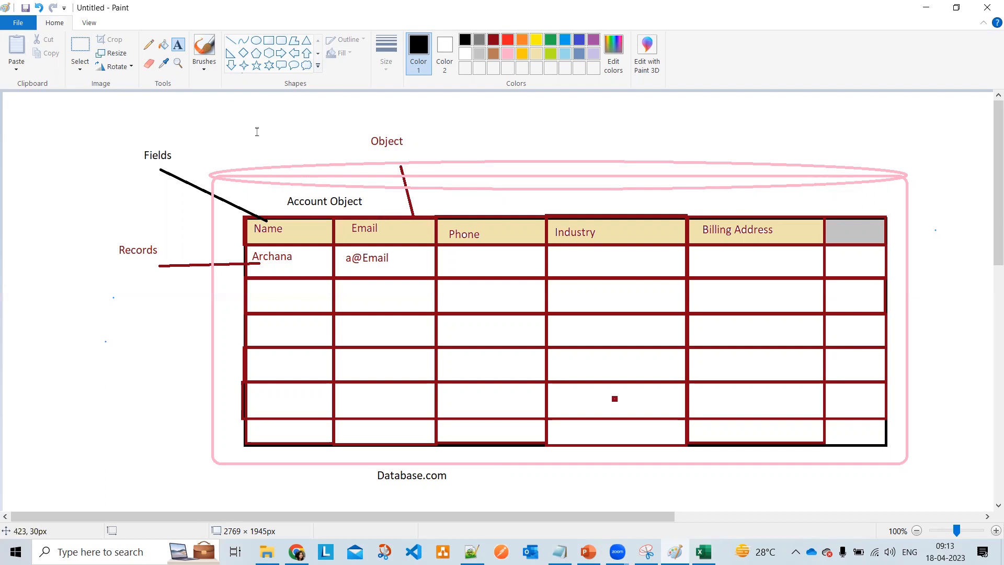
- Start a text list with 'Business Details' and 'Individual Person Details' lines
{"action": "scroll", "coordinate": [335, 396], "scroll_direction": "down", "scroll_amount": 5}
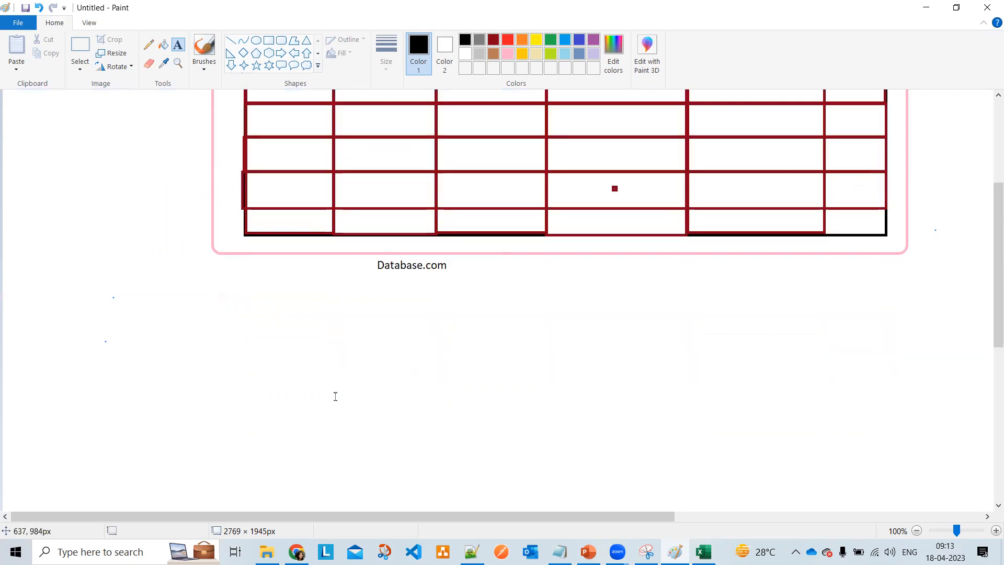
{"action": "scroll", "coordinate": [335, 397], "scroll_direction": "down", "scroll_amount": 2}
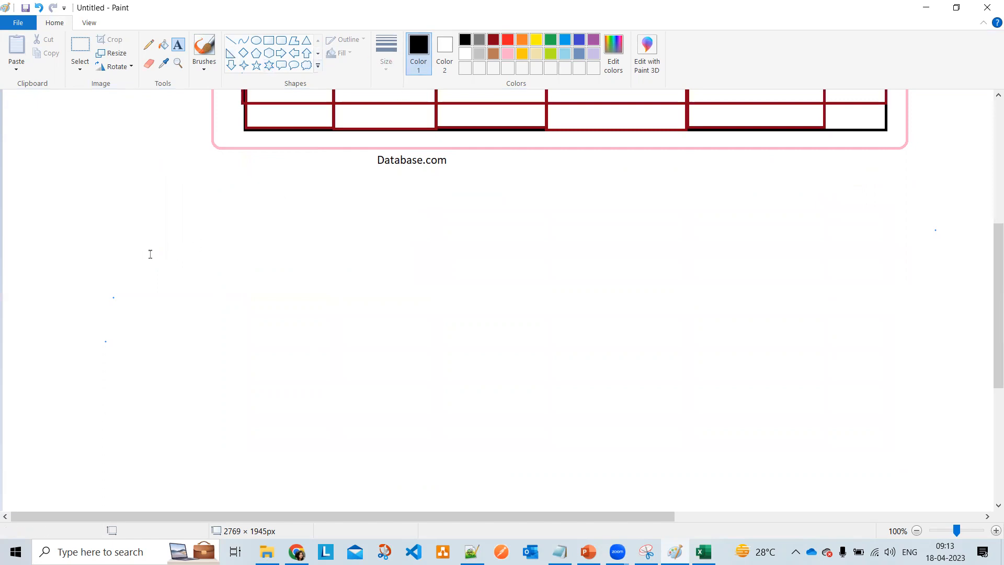
{"action": "left_click", "coordinate": [259, 254]}
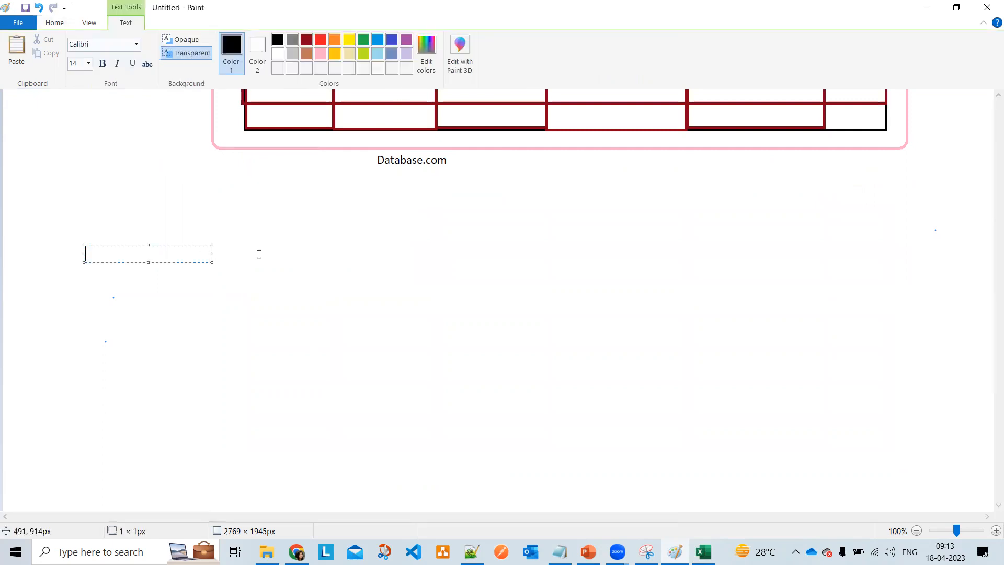
{"action": "type", "text": "Business Details"}
{"action": "key", "text": "Return"}
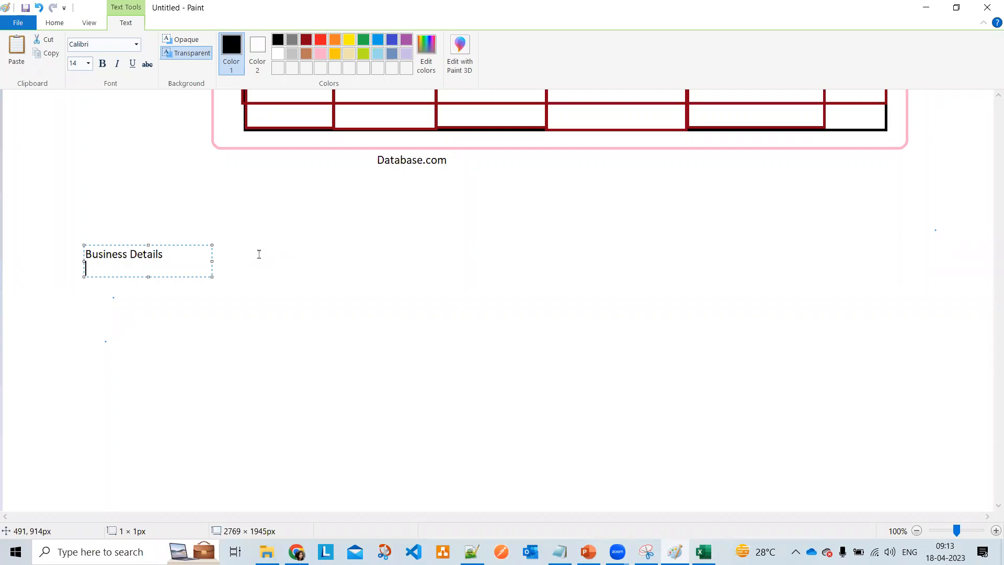
{"action": "type", "text": "P"}
{"action": "key", "text": "BackSpace"}
{"action": "type", "text": "Individual Person Details"}
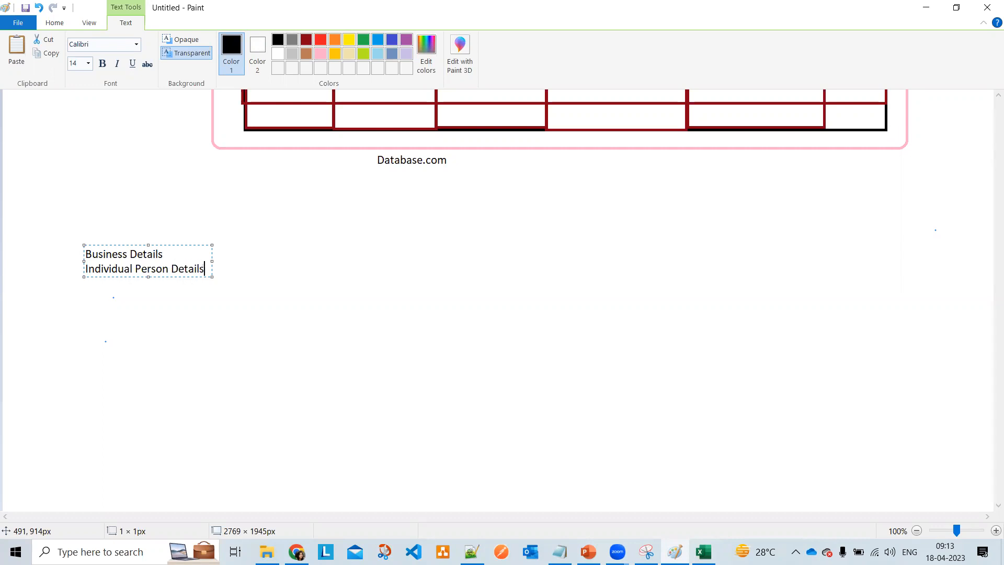
{"action": "key", "text": "Return"}
- Add Customer, Group and 'Organization Details' lines and commit the list
{"action": "type", "text": "Customer Details"}
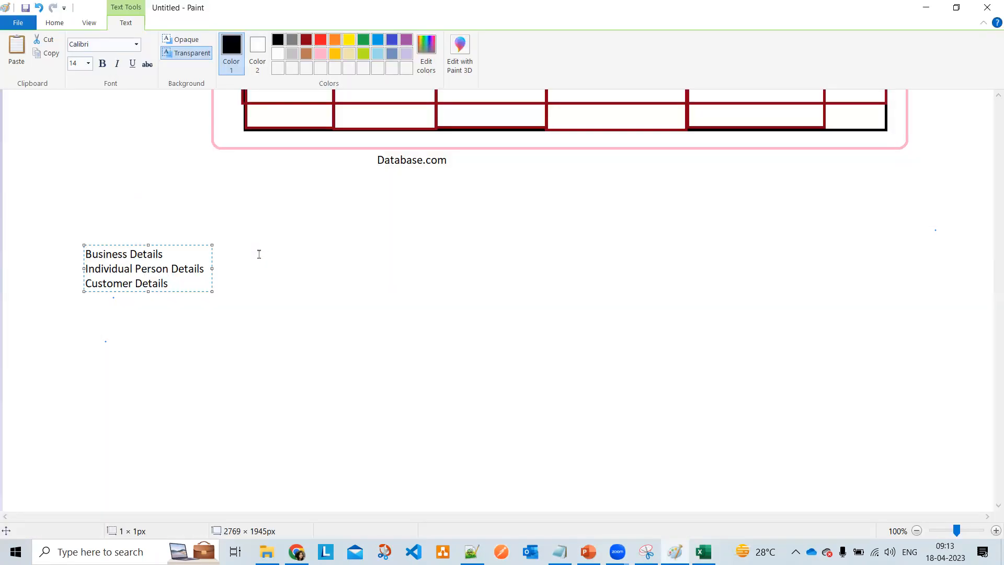
{"action": "key", "text": "Return"}
{"action": "type", "text": "Group Detail"}
{"action": "key", "text": "Return"}
{"action": "type", "text": "Orga"}
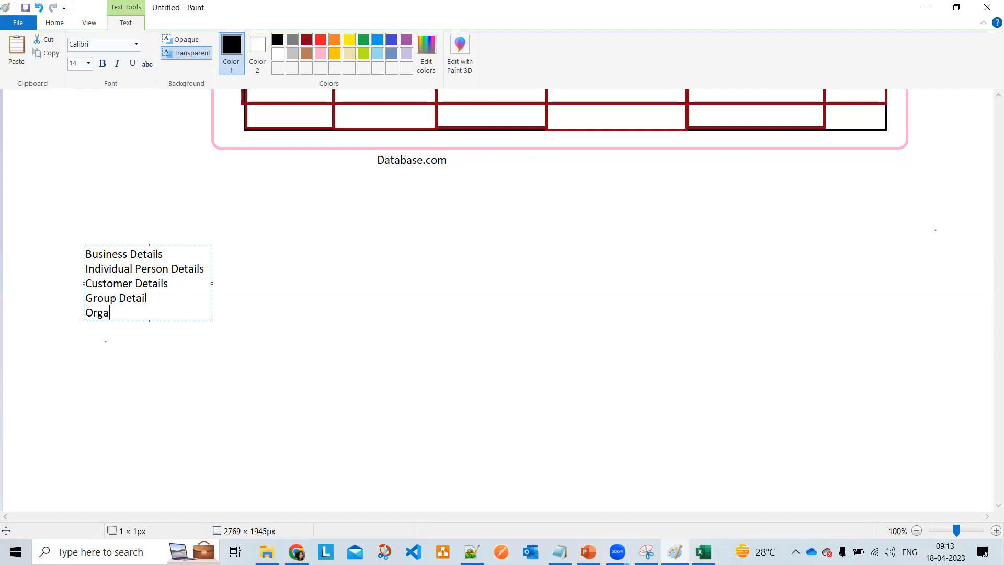
{"action": "type", "text": "nization Det"}
{"action": "type", "text": "ila"}
{"action": "key", "text": "BackSpace"}
{"action": "key", "text": "BackSpace"}
{"action": "key", "text": "BackSpace"}
{"action": "type", "text": "ails"}
{"action": "scroll", "coordinate": [332, 282], "scroll_direction": "up", "scroll_amount": 4}
{"action": "scroll", "coordinate": [332, 283], "scroll_direction": "up", "scroll_amount": 2}
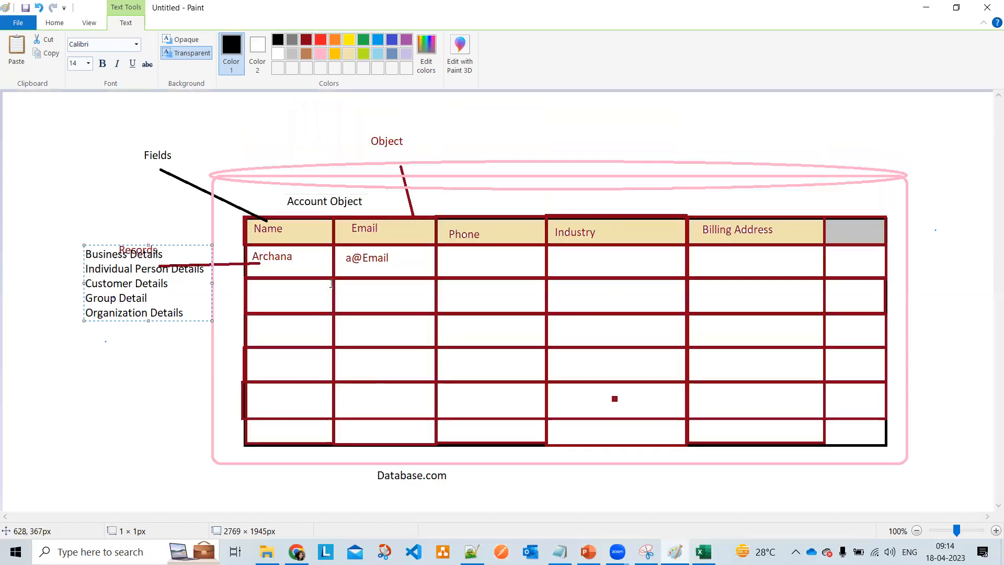
{"action": "scroll", "coordinate": [269, 298], "scroll_direction": "down", "scroll_amount": 2}
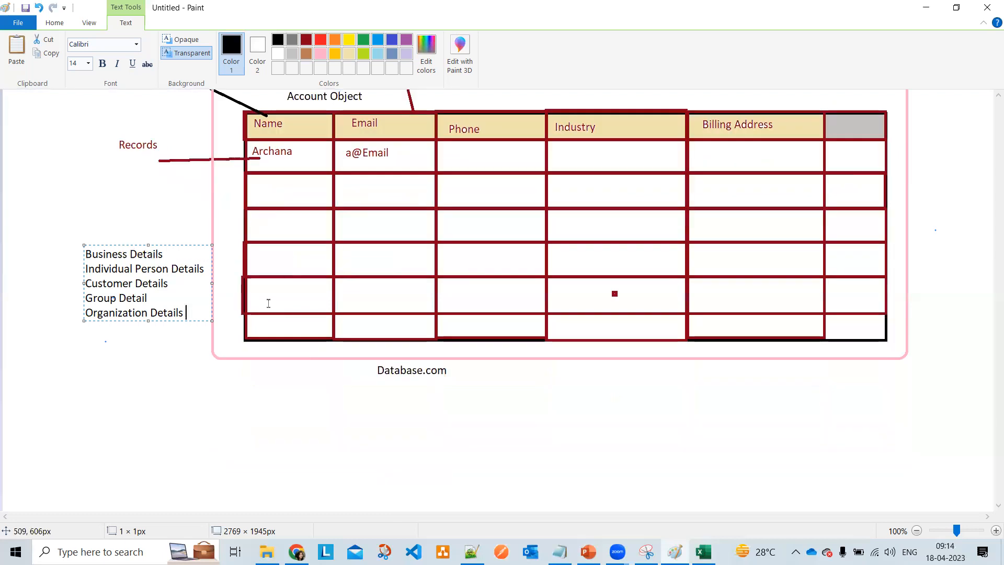
{"action": "left_click", "coordinate": [366, 396]}
{"action": "scroll", "coordinate": [441, 262], "scroll_direction": "up", "scroll_amount": 2}
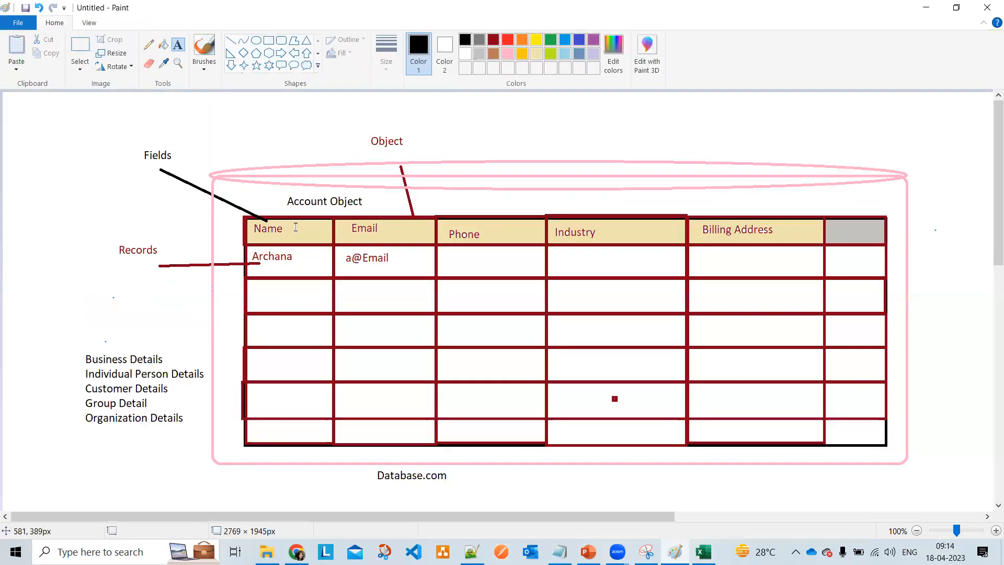
{"action": "left_click", "coordinate": [588, 552]}
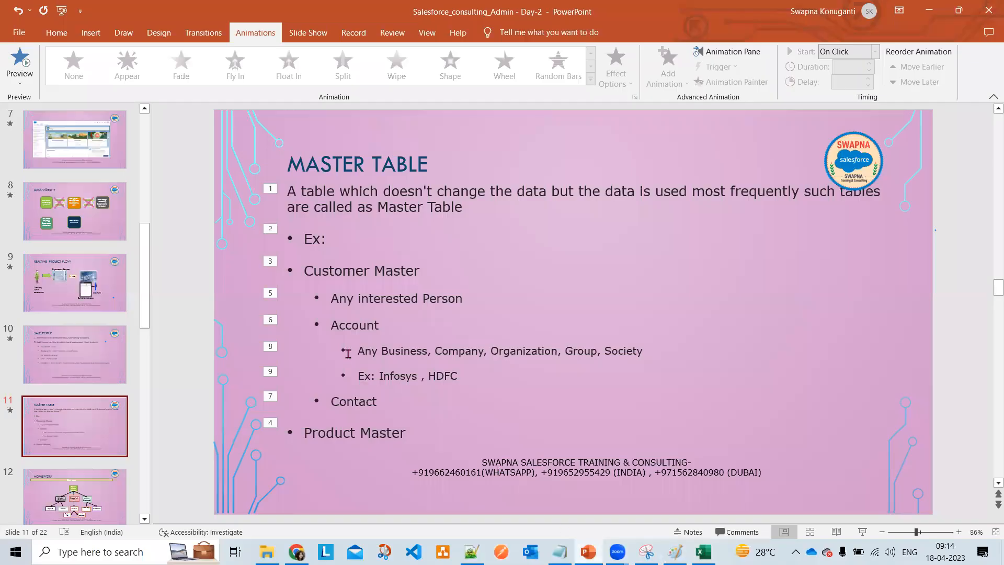
{"action": "left_click", "coordinate": [394, 349]}
{"action": "left_click_drag", "start_coordinate": [394, 349], "coordinate": [414, 350]}
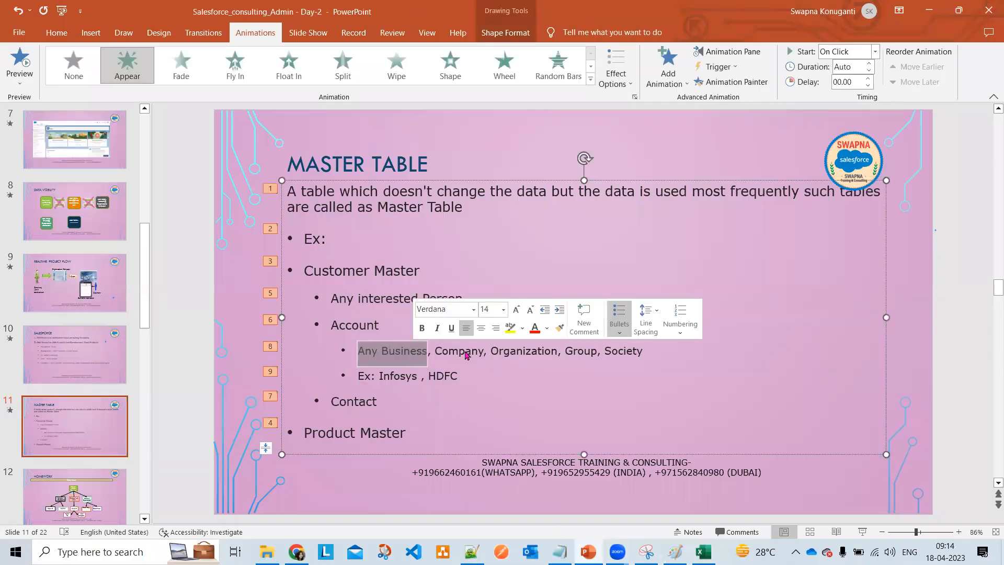
{"action": "left_click", "coordinate": [536, 354]}
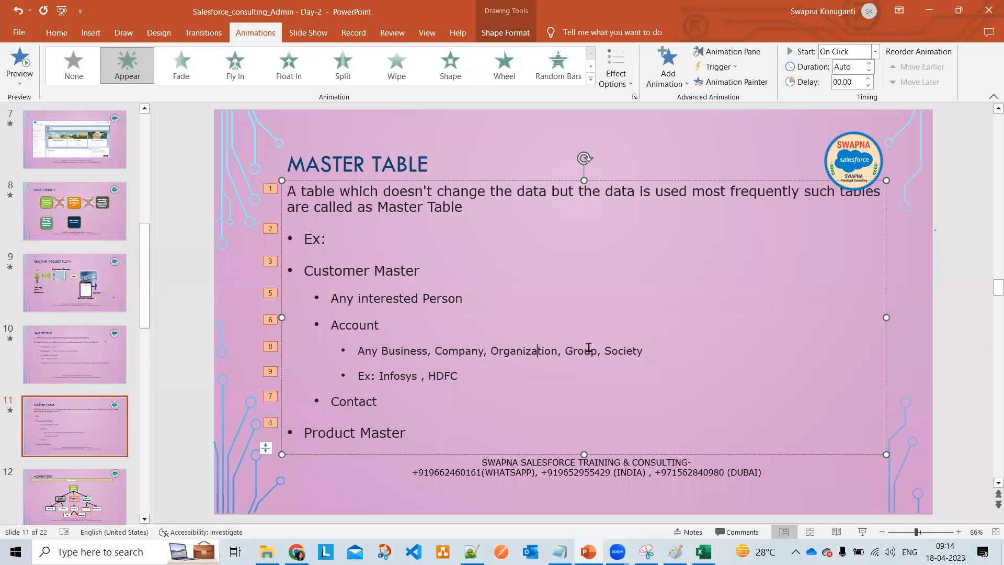
{"action": "left_click", "coordinate": [590, 351]}
{"action": "left_click", "coordinate": [674, 552]}
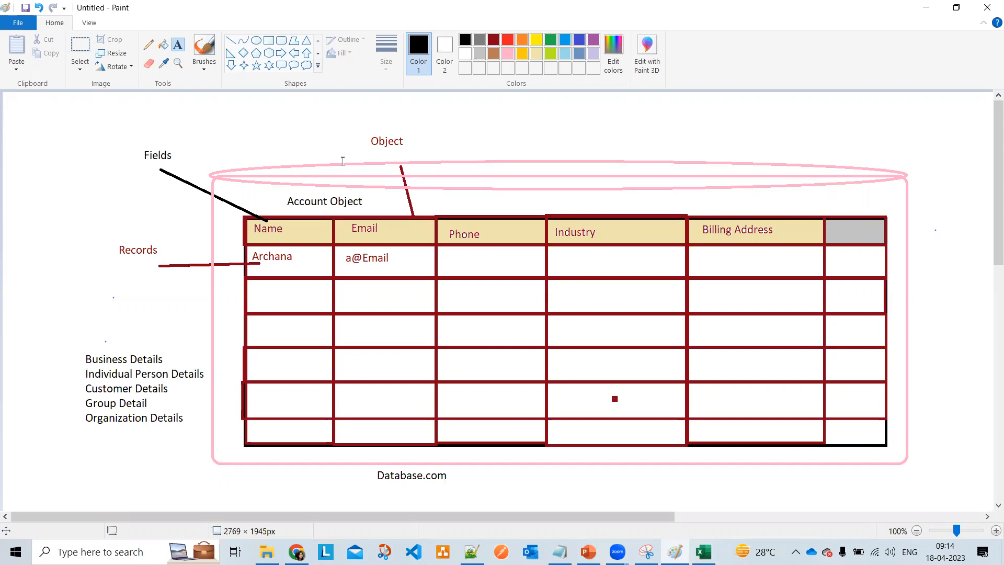
- Draw a rectangle in a blank area of the canvas
{"action": "left_click", "coordinate": [384, 127]}
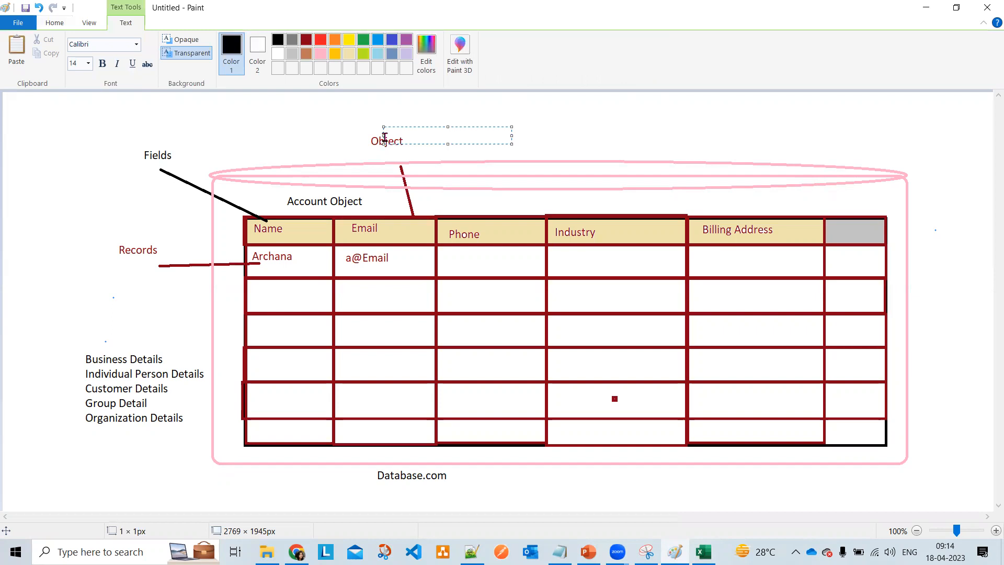
{"action": "left_click", "coordinate": [103, 237]}
{"action": "scroll", "coordinate": [101, 241], "scroll_direction": "down", "scroll_amount": 8}
{"action": "left_click", "coordinate": [269, 40]}
{"action": "left_click_drag", "start_coordinate": [286, 150], "coordinate": [448, 190]}
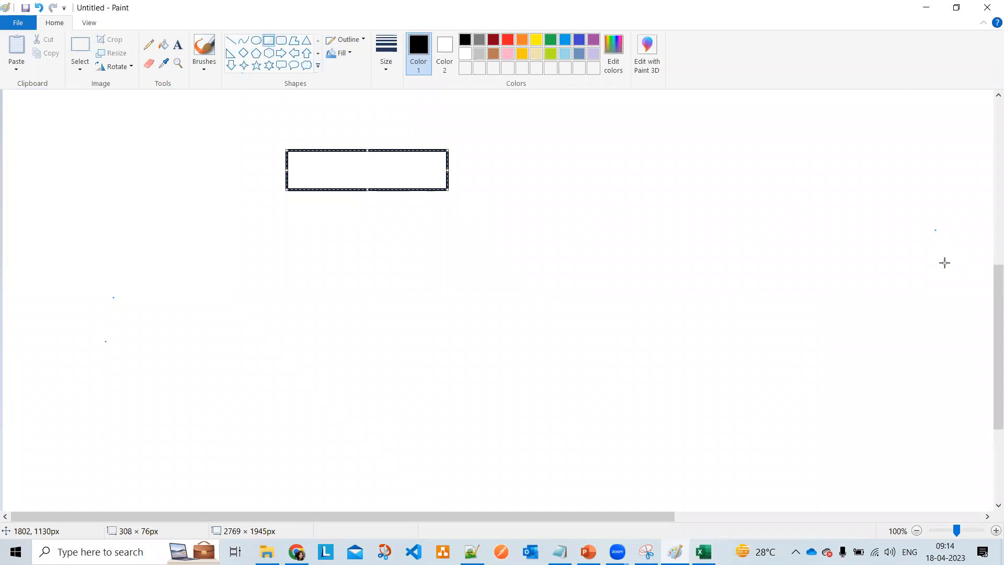
- Label the rectangle 'Infosys Company'
{"action": "left_click", "coordinate": [178, 45]}
{"action": "left_click", "coordinate": [326, 156]}
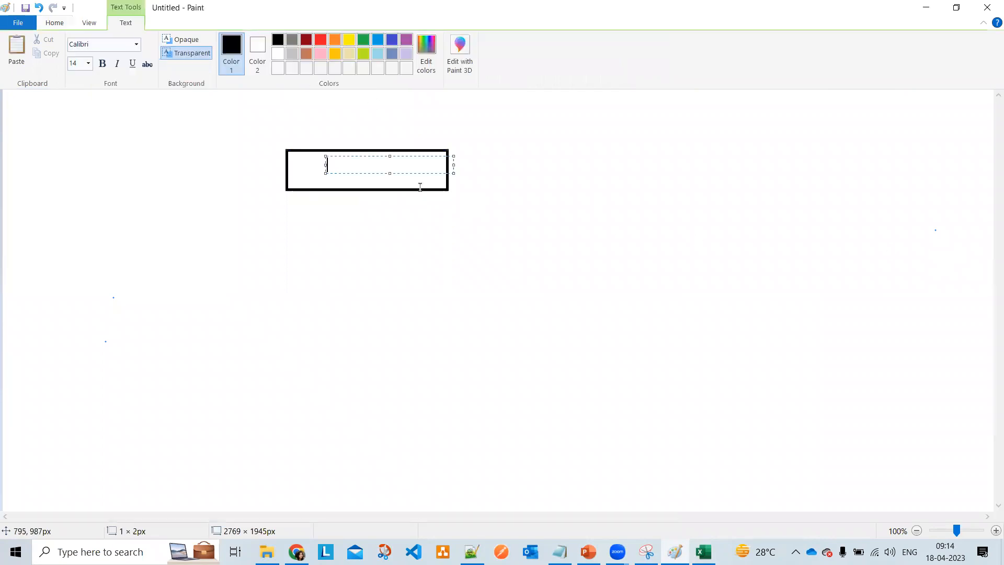
{"action": "type", "text": "Infosys Company"}
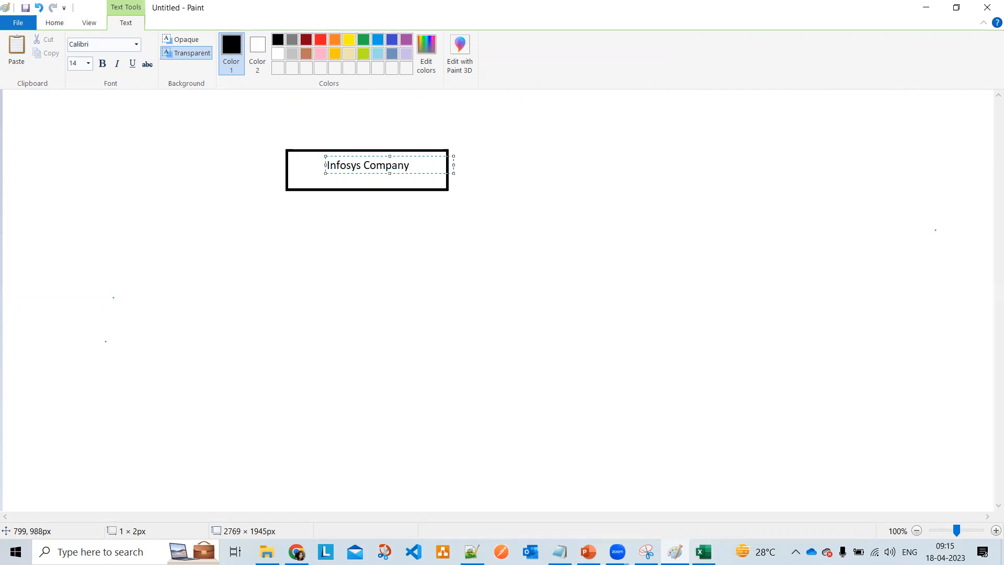
{"action": "left_click", "coordinate": [518, 233]}
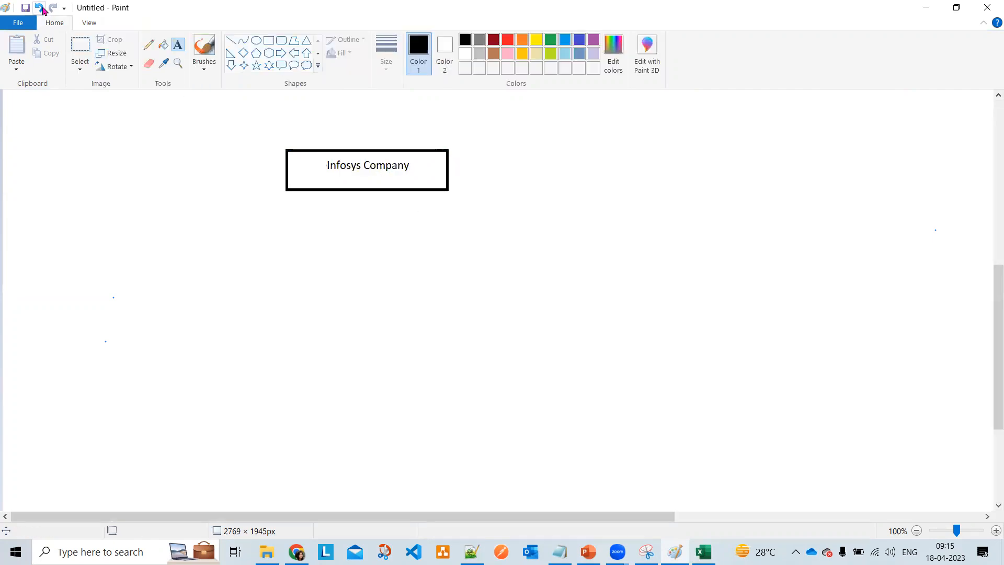
- Fill the Infosys Company box with light tan
{"action": "left_click", "coordinate": [163, 45]}
{"action": "left_click", "coordinate": [536, 53]}
{"action": "left_click", "coordinate": [396, 177]}
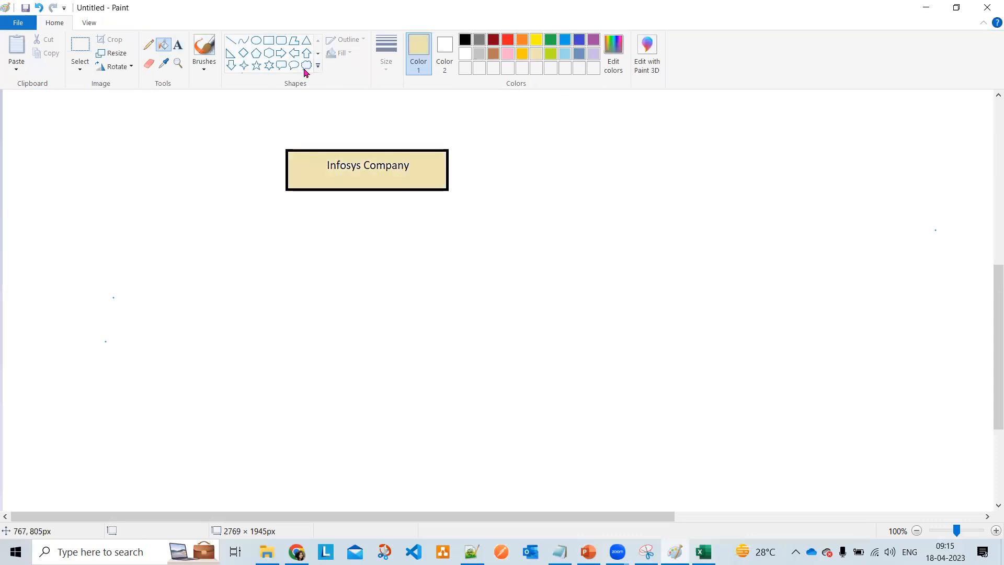
{"action": "left_click", "coordinate": [178, 45]}
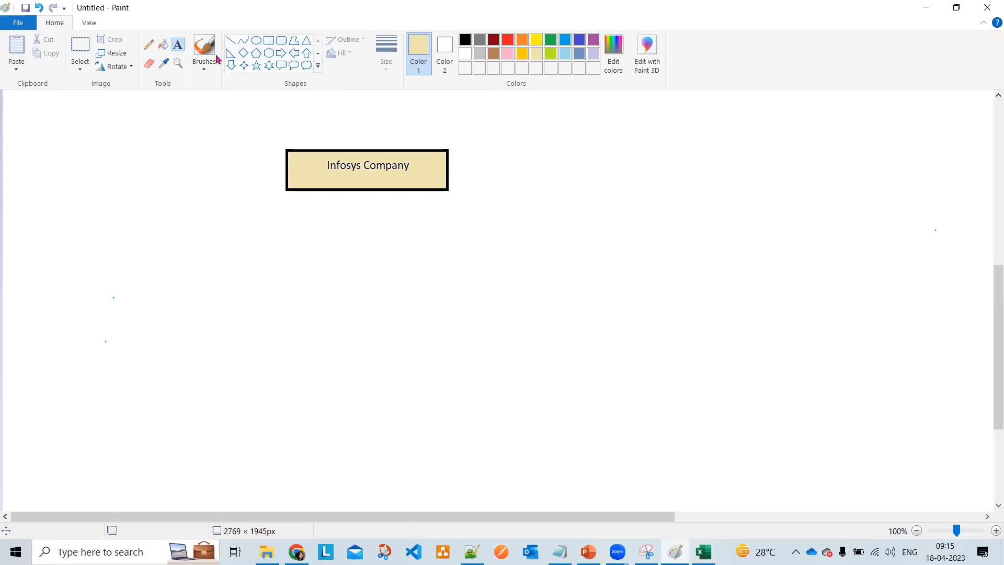
{"action": "left_click", "coordinate": [269, 40]}
- Draw a grey-outlined box right of the Infosys box, captioned 'Laptop Company' above
{"action": "left_click_drag", "start_coordinate": [669, 148], "coordinate": [823, 184]}
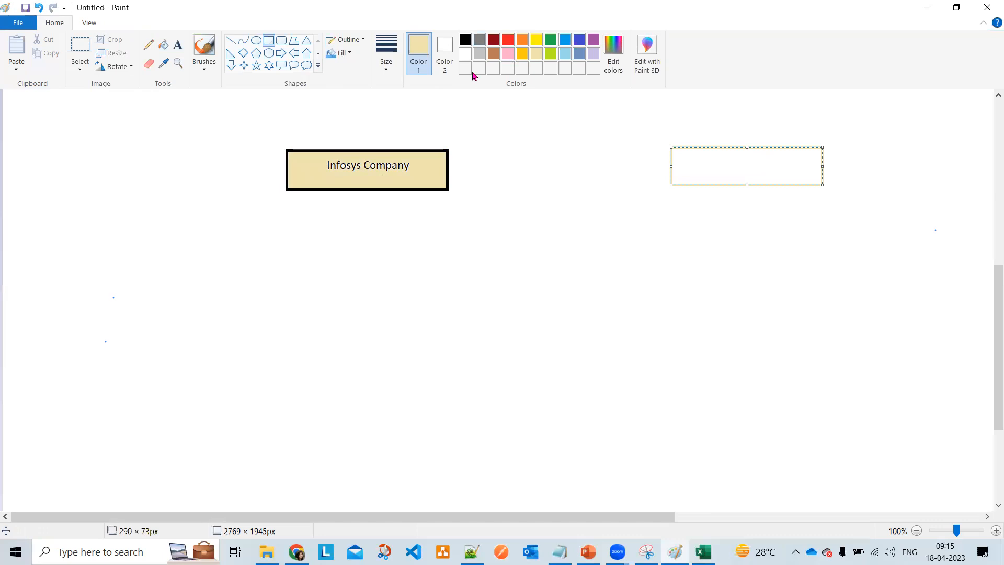
{"action": "left_click", "coordinate": [479, 40]}
{"action": "left_click", "coordinate": [178, 44]}
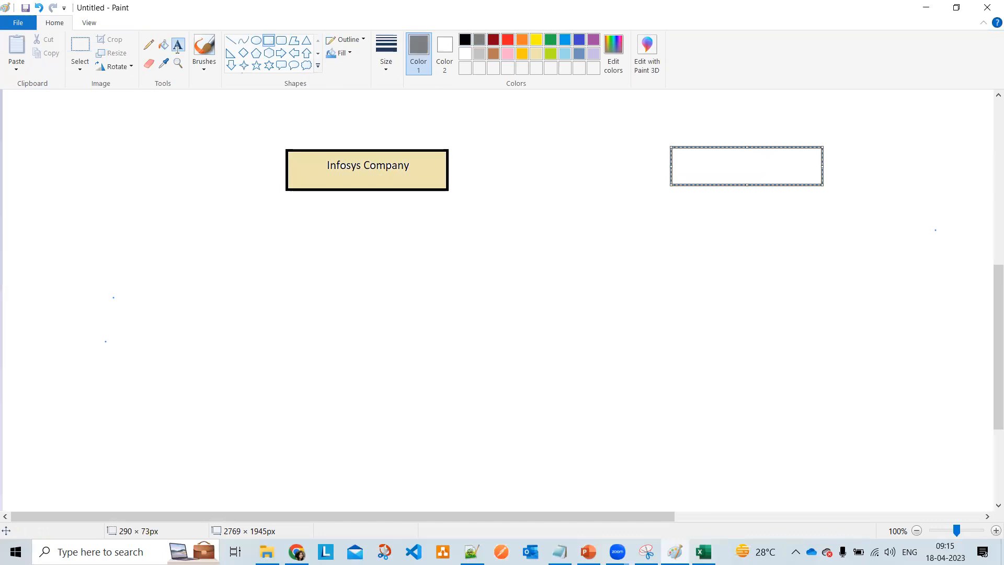
{"action": "left_click", "coordinate": [675, 124]}
{"action": "type", "text": "La"}
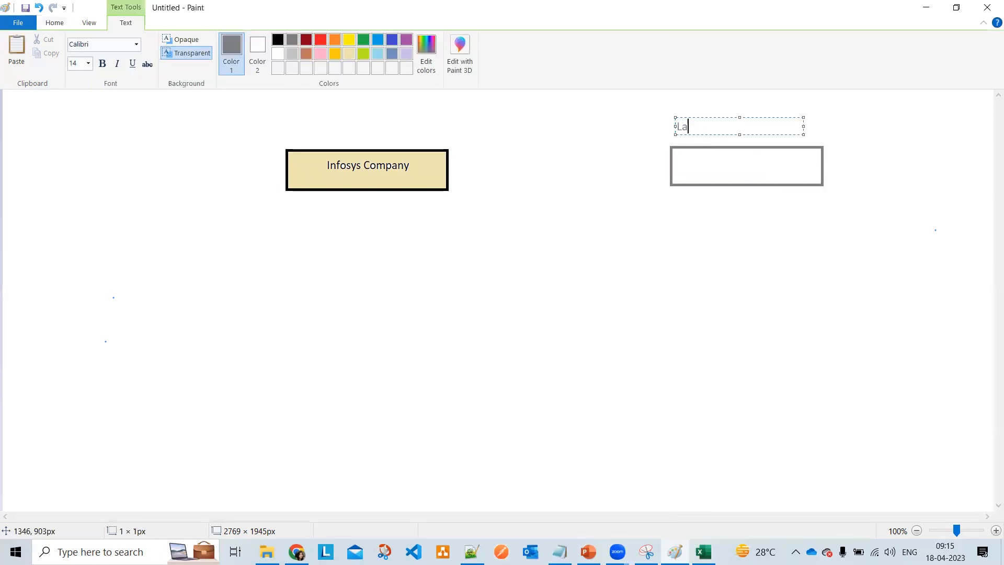
{"action": "type", "text": "ptop Company"}
{"action": "left_click", "coordinate": [688, 153]}
- Write 'Salesforce' in black inside the grey box
{"action": "left_click", "coordinate": [465, 39]}
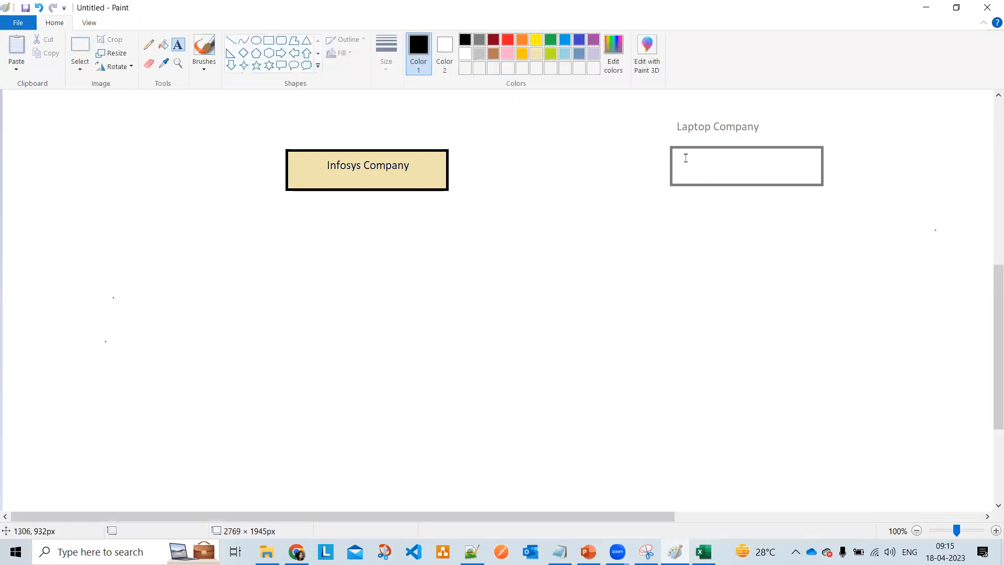
{"action": "left_click", "coordinate": [686, 151]}
{"action": "type", "text": "Salesforce"}
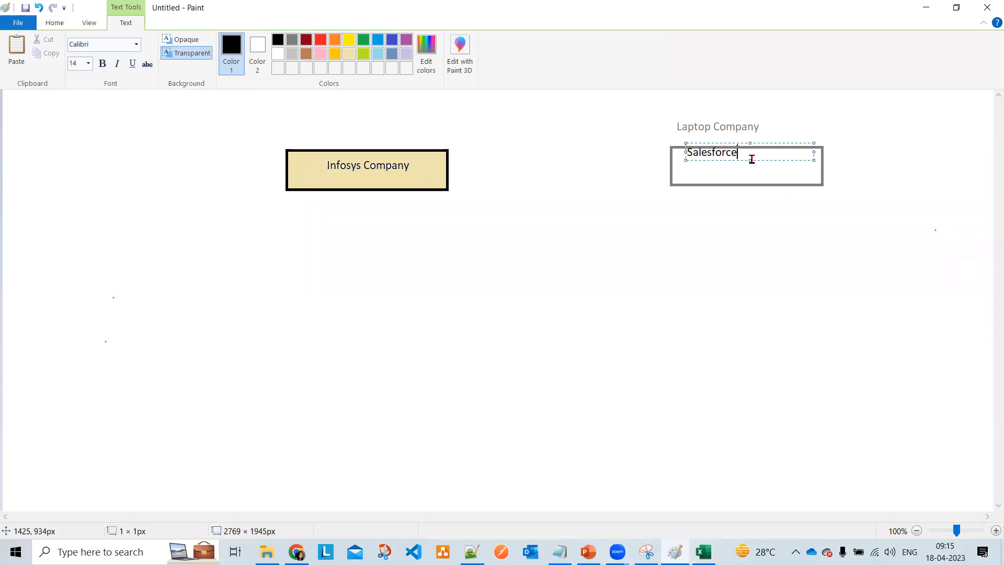
{"action": "left_click", "coordinate": [446, 280]}
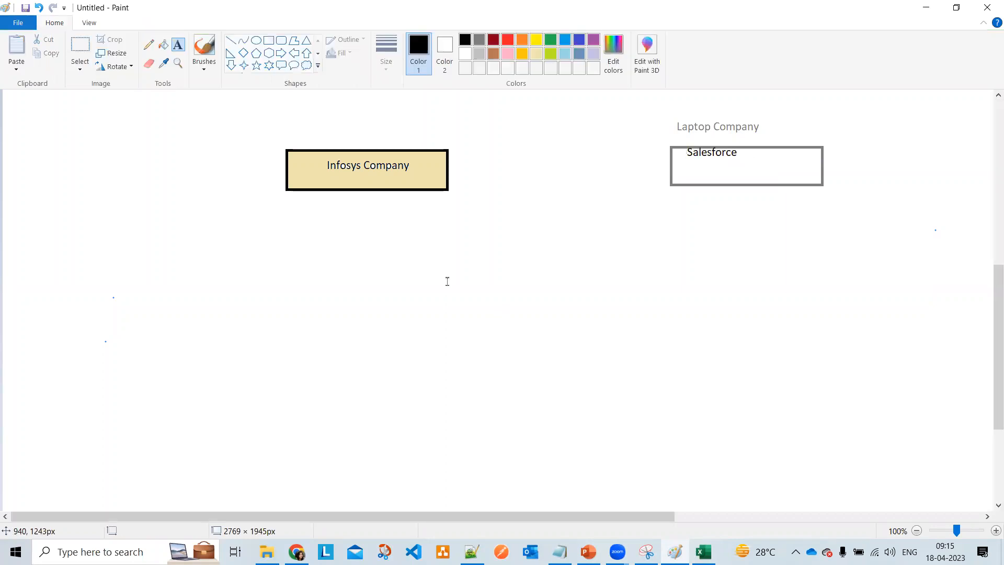
- Draw an arrow from the Infosys Company box to the Salesforce box
{"action": "left_click", "coordinate": [231, 40]}
{"action": "left_click_drag", "start_coordinate": [444, 168], "coordinate": [674, 169]}
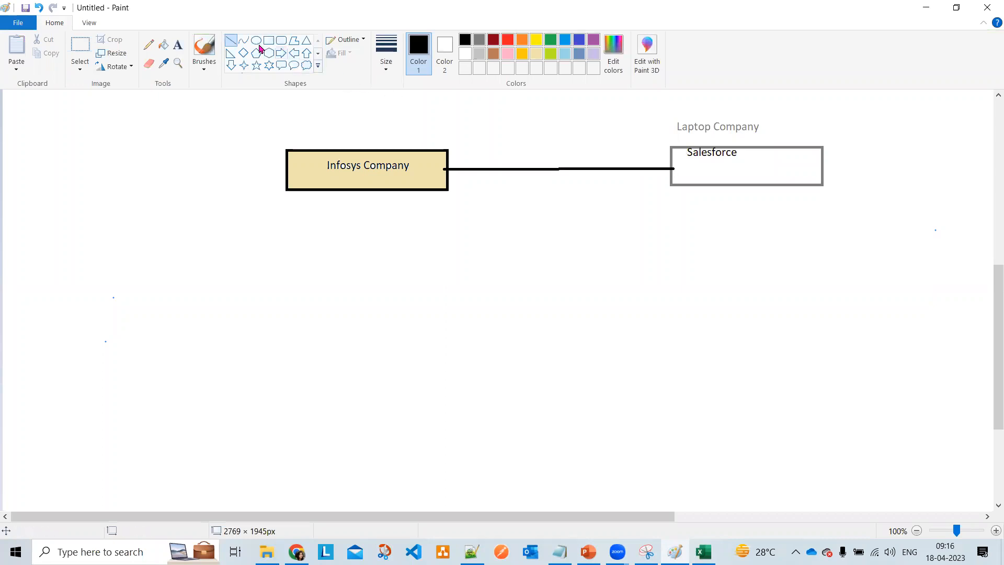
{"action": "mouse_move", "coordinate": [655, 153]}
{"action": "left_mouse_down"}
{"action": "mouse_move", "coordinate": [675, 166]}
{"action": "mouse_move", "coordinate": [660, 190]}
{"action": "left_mouse_up"}
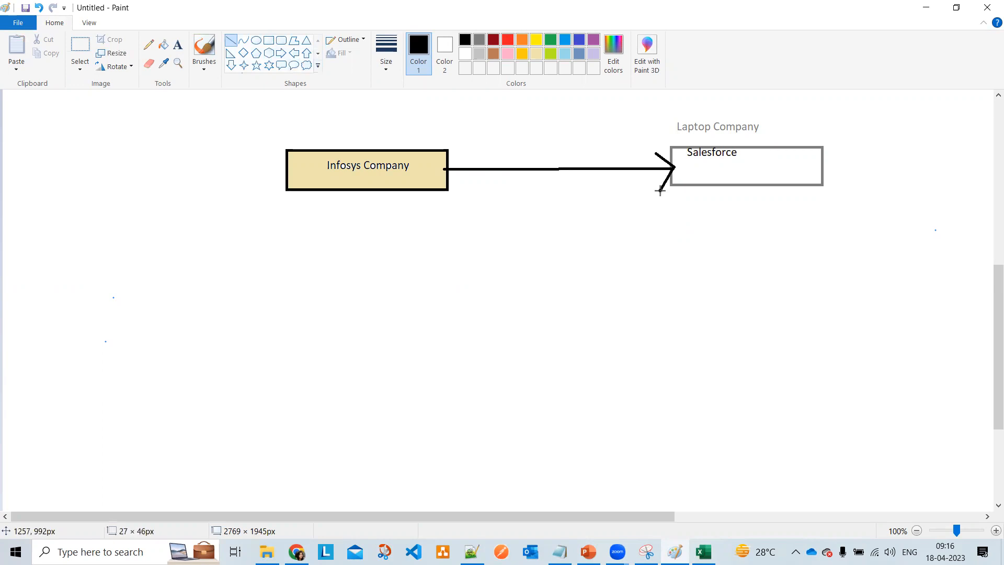
- Write the note '10 Laptop's' below the Salesforce box
{"action": "left_click", "coordinate": [178, 44]}
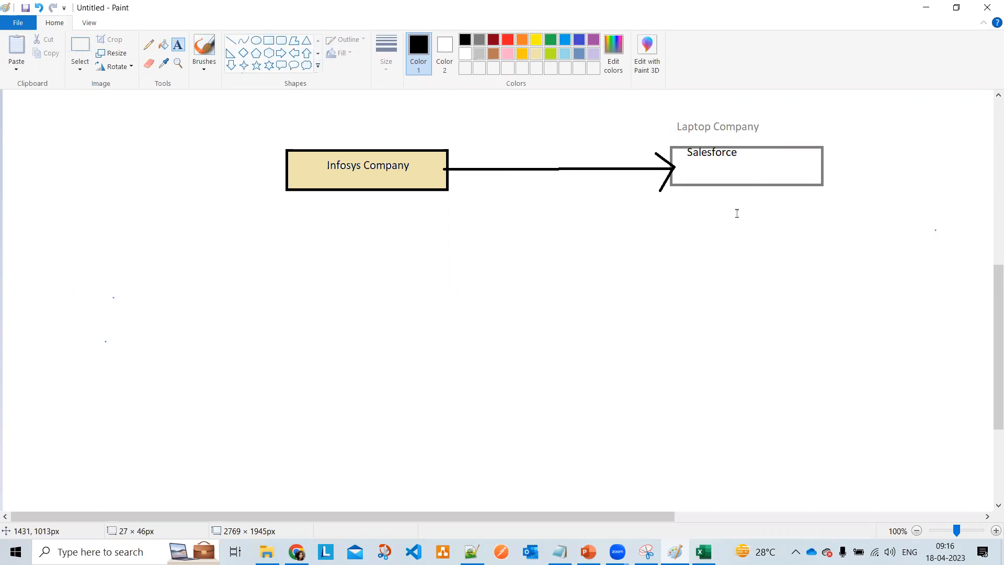
{"action": "left_click", "coordinate": [706, 198]}
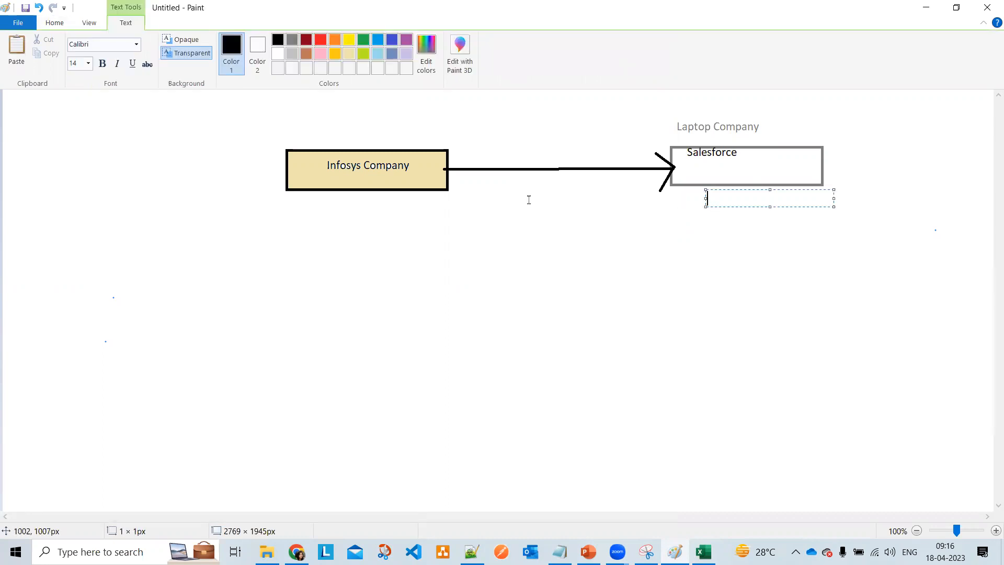
{"action": "type", "text": "10 Laptop"}
{"action": "key", "text": "BackSpace"}
{"action": "type", "text": "'s"}
{"action": "left_click", "coordinate": [461, 267]}
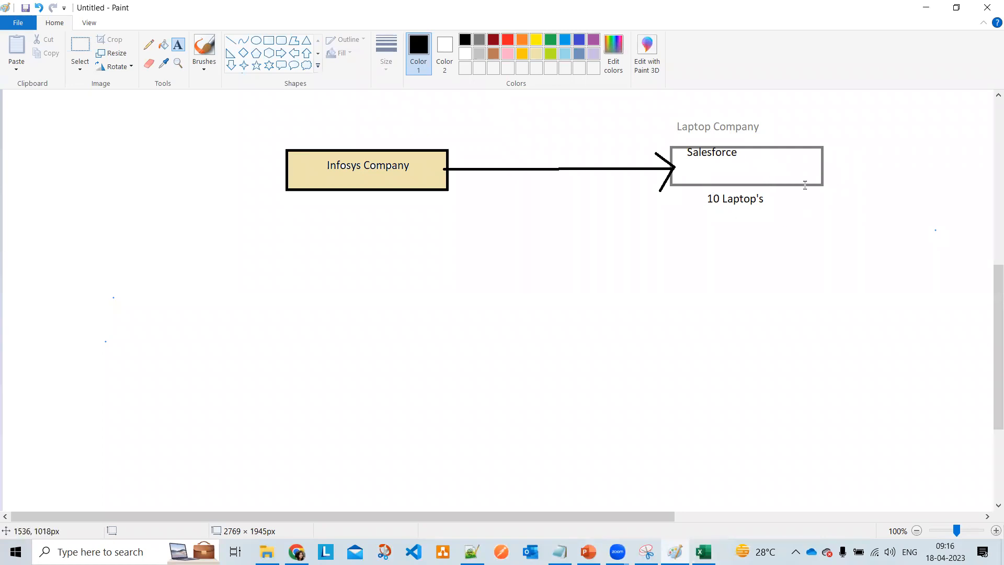
- Add the label '--> Account Object' under Salesforce inside the box, then return to the browser
{"action": "left_click", "coordinate": [742, 155]}
{"action": "type", "text": "--> Account Object"}
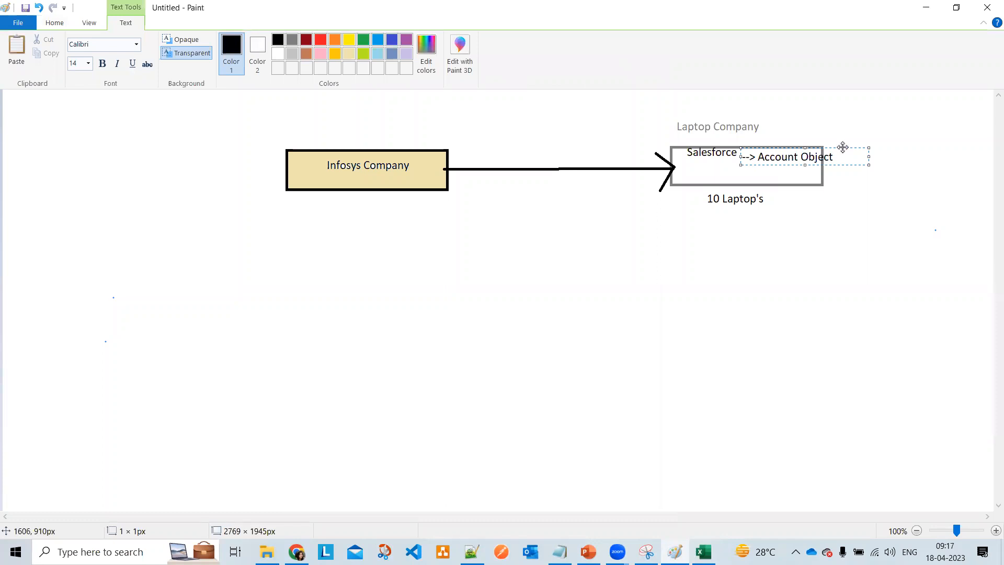
{"action": "left_click_drag", "start_coordinate": [840, 147], "coordinate": [804, 156]}
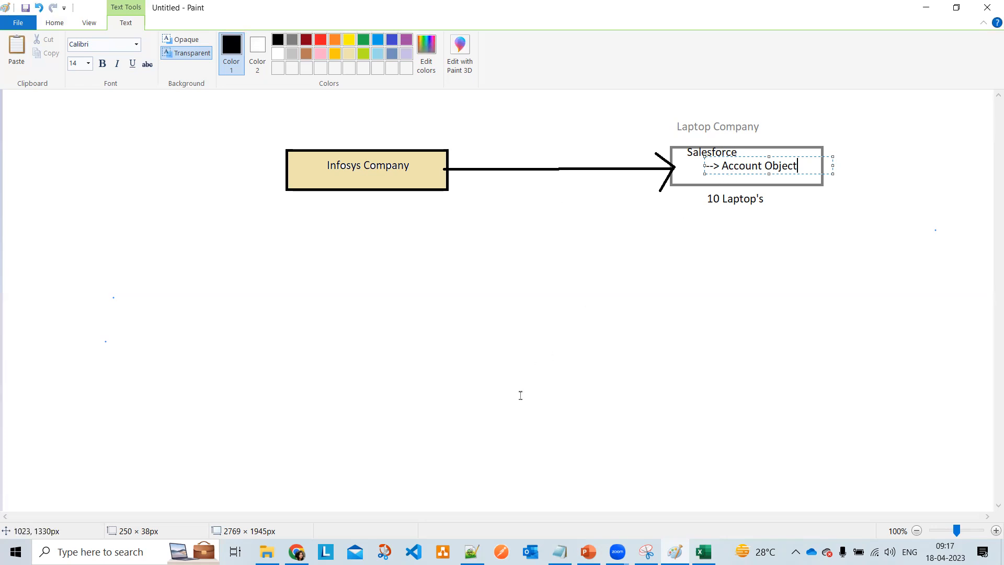
{"action": "left_click", "coordinate": [297, 552]}
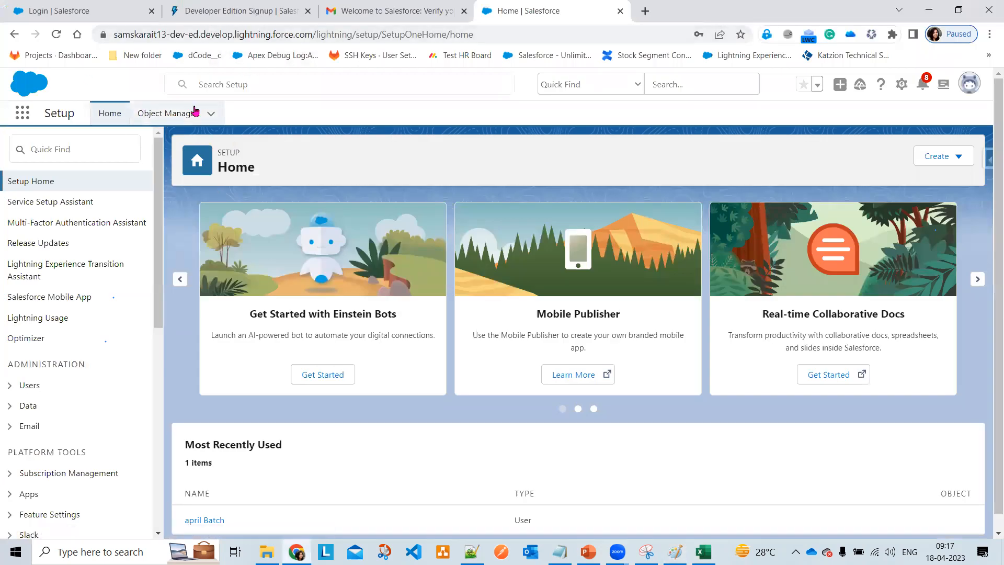
- Search the App Launcher for 'Account', open Accounts, allow site notifications, and view all items
{"action": "left_click", "coordinate": [26, 121]}
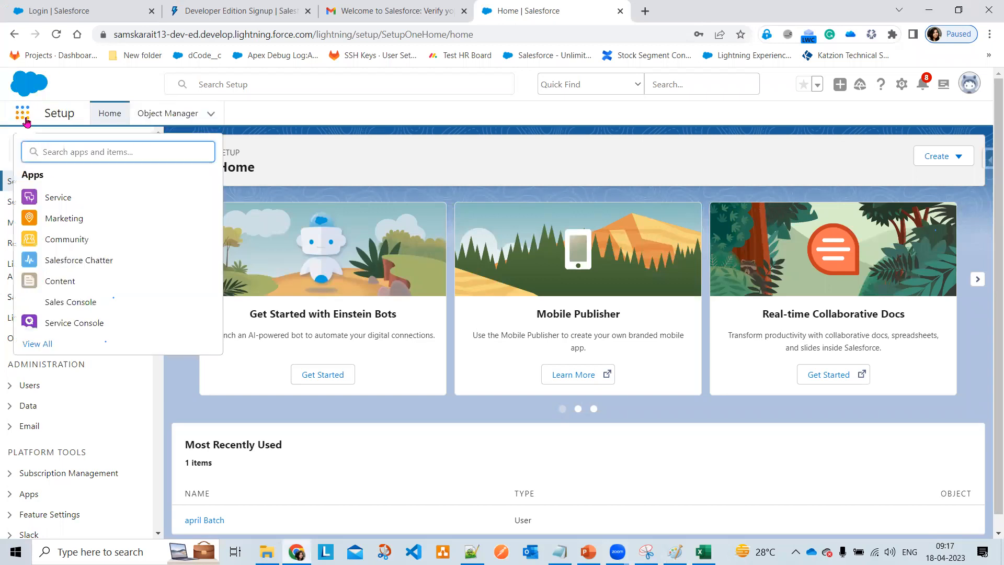
{"action": "type", "text": "Sa"}
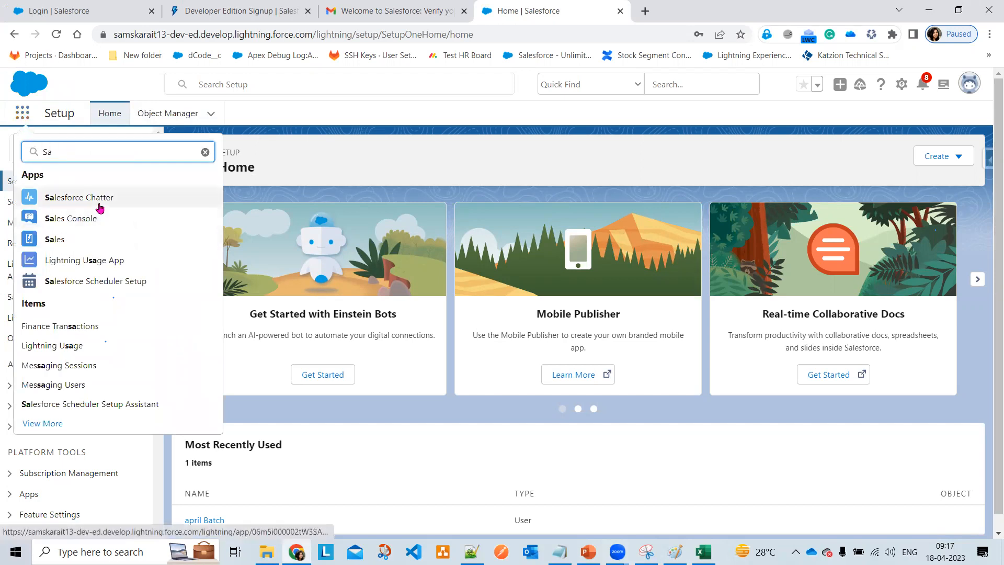
{"action": "left_click_drag", "start_coordinate": [89, 159], "coordinate": [36, 149]}
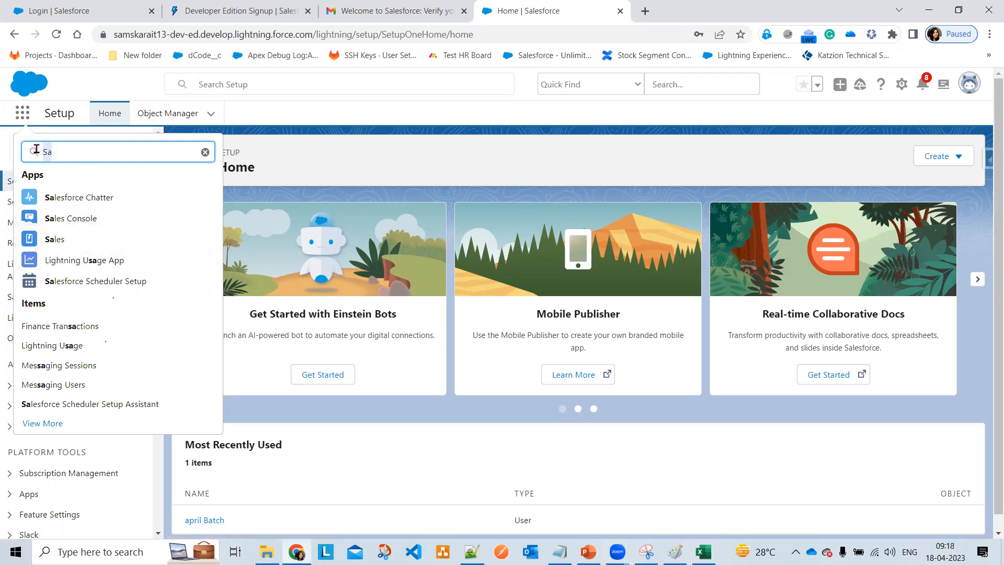
{"action": "type", "text": "Account"}
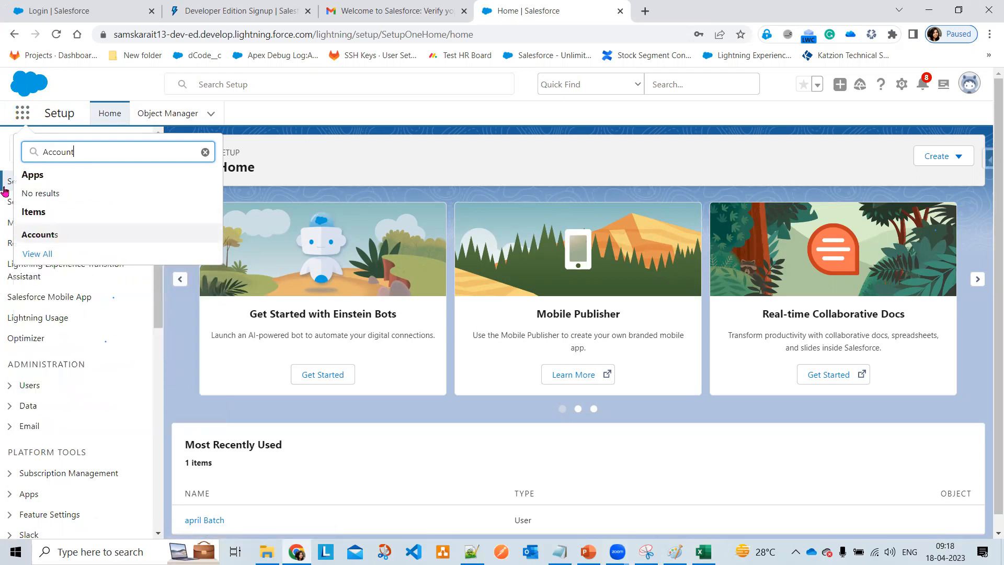
{"action": "left_click", "coordinate": [37, 233]}
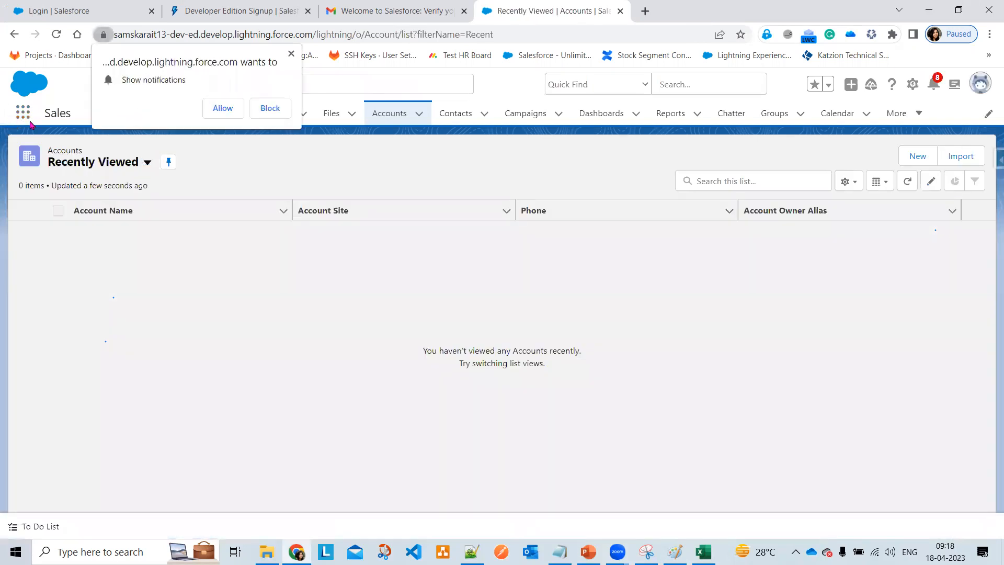
{"action": "left_click", "coordinate": [230, 114]}
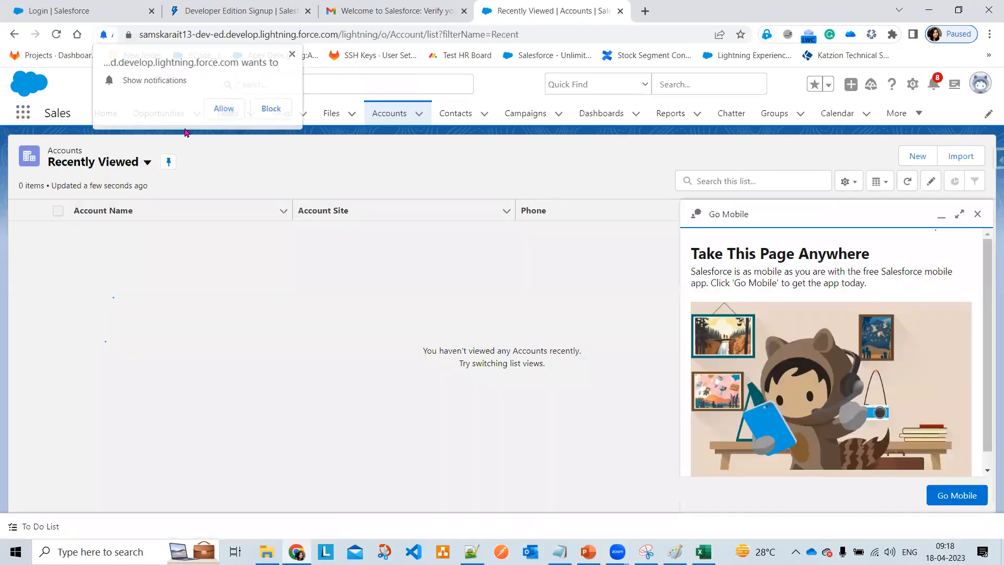
{"action": "left_click", "coordinate": [21, 118]}
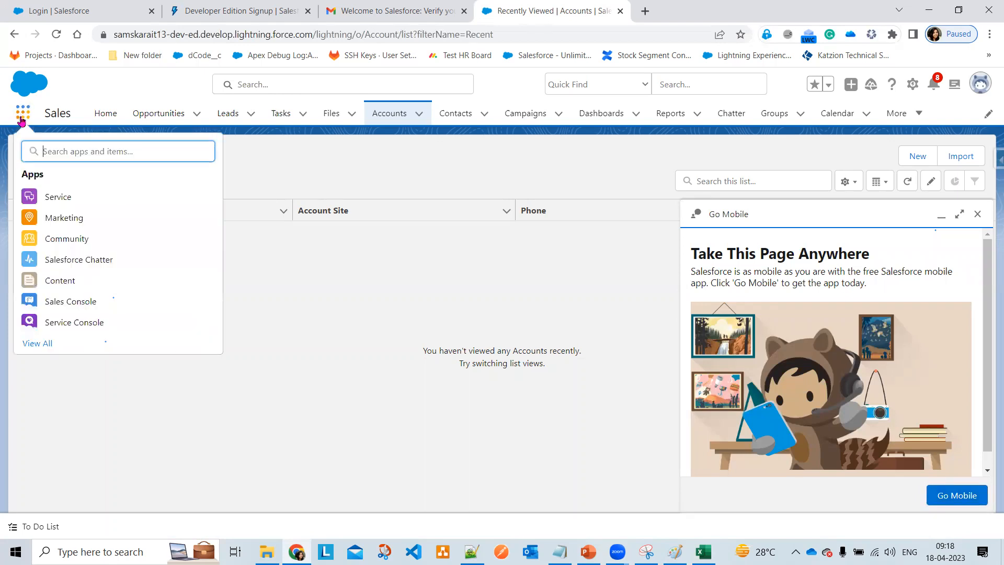
{"action": "left_click", "coordinate": [32, 344]}
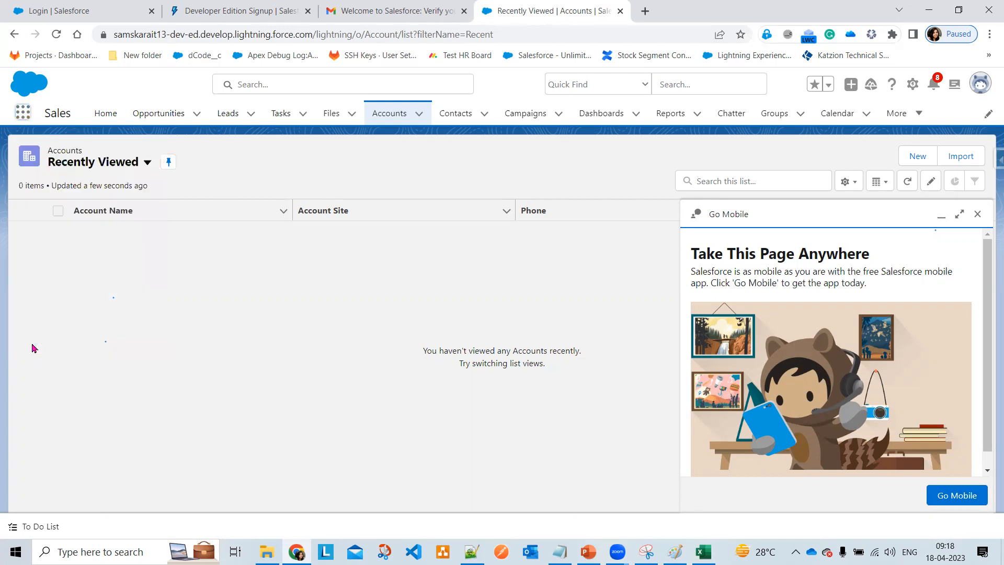
{"action": "scroll", "coordinate": [471, 361], "scroll_direction": "down", "scroll_amount": 10}
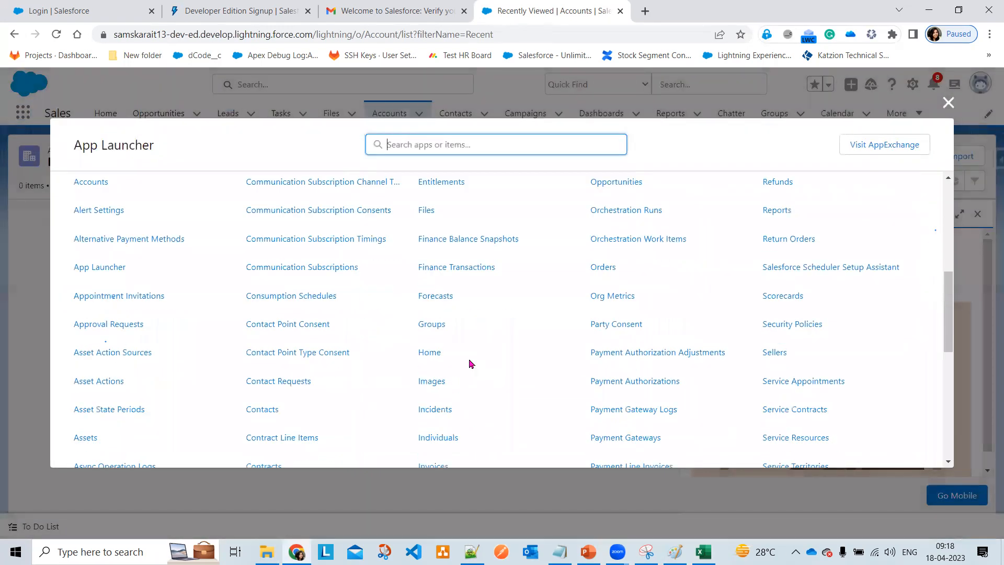
{"action": "scroll", "coordinate": [471, 363], "scroll_direction": "up", "scroll_amount": 1}
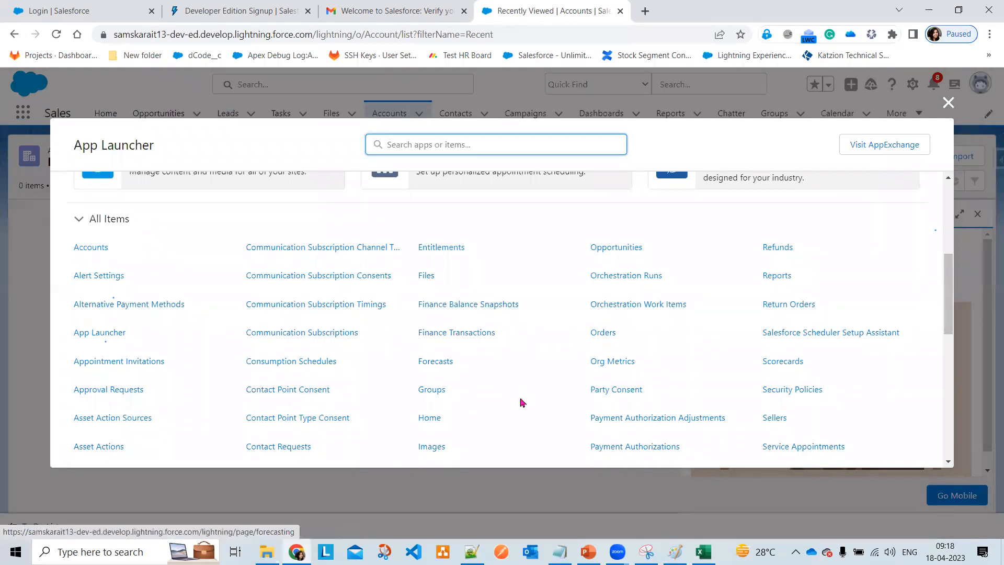
{"action": "scroll", "coordinate": [446, 329], "scroll_direction": "down", "scroll_amount": 1}
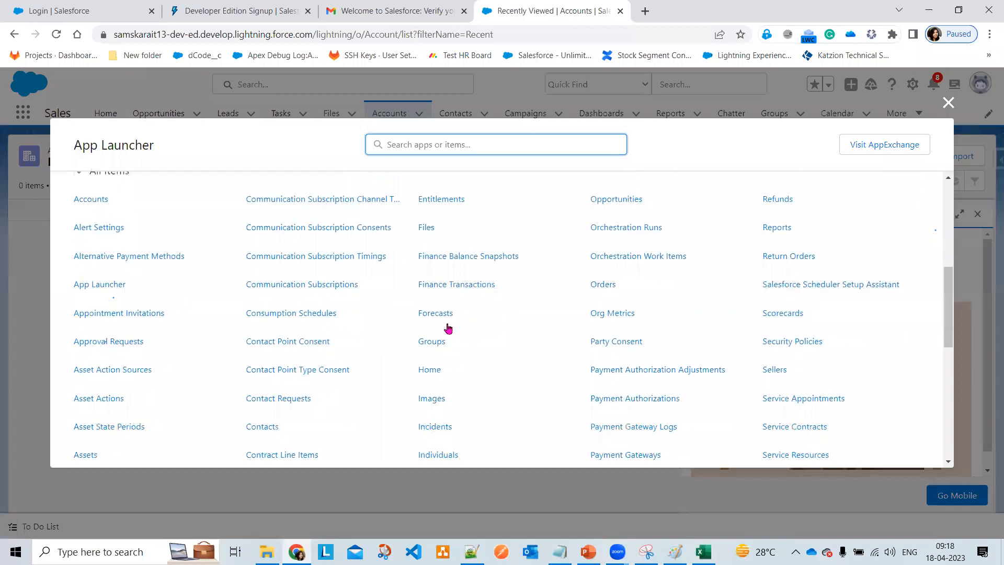
{"action": "scroll", "coordinate": [446, 330], "scroll_direction": "up", "scroll_amount": 3}
{"action": "scroll", "coordinate": [446, 330], "scroll_direction": "up", "scroll_amount": 2}
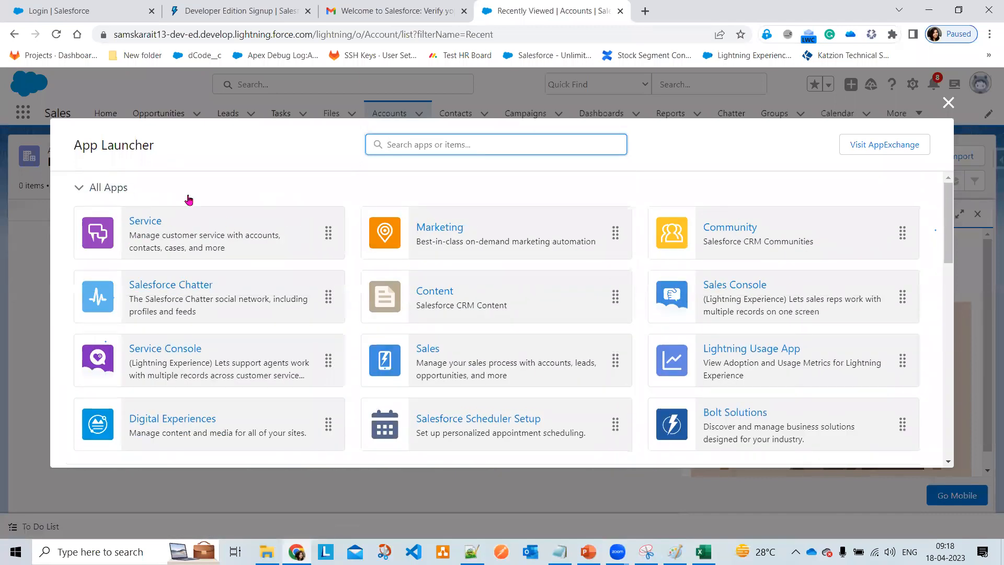
{"action": "left_click", "coordinate": [80, 186]}
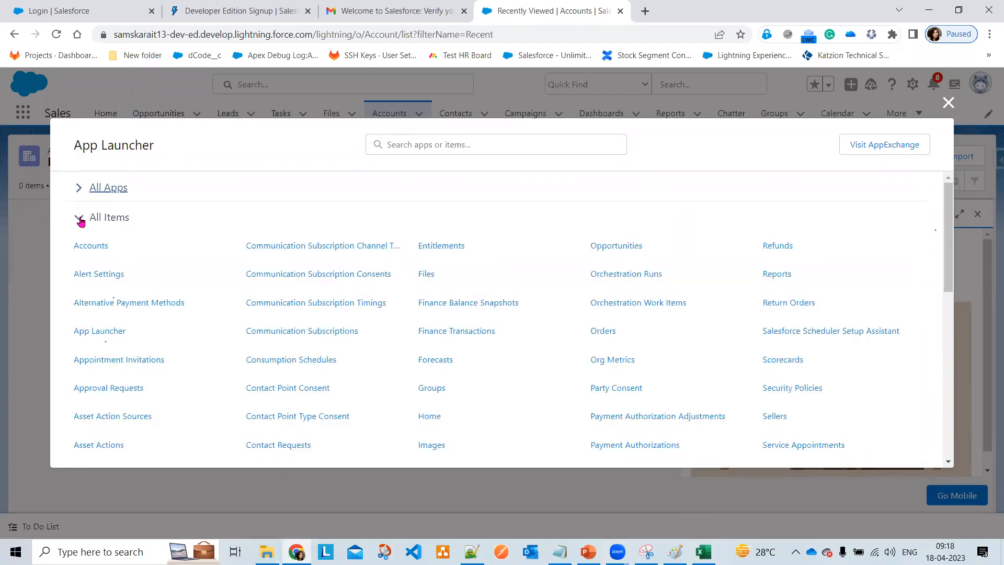
{"action": "left_click", "coordinate": [80, 217]}
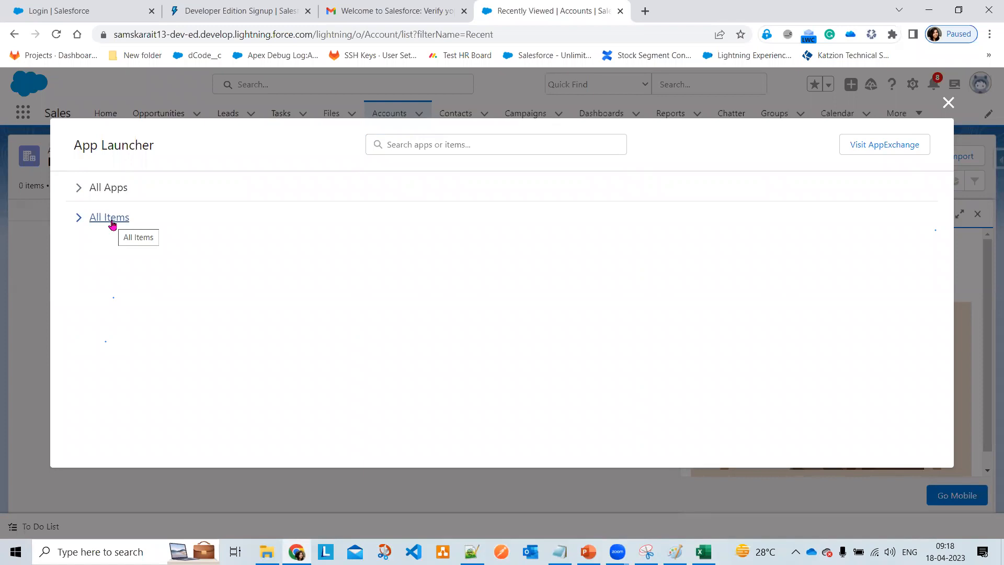
{"action": "left_click", "coordinate": [82, 189]}
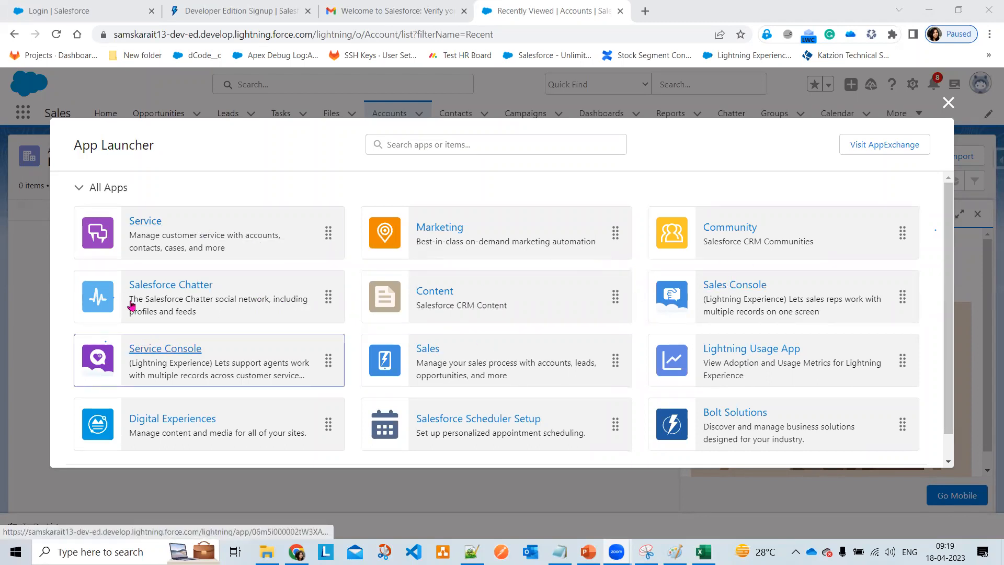
{"action": "left_click", "coordinate": [80, 188]}
{"action": "left_click", "coordinate": [80, 222]}
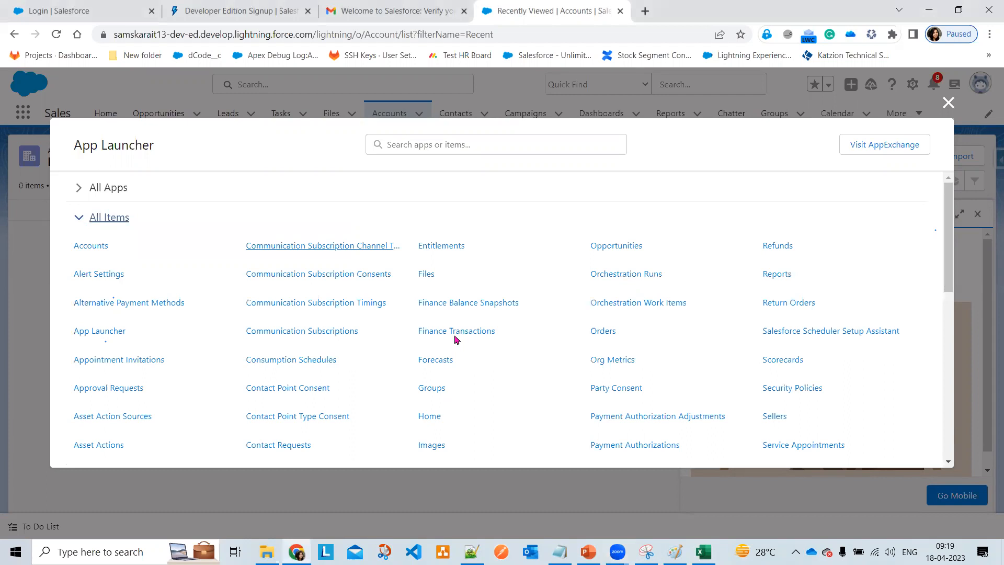
{"action": "left_click", "coordinate": [82, 248]}
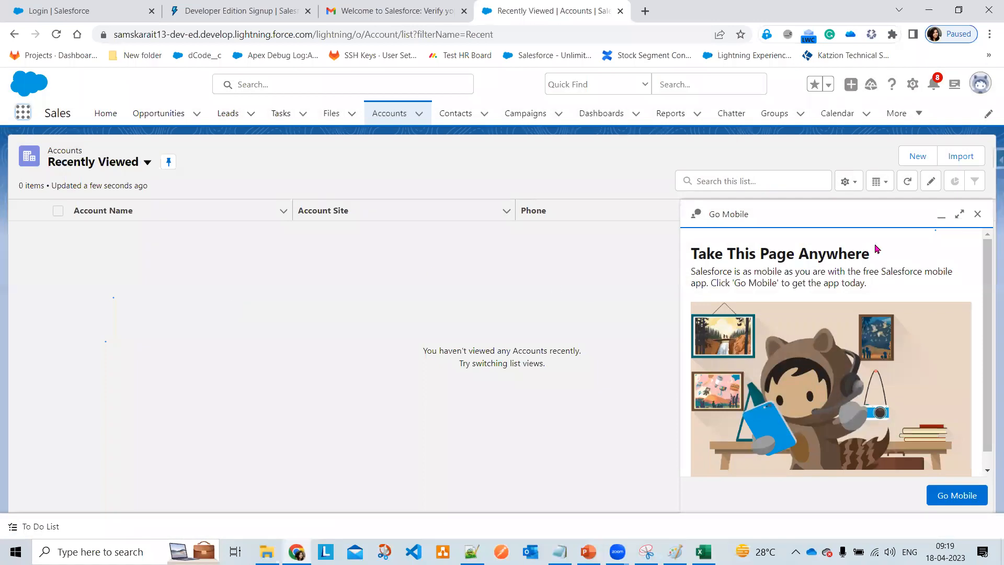
- Dismiss the Go Mobile panel, switch to the All Accounts list view, and start a new account
{"action": "left_click", "coordinate": [978, 214]}
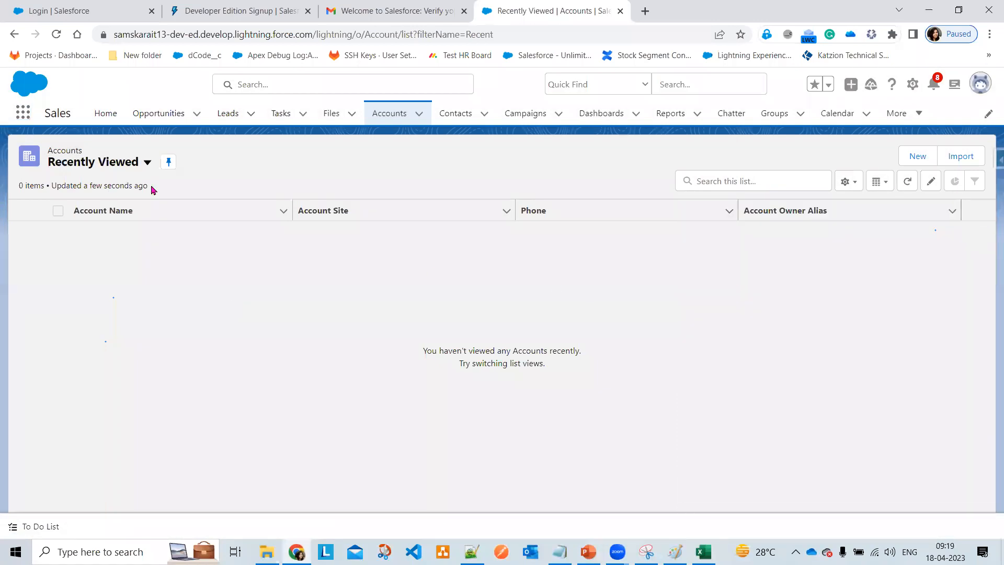
{"action": "left_click", "coordinate": [148, 163]}
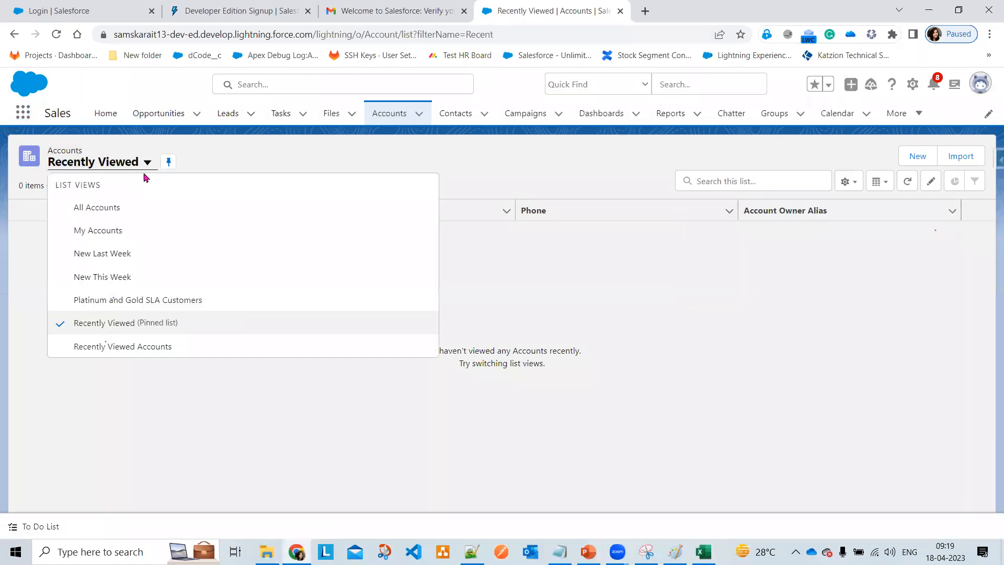
{"action": "left_click", "coordinate": [130, 216]}
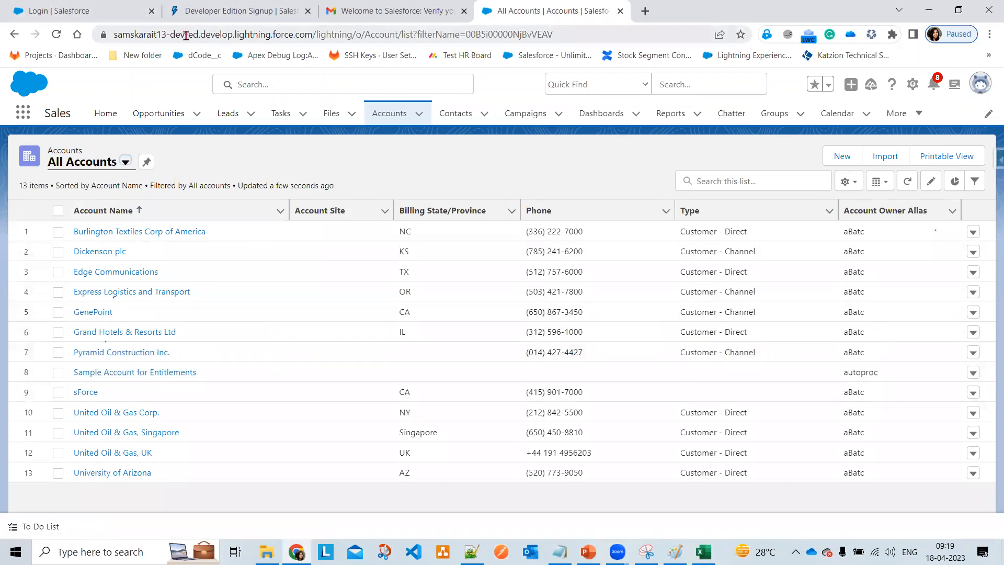
{"action": "left_click_drag", "start_coordinate": [251, 38], "coordinate": [114, 46]}
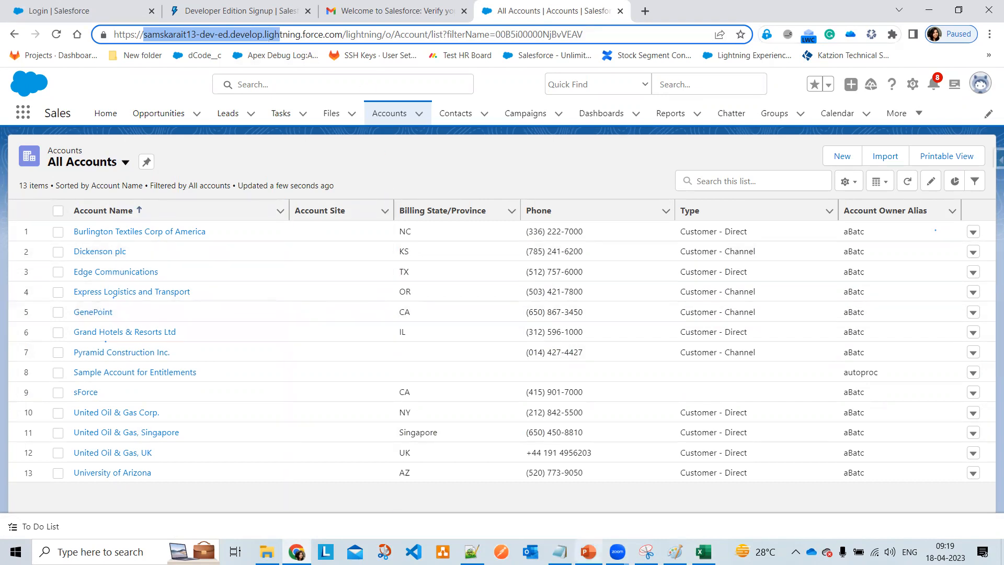
{"action": "left_click", "coordinate": [675, 552]}
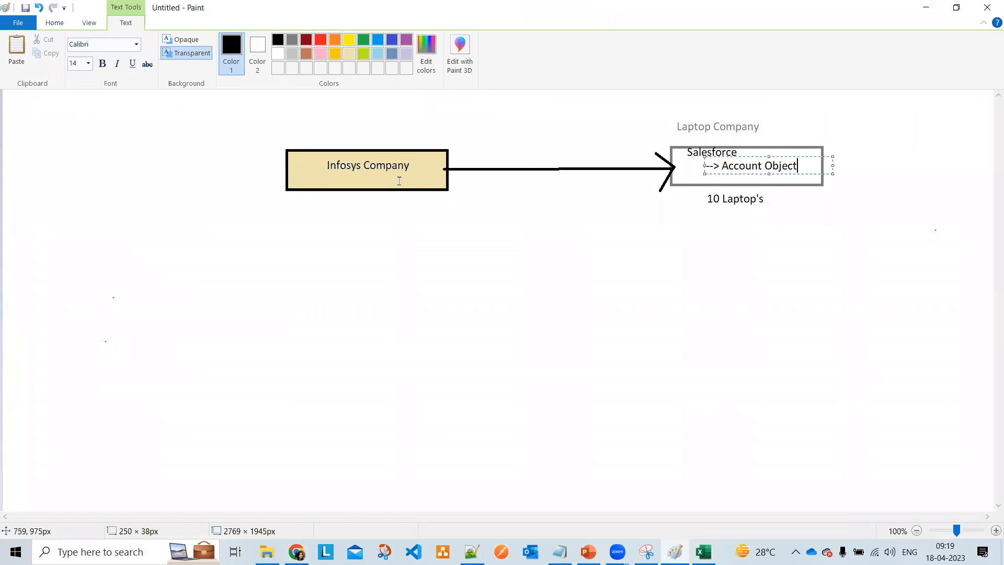
{"action": "key", "text": "alt+Tab"}
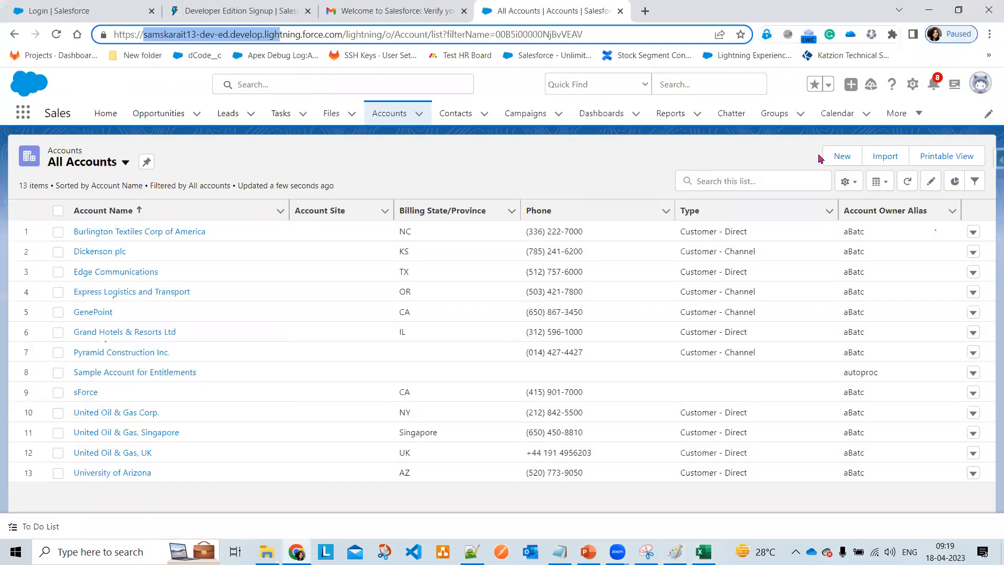
{"action": "left_click", "coordinate": [843, 156]}
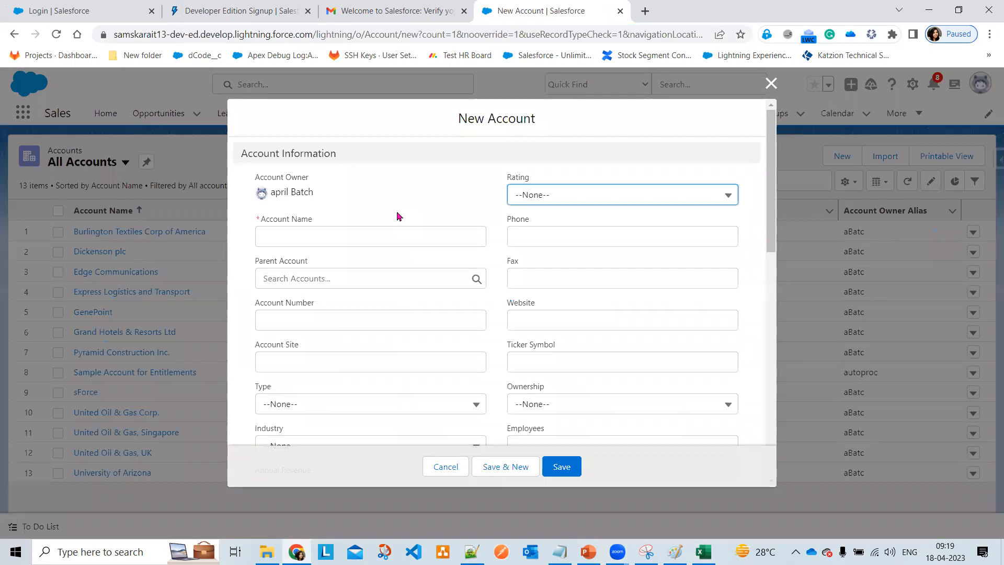
- Close and reopen the New Account form, then bring up the Notepad++ notes file 'new 109'
{"action": "left_click", "coordinate": [770, 83]}
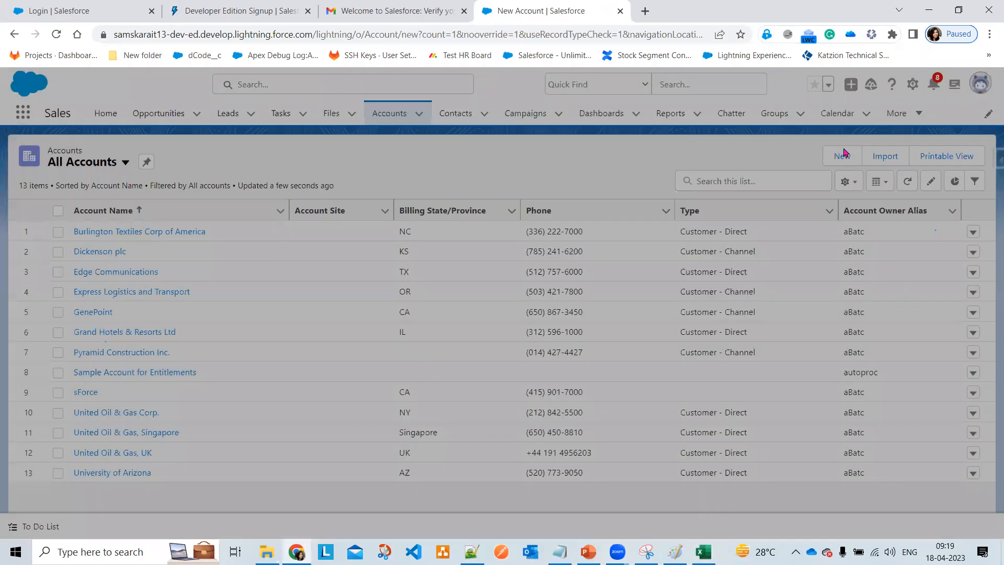
{"action": "left_click", "coordinate": [844, 156]}
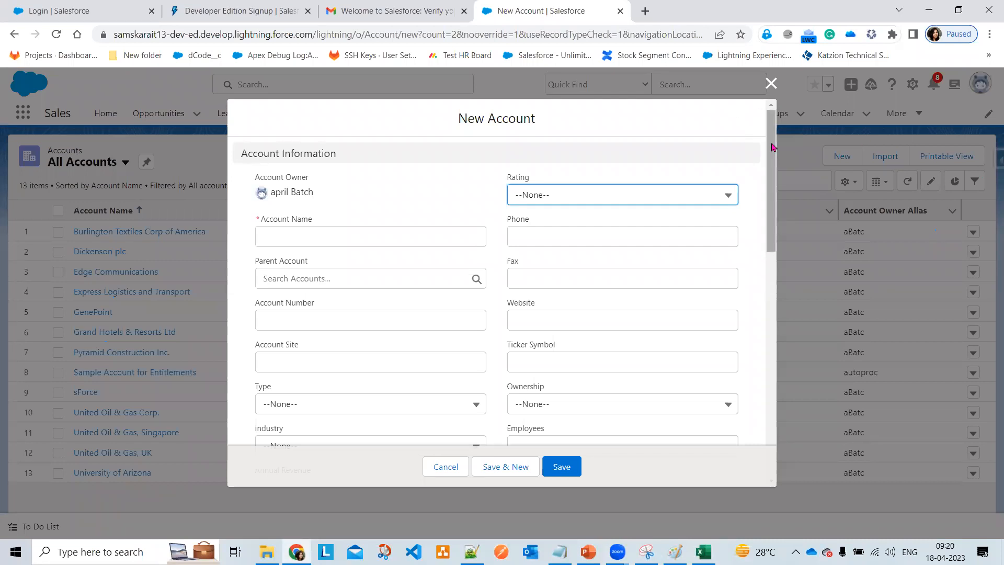
{"action": "left_click", "coordinate": [472, 552]}
{"action": "scroll", "coordinate": [401, 387], "scroll_direction": "down", "scroll_amount": 4}
- Below Product, add the lines 'New Account' and 'Account Information'
{"action": "left_click", "coordinate": [180, 456]}
{"action": "key", "text": "Return"}
{"action": "key", "text": "Return"}
{"action": "key", "text": "Return"}
{"action": "key", "text": "Return"}
{"action": "key", "text": "Return"}
{"action": "key", "text": "Return"}
{"action": "key", "text": "Return"}
{"action": "key", "text": "Return"}
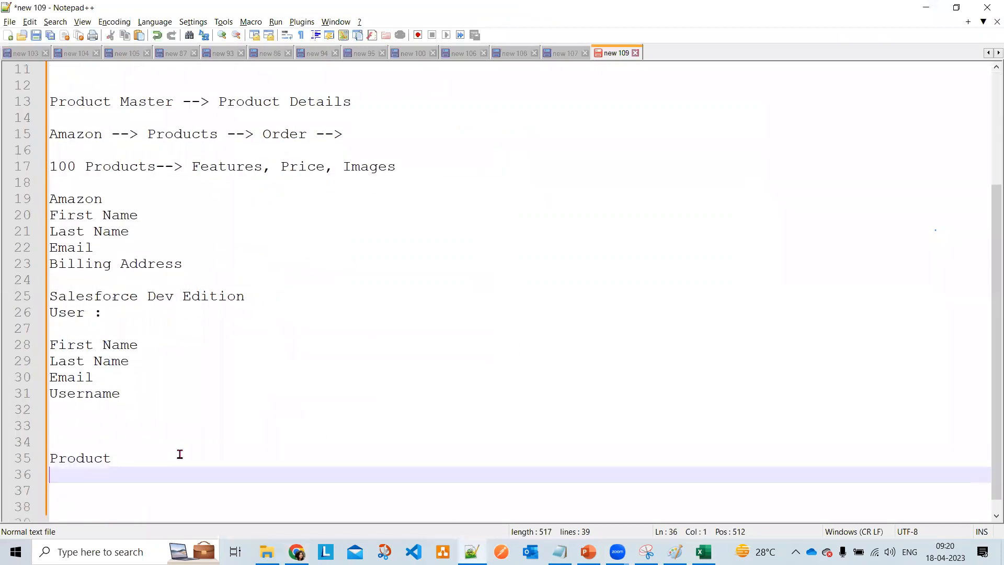
{"action": "key", "text": "Return"}
{"action": "key", "text": "Return"}
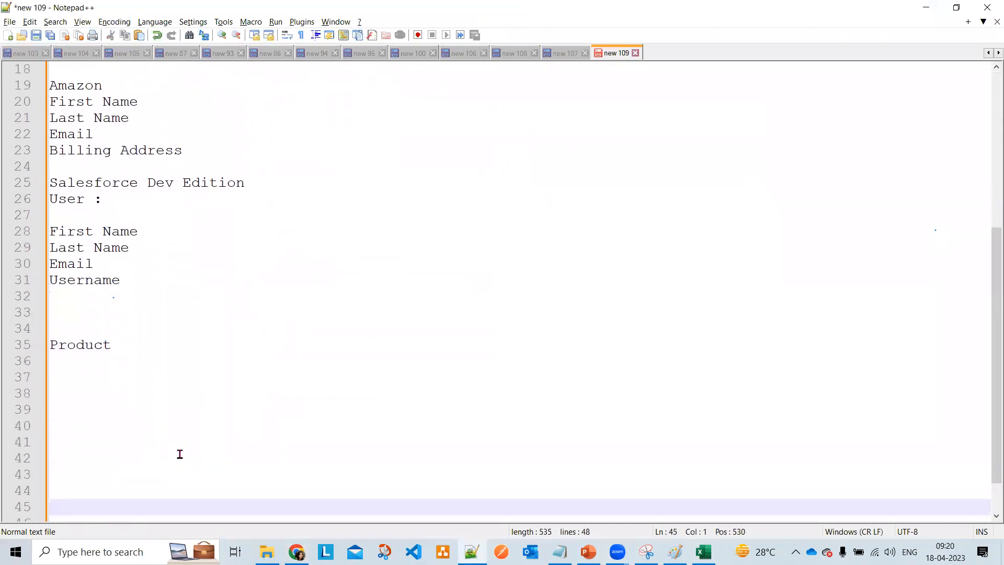
{"action": "key", "text": "Up"}
{"action": "key", "text": "Up"}
{"action": "key", "text": "Up"}
{"action": "key", "text": "Up"}
{"action": "key", "text": "Up"}
{"action": "key", "text": "Up"}
{"action": "key", "text": "Up"}
{"action": "key", "text": "Up"}
{"action": "type", "text": "New Account"}
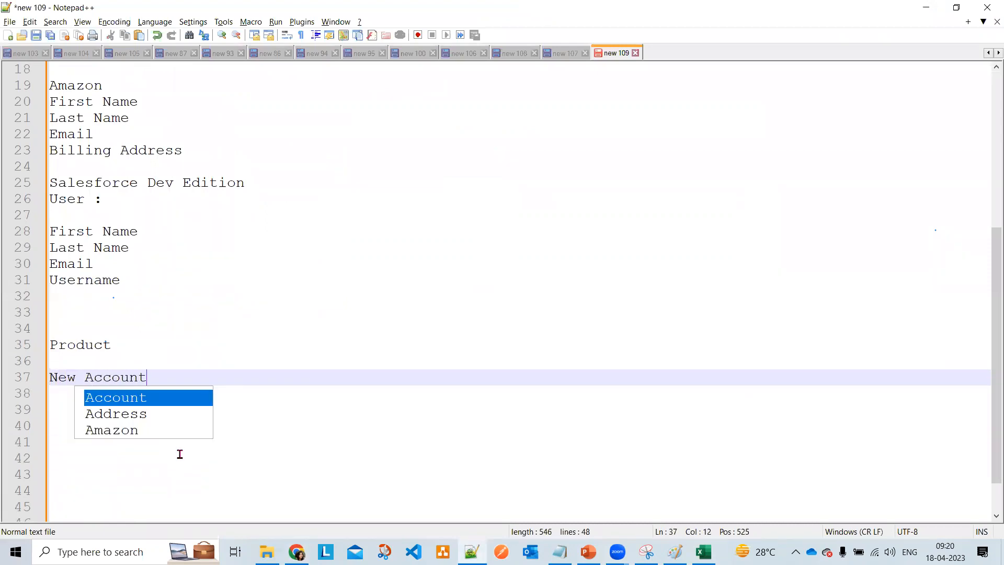
{"action": "key", "text": "Escape"}
{"action": "key", "text": "Return"}
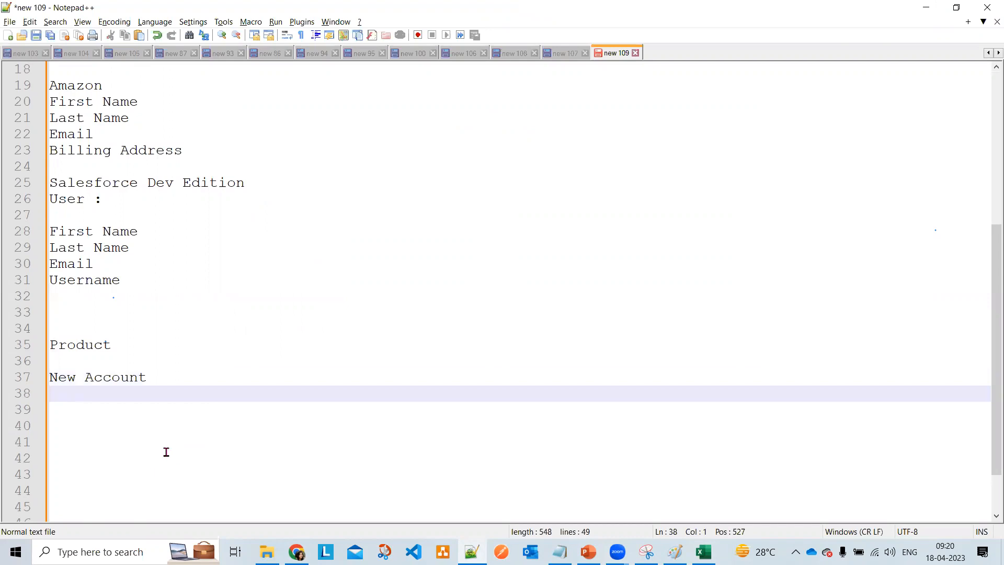
{"action": "type", "text": "Accou"}
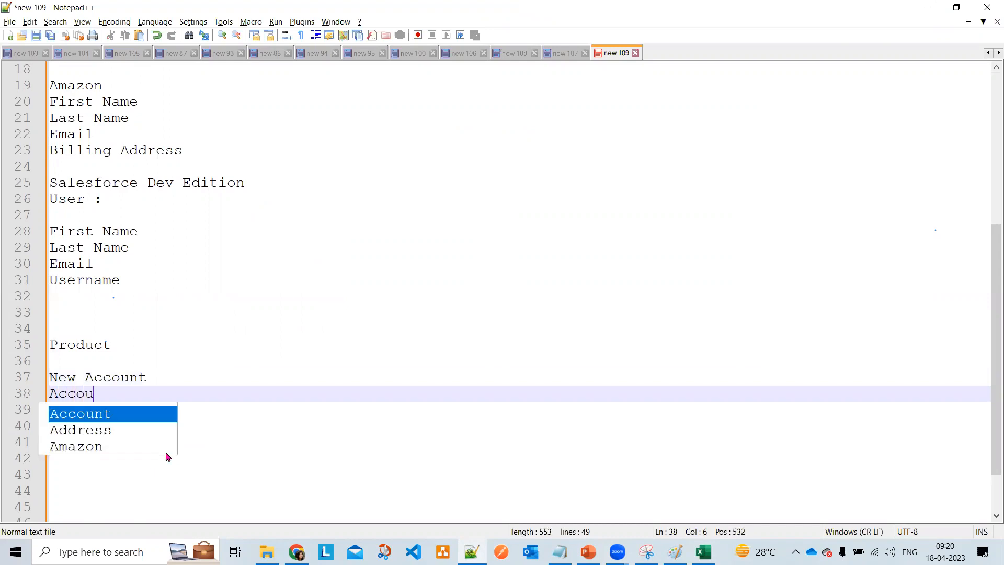
{"action": "type", "text": "nt In"}
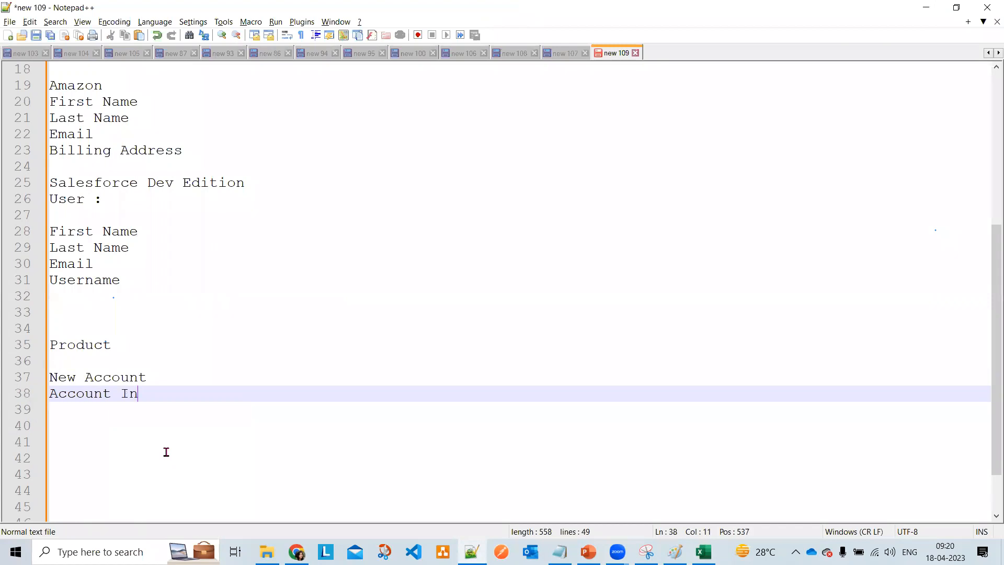
{"action": "type", "text": "formation"}
{"action": "key", "text": "Return"}
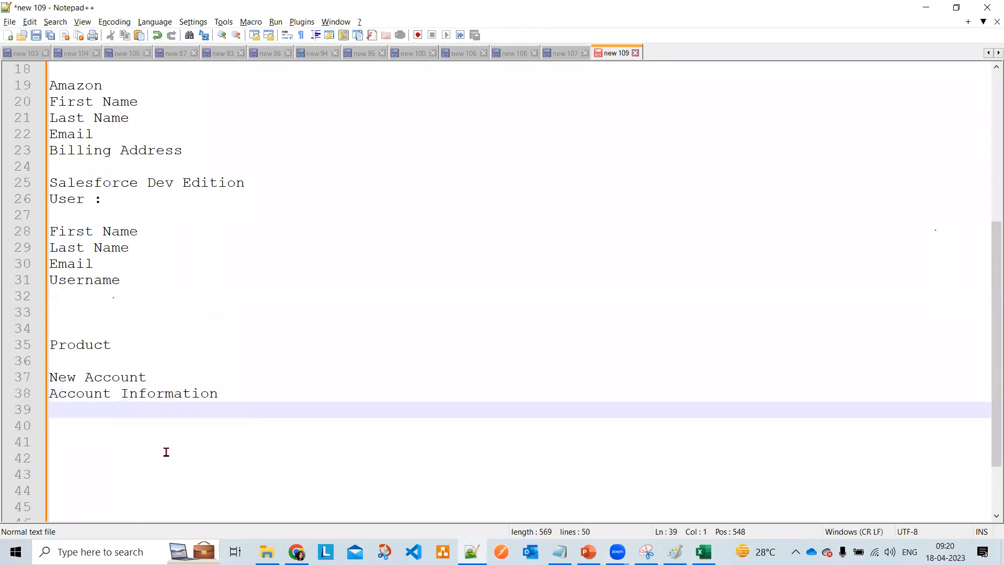
- Add 'Address Information', 'Additional Information' and 'Description' lines, and append '-->' after New Account
{"action": "type", "text": "Ad"}
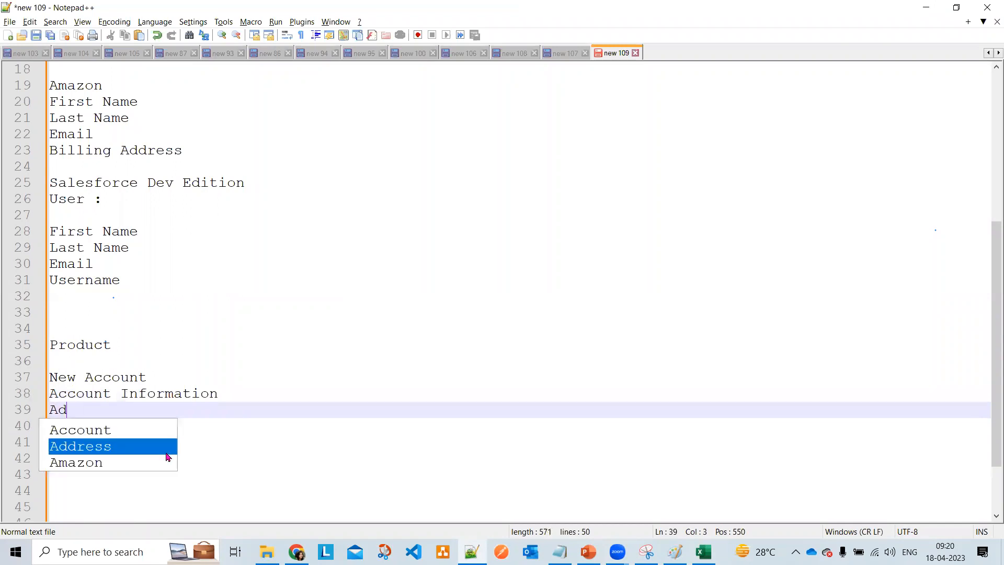
{"action": "type", "text": "dress In"}
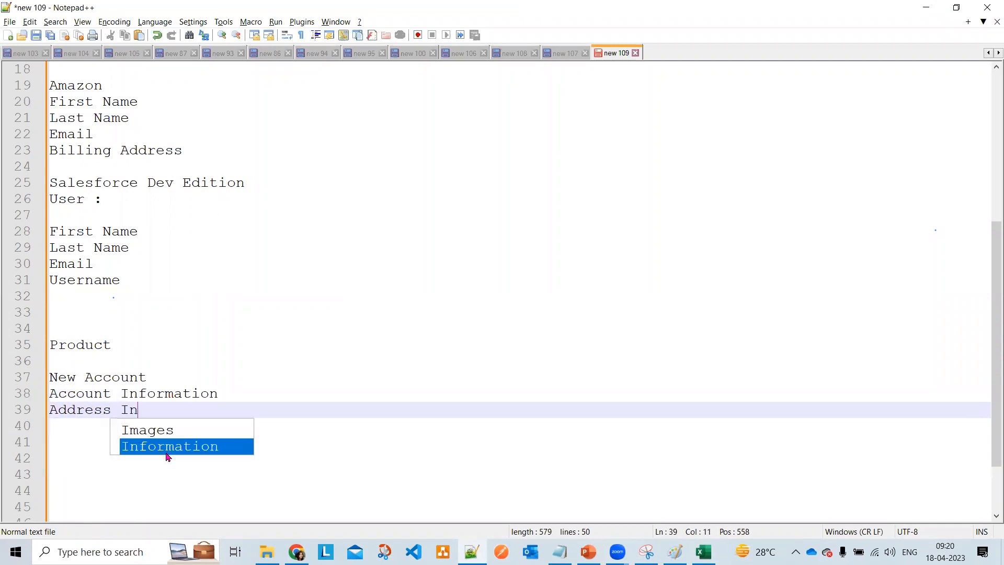
{"action": "type", "text": "formation"}
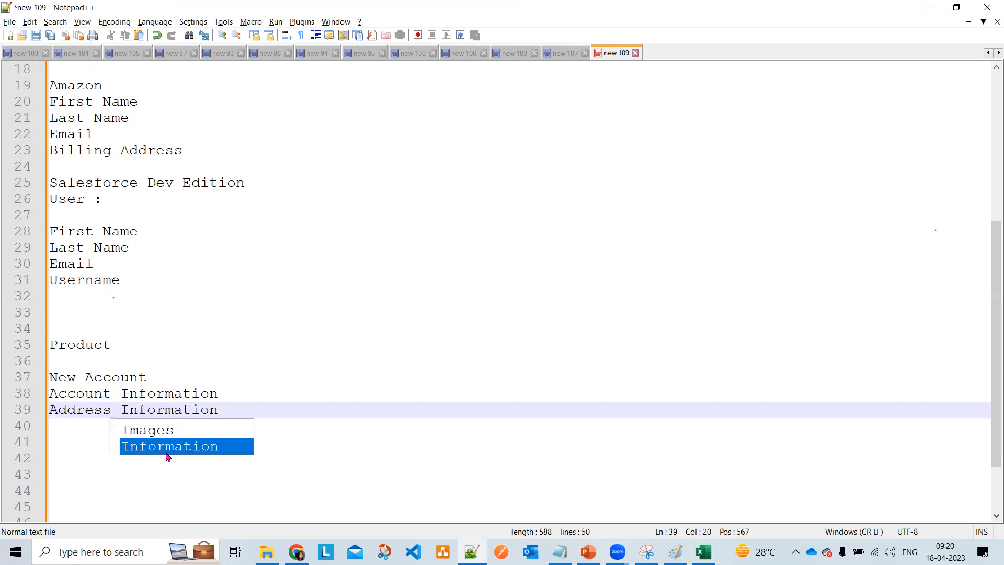
{"action": "key", "text": "Escape"}
{"action": "key", "text": "Return"}
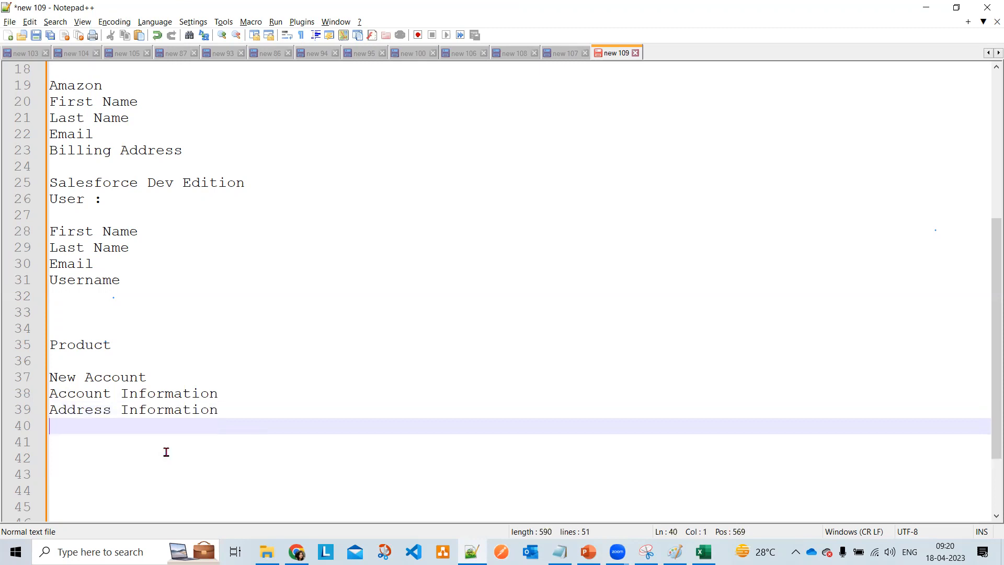
{"action": "type", "text": "Additio"}
{"action": "key", "text": "BackSpace"}
{"action": "key", "text": "BackSpace"}
{"action": "type", "text": "ional "}
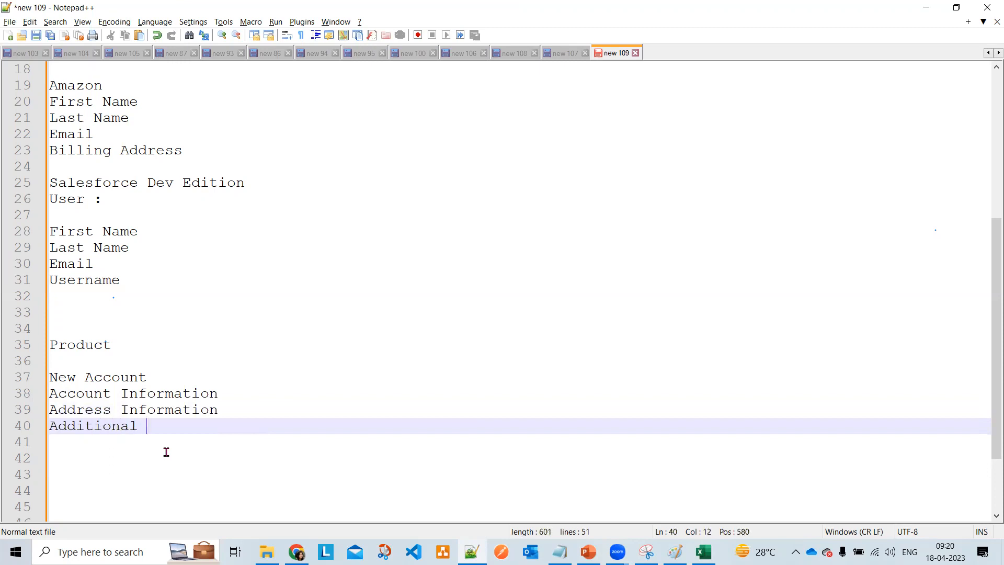
{"action": "type", "text": "Information"}
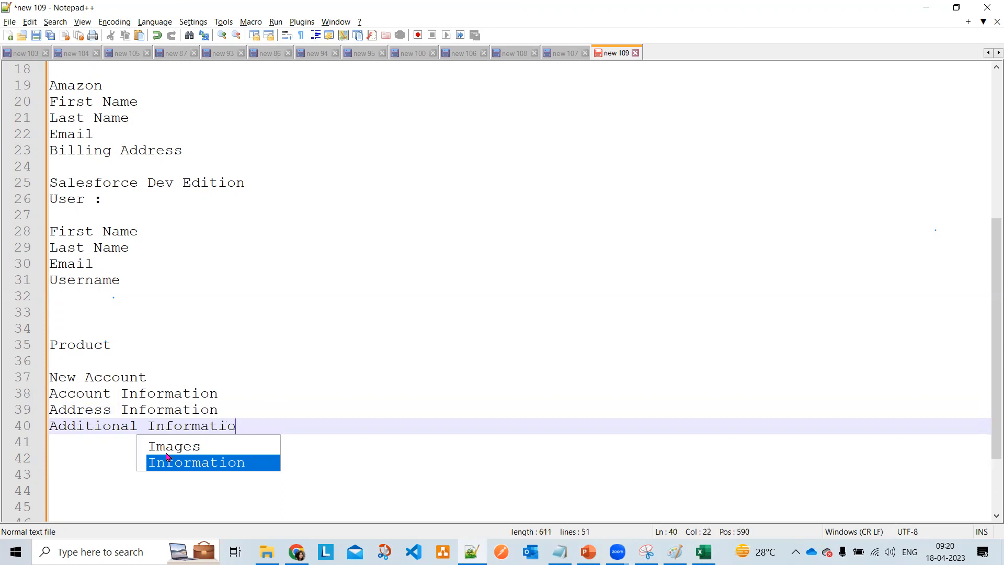
{"action": "key", "text": "Return"}
{"action": "key", "text": "Return"}
{"action": "type", "text": "De"}
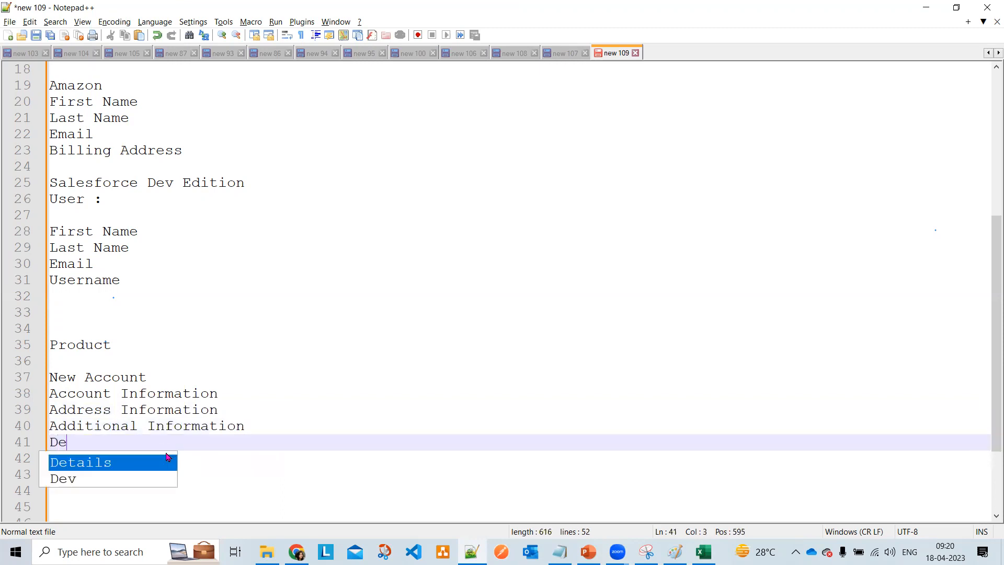
{"action": "type", "text": "scription"}
{"action": "left_click", "coordinate": [170, 372]}
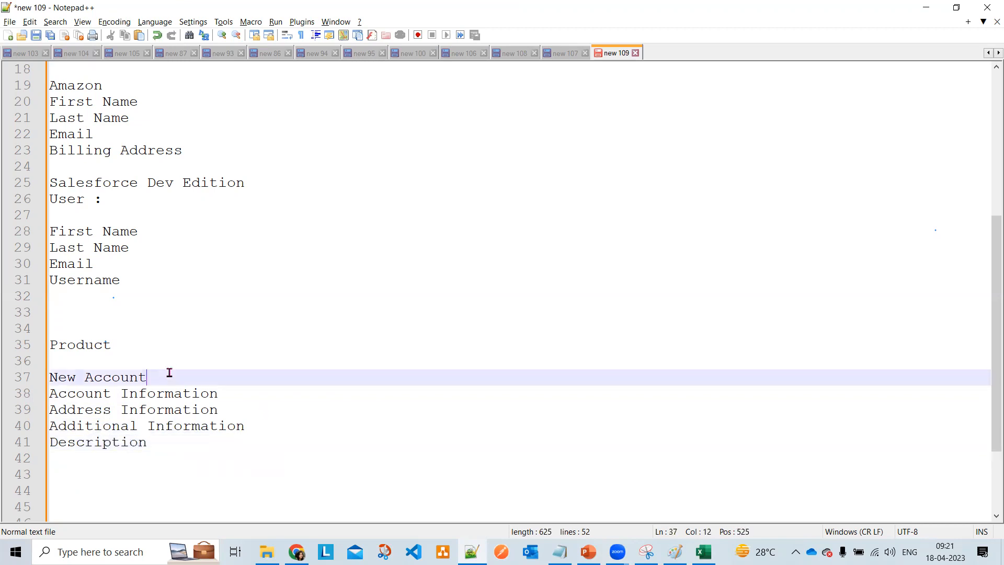
{"action": "type", "text": "-->"}
{"action": "left_click", "coordinate": [162, 443]}
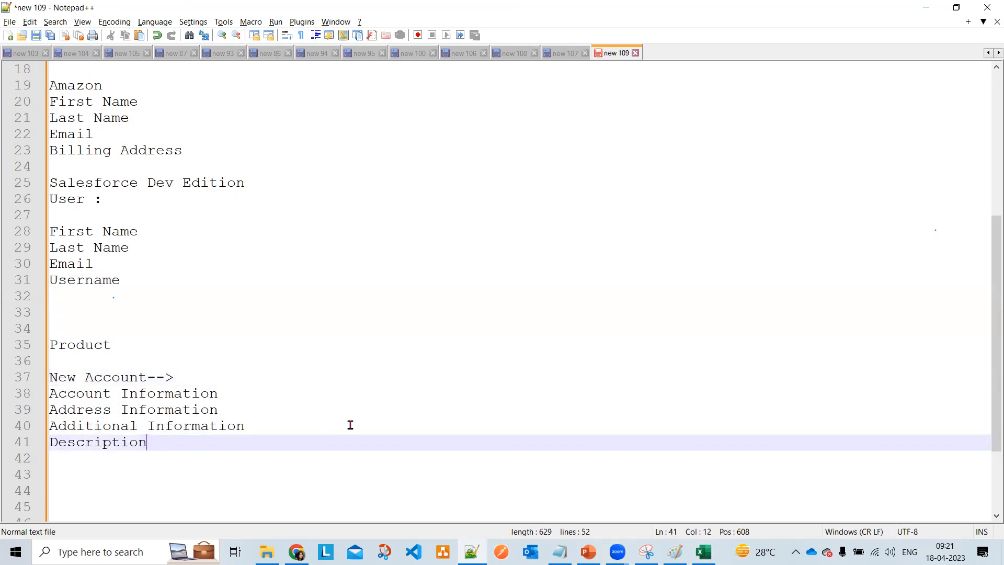
- Walk through the New Account form's section headings, then close the form
{"action": "key", "text": "alt+Tab"}
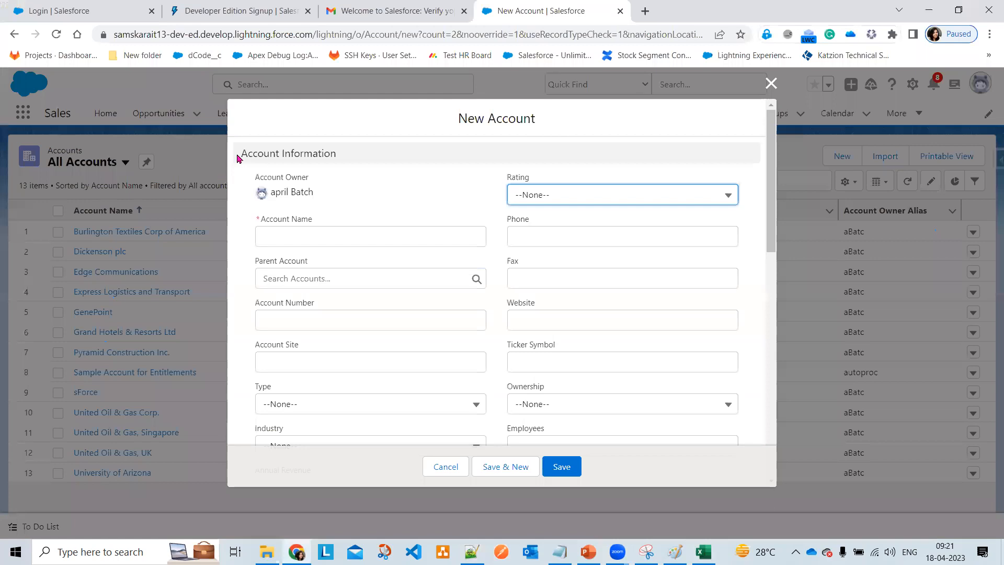
{"action": "left_click_drag", "start_coordinate": [239, 157], "coordinate": [347, 165]}
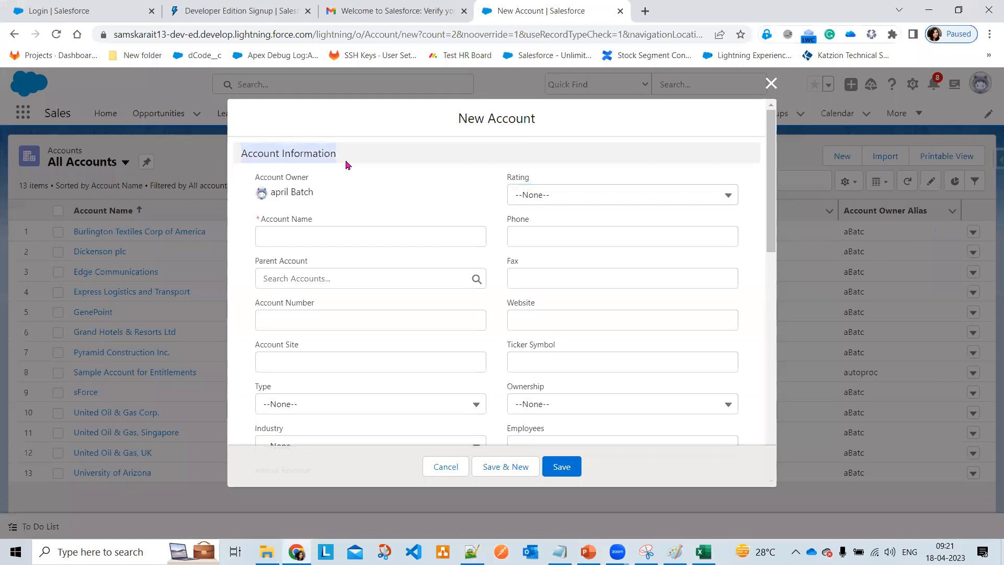
{"action": "scroll", "coordinate": [399, 347], "scroll_direction": "down", "scroll_amount": 6}
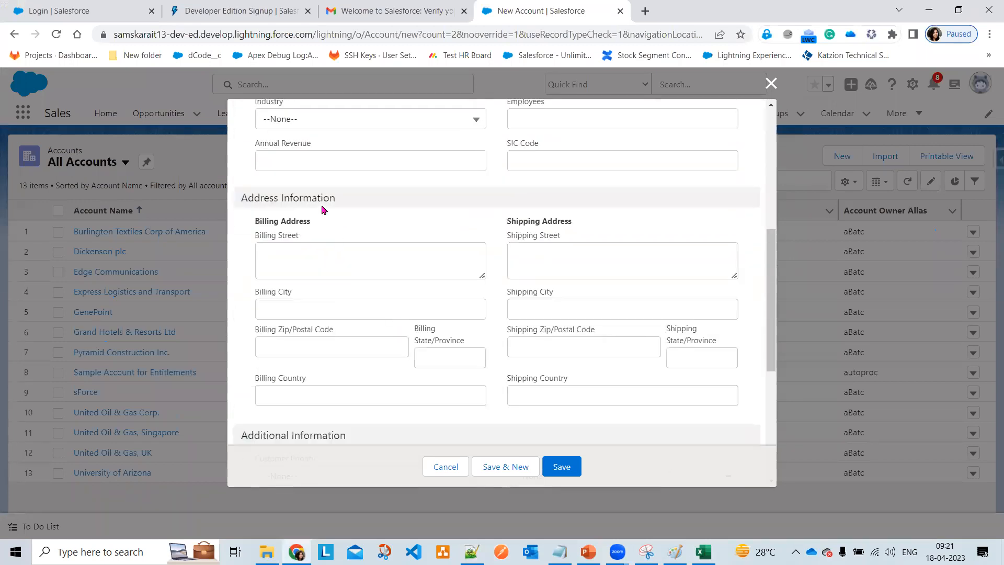
{"action": "left_click_drag", "start_coordinate": [347, 202], "coordinate": [242, 197]}
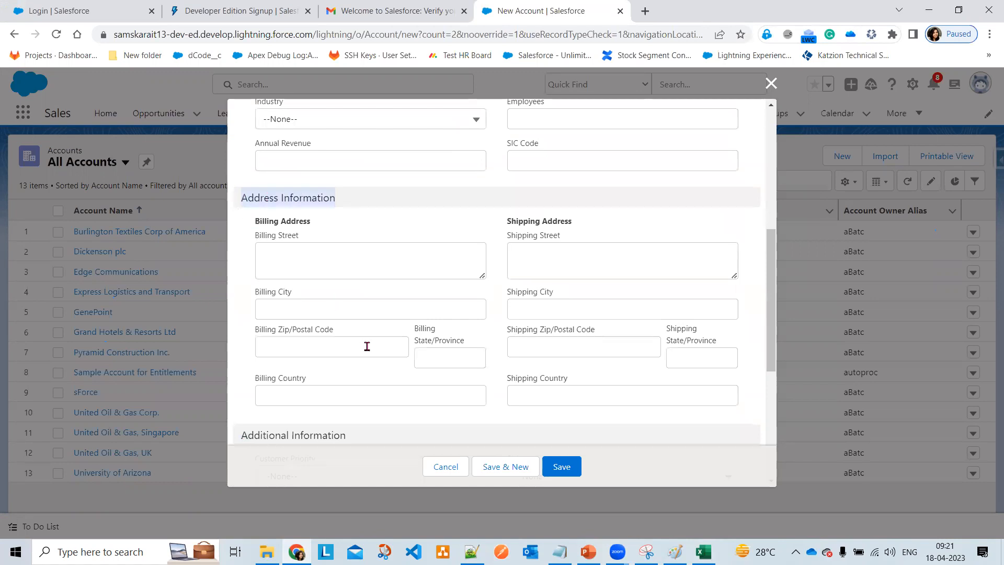
{"action": "scroll", "coordinate": [367, 346], "scroll_direction": "down", "scroll_amount": 4}
{"action": "left_click_drag", "start_coordinate": [354, 243], "coordinate": [236, 243]}
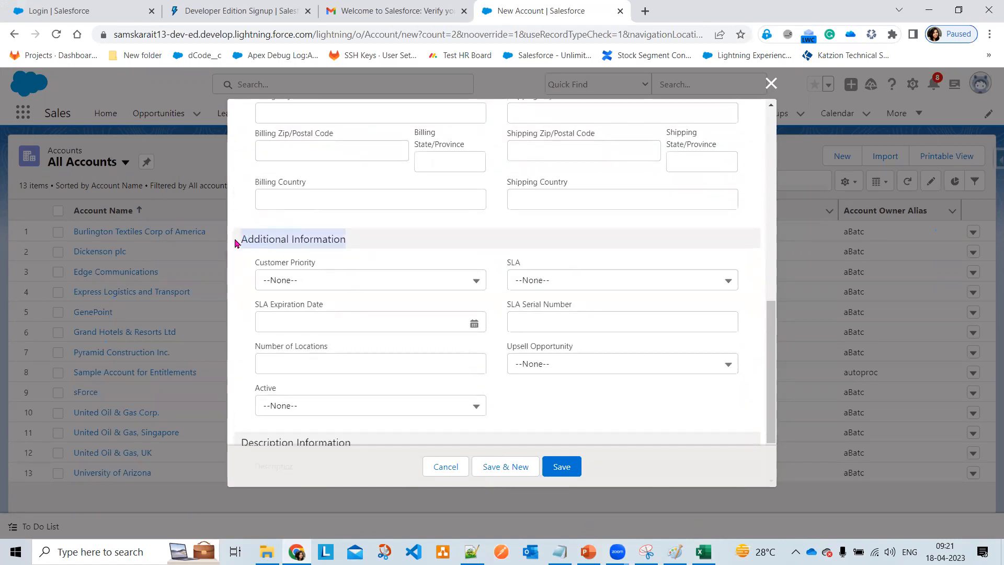
{"action": "scroll", "coordinate": [350, 357], "scroll_direction": "down", "scroll_amount": 2}
{"action": "left_click_drag", "start_coordinate": [357, 356], "coordinate": [230, 356]}
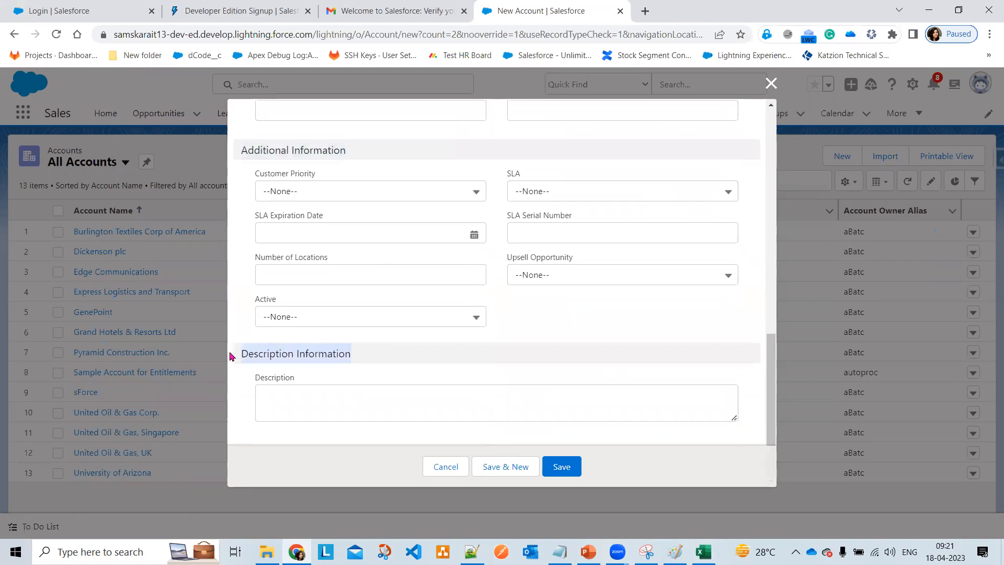
{"action": "scroll", "coordinate": [454, 376], "scroll_direction": "up", "scroll_amount": 10}
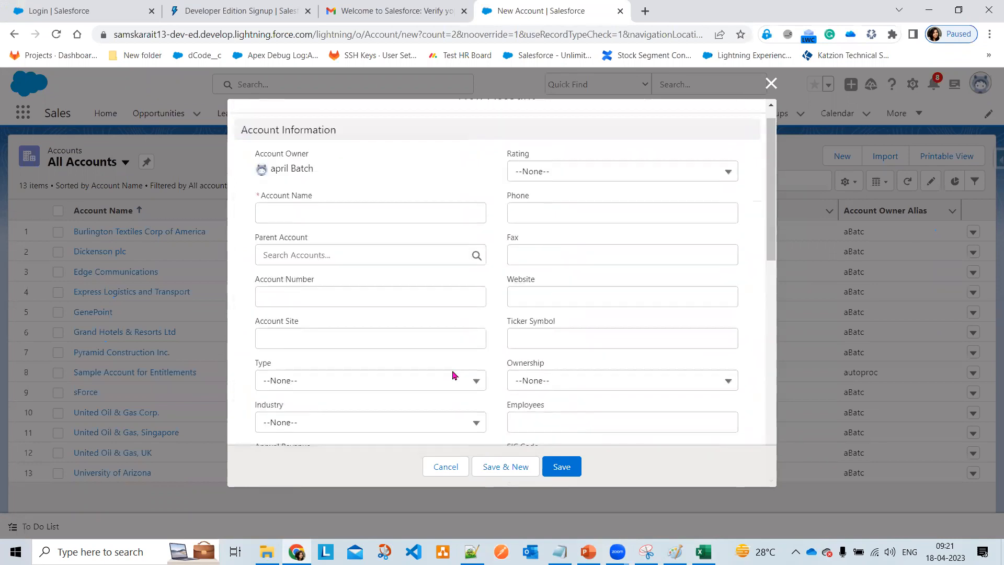
{"action": "scroll", "coordinate": [454, 375], "scroll_direction": "up", "scroll_amount": 1}
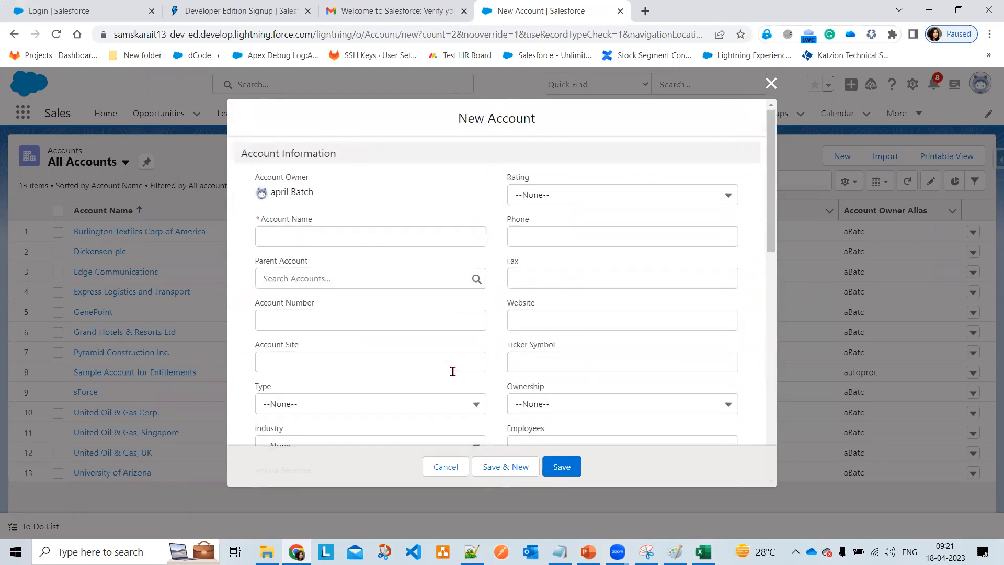
{"action": "left_click", "coordinate": [771, 82]}
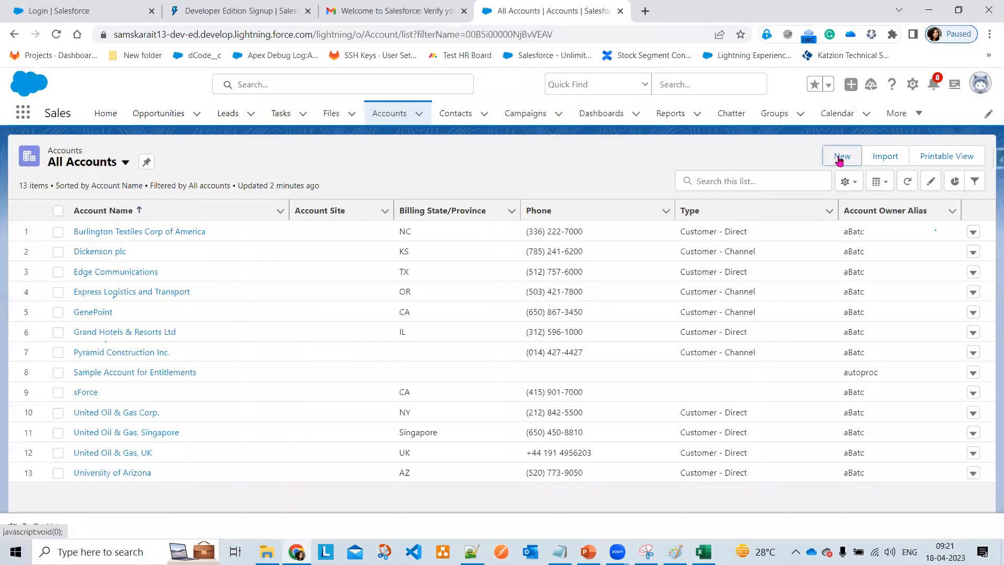
- Open a blank New Account form and scroll down to its Address Information section
{"action": "left_click", "coordinate": [840, 158]}
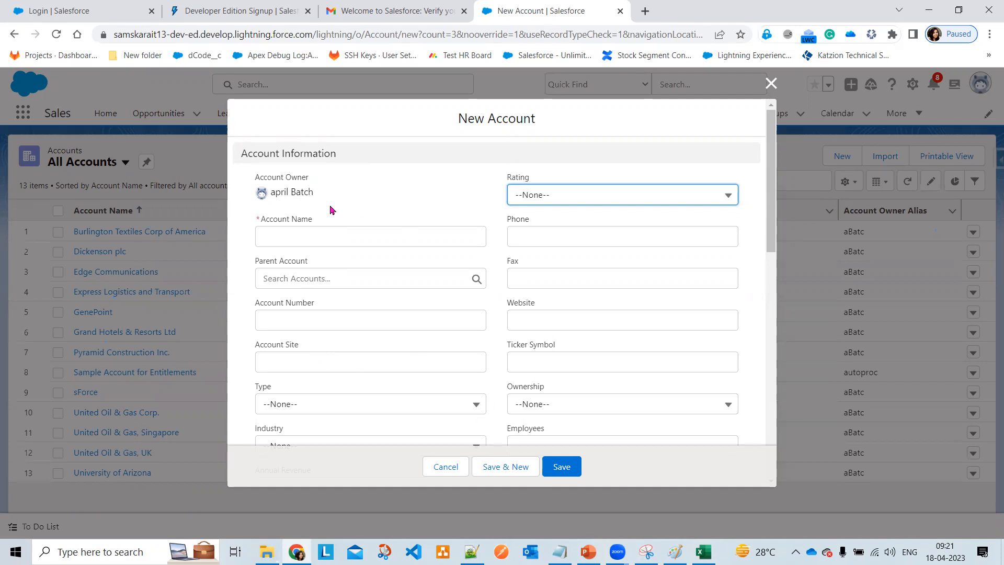
{"action": "scroll", "coordinate": [351, 260], "scroll_direction": "down", "scroll_amount": 4}
{"action": "scroll", "coordinate": [352, 260], "scroll_direction": "up", "scroll_amount": 4}
{"action": "scroll", "coordinate": [395, 256], "scroll_direction": "down", "scroll_amount": 6}
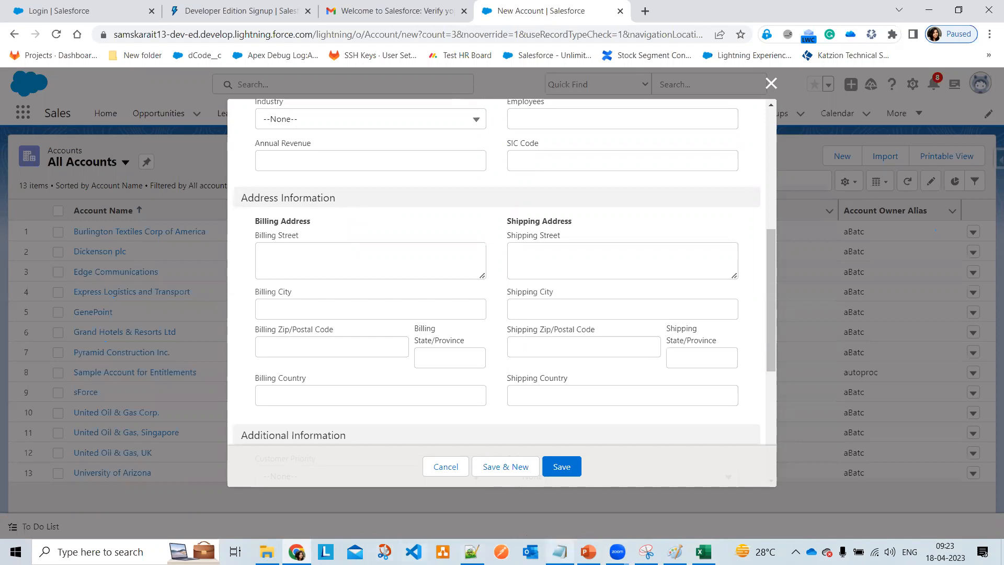
- Add 'Billing Address' and 'Shipping Address' lines below Description in the notes
{"action": "left_click", "coordinate": [472, 552]}
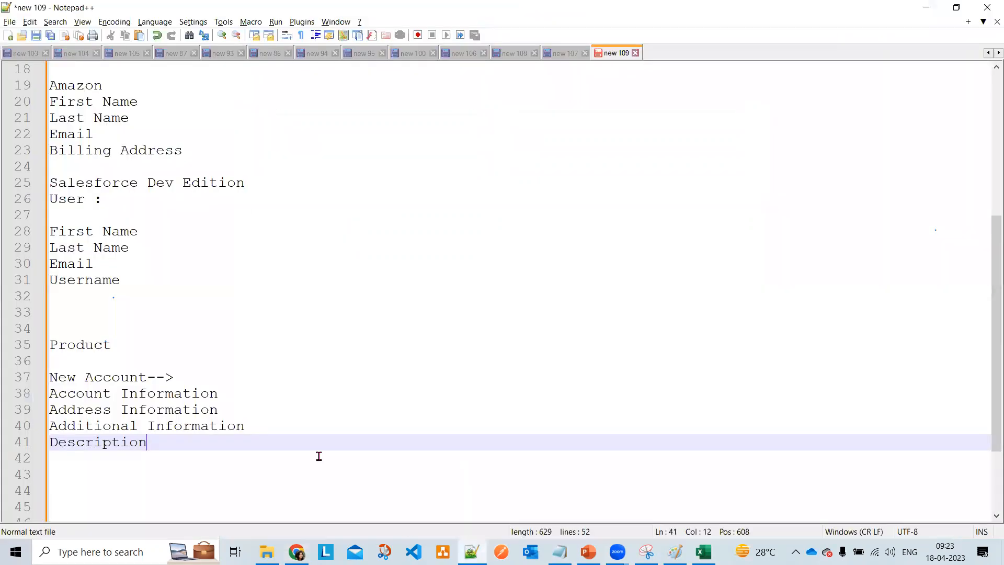
{"action": "key", "text": "Return"}
{"action": "key", "text": "Return"}
{"action": "key", "text": "Return"}
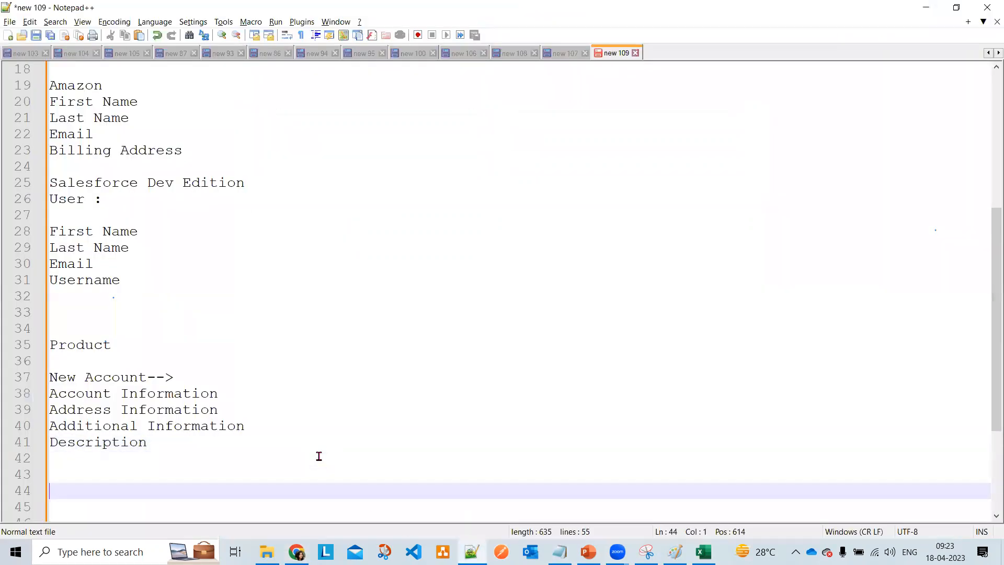
{"action": "type", "text": "Billing Add"}
{"action": "key", "text": "Down"}
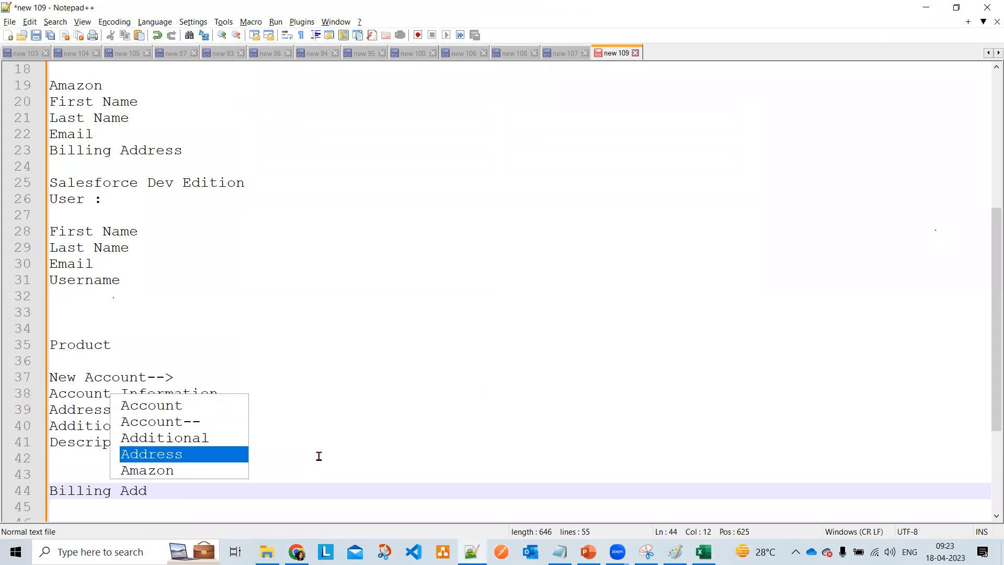
{"action": "key", "text": "Return"}
{"action": "key", "text": "Return"}
{"action": "type", "text": "Shi"}
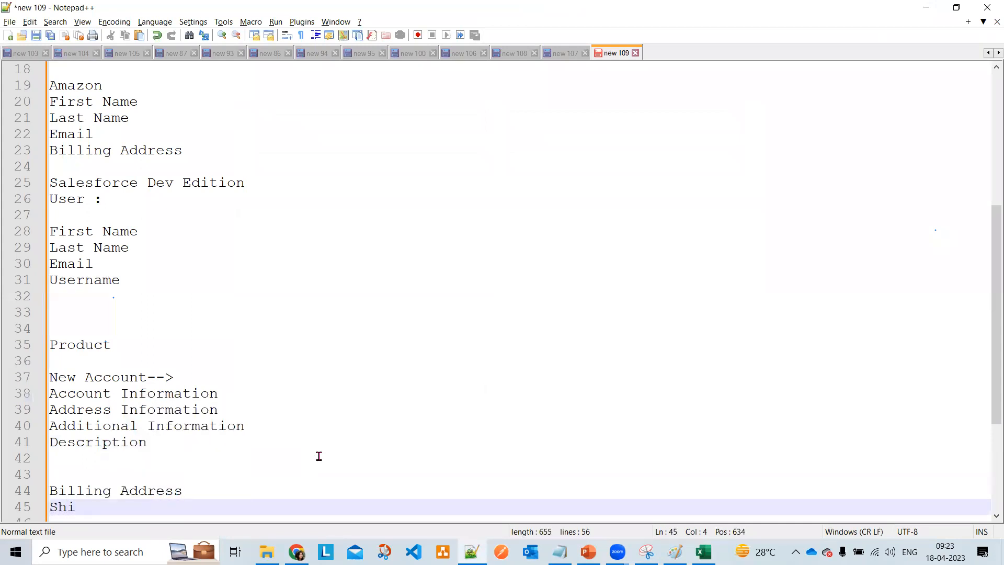
{"action": "type", "text": "pping Address"}
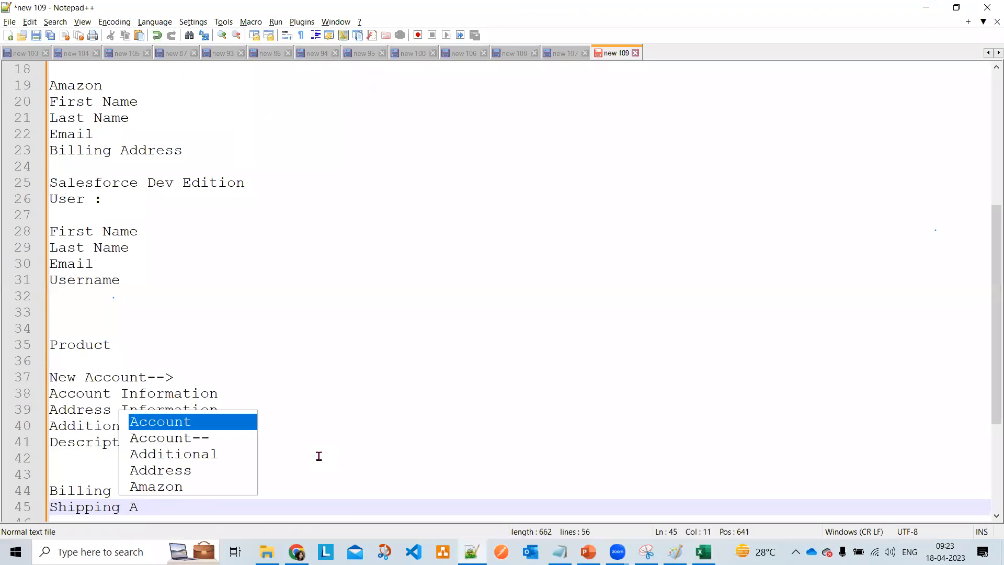
{"action": "key", "text": "Return"}
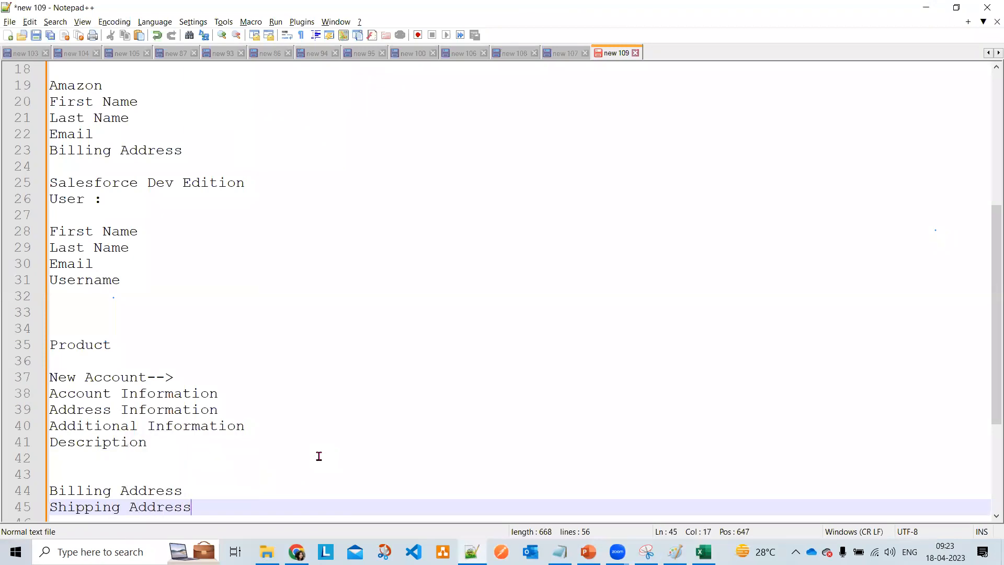
{"action": "scroll", "coordinate": [319, 456], "scroll_direction": "down", "scroll_amount": 4}
{"action": "left_click", "coordinate": [259, 319]}
{"action": "left_click", "coordinate": [247, 329]}
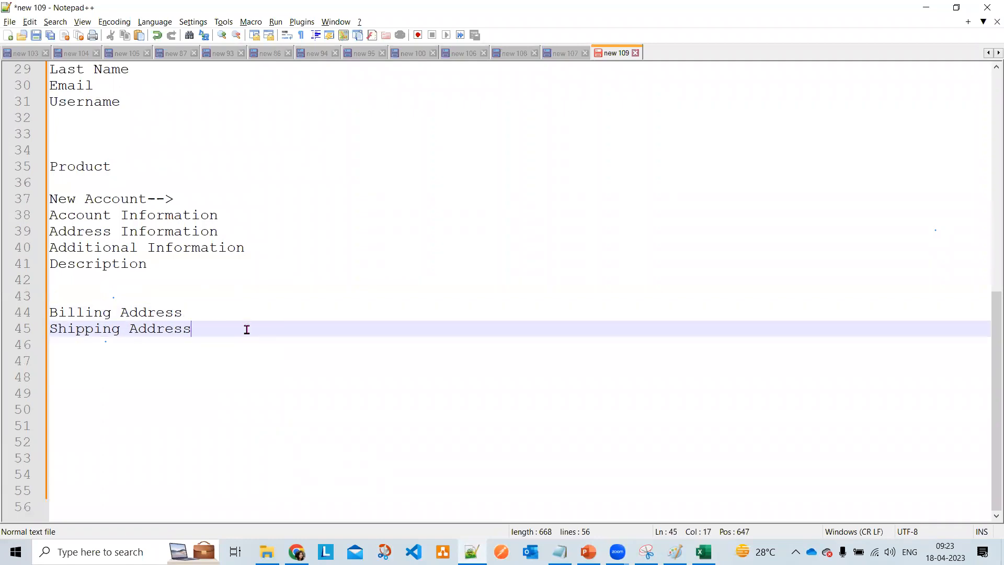
- Start a new 'Gift -->' heading below Shipping Address
{"action": "key", "text": "Return"}
{"action": "key", "text": "Return"}
{"action": "key", "text": "Return"}
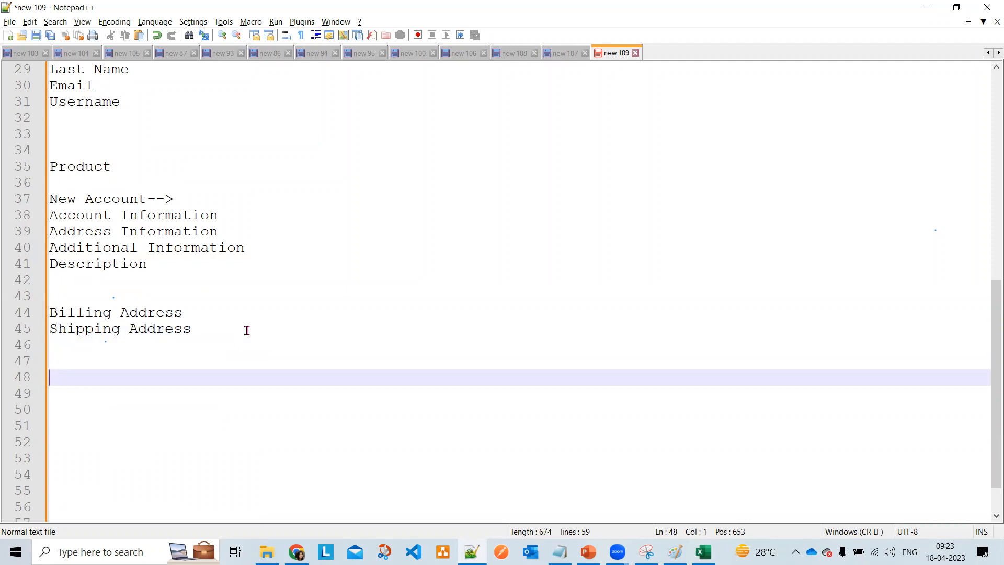
{"action": "type", "text": "Gify"}
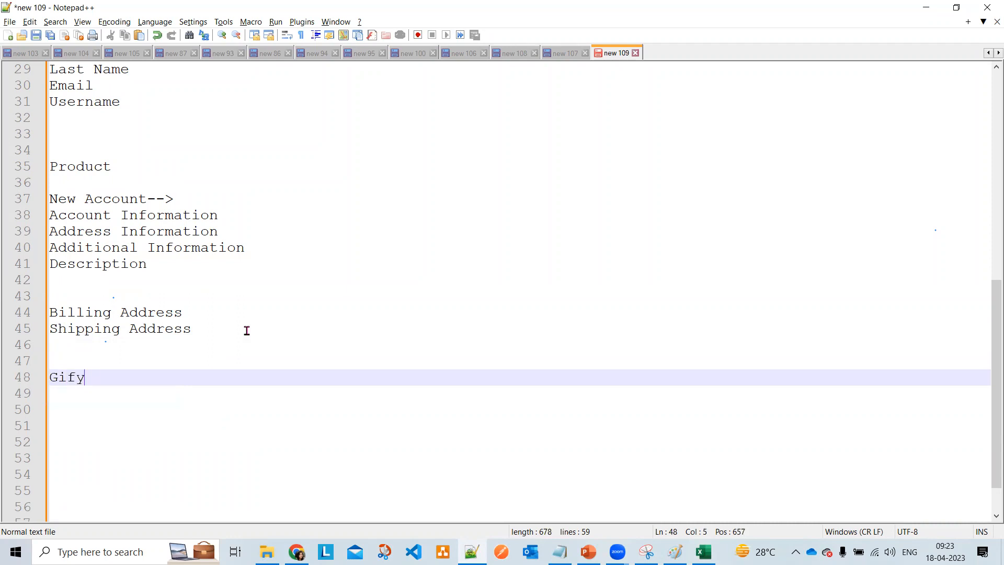
{"action": "key", "text": "BackSpace"}
{"action": "type", "text": "t"}
{"action": "type", "text": "-->"}
{"action": "key", "text": "Return"}
{"action": "key", "text": "Return"}
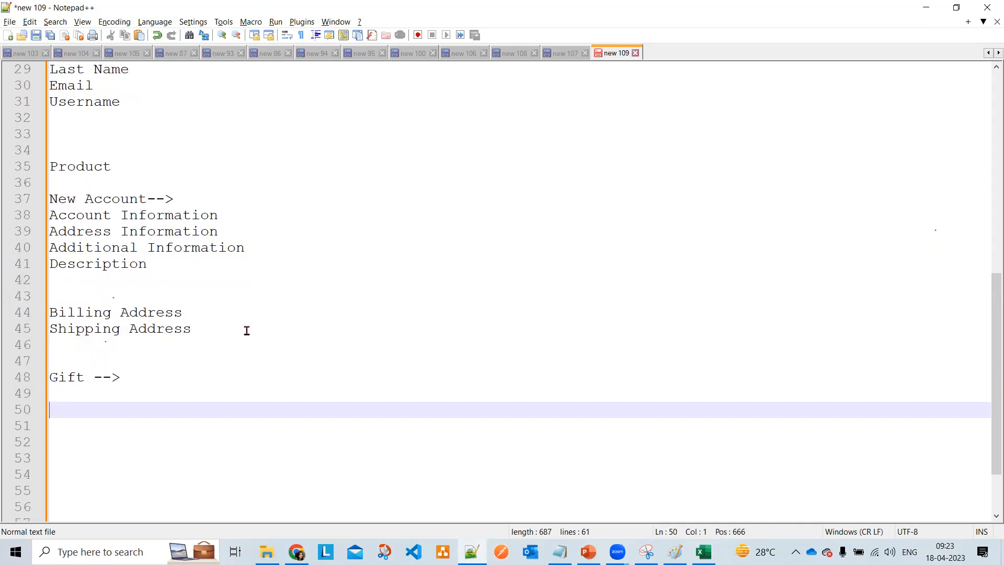
- Write the flow 'Flipkart --> Product --> Ordering --> Billing Address ---> Shipping Address'
{"action": "type", "text": "Flipkart "}
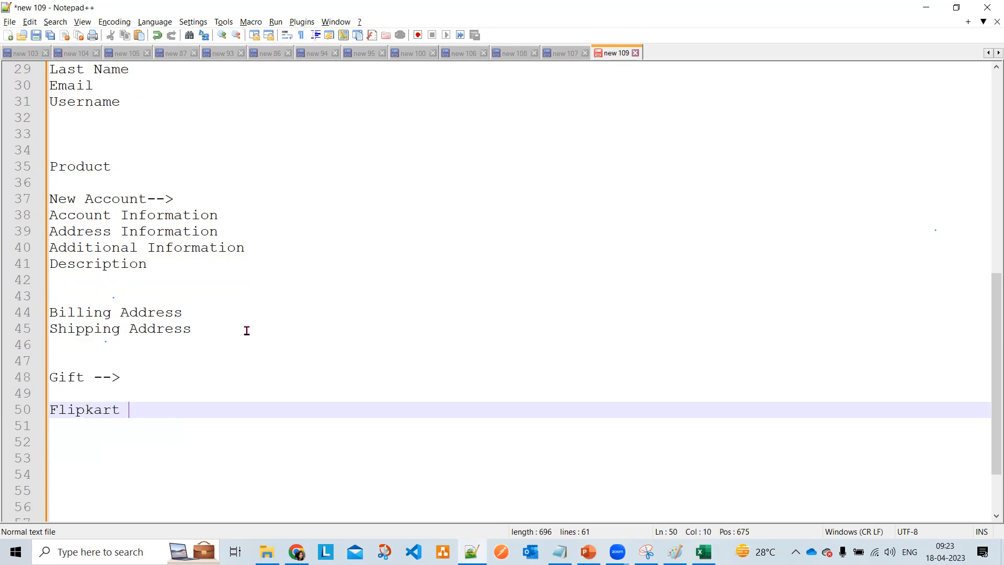
{"action": "type", "text": "--> Product"}
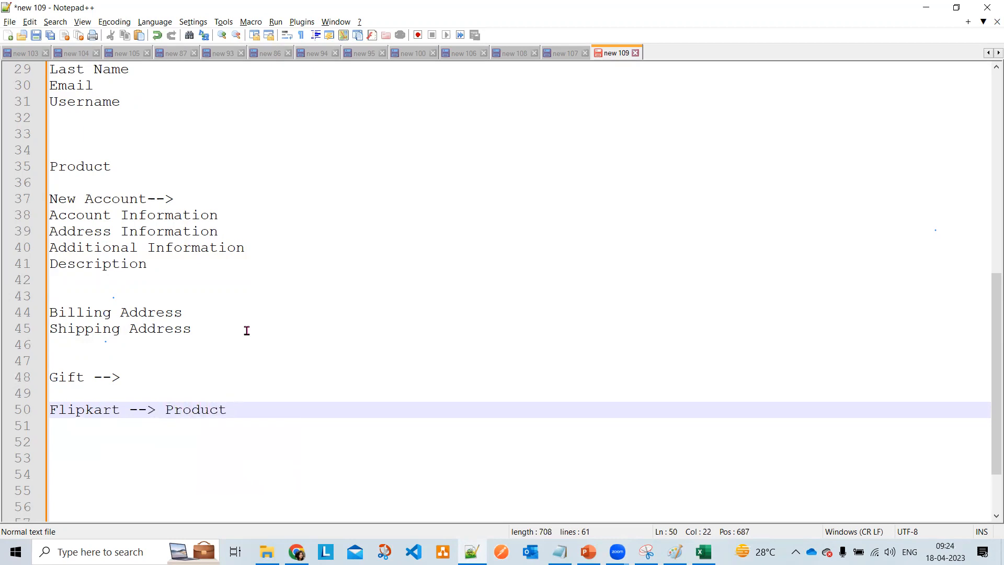
{"action": "type", "text": "--"}
{"action": "type", "text": "> O"}
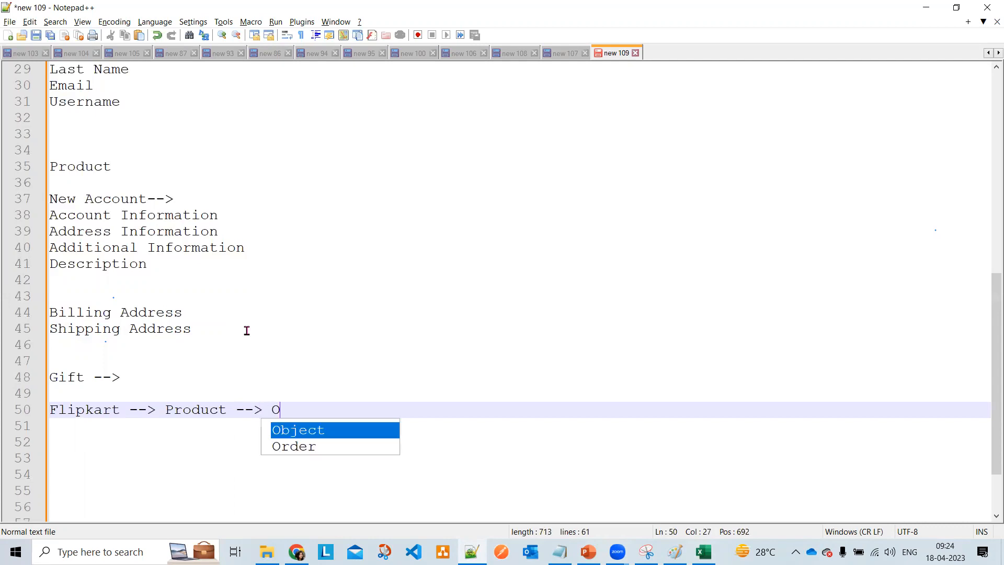
{"action": "type", "text": "rde"}
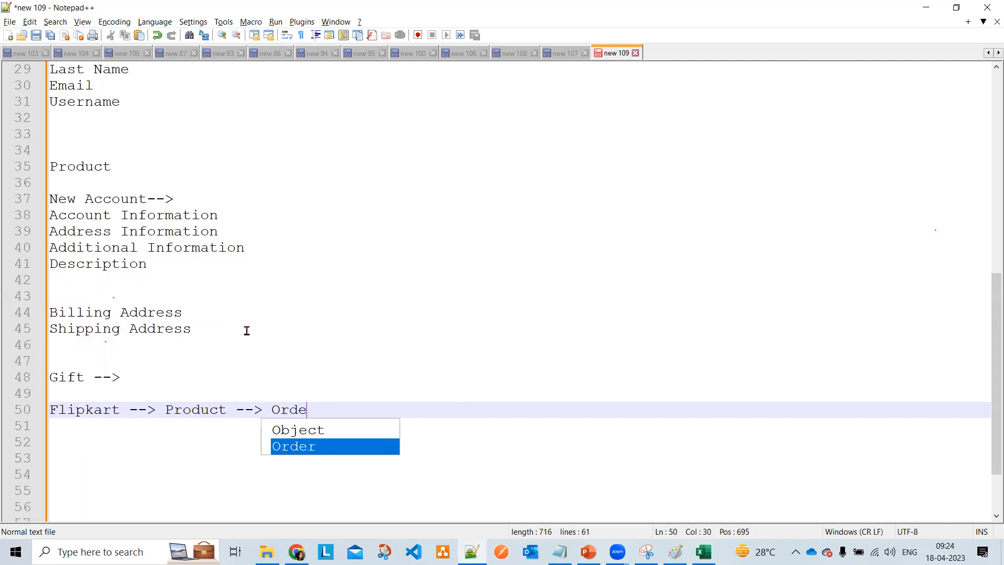
{"action": "type", "text": "ring -"}
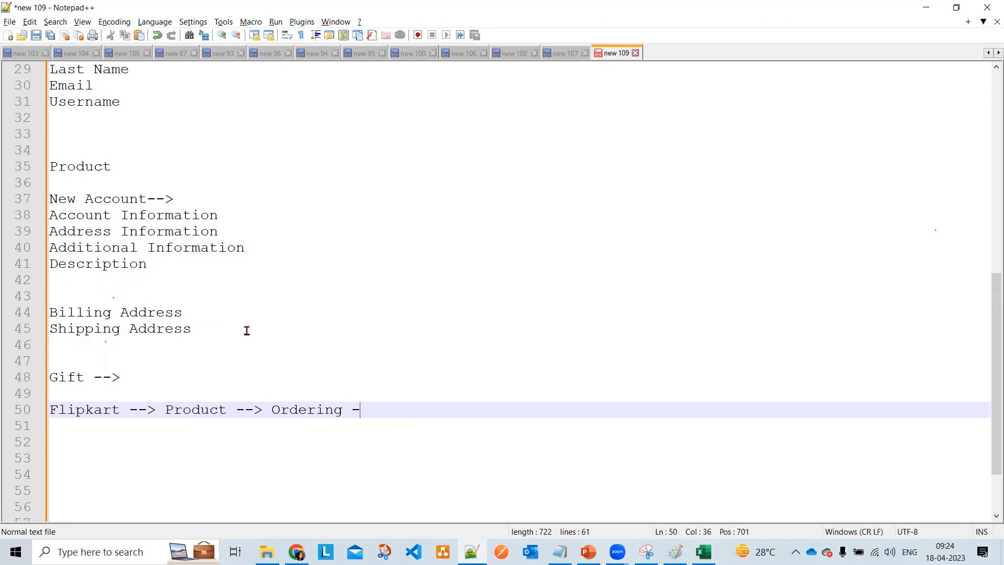
{"action": "type", "text": "->"}
{"action": "type", "text": "Bil"}
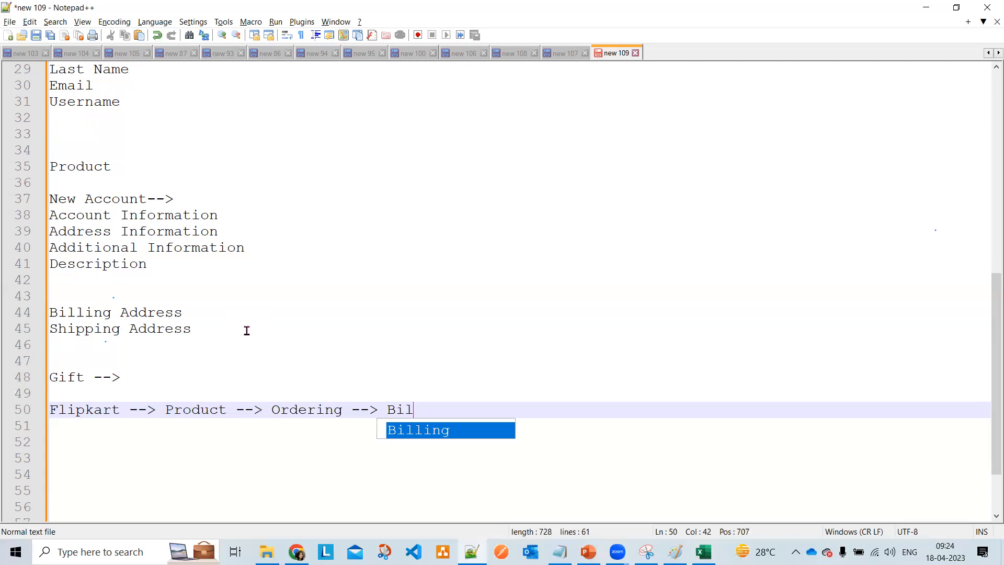
{"action": "type", "text": "ling Ad"}
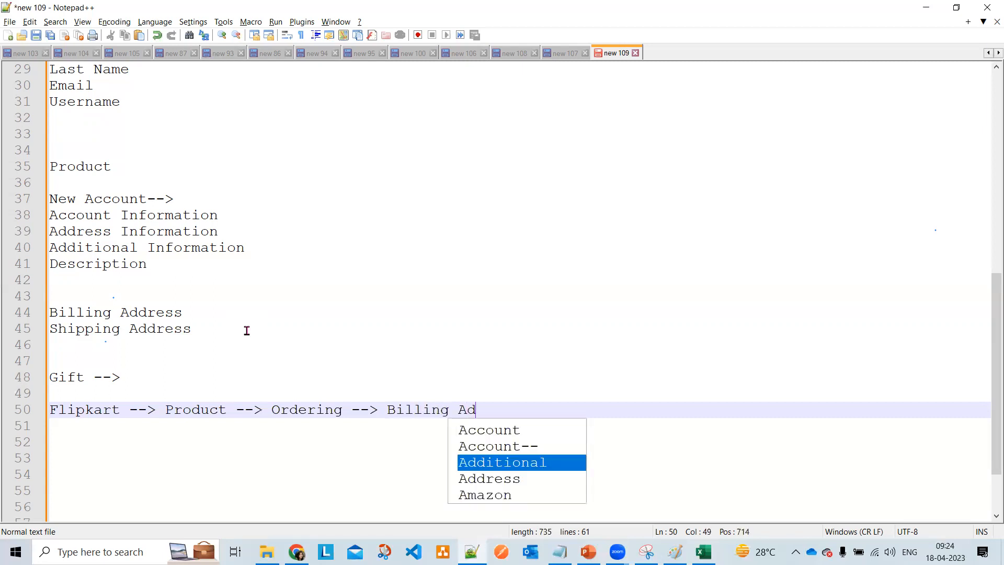
{"action": "type", "text": "dress ---> Shipping Address"}
{"action": "key", "text": "Return"}
{"action": "key", "text": "Return"}
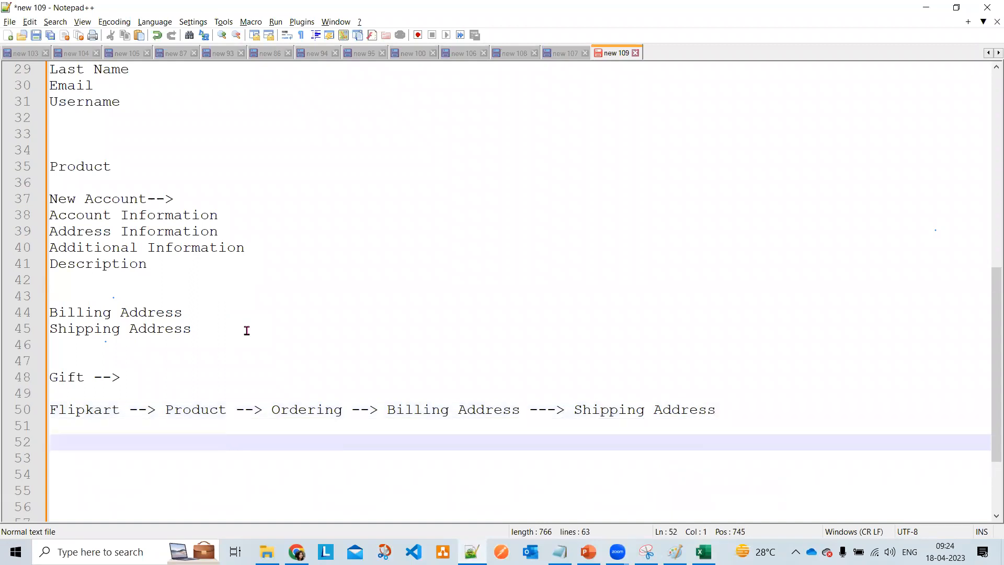
{"action": "key", "text": "Return"}
- Add the lines 'US -->', 'INDIA --> Parent' and 'Gift -->'
{"action": "type", "text": "US "}
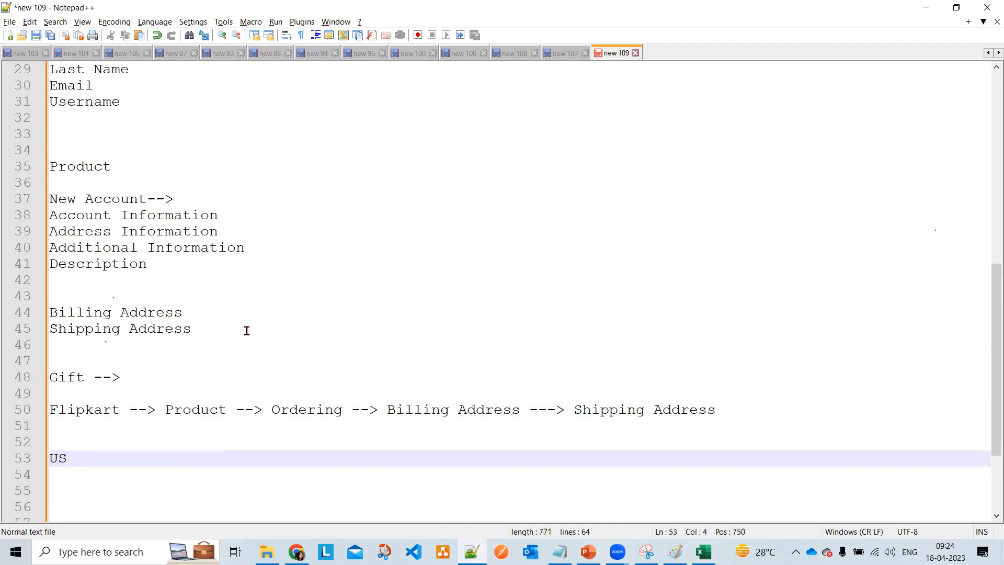
{"action": "type", "text": "-->"}
{"action": "key", "text": "Return"}
{"action": "type", "text": "INDIA -->"}
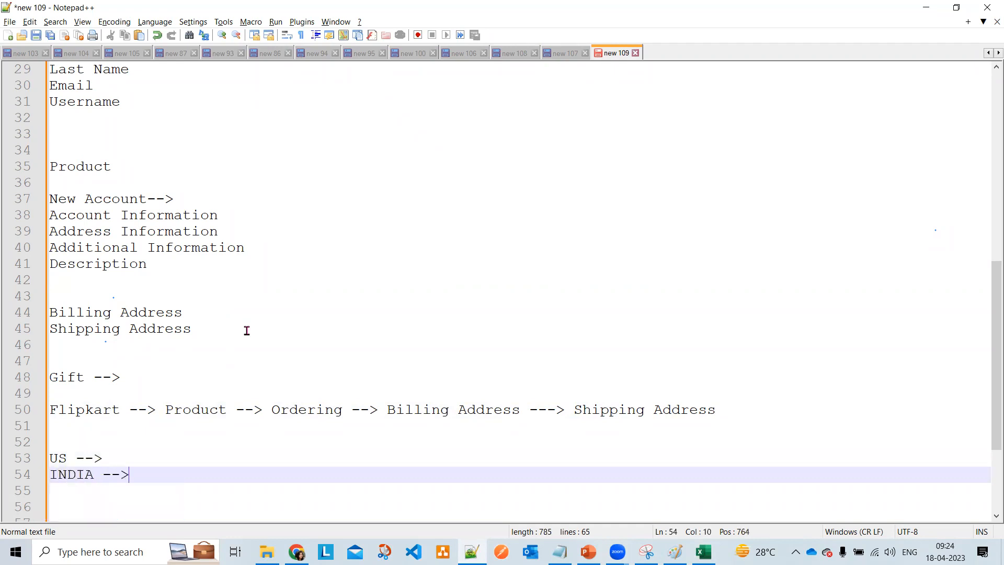
{"action": "type", "text": " Parent"}
{"action": "key", "text": "Return"}
{"action": "key", "text": "Return"}
{"action": "type", "text": "G"}
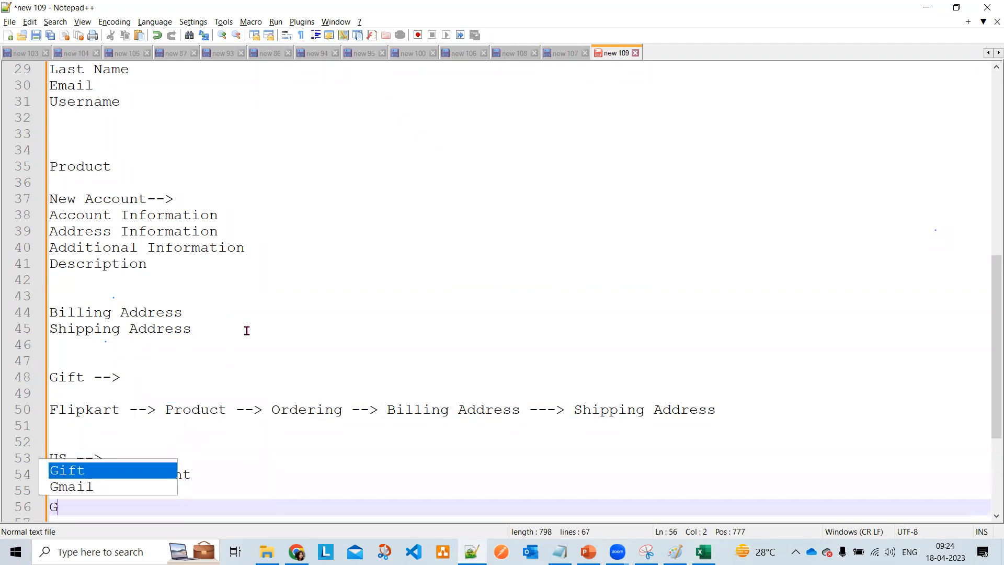
{"action": "type", "text": "ift --"}
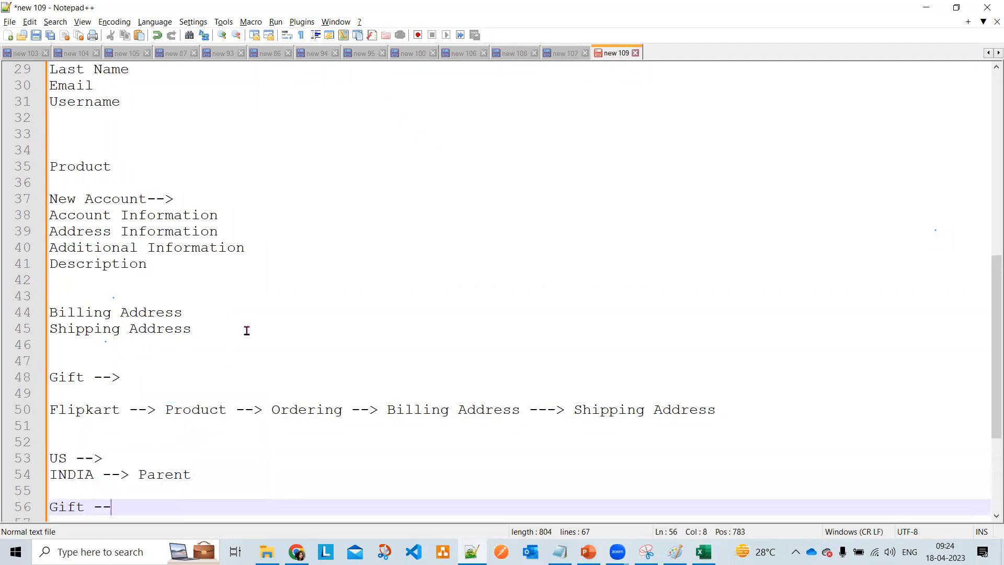
{"action": "type", "text": ">"}
{"action": "key", "text": "Return"}
{"action": "key", "text": "Return"}
{"action": "key", "text": "Up"}
{"action": "key", "text": "Return"}
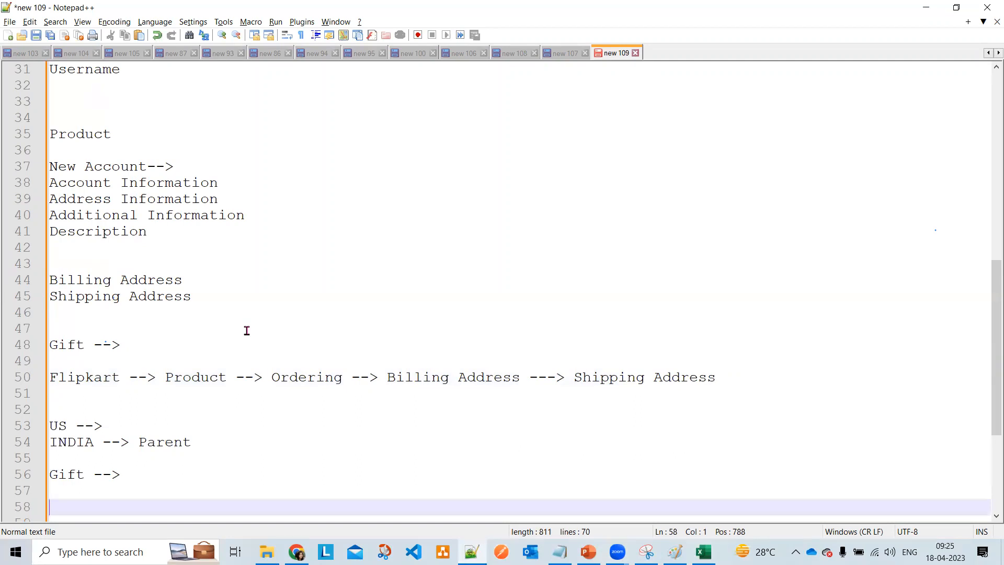
- Write the Walmart flow with '(different)' billing and shipping addresses, then select the Flipkart flow
{"action": "type", "text": "Walmart --> Product "}
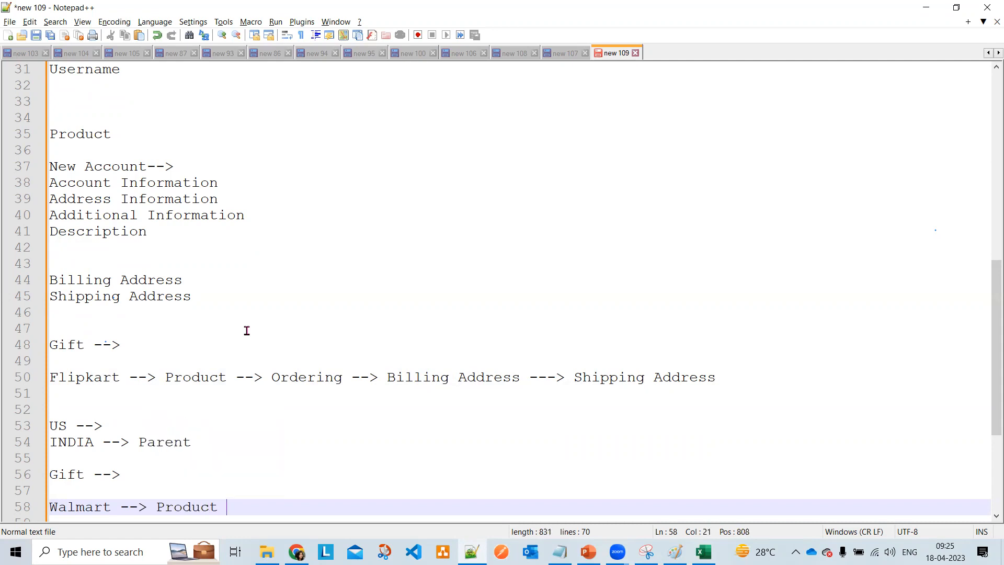
{"action": "type", "text": "--> Order -->"}
{"action": "type", "text": "Bi"}
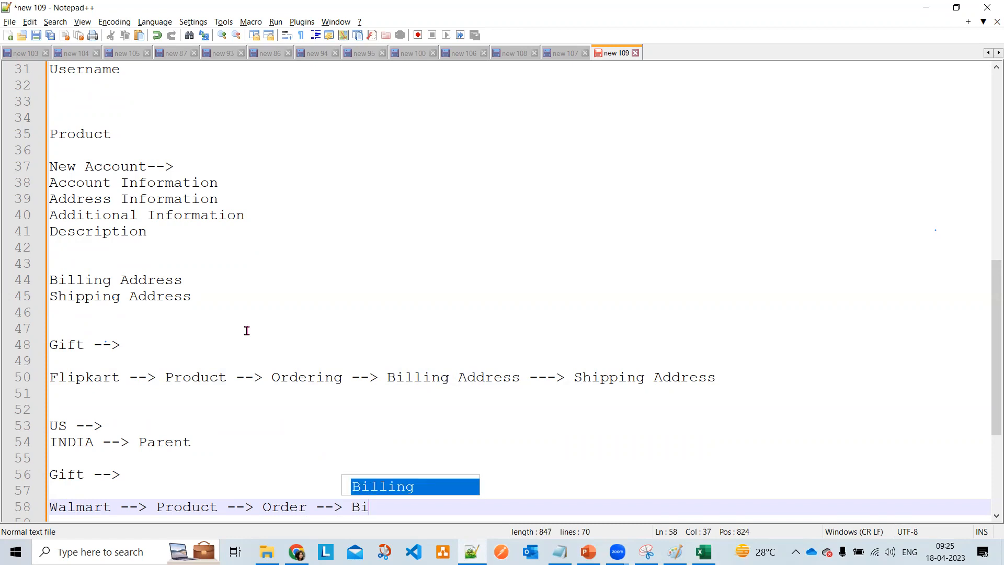
{"action": "type", "text": "lling Add"}
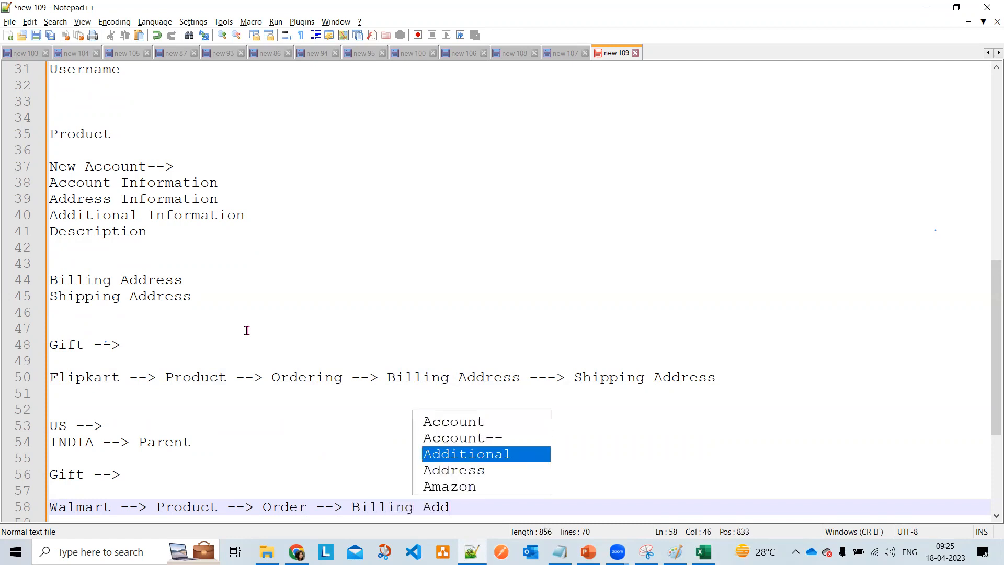
{"action": "type", "text": "ress (differ"}
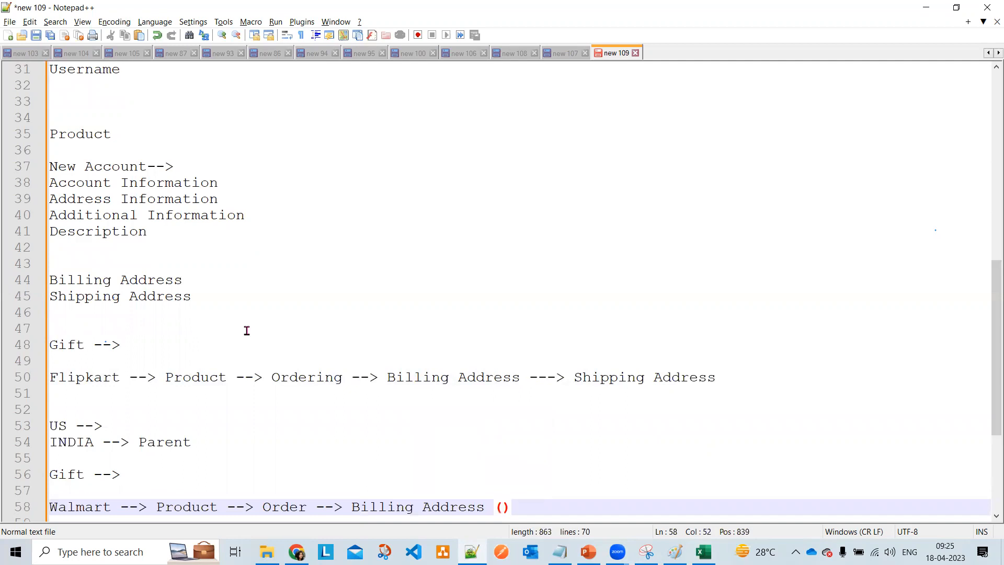
{"action": "type", "text": "ent)"}
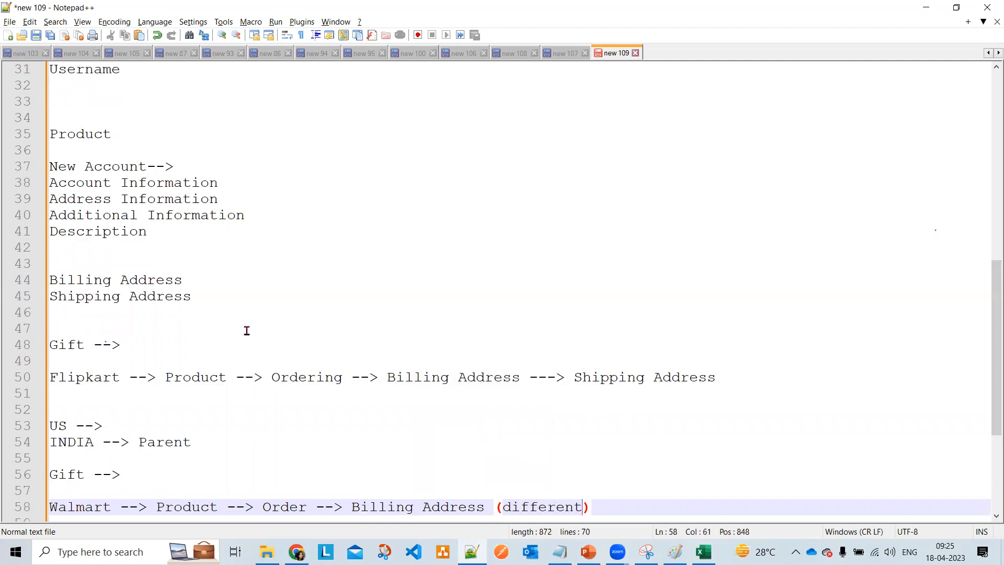
{"action": "type", "text": " ---> Shipping "}
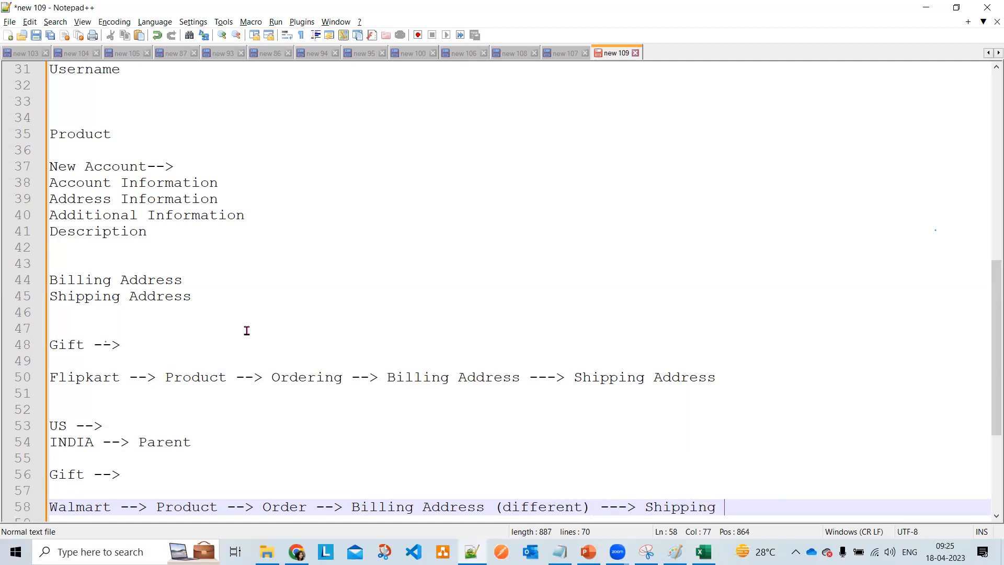
{"action": "type", "text": "Ad"}
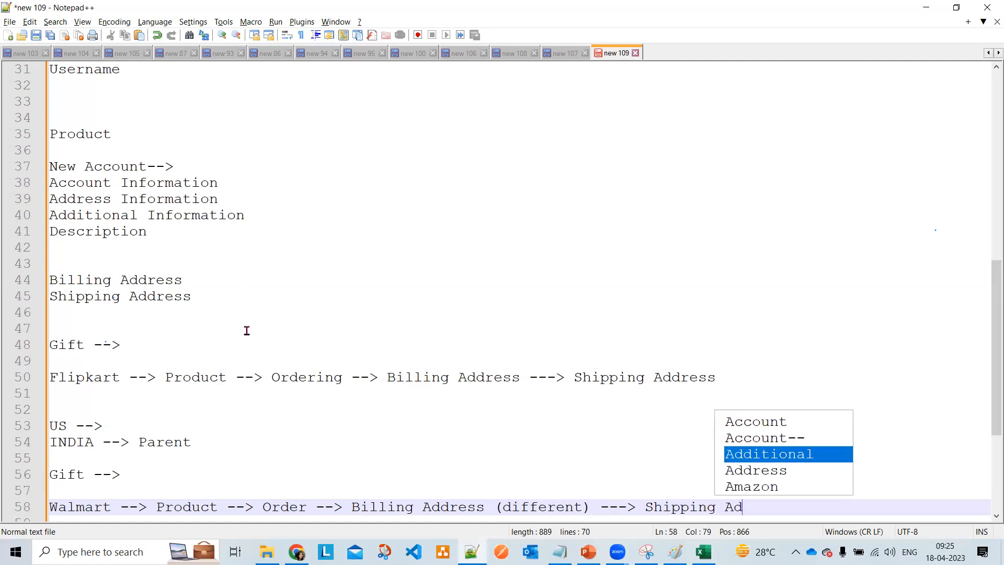
{"action": "key", "text": "Down"}
{"action": "key", "text": "Return"}
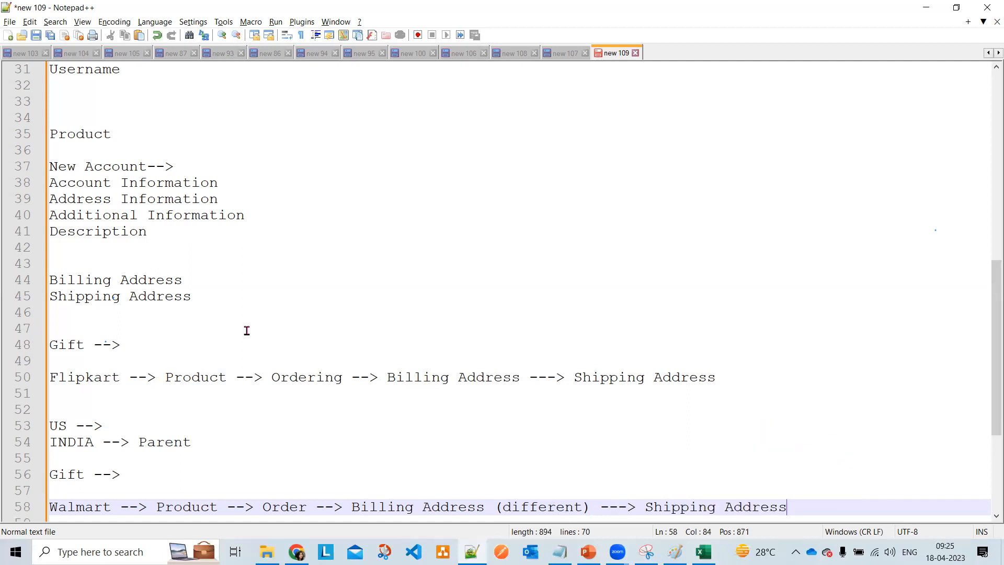
{"action": "type", "text": "(different"}
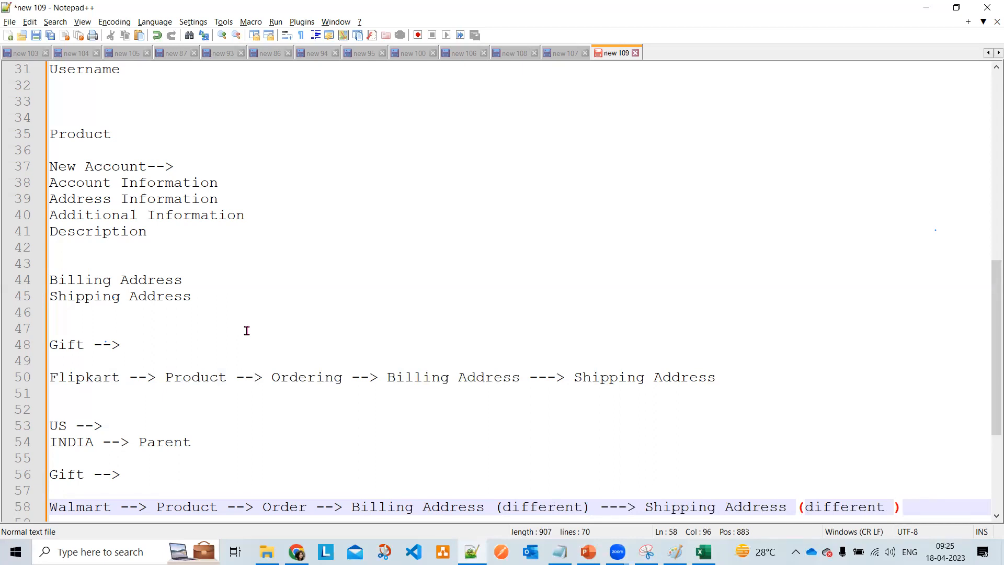
{"action": "left_click_drag", "start_coordinate": [737, 371], "coordinate": [37, 379]}
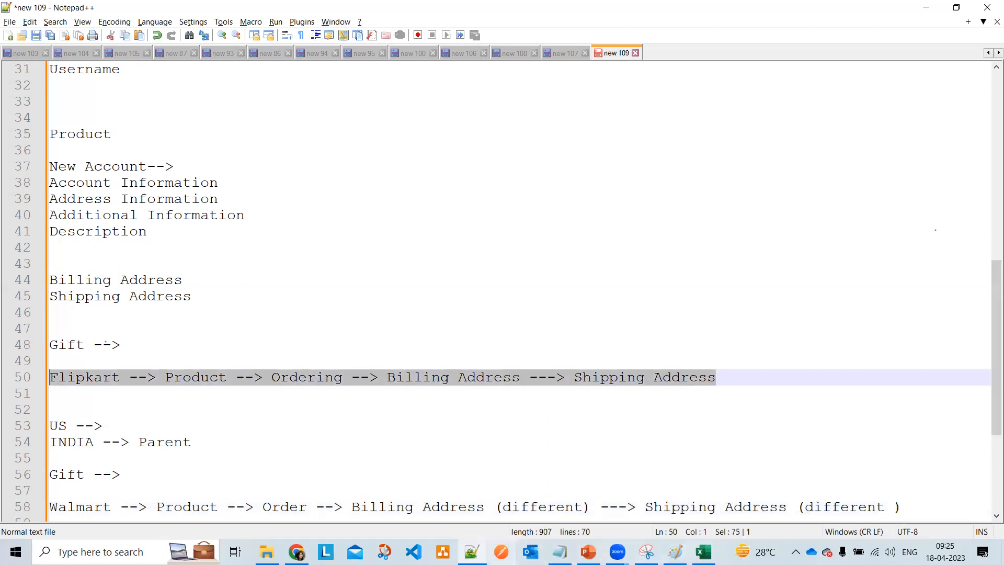
- Inspect the Customer Priority and SLA picklists under Additional Information, leaving both at --None--
{"action": "mouse_move", "coordinate": [296, 551]}
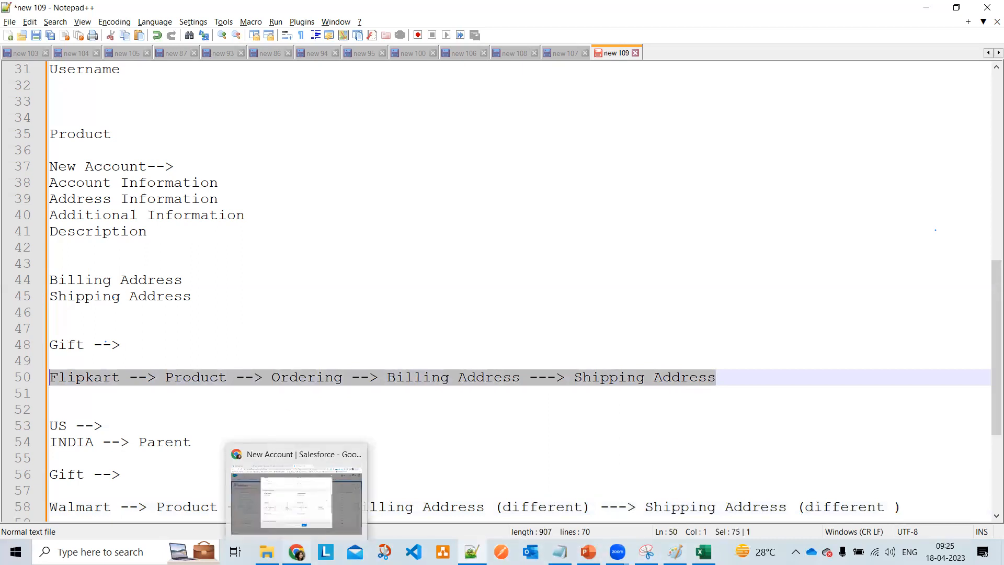
{"action": "left_click", "coordinate": [292, 504]}
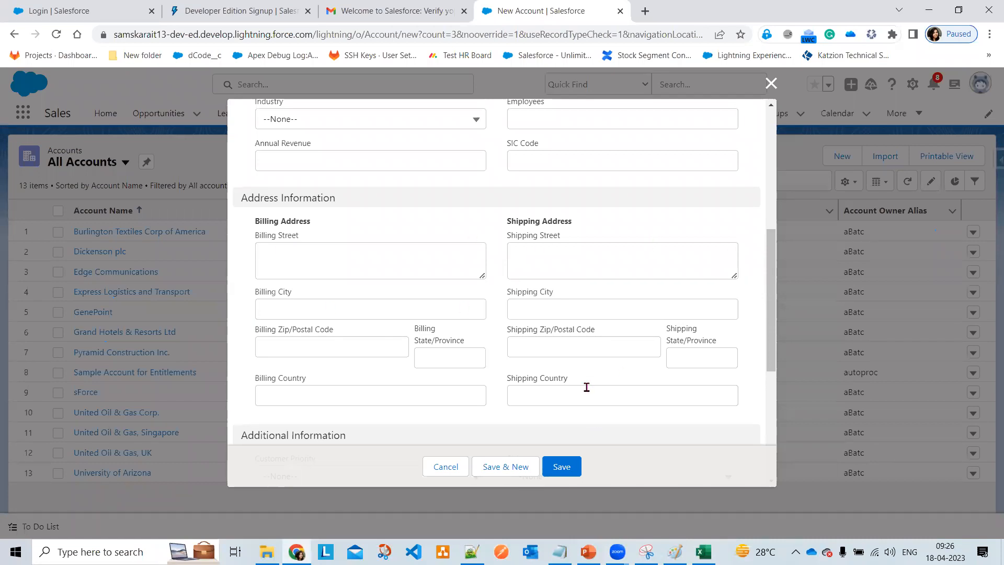
{"action": "scroll", "coordinate": [587, 388], "scroll_direction": "down", "scroll_amount": 3}
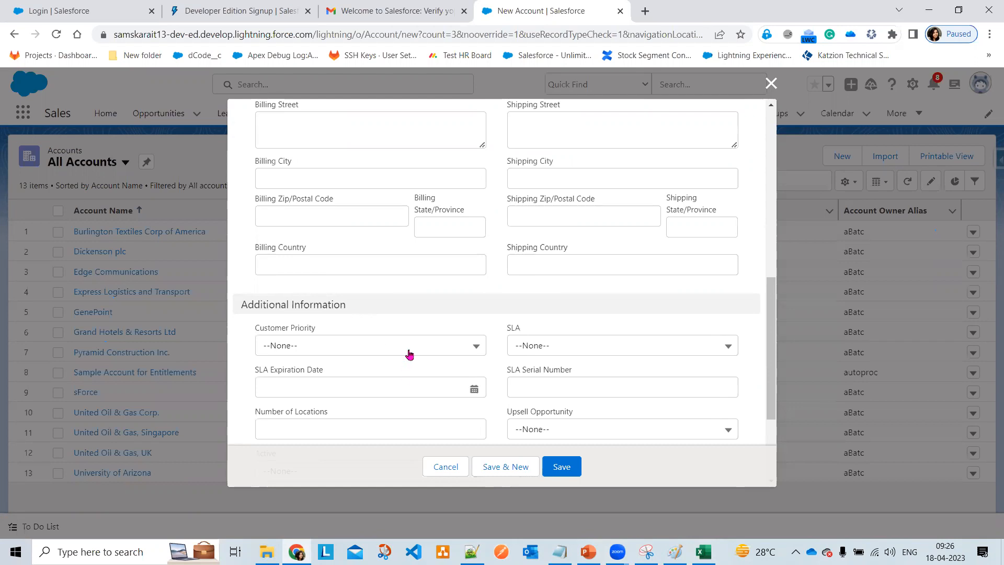
{"action": "left_click", "coordinate": [392, 349]}
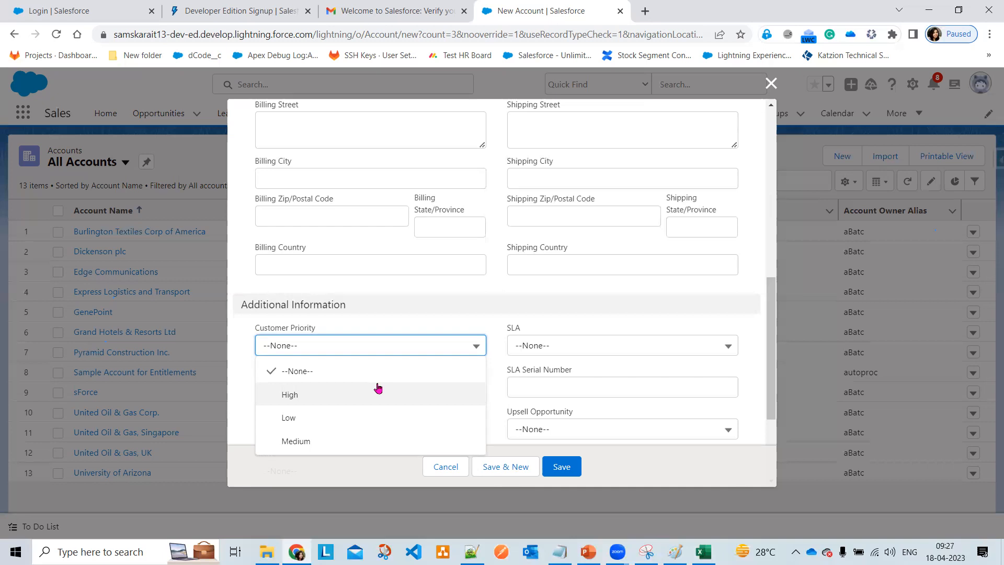
{"action": "left_click", "coordinate": [509, 314]}
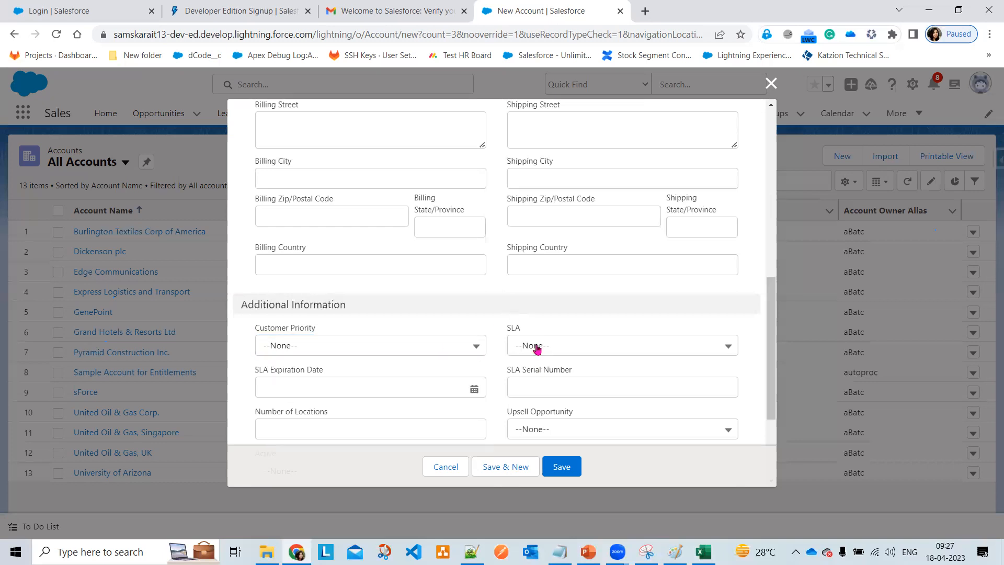
{"action": "left_click", "coordinate": [541, 345]}
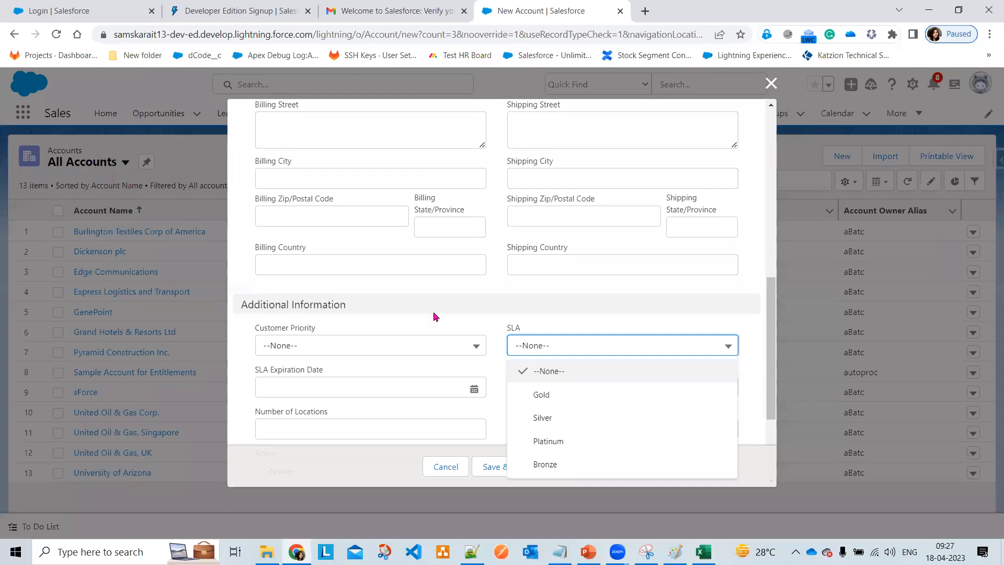
{"action": "left_click", "coordinate": [417, 308]}
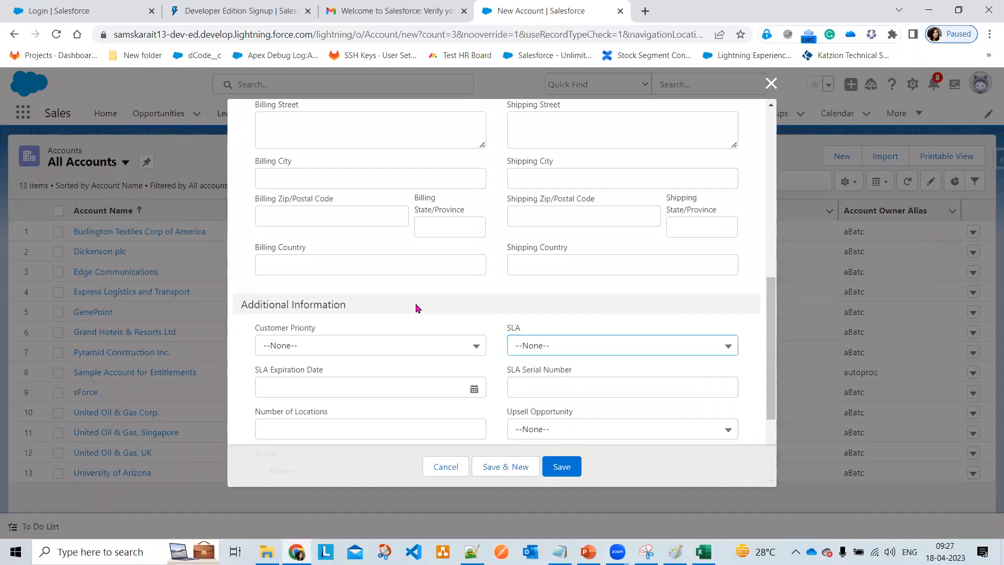
{"action": "scroll", "coordinate": [417, 308], "scroll_direction": "down", "scroll_amount": 3}
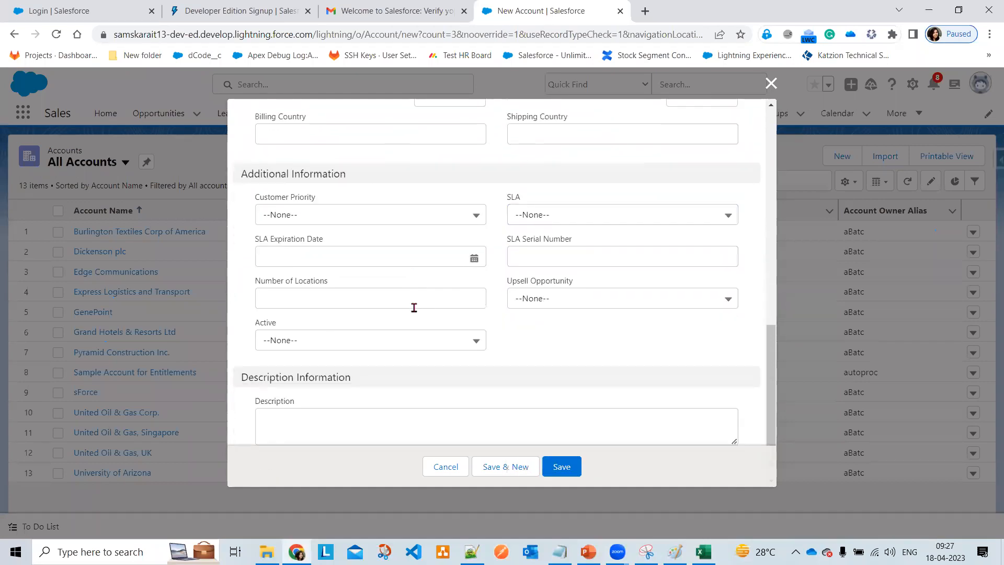
{"action": "left_click", "coordinate": [432, 343]}
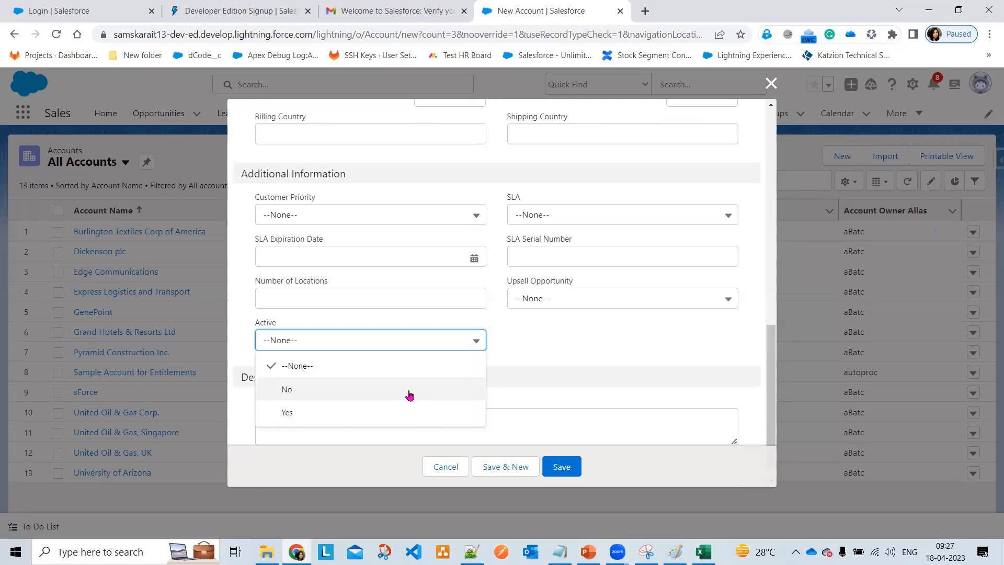
{"action": "left_click", "coordinate": [593, 358]}
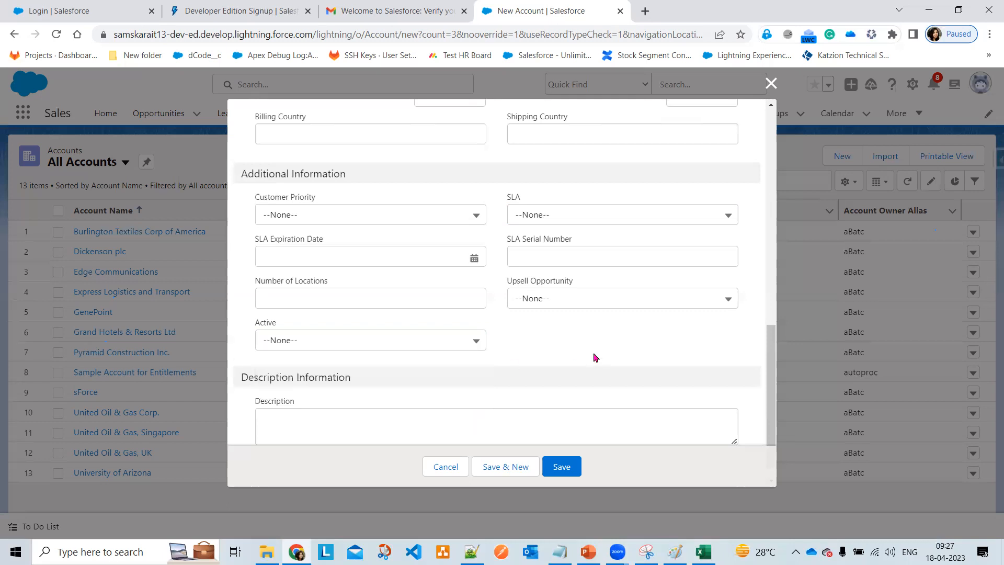
{"action": "scroll", "coordinate": [448, 421], "scroll_direction": "down", "scroll_amount": 1}
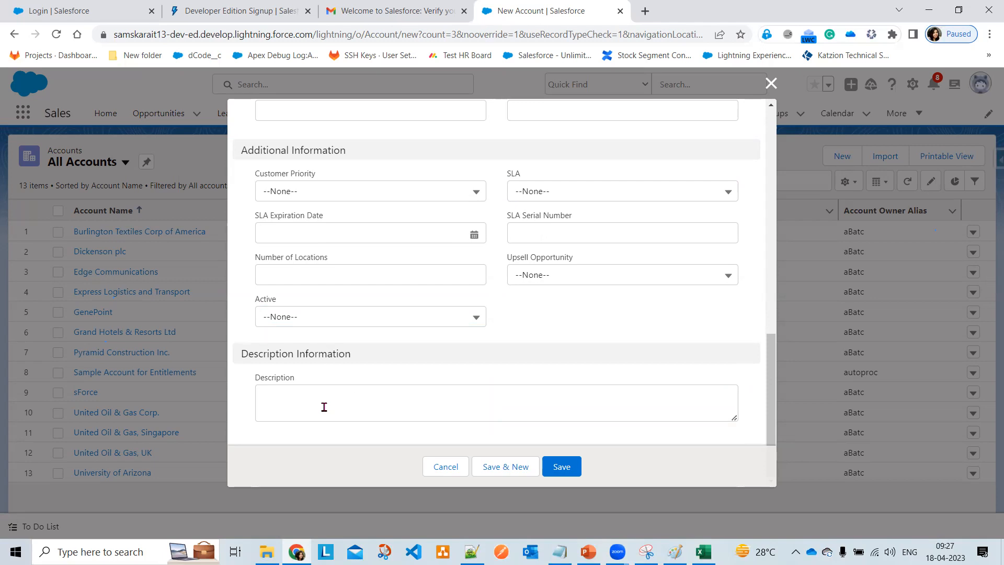
{"action": "scroll", "coordinate": [401, 333], "scroll_direction": "up", "scroll_amount": 15}
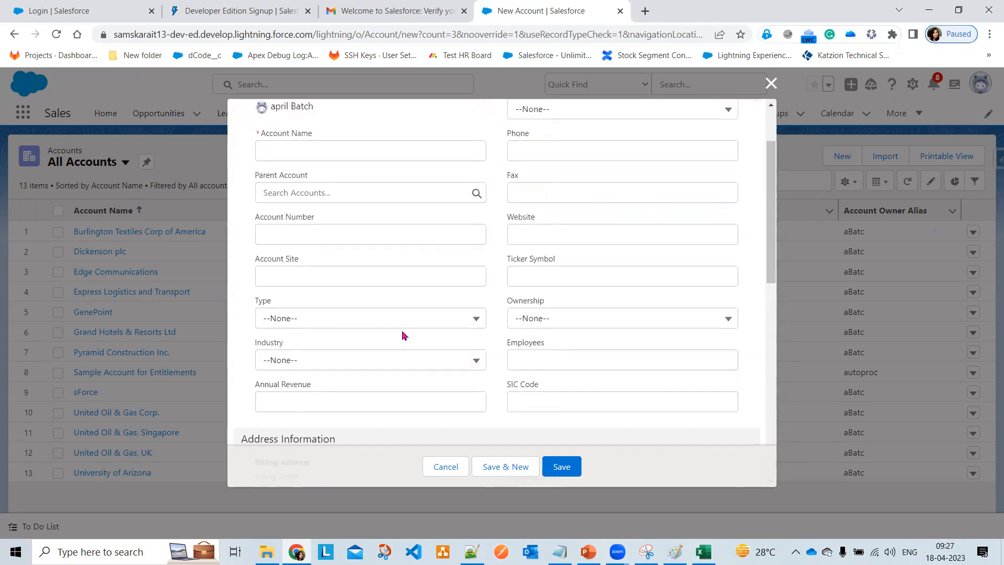
- Enter 'Infosy' as the account name and set Rating to Warm
{"action": "left_click", "coordinate": [348, 238]}
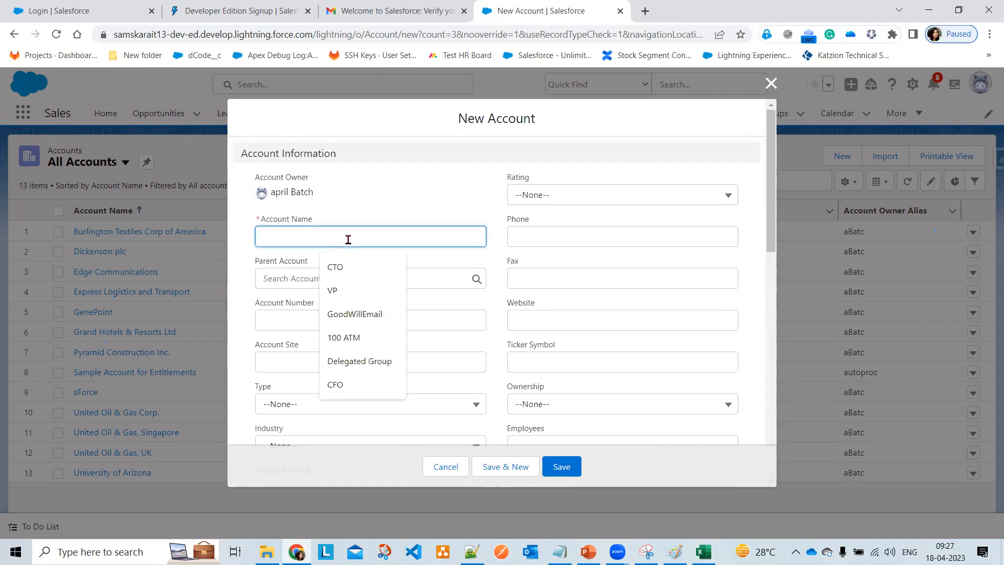
{"action": "type", "text": "Infosys"}
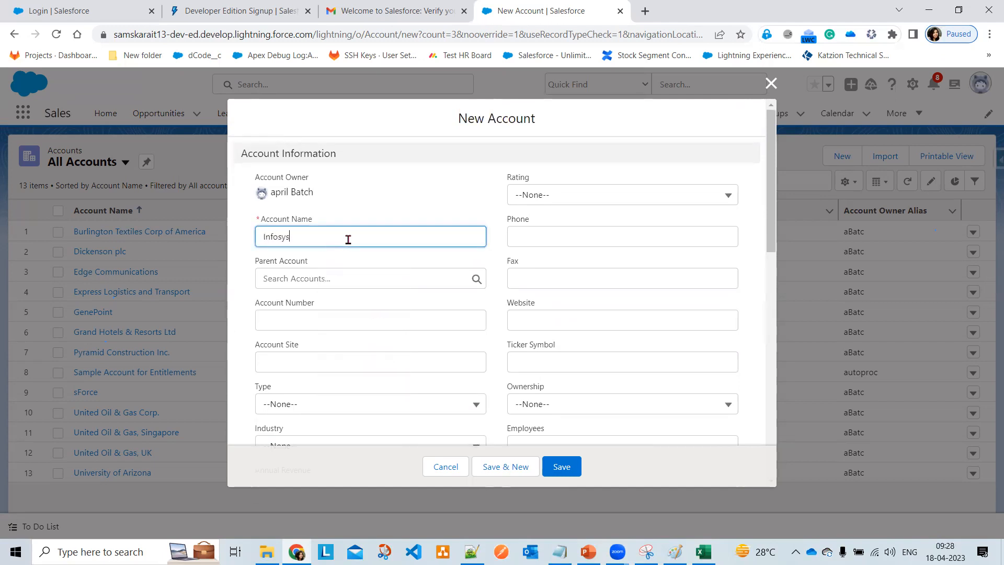
{"action": "left_click", "coordinate": [552, 194]}
{"action": "left_click", "coordinate": [571, 266]}
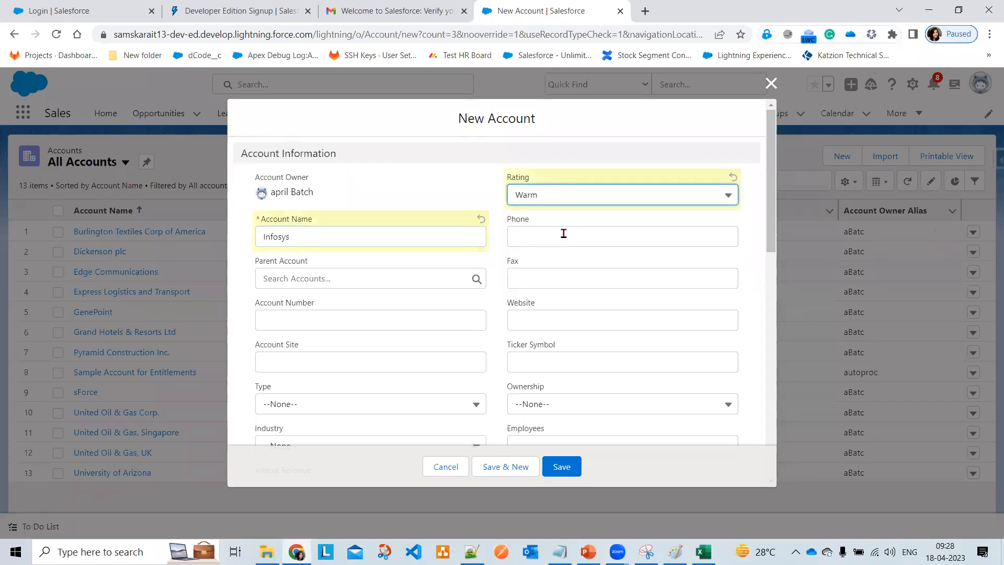
{"action": "left_click", "coordinate": [563, 231]}
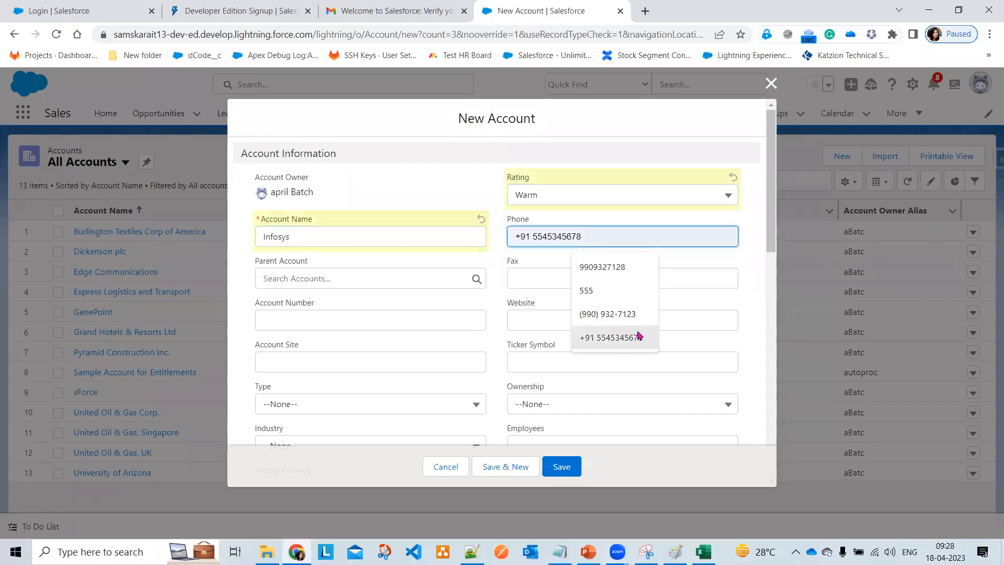
{"action": "left_click", "coordinate": [640, 314]}
{"action": "left_click", "coordinate": [538, 273]}
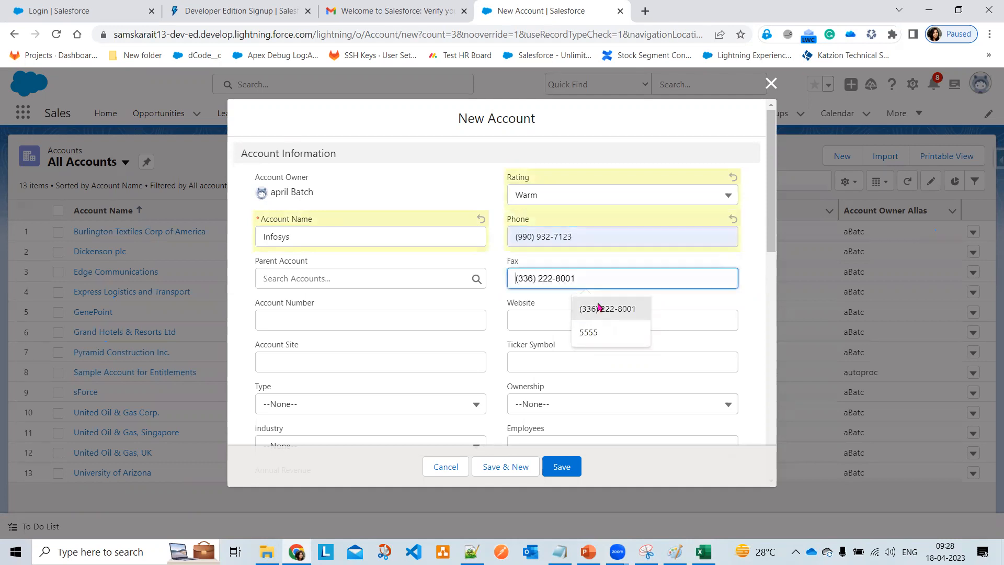
{"action": "left_click", "coordinate": [601, 308]}
{"action": "left_click", "coordinate": [535, 323]}
{"action": "type", "text": "www.infosys.com"}
{"action": "left_click", "coordinate": [462, 203]}
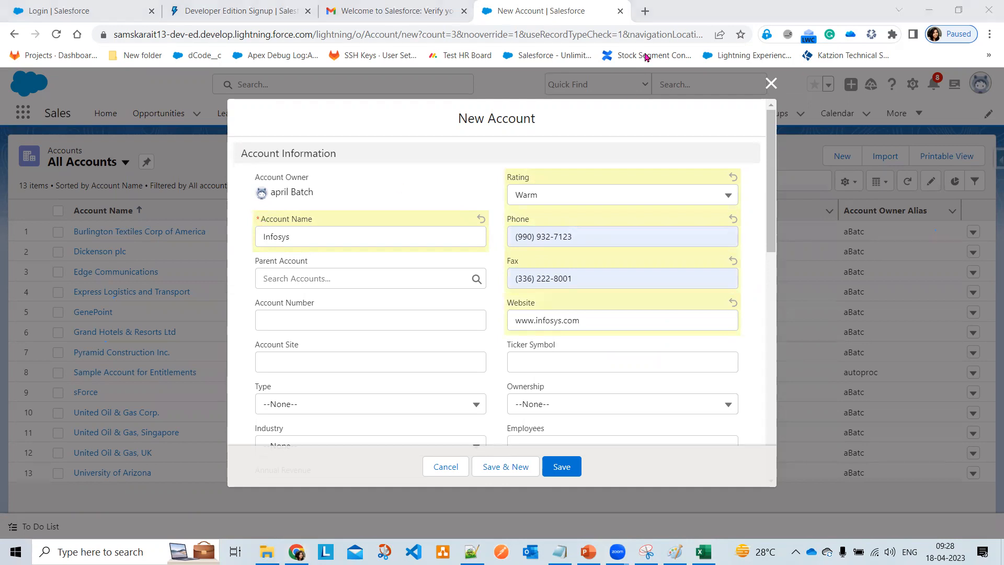
- Delete the Account Name and save to show the required-field error
{"action": "mouse_move", "coordinate": [261, 208]}
{"action": "left_mouse_down"}
{"action": "mouse_move", "coordinate": [250, 219]}
{"action": "mouse_move", "coordinate": [269, 230]}
{"action": "mouse_move", "coordinate": [263, 209]}
{"action": "left_mouse_up"}
{"action": "key", "text": "Escape"}
{"action": "left_click_drag", "start_coordinate": [348, 238], "coordinate": [142, 210]}
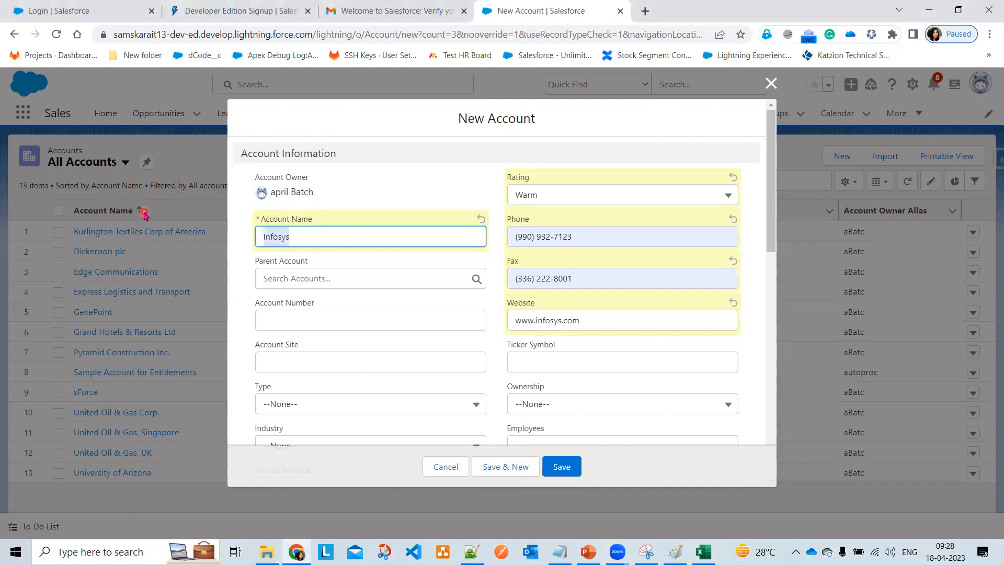
{"action": "key", "text": "BackSpace"}
{"action": "left_click", "coordinate": [561, 473]}
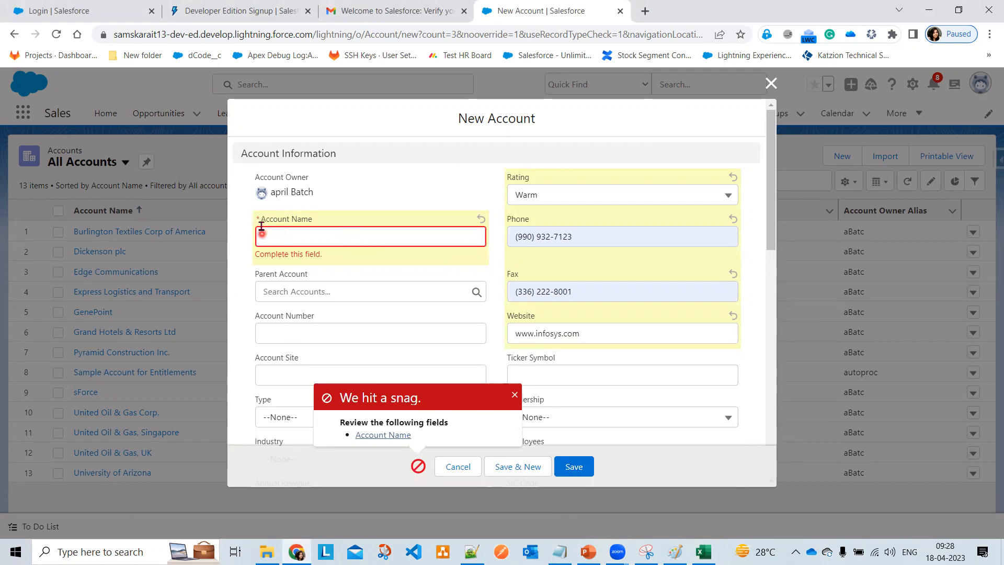
- Enter Account Name 'Infosys Company' and account number IC1002
{"action": "left_click", "coordinate": [515, 395]}
{"action": "left_click", "coordinate": [291, 238]}
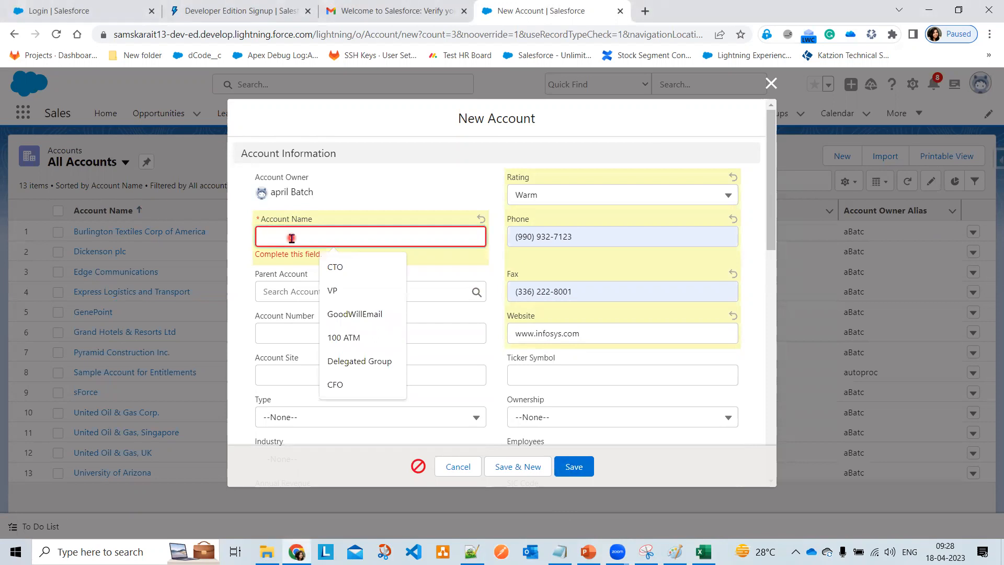
{"action": "type", "text": "Infosys"}
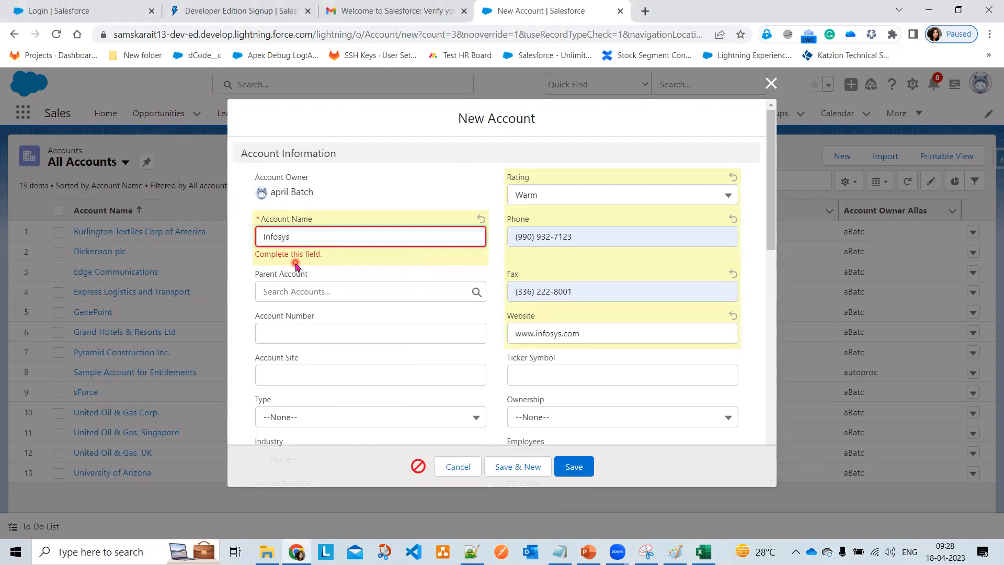
{"action": "type", "text": "  Company"}
{"action": "scroll", "coordinate": [534, 387], "scroll_direction": "down", "scroll_amount": 1}
{"action": "left_click", "coordinate": [301, 264]}
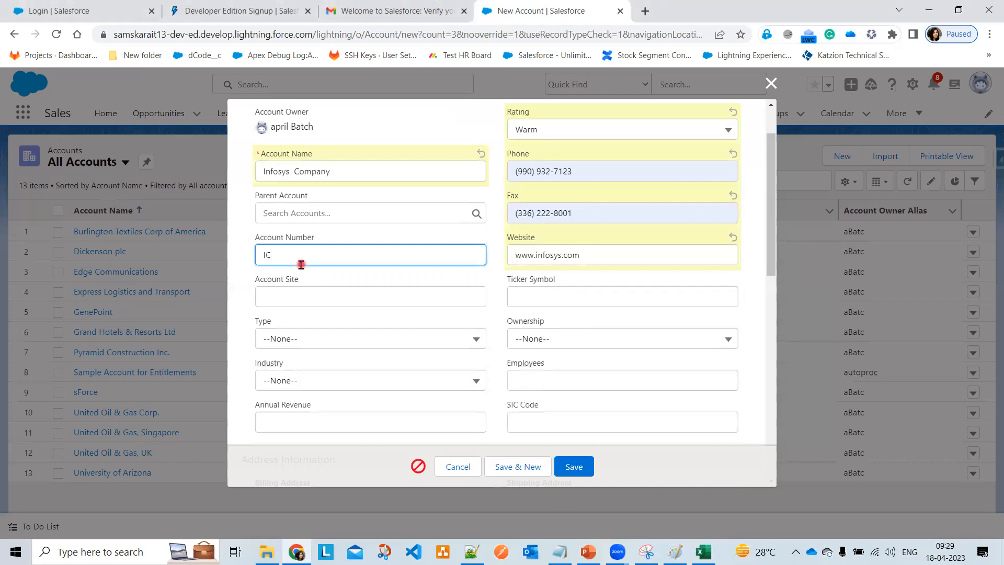
{"action": "type", "text": "IC1002"}
- Set the account type to Prospect and employees to 25000
{"action": "scroll", "coordinate": [374, 314], "scroll_direction": "down", "scroll_amount": 1}
{"action": "left_click", "coordinate": [362, 277]}
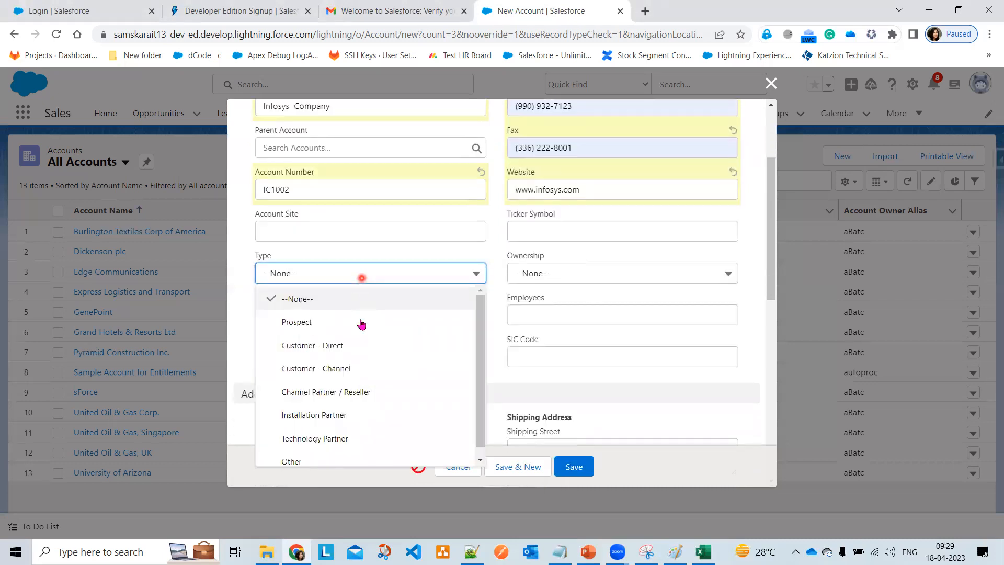
{"action": "left_click", "coordinate": [361, 323]}
{"action": "left_click", "coordinate": [355, 274]}
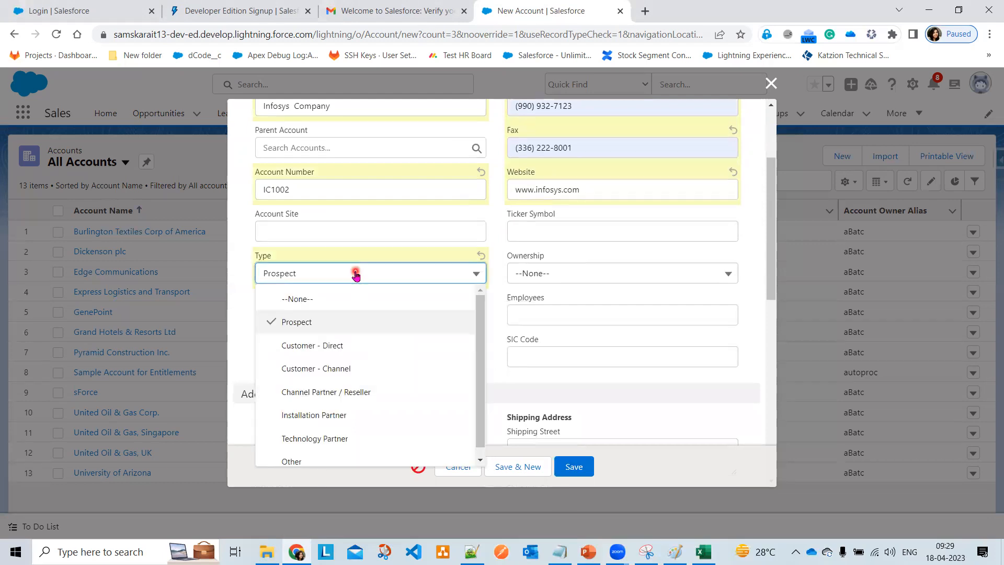
{"action": "scroll", "coordinate": [410, 383], "scroll_direction": "down", "scroll_amount": 1}
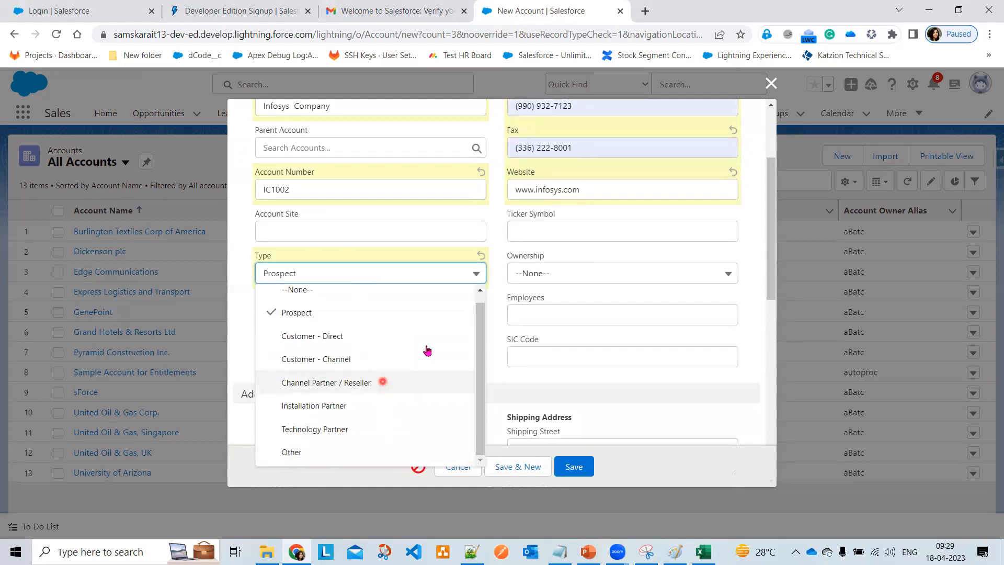
{"action": "left_click", "coordinate": [658, 319]}
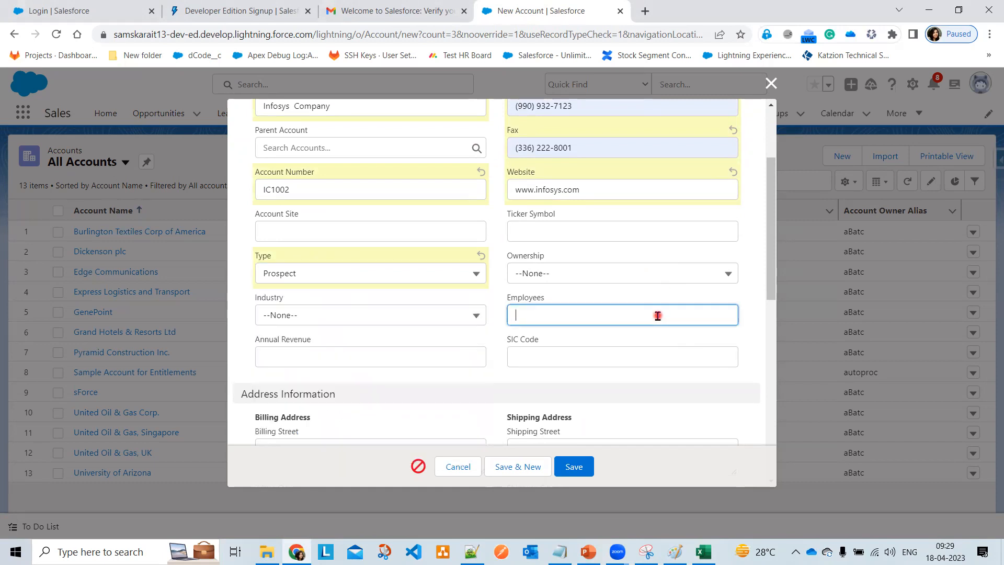
{"action": "type", "text": "25000"}
- Enter the annual revenue as ₹32,34,345
{"action": "scroll", "coordinate": [435, 387], "scroll_direction": "down", "scroll_amount": 1}
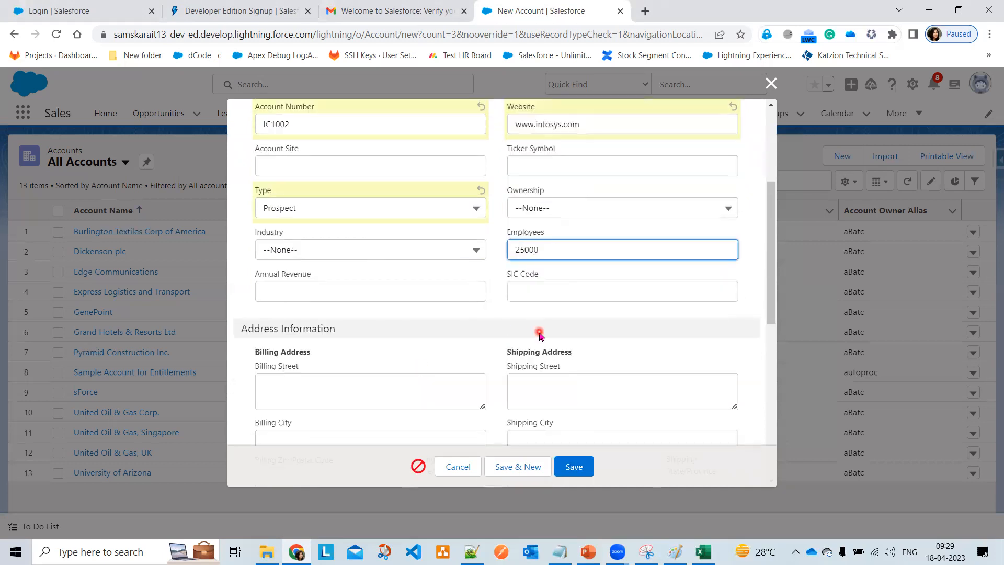
{"action": "left_click", "coordinate": [350, 294]}
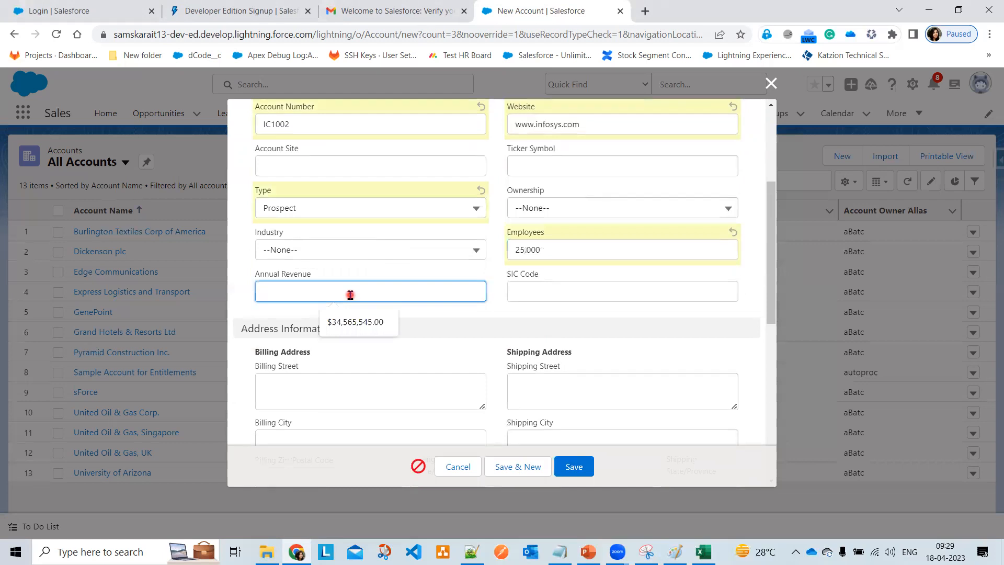
{"action": "left_click", "coordinate": [349, 324]}
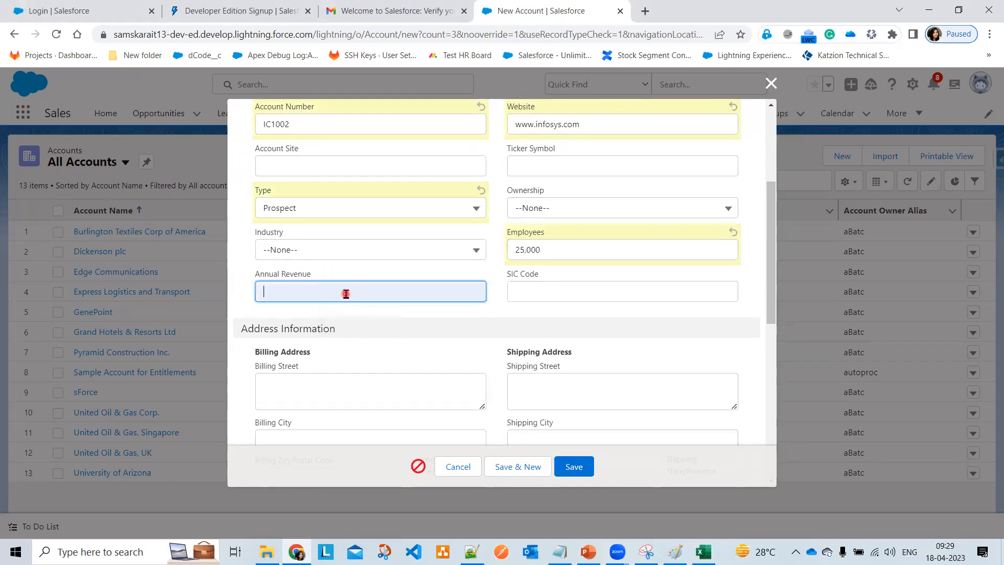
{"action": "type", "text": "32343456"}
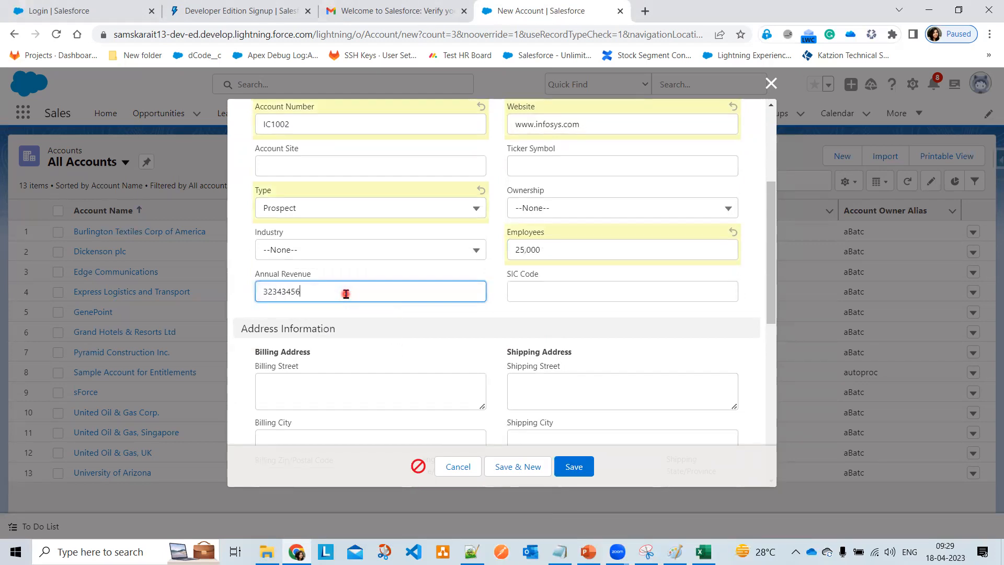
{"action": "key", "text": "Tab"}
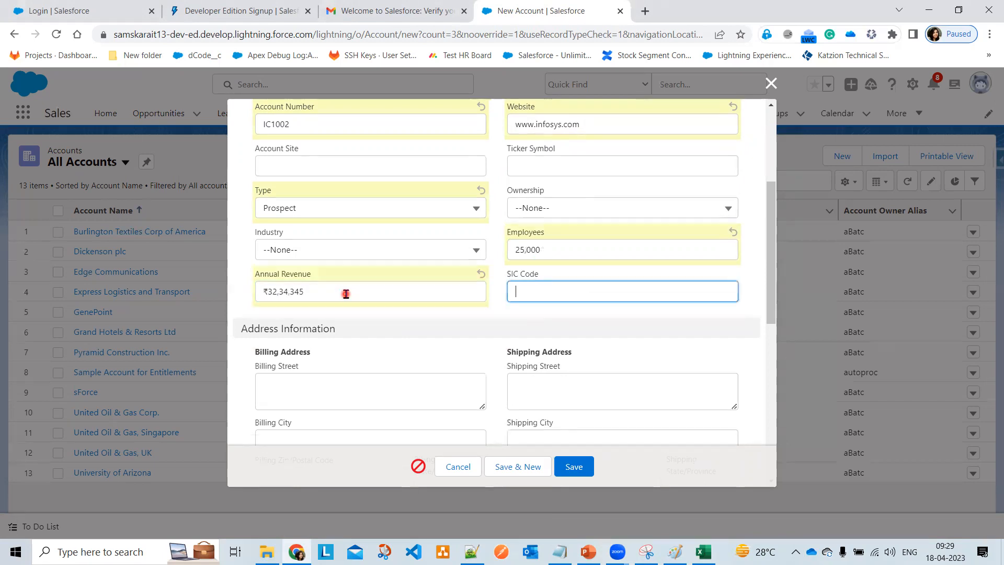
- Set billing street to Hitech city and autofill Sydney, 2000, New South Wales, AU
{"action": "scroll", "coordinate": [327, 334], "scroll_direction": "down", "scroll_amount": 3}
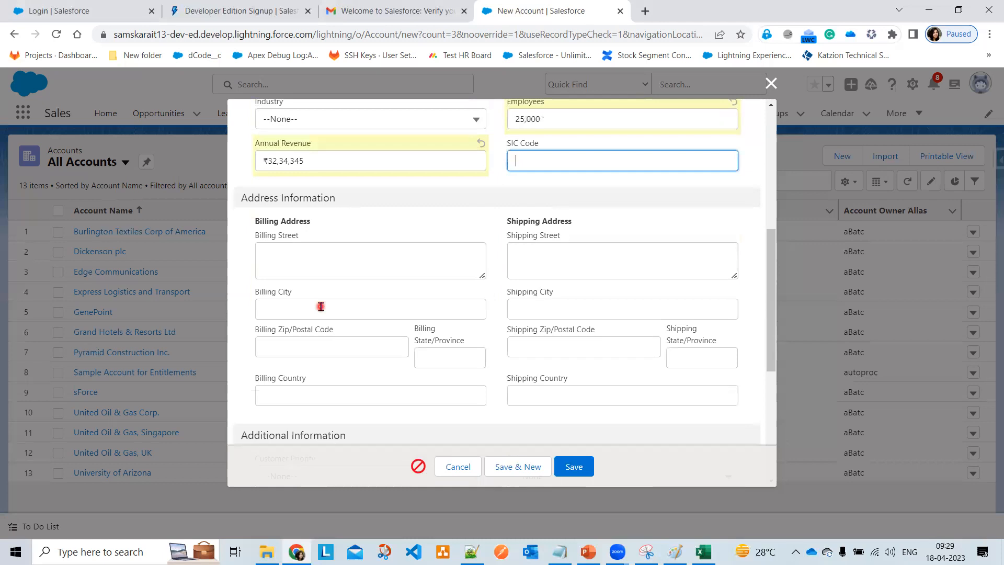
{"action": "left_click", "coordinate": [308, 256]}
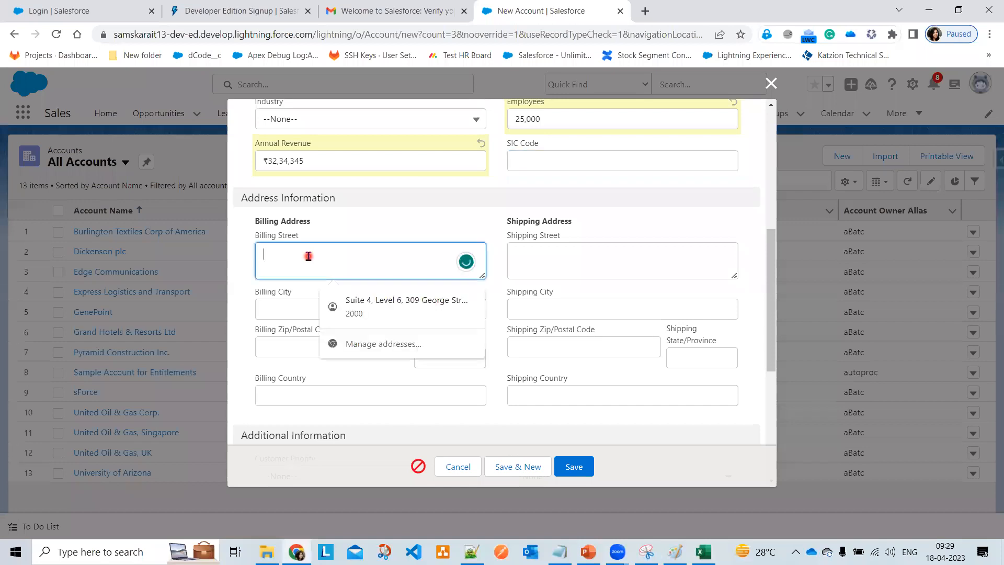
{"action": "type", "text": "Hite"}
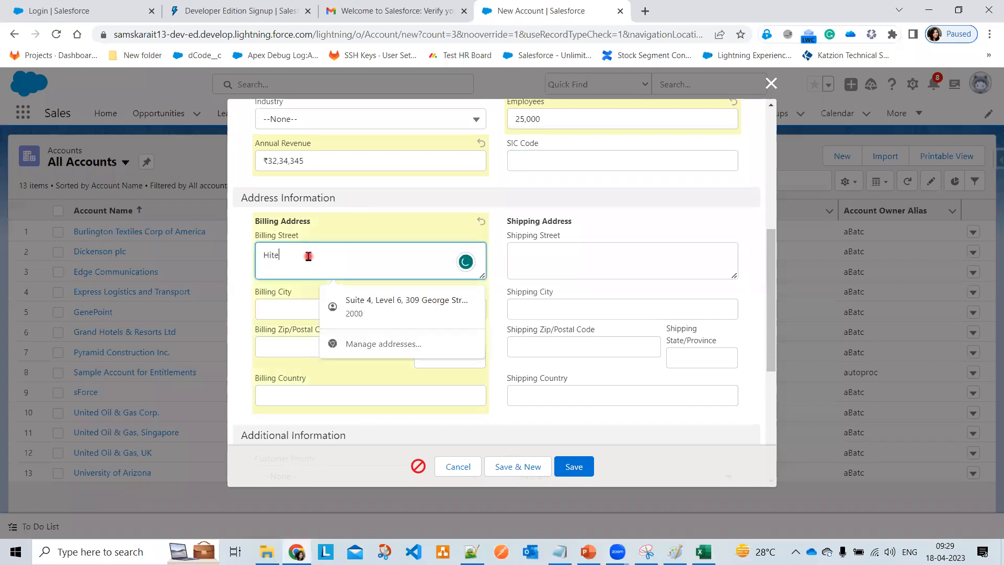
{"action": "type", "text": "ch city"}
{"action": "key", "text": "Tab"}
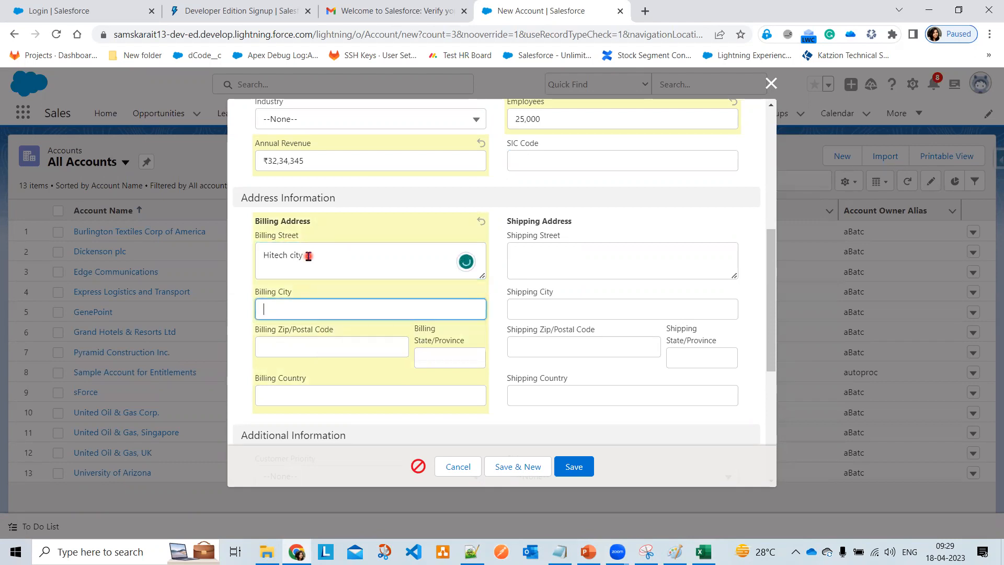
{"action": "left_click", "coordinate": [320, 395]}
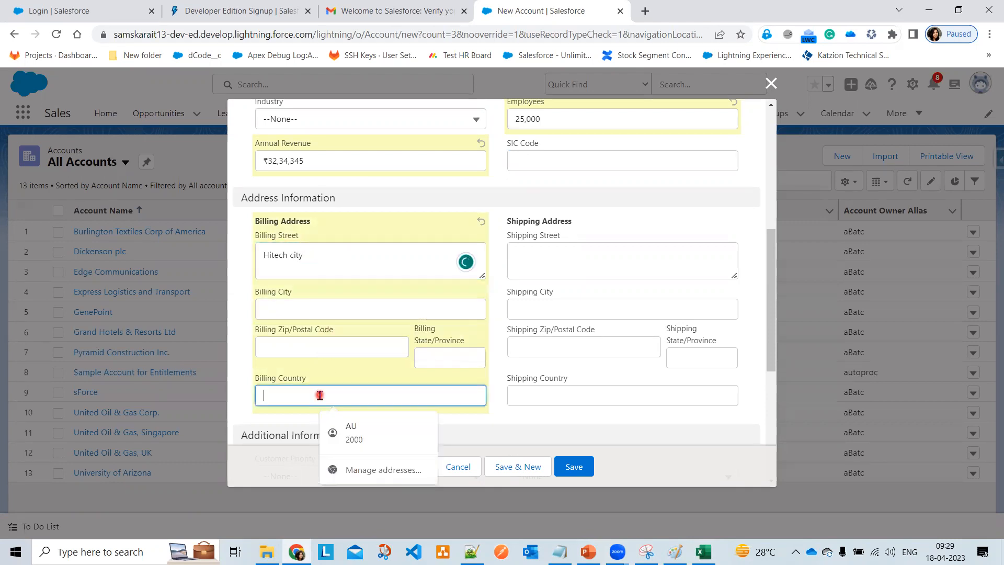
{"action": "left_click", "coordinate": [377, 425]}
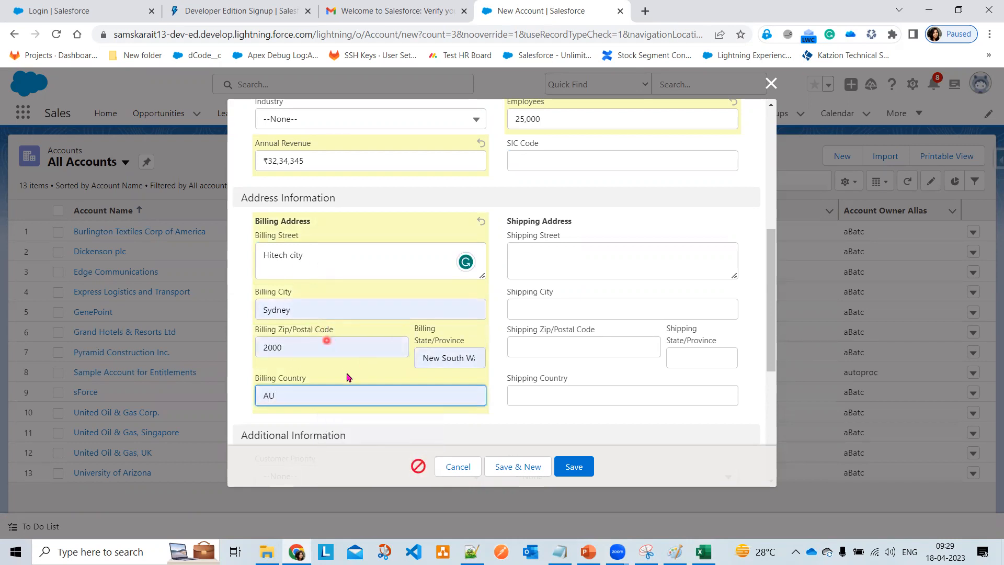
{"action": "left_click", "coordinate": [338, 397]}
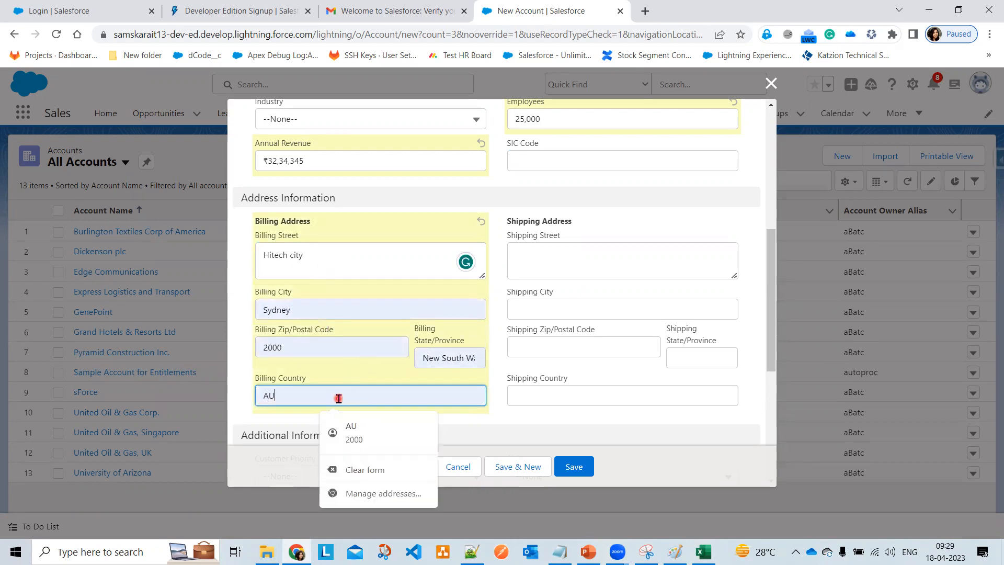
{"action": "left_click", "coordinate": [674, 219]}
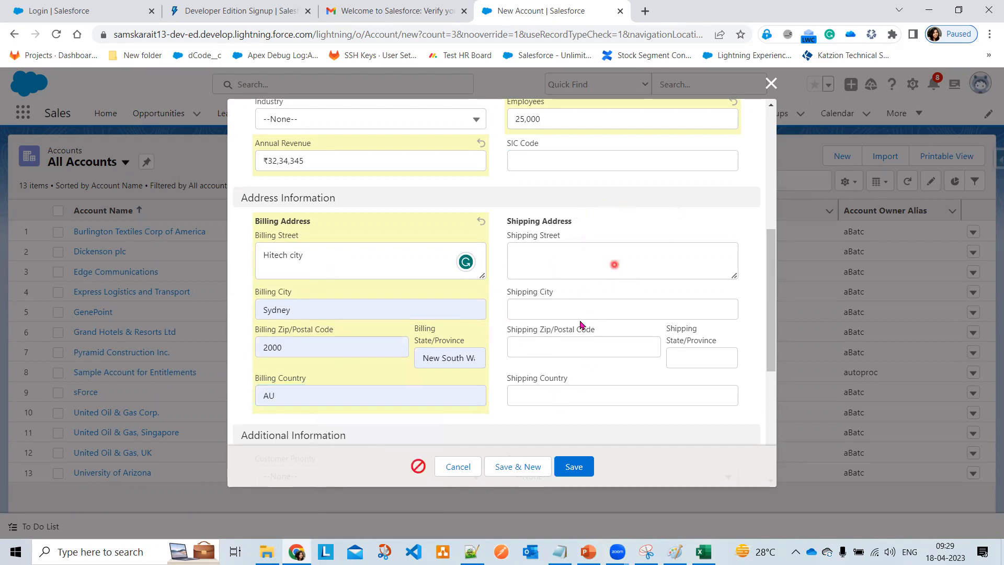
- Set Customer Priority to High and Active to Yes
{"action": "scroll", "coordinate": [580, 322], "scroll_direction": "down", "scroll_amount": 4}
{"action": "scroll", "coordinate": [580, 323], "scroll_direction": "down", "scroll_amount": 2}
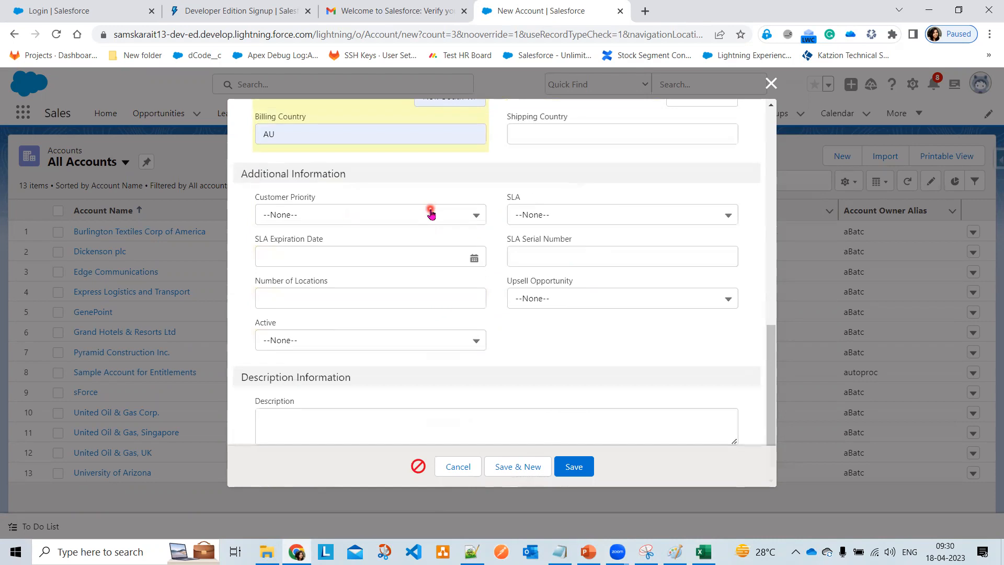
{"action": "left_click", "coordinate": [426, 213]}
{"action": "left_click", "coordinate": [417, 265]}
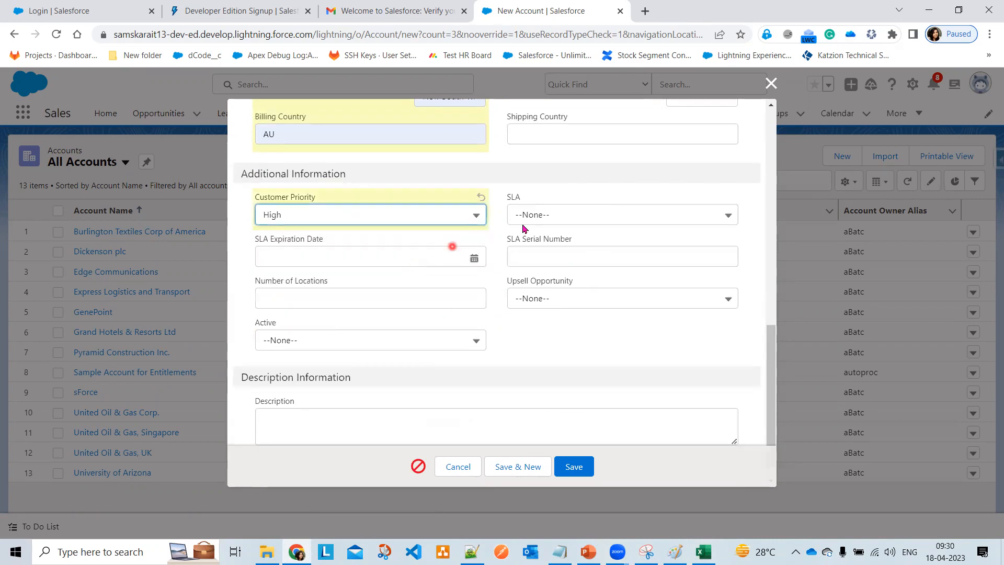
{"action": "left_click", "coordinate": [410, 346]}
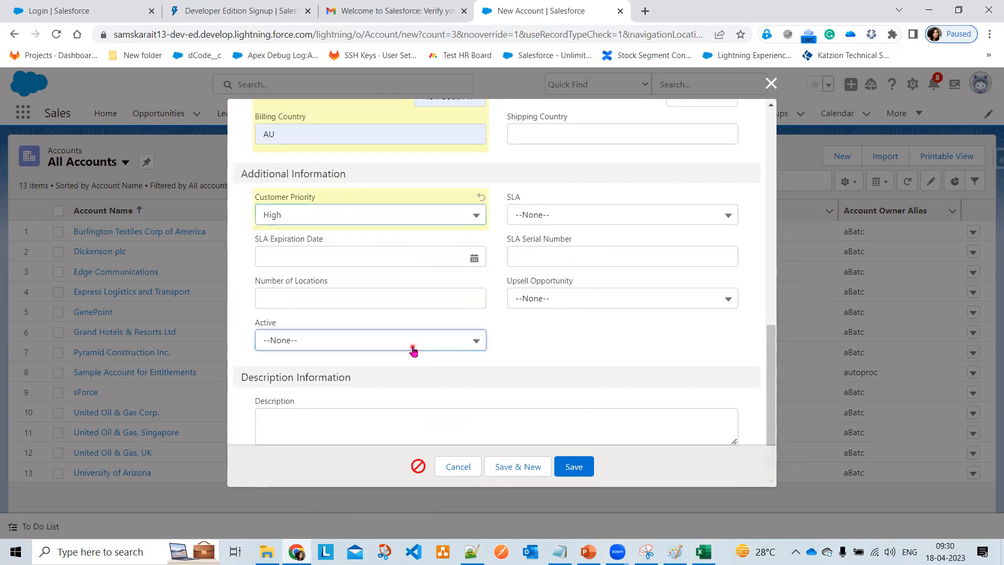
{"action": "left_click", "coordinate": [387, 413]}
- Write the description "Requested for 10 Laptop's"
{"action": "left_click", "coordinate": [387, 414]}
{"action": "scroll", "coordinate": [387, 397], "scroll_direction": "down", "scroll_amount": 1}
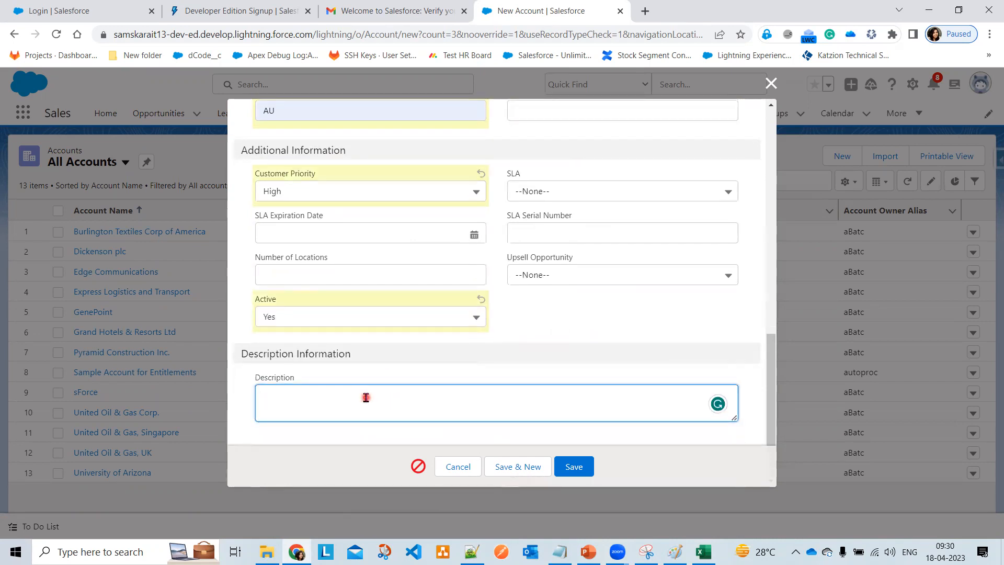
{"action": "type", "text": "Req"}
{"action": "type", "text": "uiremen"}
{"action": "type", "text": "ts"}
{"action": "key", "text": "BackSpace"}
{"action": "key", "text": "BackSpace"}
{"action": "key", "text": "BackSpace"}
{"action": "key", "text": "BackSpace"}
{"action": "key", "text": "BackSpace"}
{"action": "key", "text": "BackSpace"}
{"action": "key", "text": "BackSpace"}
{"action": "key", "text": "BackSpace"}
{"action": "key", "text": "BackSpace"}
{"action": "key", "text": "BackSpace"}
{"action": "key", "text": "BackSpace"}
{"action": "key", "text": "BackSpace"}
{"action": "key", "text": "BackSpace"}
{"action": "key", "text": "BackSpace"}
{"action": "key", "text": "BackSpace"}
{"action": "key", "text": "BackSpace"}
{"action": "key", "text": "BackSpace"}
{"action": "key", "text": "BackSpace"}
{"action": "key", "text": "BackSpace"}
{"action": "key", "text": "BackSpace"}
{"action": "type", "text": "10 Laptop's need"}
{"action": "key", "text": "BackSpace"}
{"action": "key", "text": "BackSpace"}
{"action": "key", "text": "BackSpace"}
{"action": "key", "text": "BackSpace"}
{"action": "key", "text": "BackSpace"}
{"action": "key", "text": "BackSpace"}
{"action": "key", "text": "BackSpace"}
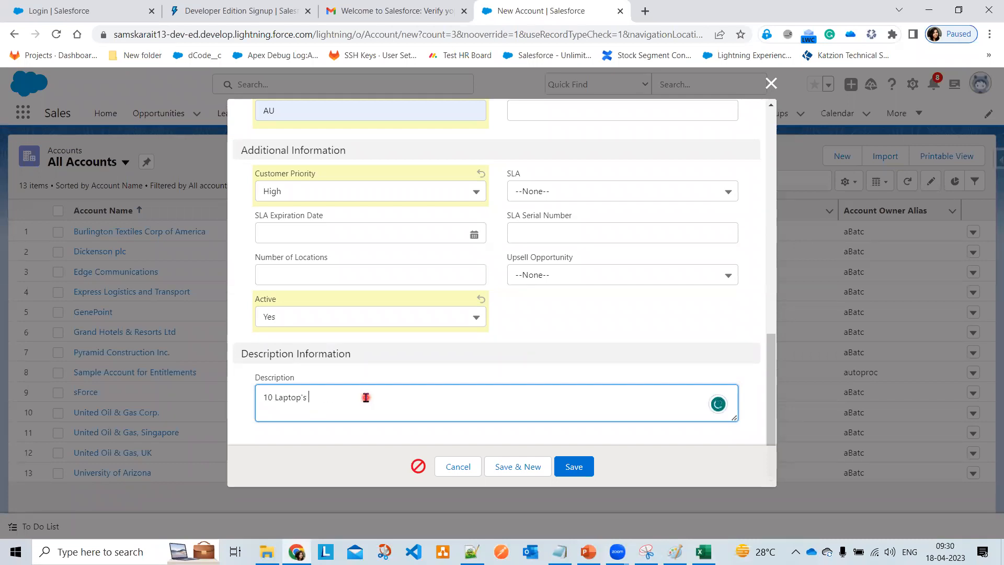
{"action": "type", "text": "Requested for"}
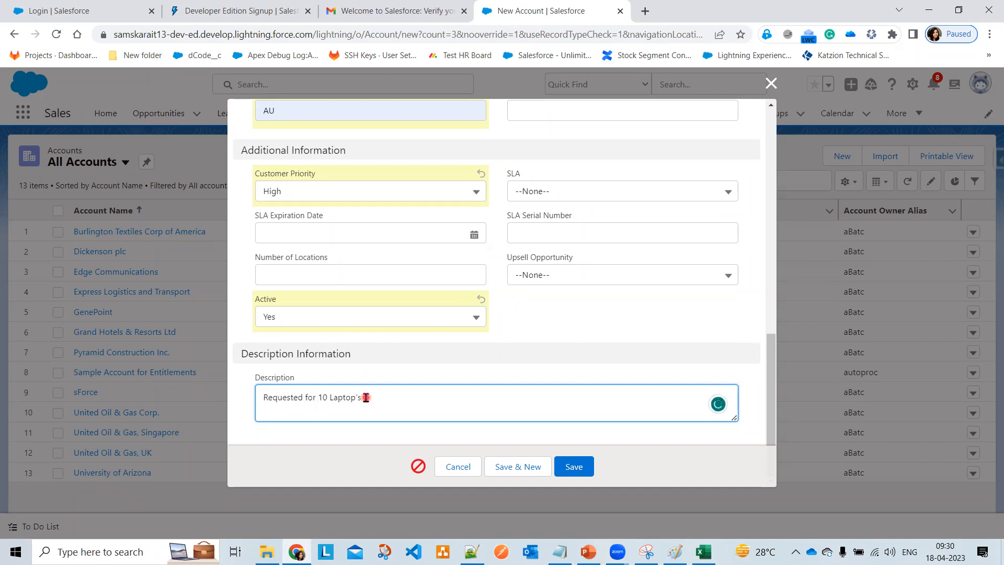
- Save the Infosys Company account and review its Details: Type Prospect, Rating Warm, 25,000 employees
{"action": "left_click", "coordinate": [573, 467]}
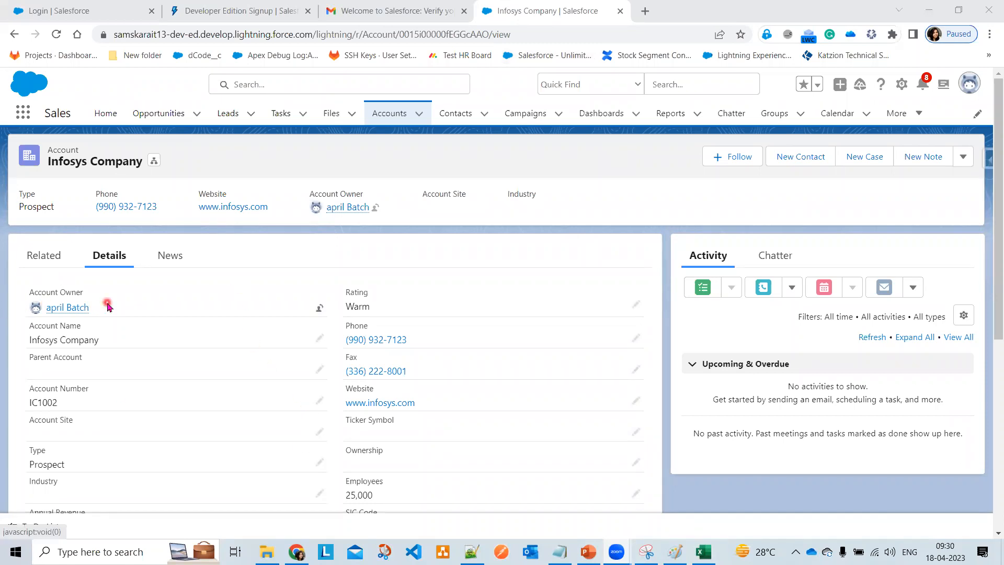
{"action": "mouse_move", "coordinate": [84, 308]}
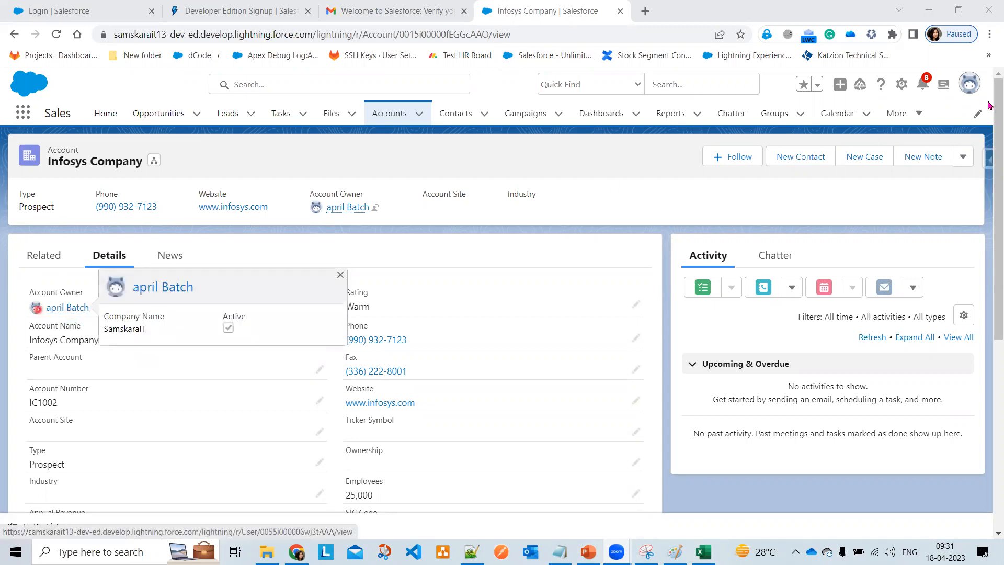
{"action": "left_click", "coordinate": [967, 86]}
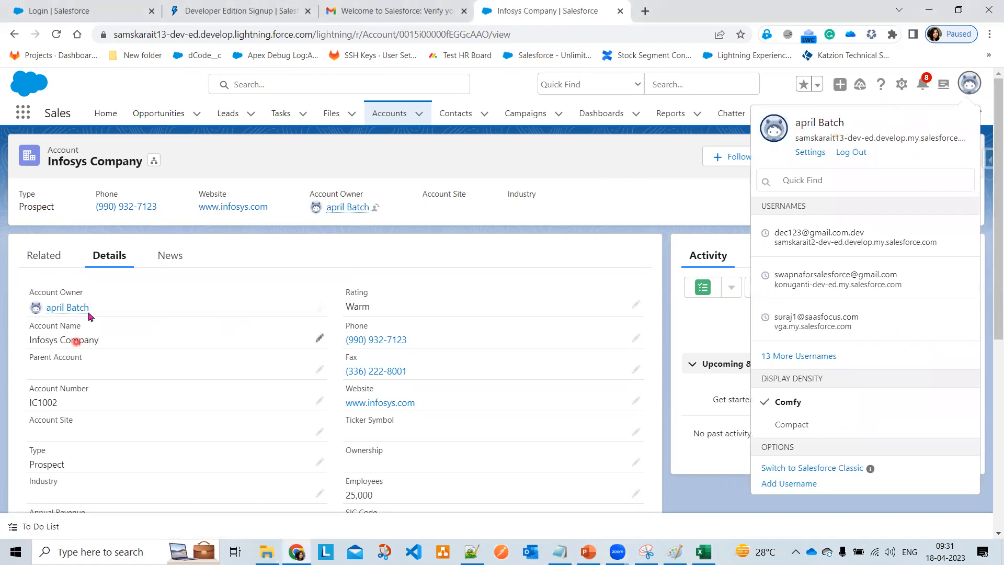
{"action": "mouse_move", "coordinate": [74, 302]}
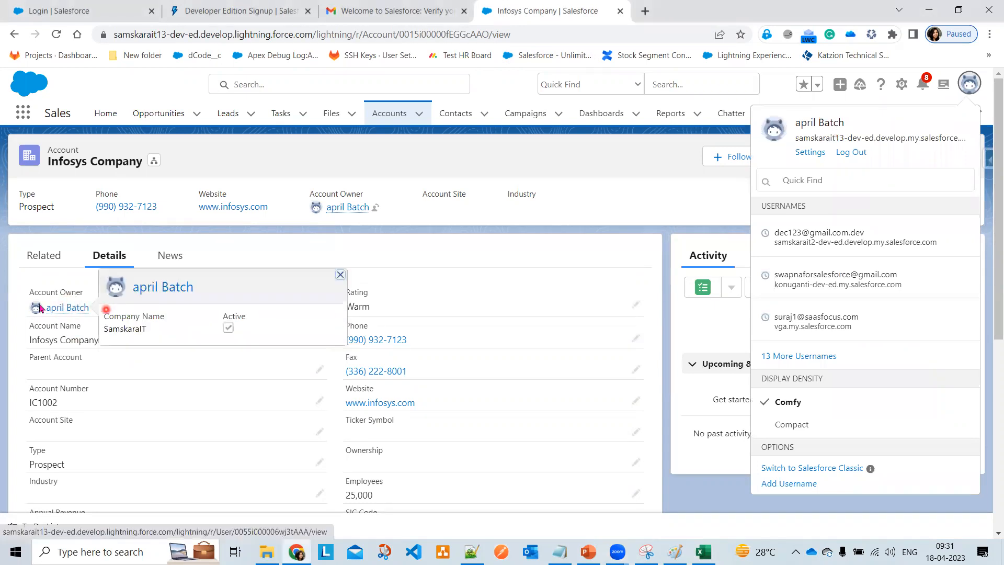
{"action": "left_click", "coordinate": [397, 253]}
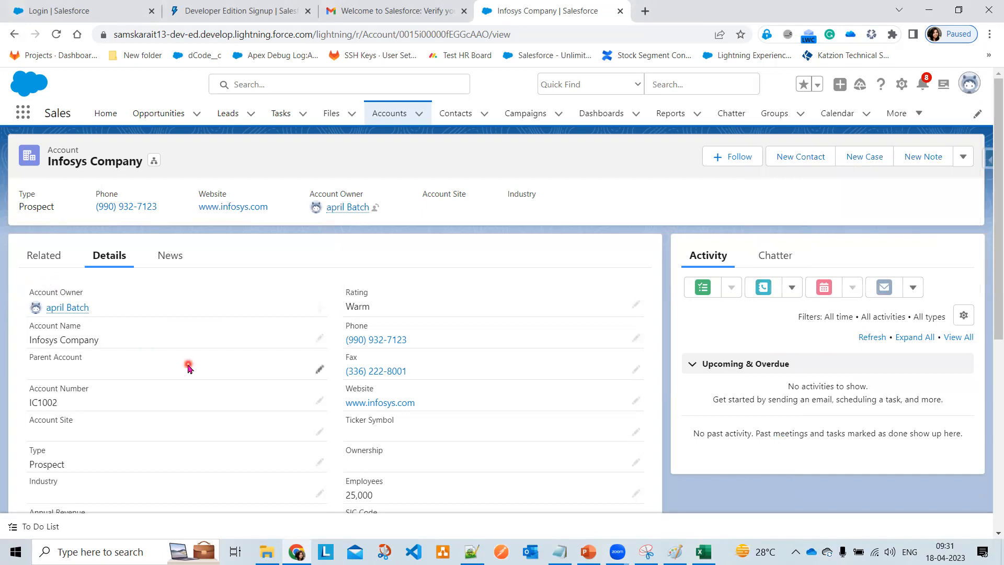
{"action": "scroll", "coordinate": [162, 402], "scroll_direction": "down", "scroll_amount": 6}
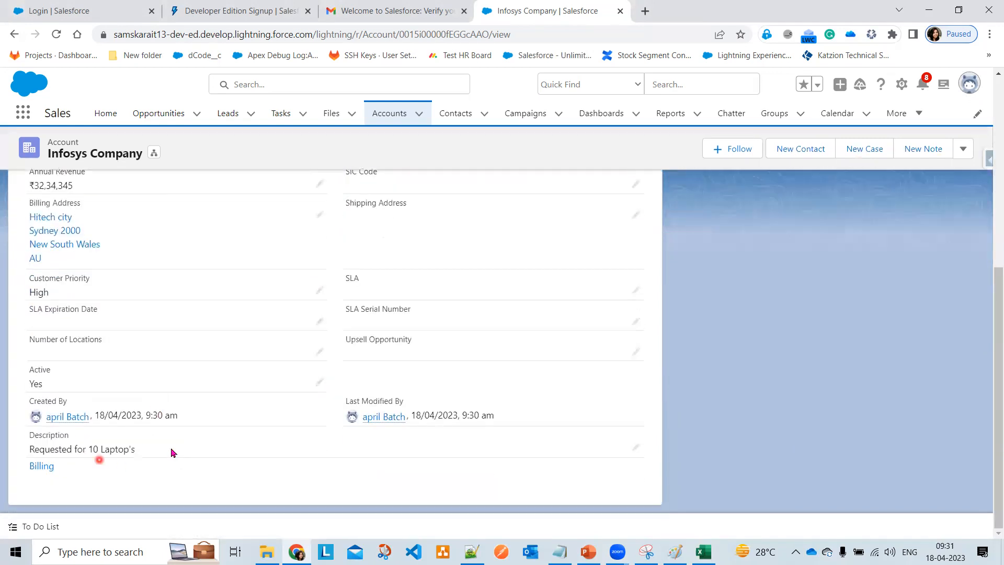
{"action": "scroll", "coordinate": [209, 449], "scroll_direction": "up", "scroll_amount": 3}
{"action": "scroll", "coordinate": [225, 447], "scroll_direction": "up", "scroll_amount": 3}
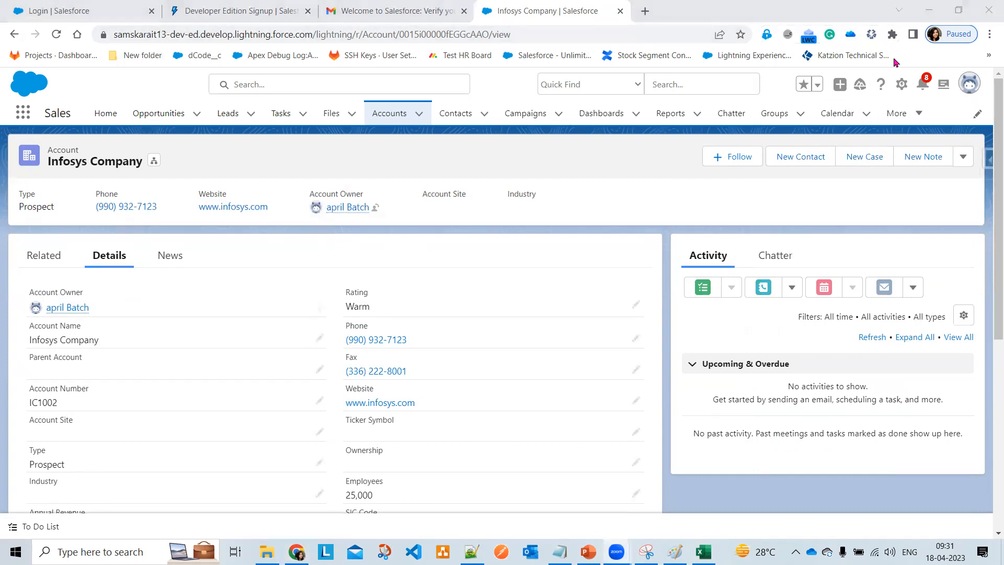
- Close the Gmail verification tab and switch to Salesforce Classic via the profile avatar
{"action": "left_click", "coordinate": [529, 36]}
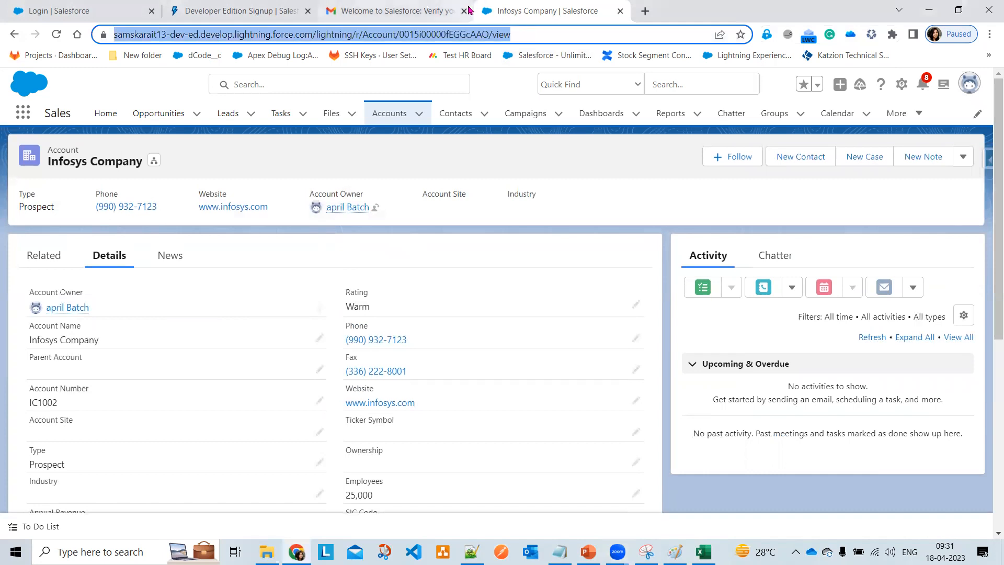
{"action": "left_click", "coordinate": [464, 11]}
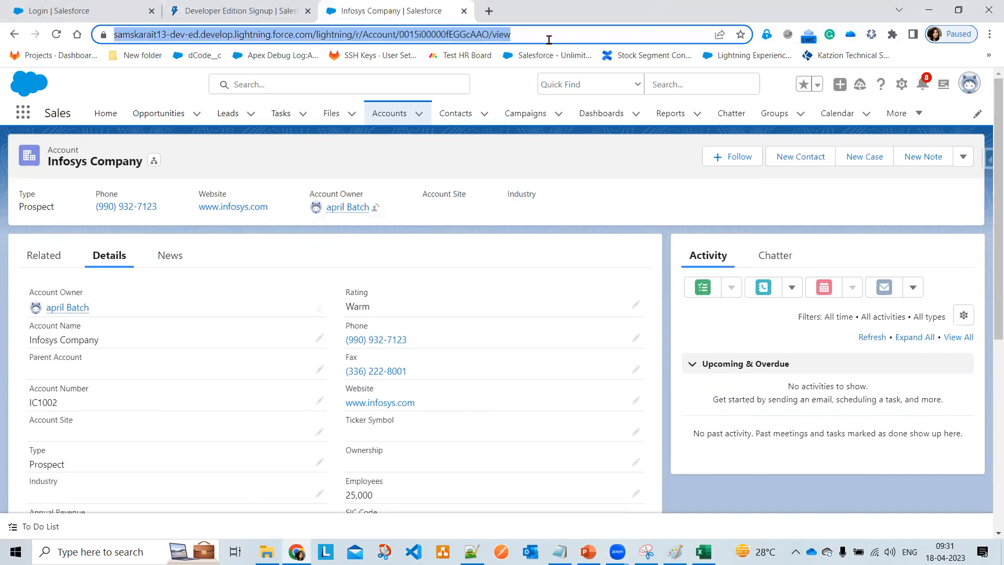
{"action": "left_click", "coordinate": [971, 85]}
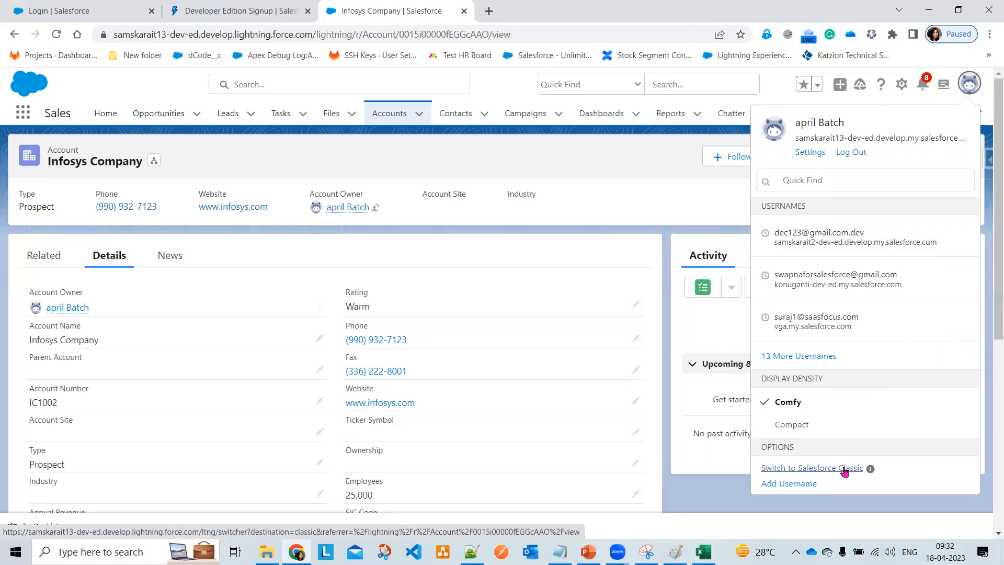
{"action": "left_click", "coordinate": [846, 470]}
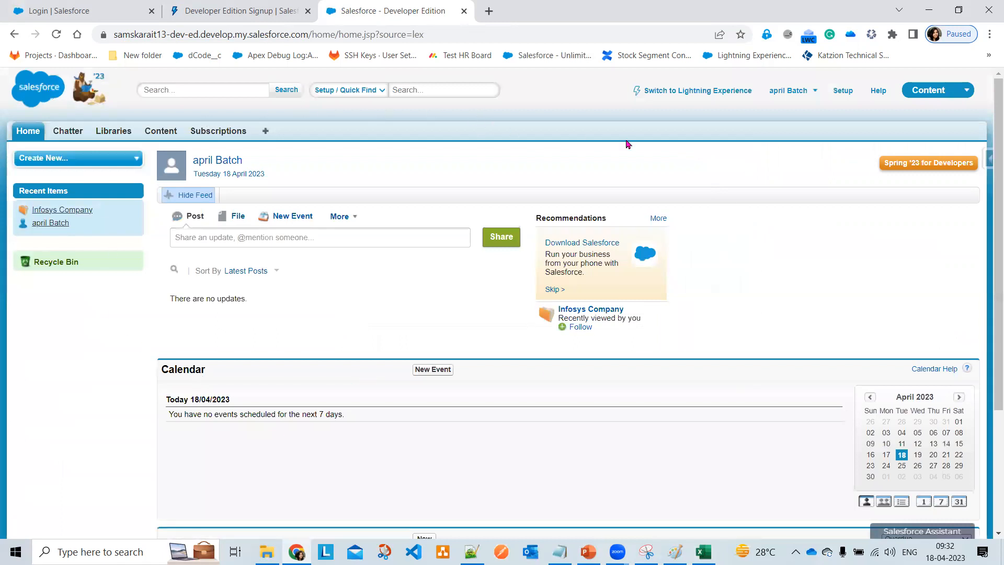
- Switch to the Sales app and open the Infosys Company account in Classic
{"action": "left_click", "coordinate": [949, 93]}
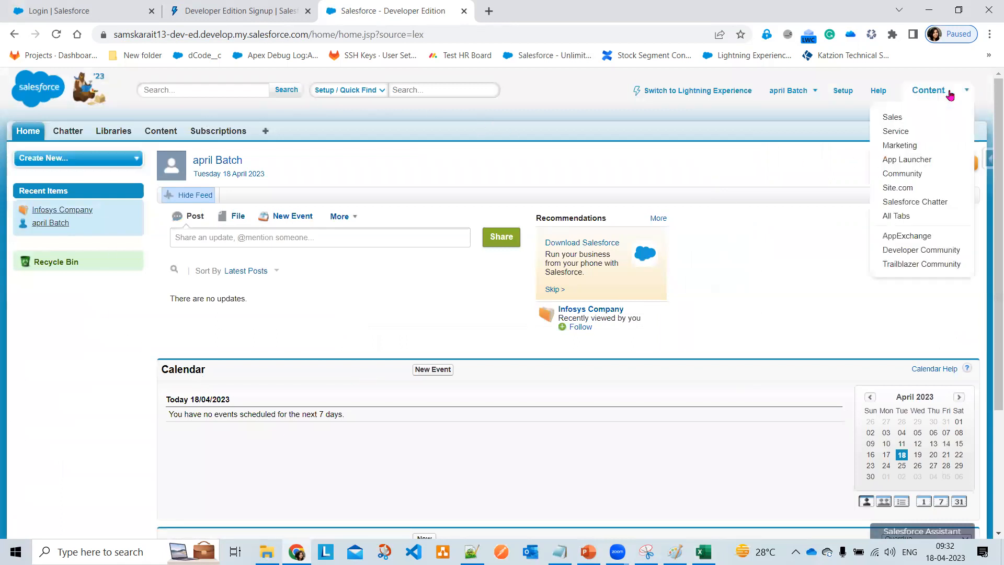
{"action": "left_click", "coordinate": [897, 119]}
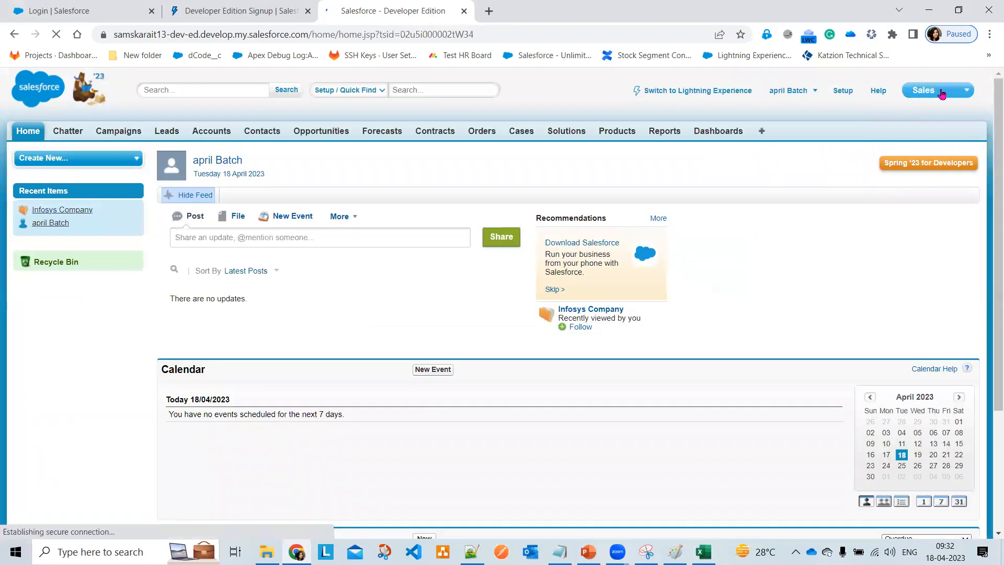
{"action": "left_click", "coordinate": [941, 93]}
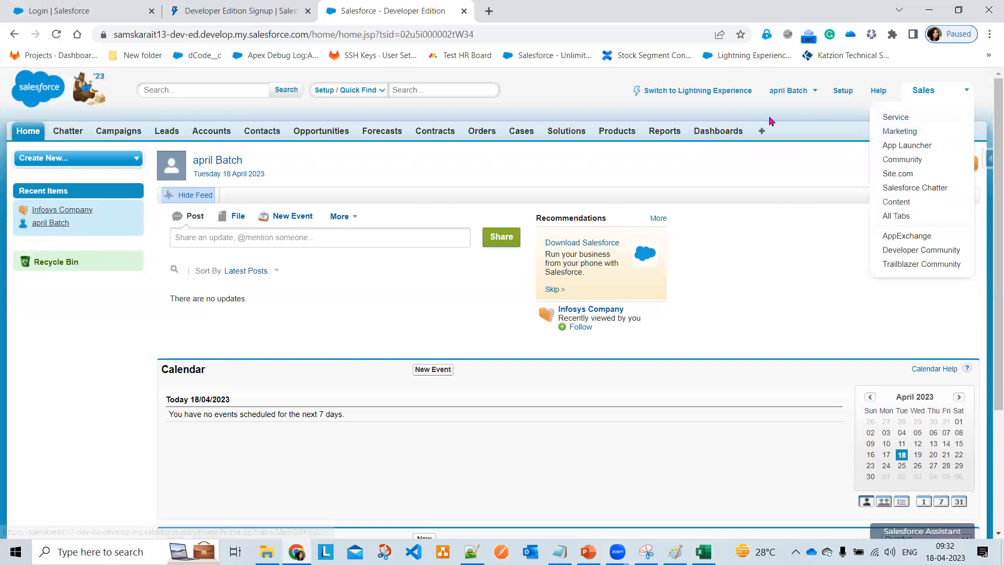
{"action": "left_click", "coordinate": [212, 136]}
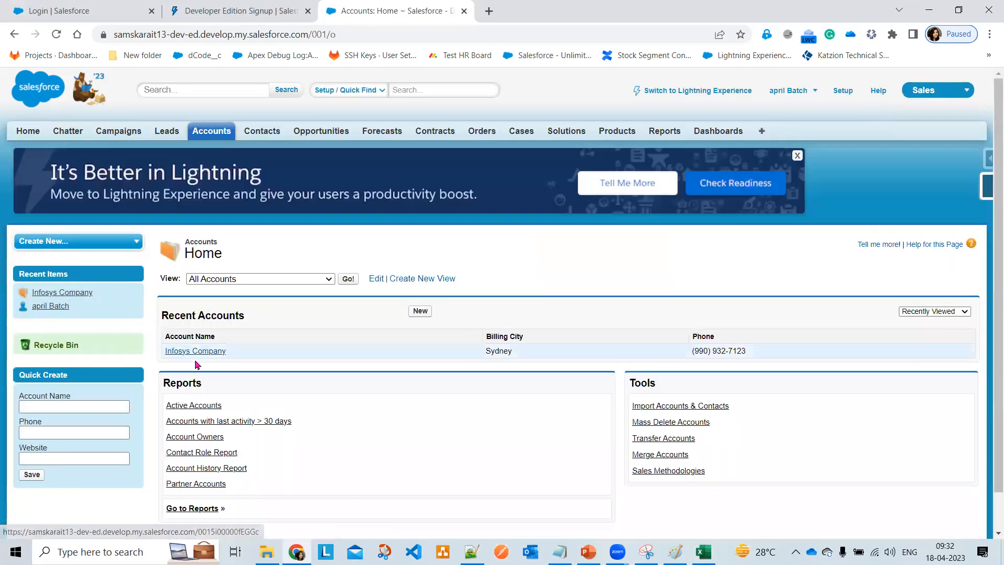
{"action": "left_click", "coordinate": [200, 352]}
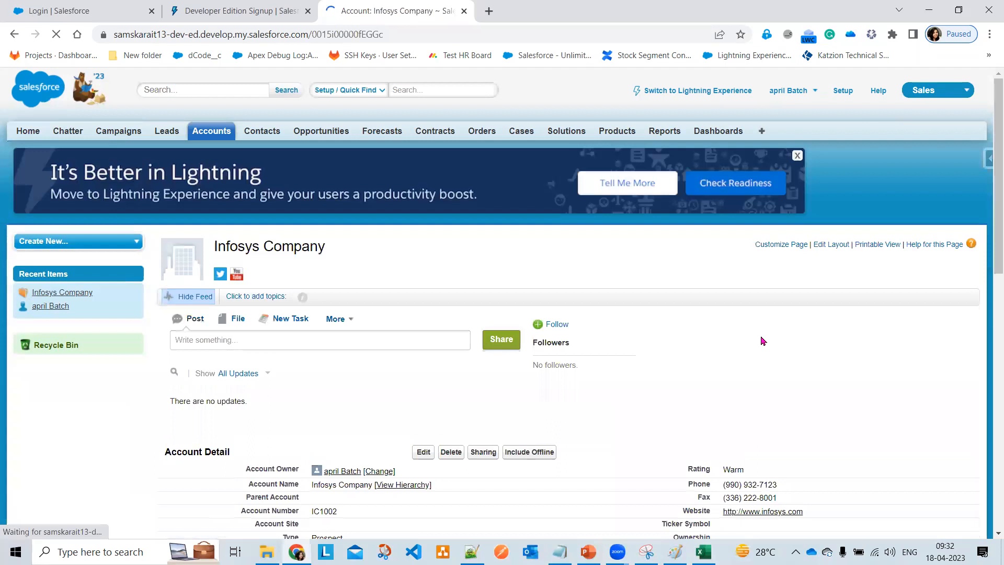
- Review the Account Detail fields down to SLA and the last modified date
{"action": "scroll", "coordinate": [762, 341], "scroll_direction": "down", "scroll_amount": 1}
{"action": "scroll", "coordinate": [762, 341], "scroll_direction": "down", "scroll_amount": 1}
{"action": "left_click", "coordinate": [488, 128]}
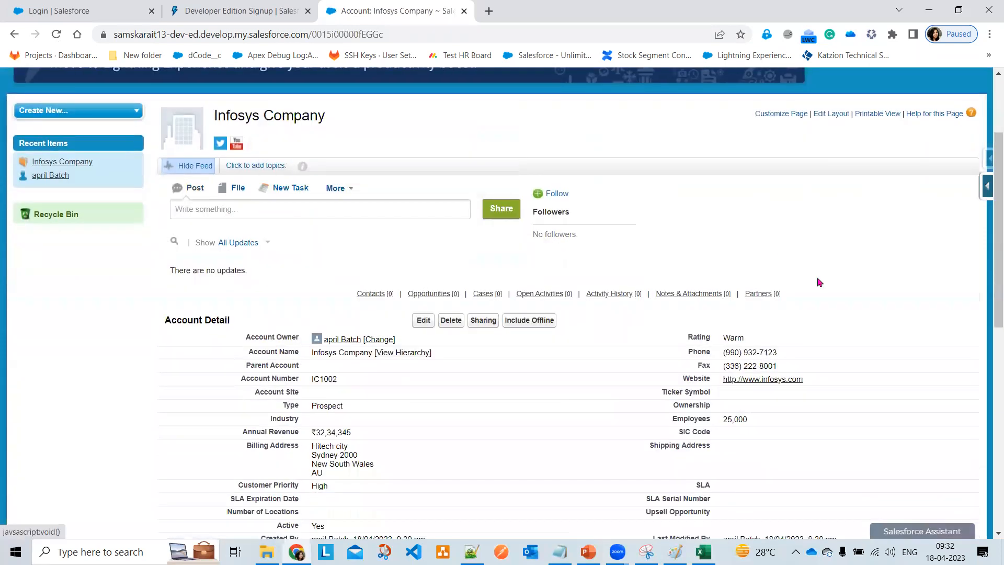
{"action": "scroll", "coordinate": [820, 282], "scroll_direction": "down", "scroll_amount": 1}
{"action": "scroll", "coordinate": [820, 282], "scroll_direction": "down", "scroll_amount": 2}
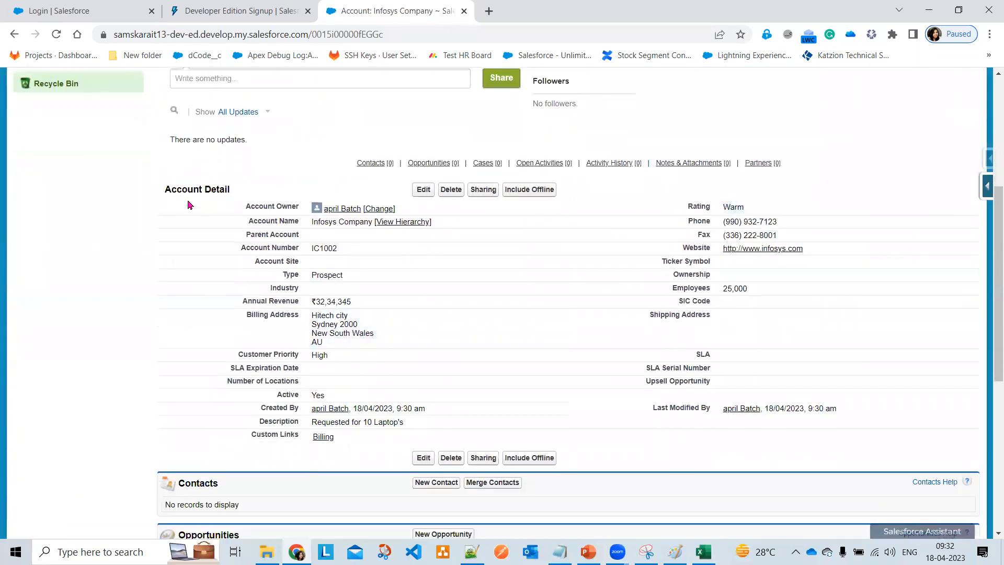
{"action": "left_click_drag", "start_coordinate": [238, 210], "coordinate": [711, 367]}
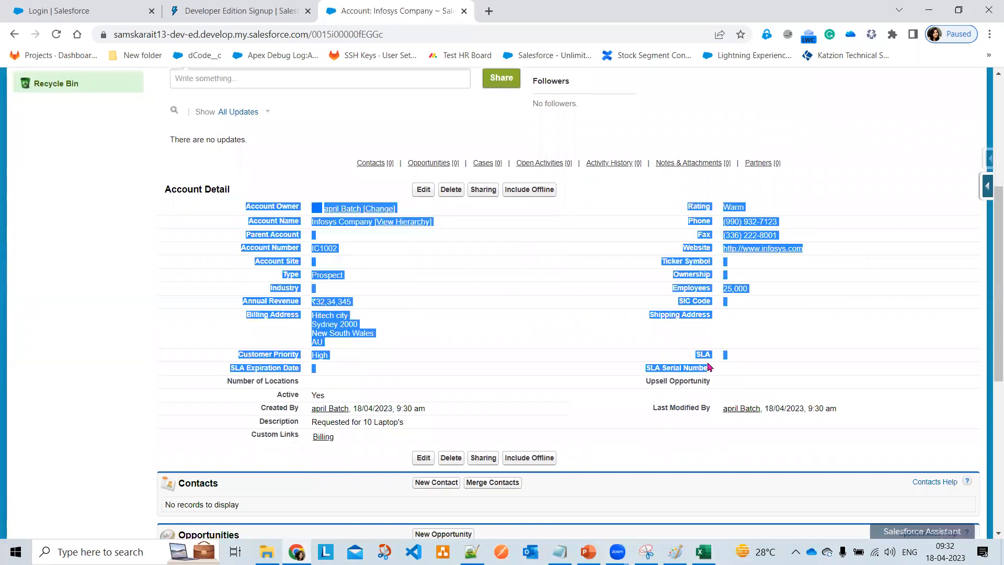
{"action": "left_click", "coordinate": [850, 412]}
{"action": "left_click_drag", "start_coordinate": [850, 412], "coordinate": [760, 410]}
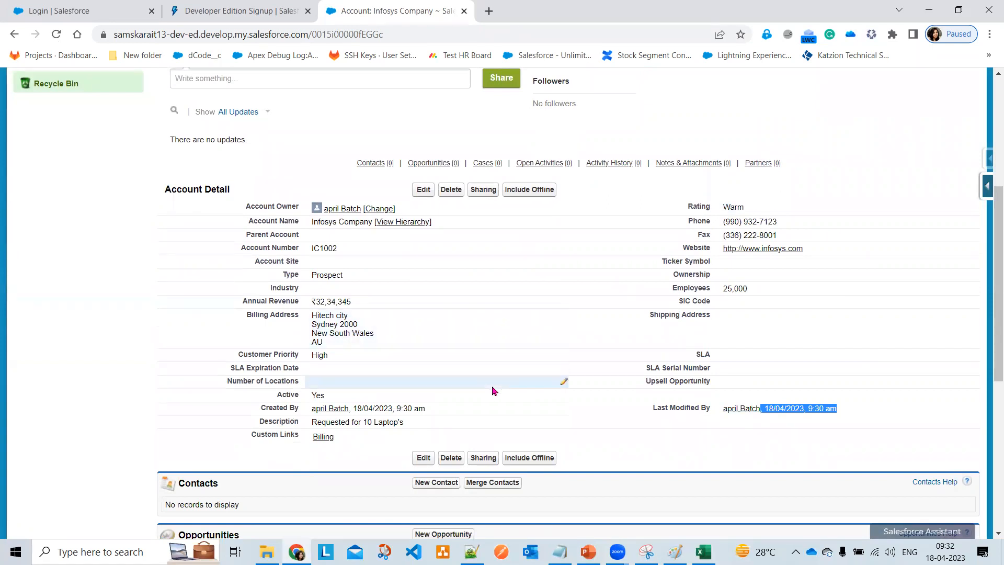
{"action": "scroll", "coordinate": [491, 376], "scroll_direction": "down", "scroll_amount": 1}
{"action": "scroll", "coordinate": [492, 392], "scroll_direction": "up", "scroll_amount": 1}
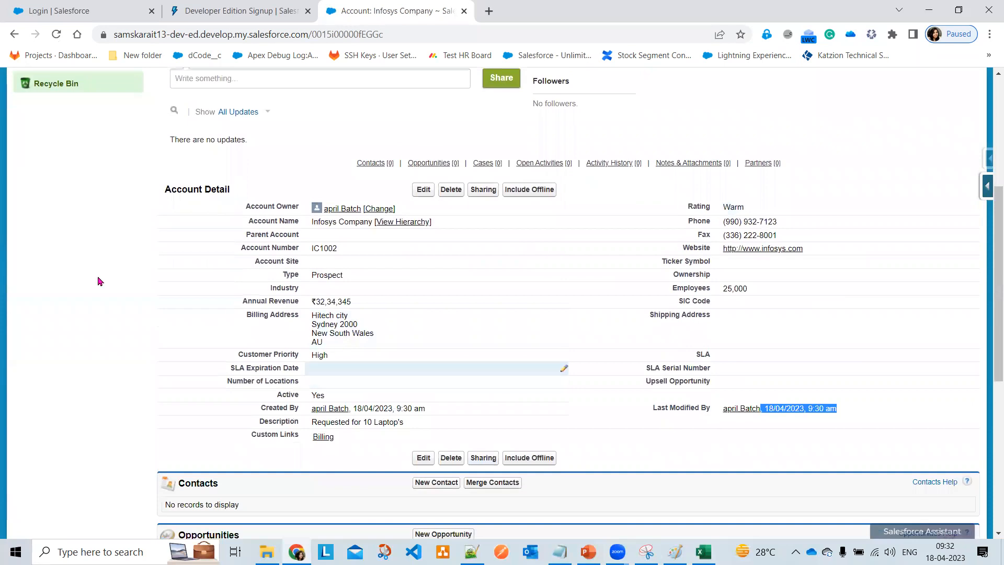
{"action": "scroll", "coordinate": [322, 329], "scroll_direction": "up", "scroll_amount": 2}
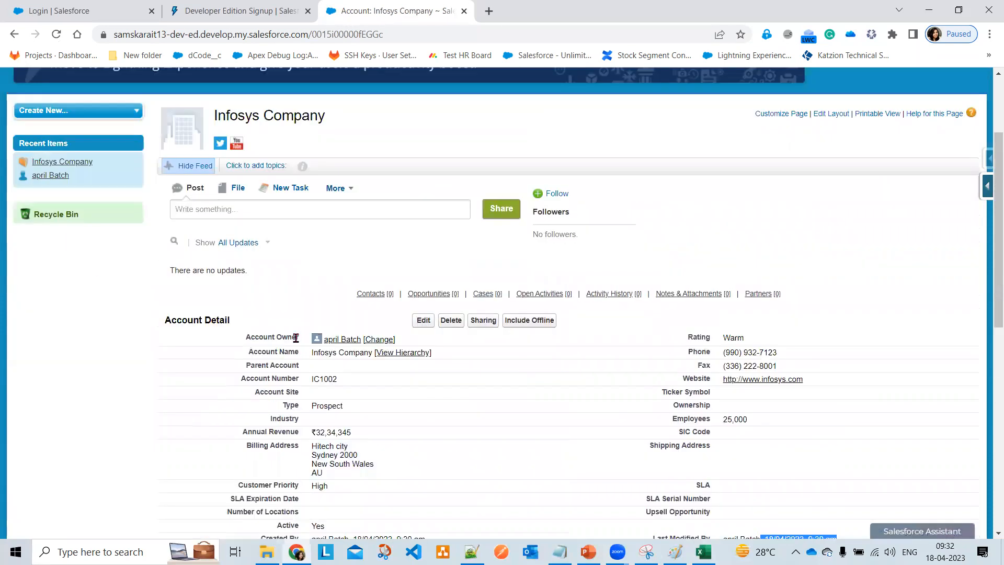
{"action": "scroll", "coordinate": [549, 286], "scroll_direction": "up", "scroll_amount": 2}
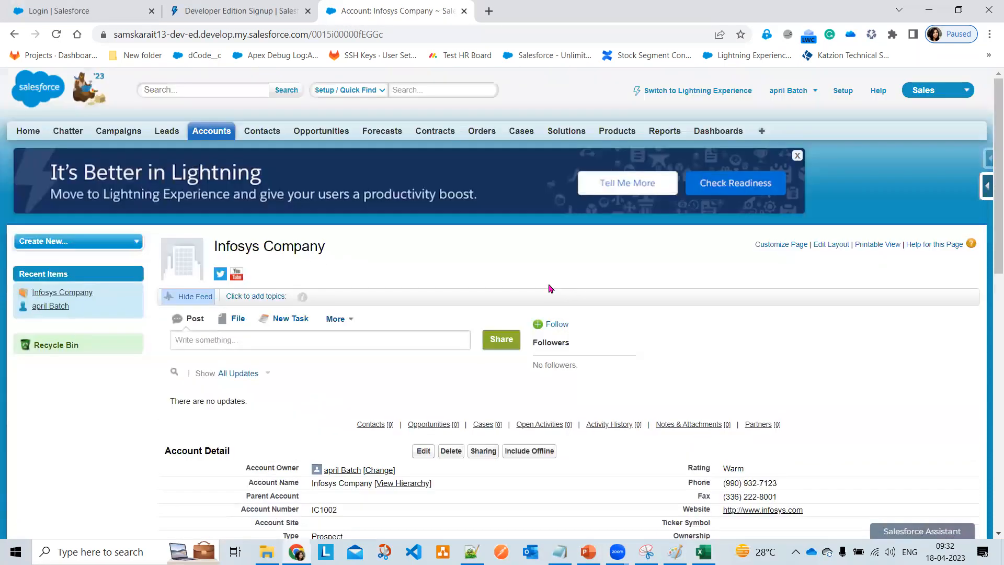
- Switch to Lightning Experience and browse the account's Details, created 18/04/2023, 9:30 am
{"action": "left_click", "coordinate": [687, 94]}
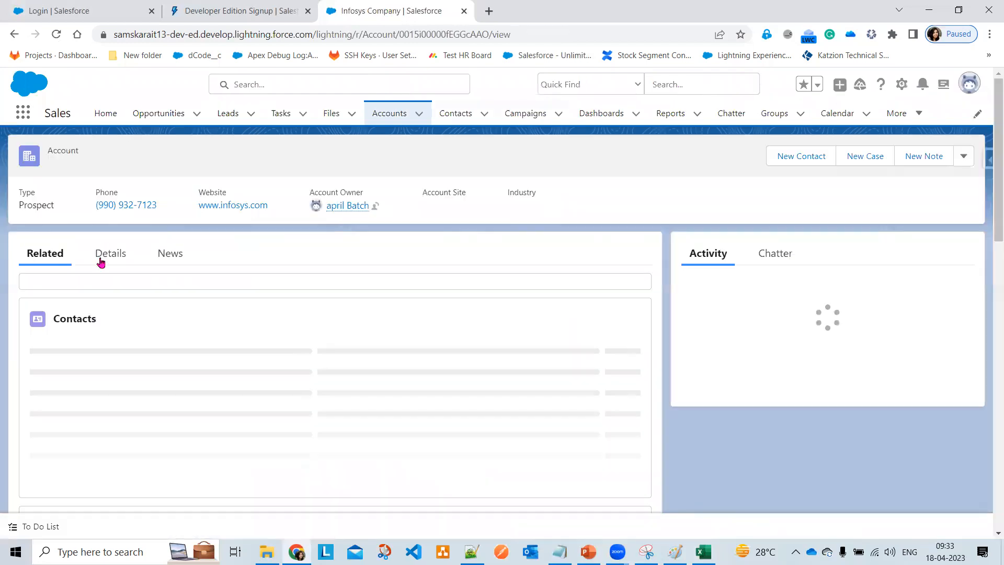
{"action": "left_click", "coordinate": [101, 261]}
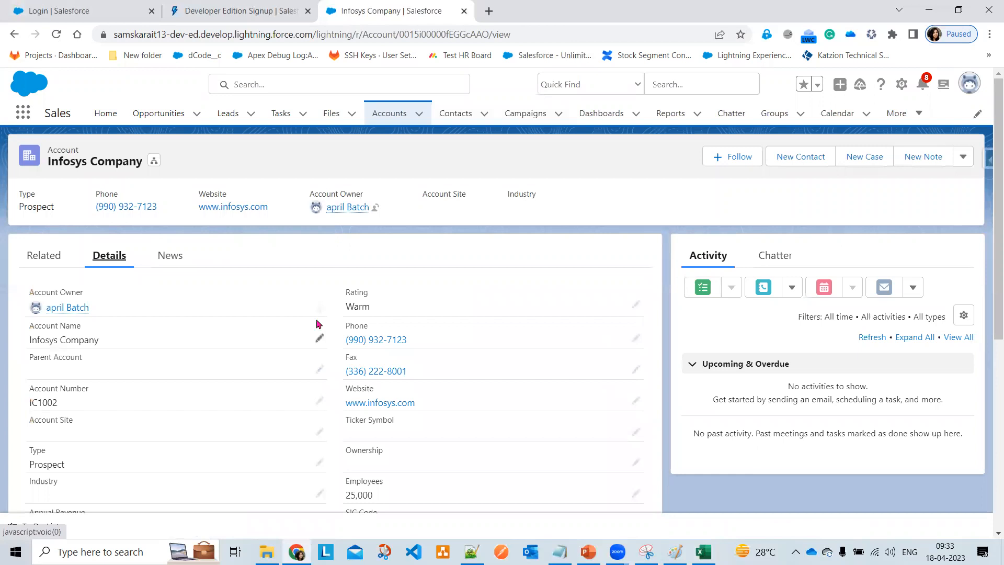
{"action": "scroll", "coordinate": [316, 324], "scroll_direction": "down", "scroll_amount": 1}
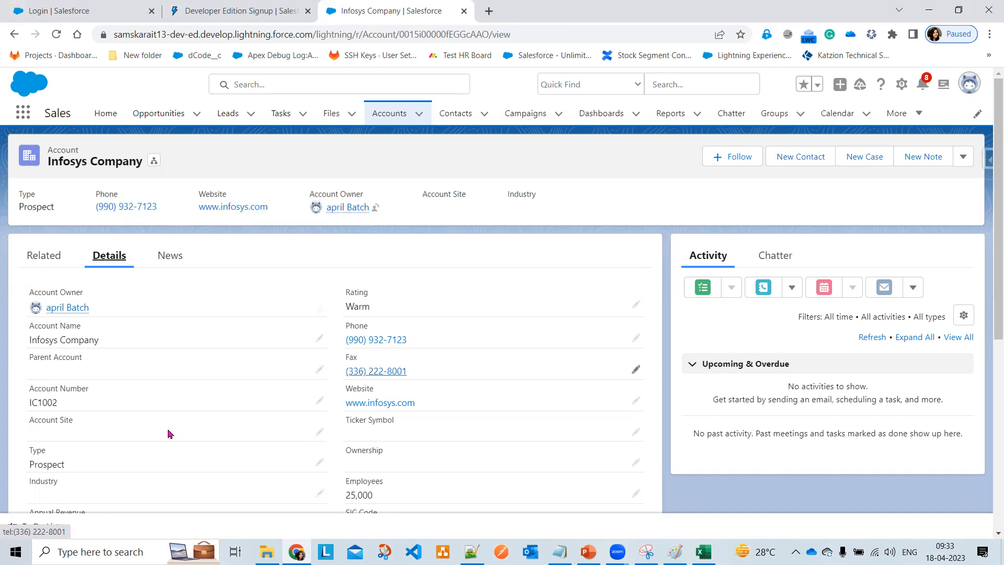
{"action": "scroll", "coordinate": [168, 434], "scroll_direction": "down", "scroll_amount": 3}
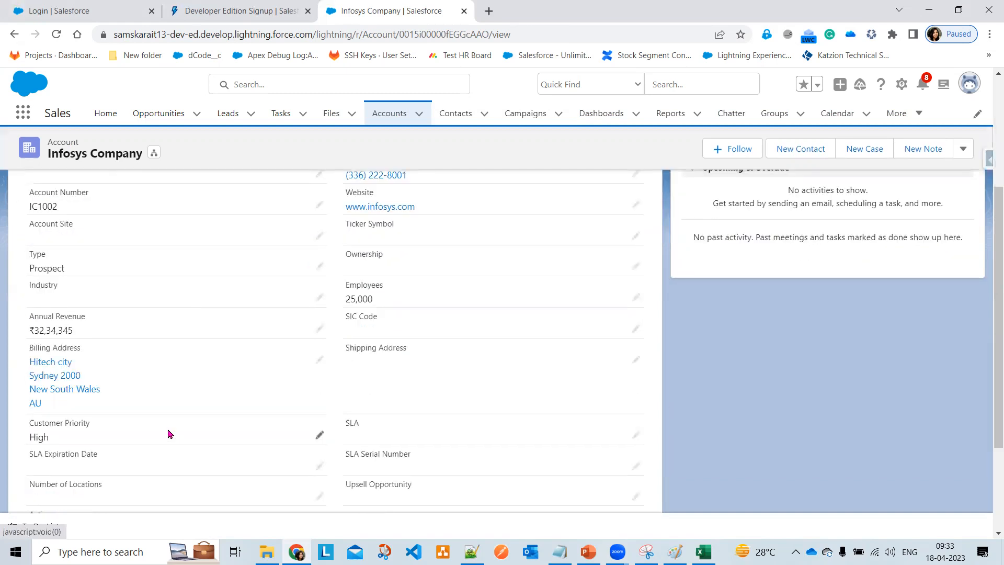
{"action": "scroll", "coordinate": [169, 433], "scroll_direction": "up", "scroll_amount": 3}
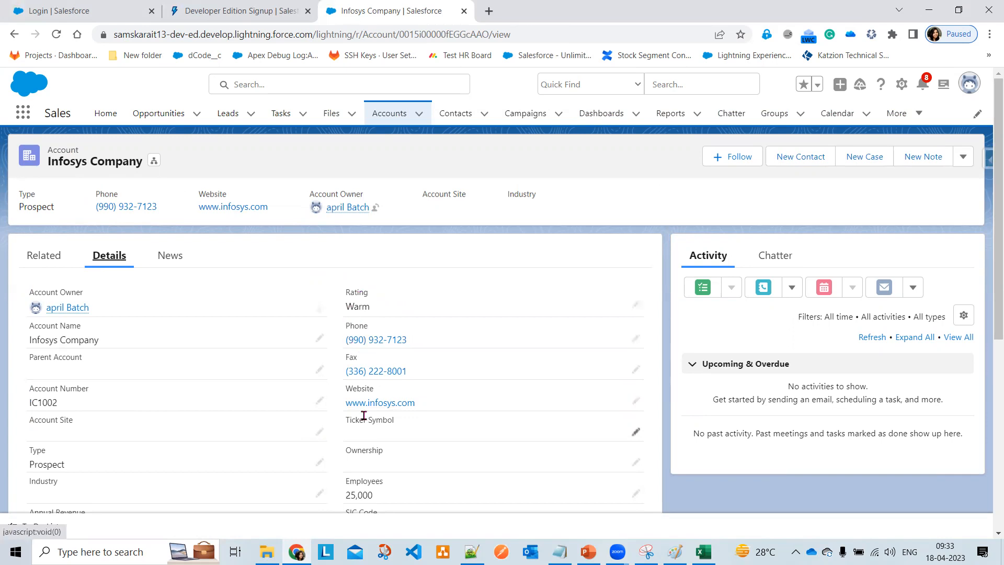
{"action": "scroll", "coordinate": [366, 408], "scroll_direction": "down", "scroll_amount": 3}
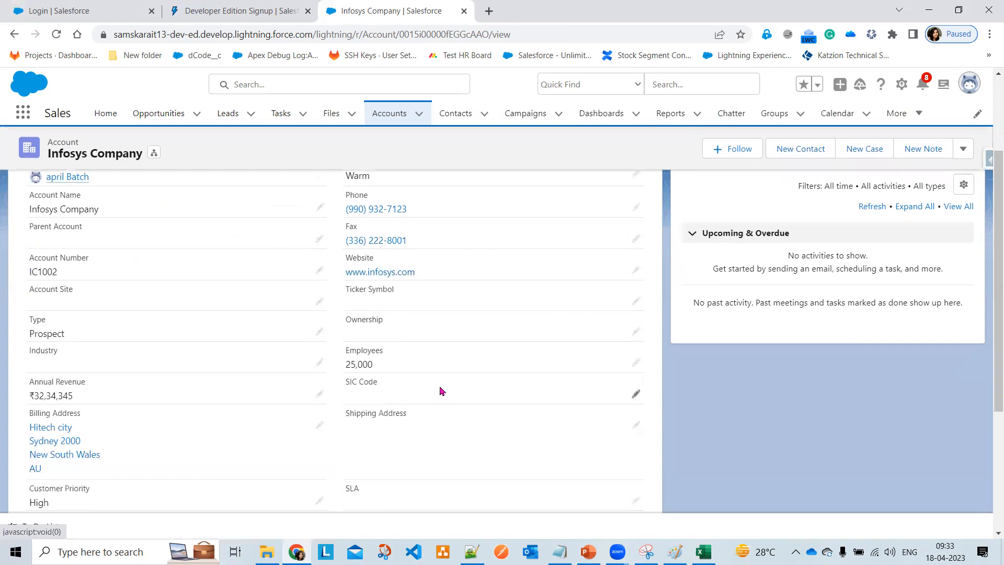
{"action": "scroll", "coordinate": [441, 391], "scroll_direction": "down", "scroll_amount": 5}
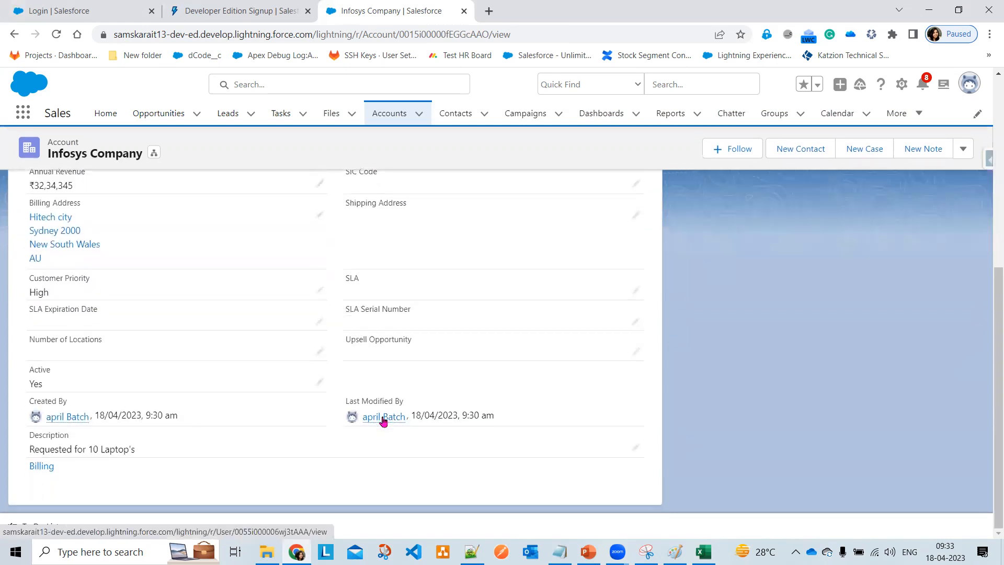
{"action": "mouse_move", "coordinate": [70, 417]}
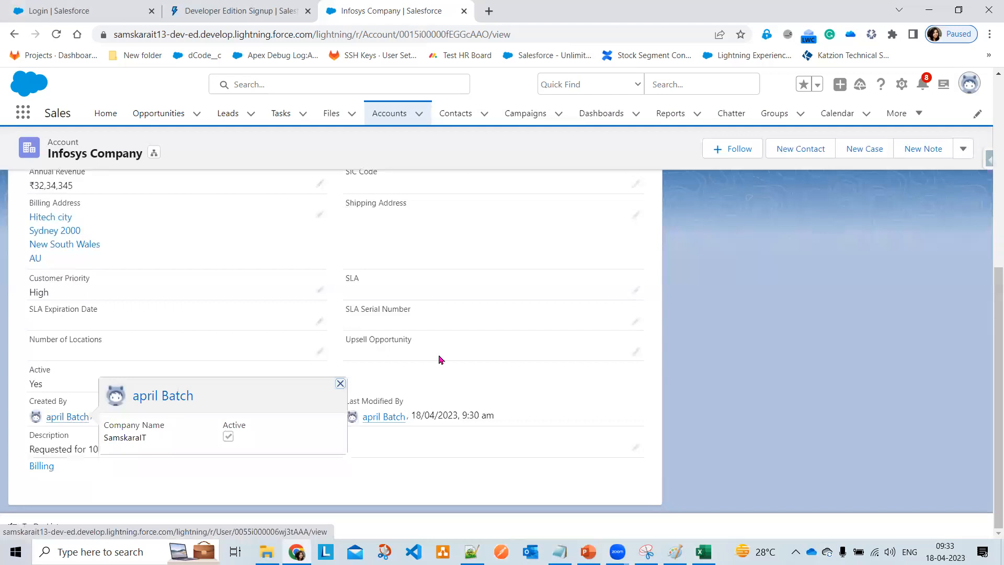
{"action": "scroll", "coordinate": [470, 355], "scroll_direction": "up", "scroll_amount": 5}
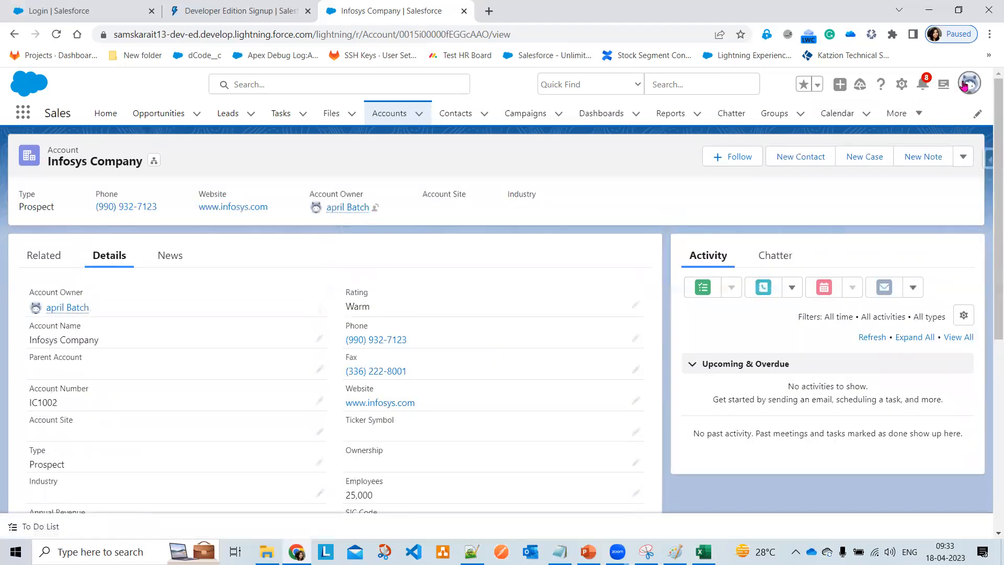
{"action": "left_click", "coordinate": [965, 85]}
{"action": "left_click", "coordinate": [809, 468]}
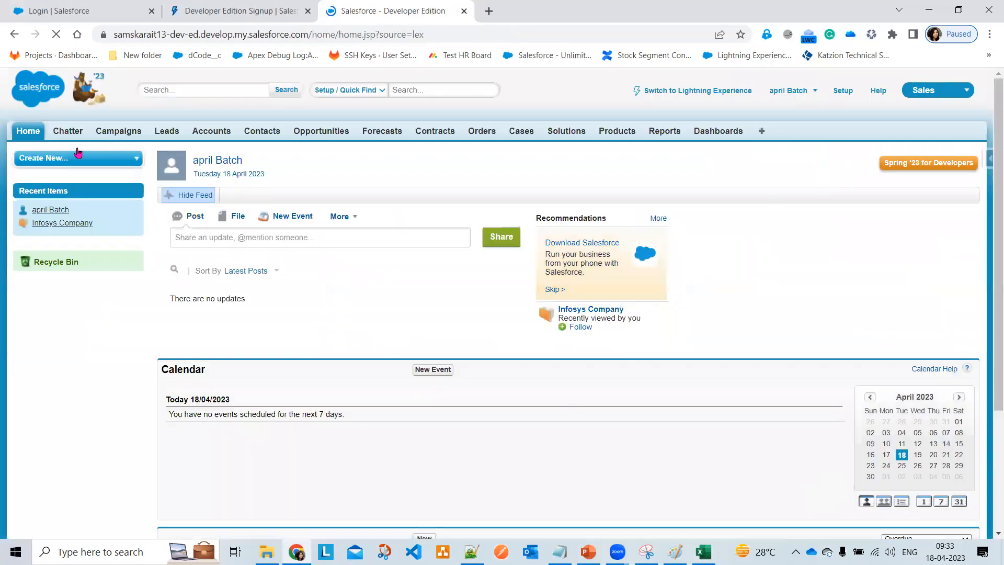
{"action": "left_click", "coordinate": [47, 224]}
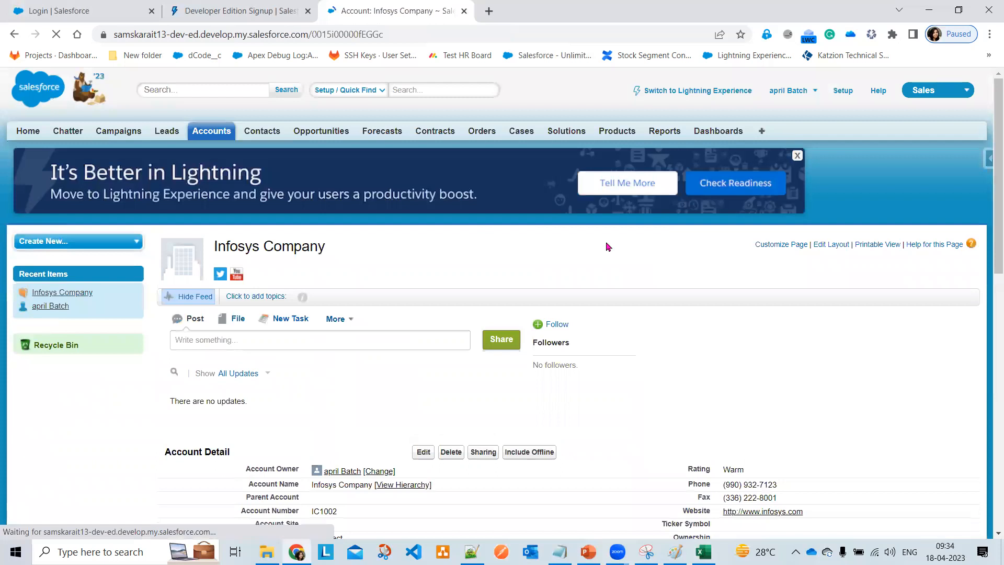
{"action": "scroll", "coordinate": [606, 245], "scroll_direction": "down", "scroll_amount": 3}
{"action": "scroll", "coordinate": [609, 253], "scroll_direction": "down", "scroll_amount": 3}
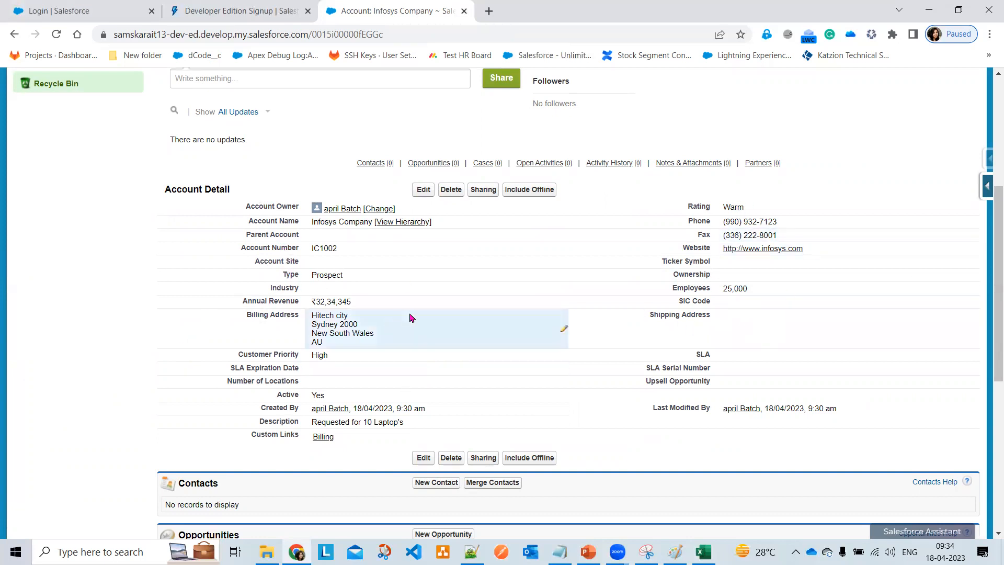
{"action": "scroll", "coordinate": [673, 271], "scroll_direction": "up", "scroll_amount": 5}
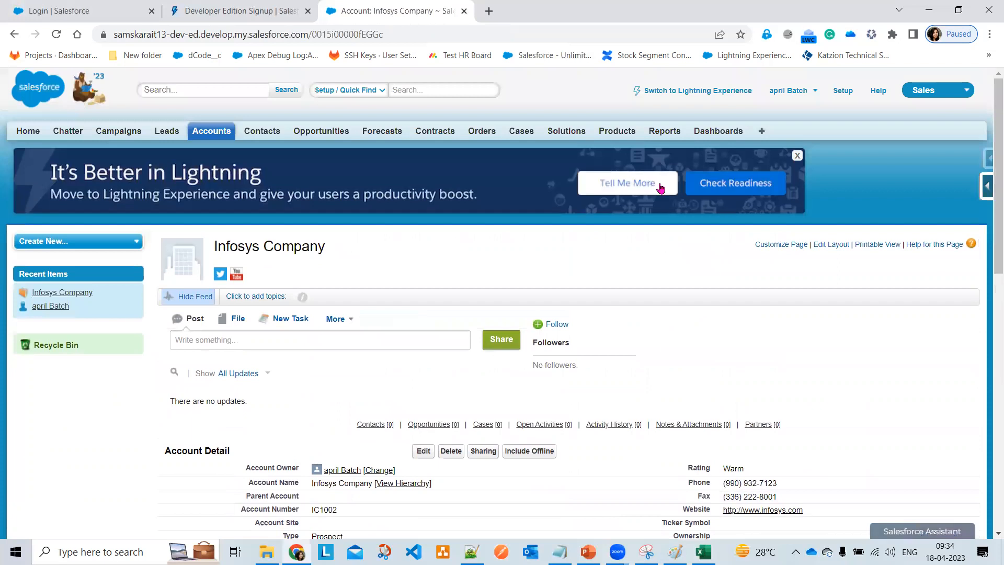
{"action": "left_click", "coordinate": [700, 93]}
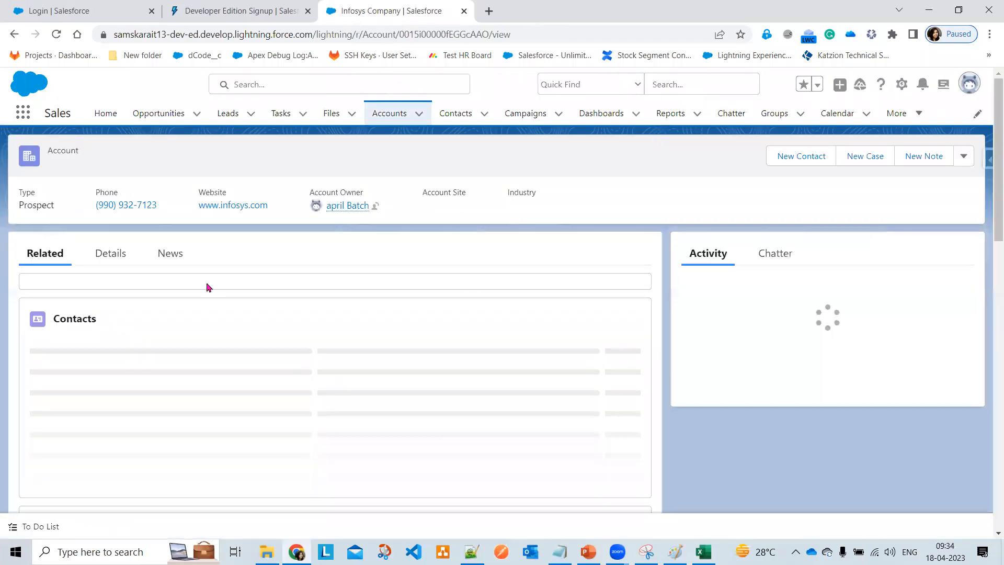
- Set Infosys Company's Industry to Agriculture in the Edit form and save
{"action": "left_click", "coordinate": [113, 257]}
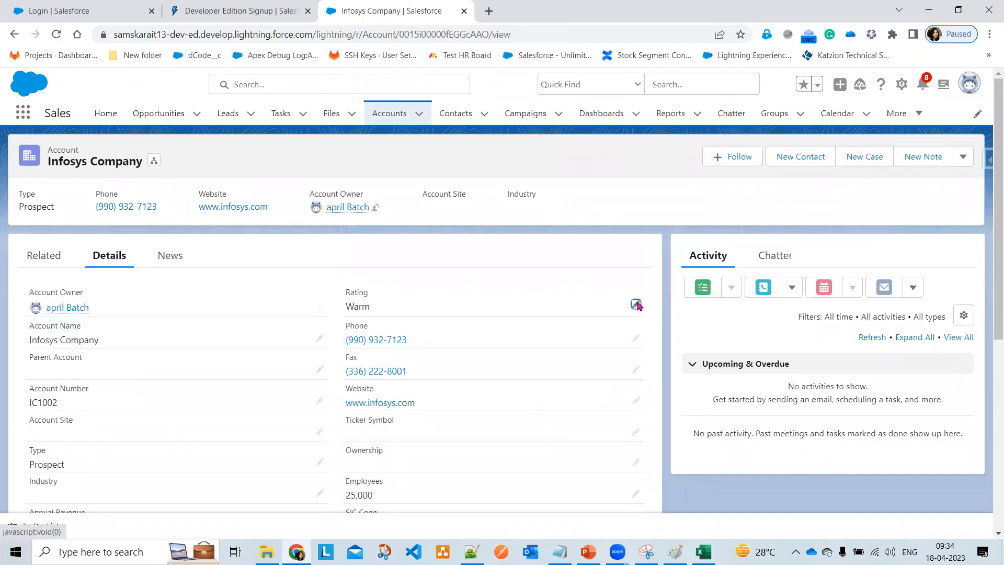
{"action": "left_click", "coordinate": [635, 305]}
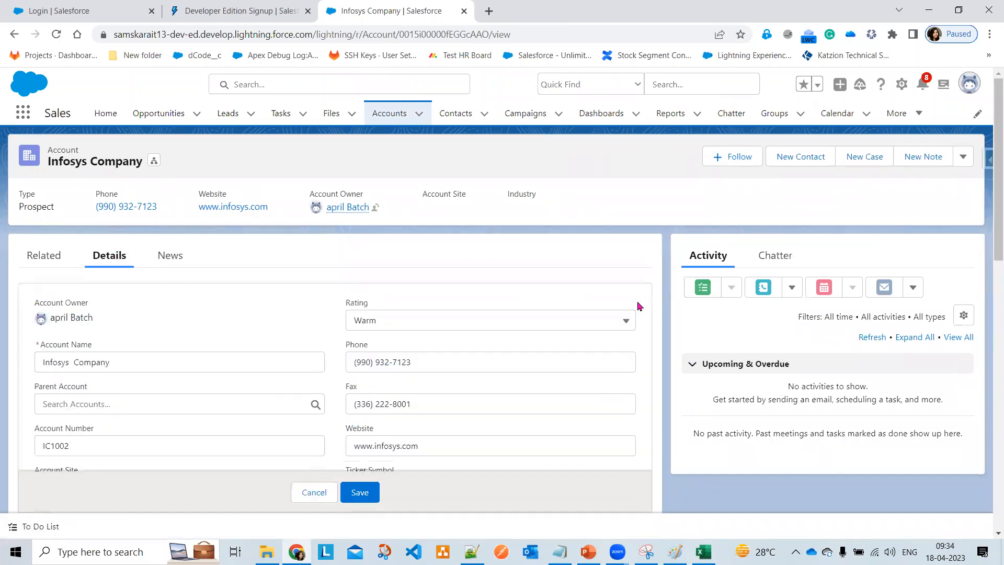
{"action": "left_click", "coordinate": [311, 494]}
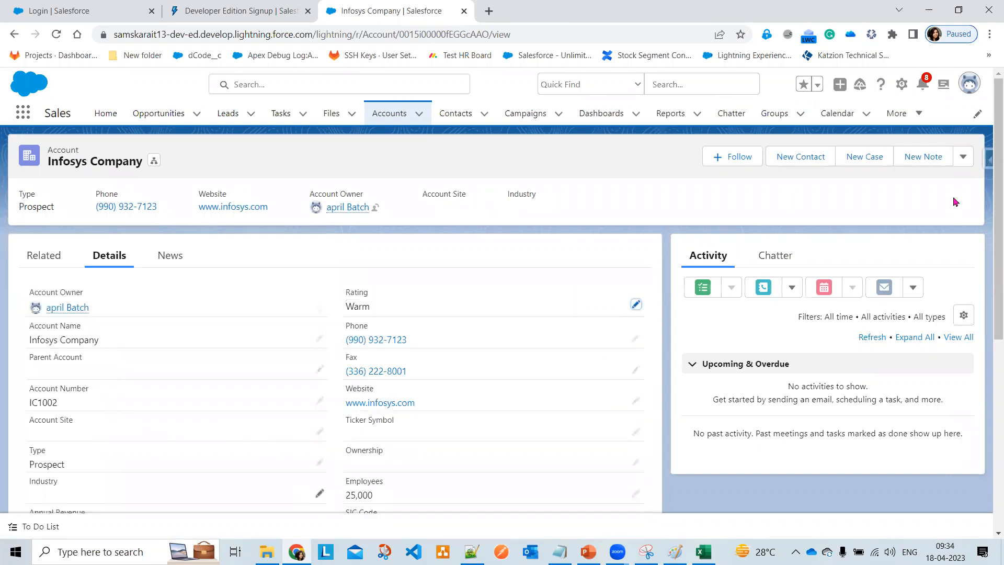
{"action": "left_click", "coordinate": [964, 162]}
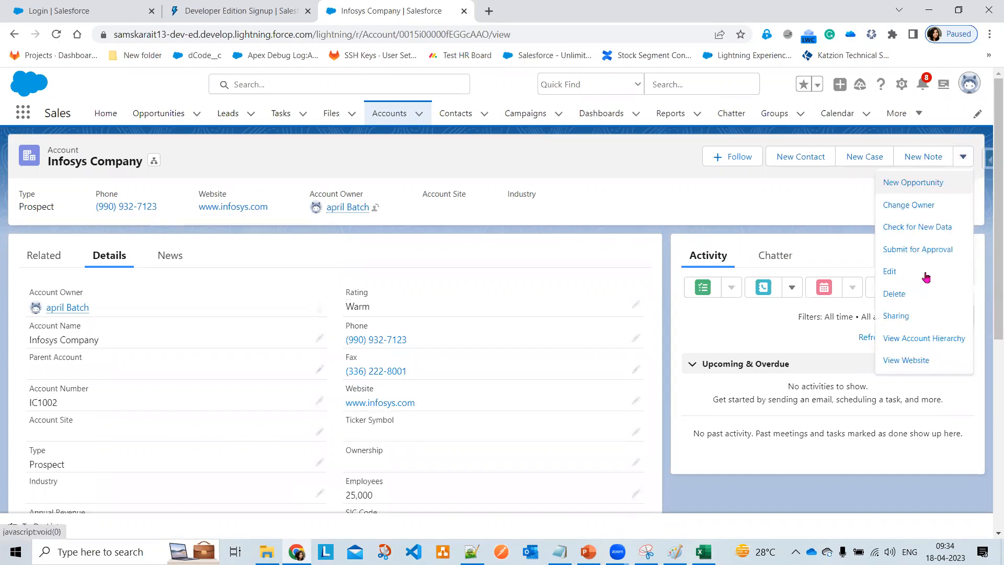
{"action": "left_click", "coordinate": [925, 275]}
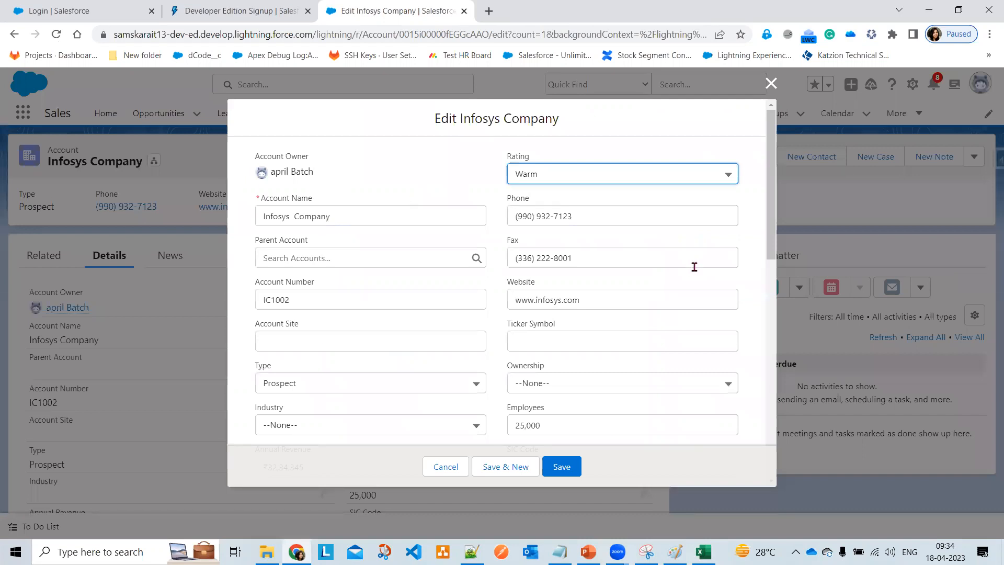
{"action": "scroll", "coordinate": [685, 272], "scroll_direction": "down", "scroll_amount": 1}
{"action": "scroll", "coordinate": [357, 372], "scroll_direction": "down", "scroll_amount": 1}
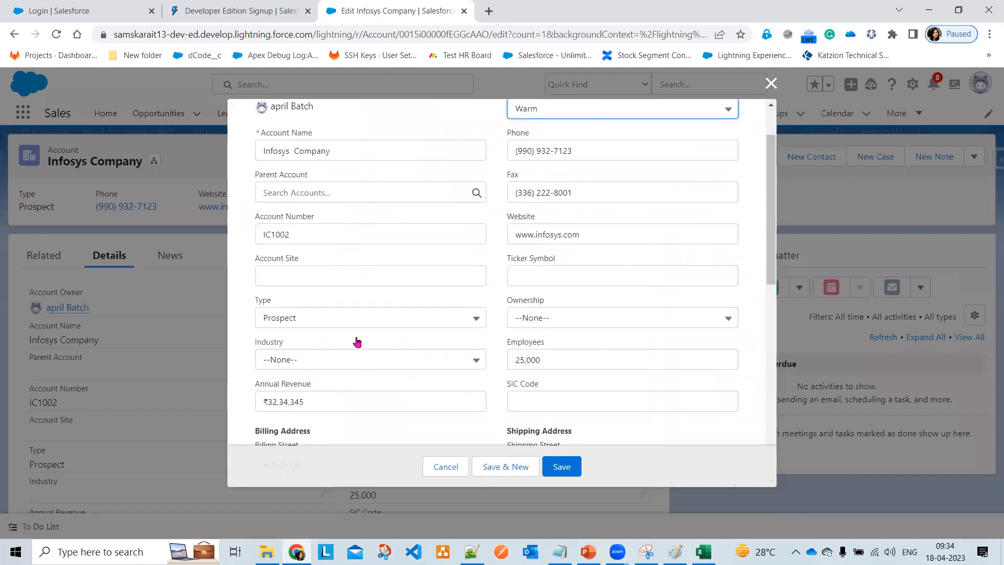
{"action": "left_click", "coordinate": [358, 346]}
{"action": "left_click", "coordinate": [342, 204]}
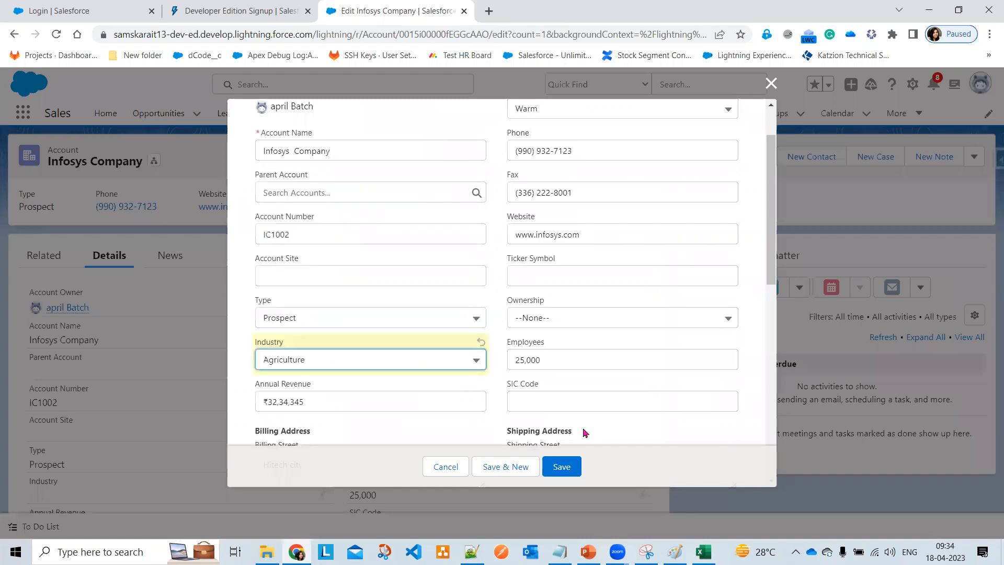
{"action": "left_click", "coordinate": [569, 471]}
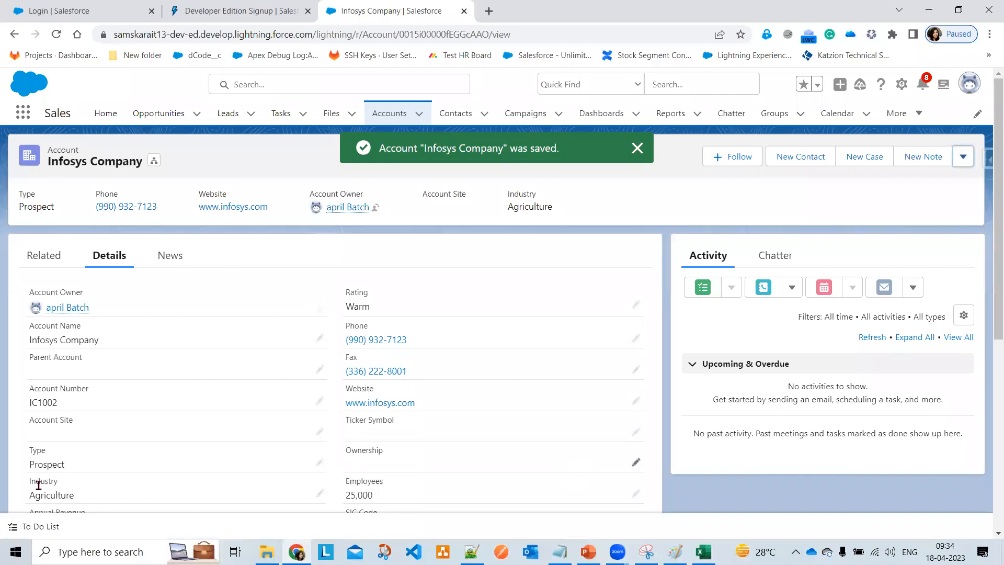
{"action": "left_click_drag", "start_coordinate": [25, 480], "coordinate": [20, 477]}
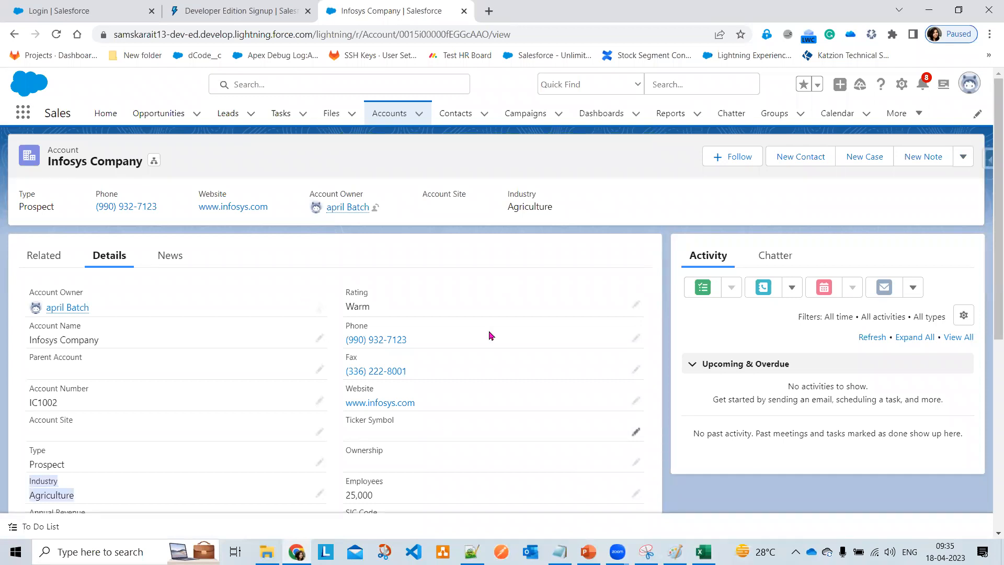
{"action": "scroll", "coordinate": [538, 478], "scroll_direction": "down", "scroll_amount": 1}
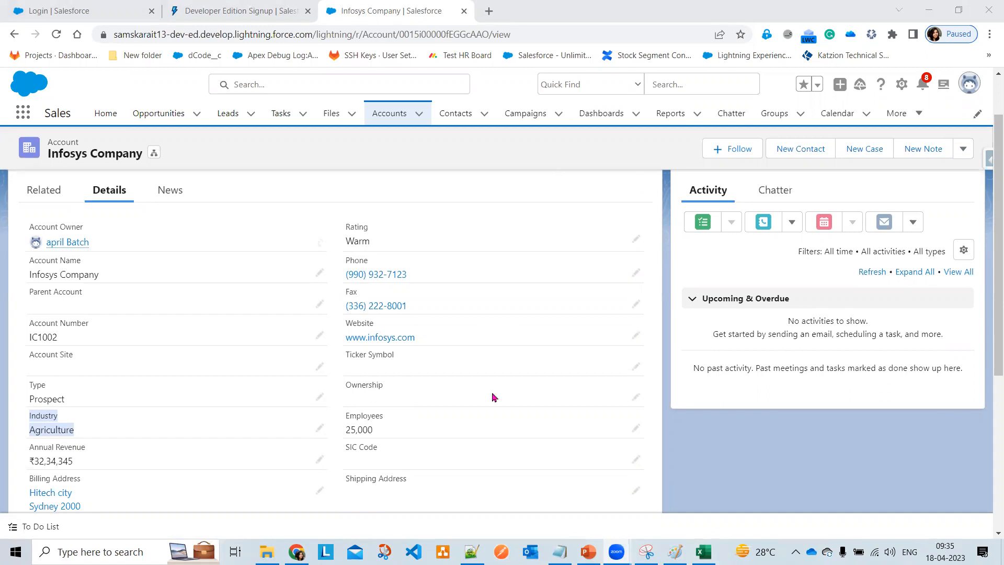
{"action": "scroll", "coordinate": [553, 482], "scroll_direction": "up", "scroll_amount": 1}
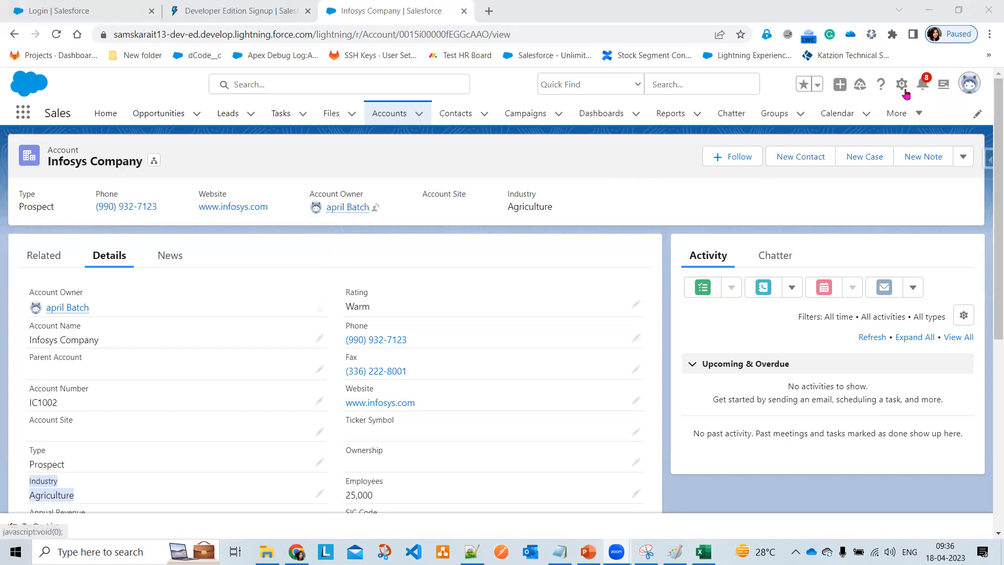
- Switch to Salesforce Classic from the profile avatar menu
{"action": "left_click", "coordinate": [968, 92]}
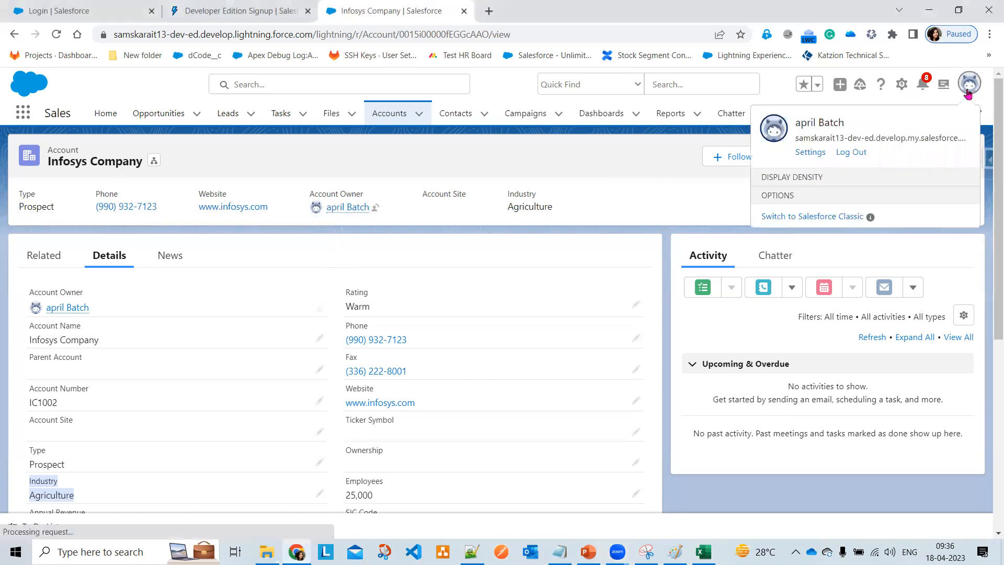
{"action": "left_click", "coordinate": [823, 470]}
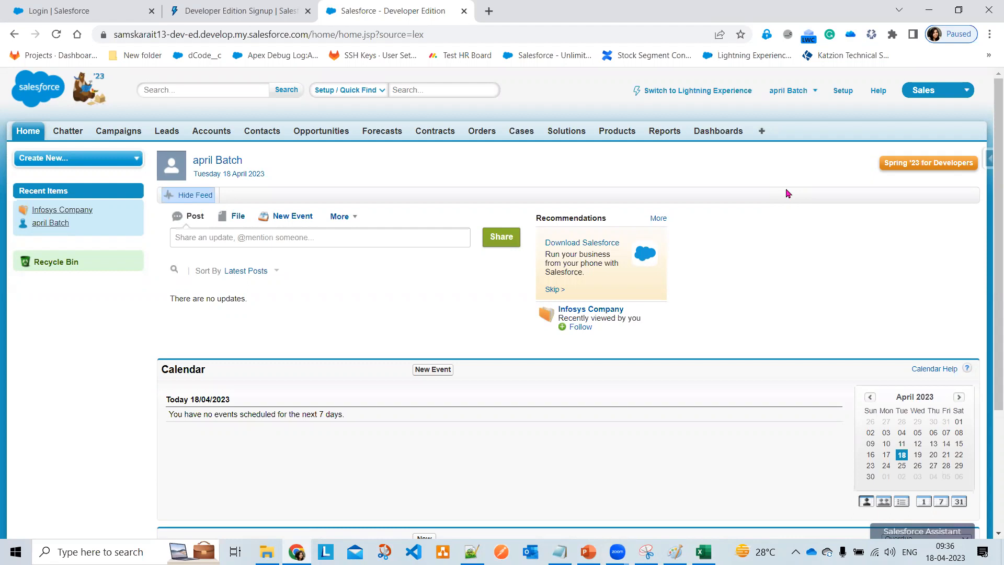
- Return to Lightning Experience, landing on the Sales Home page with Quarterly Performance
{"action": "left_click", "coordinate": [683, 97]}
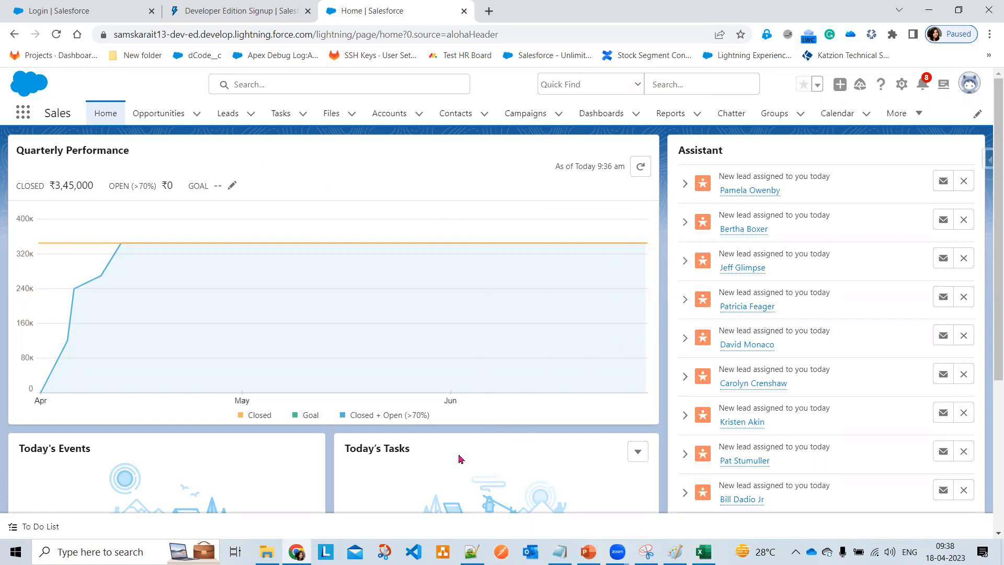
- Bring the PowerPoint deck to the front, showing slide 11, 'MASTER TABLE'
{"action": "left_click", "coordinate": [588, 551]}
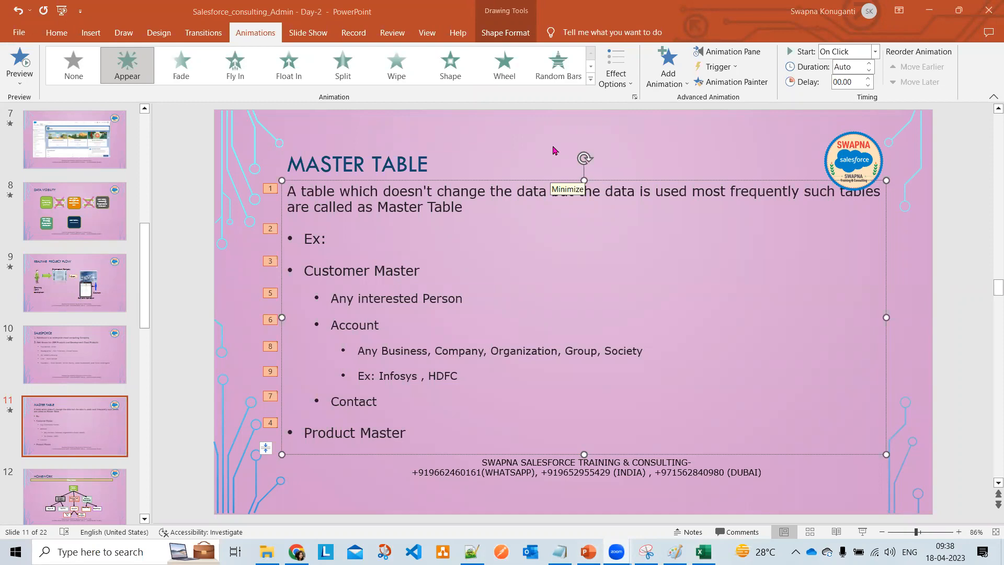
- Minimize PowerPoint and show the Salesforce Accounts Recently Viewed list
{"action": "left_click", "coordinate": [929, 10]}
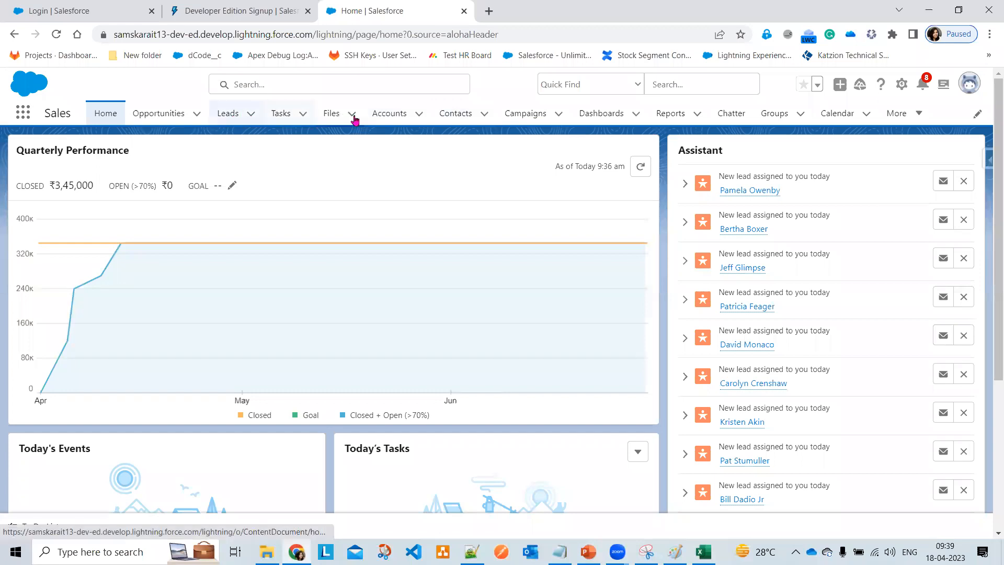
{"action": "left_click", "coordinate": [398, 114]}
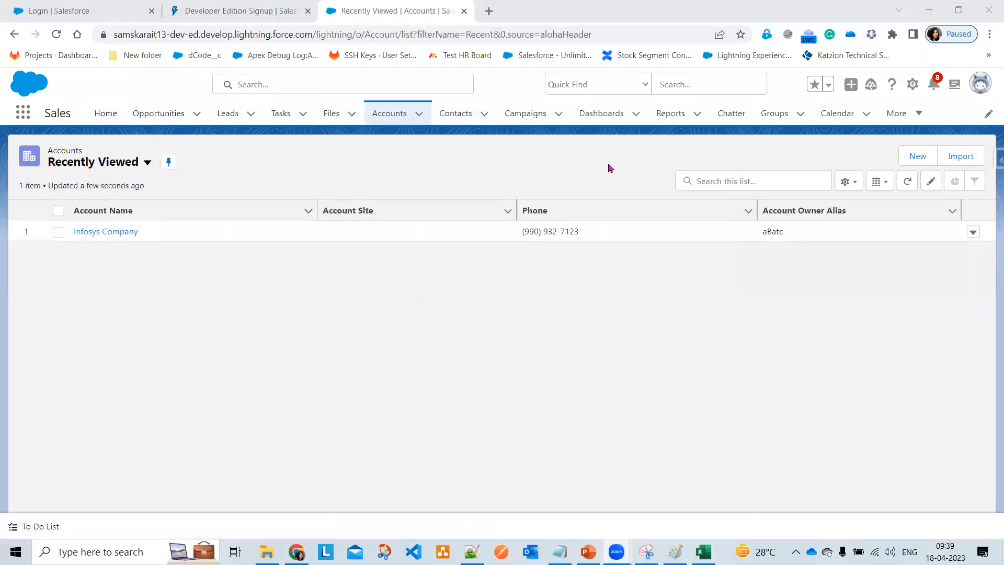
- Open the Infosys Company account and scroll its Details down to the SLA fields
{"action": "left_click", "coordinate": [107, 233]}
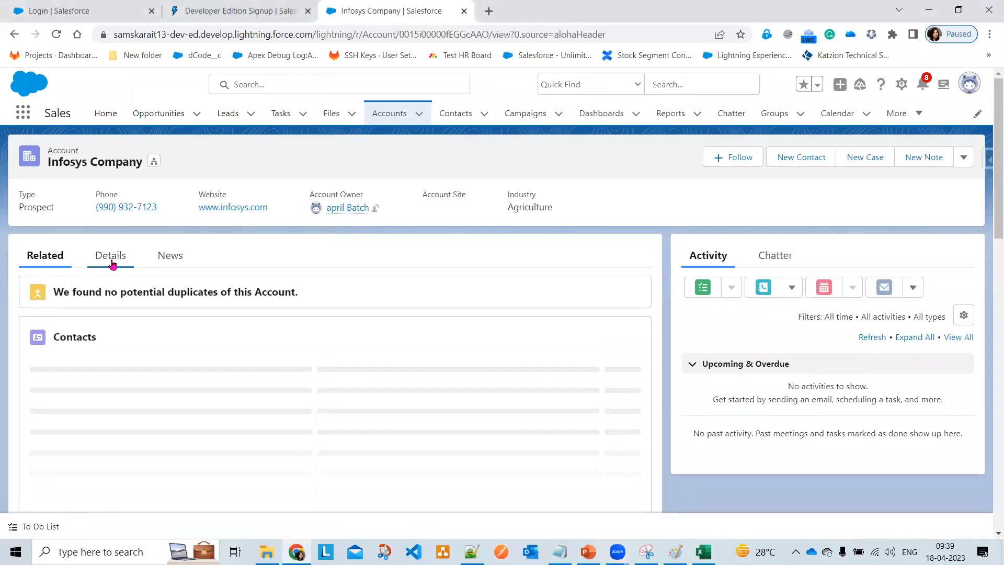
{"action": "left_click", "coordinate": [112, 260]}
{"action": "scroll", "coordinate": [552, 384], "scroll_direction": "down", "scroll_amount": 5}
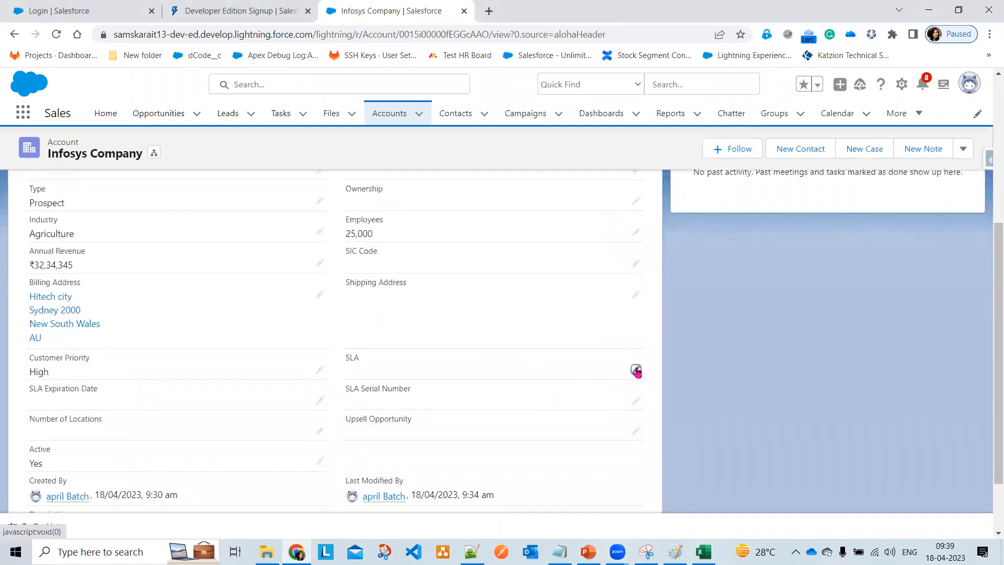
- Edit the account's SLA fields and pick 20 April 2023 as the SLA Expiration Date
{"action": "left_click", "coordinate": [636, 373]}
{"action": "left_click", "coordinate": [591, 389]}
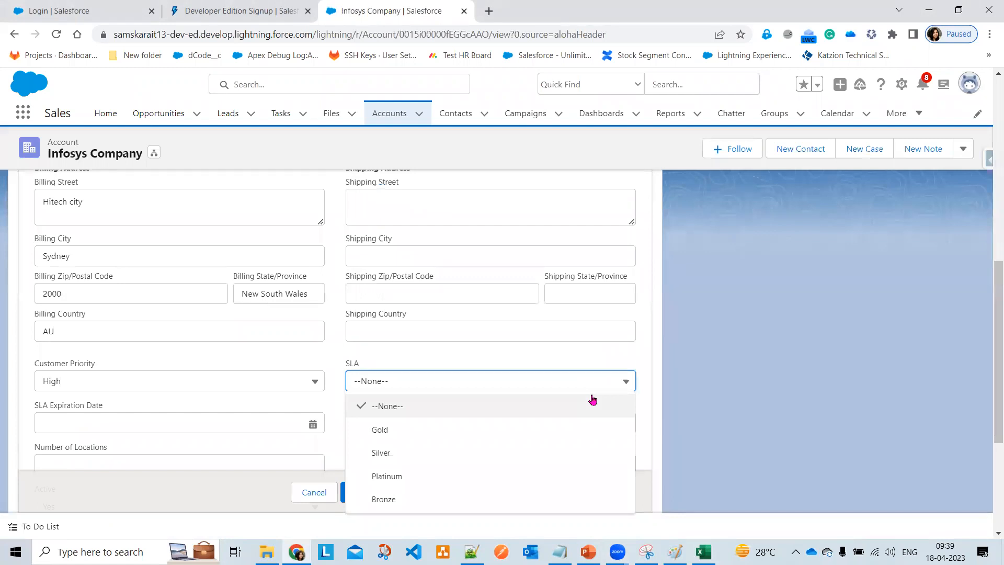
{"action": "left_click", "coordinate": [224, 421]}
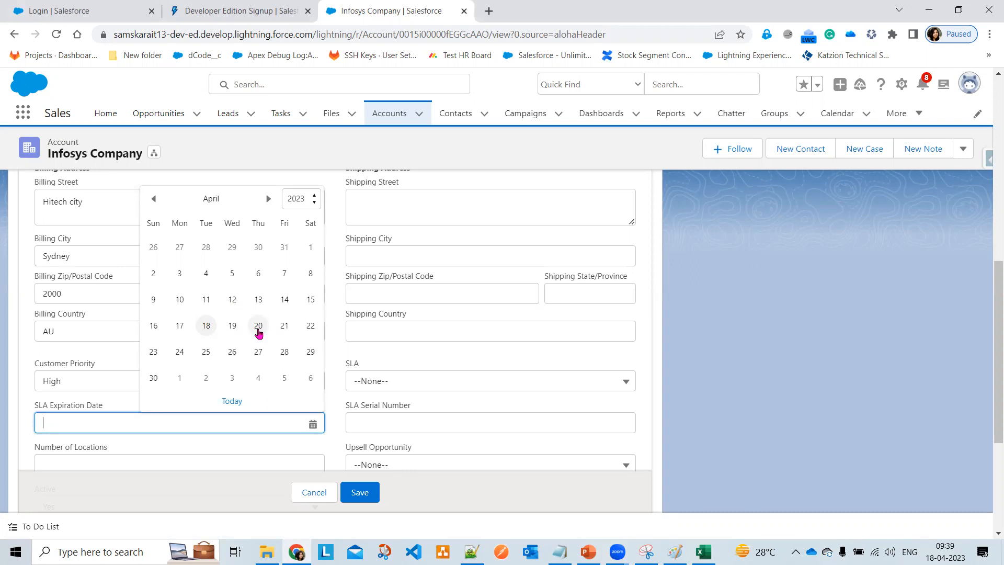
{"action": "left_click", "coordinate": [259, 327]}
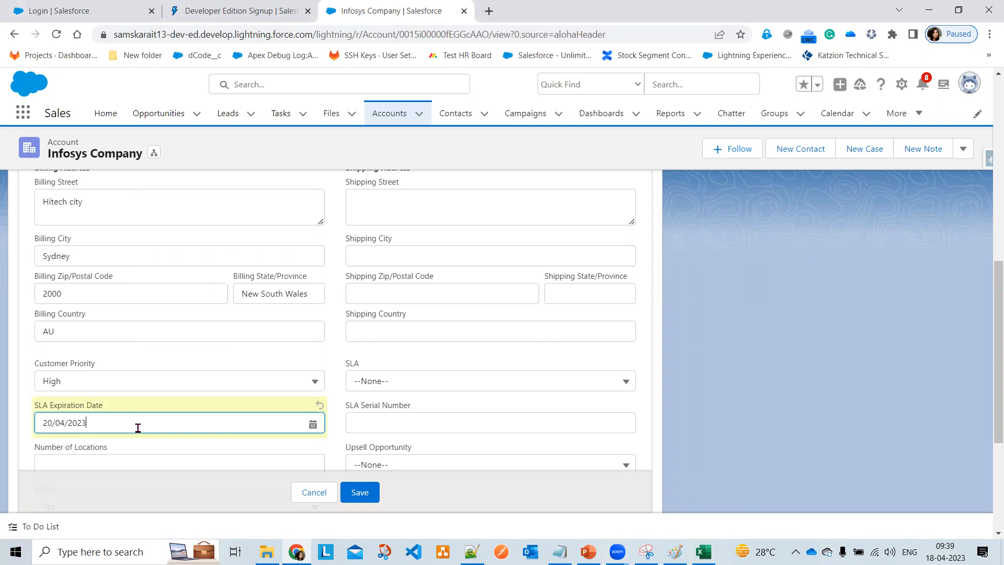
{"action": "scroll", "coordinate": [133, 408], "scroll_direction": "up", "scroll_amount": 10}
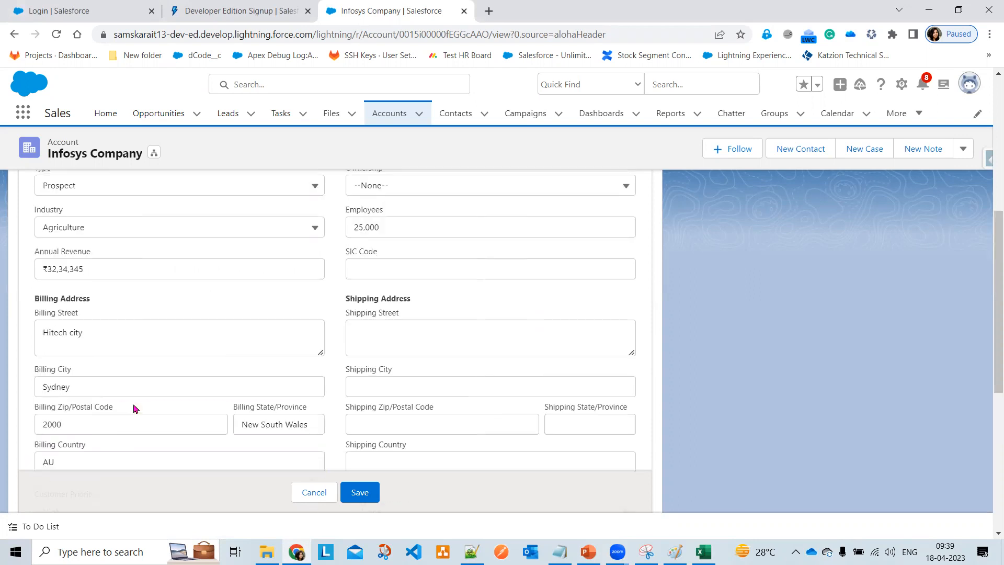
{"action": "scroll", "coordinate": [195, 406], "scroll_direction": "down", "scroll_amount": 10}
{"action": "scroll", "coordinate": [196, 408], "scroll_direction": "down", "scroll_amount": 1}
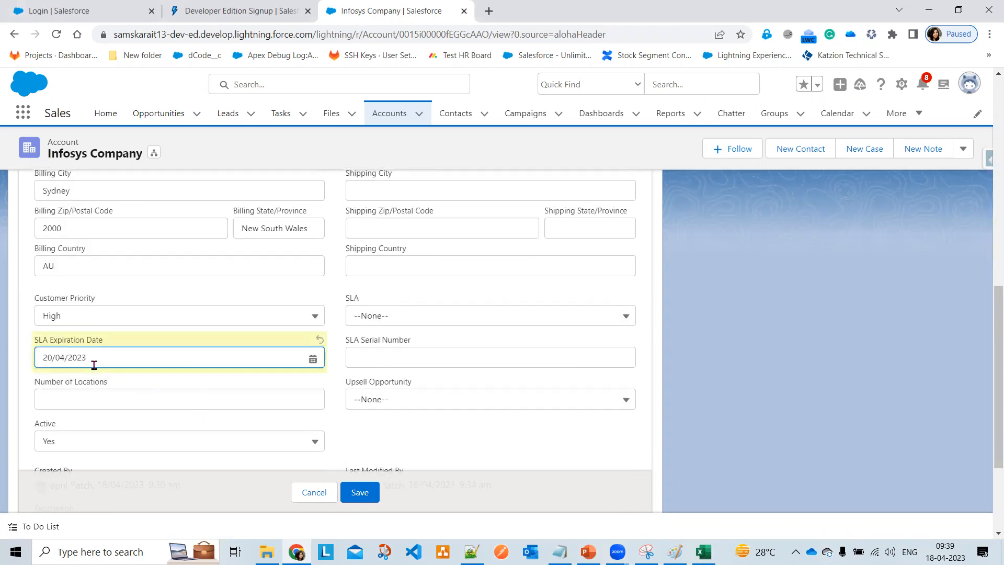
{"action": "left_click", "coordinate": [384, 318]}
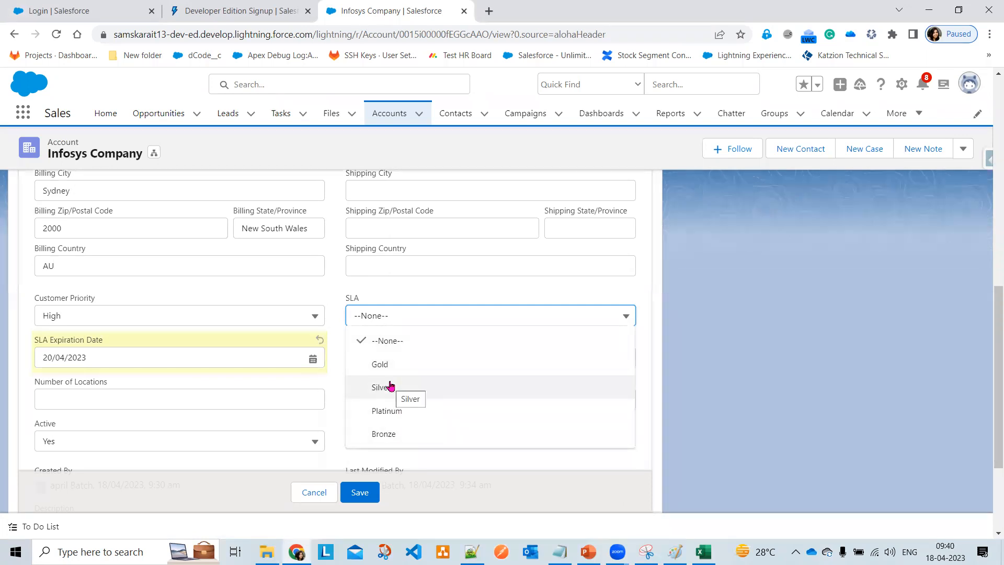
{"action": "left_click", "coordinate": [868, 318]}
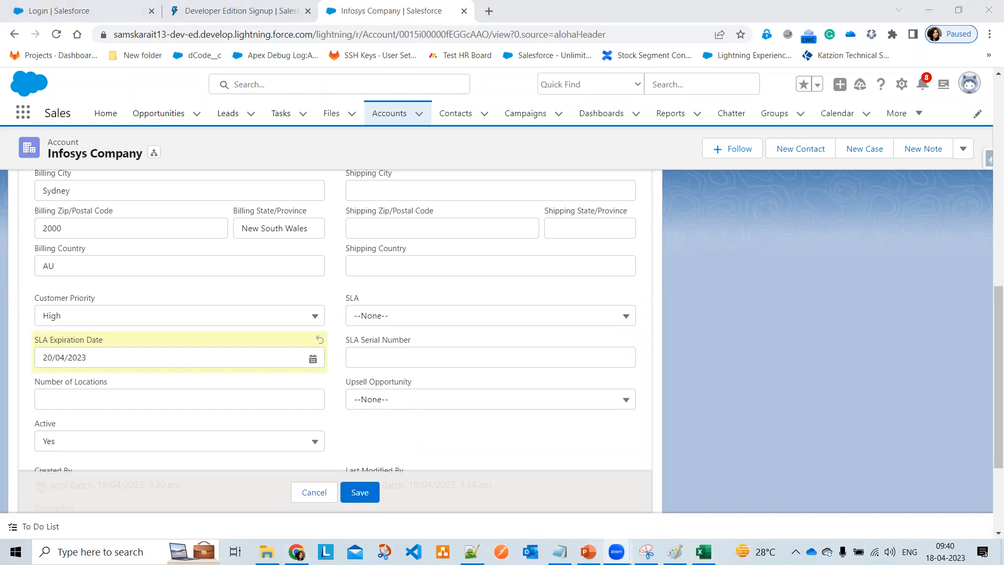
{"action": "left_click", "coordinate": [484, 319]}
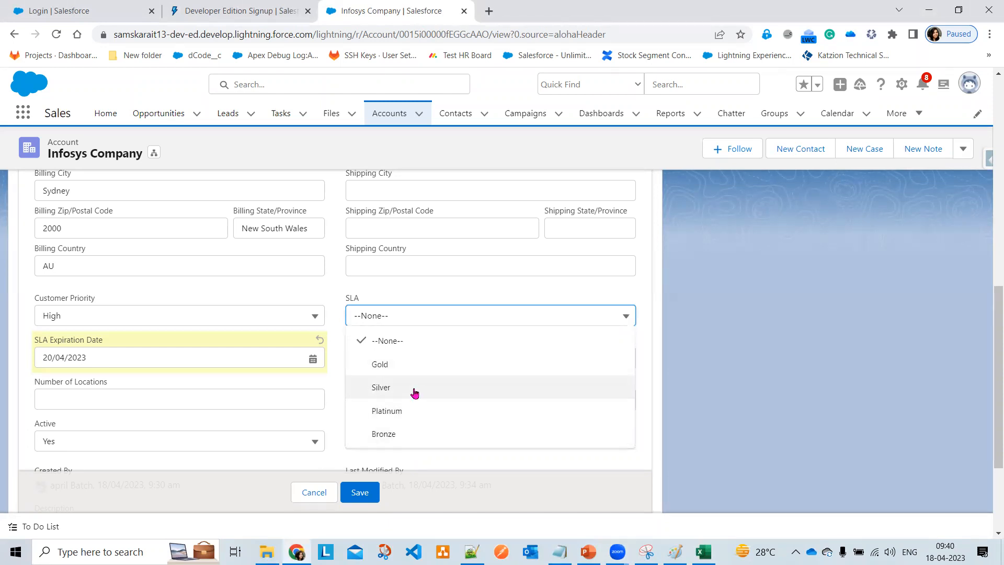
{"action": "left_click", "coordinate": [481, 467]}
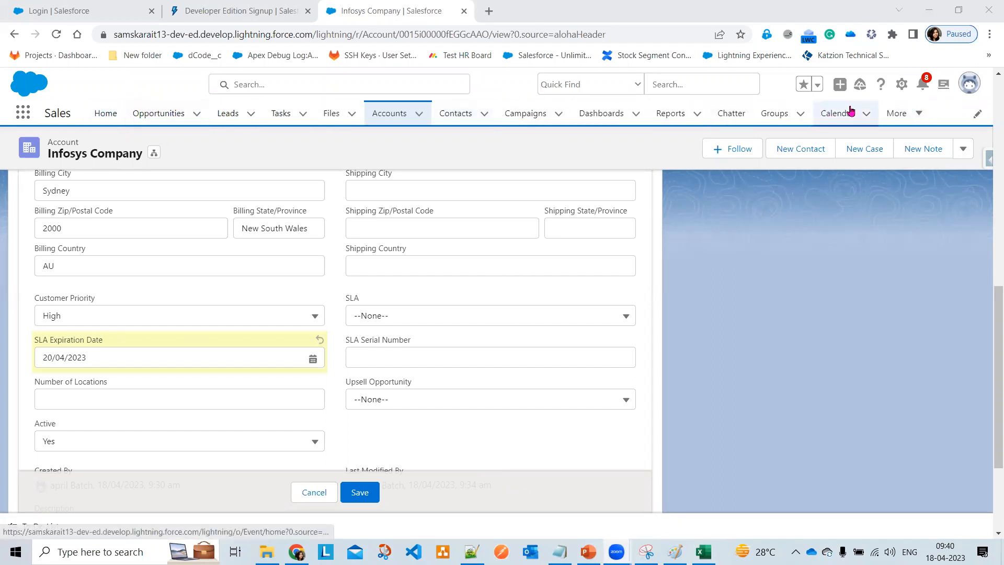
{"action": "scroll", "coordinate": [387, 384], "scroll_direction": "down", "scroll_amount": 3}
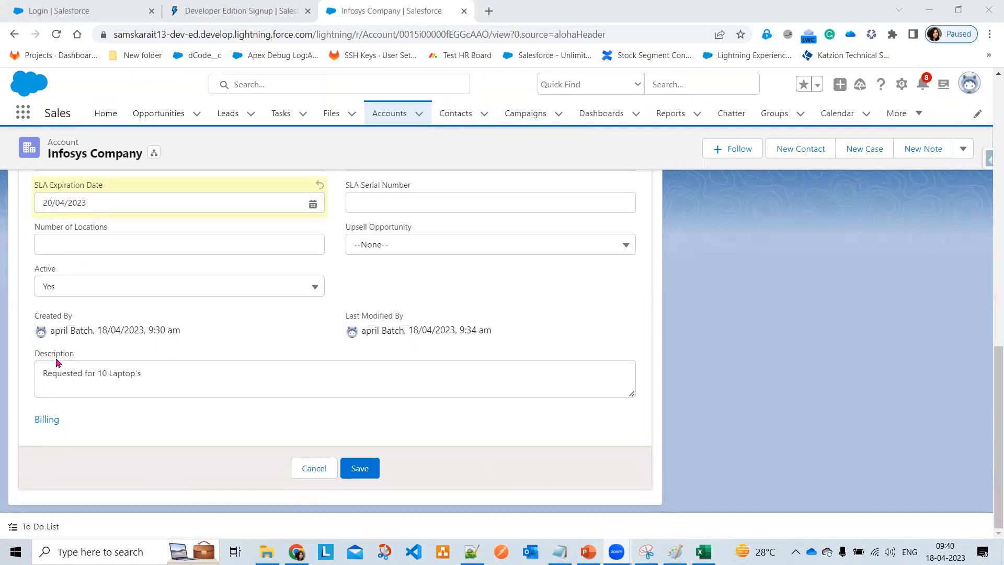
{"action": "scroll", "coordinate": [387, 358], "scroll_direction": "up", "scroll_amount": 3}
{"action": "scroll", "coordinate": [387, 358], "scroll_direction": "up", "scroll_amount": 2}
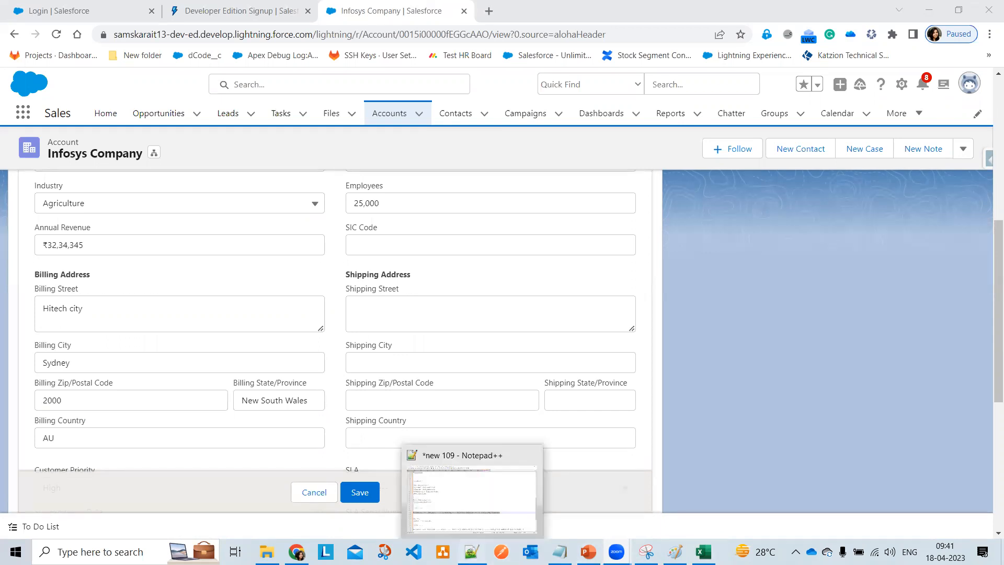
- In Notepad++, add the line 'sObject--- (Tables/Object )' below the Walmart line
{"action": "left_click", "coordinate": [472, 552]}
{"action": "scroll", "coordinate": [423, 438], "scroll_direction": "down", "scroll_amount": 3}
{"action": "left_click", "coordinate": [941, 358]}
{"action": "key", "text": "Return"}
{"action": "key", "text": "Return"}
{"action": "type", "text": "sObject-- "}
{"action": "type", "text": "("}
{"action": "key", "text": "Left"}
{"action": "key", "text": "Left"}
{"action": "type", "text": "---"}
{"action": "key", "text": "End"}
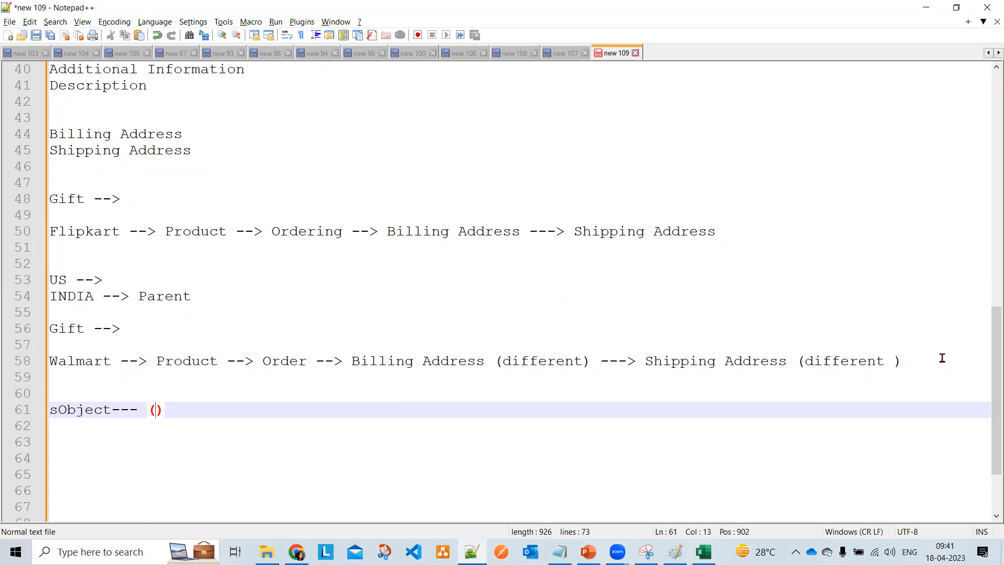
{"action": "type", "text": "Tabe"}
{"action": "key", "text": "BackSpace"}
{"action": "type", "text": "les/"}
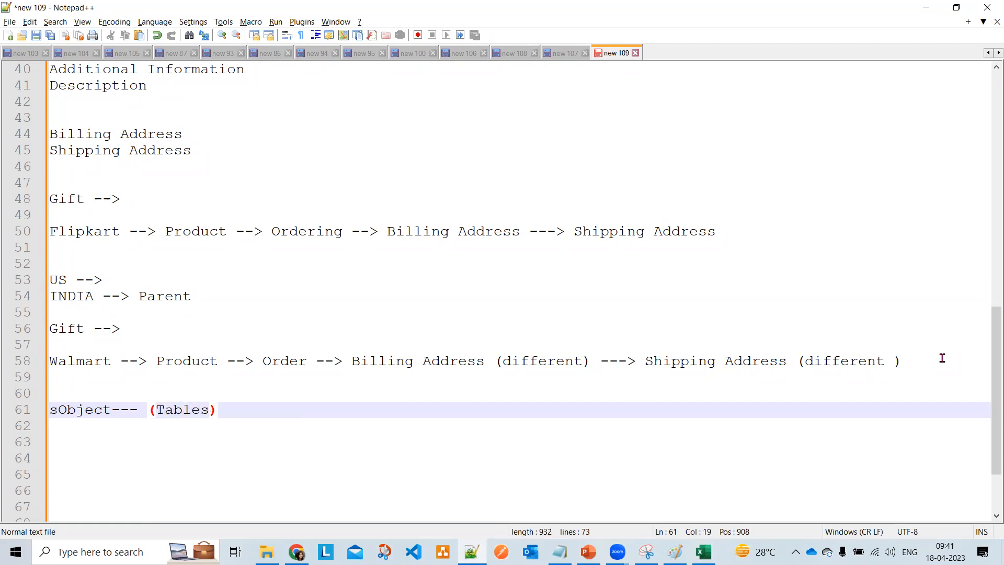
{"action": "type", "text": "Object"}
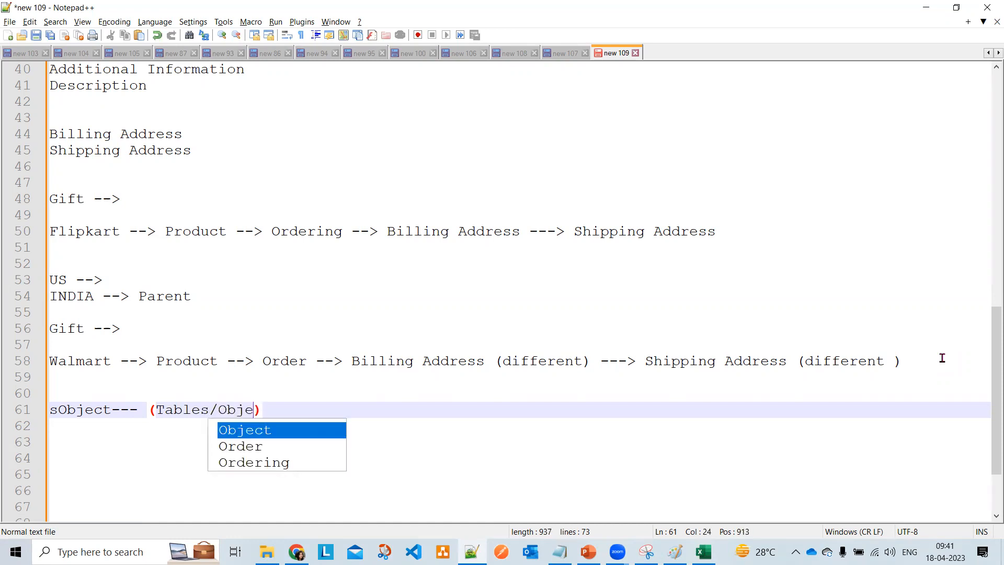
- Add an 'Object --->' line beneath it and return to the Salesforce record
{"action": "key", "text": "End"}
{"action": "key", "text": "Return"}
{"action": "key", "text": "Return"}
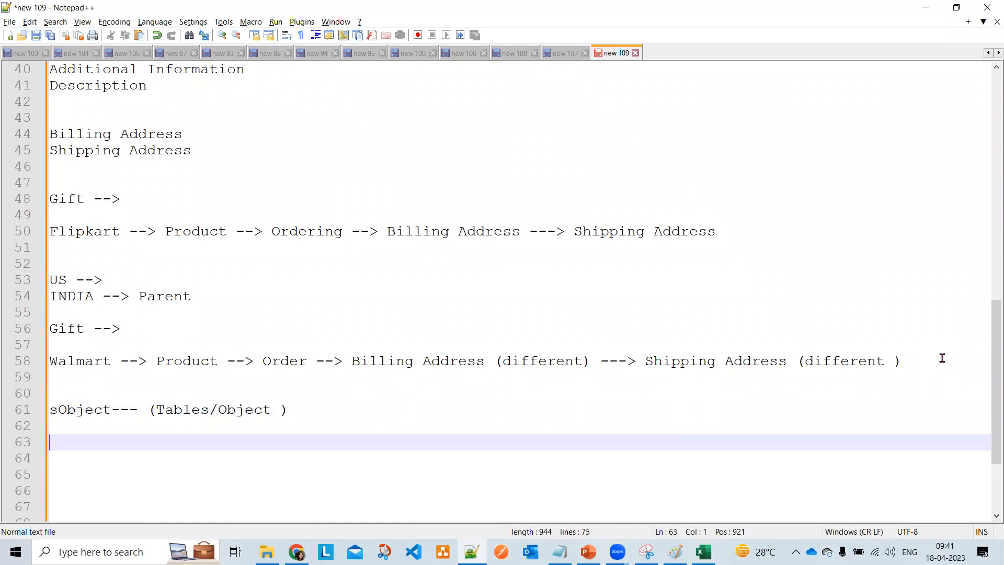
{"action": "type", "text": "Obje"}
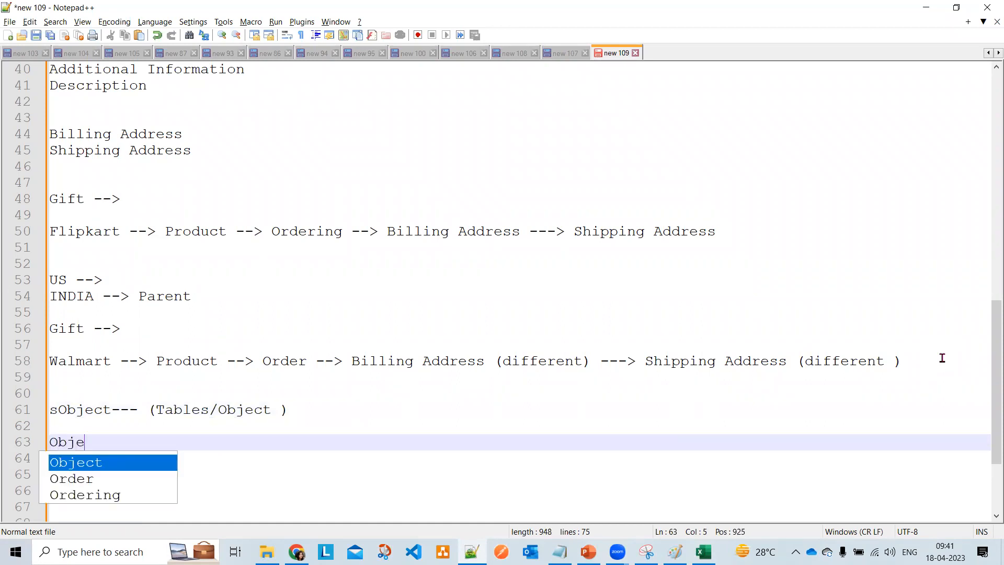
{"action": "type", "text": "ct --->"}
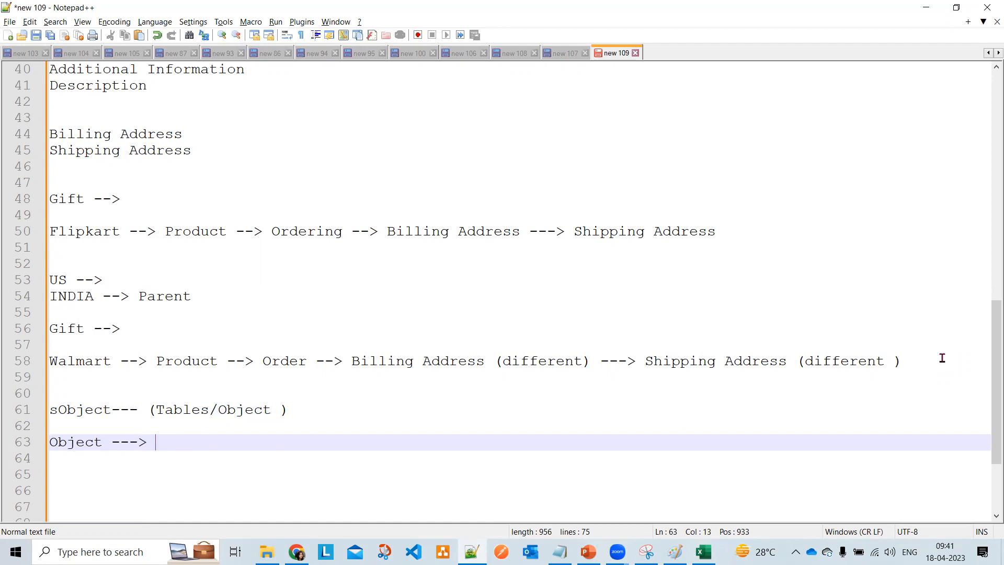
{"action": "key", "text": "alt+Tab"}
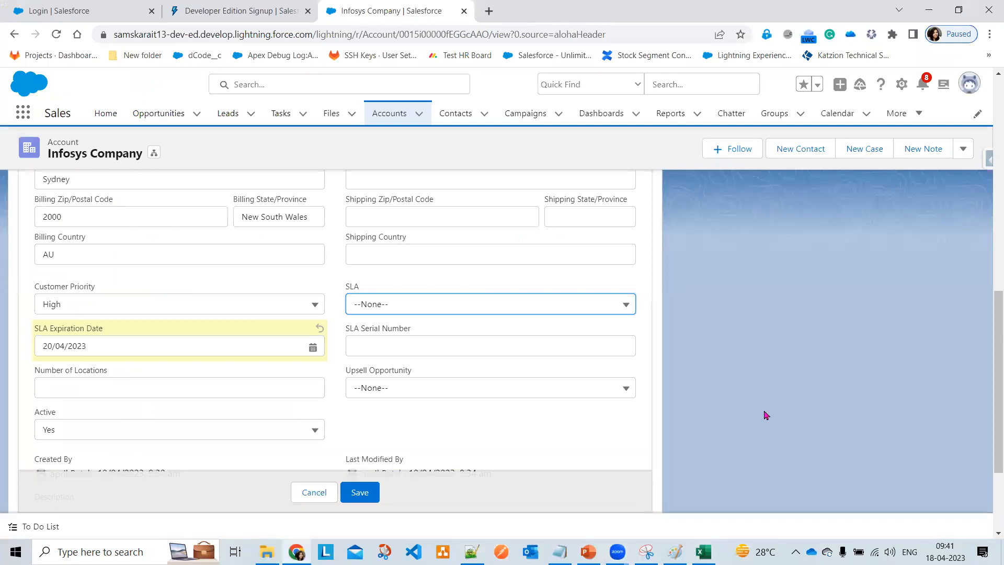
- Start a new Notepad++ line below 'Object --->' with 'Customer Object -->'
{"action": "key", "text": "alt+Tab"}
{"action": "key", "text": "alt+Tab"}
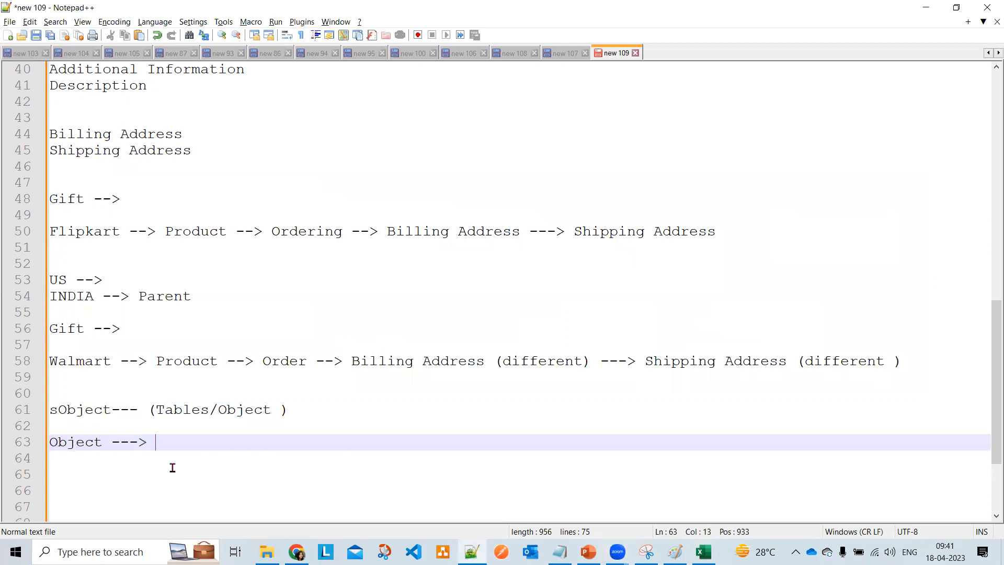
{"action": "key", "text": "Return"}
{"action": "key", "text": "Return"}
{"action": "type", "text": "Custo"}
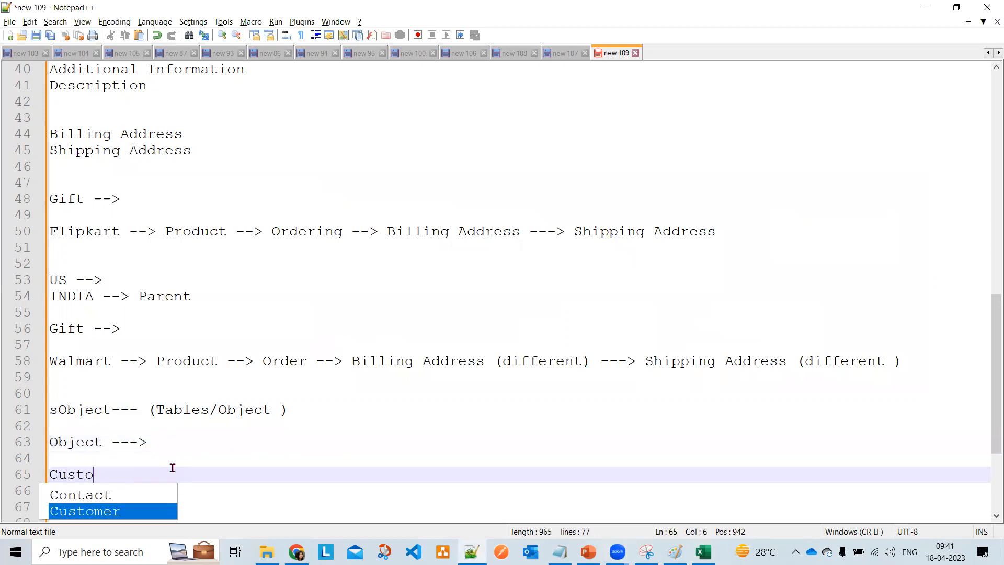
{"action": "type", "text": "mer Object "}
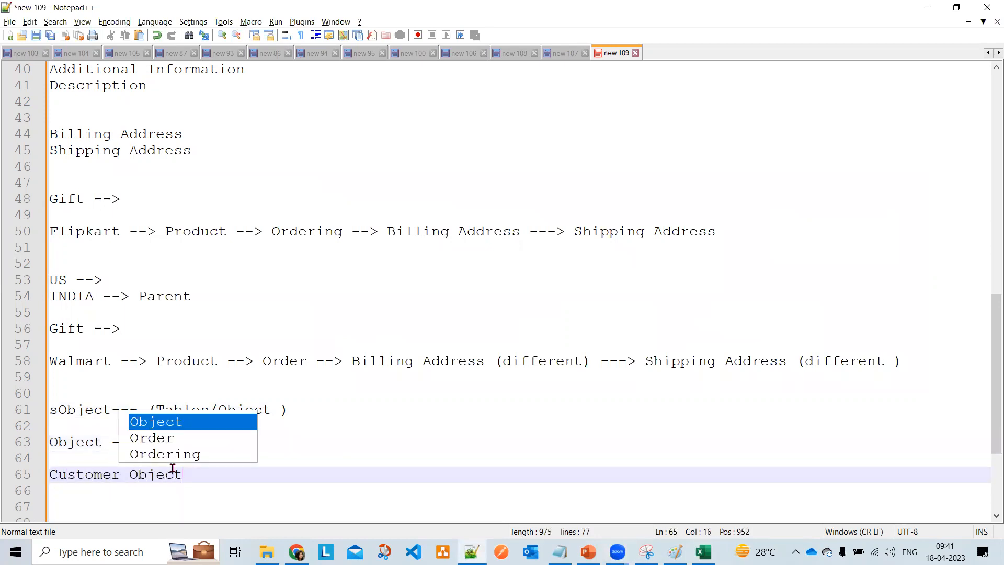
{"action": "type", "text": "-->"}
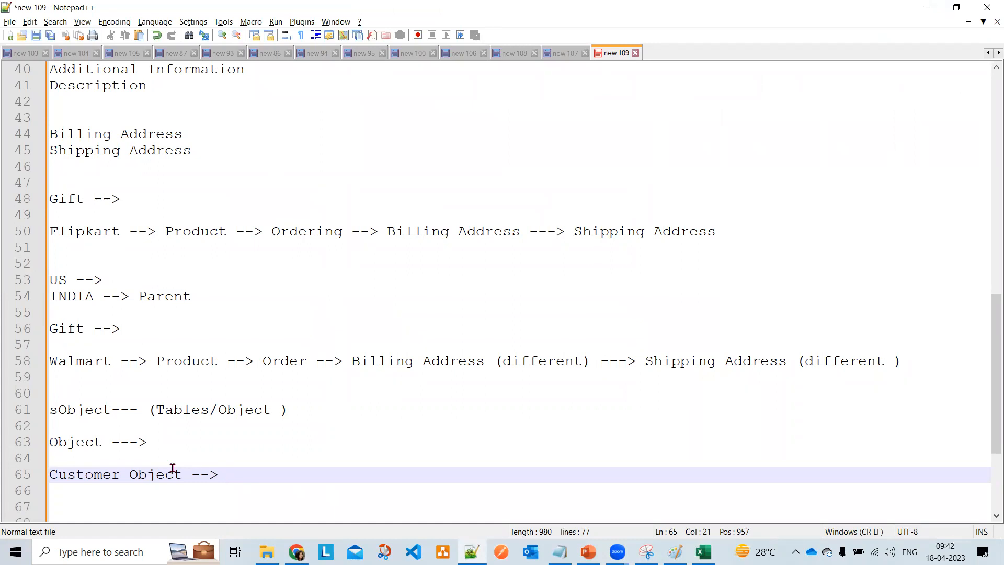
{"action": "key", "text": "alt+Tab"}
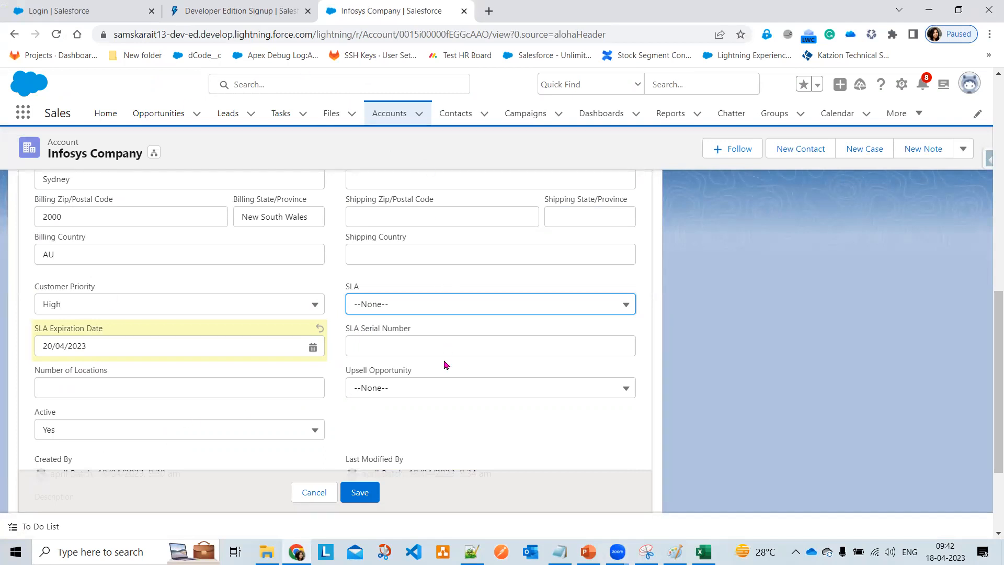
{"action": "key", "text": "alt+Tab"}
{"action": "key", "text": "alt+Tab"}
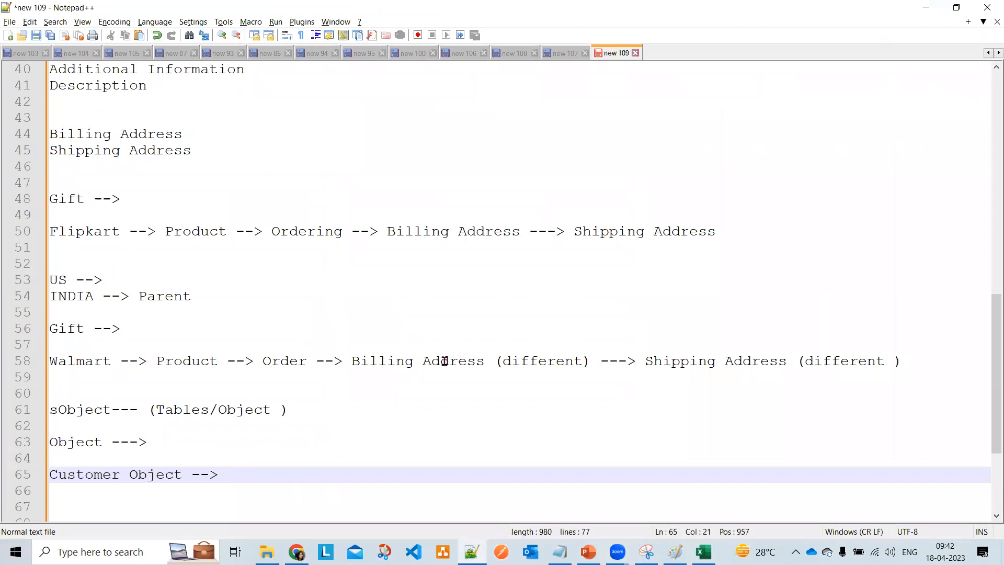
- Complete the line as 'Customer Object -->Pulral Name --->Tab ()' and select the word Tab
{"action": "type", "text": "Tab ("}
{"action": "key", "text": "Left"}
{"action": "key", "text": "Left"}
{"action": "key", "text": "Left"}
{"action": "type", "text": "Pulral Name"}
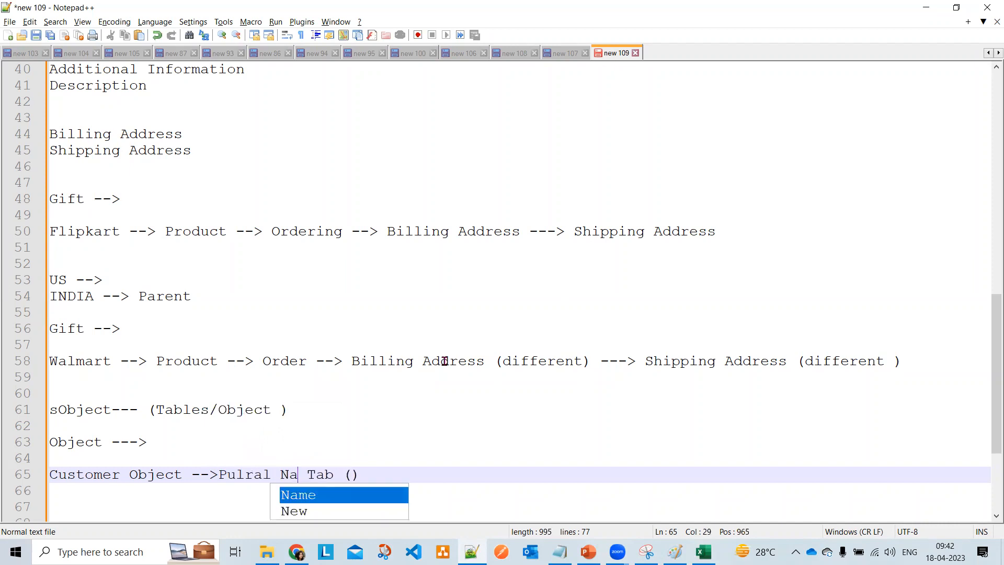
{"action": "key", "text": "Right"}
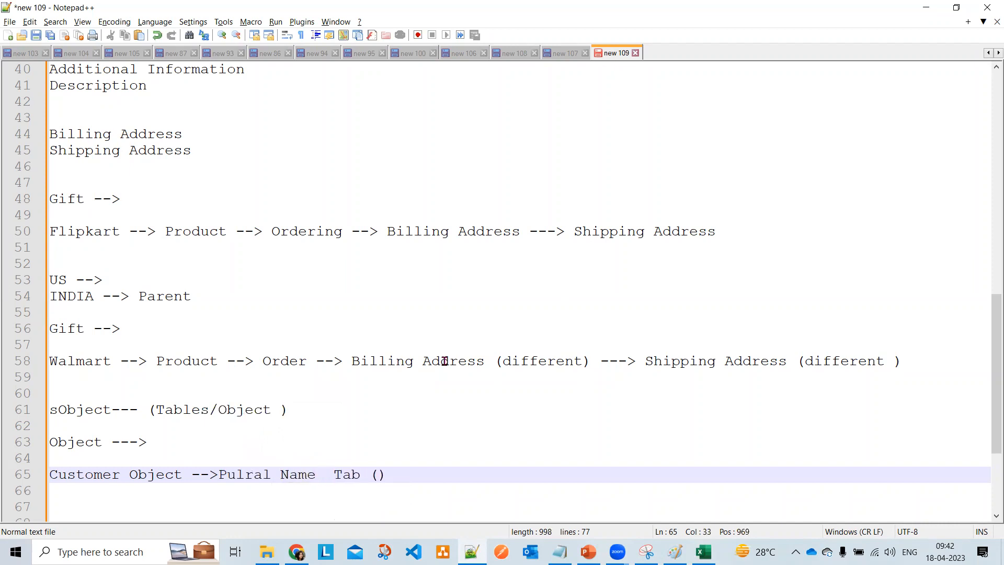
{"action": "type", "text": "--->"}
{"action": "key", "text": "Right"}
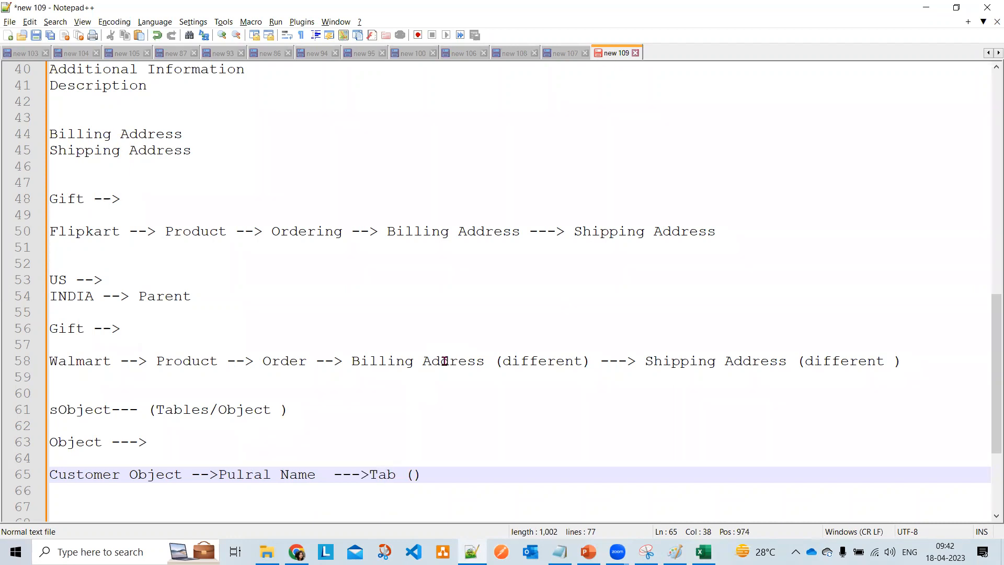
{"action": "key", "text": "Right"}
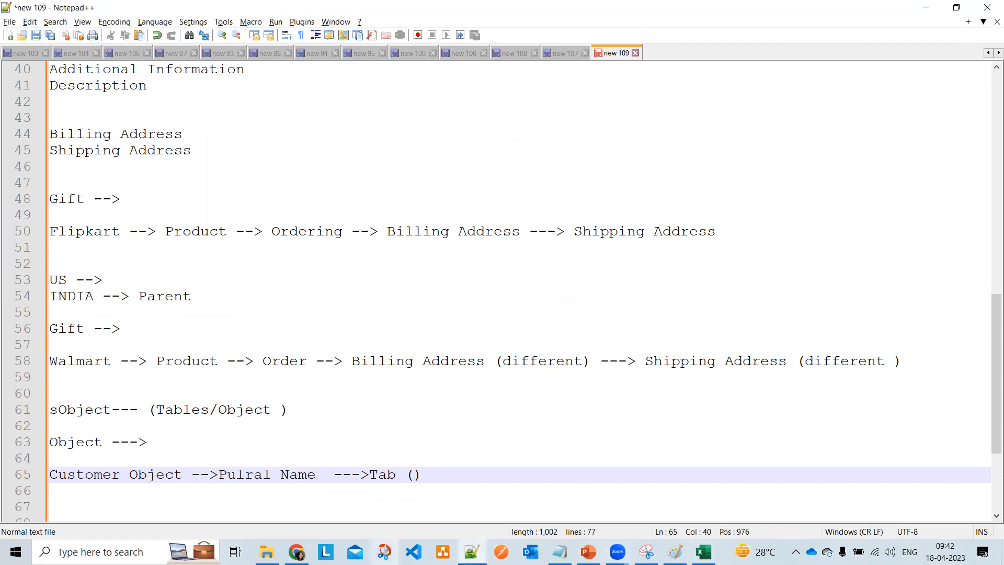
{"action": "double_click", "coordinate": [382, 476]}
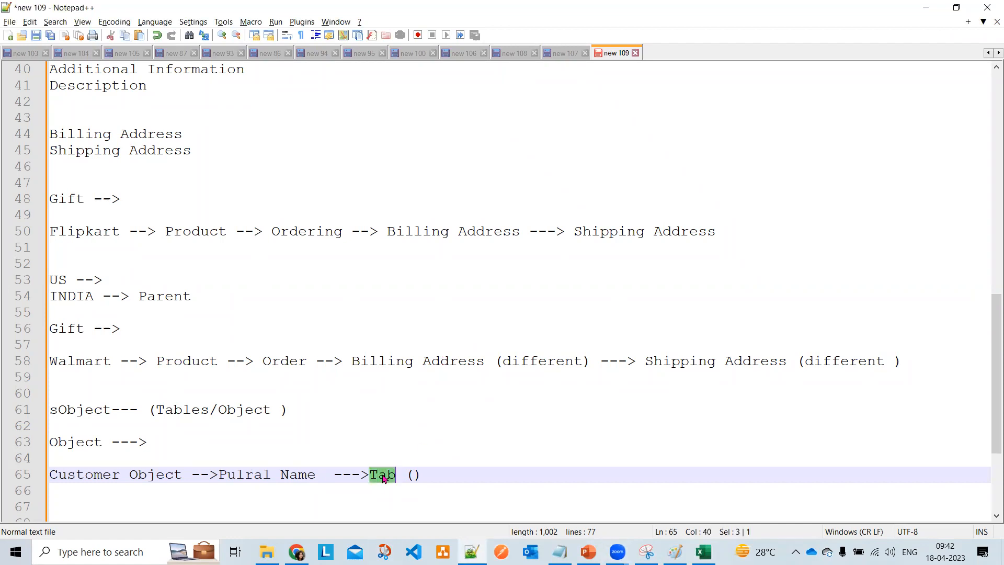
{"action": "left_click", "coordinate": [926, 7]}
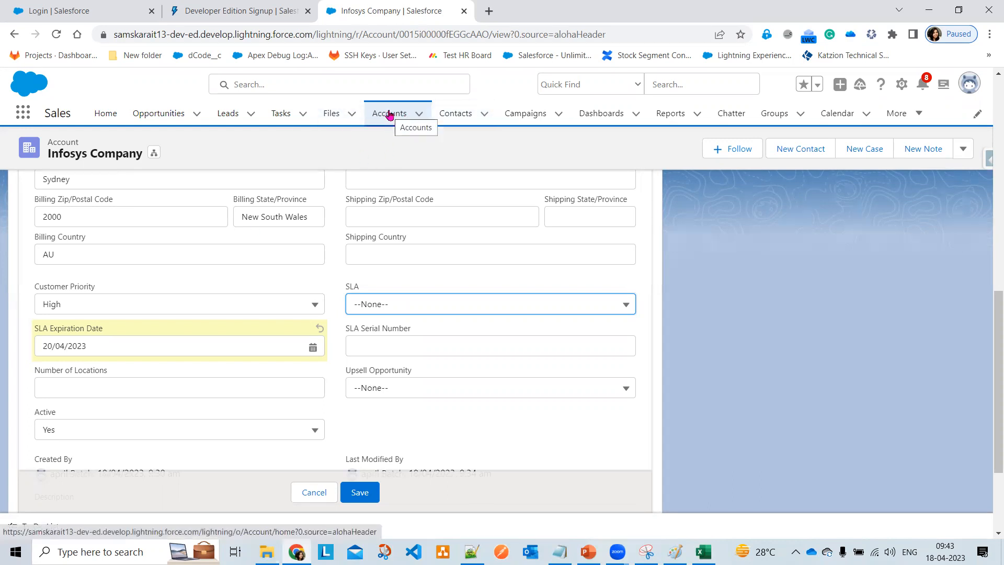
{"action": "key", "text": "alt+Tab"}
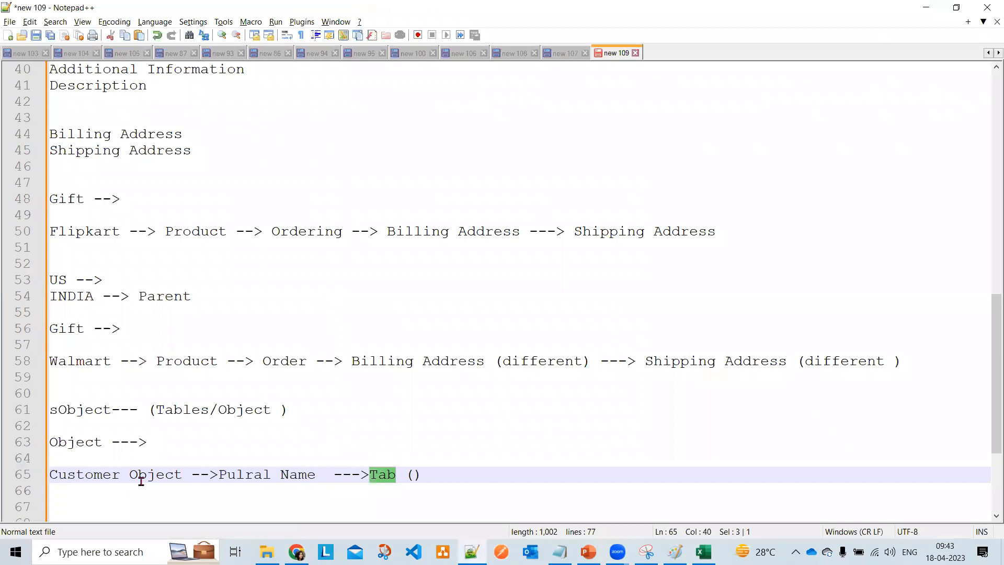
{"action": "key", "text": "alt+Tab"}
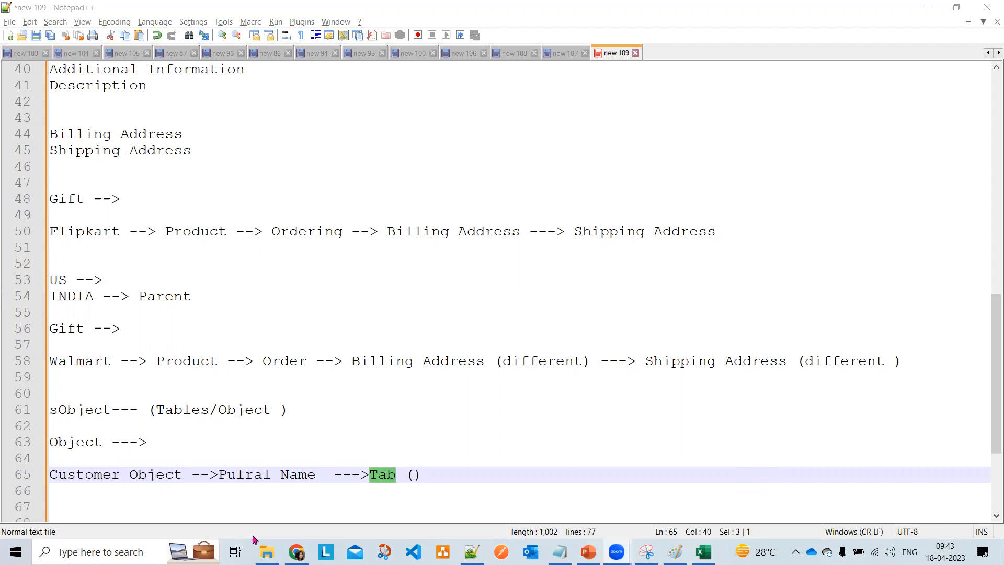
{"action": "double_click", "coordinate": [386, 478]}
- Hide Notepad++, cancel the pending Infosys Company edits, and bring up the Paint diagram
{"action": "left_click", "coordinate": [925, 7]}
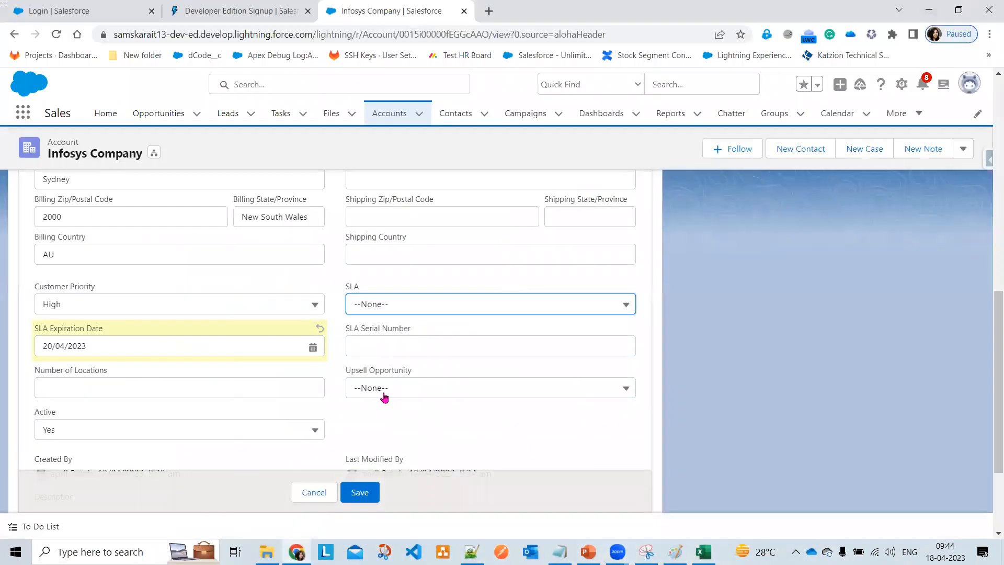
{"action": "scroll", "coordinate": [384, 397], "scroll_direction": "down", "scroll_amount": 2}
{"action": "left_click", "coordinate": [313, 481]}
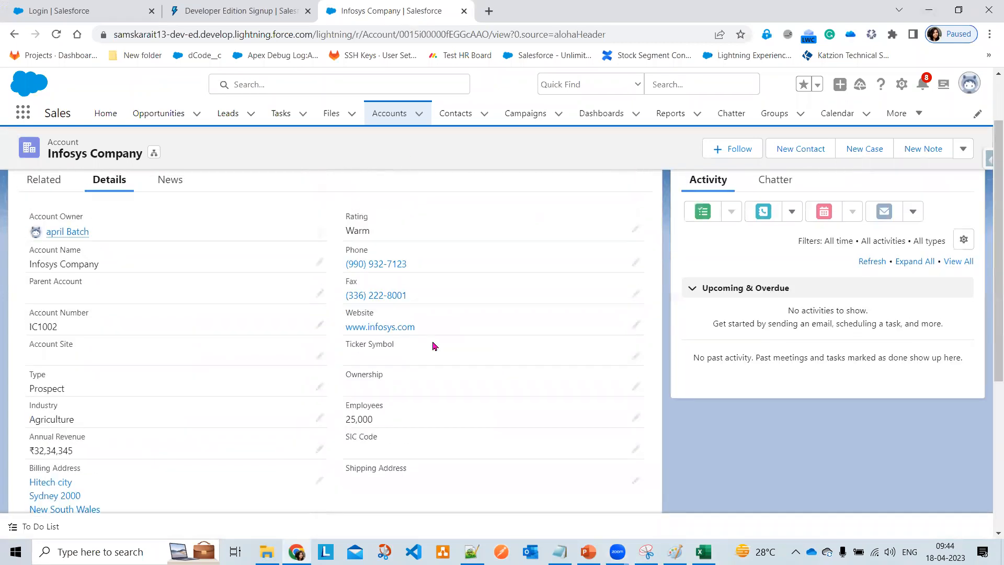
{"action": "scroll", "coordinate": [435, 346], "scroll_direction": "up", "scroll_amount": 2}
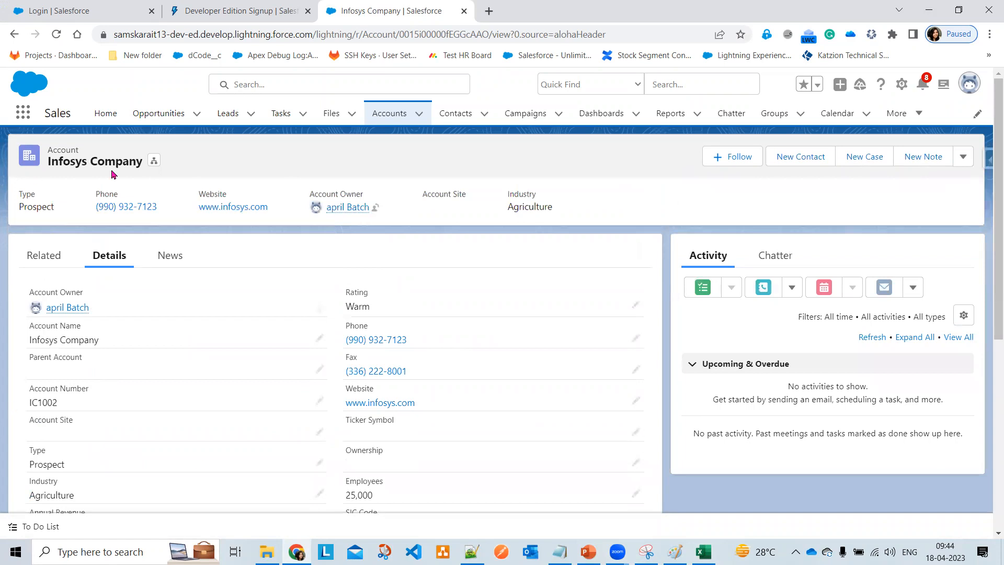
{"action": "left_click", "coordinate": [675, 551]}
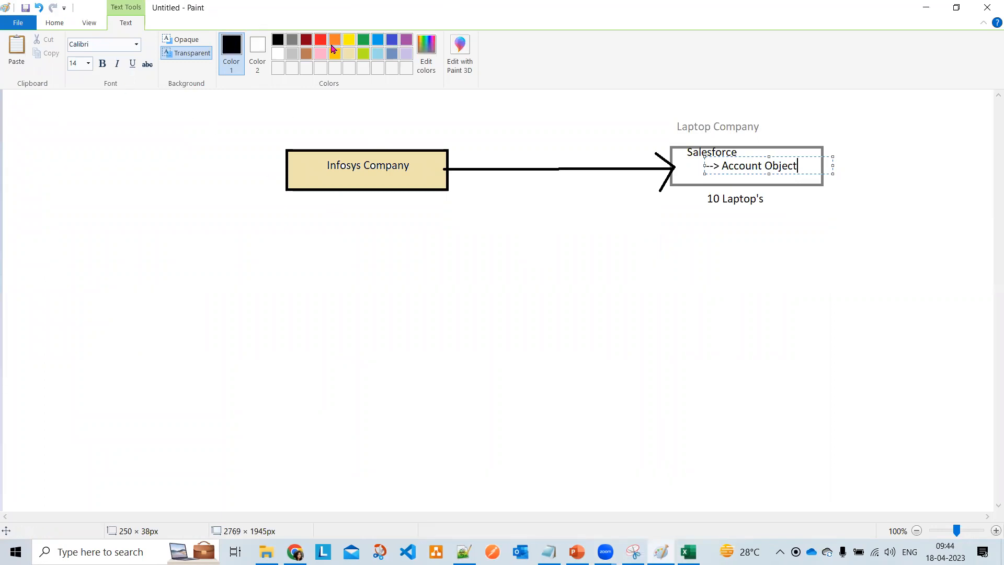
- Draw a light grey-filled rectangle below the Infosys Company box
{"action": "left_click", "coordinate": [209, 161]}
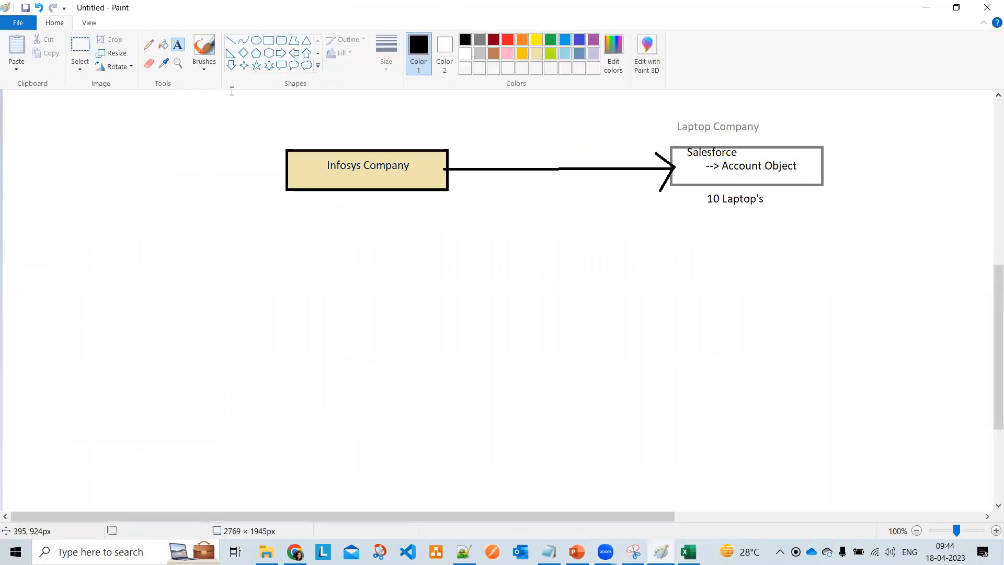
{"action": "left_click", "coordinate": [268, 40]}
{"action": "mouse_move", "coordinate": [245, 232]}
{"action": "left_mouse_down"}
{"action": "mouse_move", "coordinate": [349, 256]}
{"action": "mouse_move", "coordinate": [350, 269]}
{"action": "left_mouse_up"}
{"action": "left_click", "coordinate": [163, 45]}
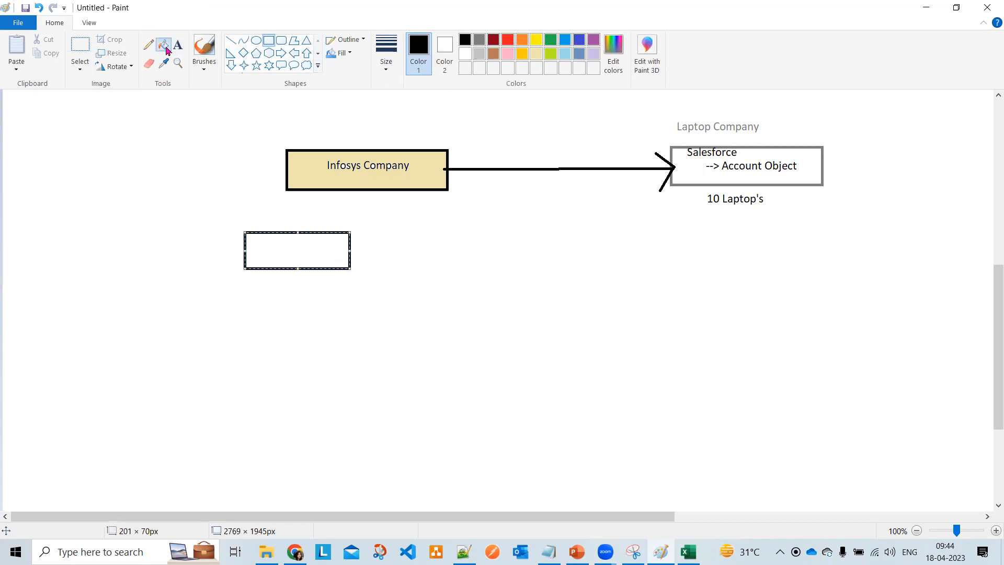
{"action": "left_click", "coordinate": [481, 56]}
{"action": "left_click", "coordinate": [321, 243]}
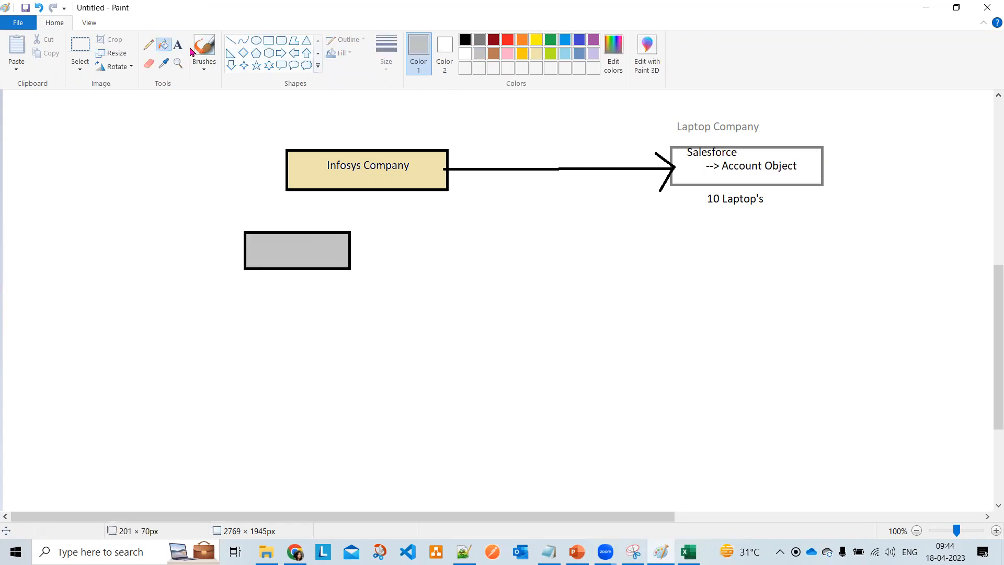
- Draw a second, brown-filled rectangle to the right of the grey one
{"action": "left_click", "coordinate": [269, 41]}
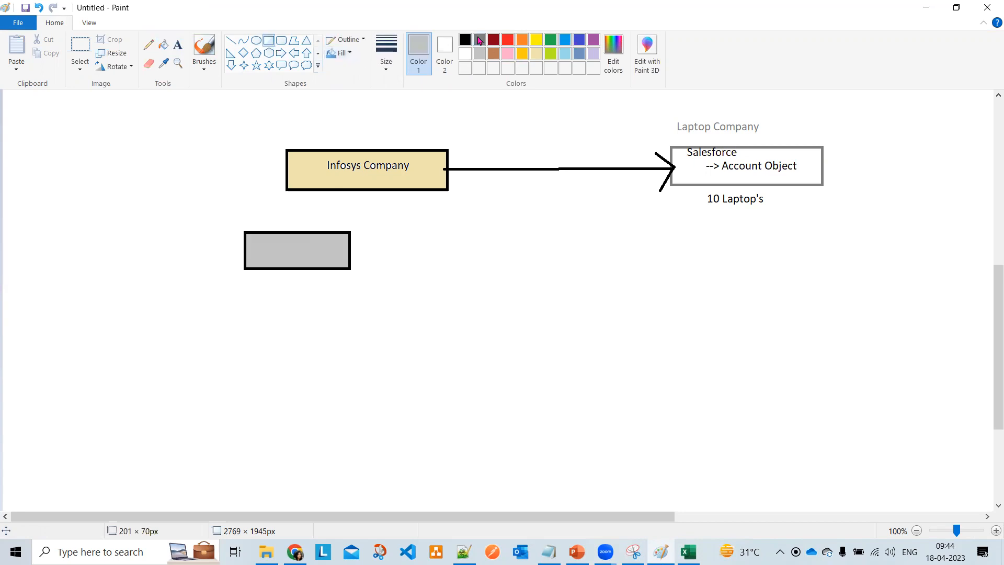
{"action": "left_click", "coordinate": [465, 40]}
{"action": "left_click_drag", "start_coordinate": [424, 231], "coordinate": [554, 269]}
{"action": "left_click", "coordinate": [163, 45]}
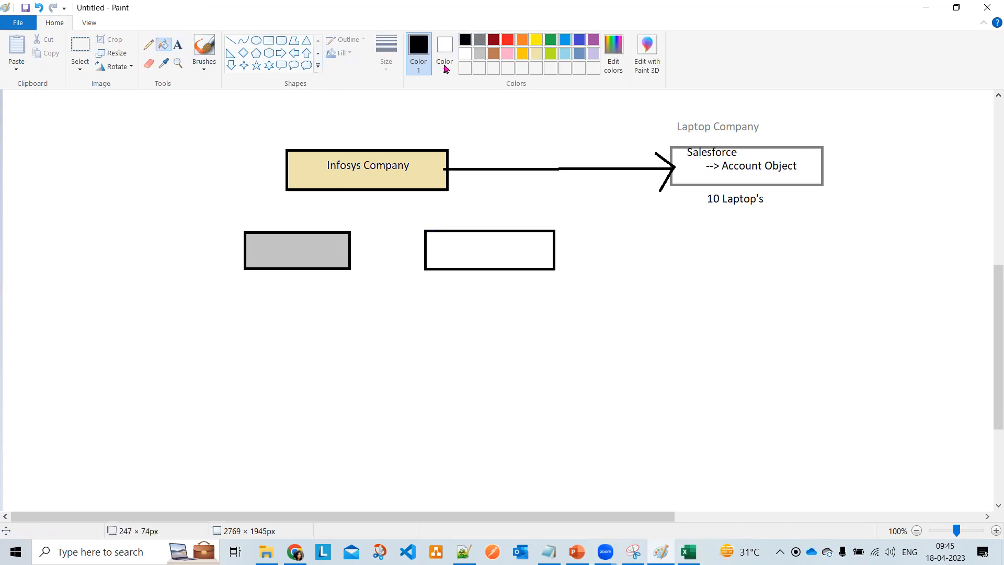
{"action": "left_click", "coordinate": [494, 53]}
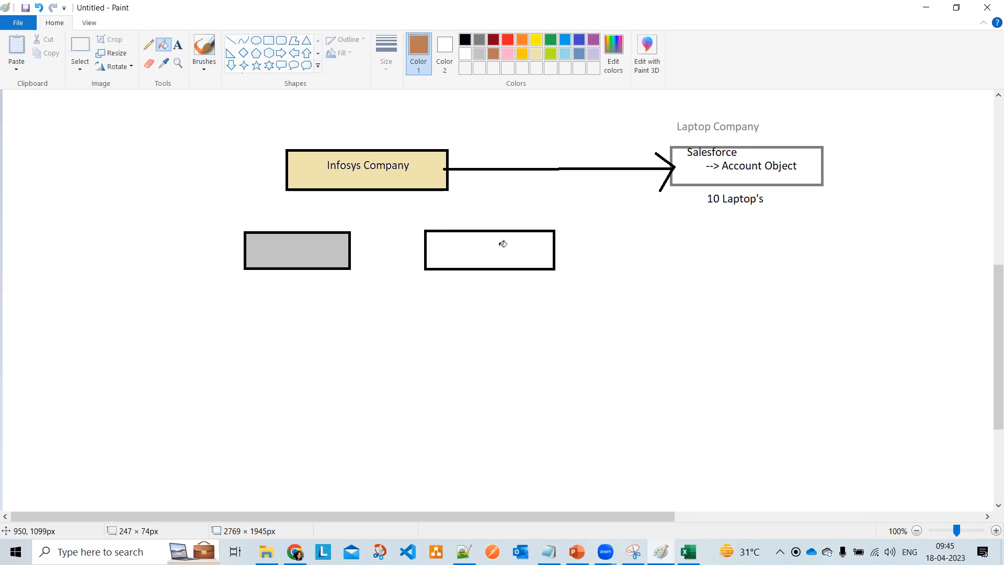
{"action": "left_click", "coordinate": [437, 240]}
- Label the grey box 'Support' and the brown box 'Service' in black text
{"action": "left_click", "coordinate": [178, 44]}
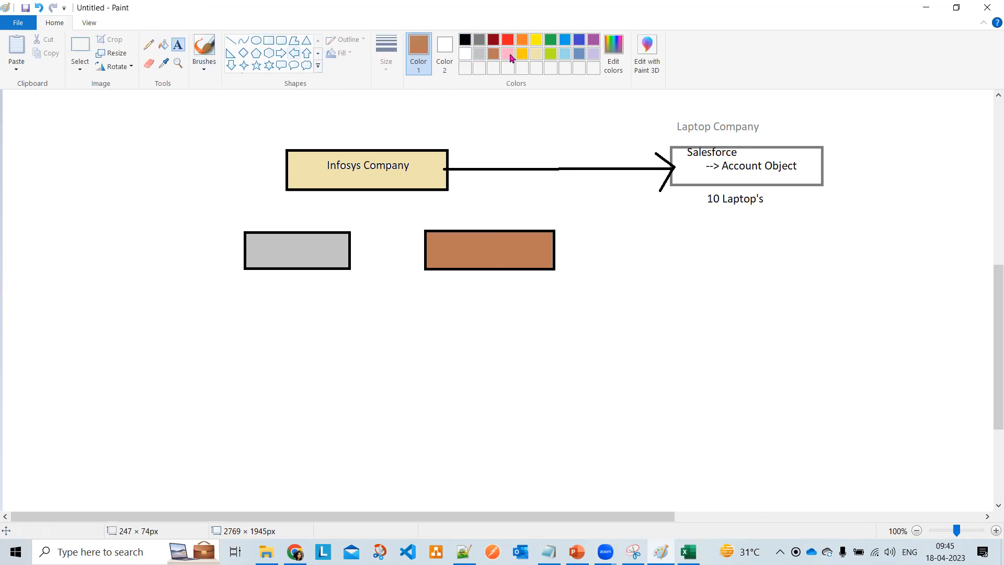
{"action": "left_click", "coordinate": [465, 41]}
{"action": "left_click", "coordinate": [265, 237]}
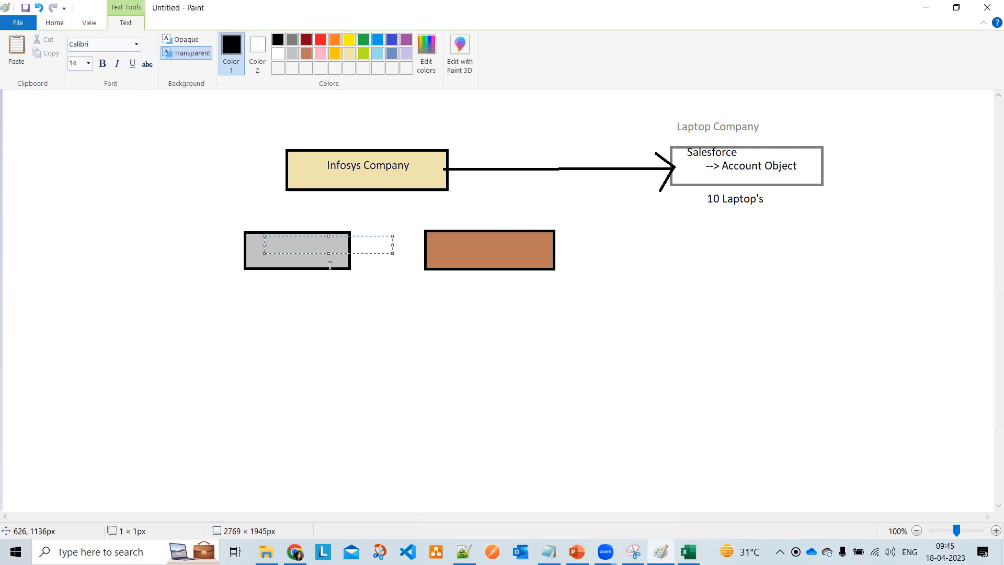
{"action": "type", "text": "Support"}
{"action": "left_click", "coordinate": [362, 276]}
{"action": "left_click", "coordinate": [444, 233]}
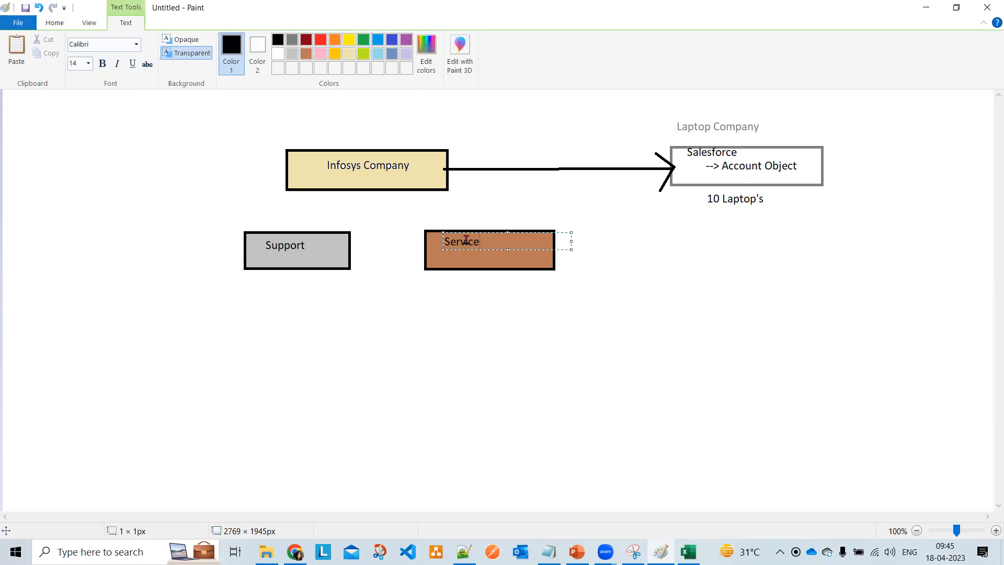
{"action": "left_click", "coordinate": [235, 202]}
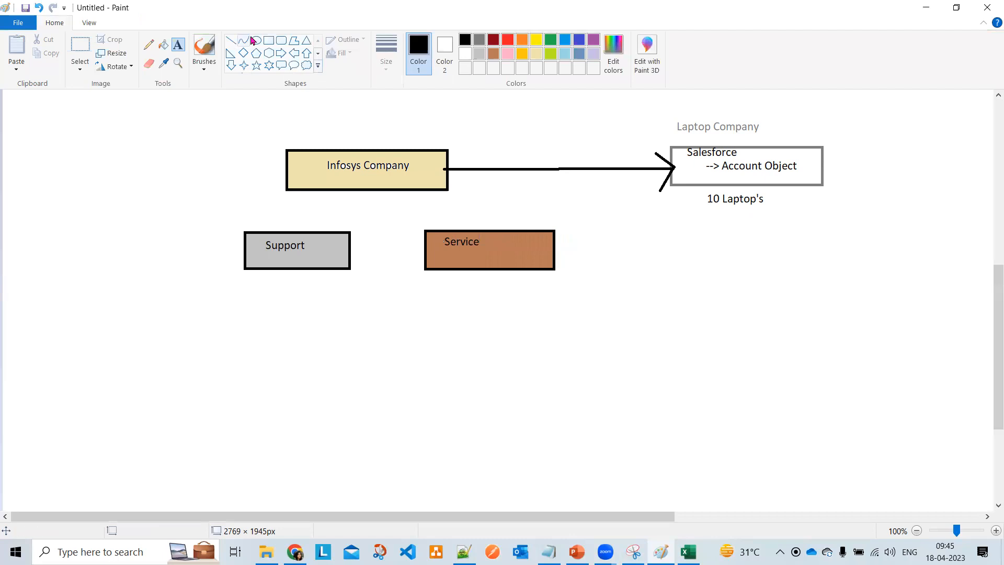
{"action": "left_click", "coordinate": [231, 41]}
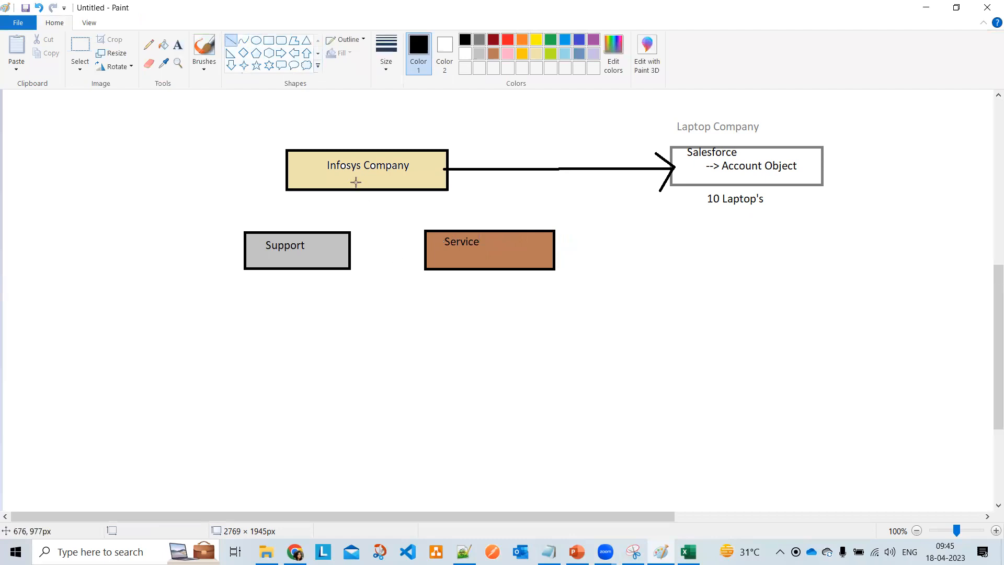
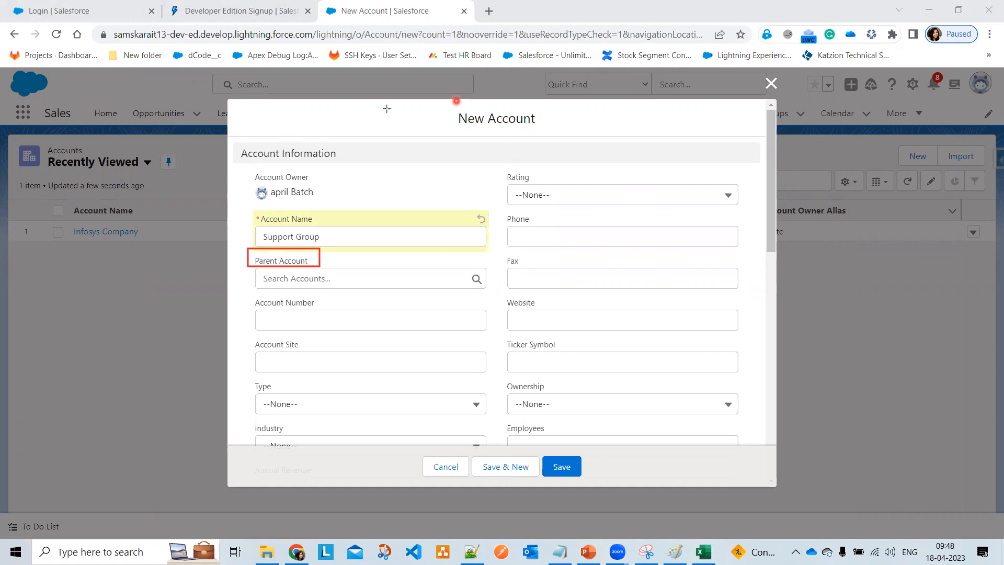
- Bring the Paint diagram of Infosys Company's branches back into view
{"action": "left_click", "coordinate": [663, 550]}
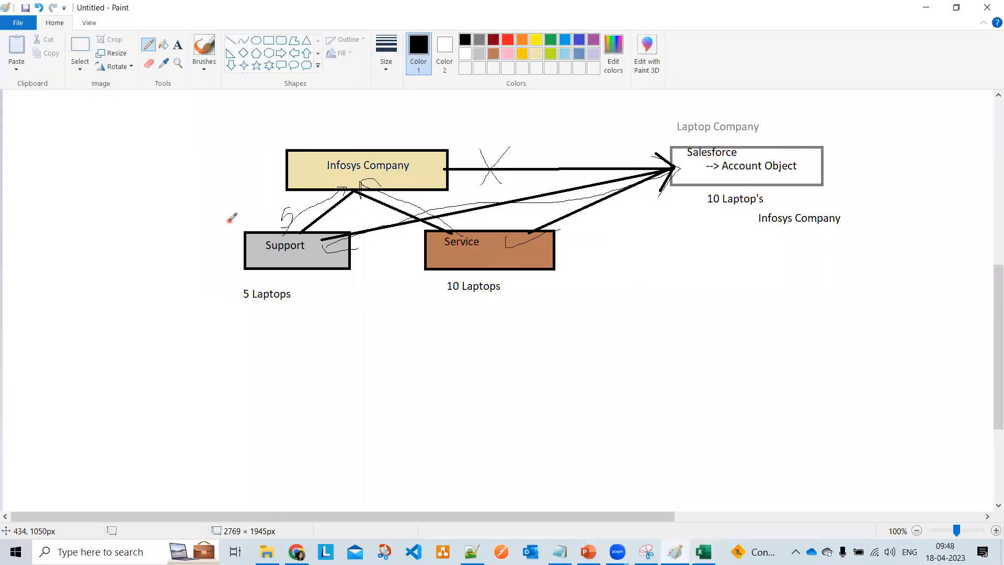
- Pencil a curve beside the Support box and short marks around Infosys Company, then minimize Paint
{"action": "mouse_move", "coordinate": [230, 219]}
{"action": "left_mouse_down"}
{"action": "mouse_move", "coordinate": [215, 220]}
{"action": "mouse_move", "coordinate": [227, 238]}
{"action": "left_mouse_up"}
{"action": "mouse_move", "coordinate": [343, 153]}
{"action": "left_mouse_down"}
{"action": "mouse_move", "coordinate": [342, 128]}
{"action": "mouse_move", "coordinate": [356, 126]}
{"action": "mouse_move", "coordinate": [344, 136]}
{"action": "left_mouse_up"}
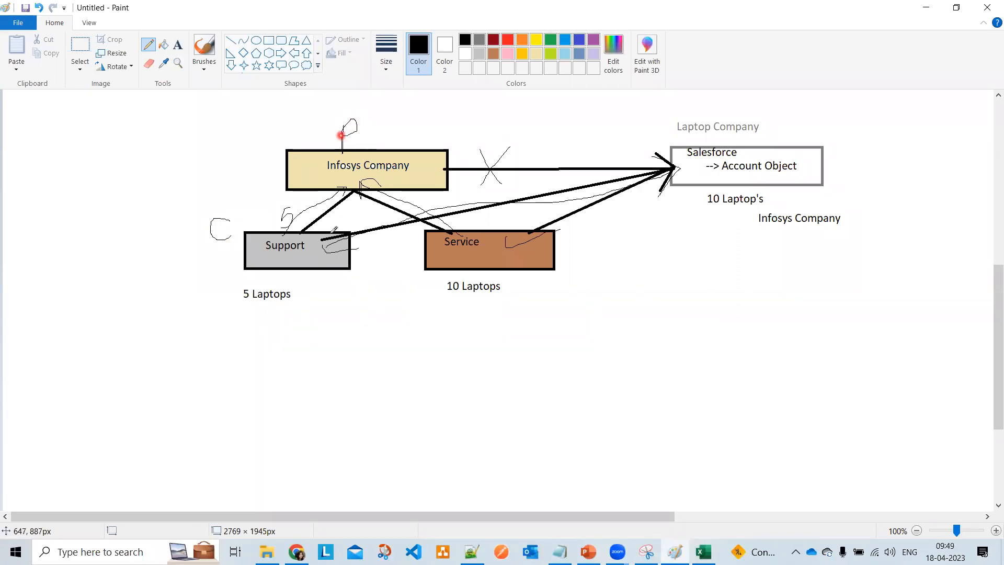
{"action": "mouse_move", "coordinate": [340, 192]}
{"action": "left_mouse_down"}
{"action": "mouse_move", "coordinate": [350, 190]}
{"action": "mouse_move", "coordinate": [351, 206]}
{"action": "left_mouse_up"}
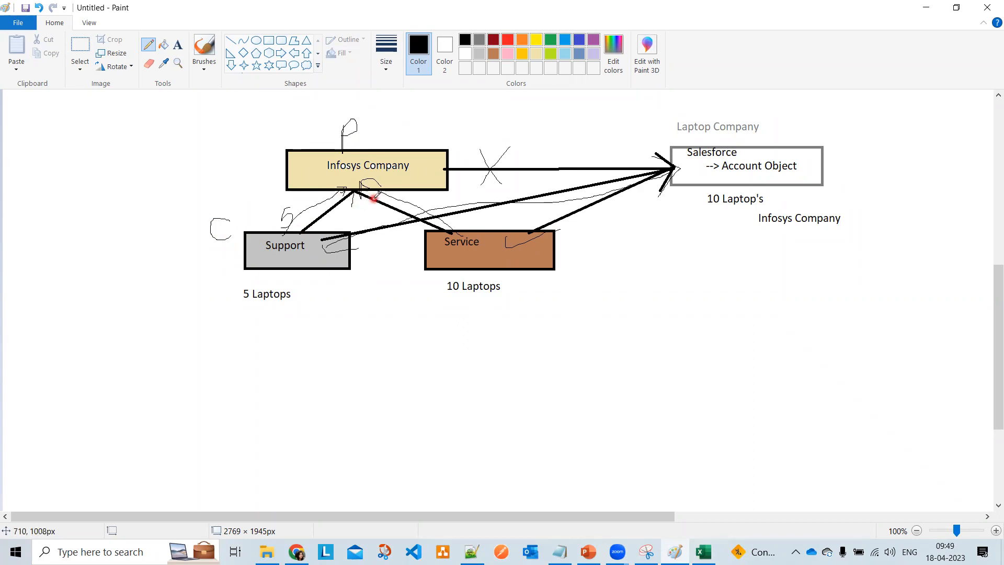
{"action": "left_click", "coordinate": [926, 8]}
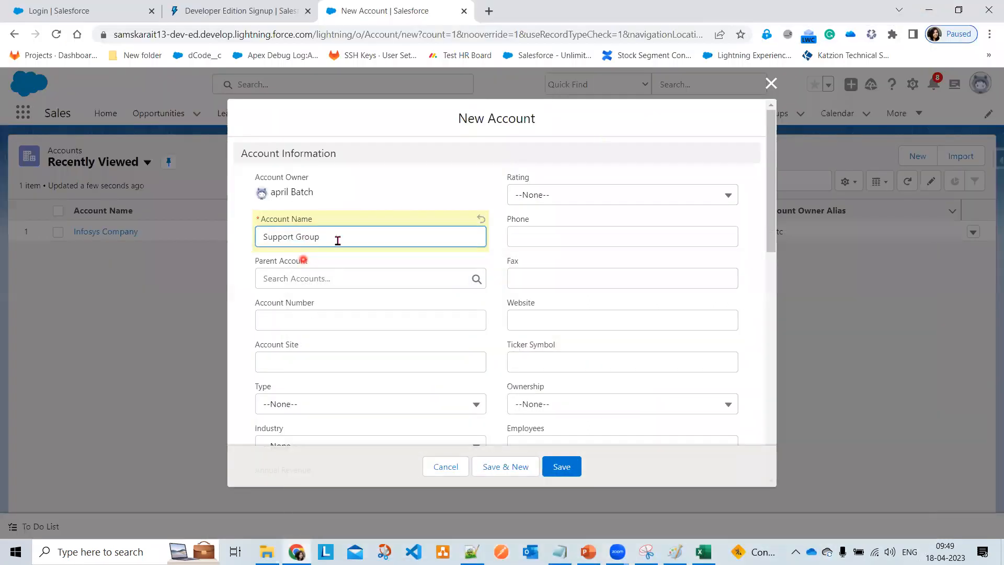
- Set parent Infosys Company, account number ICSG1002, rating Warm, and the suggested phone and fax
{"action": "left_click", "coordinate": [302, 278]}
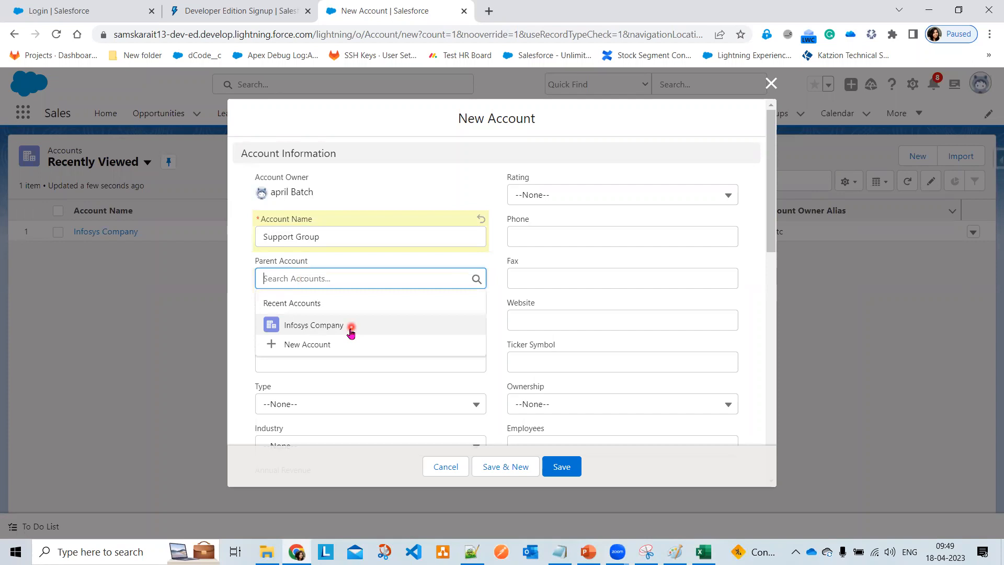
{"action": "left_click", "coordinate": [350, 325]}
{"action": "left_click", "coordinate": [334, 319]}
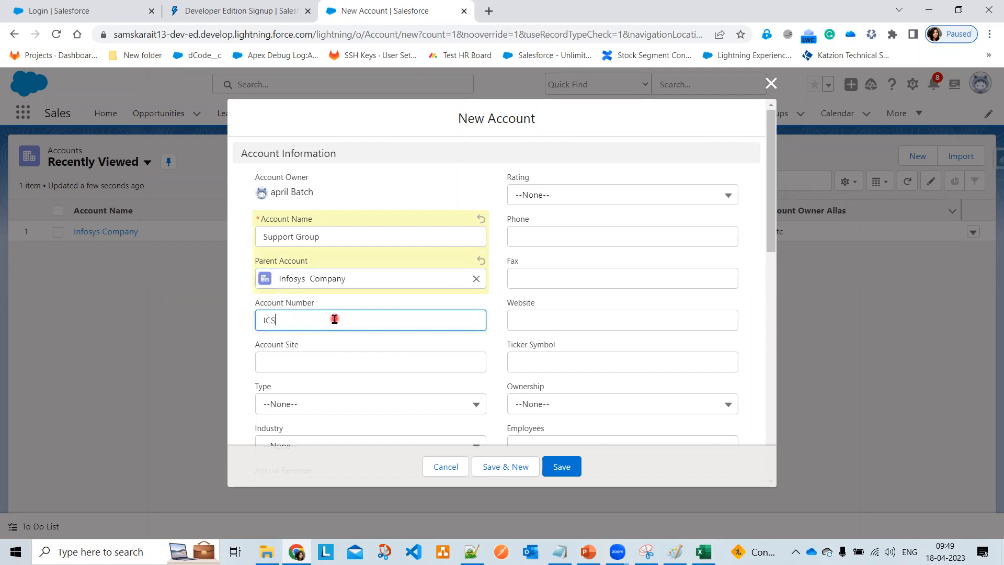
{"action": "type", "text": "ICSG1002"}
{"action": "left_click", "coordinate": [614, 193]}
{"action": "left_click", "coordinate": [597, 258]}
{"action": "left_click", "coordinate": [581, 234]}
{"action": "left_click", "coordinate": [599, 336]}
{"action": "left_click", "coordinate": [560, 277]}
{"action": "left_click", "coordinate": [560, 311]}
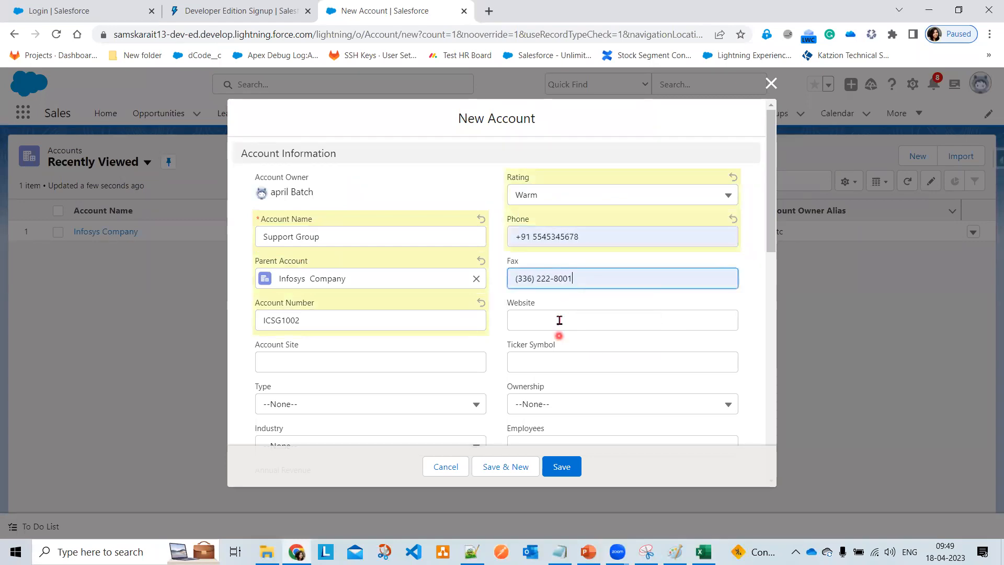
- Set account type Prospect, industry Engineering, and 30 employees
{"action": "scroll", "coordinate": [337, 376], "scroll_direction": "down", "scroll_amount": 3}
{"action": "left_click", "coordinate": [313, 275]}
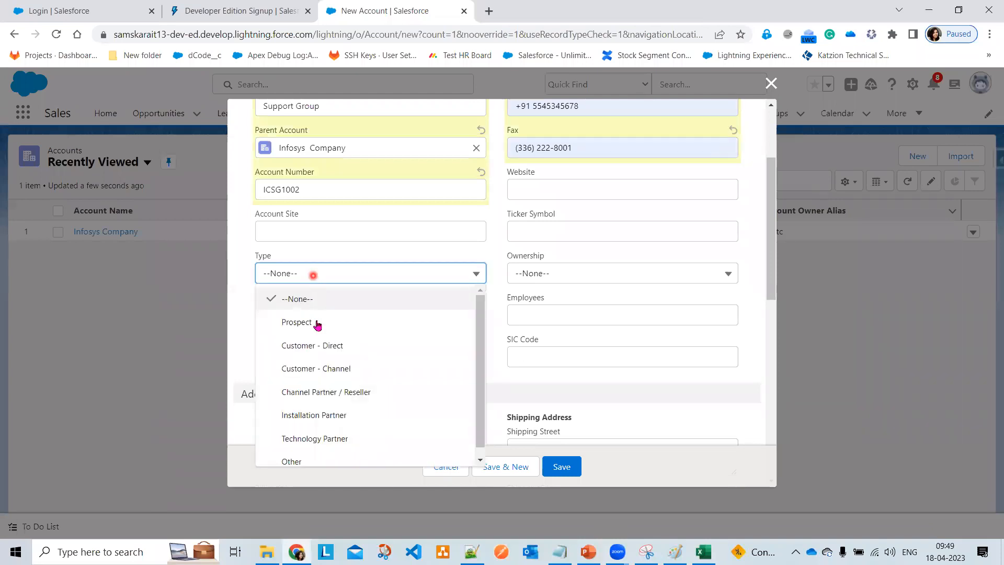
{"action": "left_click", "coordinate": [317, 323]}
{"action": "left_click", "coordinate": [320, 317]}
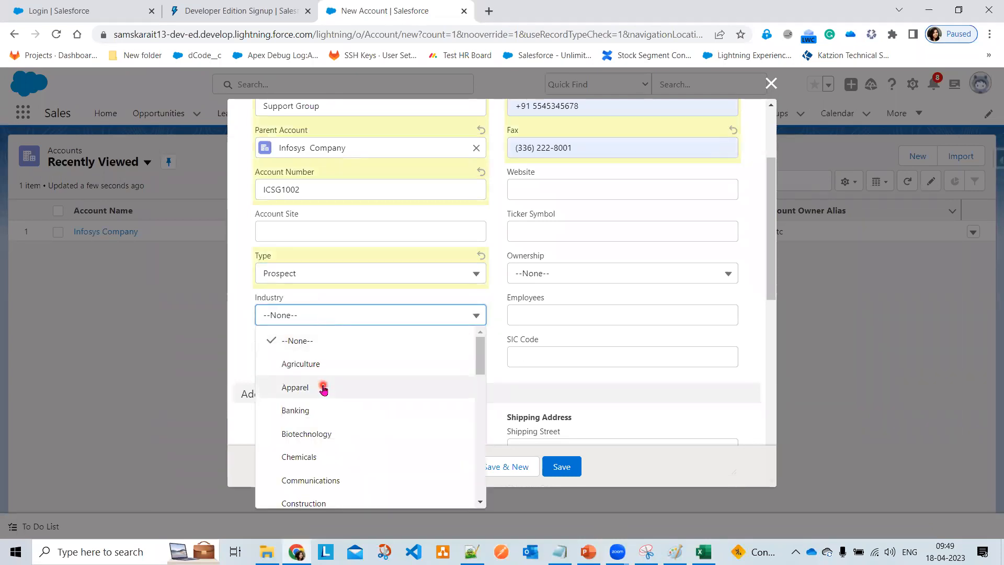
{"action": "left_click", "coordinate": [323, 388]}
{"action": "left_click", "coordinate": [318, 318]}
{"action": "scroll", "coordinate": [335, 450], "scroll_direction": "down", "scroll_amount": 2}
{"action": "scroll", "coordinate": [341, 465], "scroll_direction": "down", "scroll_amount": 2}
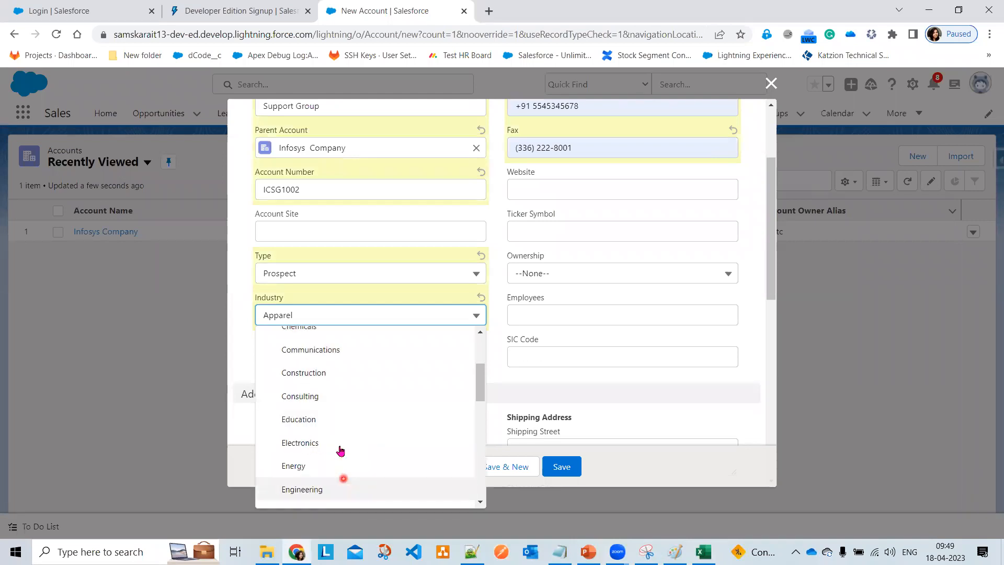
{"action": "scroll", "coordinate": [334, 460], "scroll_direction": "down", "scroll_amount": 1}
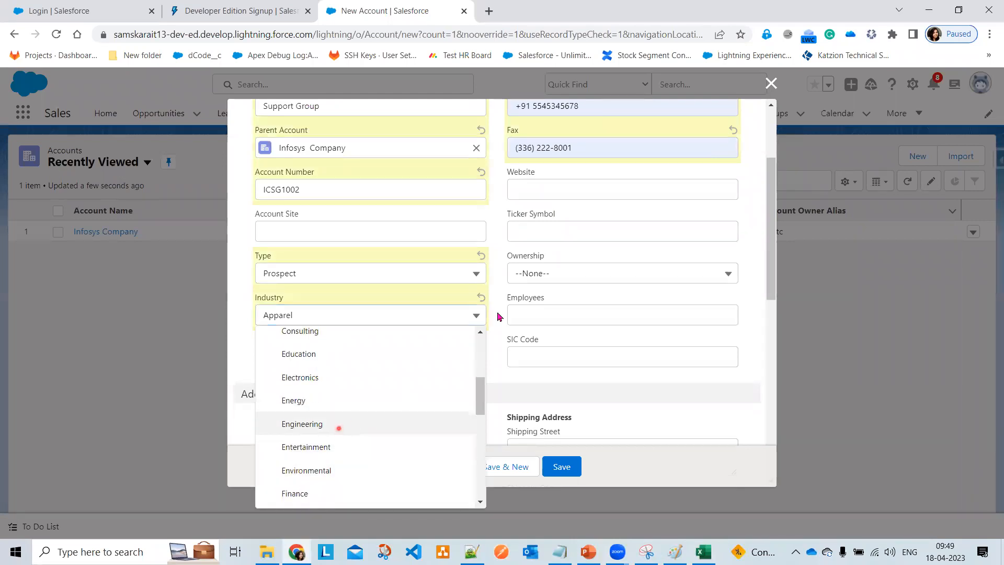
{"action": "left_click", "coordinate": [336, 423]}
{"action": "left_click", "coordinate": [562, 313]}
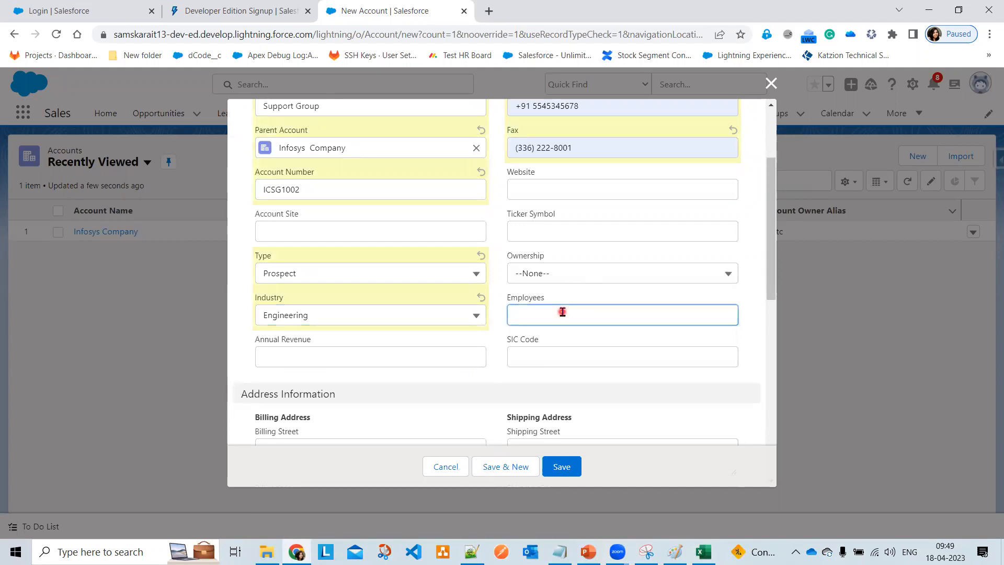
{"action": "left_click", "coordinate": [546, 413]}
- Enter annual revenue 345564, description 'Requesting', and SLA expiration date 20/04/2023
{"action": "scroll", "coordinate": [575, 378], "scroll_direction": "down", "scroll_amount": 1}
{"action": "left_click", "coordinate": [305, 291]}
{"action": "key", "text": "Down"}
{"action": "left_click", "coordinate": [278, 294]}
{"action": "type", "text": "3"}
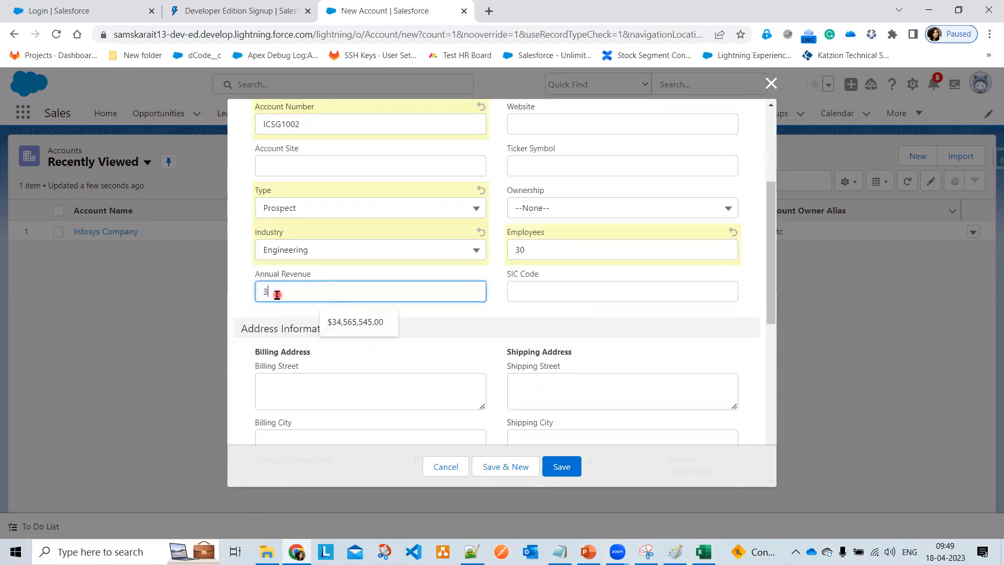
{"action": "type", "text": "45564"}
{"action": "key", "text": "Tab"}
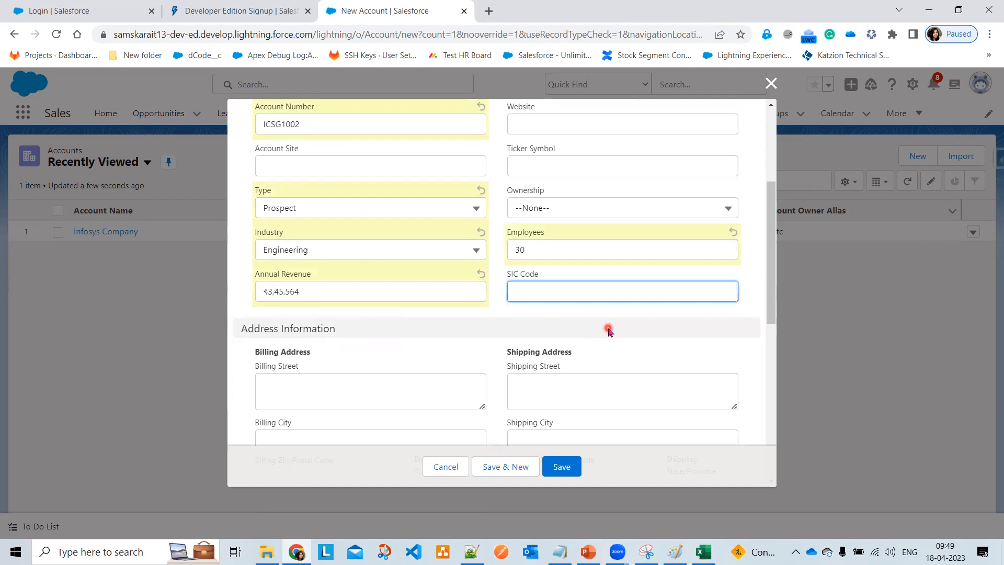
{"action": "scroll", "coordinate": [416, 376], "scroll_direction": "down", "scroll_amount": 2}
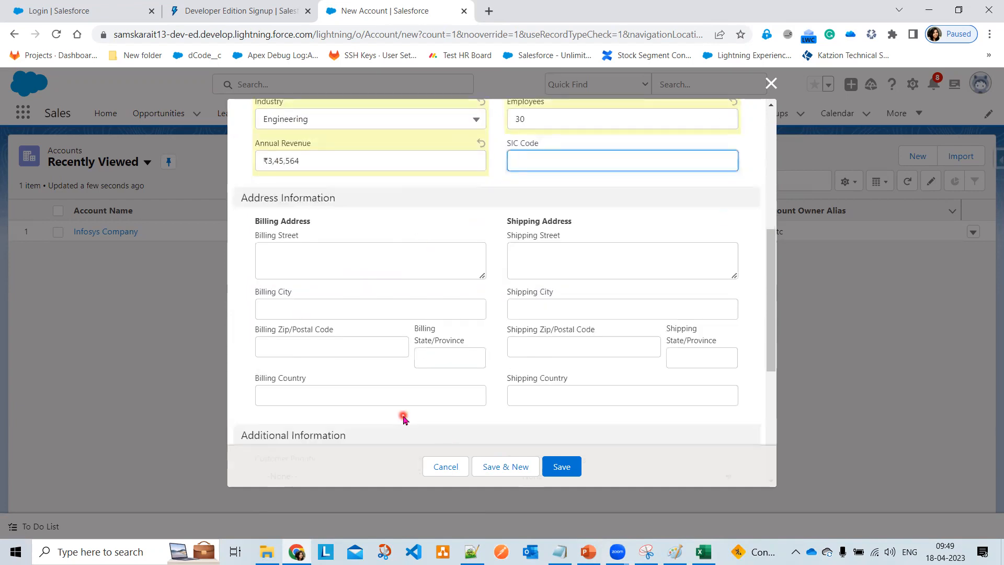
{"action": "scroll", "coordinate": [403, 418], "scroll_direction": "down", "scroll_amount": 5}
{"action": "left_click", "coordinate": [296, 396]}
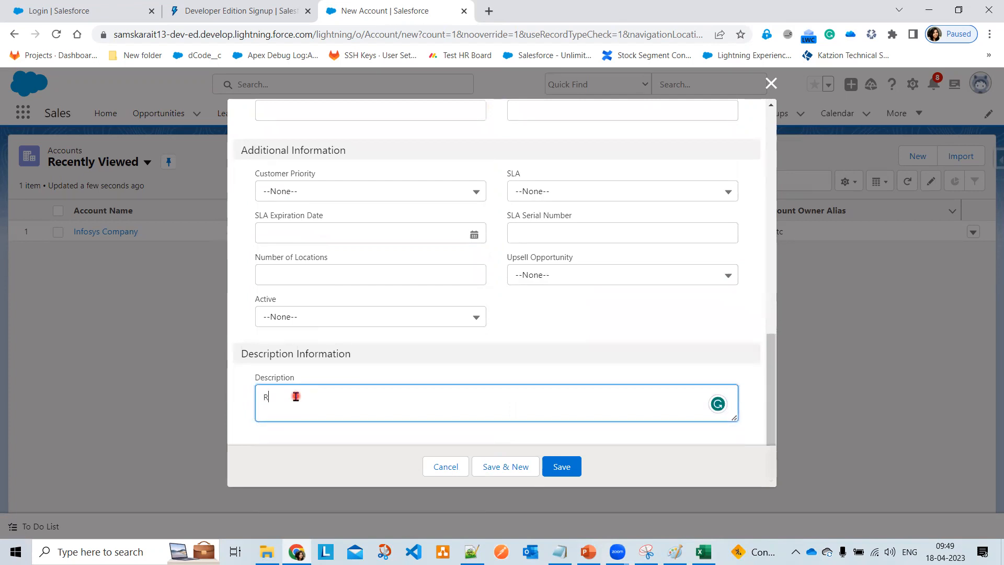
{"action": "type", "text": "Requesting 5 Laptops"}
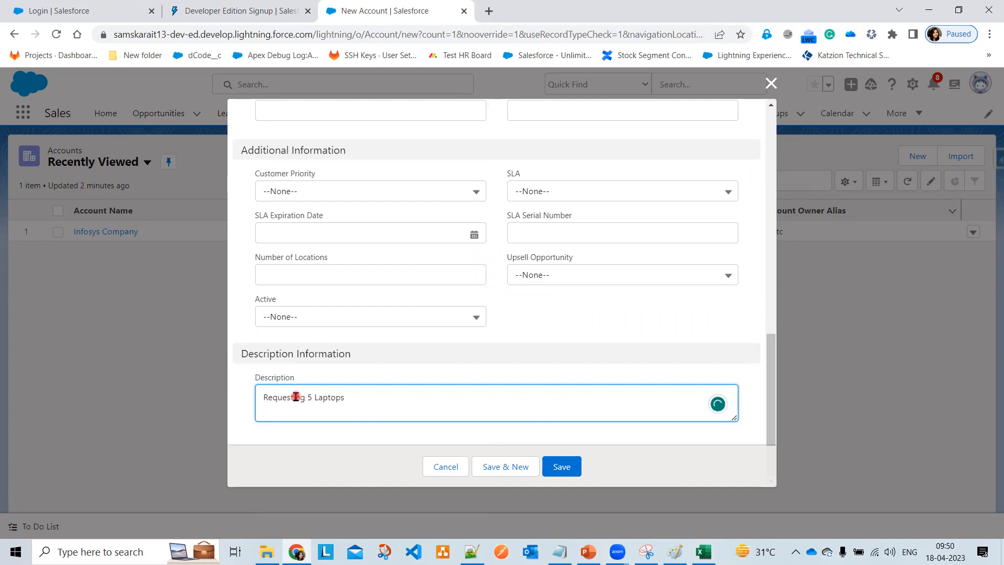
{"action": "left_click", "coordinate": [474, 235]}
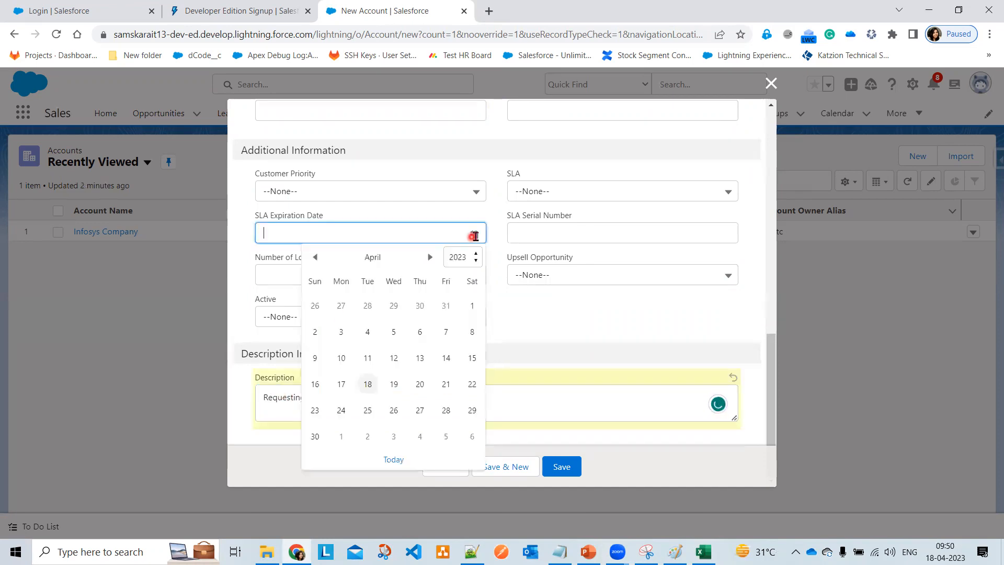
{"action": "left_click", "coordinate": [420, 384]}
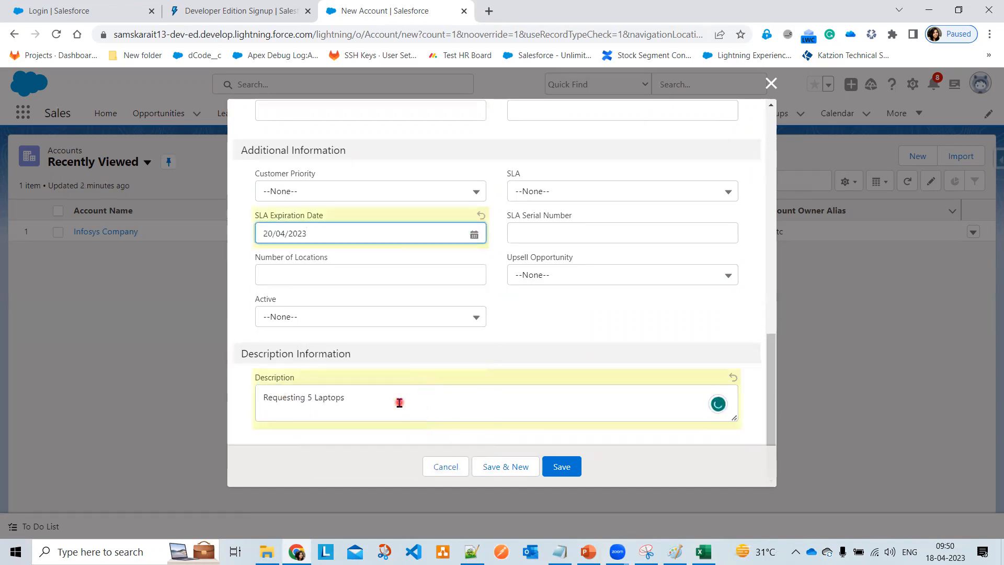
- Save the Support Group account, check its details, and return to the Accounts list
{"action": "left_click", "coordinate": [562, 468]}
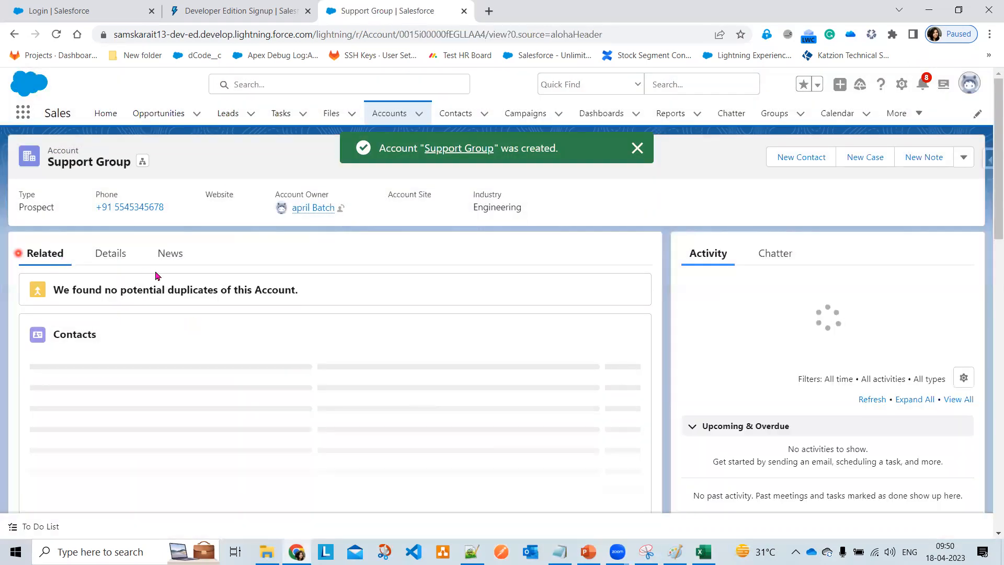
{"action": "left_click", "coordinate": [119, 260]}
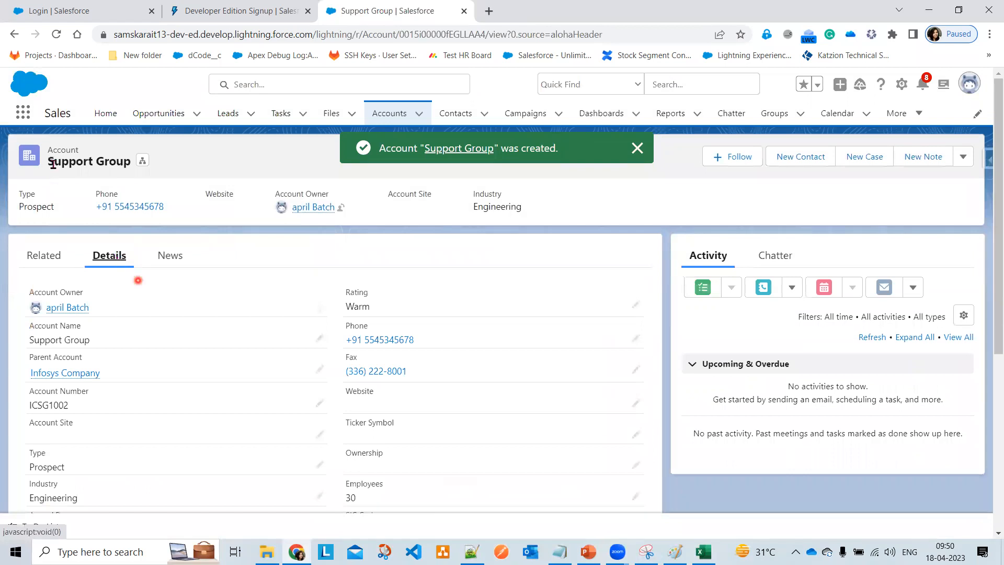
{"action": "left_click", "coordinate": [652, 150]}
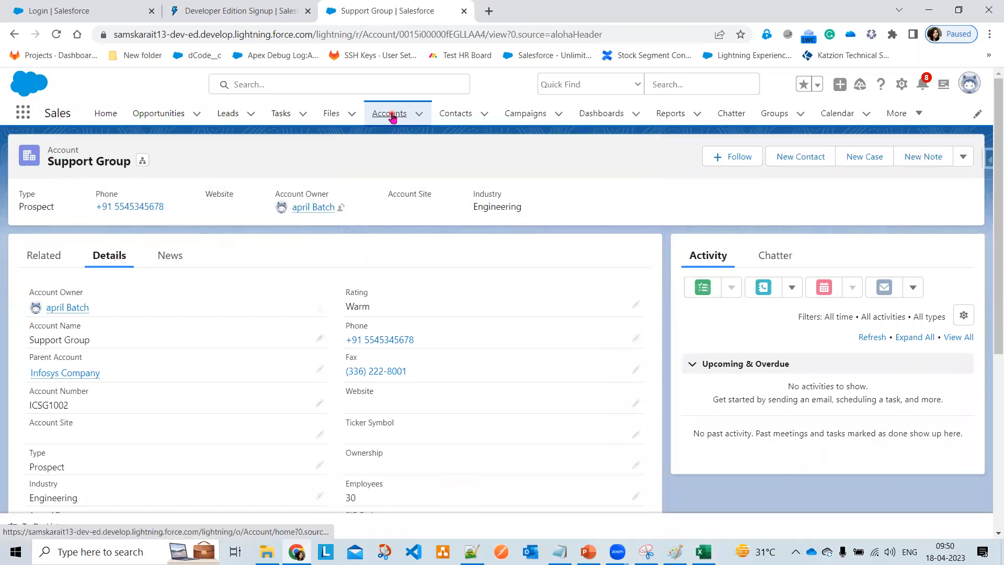
{"action": "left_click", "coordinate": [392, 116]}
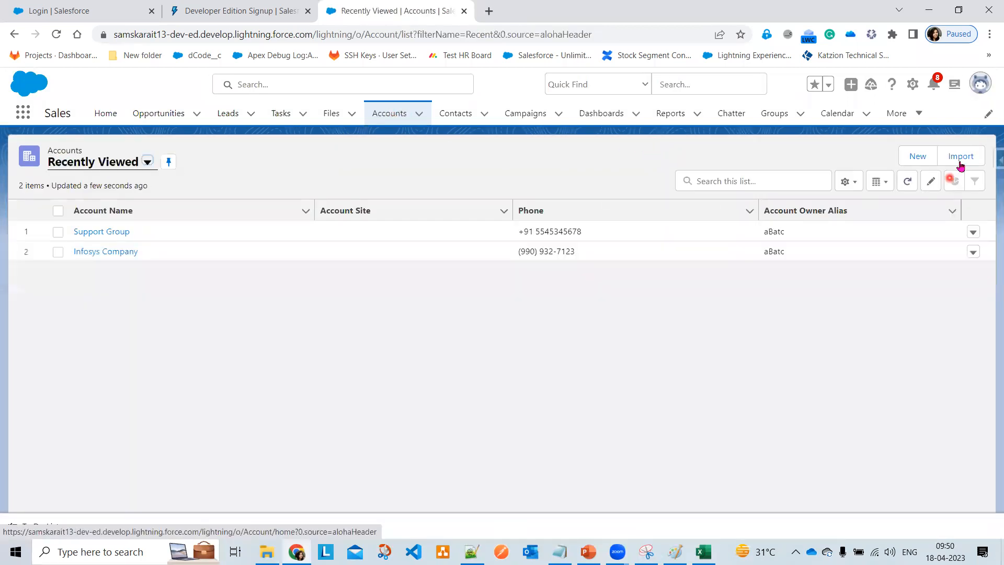
- Start a new account 'Service Group' with Warm rating, parent Infosys Company, and suggested phone and fax
{"action": "left_click", "coordinate": [915, 157]}
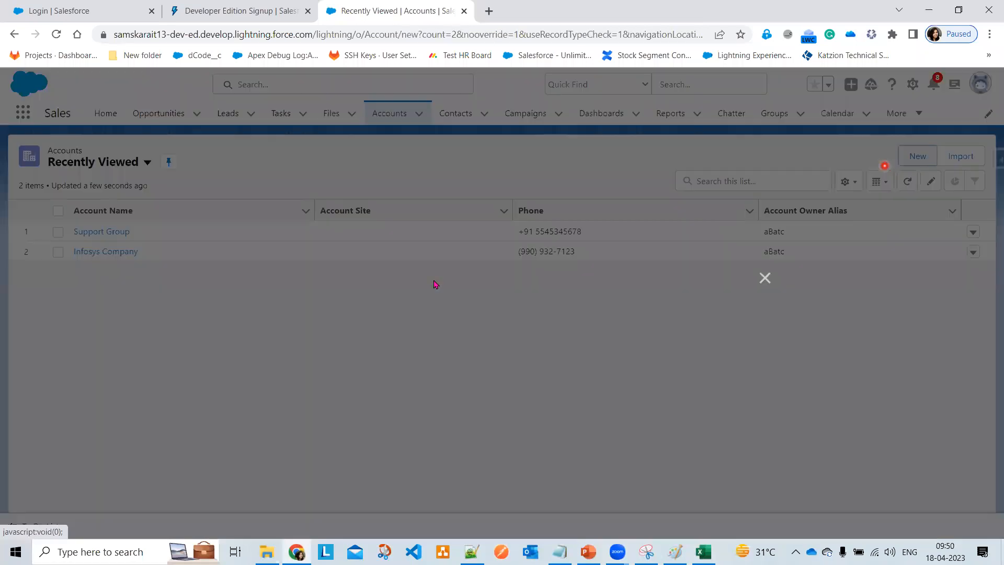
{"action": "left_click", "coordinate": [316, 238]}
{"action": "type", "text": "Service Group"}
{"action": "key", "text": "Tab"}
{"action": "left_click", "coordinate": [520, 198]}
{"action": "left_click", "coordinate": [551, 265]}
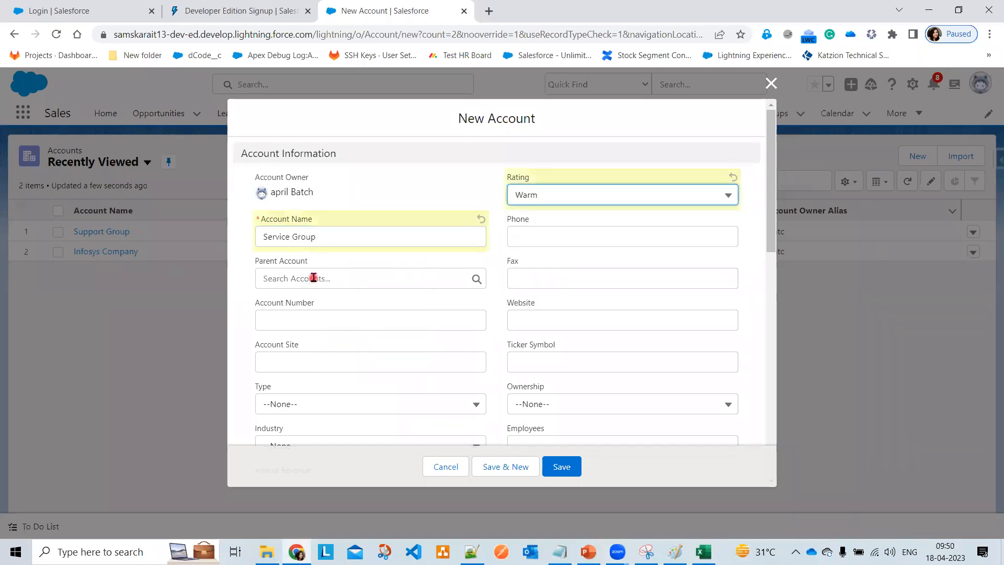
{"action": "left_click", "coordinate": [313, 277]}
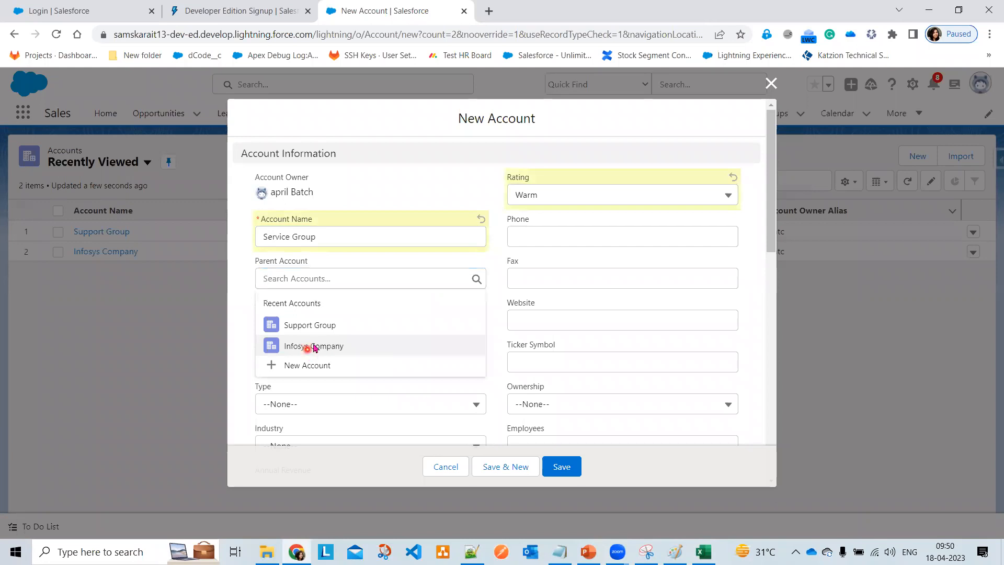
{"action": "left_click", "coordinate": [314, 348]}
{"action": "left_click", "coordinate": [550, 237]}
{"action": "left_click", "coordinate": [582, 316]}
{"action": "left_click", "coordinate": [538, 278]}
{"action": "left_click", "coordinate": [603, 313]}
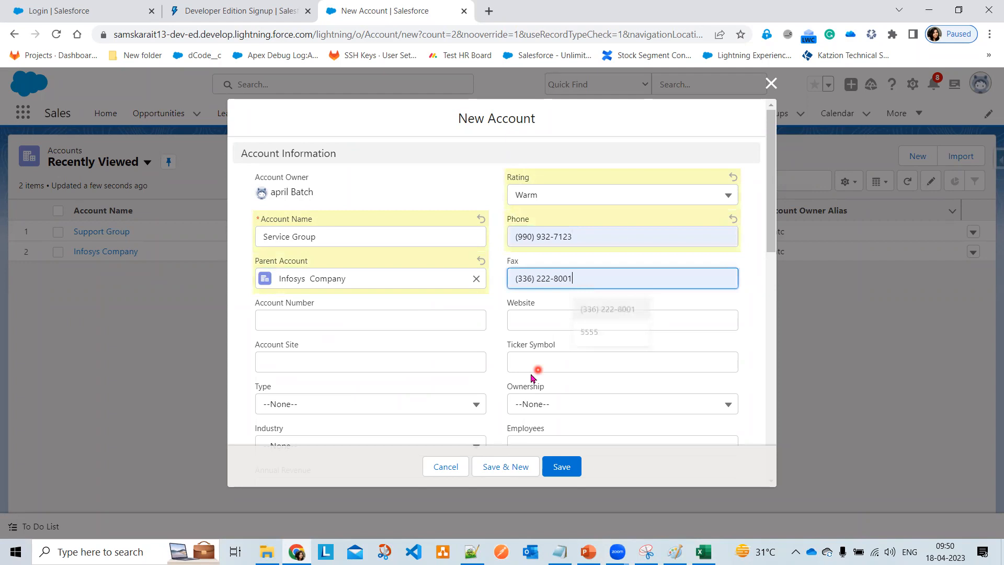
- Set type Prospect, industry Engineering, 50 employees, and annual revenue 566775
{"action": "scroll", "coordinate": [354, 339], "scroll_direction": "down", "scroll_amount": 1}
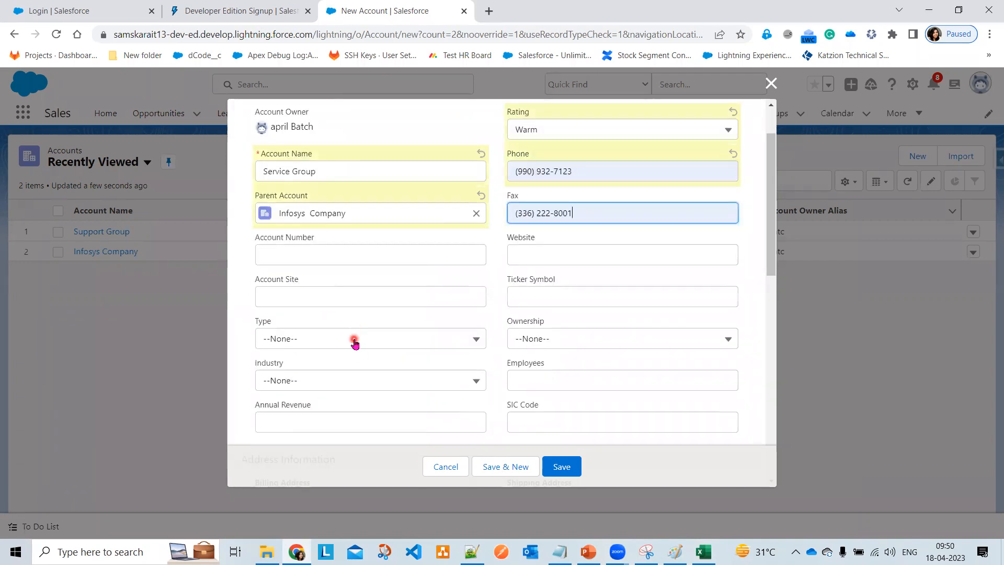
{"action": "left_click", "coordinate": [354, 340]}
{"action": "left_click", "coordinate": [321, 379]}
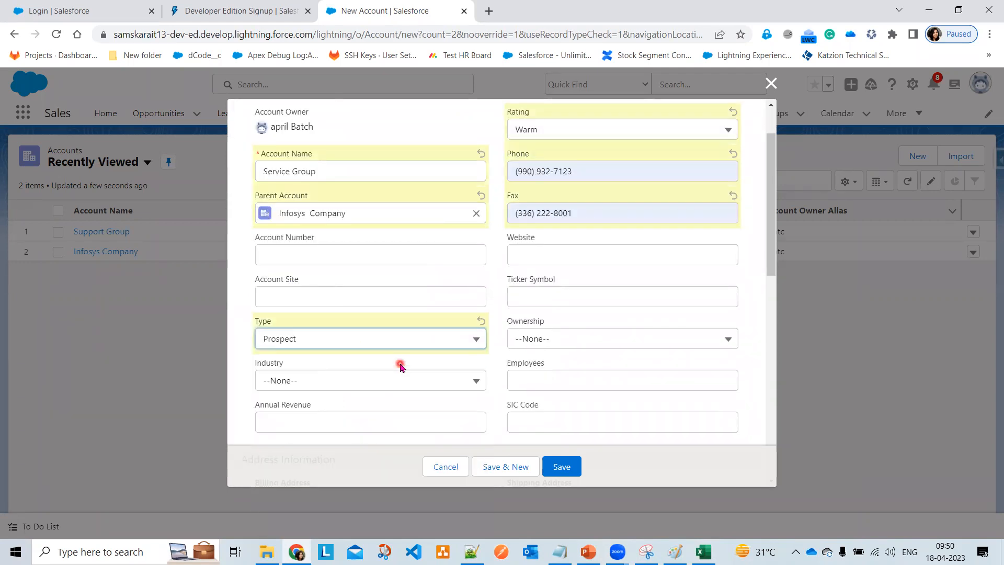
{"action": "scroll", "coordinate": [401, 366], "scroll_direction": "down", "scroll_amount": 3}
{"action": "left_click", "coordinate": [358, 185]}
{"action": "scroll", "coordinate": [387, 331], "scroll_direction": "down", "scroll_amount": 5}
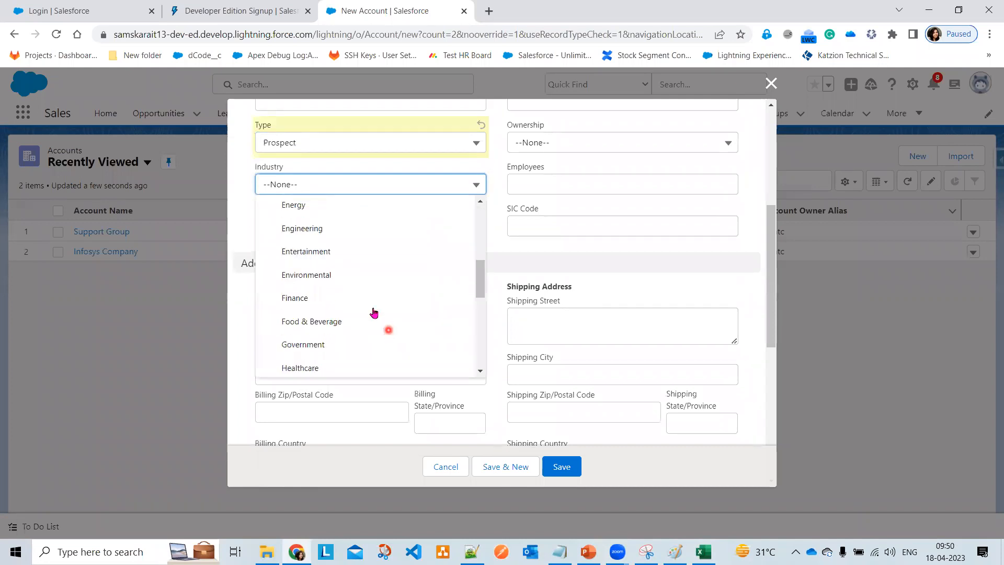
{"action": "left_click", "coordinate": [347, 228]}
{"action": "left_click", "coordinate": [591, 184]}
{"action": "type", "text": "50"}
{"action": "left_click", "coordinate": [322, 226]}
{"action": "type", "text": "t"}
{"action": "type", "text": "566775"}
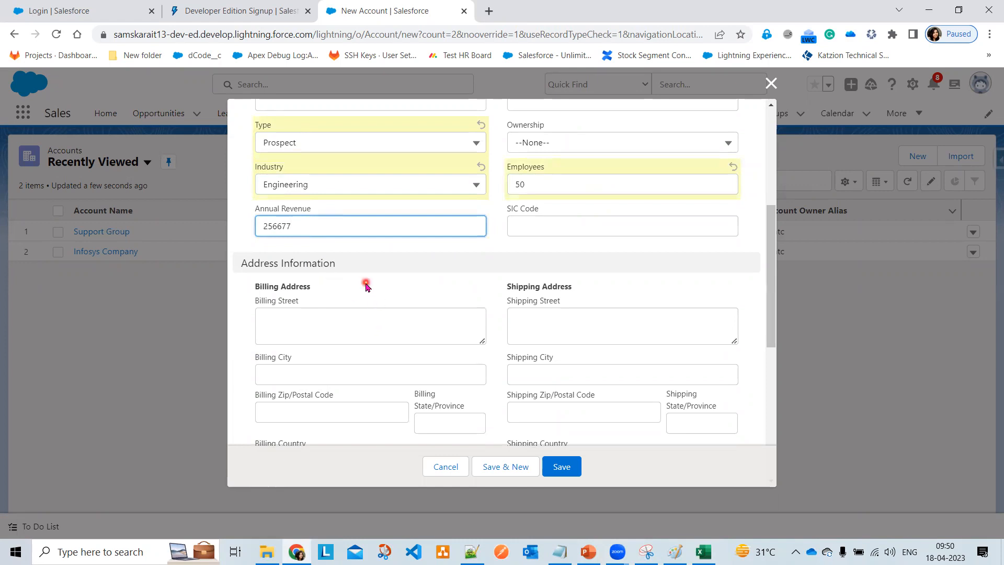
{"action": "left_click", "coordinate": [593, 270]}
- Set SLA expiration 24/04/2023, Active Yes, description 'Requested 10 Laptops', save, and return to Accounts
{"action": "scroll", "coordinate": [556, 336], "scroll_direction": "down", "scroll_amount": 5}
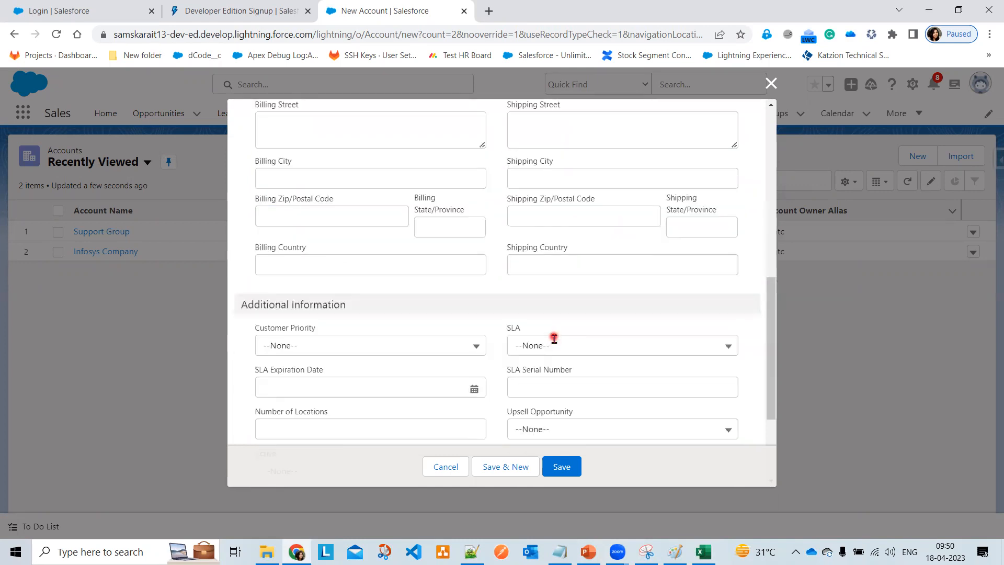
{"action": "left_click", "coordinate": [334, 261]}
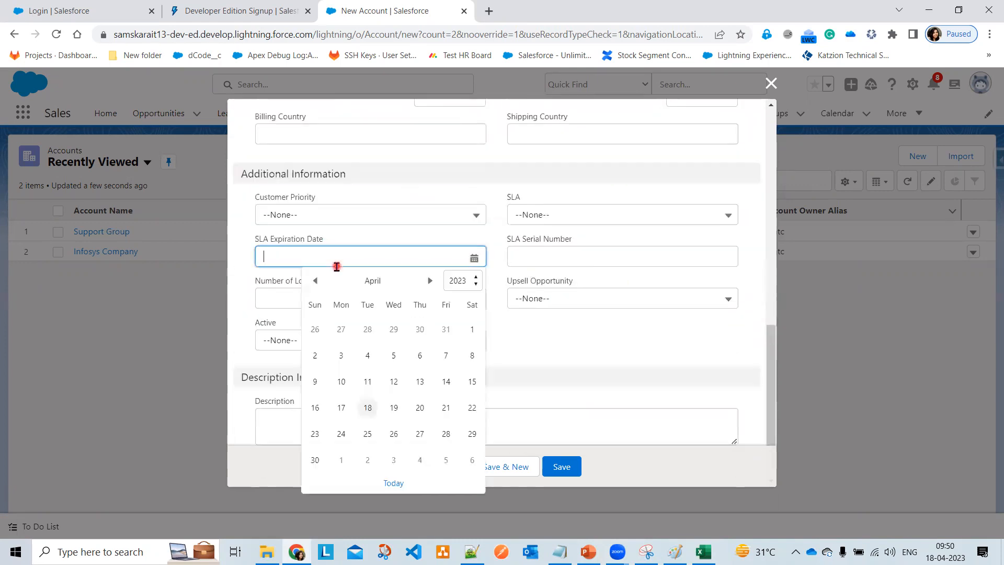
{"action": "left_click", "coordinate": [343, 436]}
{"action": "scroll", "coordinate": [381, 356], "scroll_direction": "down", "scroll_amount": 1}
{"action": "left_click", "coordinate": [370, 320]}
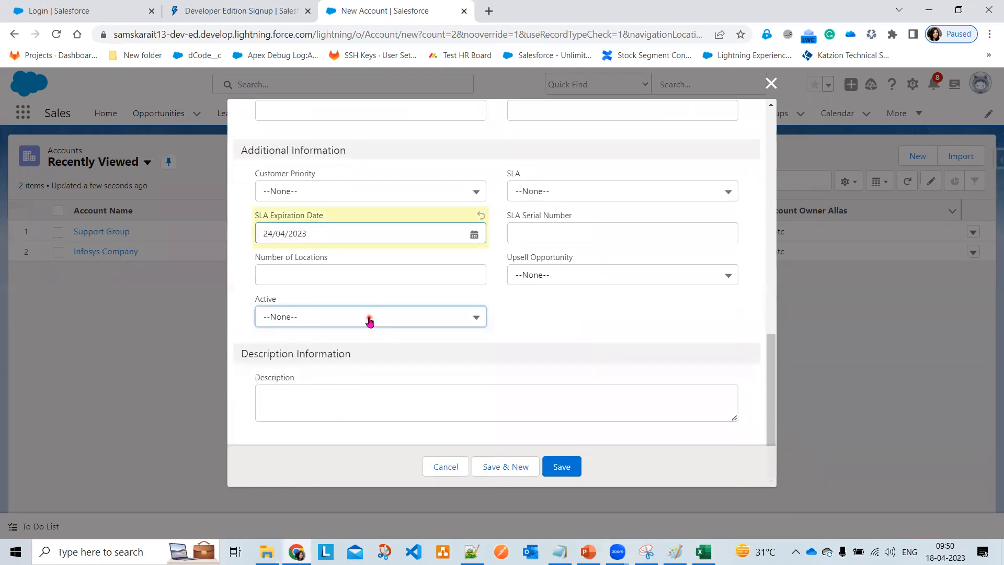
{"action": "left_click", "coordinate": [357, 372]}
{"action": "left_click", "coordinate": [475, 410]}
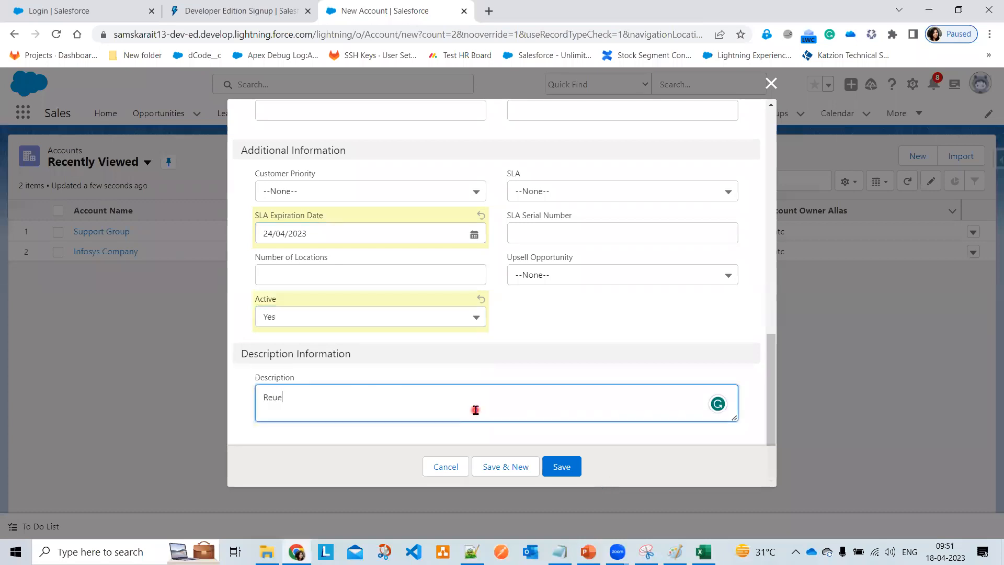
{"action": "type", "text": "Reuest"}
{"action": "type", "text": "ted 10 Laptops"}
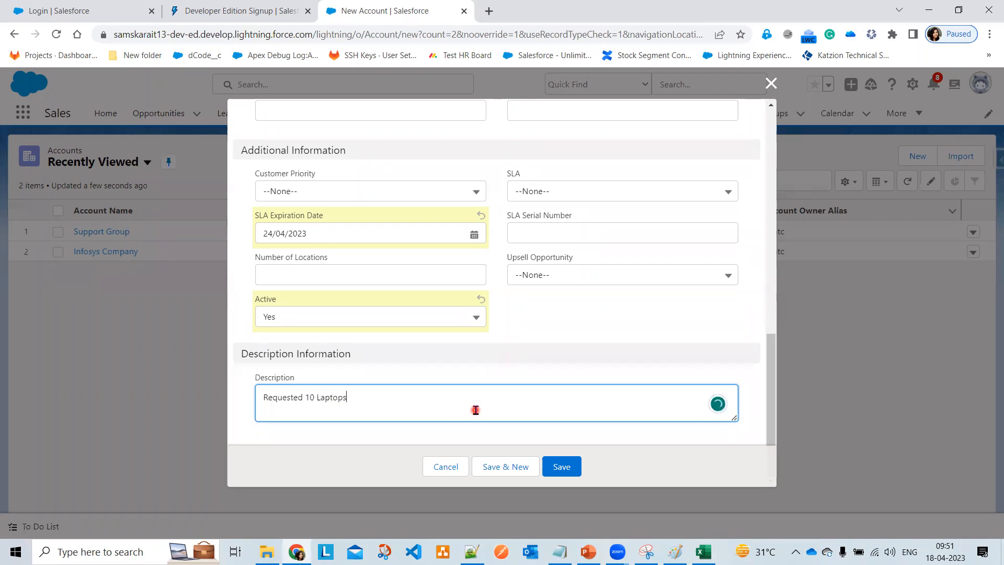
{"action": "left_click", "coordinate": [566, 466]}
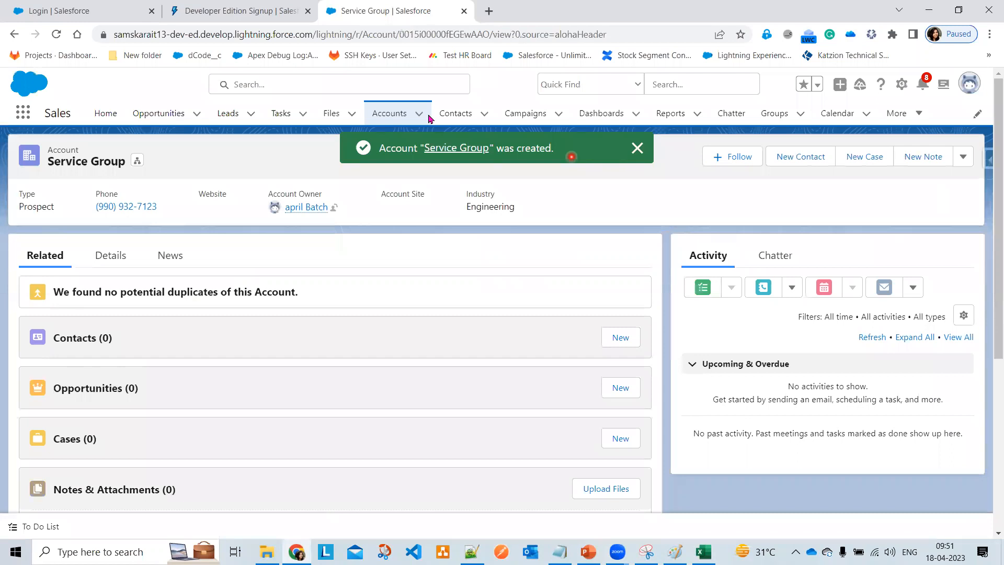
{"action": "left_click", "coordinate": [390, 113]}
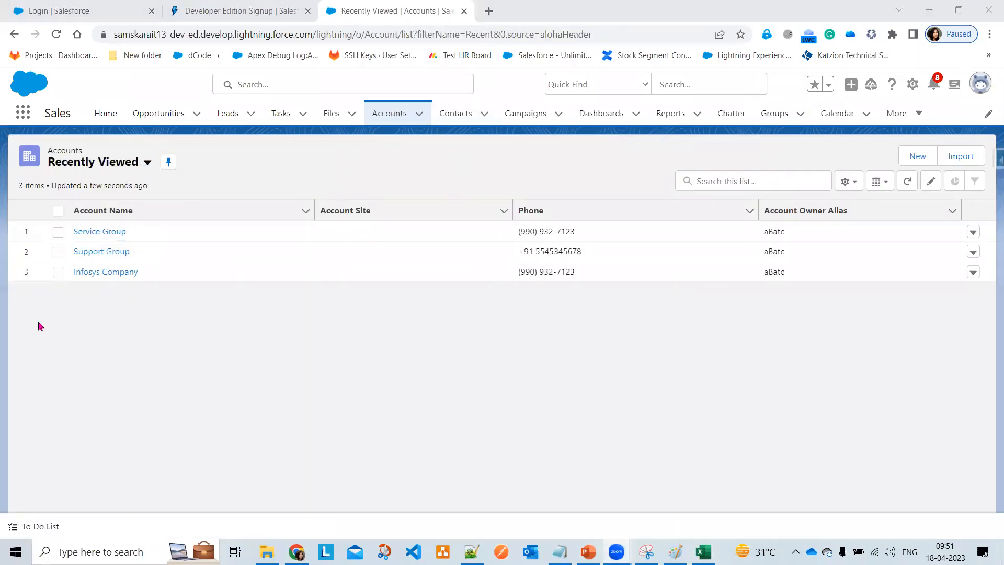
- Snip the Account Name column listing Service Group, Support Group and Infosys Company
{"action": "mouse_move", "coordinate": [646, 552]}
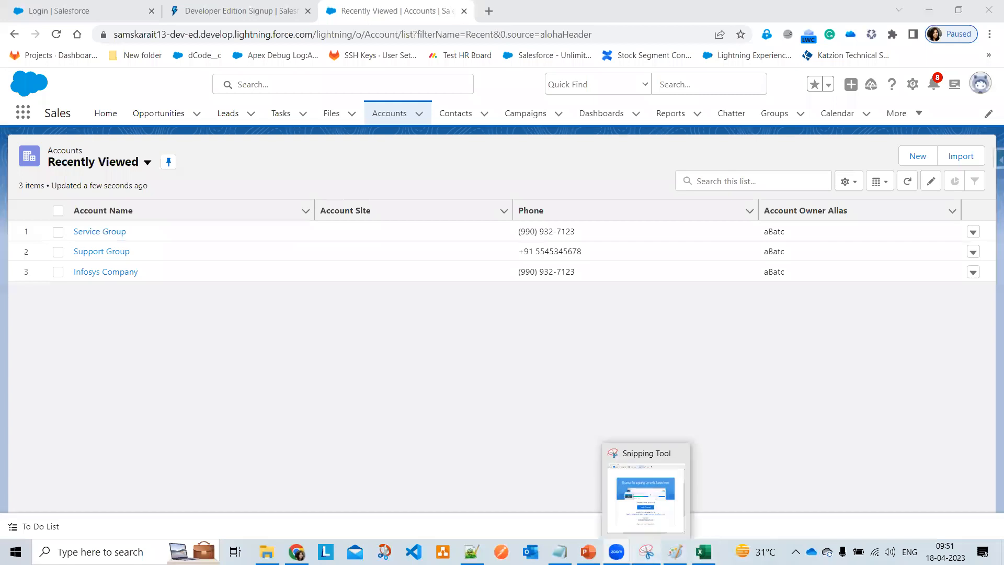
{"action": "left_click_drag", "start_coordinate": [30, 186], "coordinate": [185, 309]}
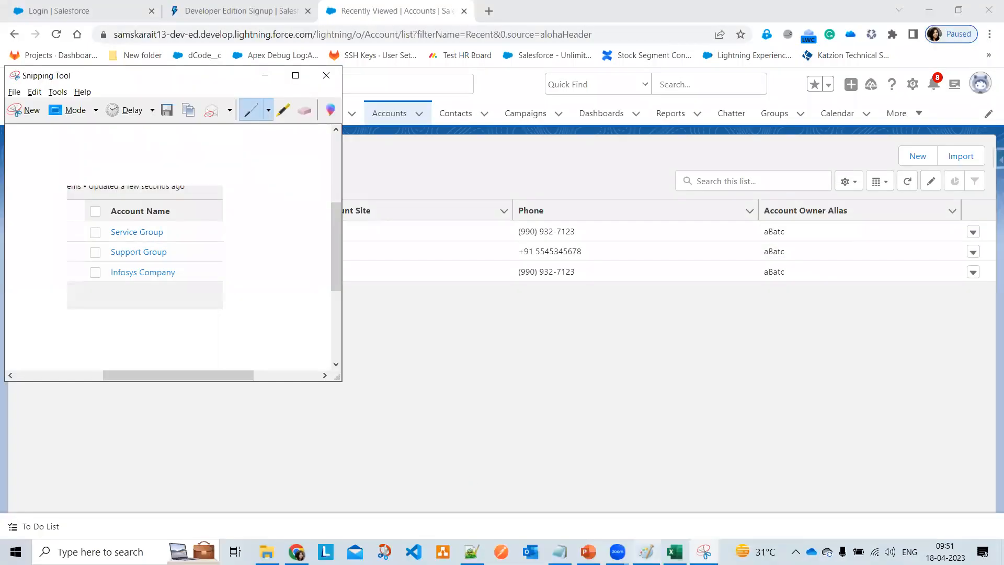
{"action": "left_click", "coordinate": [647, 552]}
- Paste the account snip right of the diagram and draw pink lines linking each box to its entry
{"action": "key", "text": "ctrl+v"}
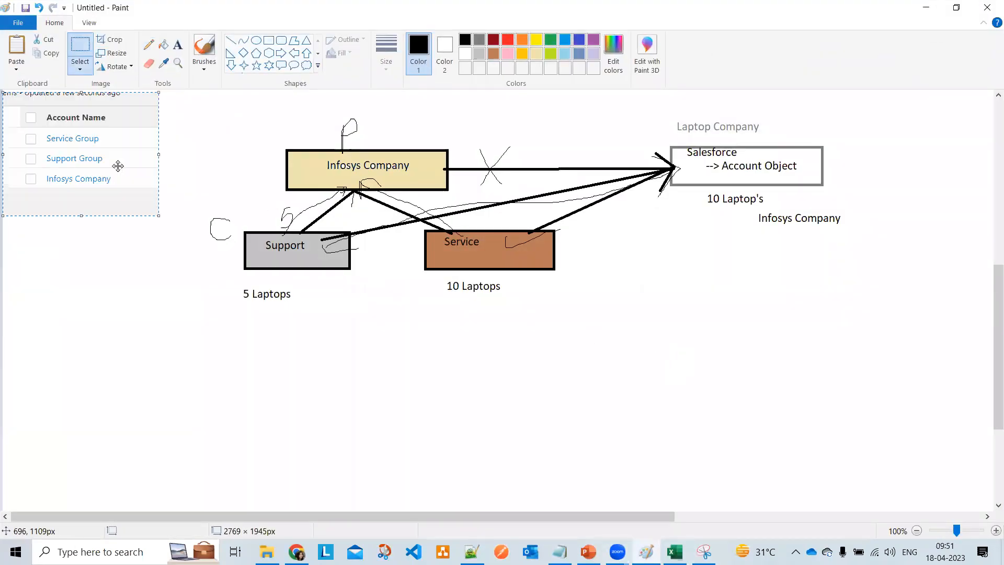
{"action": "mouse_move", "coordinate": [74, 141]}
{"action": "left_mouse_down"}
{"action": "mouse_move", "coordinate": [660, 275]}
{"action": "mouse_move", "coordinate": [698, 297]}
{"action": "left_mouse_up"}
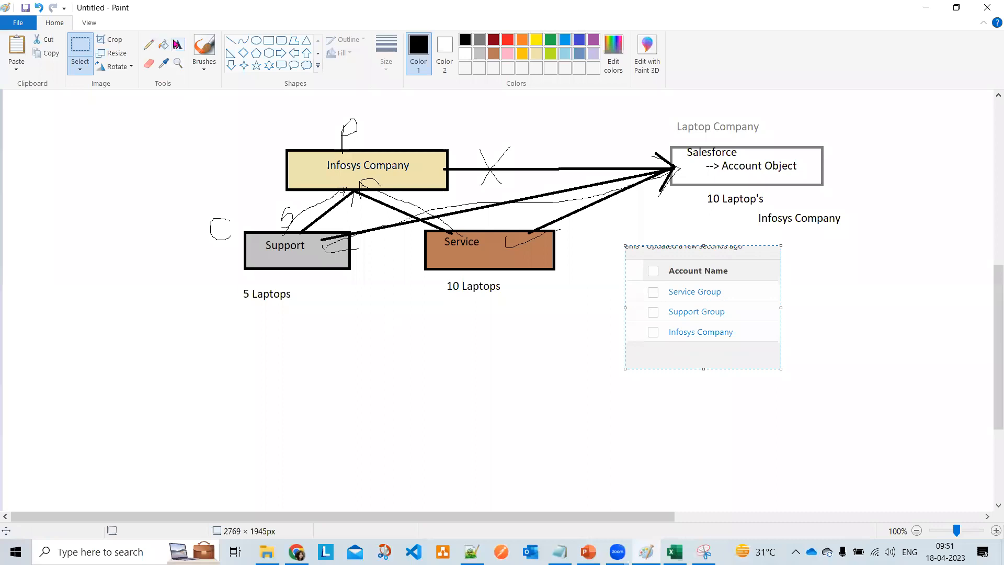
{"action": "left_click", "coordinate": [231, 40]}
{"action": "mouse_move", "coordinate": [643, 332]}
{"action": "left_mouse_down"}
{"action": "mouse_move", "coordinate": [551, 332]}
{"action": "mouse_move", "coordinate": [509, 233]}
{"action": "mouse_move", "coordinate": [444, 170]}
{"action": "left_mouse_up"}
{"action": "left_click", "coordinate": [506, 55]}
{"action": "left_click", "coordinate": [381, 343]}
{"action": "left_click_drag", "start_coordinate": [648, 312], "coordinate": [296, 259]}
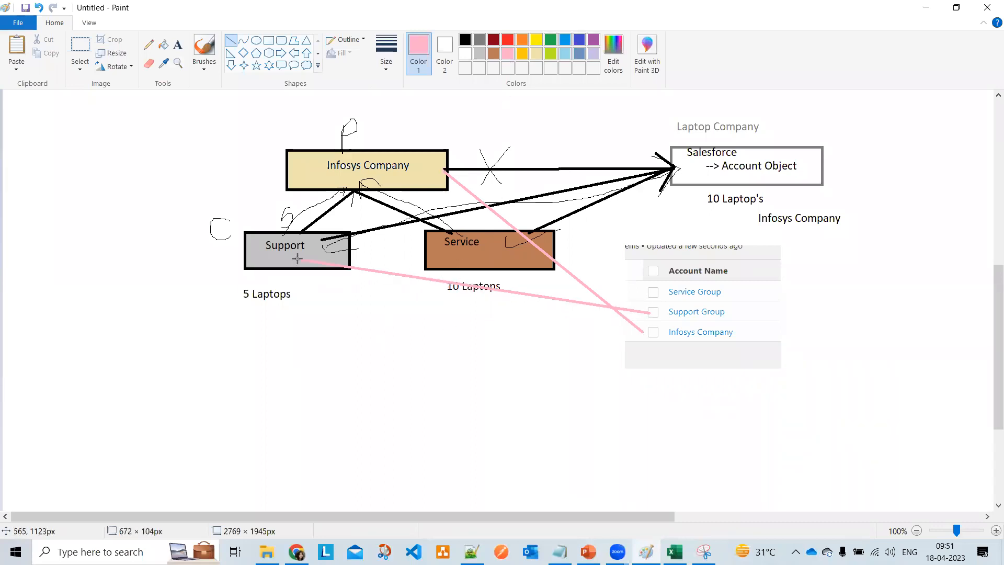
{"action": "left_click_drag", "start_coordinate": [649, 291], "coordinate": [548, 244]}
{"action": "left_click", "coordinate": [565, 403]}
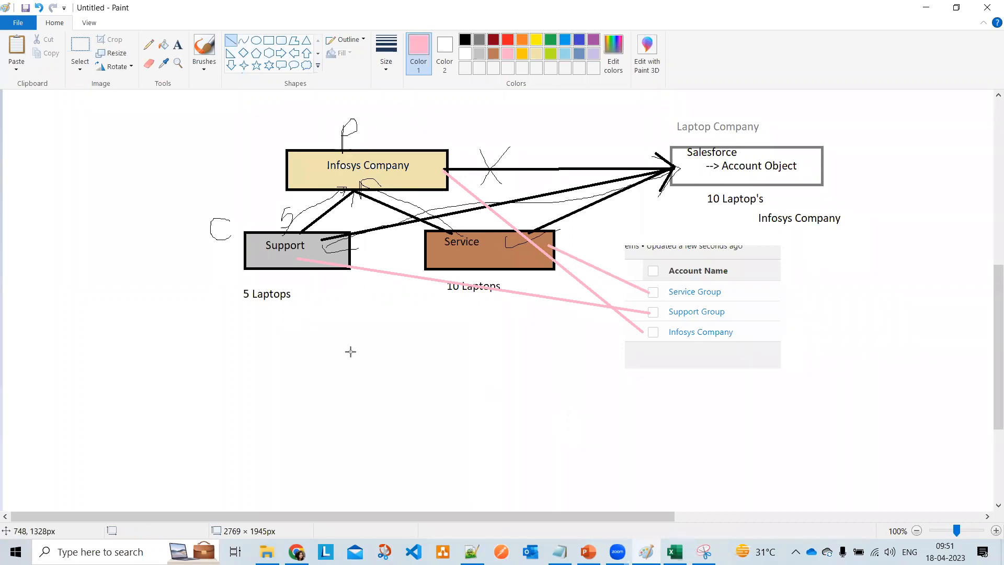
- Enclose the Support and Service boxes in a dark red rectangle
{"action": "left_click", "coordinate": [148, 44]}
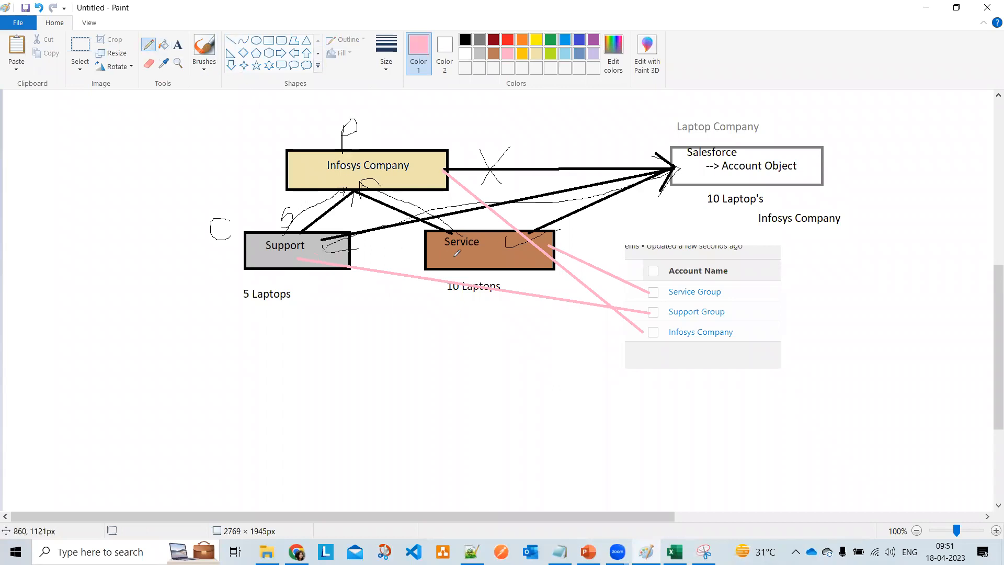
{"action": "left_click", "coordinate": [494, 40]}
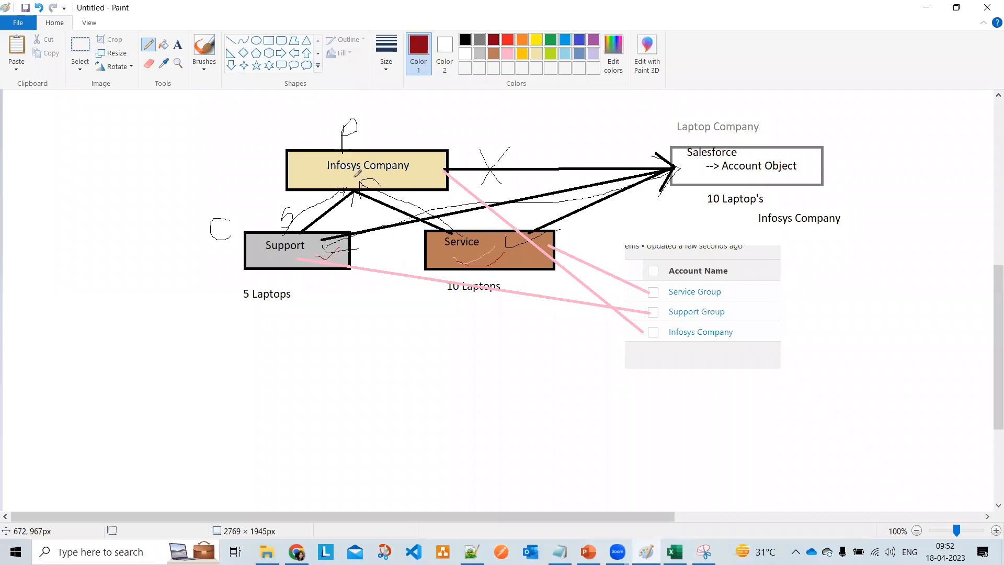
{"action": "left_click", "coordinate": [268, 42]}
{"action": "left_click_drag", "start_coordinate": [247, 221], "coordinate": [573, 278]}
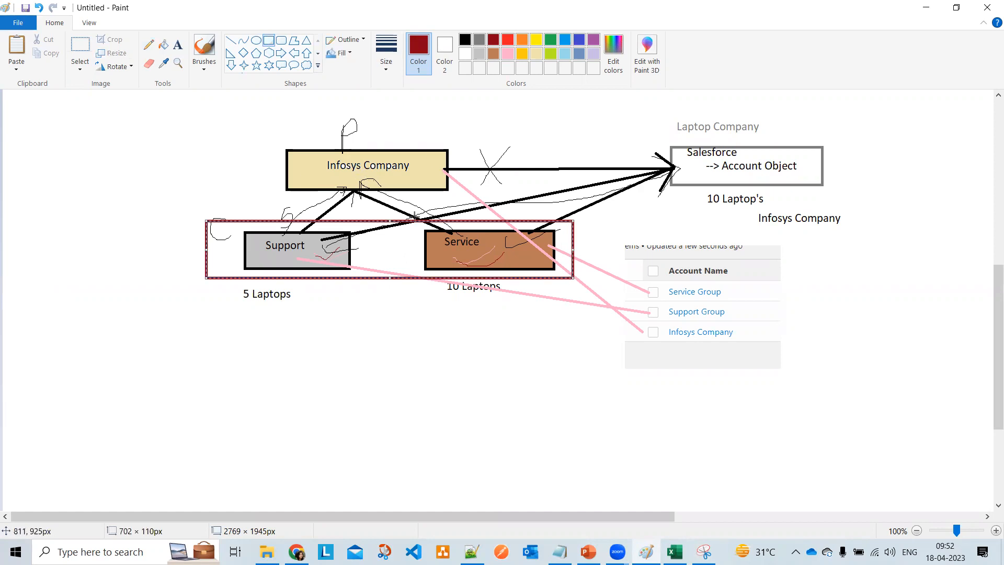
- Undo the enclosing rectangle, pink connectors, pasted snip and extra scribbles
{"action": "key", "text": "ctrl+z"}
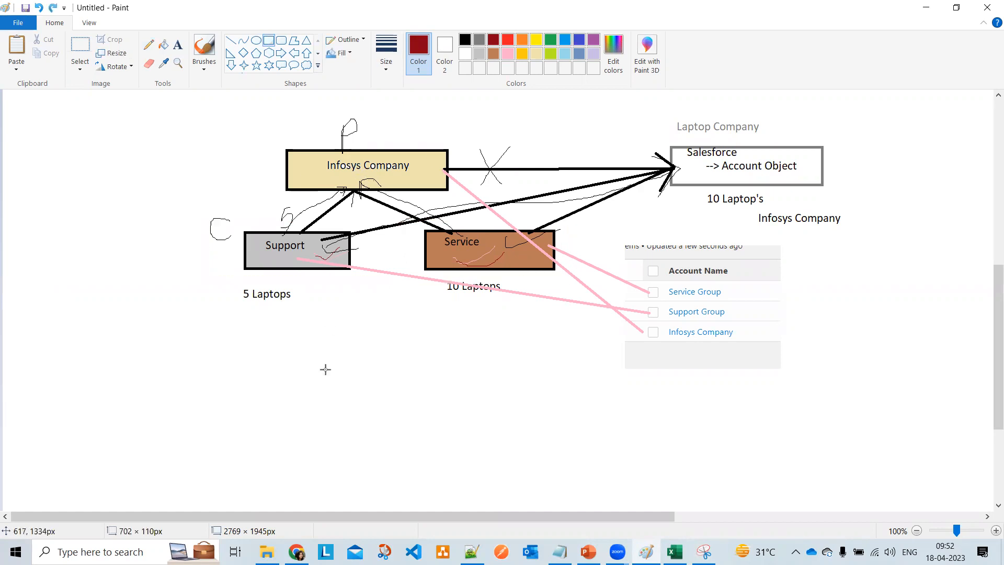
{"action": "key", "text": "ctrl+z"}
{"action": "key", "text": "ctrl+z"}
{"action": "key", "text": "ctrl+z"}
{"action": "key", "text": "ctrl+z"}
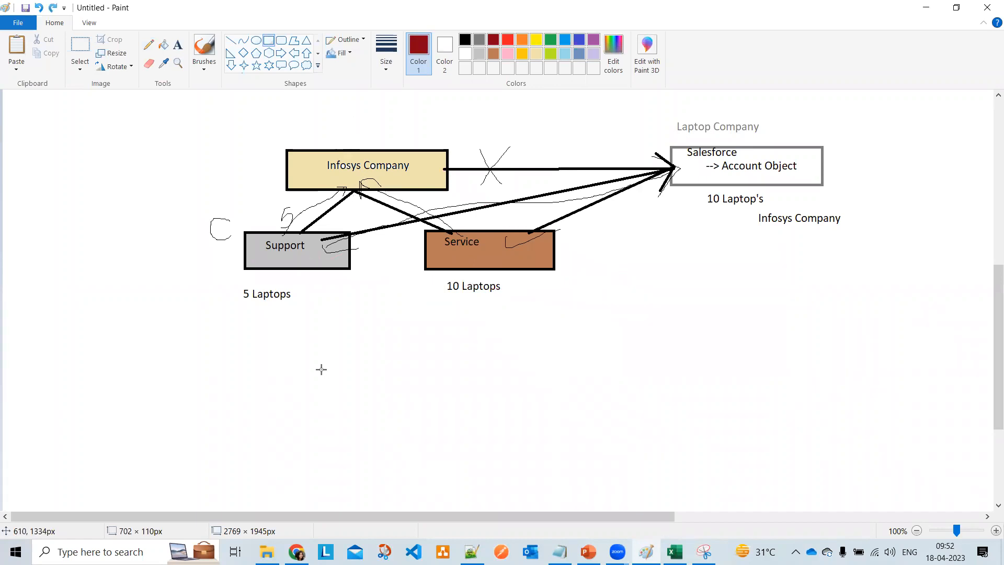
{"action": "key", "text": "ctrl+z"}
{"action": "key", "text": "ctrl+z"}
{"action": "key", "text": "ctrl+z"}
{"action": "key", "text": "ctrl+z"}
{"action": "key", "text": "ctrl+z"}
{"action": "key", "text": "ctrl+z"}
{"action": "key", "text": "ctrl+z"}
{"action": "key", "text": "ctrl+z"}
{"action": "key", "text": "ctrl+z"}
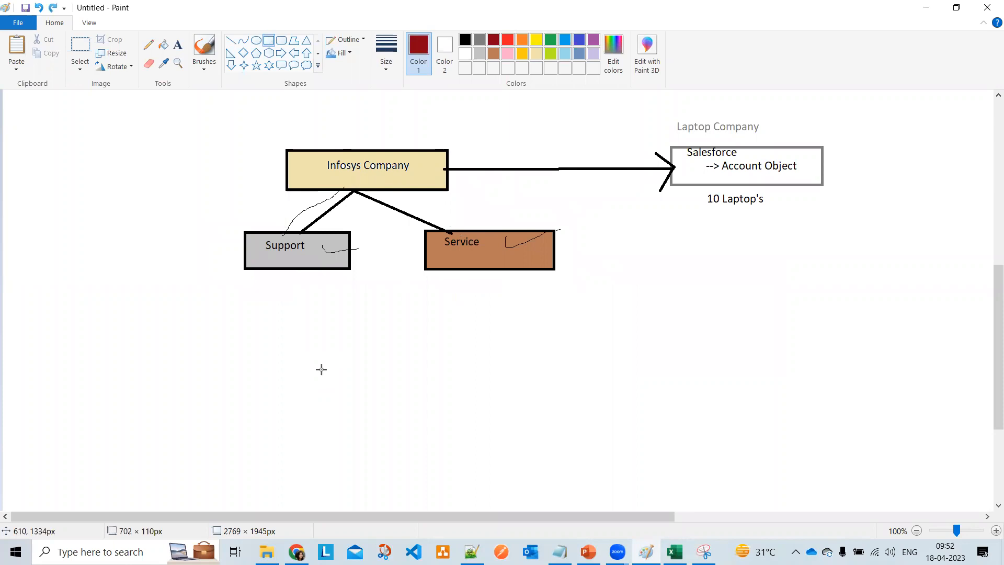
- Paste the account list snip again and frame Support and Service in a dark red rectangle
{"action": "key", "text": "ctrl+v"}
{"action": "left_click_drag", "start_coordinate": [79, 116], "coordinate": [715, 261]}
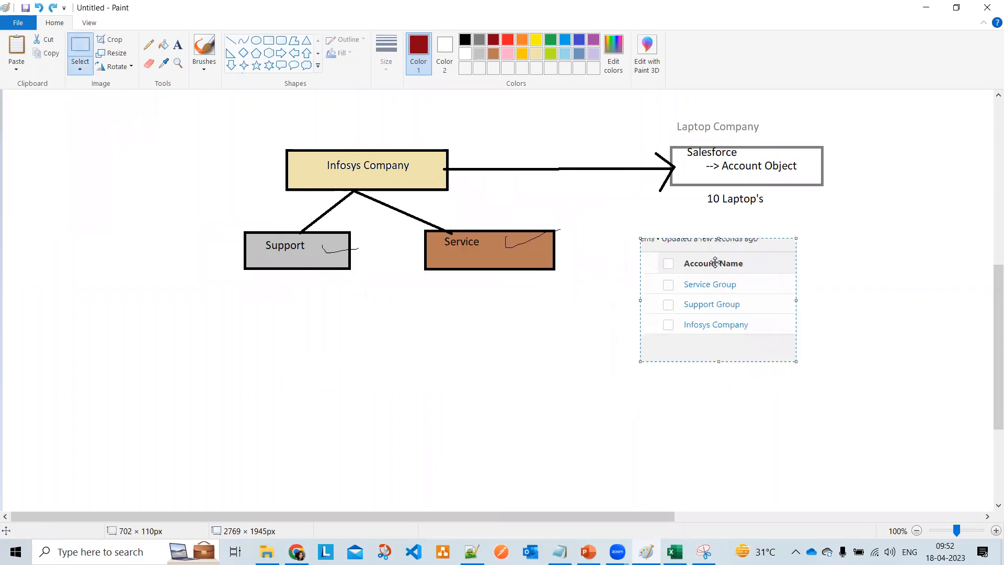
{"action": "left_click", "coordinate": [268, 41]}
{"action": "mouse_move", "coordinate": [207, 212]}
{"action": "left_mouse_down"}
{"action": "mouse_move", "coordinate": [464, 228]}
{"action": "mouse_move", "coordinate": [592, 291]}
{"action": "left_mouse_up"}
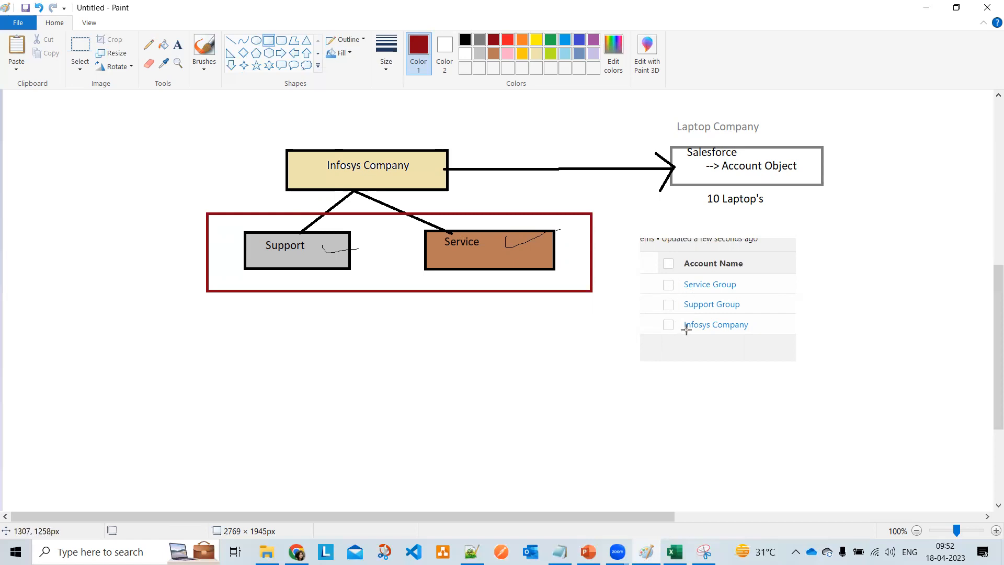
{"action": "left_click", "coordinate": [296, 551]}
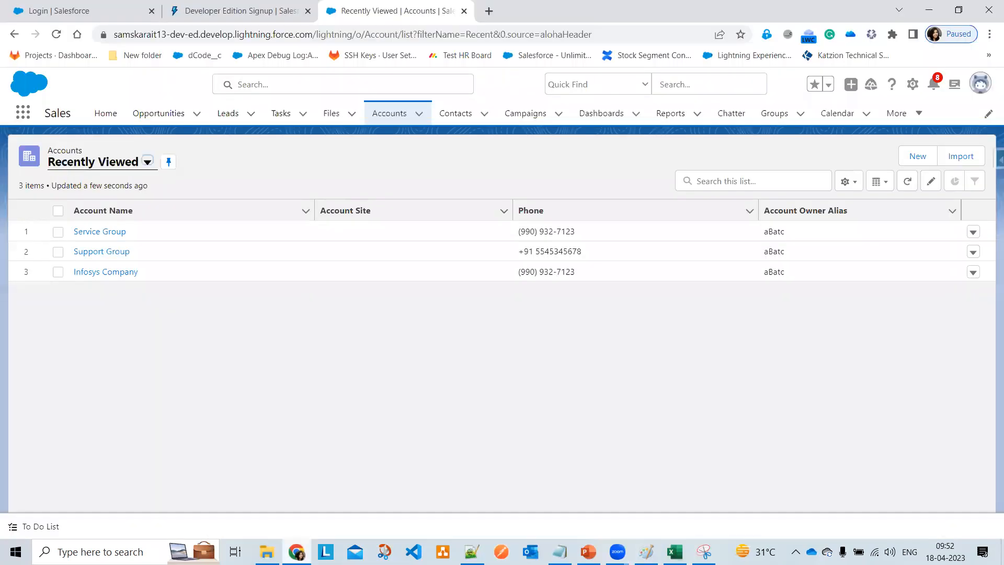
{"action": "left_click", "coordinate": [95, 275]}
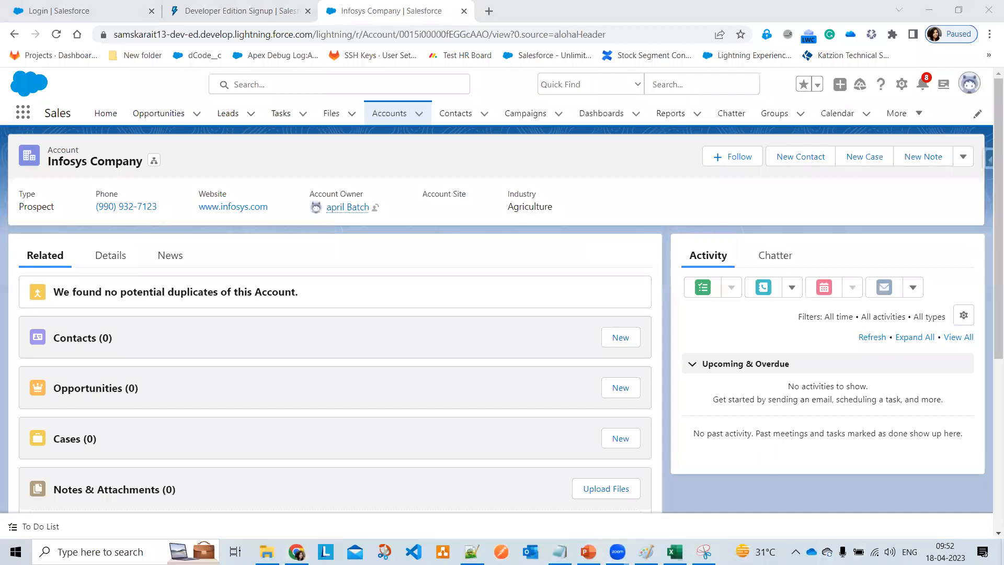
{"action": "left_click_drag", "start_coordinate": [165, 173], "coordinate": [174, 178]}
{"action": "left_click", "coordinate": [154, 160]}
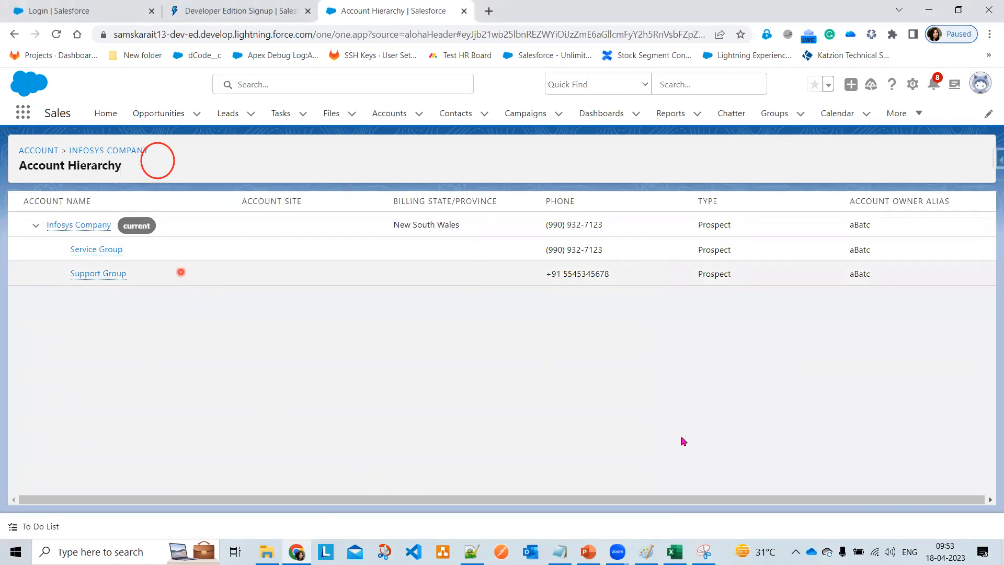
- Snip the hierarchy with its child accounts and paste it left of the Paint diagram
{"action": "left_click", "coordinate": [709, 559]}
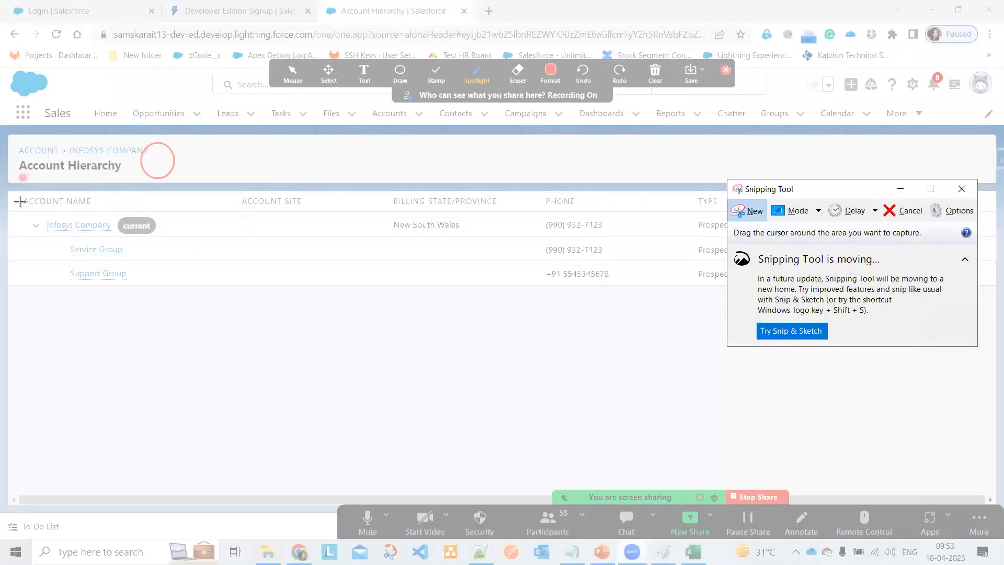
{"action": "left_click_drag", "start_coordinate": [21, 201], "coordinate": [185, 290]}
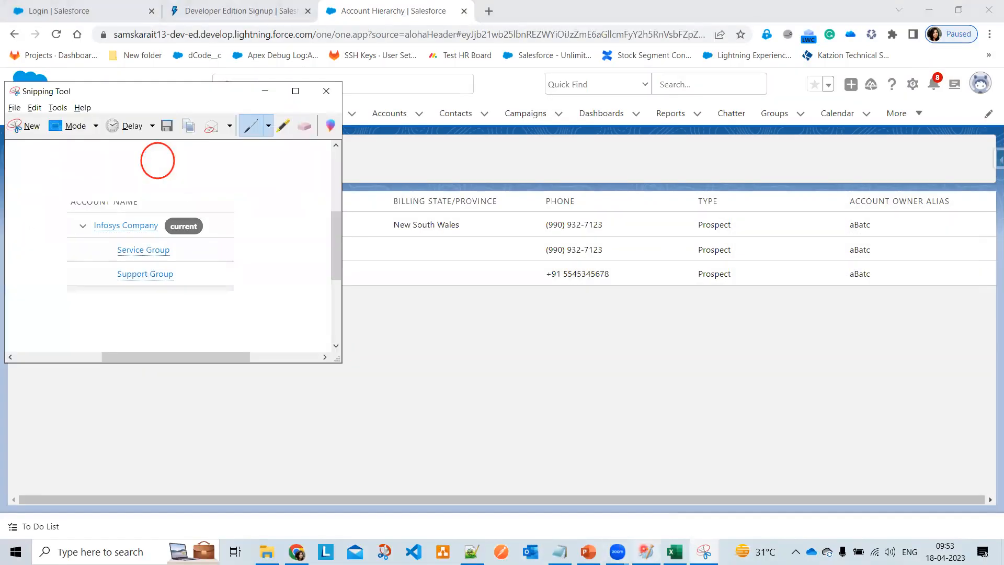
{"action": "left_click", "coordinate": [646, 552]}
{"action": "key", "text": "ctrl+z"}
{"action": "key", "text": "ctrl+v"}
{"action": "left_click_drag", "start_coordinate": [68, 118], "coordinate": [116, 183]}
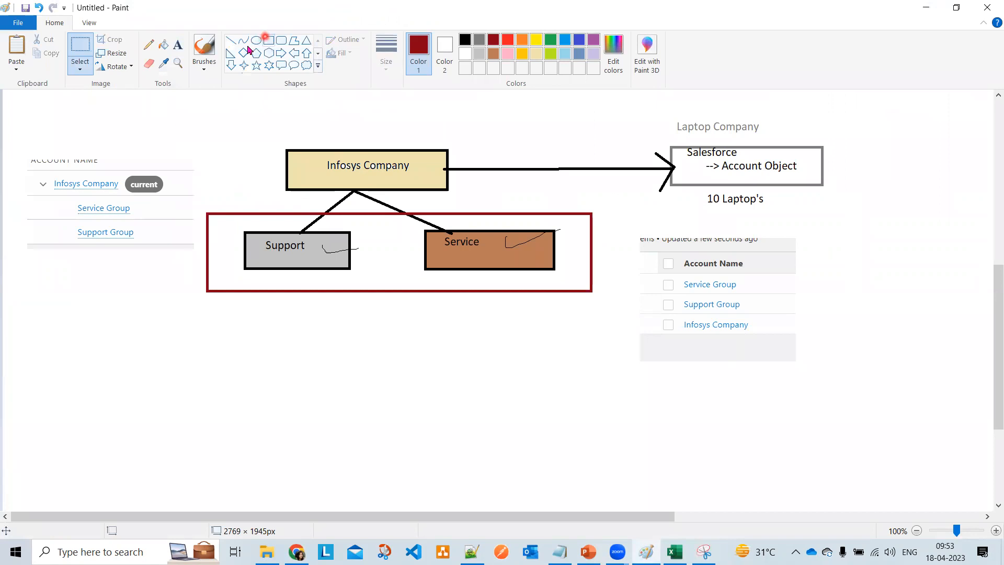
- Draw yellow lines joining Infosys Company, Service Group and Support Group to their boxes
{"action": "left_click", "coordinate": [231, 39]}
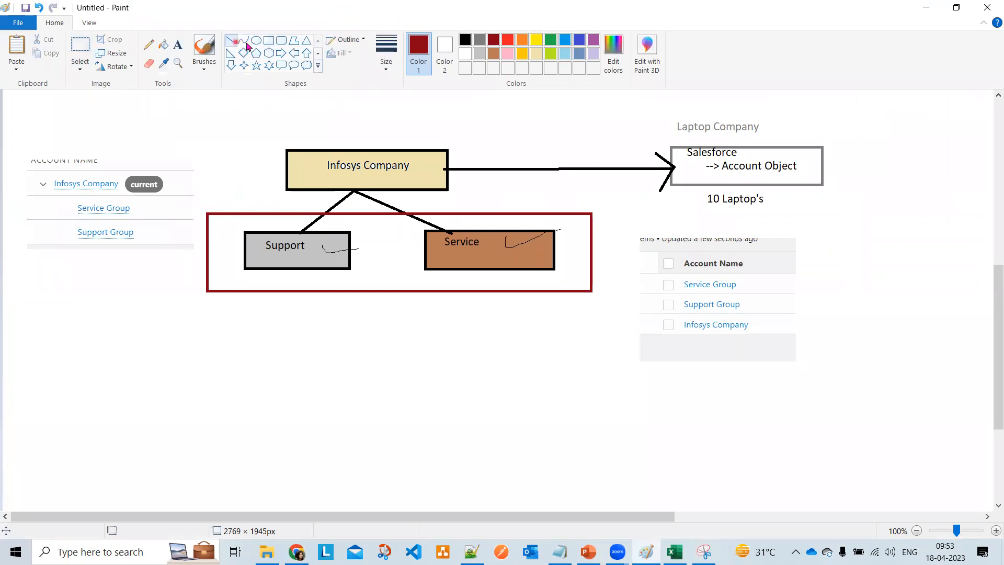
{"action": "left_click", "coordinate": [536, 39]}
{"action": "left_click_drag", "start_coordinate": [171, 180], "coordinate": [287, 164]}
{"action": "left_click_drag", "start_coordinate": [150, 210], "coordinate": [454, 231]}
{"action": "left_click_drag", "start_coordinate": [140, 230], "coordinate": [246, 239]}
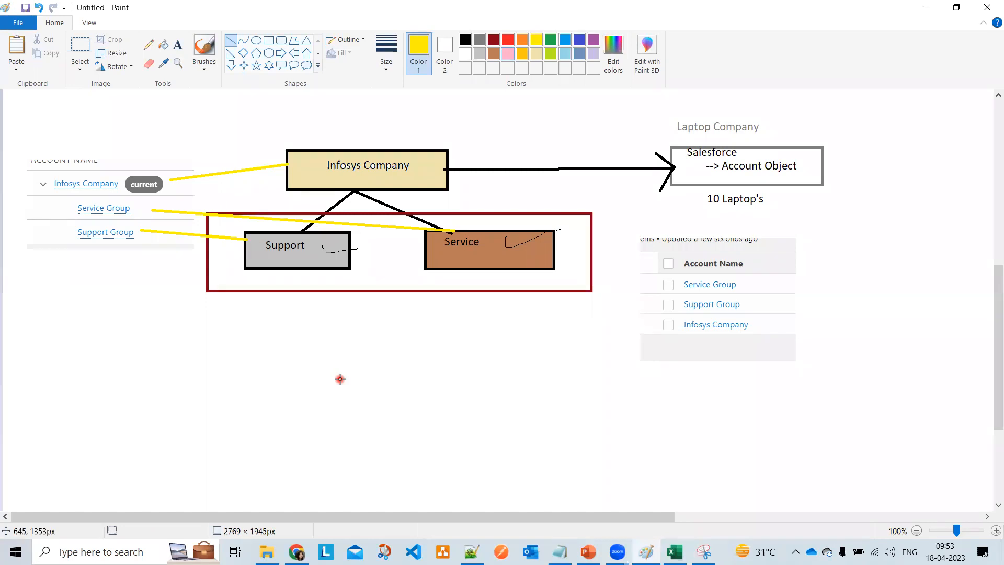
- Label the boxes 'Parent', 'C1' and 'C2' in black text
{"action": "left_click", "coordinate": [178, 45]}
{"action": "left_click", "coordinate": [311, 137]}
{"action": "type", "text": "Paret"}
{"action": "double_click", "coordinate": [311, 136]}
{"action": "left_click", "coordinate": [278, 39]}
{"action": "left_click", "coordinate": [323, 135]}
{"action": "type", "text": "nt"}
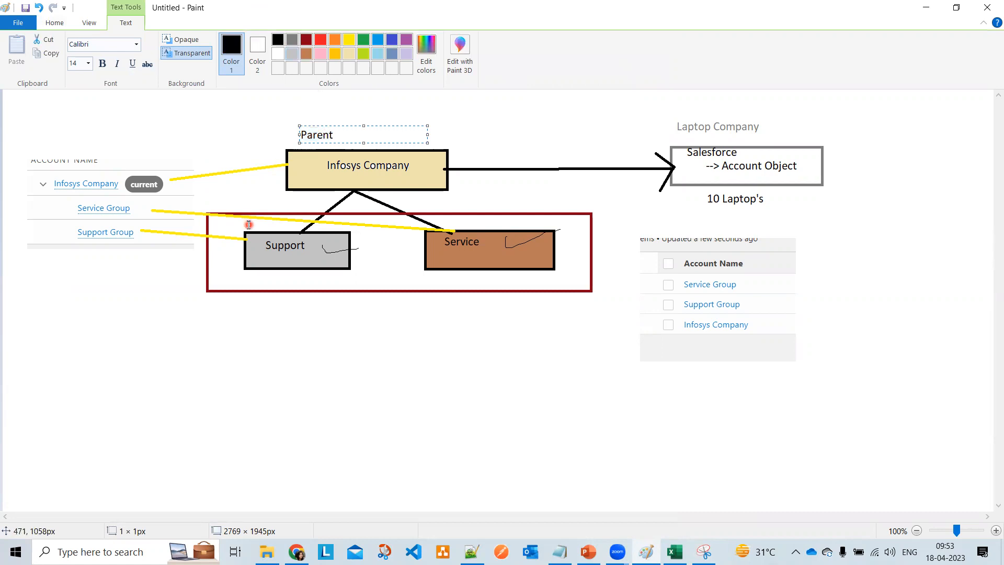
{"action": "left_click", "coordinate": [285, 226]}
{"action": "left_click", "coordinate": [260, 224]}
{"action": "type", "text": "C1"}
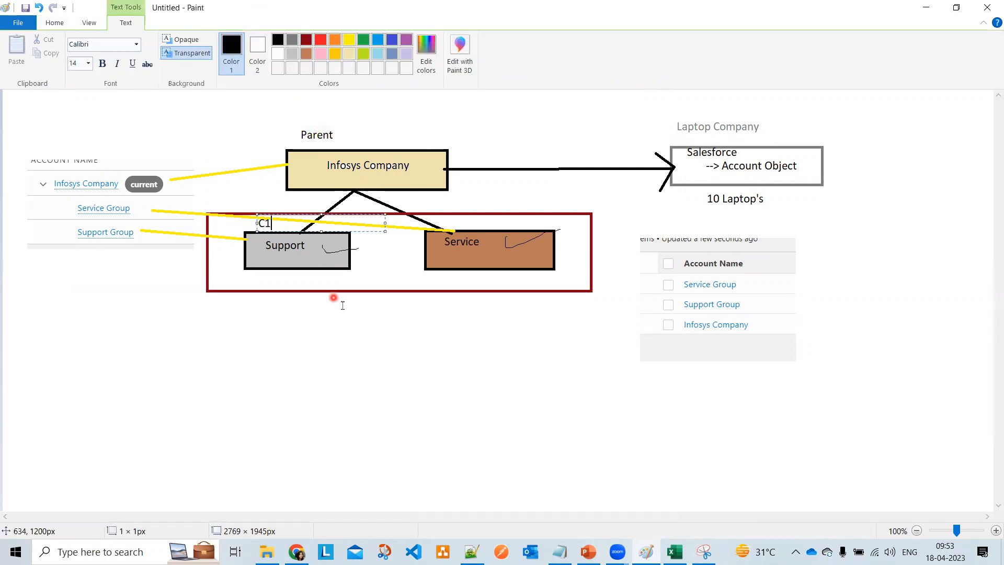
{"action": "left_click", "coordinate": [464, 241]}
{"action": "left_click", "coordinate": [474, 223]}
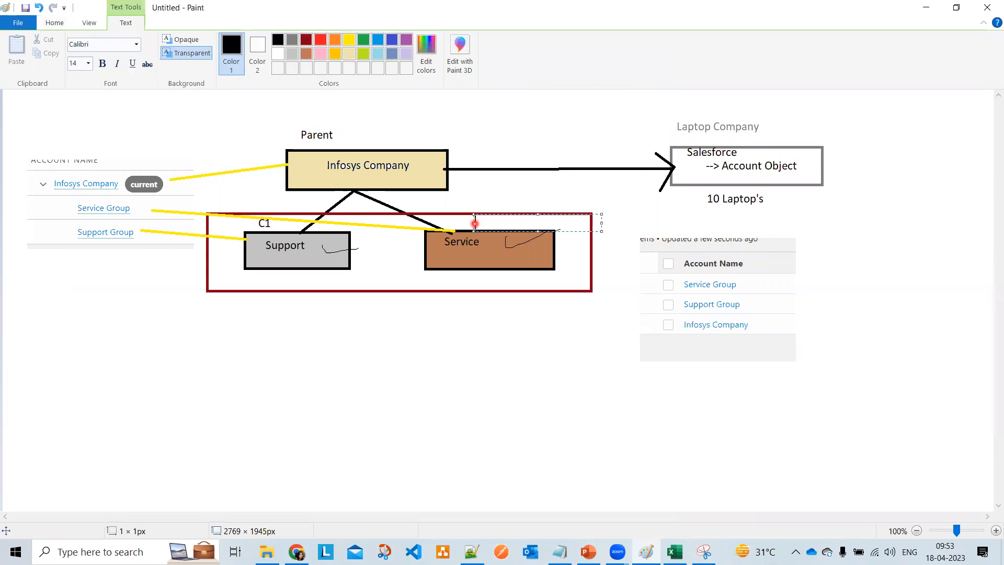
{"action": "left_click", "coordinate": [503, 365]}
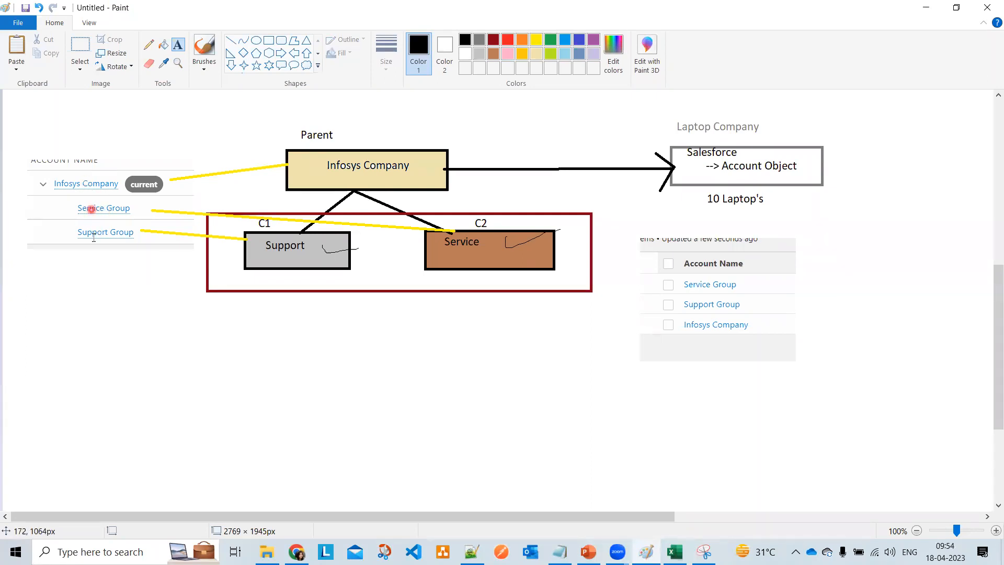
- Pencil curves from Service Group and Support Group to Infosys Company, then return to Salesforce
{"action": "left_click", "coordinate": [150, 46]}
{"action": "mouse_move", "coordinate": [78, 208]}
{"action": "left_mouse_down"}
{"action": "mouse_move", "coordinate": [40, 191]}
{"action": "mouse_move", "coordinate": [54, 184]}
{"action": "left_mouse_up"}
{"action": "mouse_move", "coordinate": [82, 229]}
{"action": "left_mouse_down"}
{"action": "mouse_move", "coordinate": [19, 211]}
{"action": "mouse_move", "coordinate": [19, 191]}
{"action": "mouse_move", "coordinate": [53, 185]}
{"action": "mouse_move", "coordinate": [40, 183]}
{"action": "left_mouse_up"}
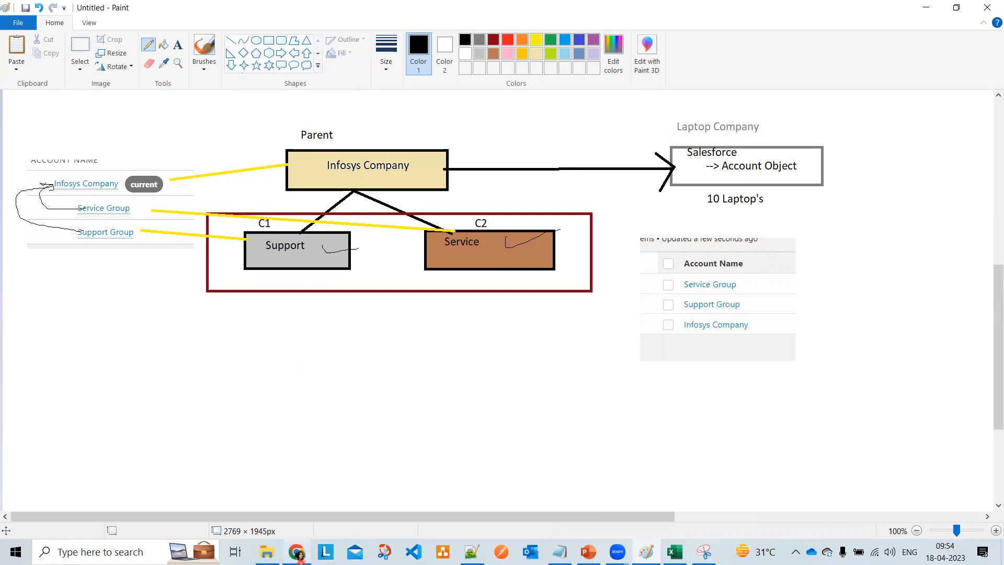
{"action": "mouse_move", "coordinate": [297, 553]}
{"action": "left_click", "coordinate": [296, 484]}
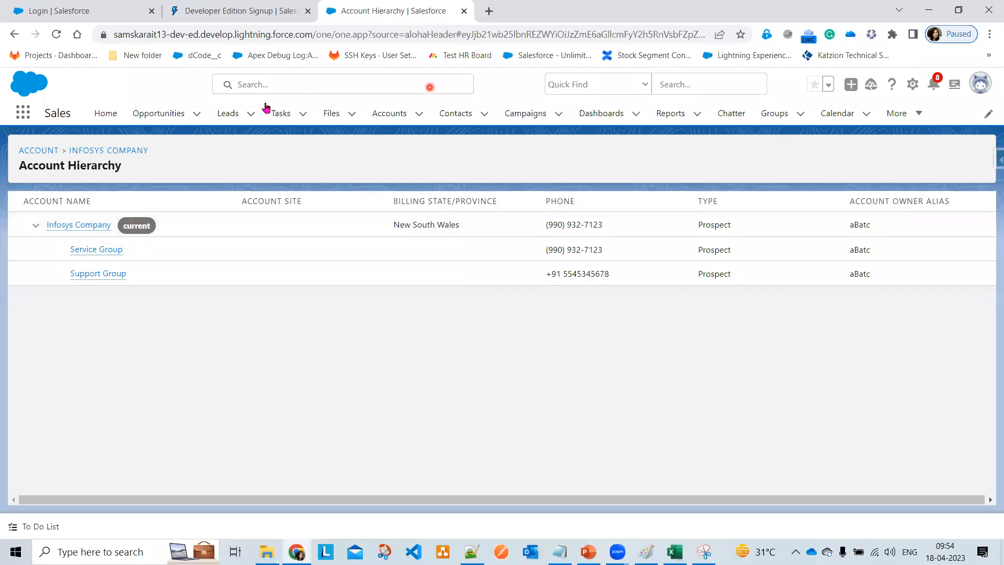
- Mark the badge beside Infosys Company, then view the Service Group account hierarchy in Salesforce
{"action": "left_click_drag", "start_coordinate": [150, 226], "coordinate": [187, 223]}
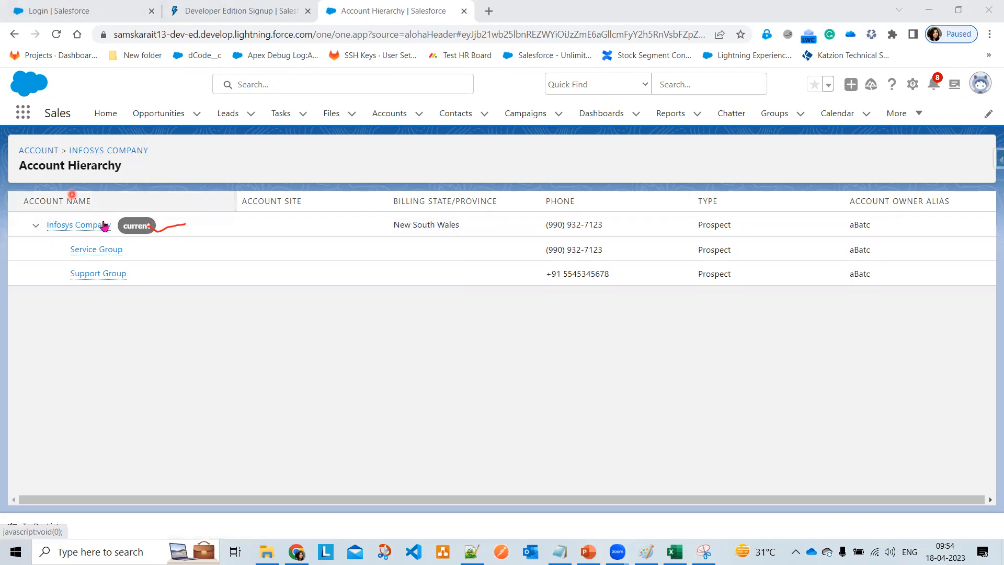
{"action": "left_click", "coordinate": [26, 151]}
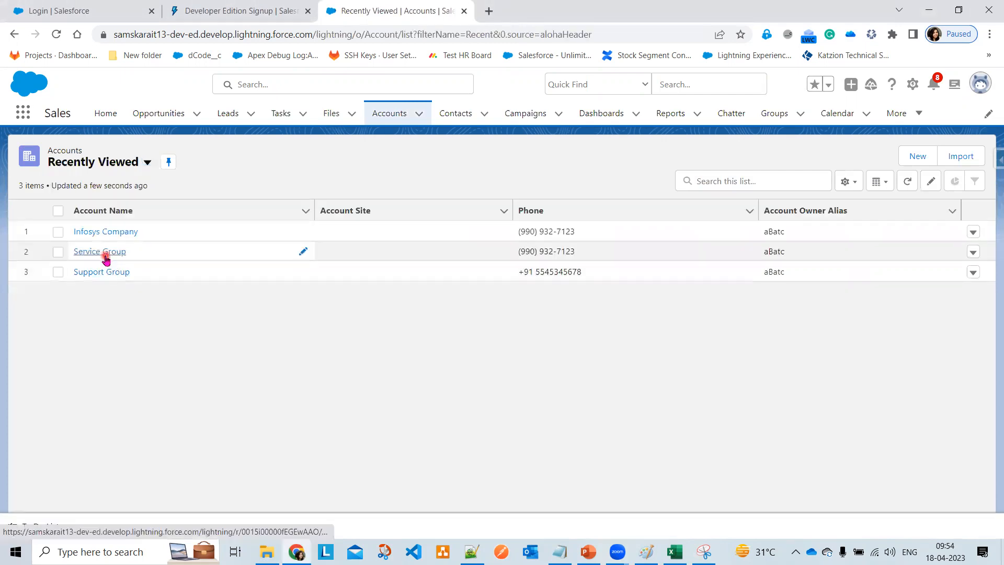
{"action": "left_click", "coordinate": [106, 256]}
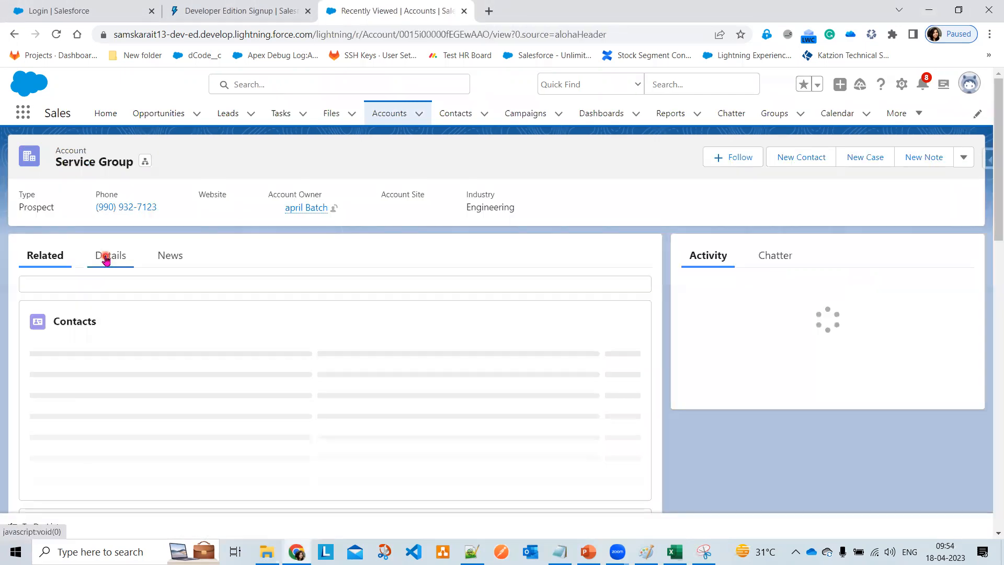
{"action": "left_click", "coordinate": [137, 163]}
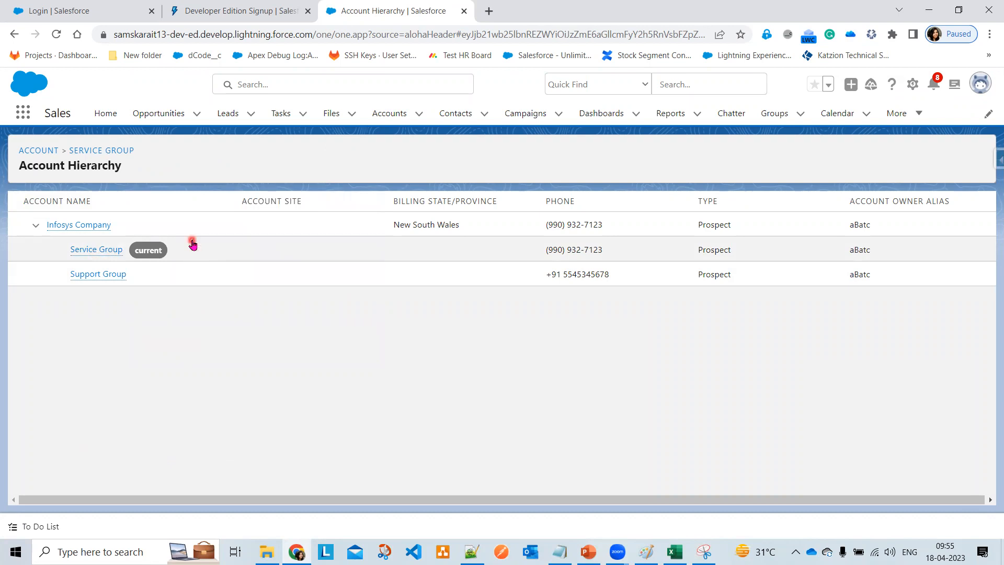
- Open the Support Group account in Salesforce, then return to the Paint diagram
{"action": "left_click", "coordinate": [22, 151]}
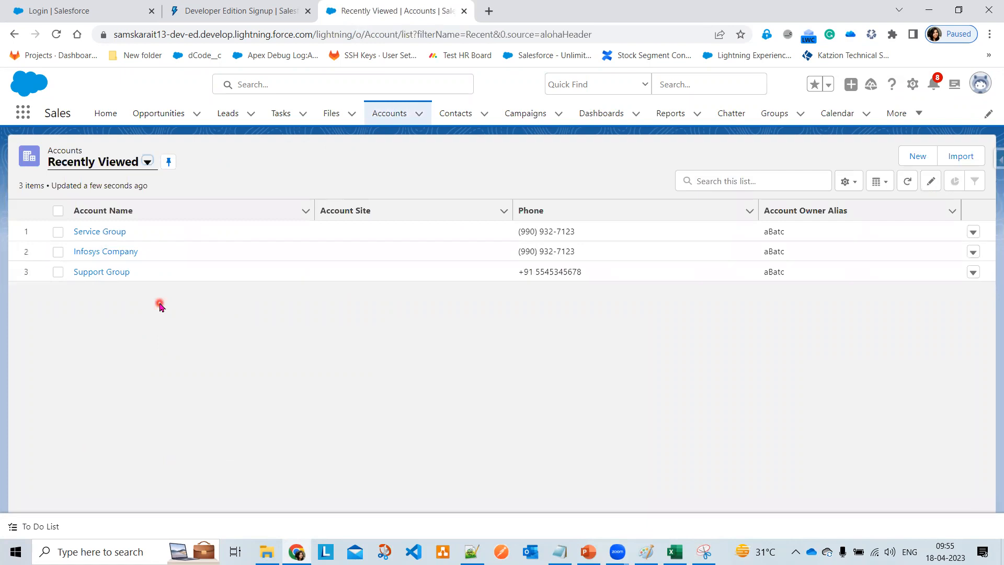
{"action": "left_click", "coordinate": [102, 273]}
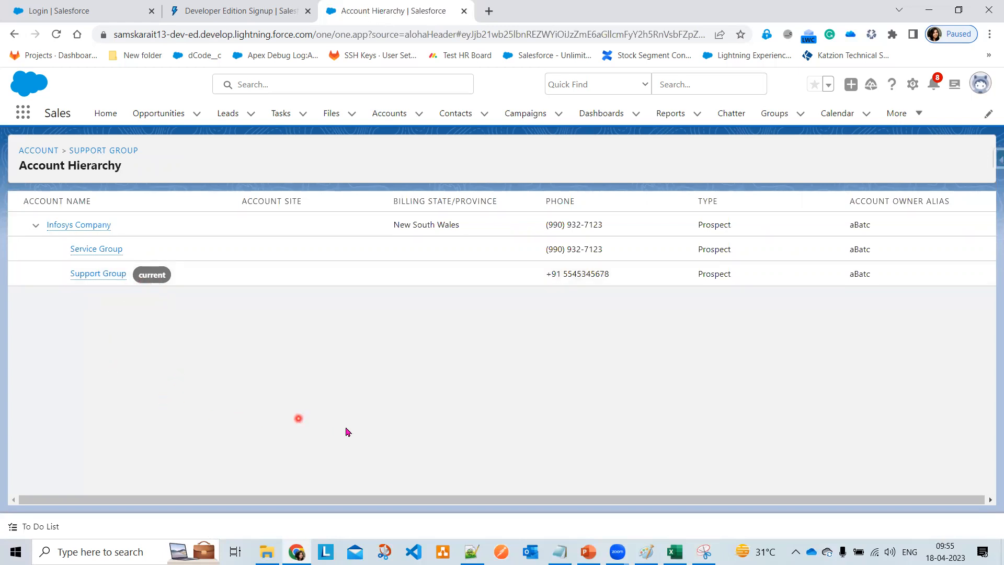
{"action": "mouse_move", "coordinate": [597, 555]}
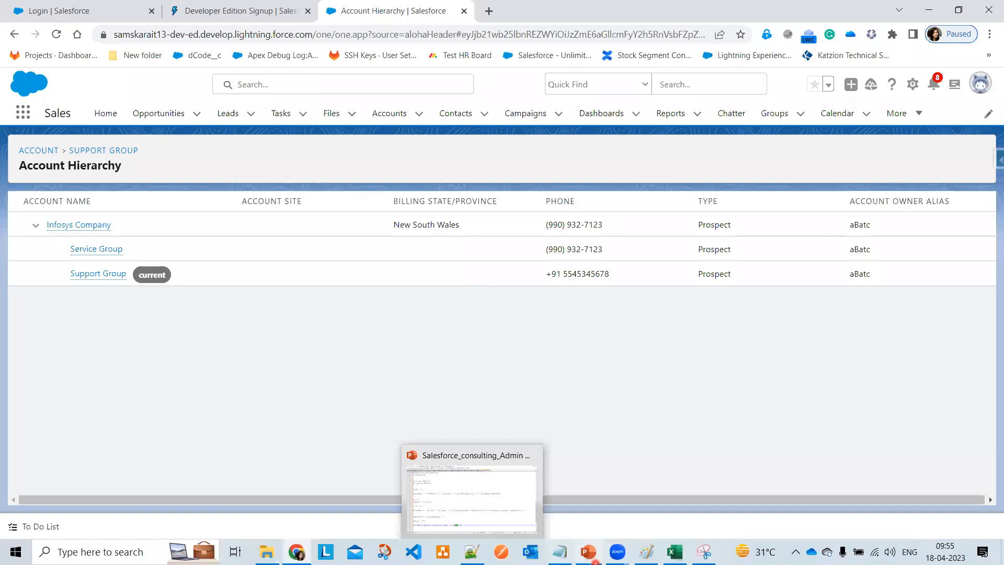
{"action": "left_click", "coordinate": [643, 554]}
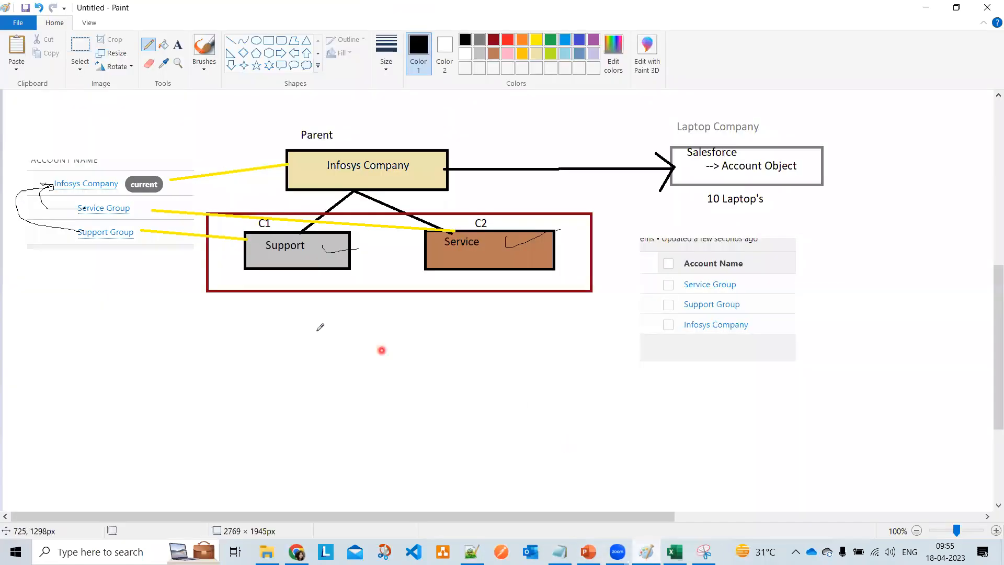
- Draw a box labelled 3 below Support and connect it to Support with a line
{"action": "left_click", "coordinate": [270, 42]}
{"action": "left_click_drag", "start_coordinate": [236, 324], "coordinate": [317, 353]}
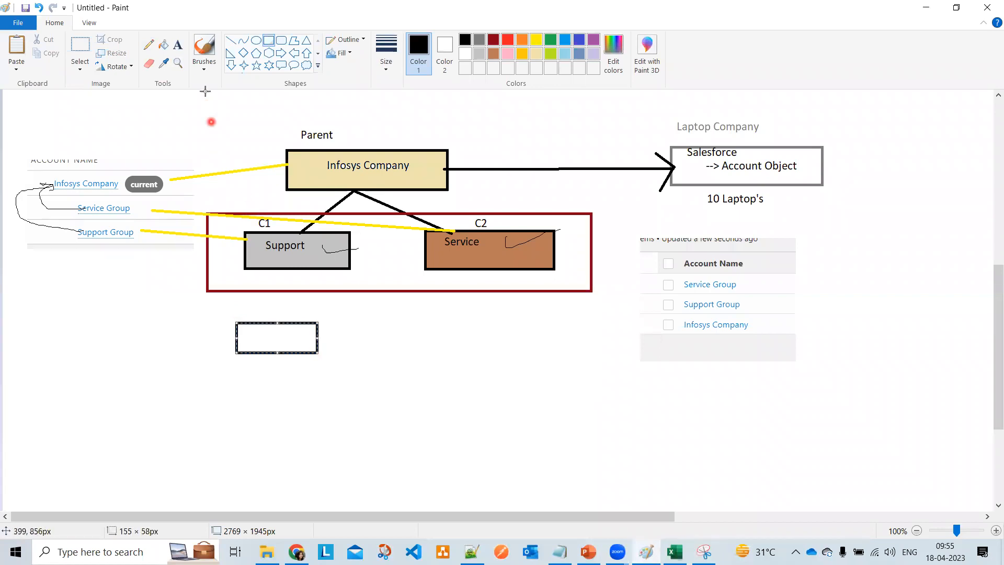
{"action": "left_click", "coordinate": [178, 47]}
{"action": "left_click", "coordinate": [259, 334]}
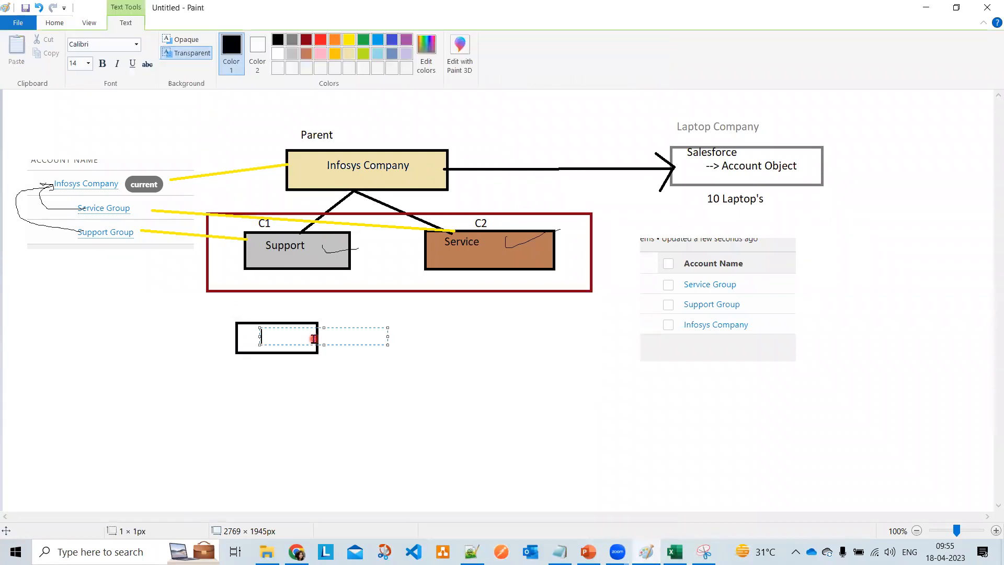
{"action": "type", "text": "3"}
{"action": "left_click", "coordinate": [579, 363]}
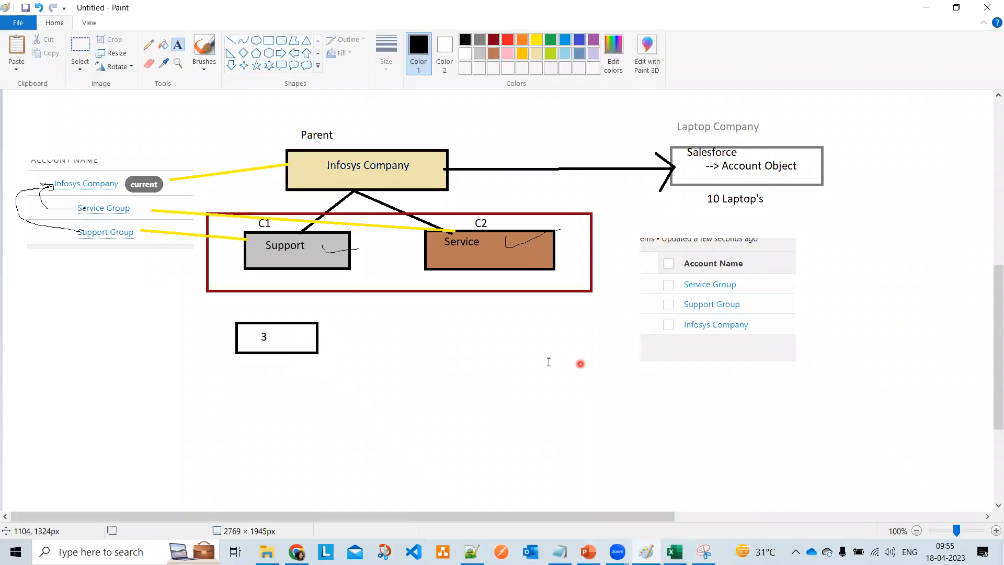
{"action": "left_click", "coordinate": [148, 44]}
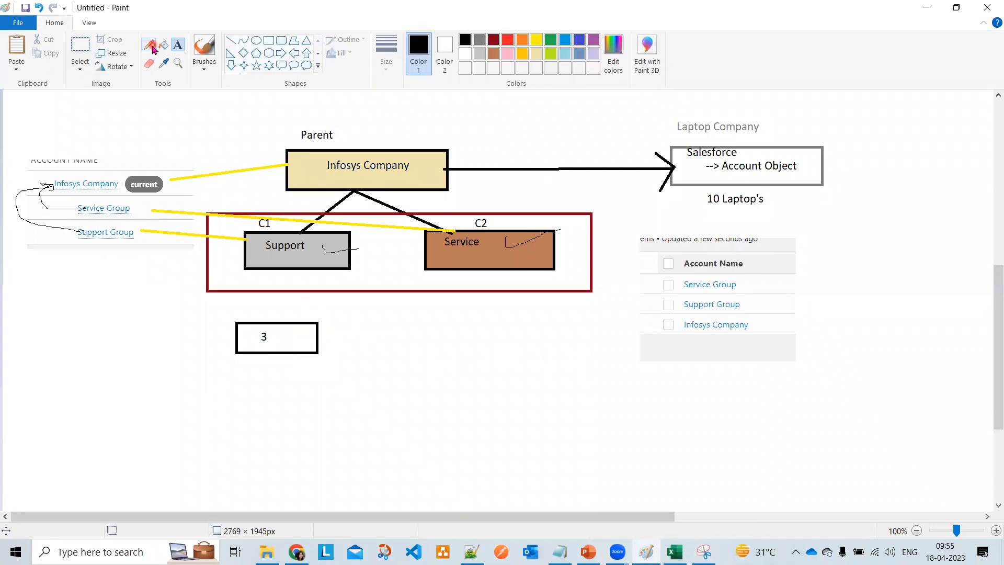
{"action": "left_click", "coordinate": [230, 41]}
{"action": "left_click_drag", "start_coordinate": [297, 269], "coordinate": [271, 322]}
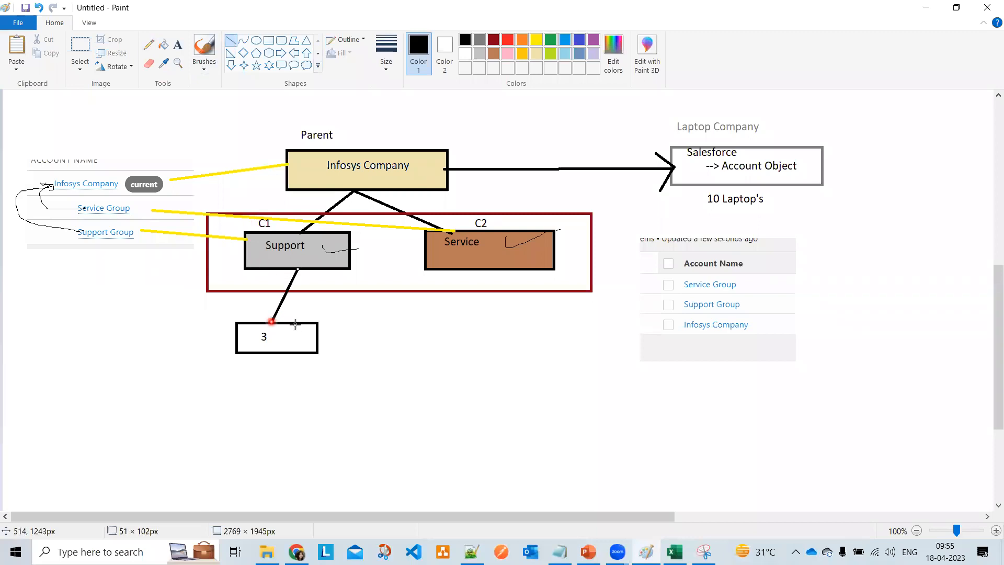
- Draw three small boxes in a row below box 3
{"action": "left_click", "coordinate": [178, 46]}
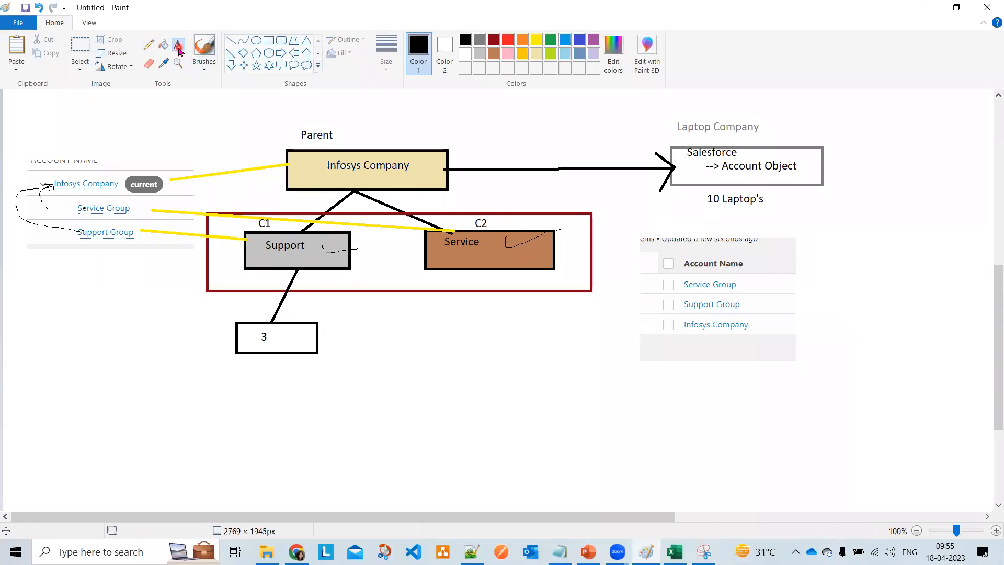
{"action": "left_click", "coordinate": [268, 40]}
{"action": "left_click_drag", "start_coordinate": [157, 376], "coordinate": [202, 406]}
{"action": "left_click_drag", "start_coordinate": [243, 375], "coordinate": [274, 406]}
{"action": "left_click_drag", "start_coordinate": [320, 371], "coordinate": [358, 413]}
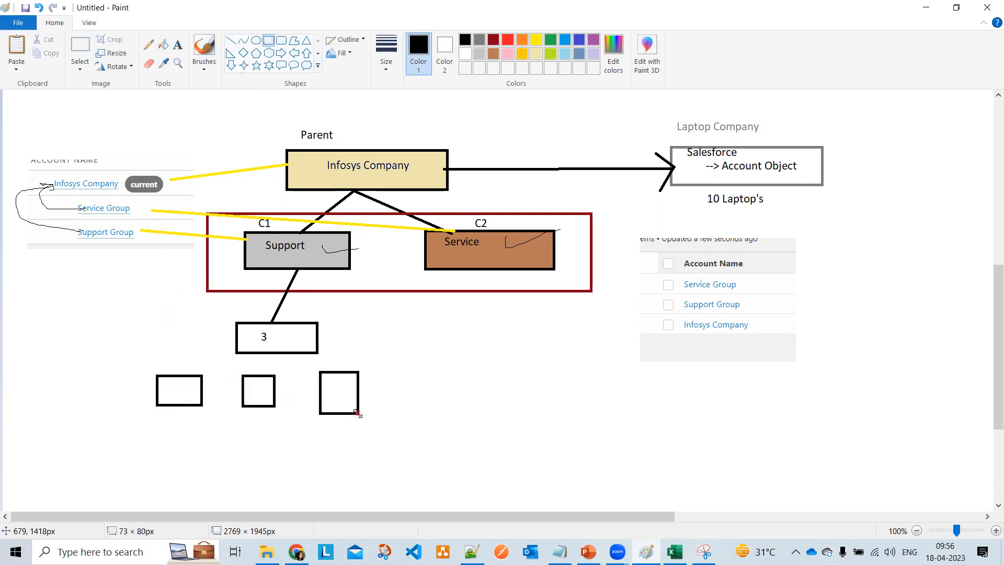
- Label the three small boxes E1, E2 and E3
{"action": "left_click", "coordinate": [178, 45]}
{"action": "left_click", "coordinate": [163, 387]}
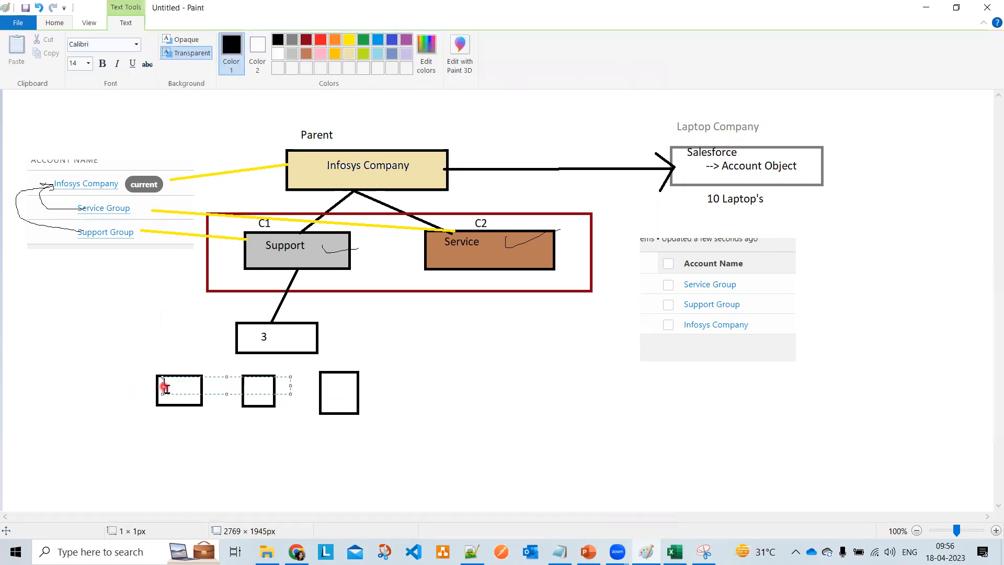
{"action": "type", "text": "E1"}
{"action": "left_click", "coordinate": [231, 410]}
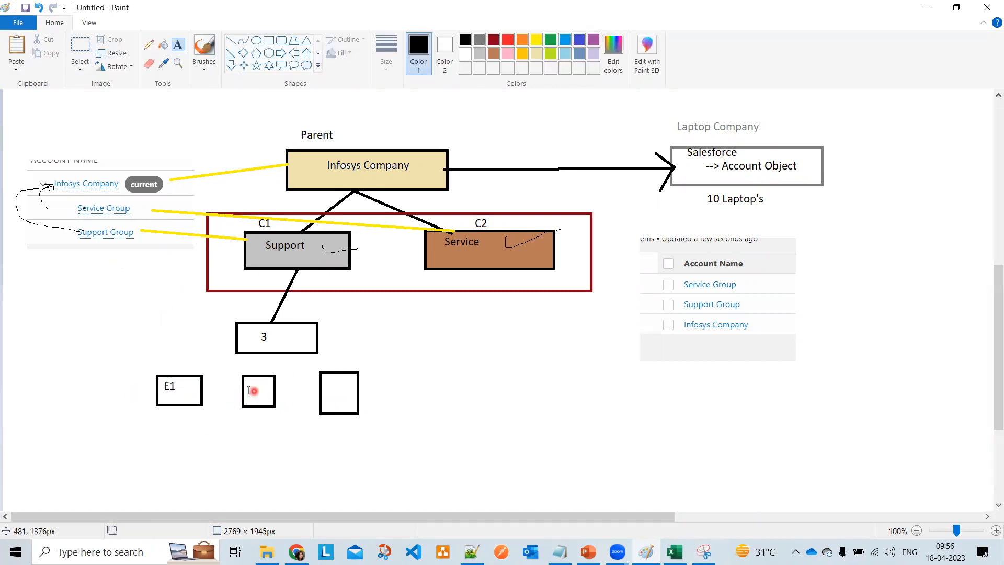
{"action": "left_click", "coordinate": [253, 391]}
{"action": "type", "text": "E2"}
{"action": "left_click", "coordinate": [315, 421]}
{"action": "left_click", "coordinate": [332, 388]}
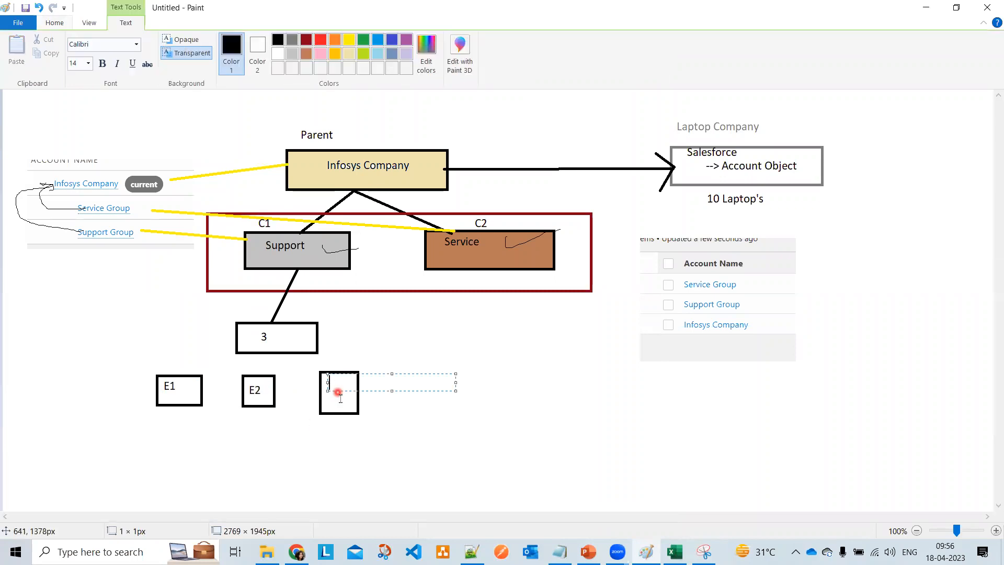
{"action": "left_click", "coordinate": [443, 429]}
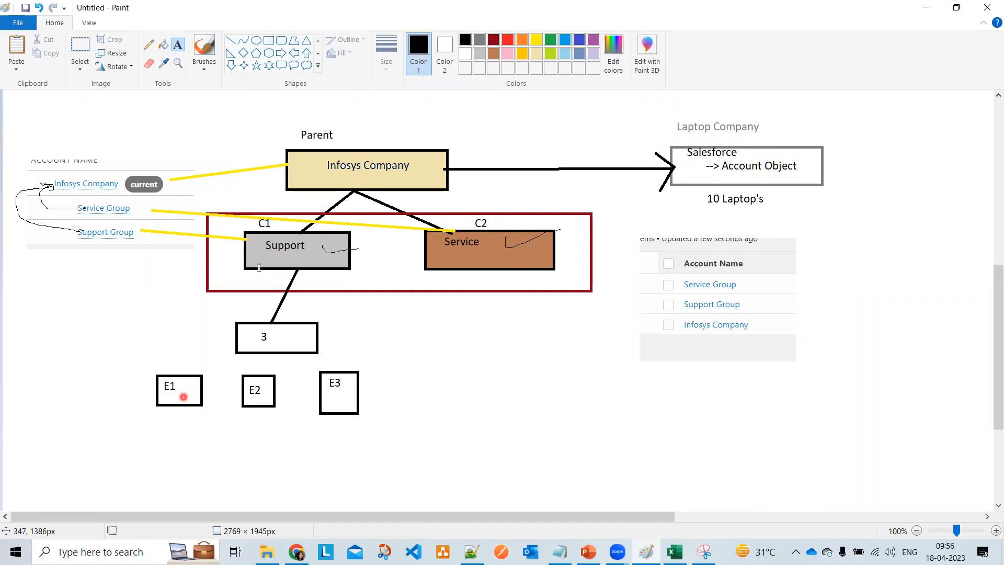
- Draw lines connecting box 3 to the E1 and E2 boxes
{"action": "left_click", "coordinate": [230, 41]}
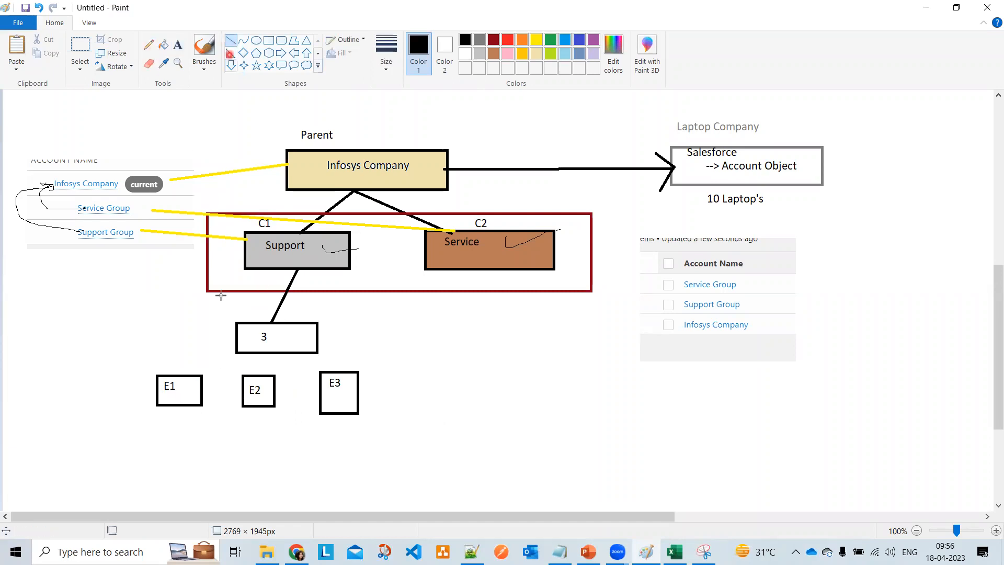
{"action": "left_click_drag", "start_coordinate": [260, 358], "coordinate": [192, 377]}
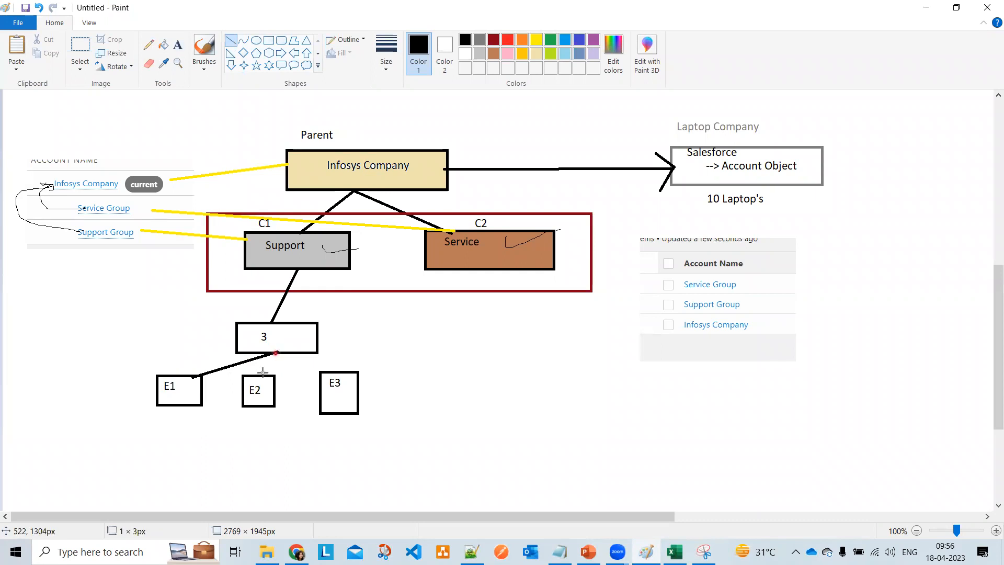
{"action": "left_click", "coordinate": [295, 368]}
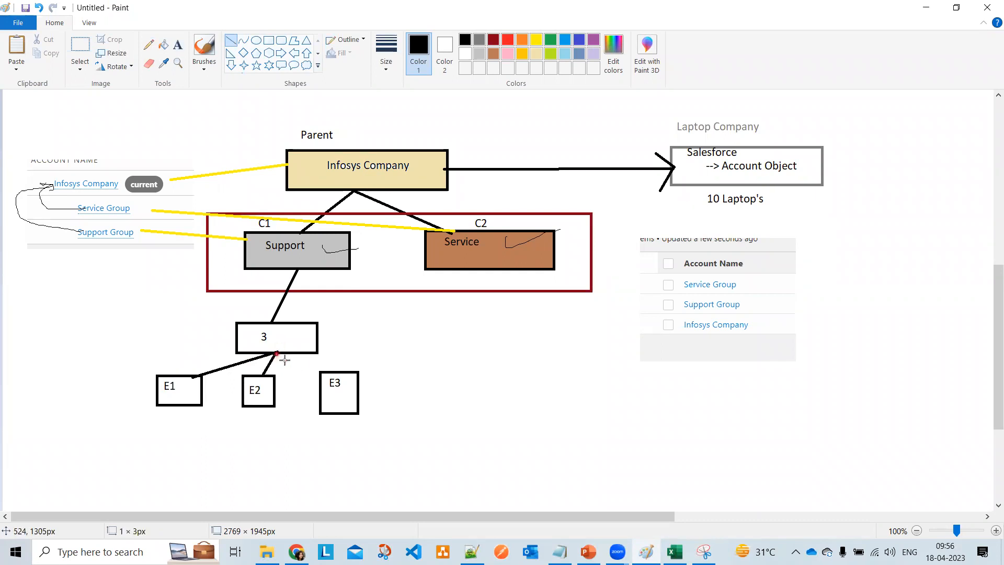
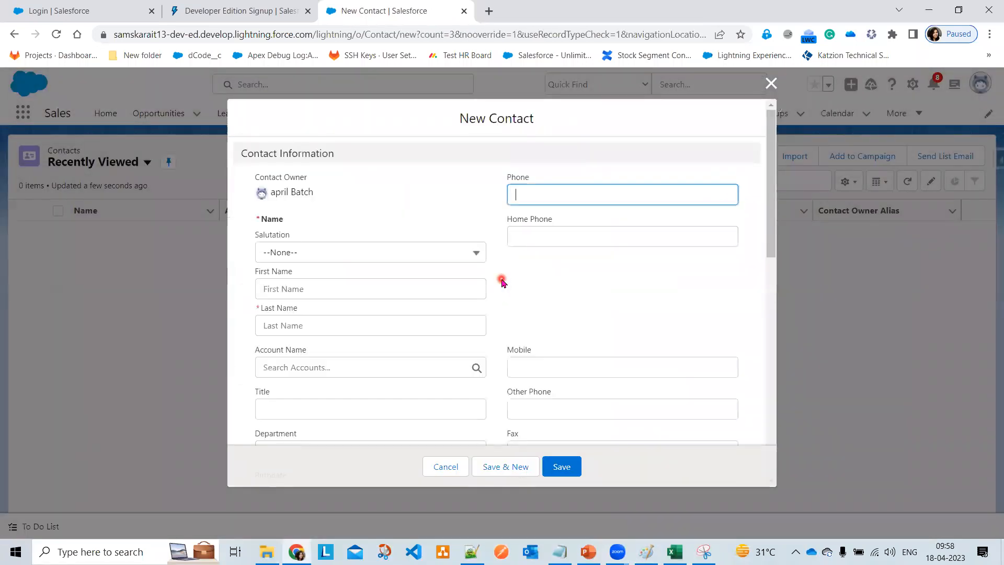
- Scroll the empty New Contact form down to Description Information, then switch to Notepad++
{"action": "scroll", "coordinate": [502, 341], "scroll_direction": "down", "scroll_amount": 5}
{"action": "scroll", "coordinate": [502, 336], "scroll_direction": "up", "scroll_amount": 6}
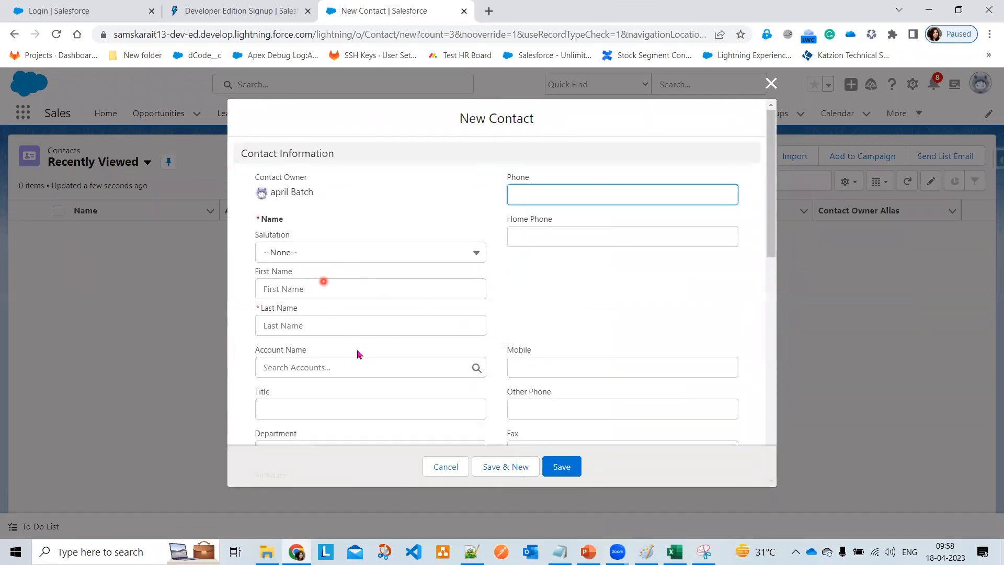
{"action": "scroll", "coordinate": [356, 352], "scroll_direction": "down", "scroll_amount": 8}
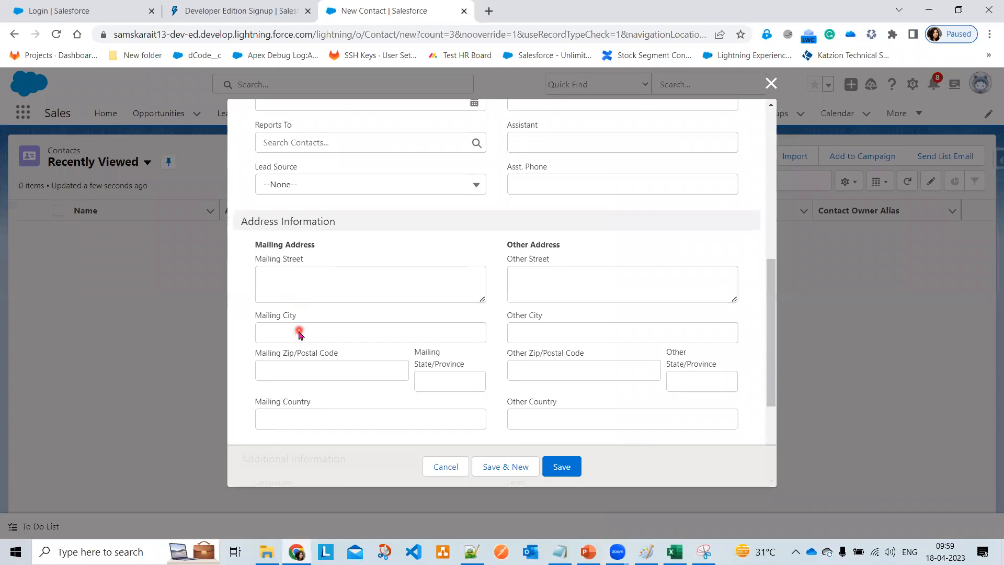
{"action": "scroll", "coordinate": [300, 338], "scroll_direction": "down", "scroll_amount": 4}
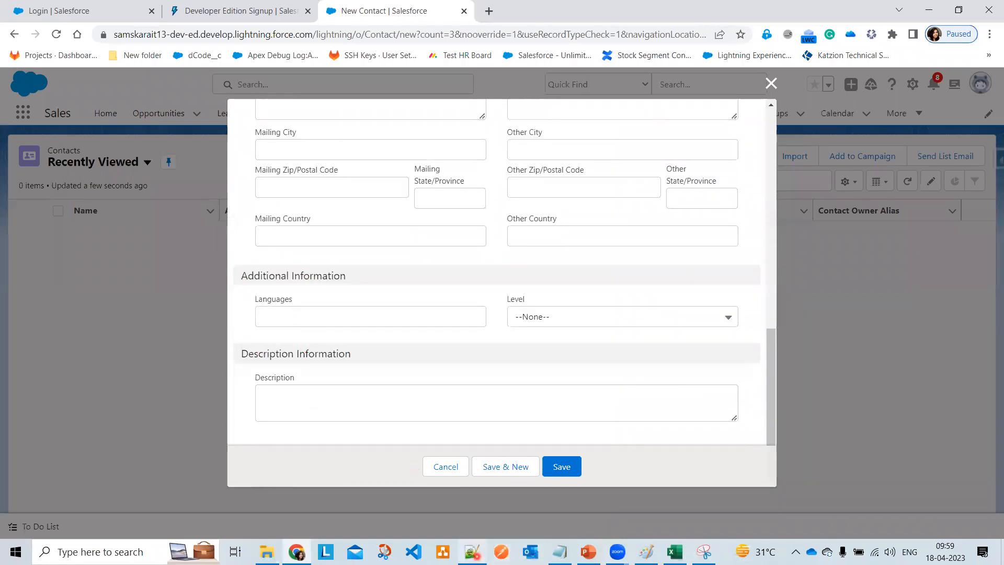
{"action": "left_click", "coordinate": [473, 554]}
- Add a 'New Contact --->' heading below the account notes in Notepad++
{"action": "scroll", "coordinate": [263, 346], "scroll_direction": "up", "scroll_amount": 2}
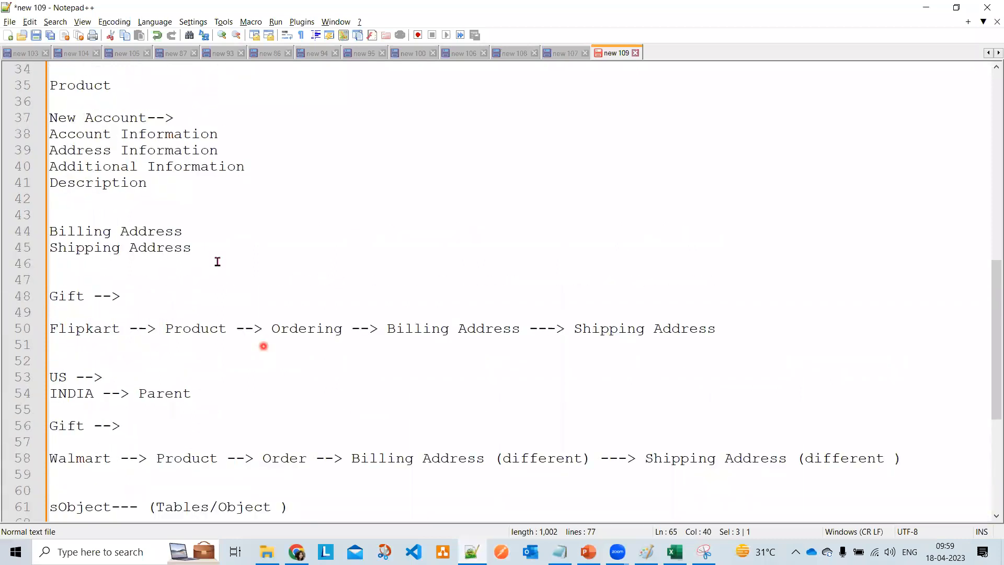
{"action": "scroll", "coordinate": [225, 251], "scroll_direction": "up", "scroll_amount": 1}
{"action": "left_click", "coordinate": [245, 243]}
{"action": "key", "text": "Return"}
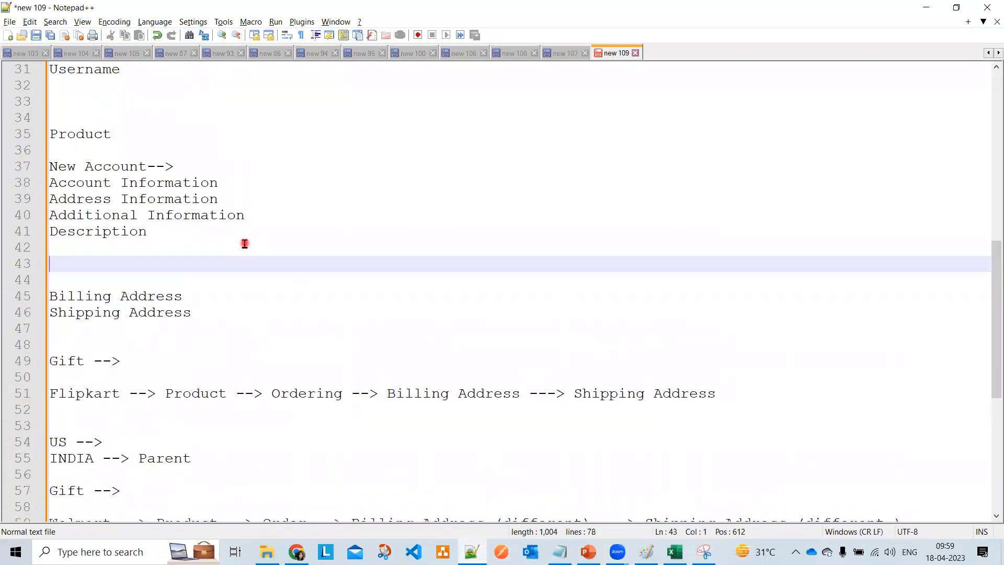
{"action": "key", "text": "Return"}
{"action": "type", "text": "C"}
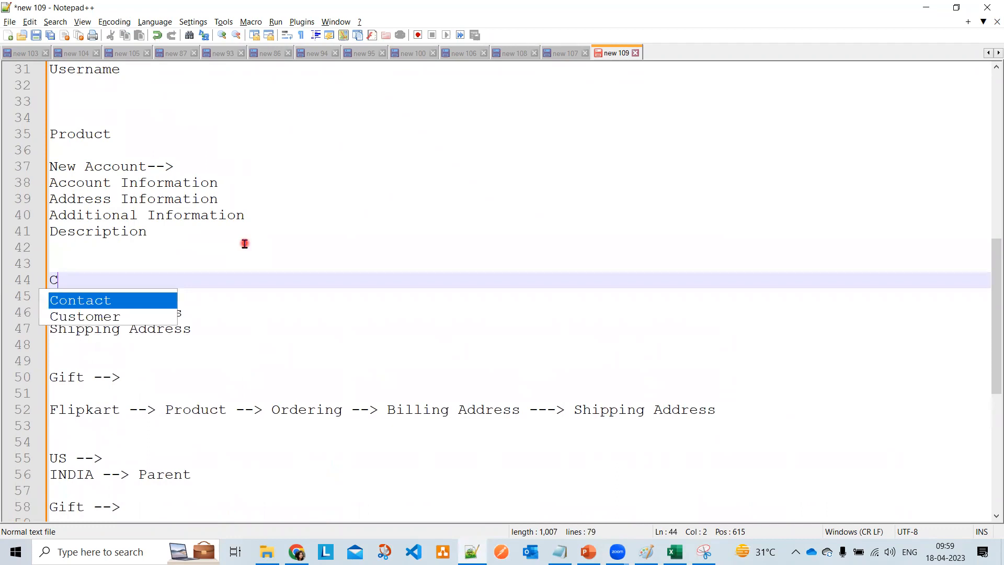
{"action": "type", "text": "ontact --->"}
{"action": "key", "text": "Left"}
{"action": "key", "text": "Left"}
{"action": "key", "text": "Left"}
{"action": "key", "text": "Left"}
{"action": "key", "text": "Left"}
{"action": "key", "text": "Left"}
{"action": "type", "text": "New"}
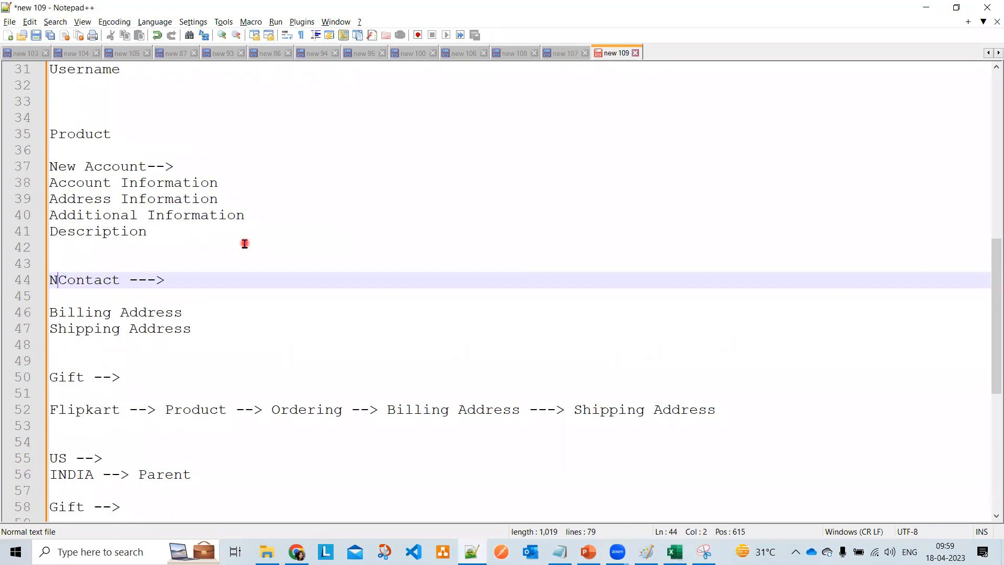
{"action": "key", "text": "Right"}
{"action": "key", "text": "Right"}
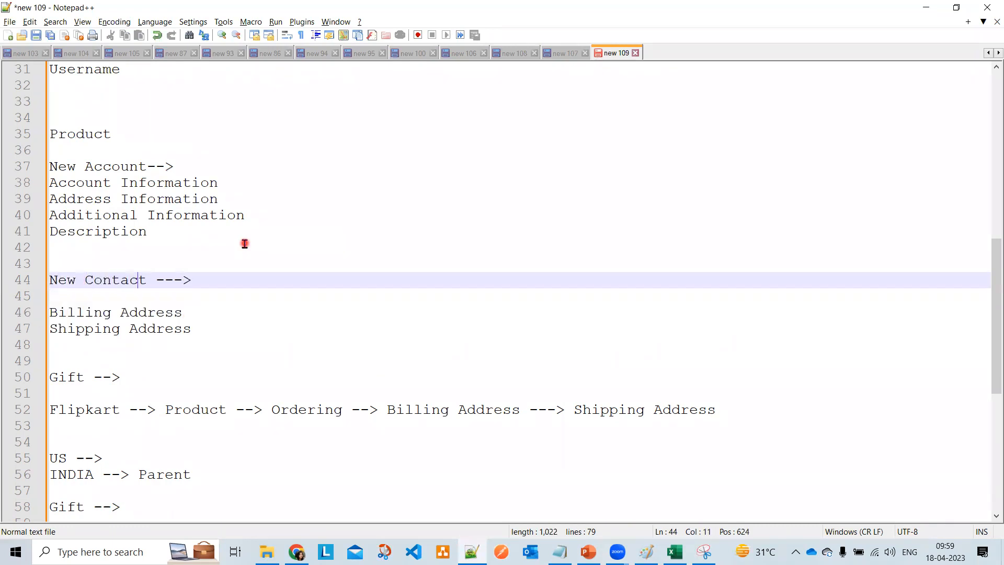
{"action": "key", "text": "Return"}
{"action": "key", "text": "Return"}
{"action": "key", "text": "Return"}
{"action": "key", "text": "Up"}
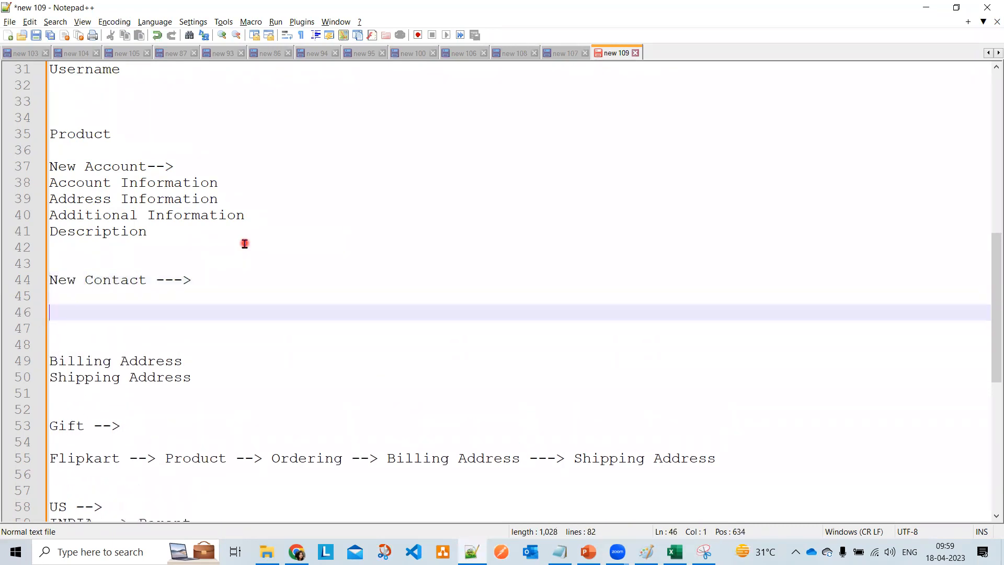
- List Contact, Address, Additional and Description Information under the heading, then return to Salesforce
{"action": "type", "text": "Contac"}
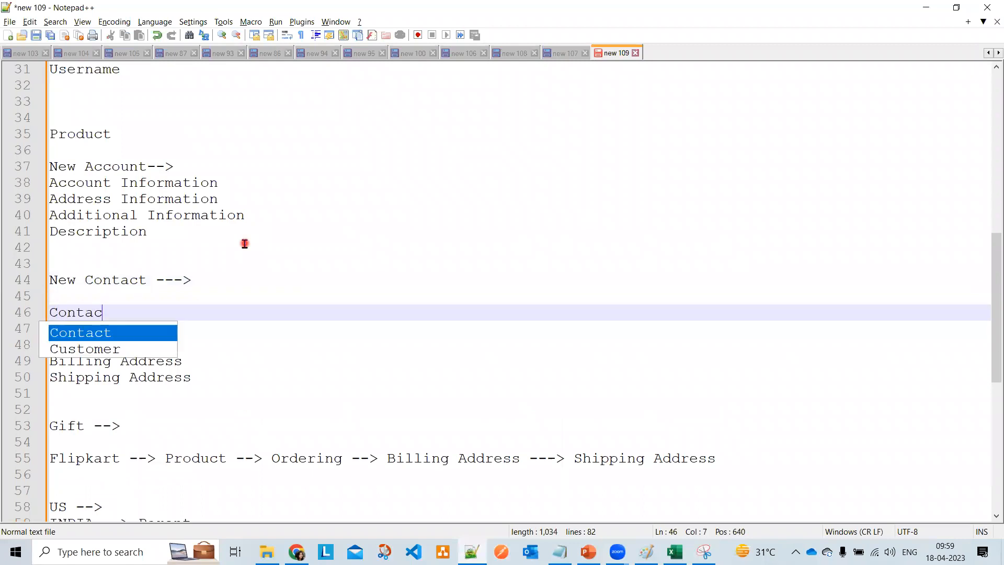
{"action": "type", "text": "t Information"}
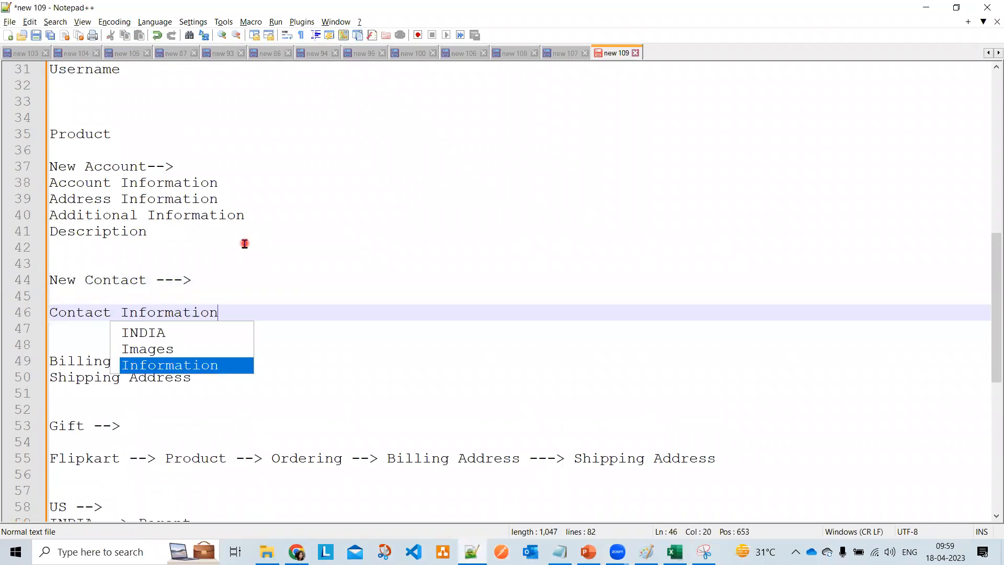
{"action": "key", "text": "Escape"}
{"action": "key", "text": "Return"}
{"action": "type", "text": "A"}
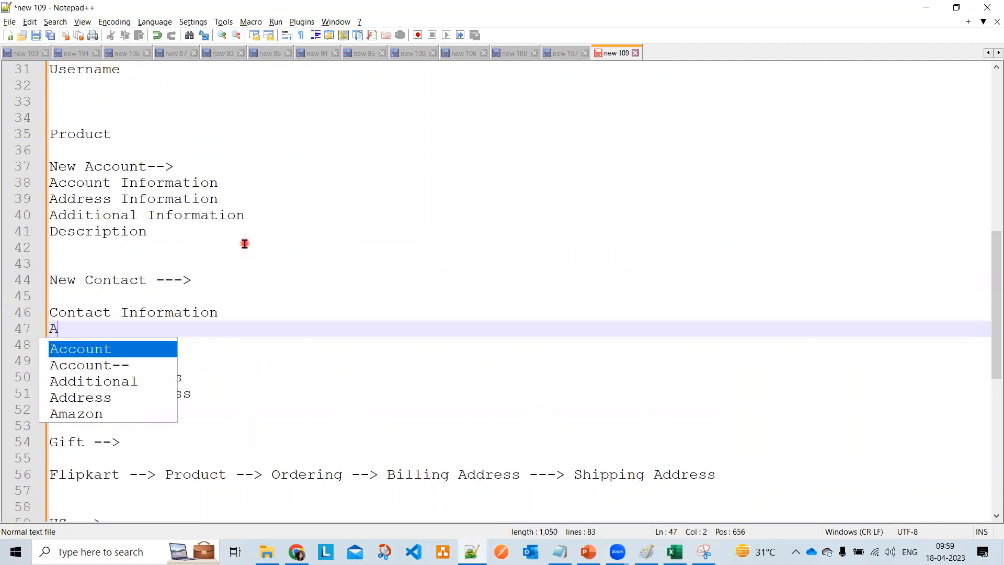
{"action": "type", "text": "ddre"}
{"action": "key", "text": "Return"}
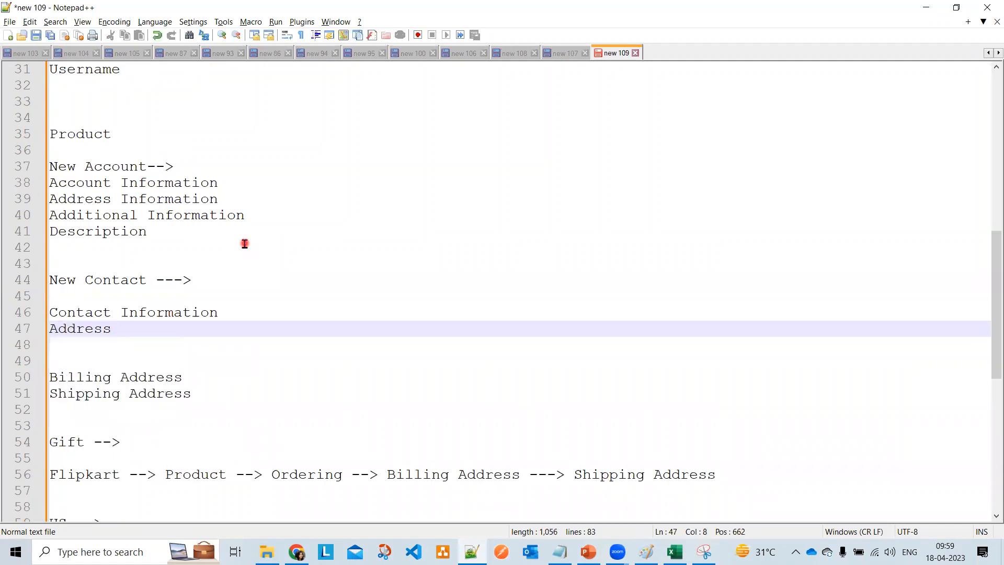
{"action": "type", "text": "In"}
{"action": "key", "text": "Return"}
{"action": "key", "text": "Return"}
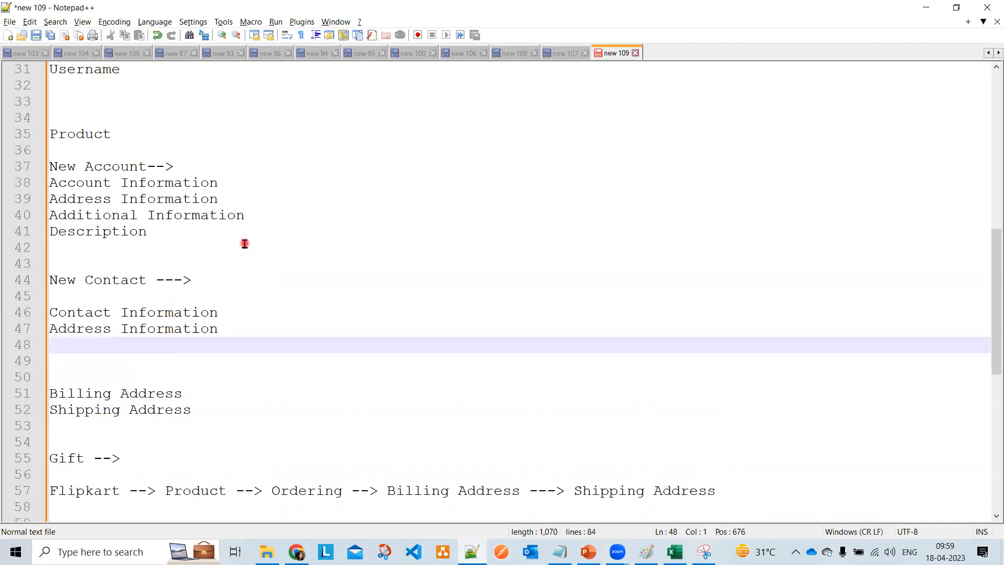
{"action": "type", "text": "Add"}
{"action": "key", "text": "Return"}
{"action": "type", "text": "Inf"}
{"action": "key", "text": "Return"}
{"action": "key", "text": "Return"}
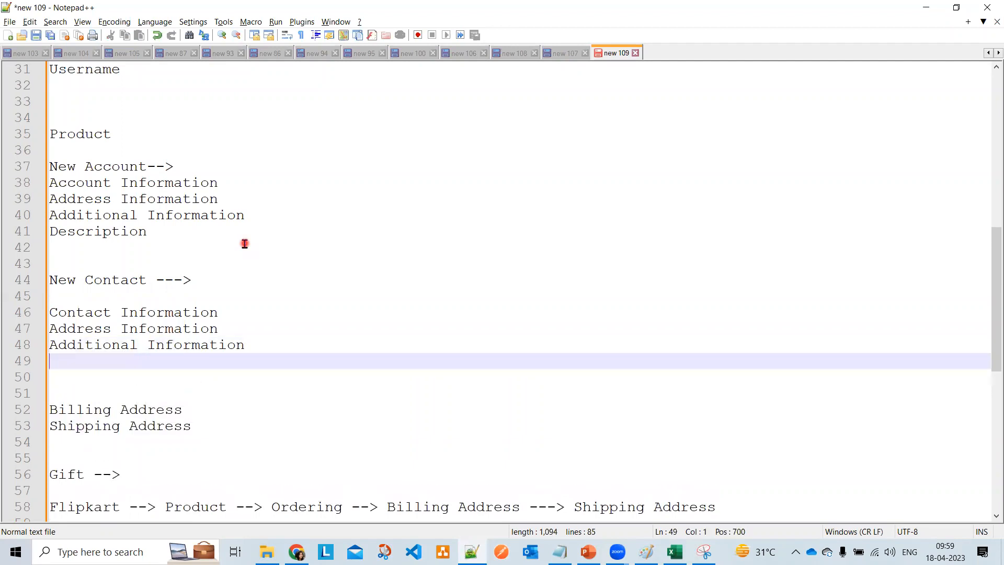
{"action": "type", "text": "Des"}
{"action": "key", "text": "Return"}
{"action": "type", "text": "Int"}
{"action": "type", "text": "f"}
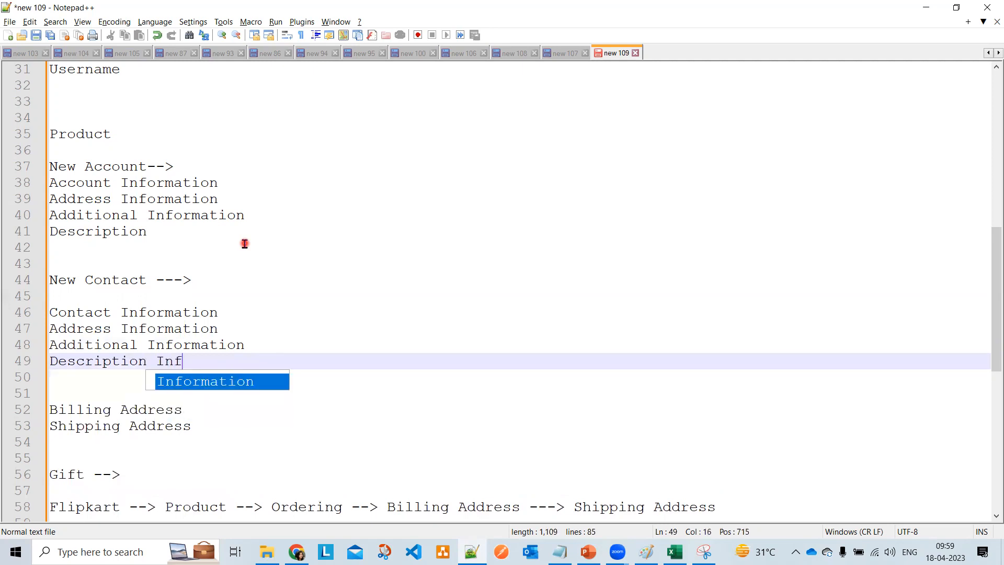
{"action": "key", "text": "Return"}
{"action": "key", "text": "alt+Tab"}
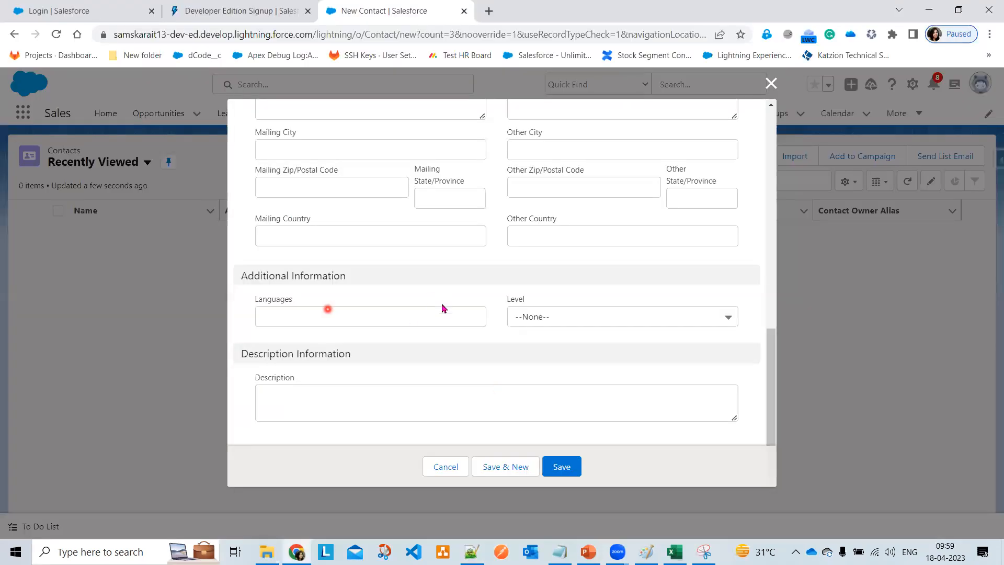
{"action": "scroll", "coordinate": [443, 325], "scroll_direction": "up", "scroll_amount": 10}
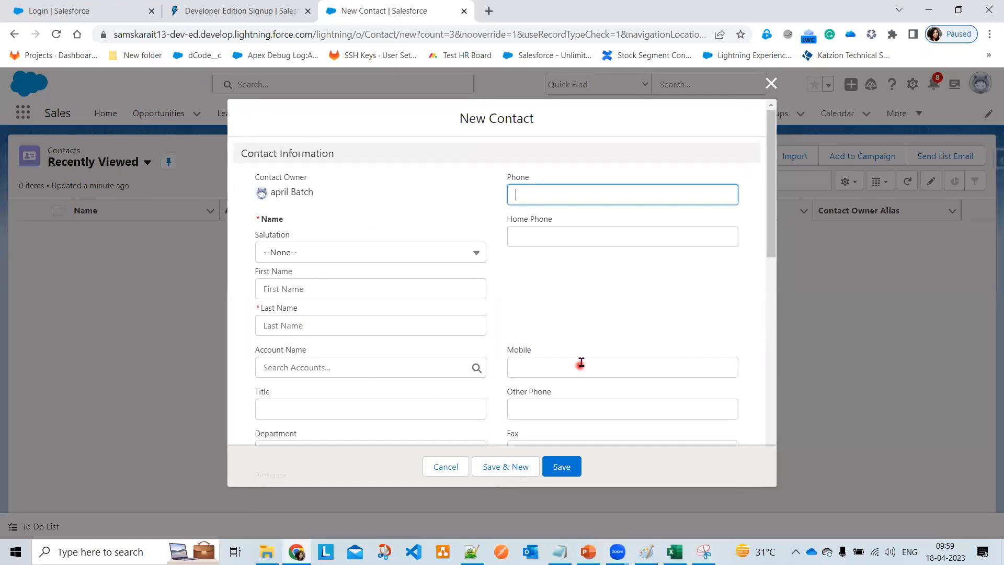
{"action": "scroll", "coordinate": [327, 384], "scroll_direction": "down", "scroll_amount": 1}
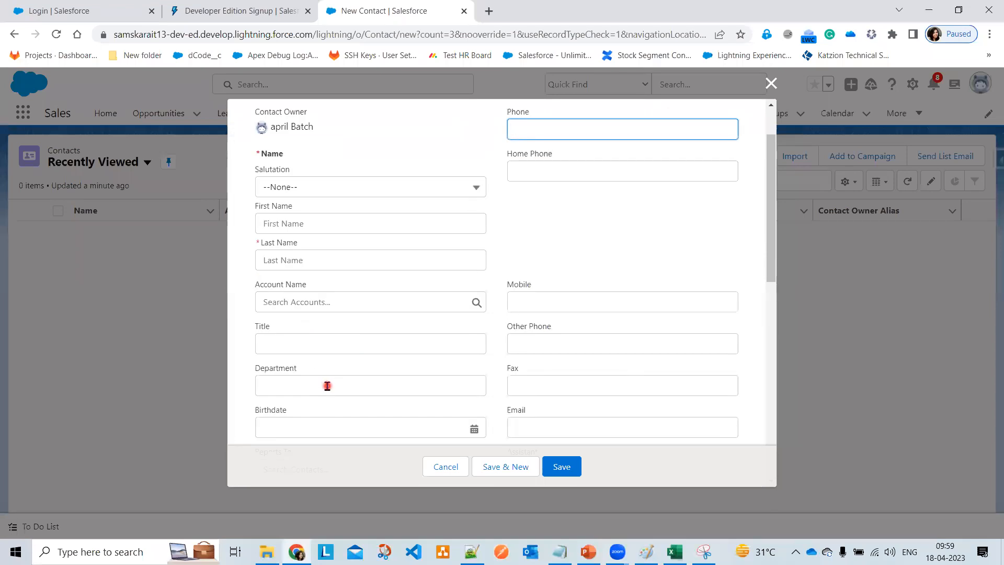
{"action": "scroll", "coordinate": [328, 386], "scroll_direction": "down", "scroll_amount": 1}
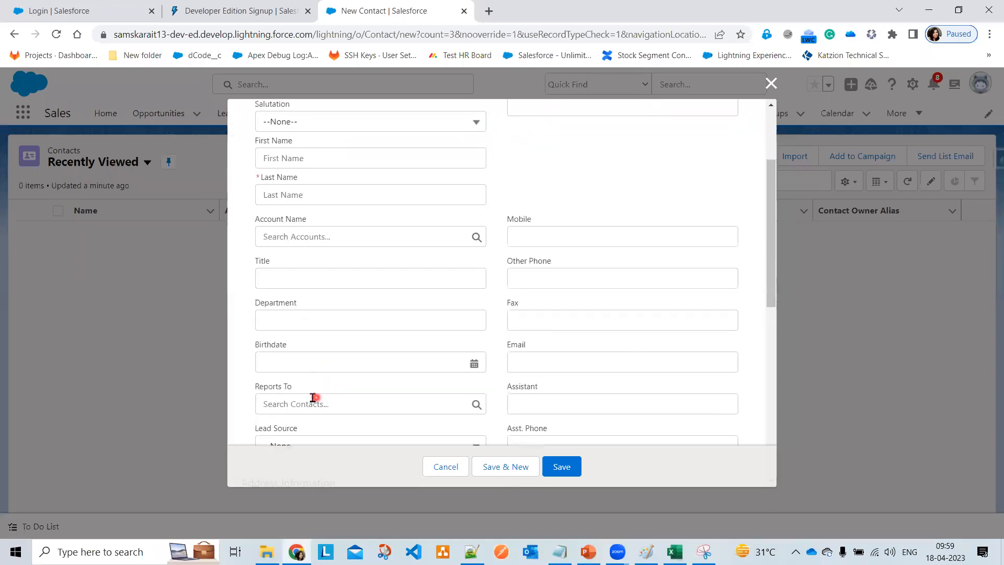
{"action": "scroll", "coordinate": [312, 397], "scroll_direction": "down", "scroll_amount": 1}
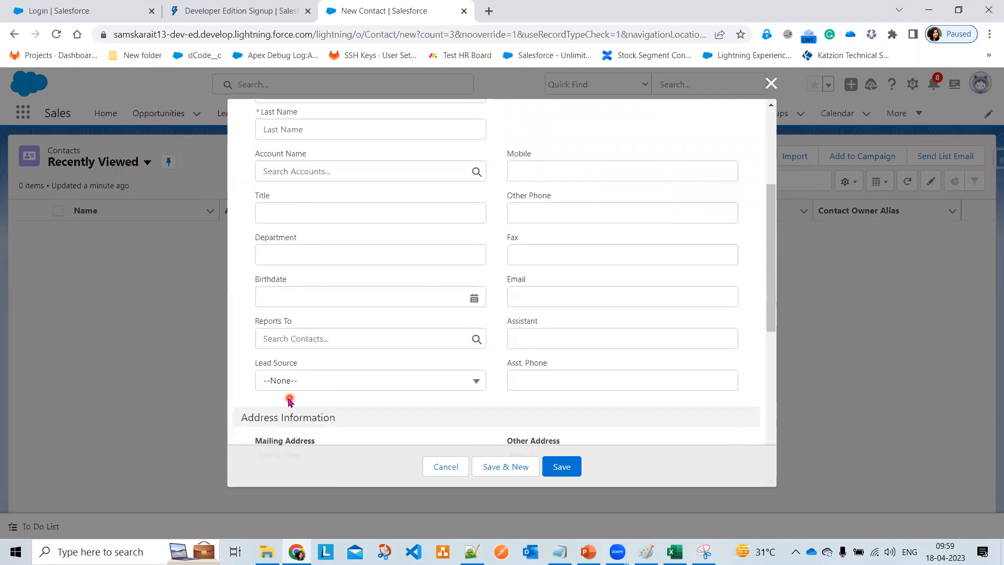
{"action": "scroll", "coordinate": [408, 408], "scroll_direction": "down", "scroll_amount": 2}
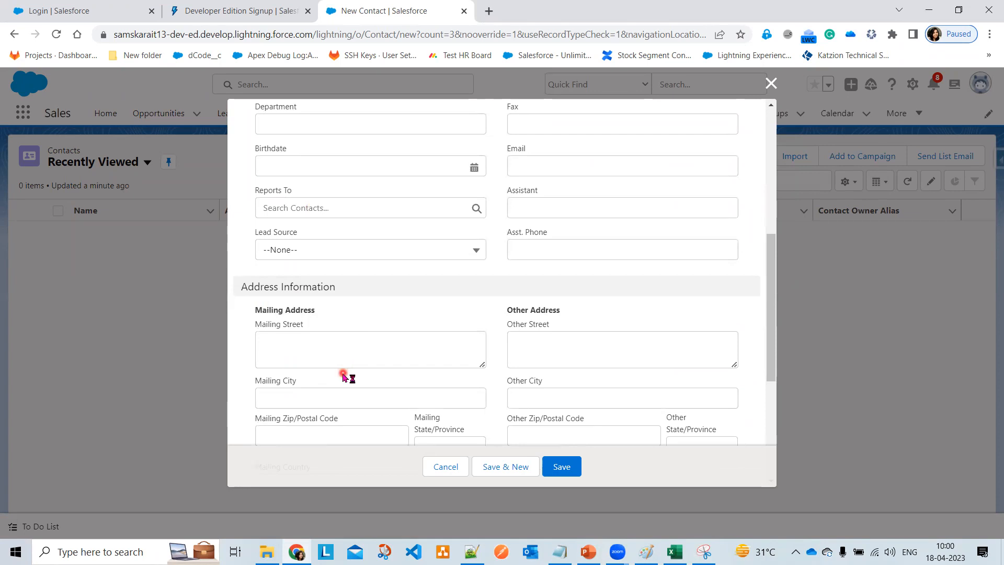
{"action": "scroll", "coordinate": [344, 376], "scroll_direction": "down", "scroll_amount": 1}
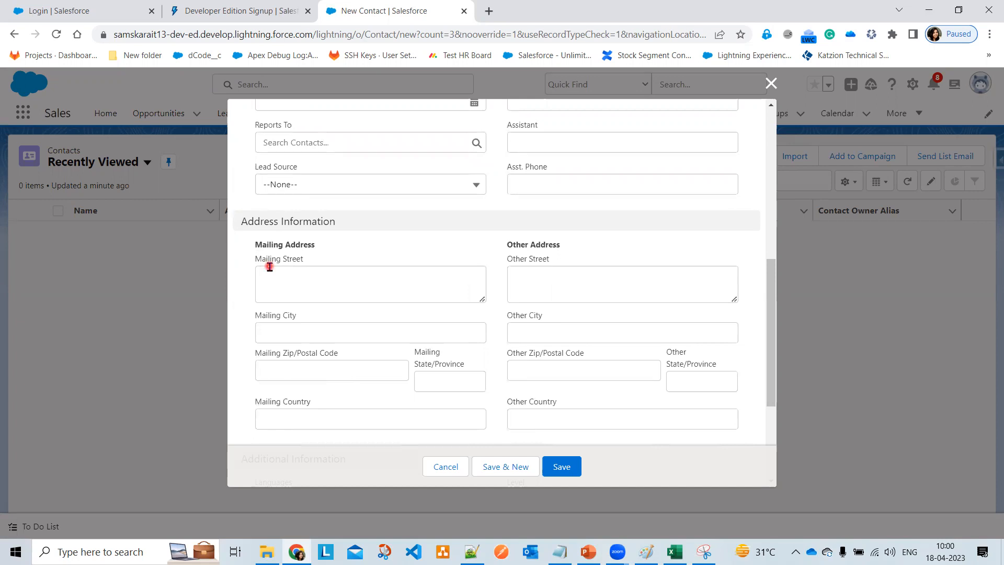
{"action": "left_click", "coordinate": [290, 332]}
{"action": "scroll", "coordinate": [359, 361], "scroll_direction": "down", "scroll_amount": 3}
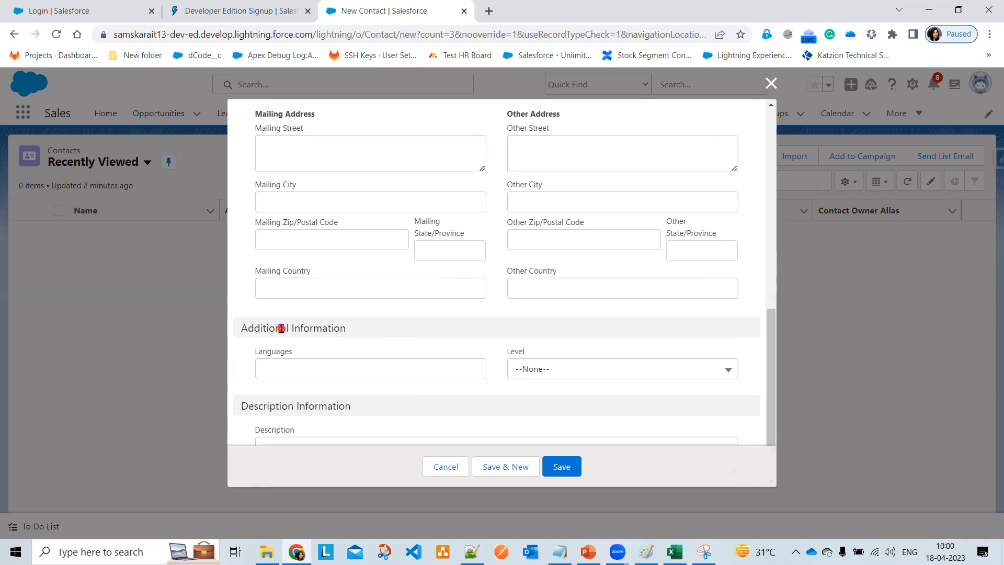
{"action": "left_click", "coordinate": [537, 371]}
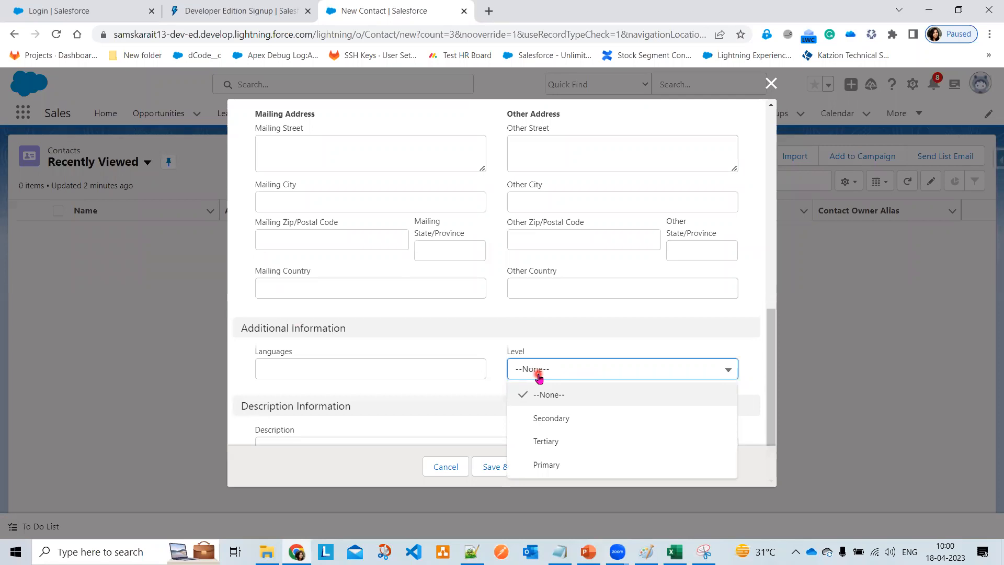
{"action": "scroll", "coordinate": [387, 390], "scroll_direction": "down", "scroll_amount": 1}
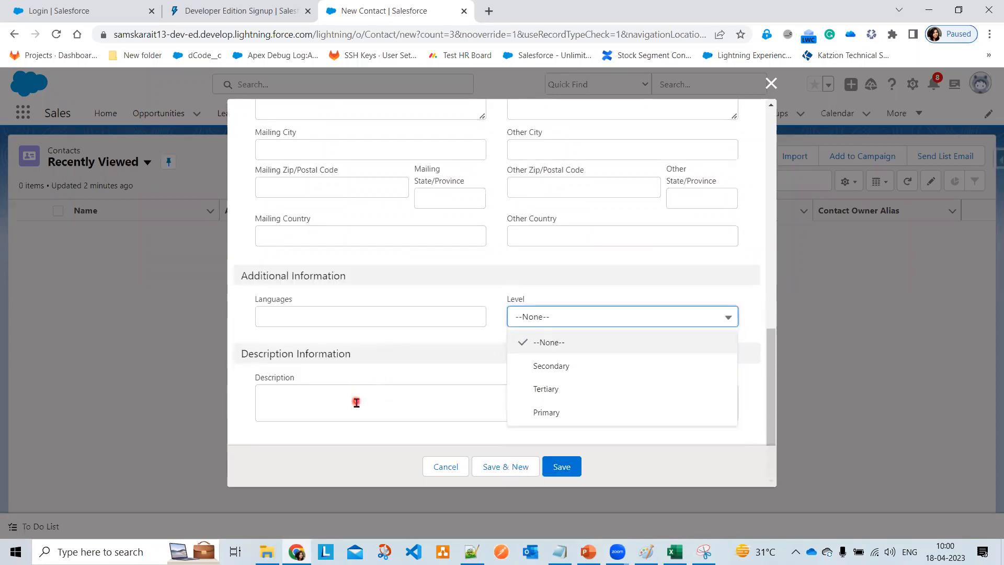
{"action": "scroll", "coordinate": [355, 402], "scroll_direction": "up", "scroll_amount": 10}
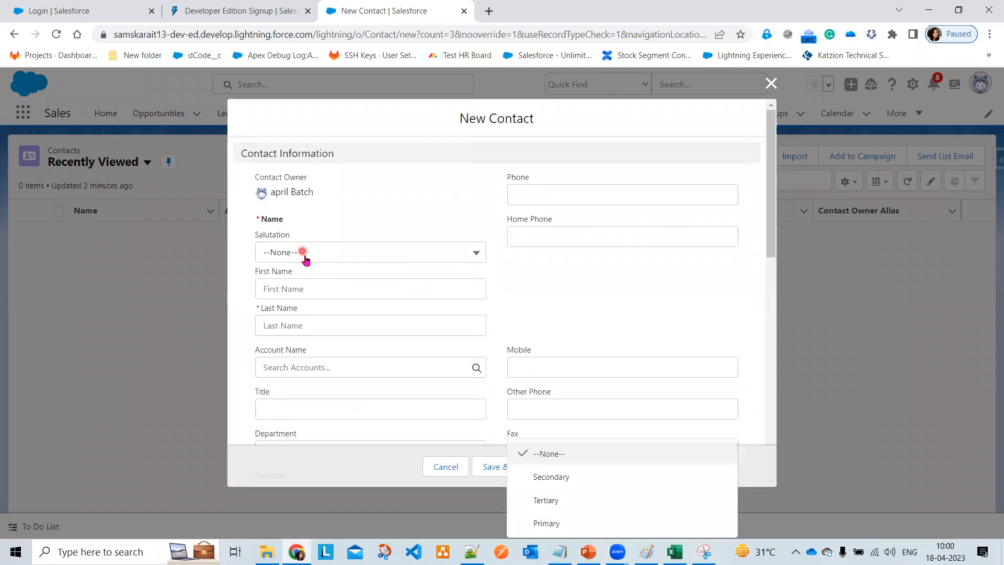
{"action": "left_click", "coordinate": [303, 252]}
{"action": "left_click", "coordinate": [539, 274]}
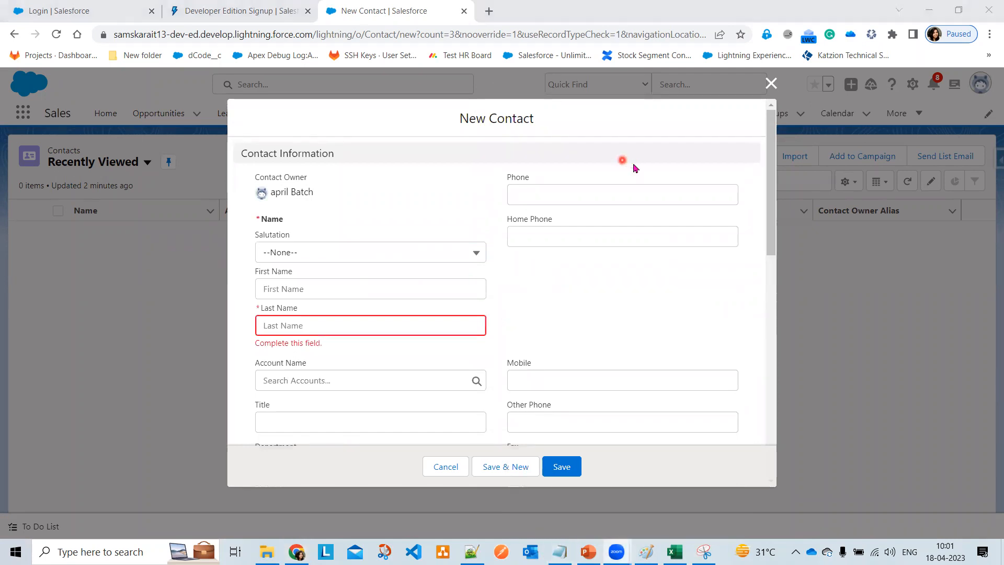
- Enter the new contact's first and last name
{"action": "left_click", "coordinate": [273, 293]}
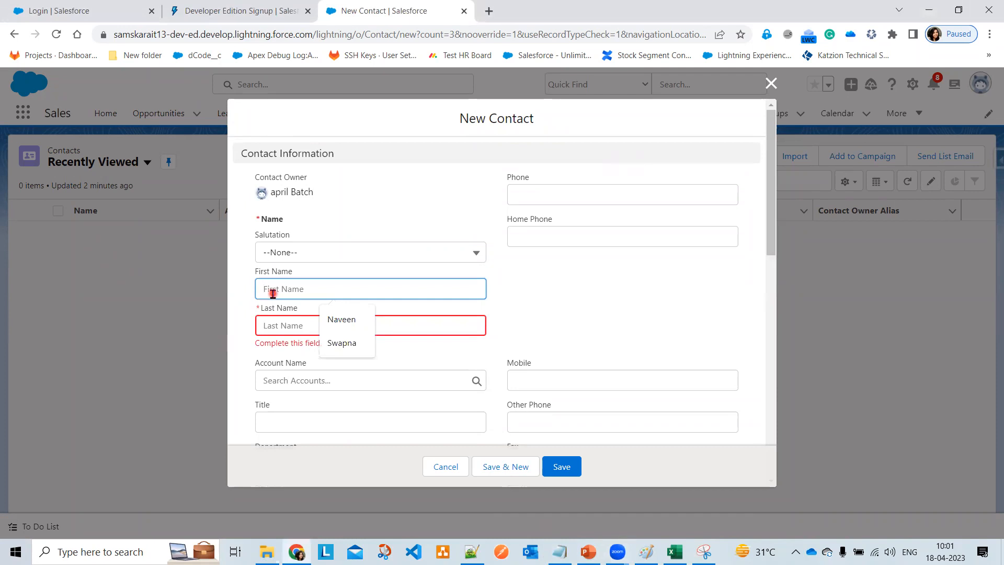
{"action": "key", "text": "Tab"}
{"action": "left_click", "coordinate": [563, 323]}
- Set Account Name to Support Group, checking the Paint hierarchy diagram before returning
{"action": "scroll", "coordinate": [564, 320], "scroll_direction": "down", "scroll_amount": 3}
{"action": "left_click", "coordinate": [332, 236]}
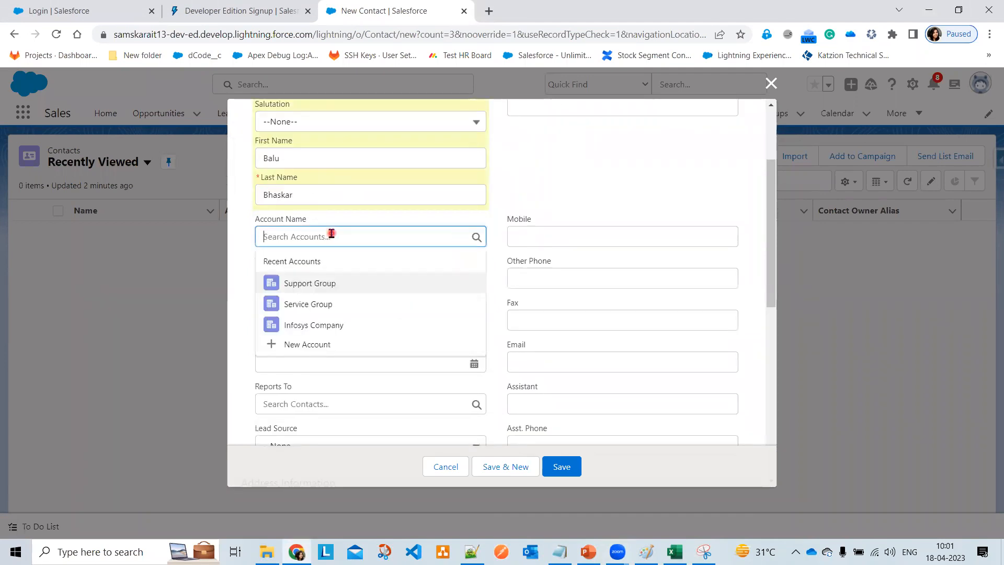
{"action": "left_click", "coordinate": [322, 289]}
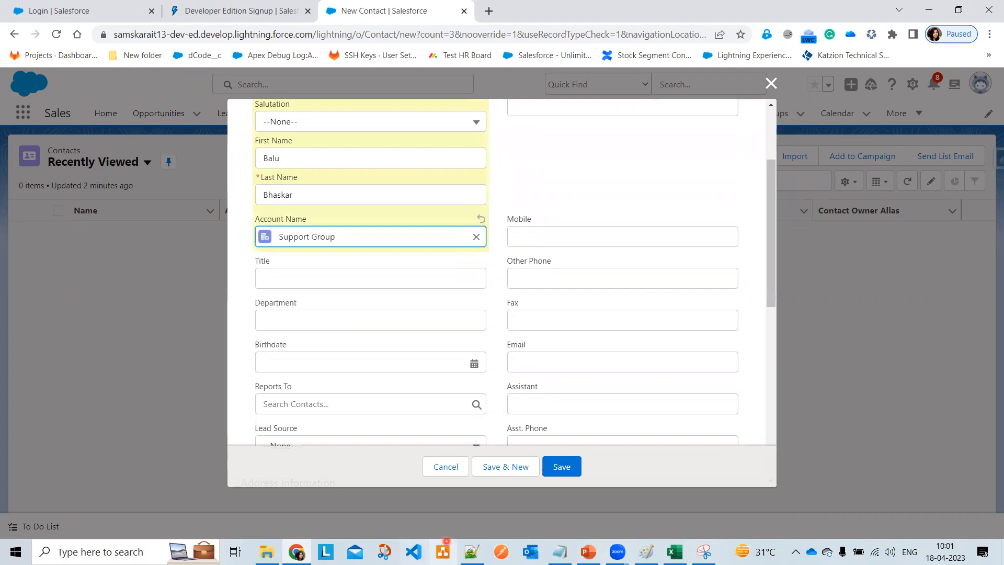
{"action": "left_click", "coordinate": [646, 551]}
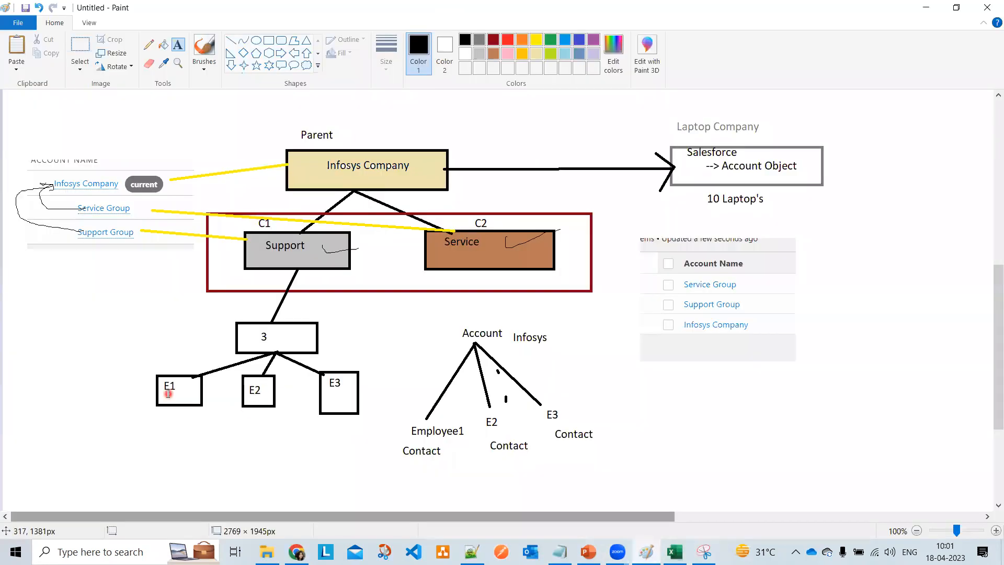
{"action": "left_click", "coordinate": [926, 7]}
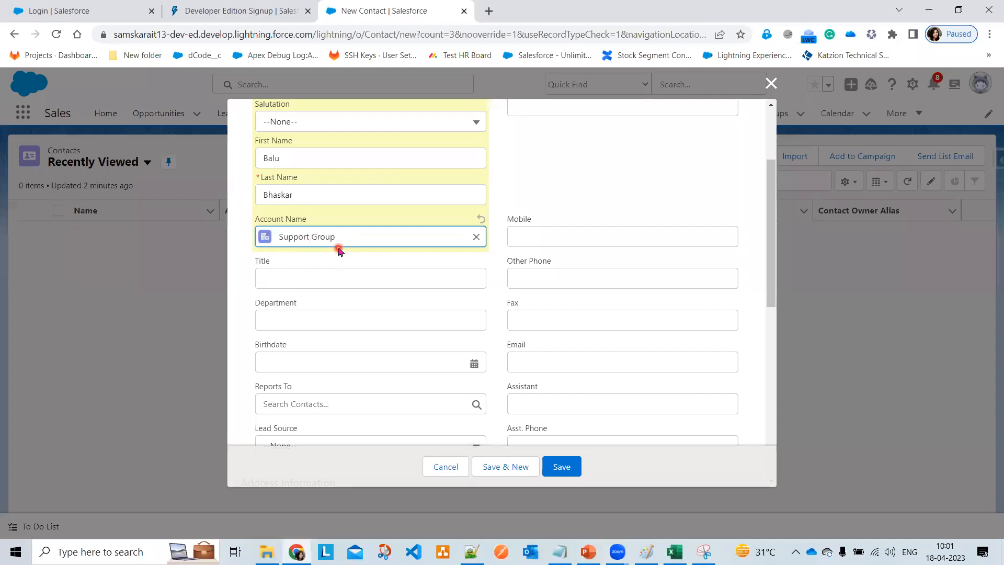
{"action": "left_click", "coordinate": [327, 282]}
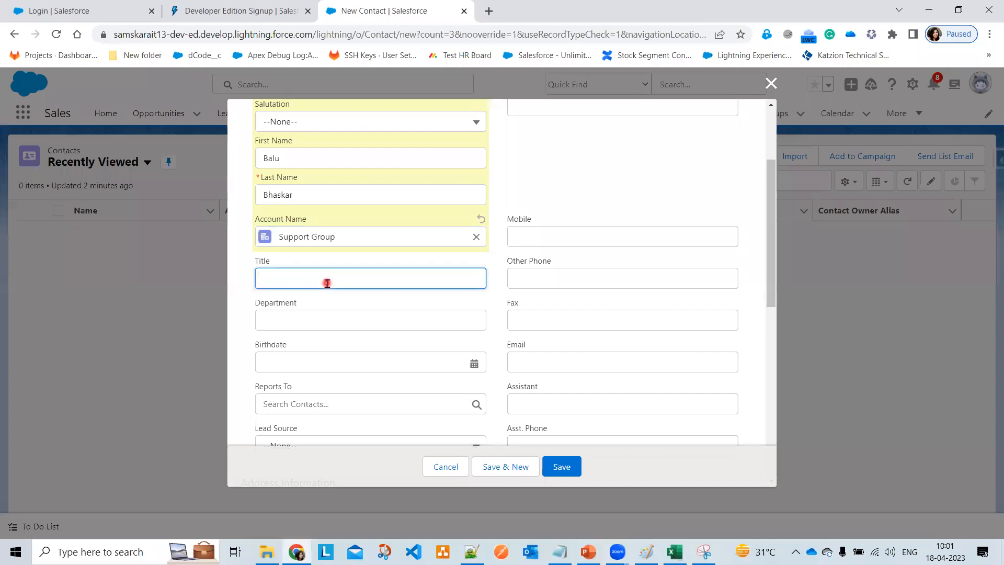
- Fill in Title 'Senior Developer', the mobile number and the e-mail address
{"action": "type", "text": "Senior Develo"}
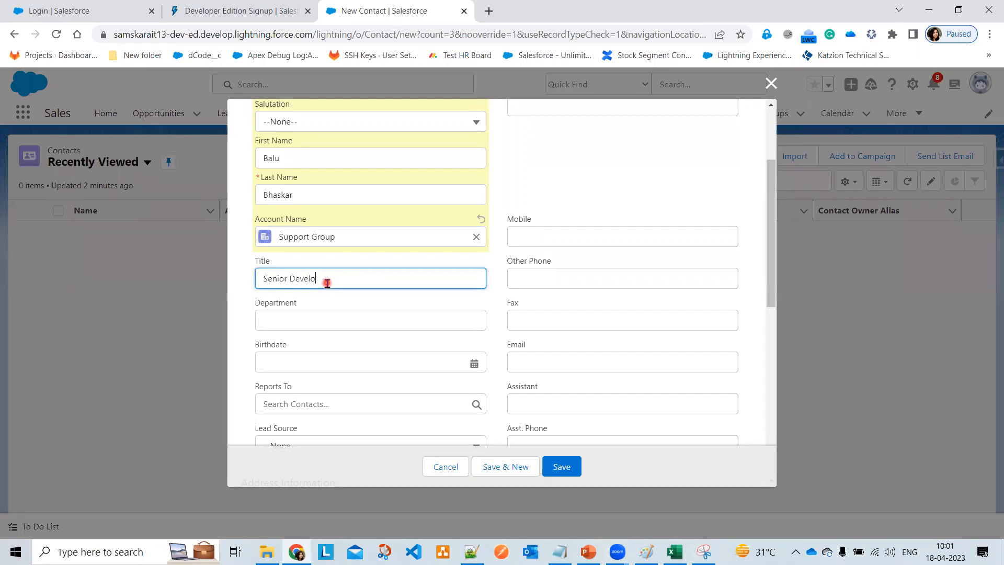
{"action": "type", "text": "per"}
{"action": "left_click", "coordinate": [538, 234]}
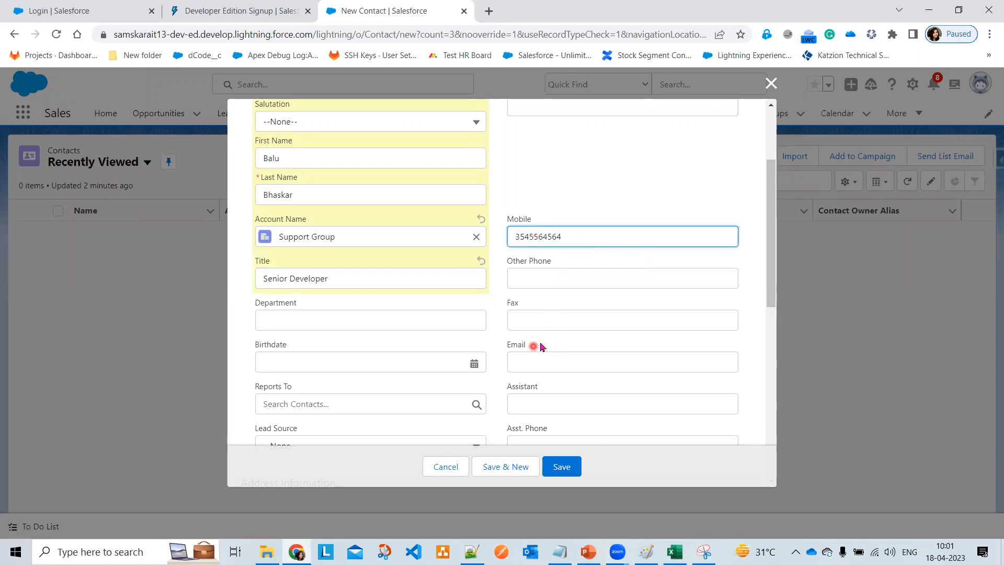
{"action": "scroll", "coordinate": [544, 335], "scroll_direction": "down", "scroll_amount": 2}
{"action": "left_click", "coordinate": [528, 224]}
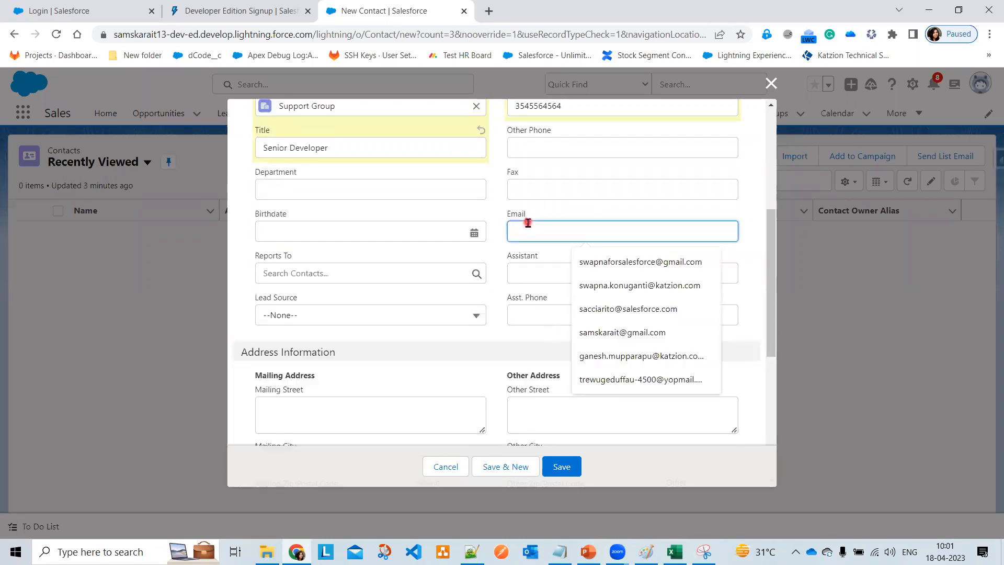
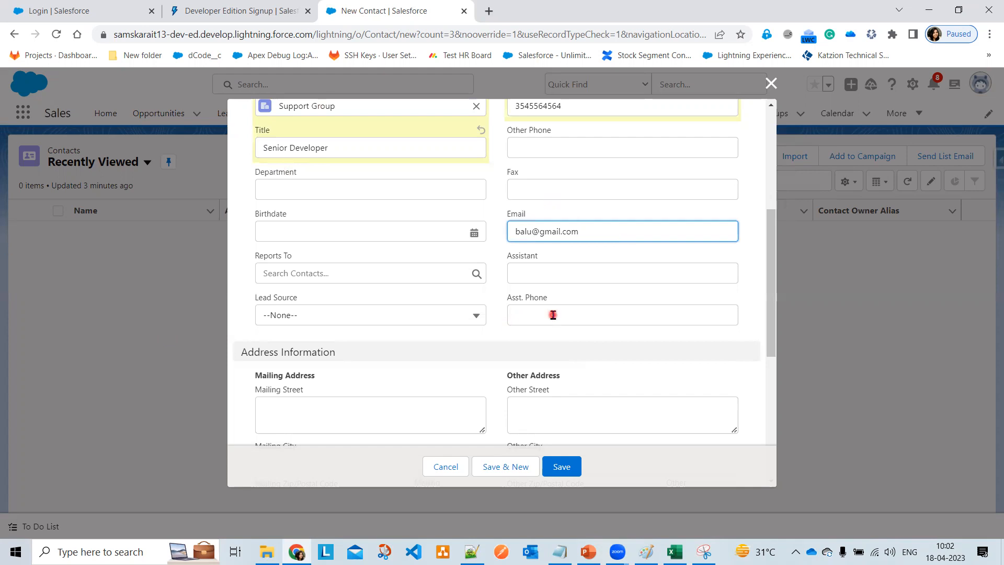
- Set Lead Source Phone Inquiry and Level Primary, add description 'Requested for 1 Laptop', and save
{"action": "scroll", "coordinate": [471, 293], "scroll_direction": "down", "scroll_amount": 3}
{"action": "left_click", "coordinate": [367, 185]}
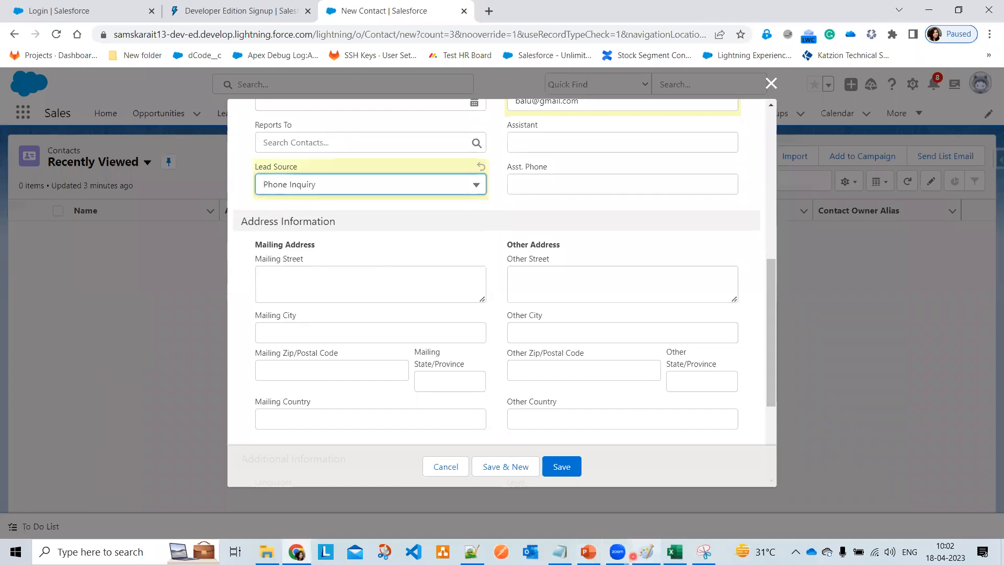
{"action": "left_click", "coordinate": [646, 552]}
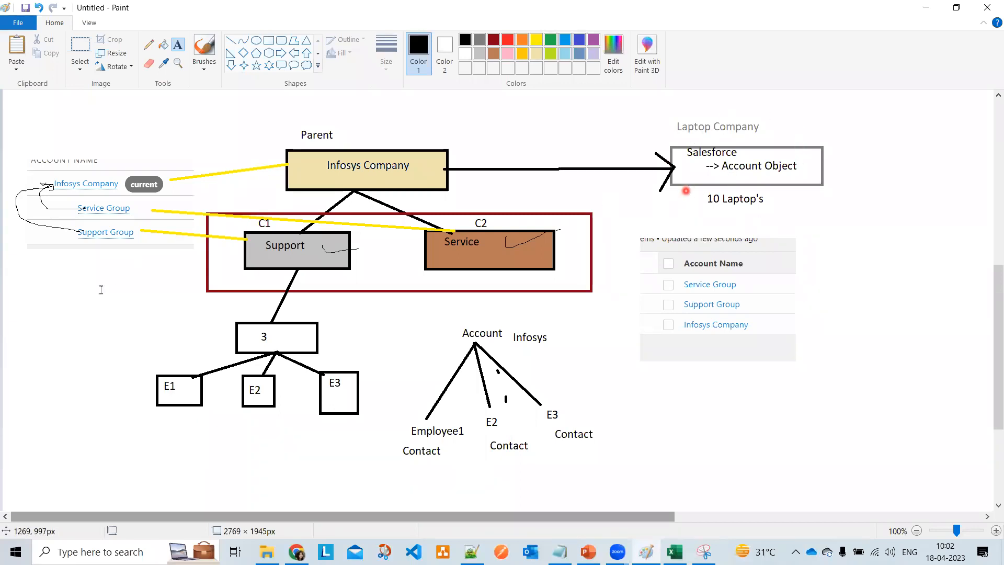
{"action": "left_click", "coordinate": [926, 8]}
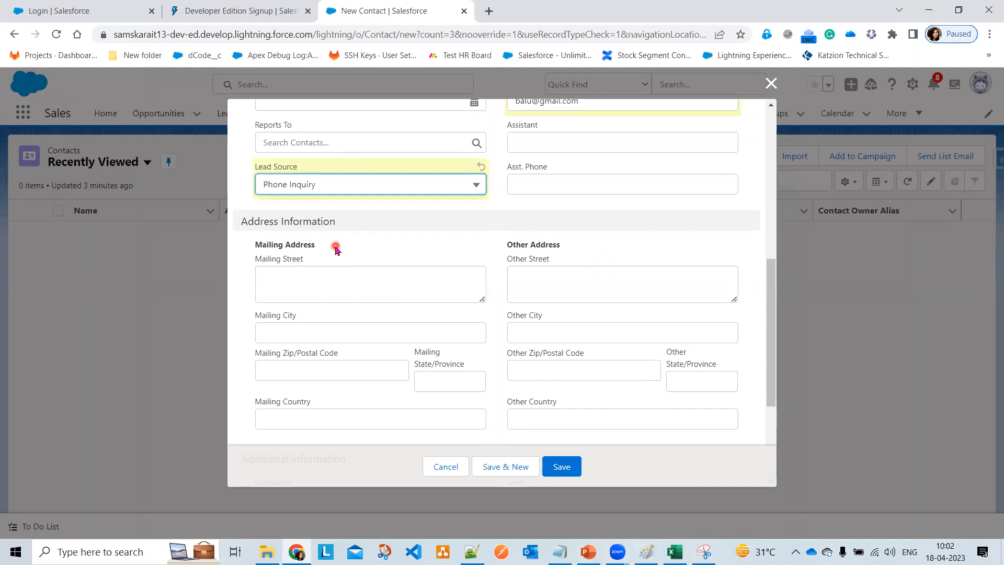
{"action": "scroll", "coordinate": [336, 249], "scroll_direction": "down", "scroll_amount": 2}
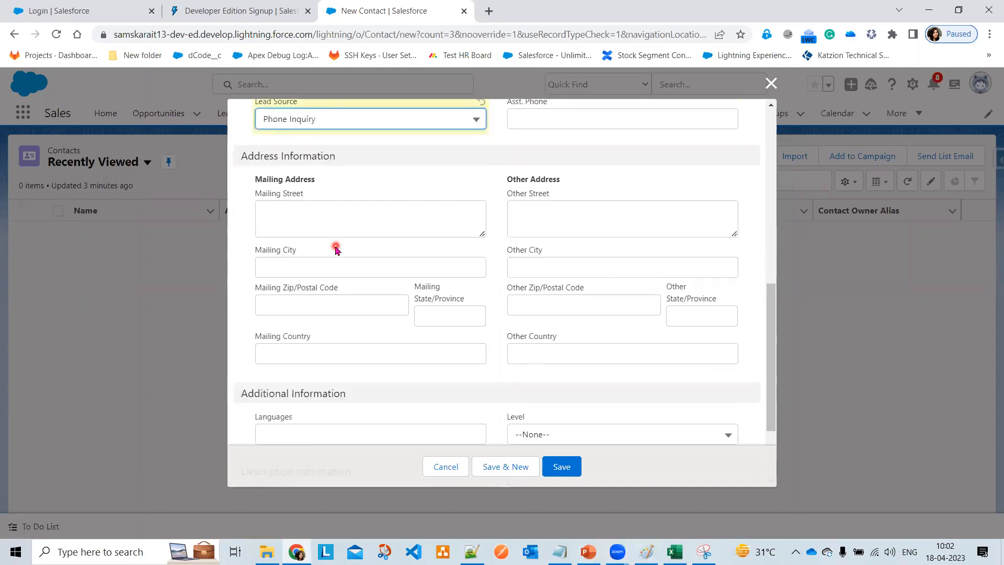
{"action": "scroll", "coordinate": [336, 250], "scroll_direction": "down", "scroll_amount": 2}
{"action": "left_click", "coordinate": [584, 318]}
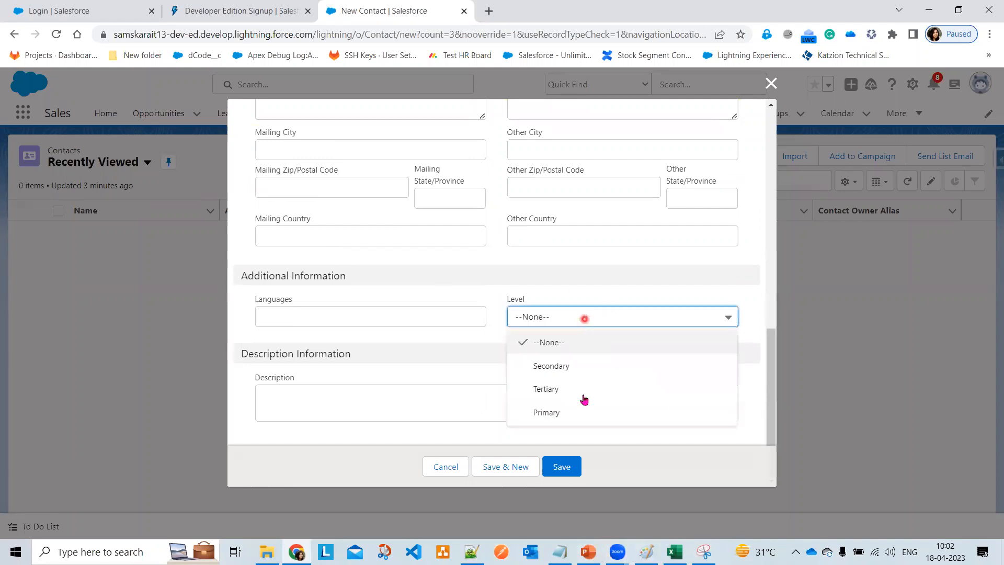
{"action": "left_click", "coordinate": [582, 412]}
{"action": "left_click", "coordinate": [321, 404]}
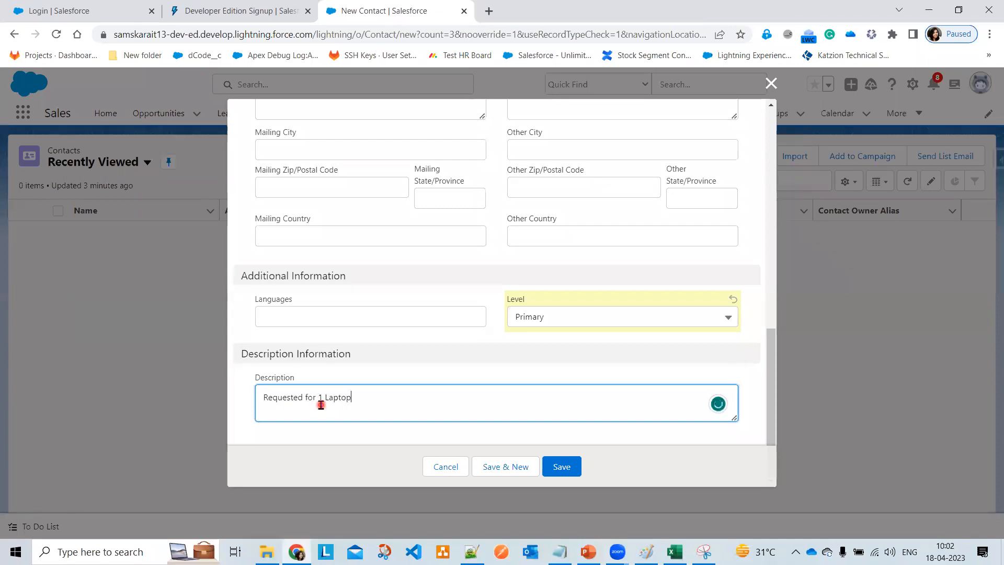
{"action": "left_click", "coordinate": [559, 467]}
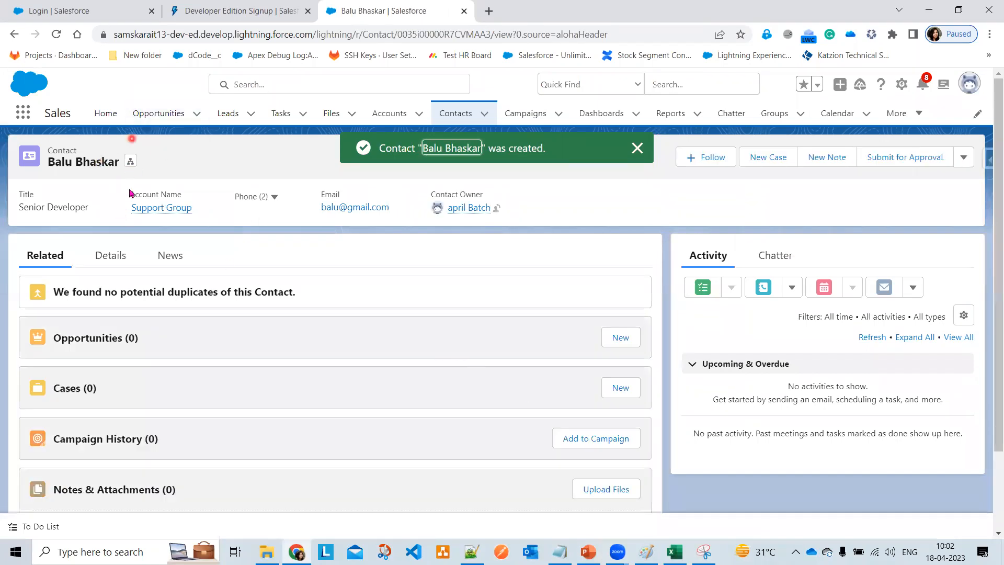
- Dismiss the success toast and open Contact Hierarchy showing the Senior Developer under Support Group
{"action": "left_click", "coordinate": [637, 149]}
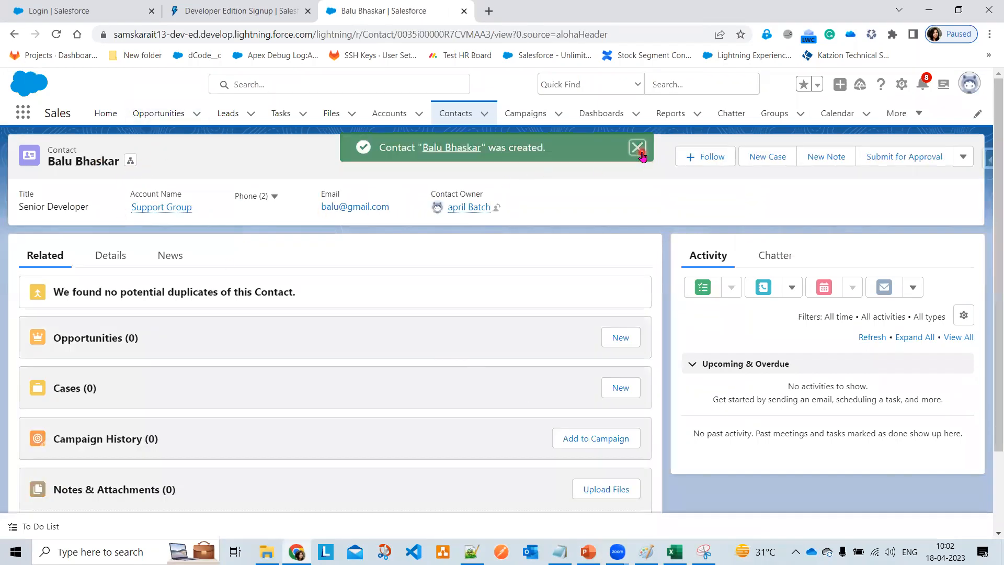
{"action": "left_click", "coordinate": [132, 161]}
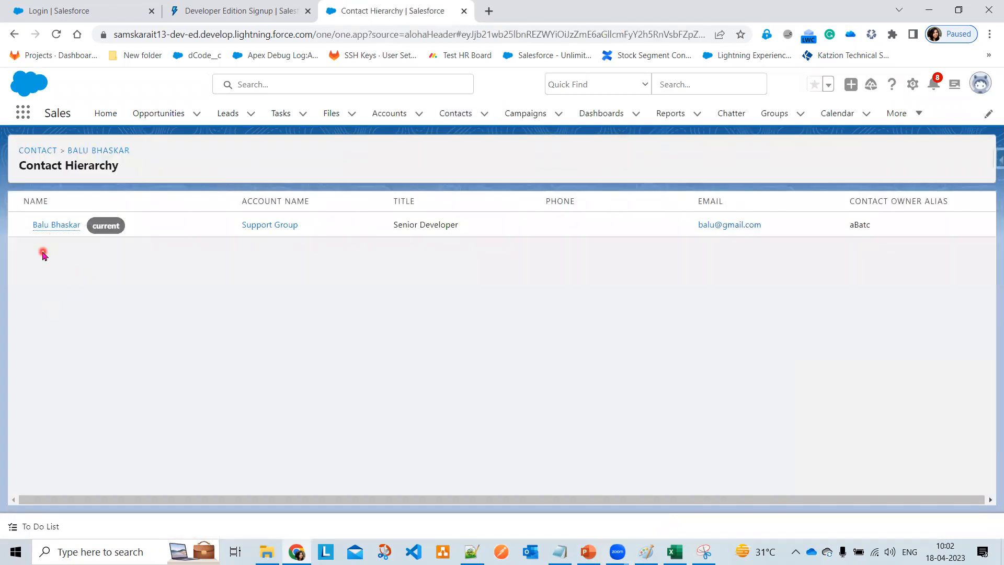
{"action": "mouse_move", "coordinate": [45, 226]}
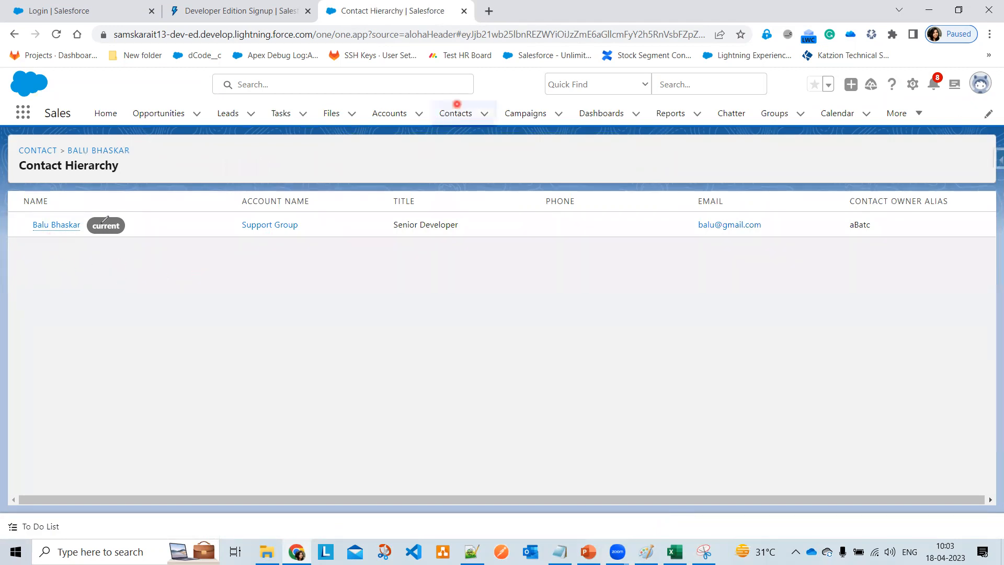
{"action": "mouse_move", "coordinate": [58, 238]}
{"action": "left_mouse_down"}
{"action": "mouse_move", "coordinate": [219, 268]}
{"action": "mouse_move", "coordinate": [273, 243]}
{"action": "left_mouse_up"}
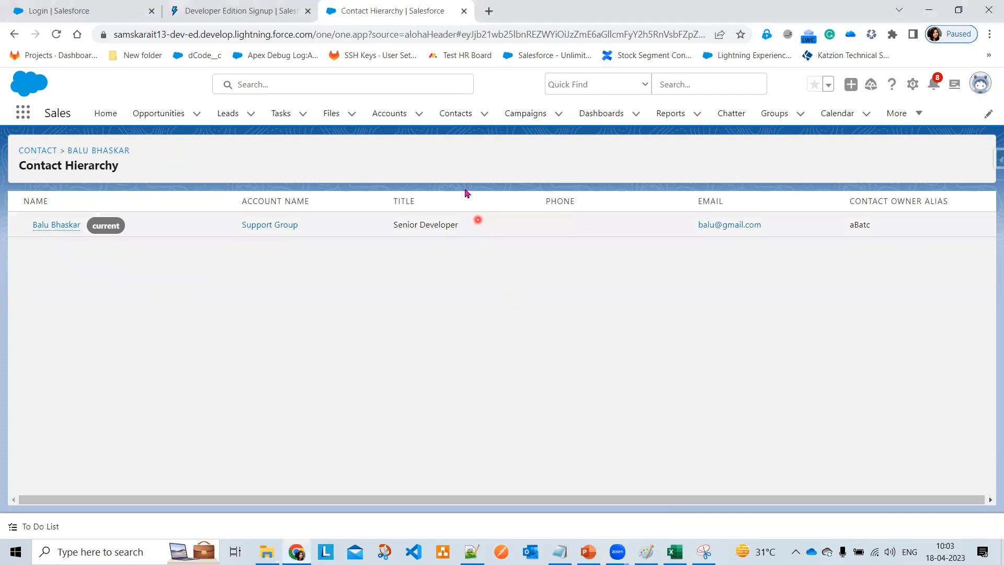
- Start a second new contact, enter its last name and link it to Support Group
{"action": "left_click", "coordinate": [465, 113]}
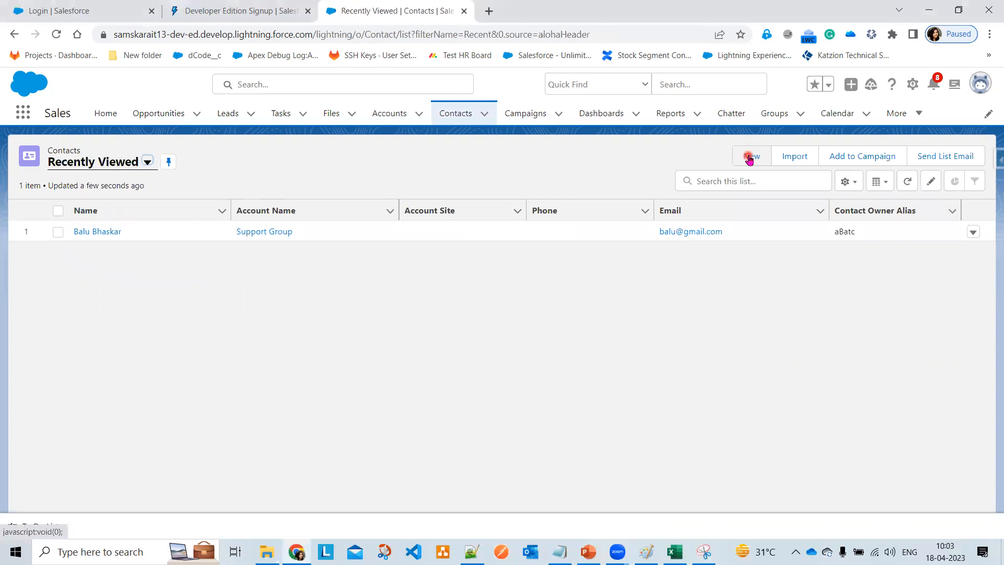
{"action": "left_click", "coordinate": [750, 157]}
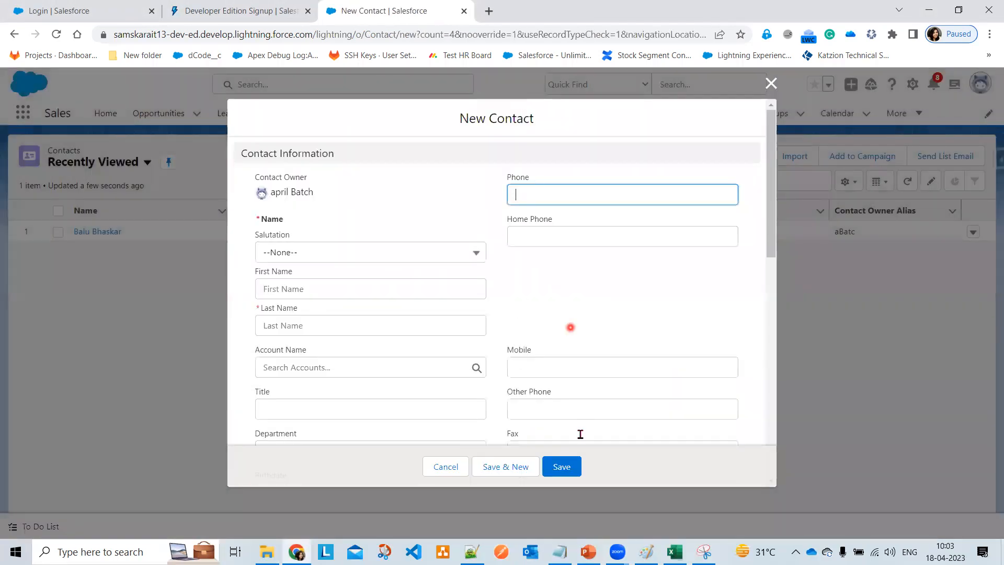
{"action": "left_click", "coordinate": [506, 319]}
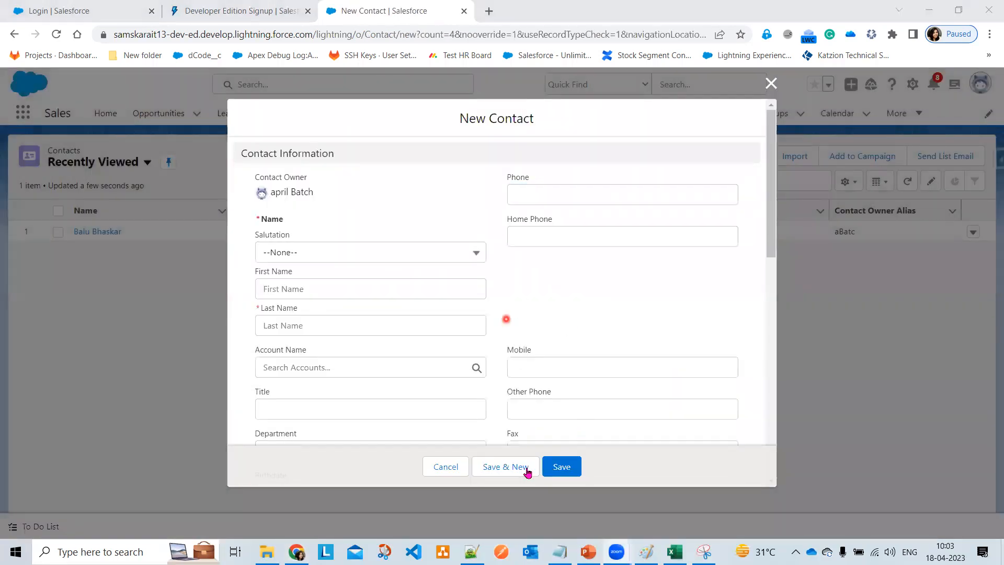
{"action": "left_click", "coordinate": [268, 319]}
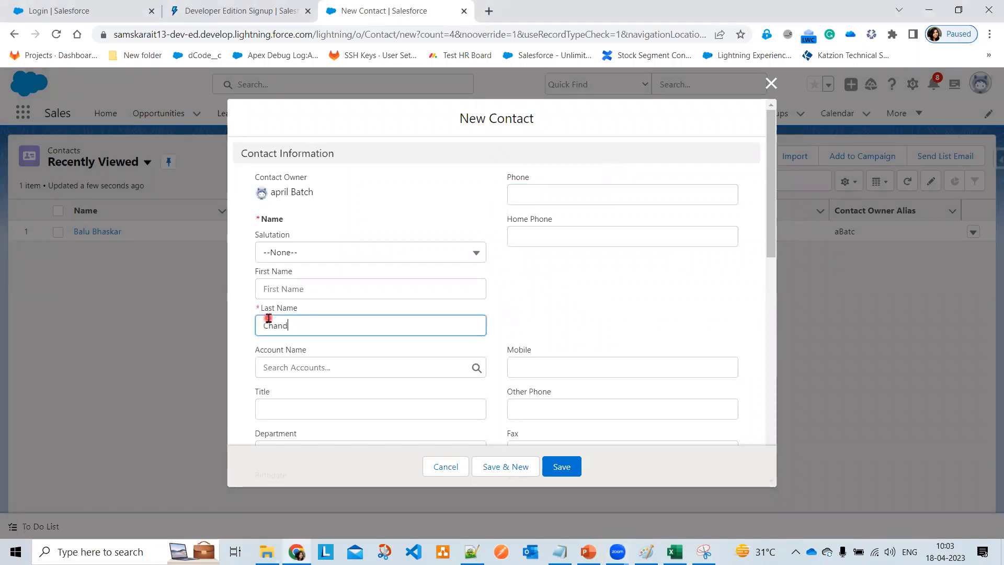
{"action": "left_click", "coordinate": [323, 369]}
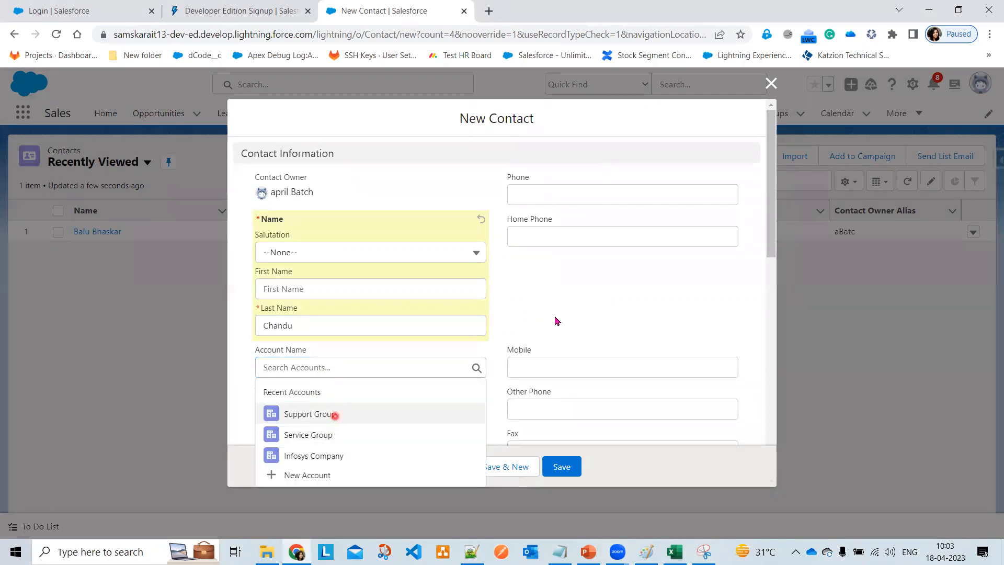
{"action": "left_click", "coordinate": [335, 416]}
- Fill the mobile number, set Lead Source Other and Level Primary, fix the 'Requested for 1 Laptop' description, and save
{"action": "scroll", "coordinate": [324, 319], "scroll_direction": "down", "scroll_amount": 3}
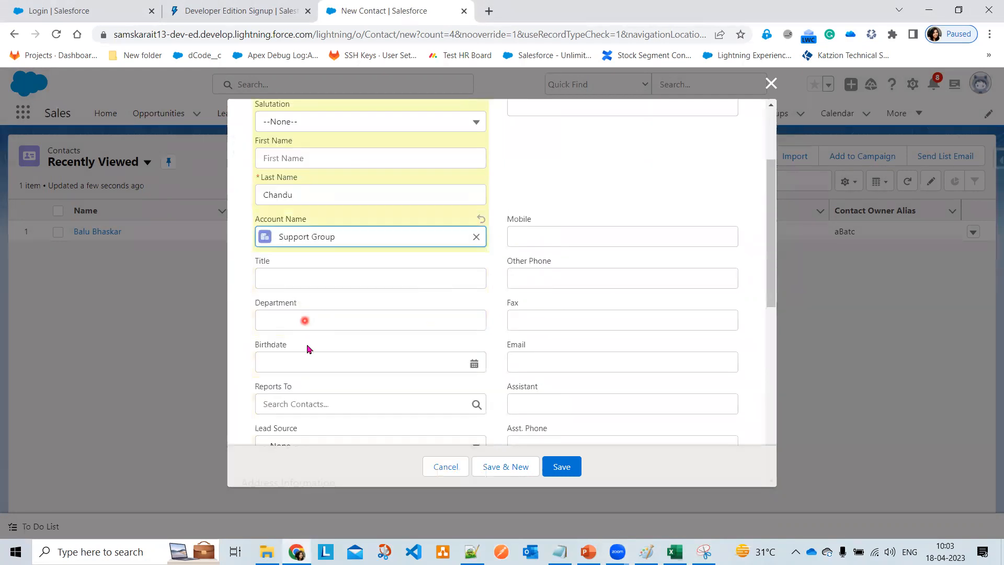
{"action": "left_click", "coordinate": [548, 230]}
{"action": "type", "text": "est"}
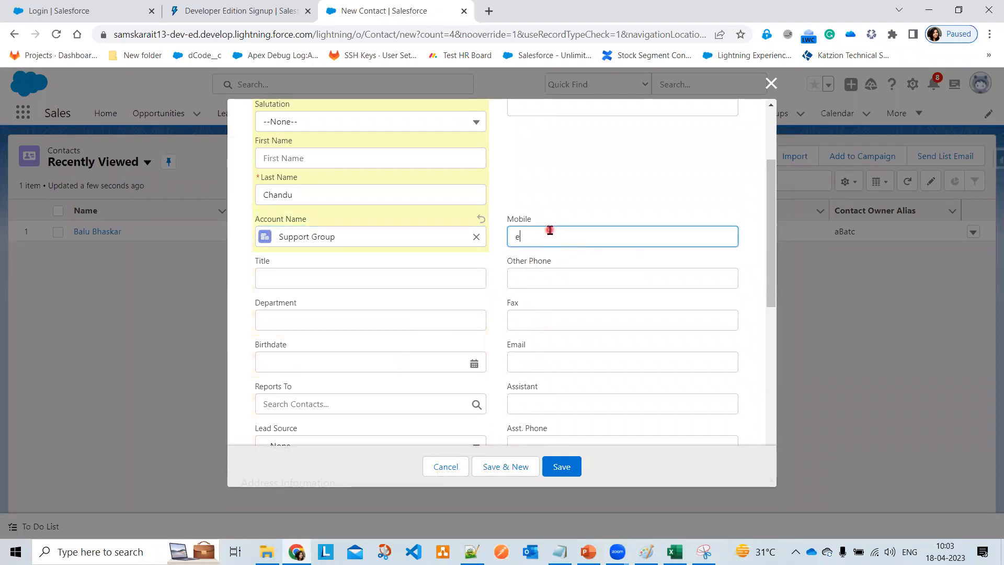
{"action": "left_click", "coordinate": [559, 270]}
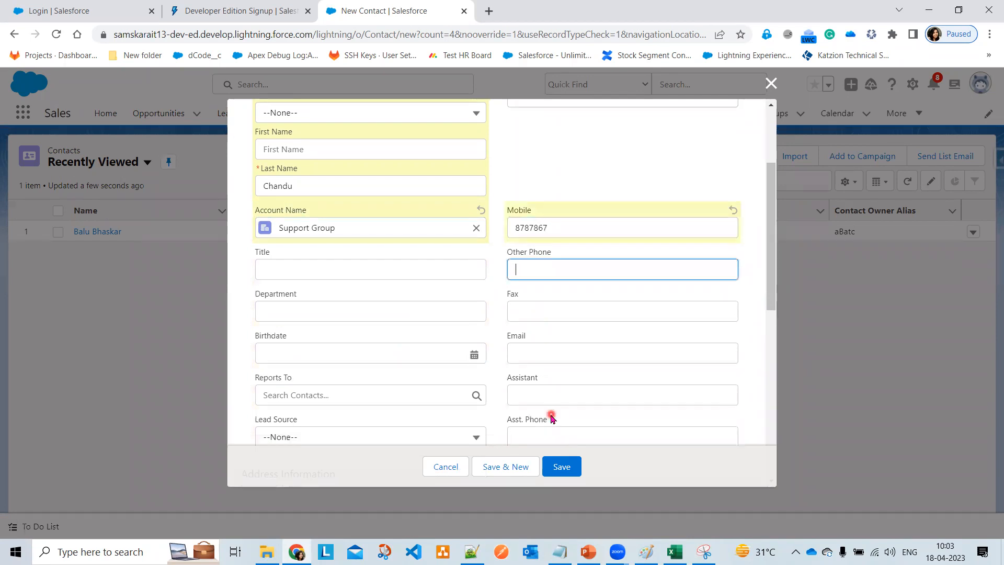
{"action": "scroll", "coordinate": [549, 408], "scroll_direction": "down", "scroll_amount": 2}
{"action": "left_click", "coordinate": [319, 315]}
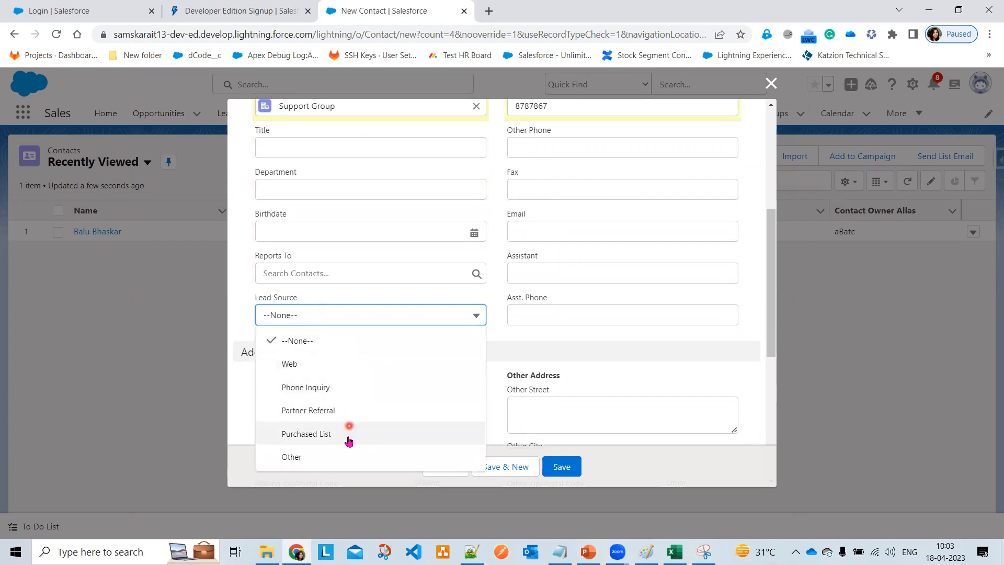
{"action": "left_click", "coordinate": [329, 460]}
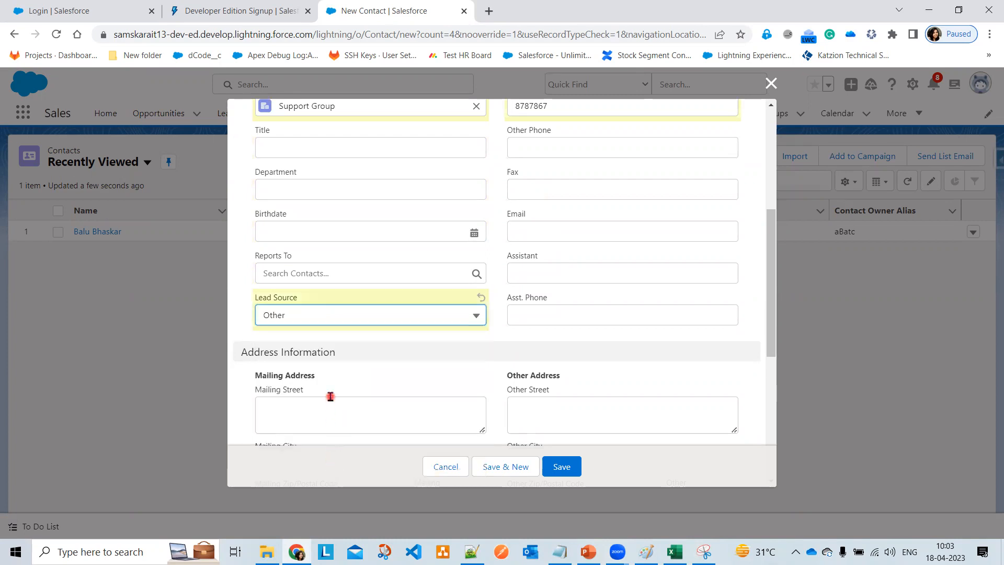
{"action": "scroll", "coordinate": [331, 397], "scroll_direction": "down", "scroll_amount": 5}
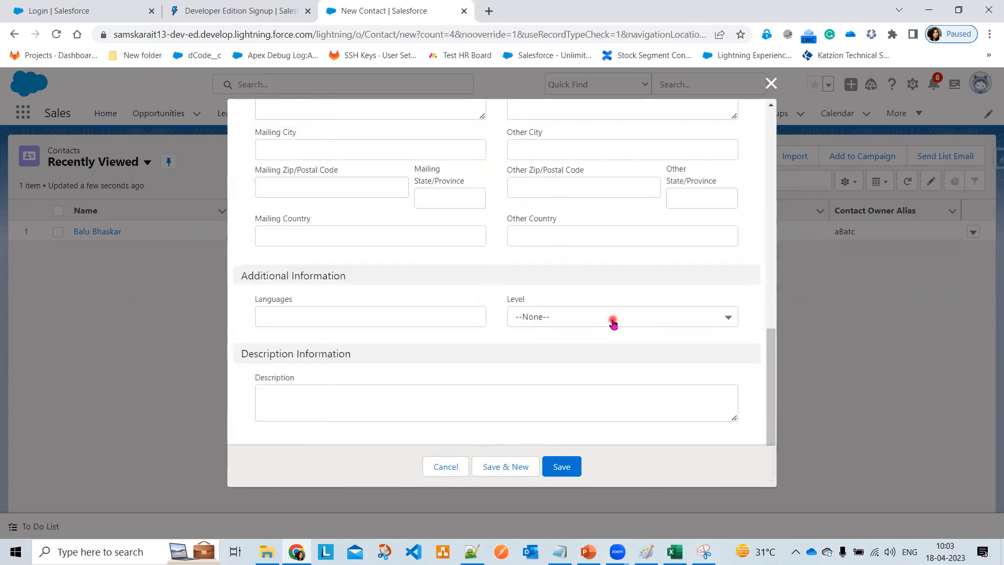
{"action": "left_click", "coordinate": [613, 323]}
{"action": "left_click", "coordinate": [587, 408]}
{"action": "left_click", "coordinate": [414, 399]}
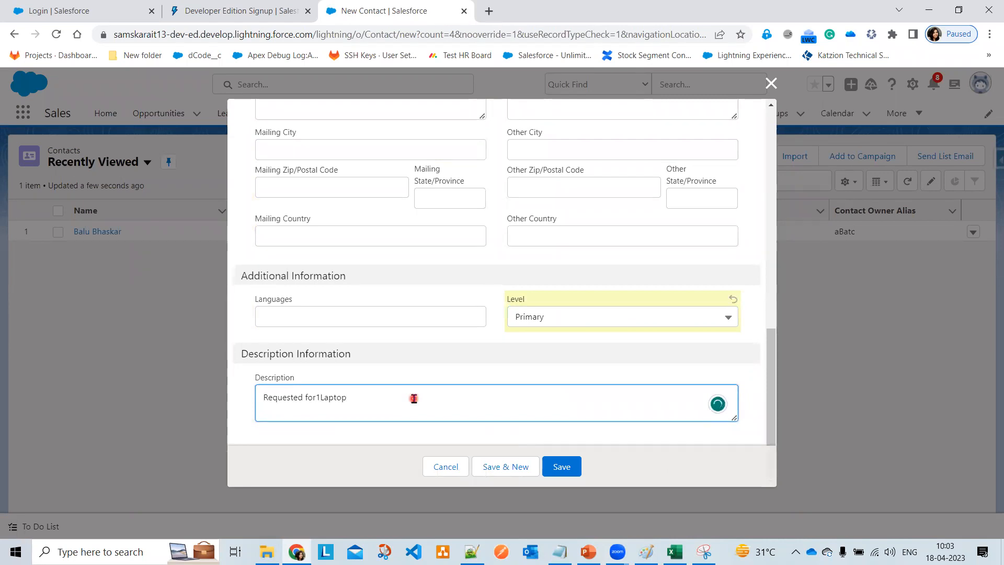
{"action": "left_click", "coordinate": [317, 397]}
{"action": "left_click", "coordinate": [570, 467]}
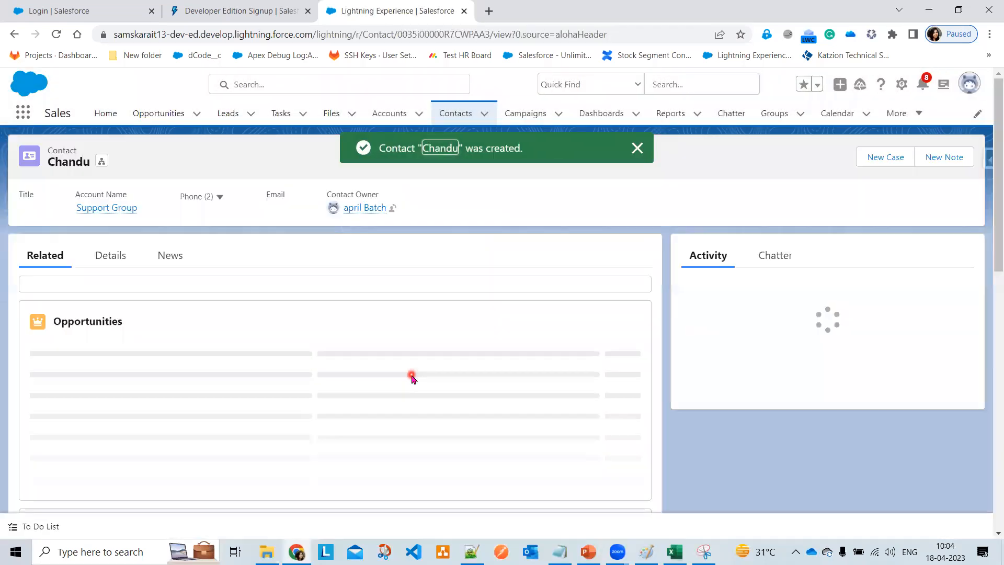
- Review the saved contact's Details tab, then go back to the Recently Viewed contacts list
{"action": "left_click", "coordinate": [111, 258]}
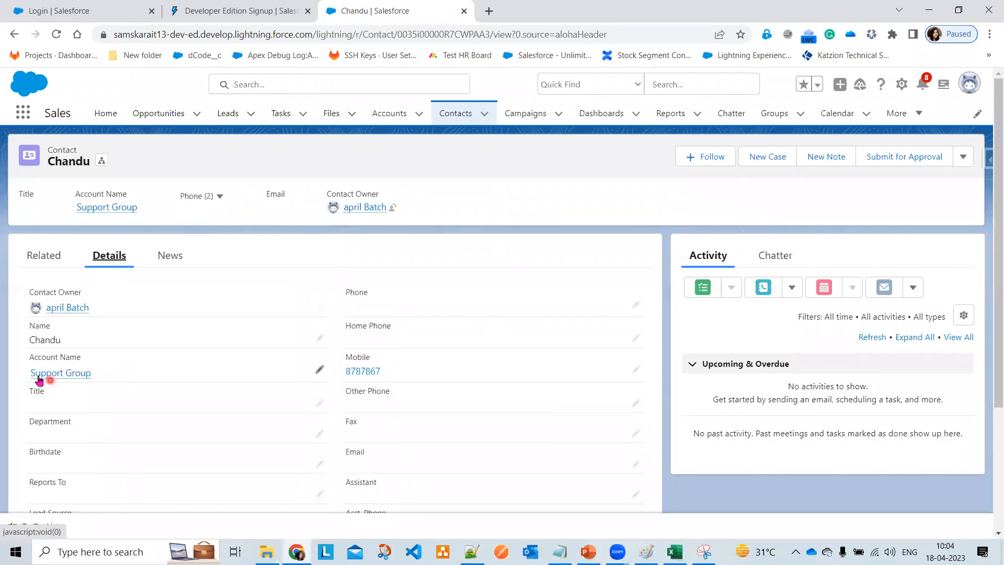
{"action": "mouse_move", "coordinate": [55, 380]}
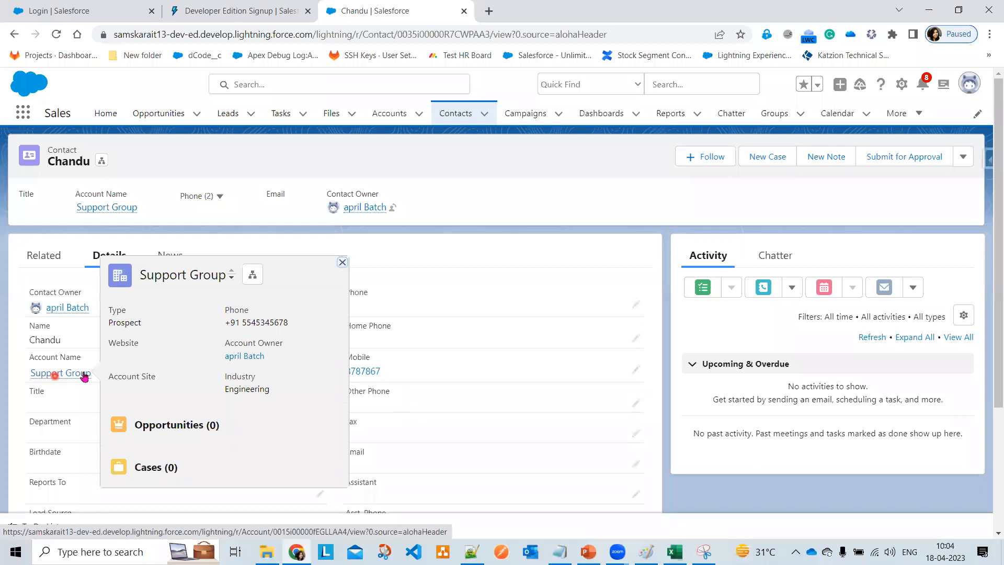
{"action": "scroll", "coordinate": [406, 382], "scroll_direction": "down", "scroll_amount": 5}
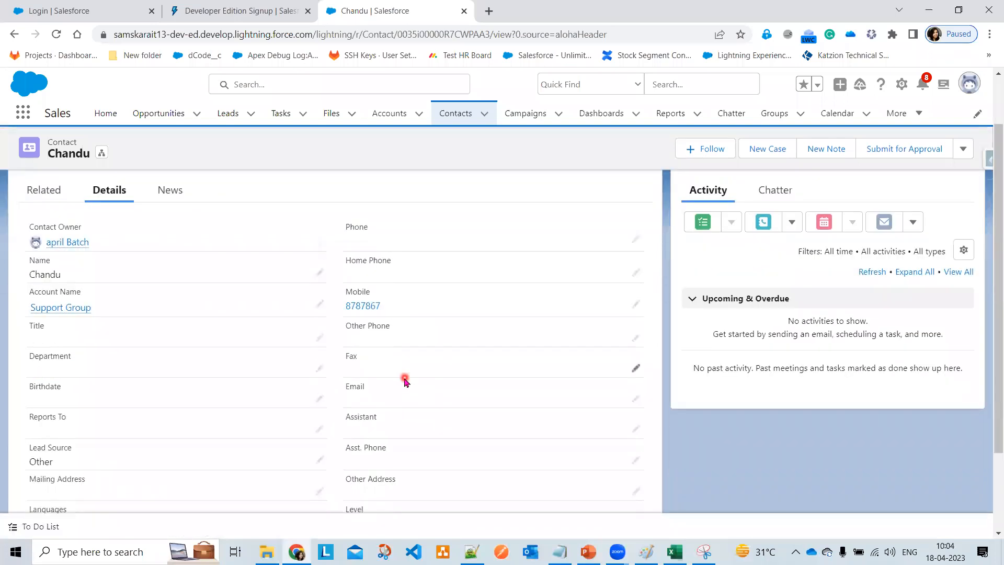
{"action": "scroll", "coordinate": [212, 368], "scroll_direction": "up", "scroll_amount": 3}
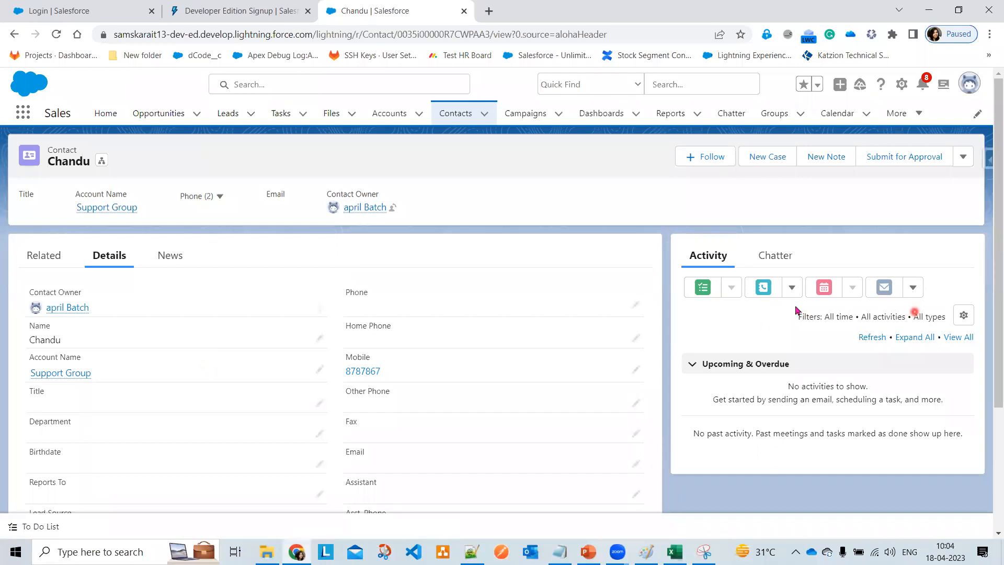
{"action": "left_click", "coordinate": [451, 120]}
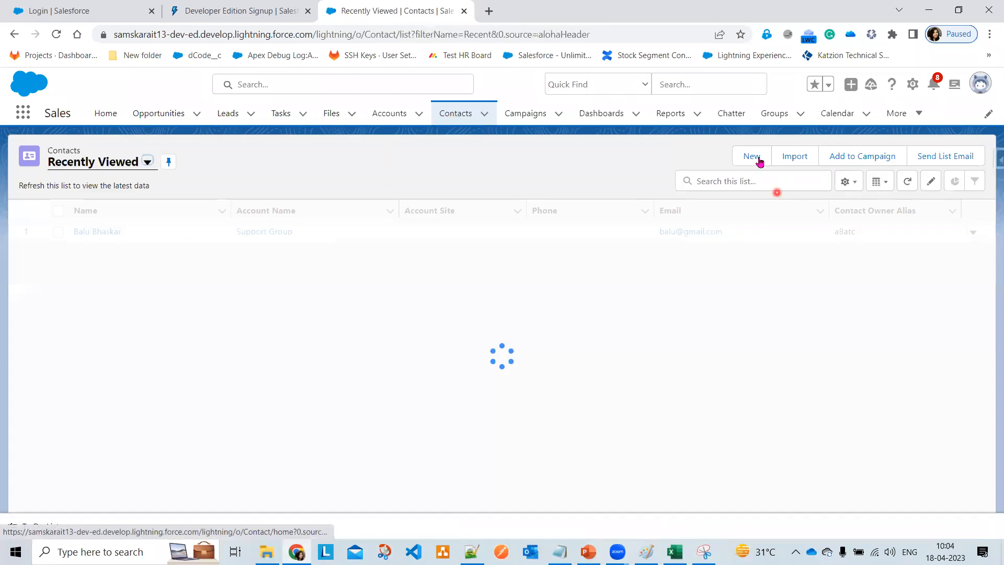
- Start a third new contact and enter its last name
{"action": "left_click", "coordinate": [744, 156]}
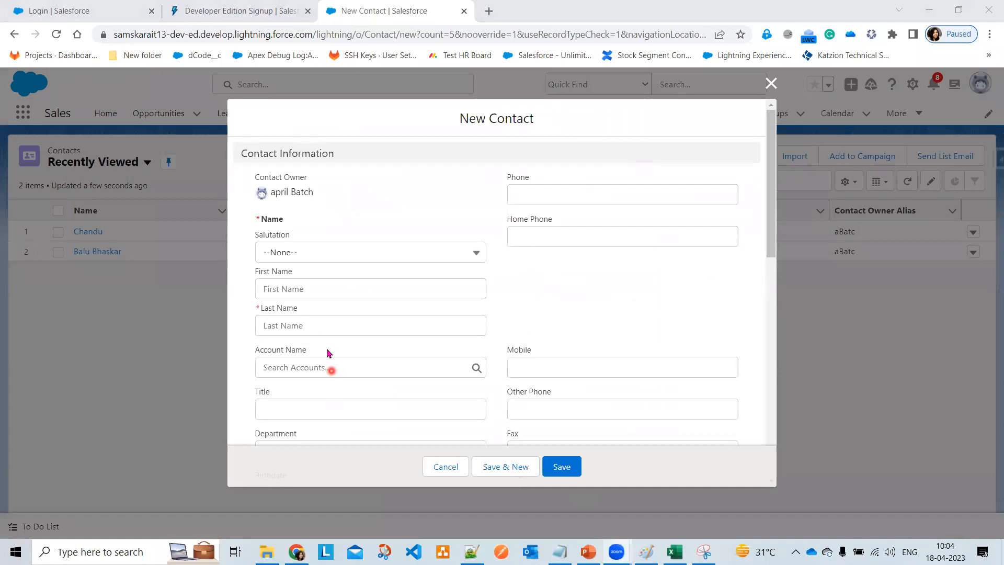
{"action": "left_click", "coordinate": [332, 324]}
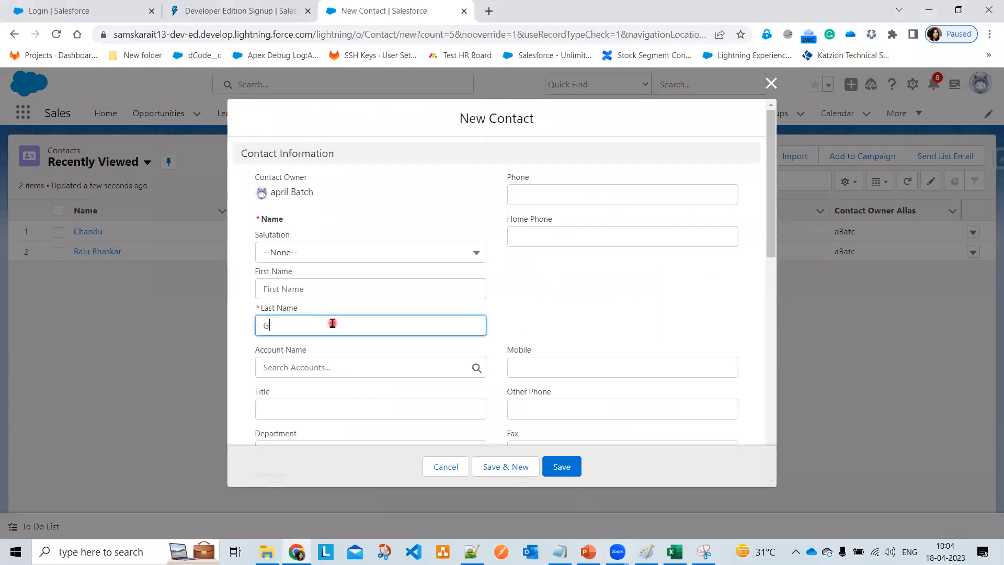
{"action": "type", "text": "Gowthami"}
{"action": "scroll", "coordinate": [572, 363], "scroll_direction": "down", "scroll_amount": 4}
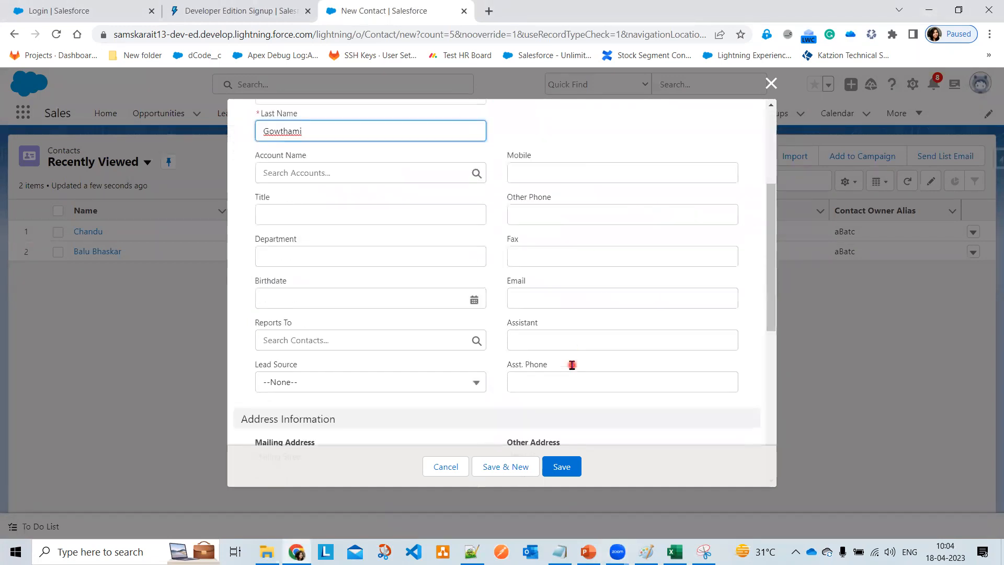
{"action": "left_click", "coordinate": [562, 295]}
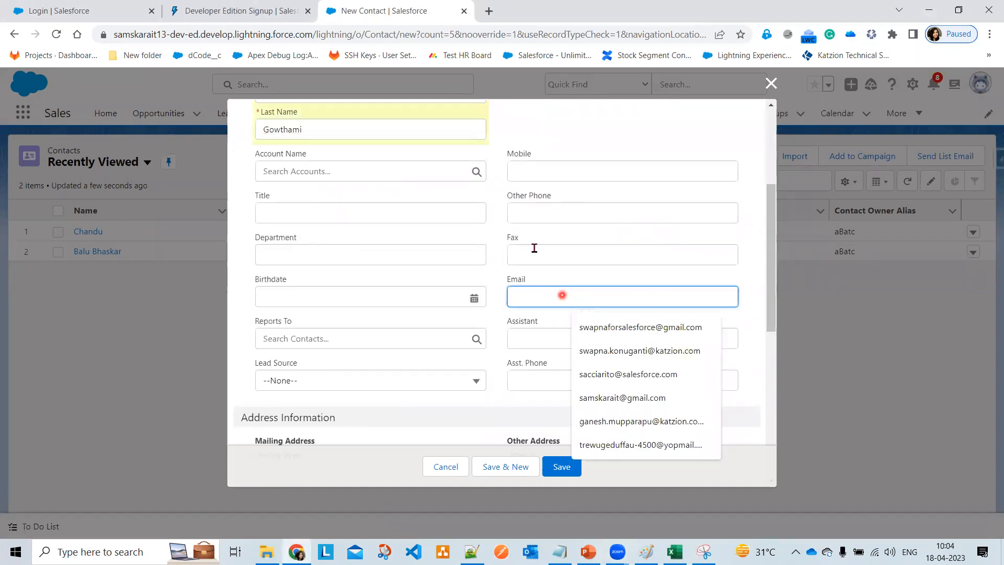
- Set salutation Ms., add description 'Requested for 1 Laptop', and save the contact
{"action": "scroll", "coordinate": [541, 238], "scroll_direction": "up", "scroll_amount": 3}
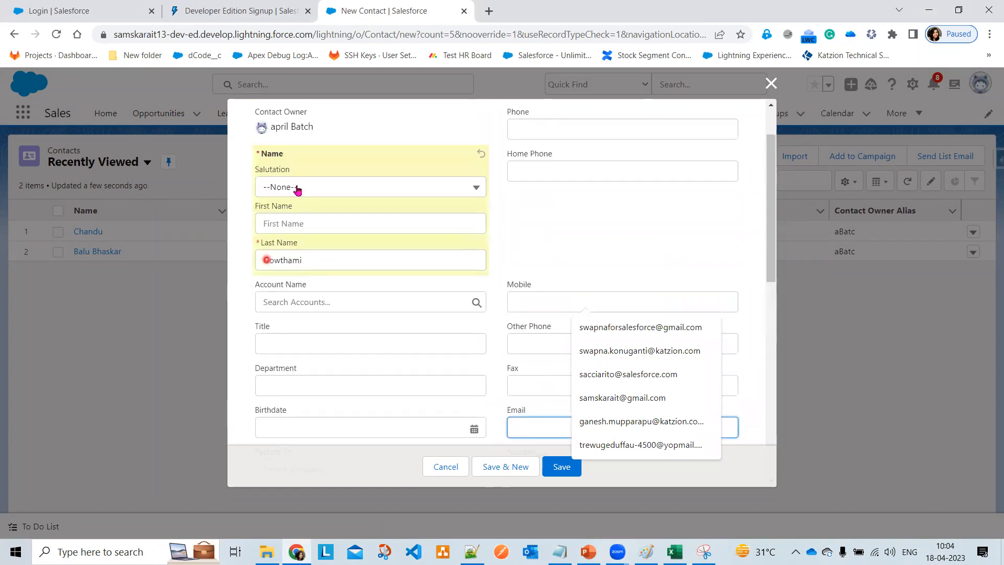
{"action": "left_click", "coordinate": [296, 191]}
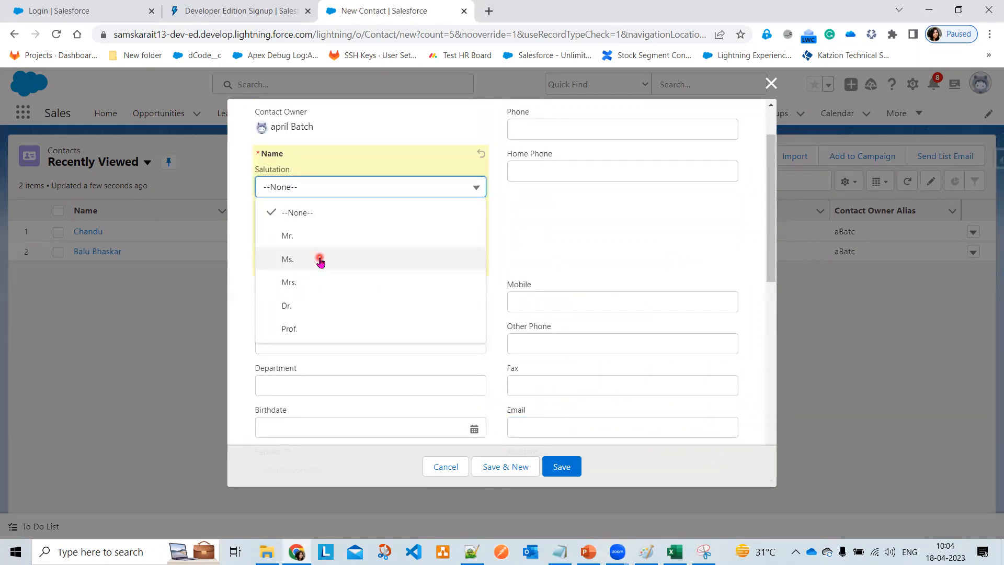
{"action": "left_click", "coordinate": [320, 260]}
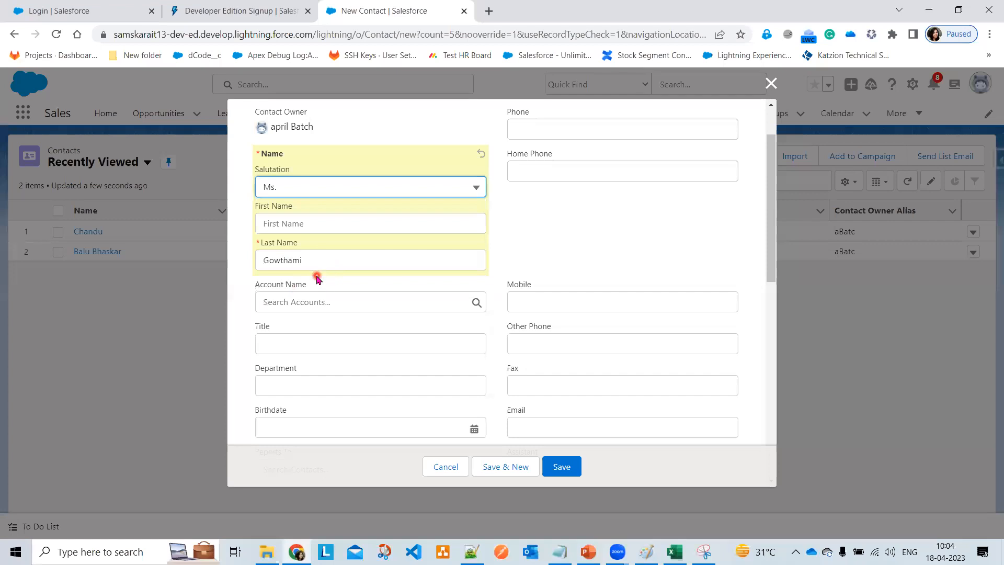
{"action": "scroll", "coordinate": [386, 365], "scroll_direction": "down", "scroll_amount": 7}
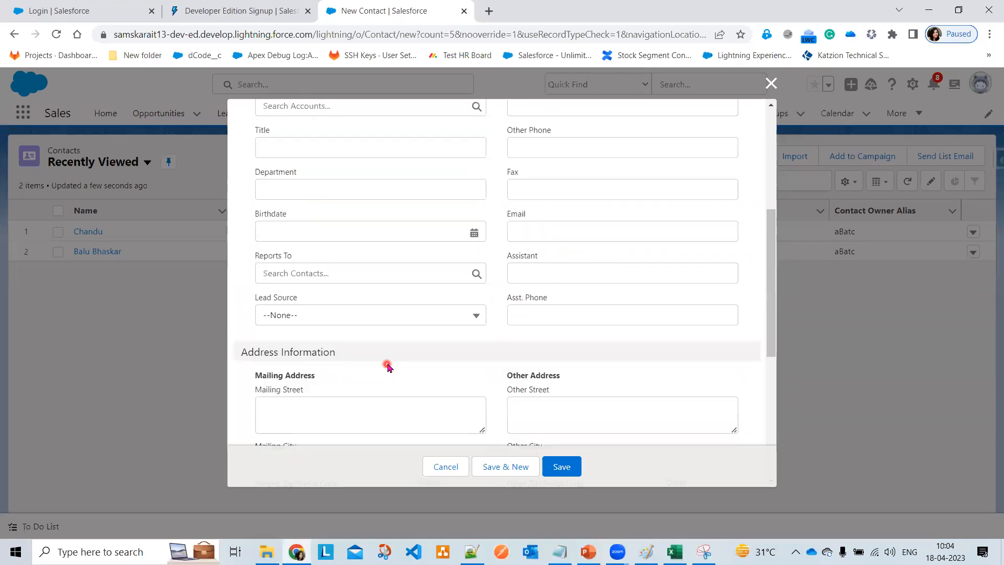
{"action": "scroll", "coordinate": [387, 366], "scroll_direction": "down", "scroll_amount": 2}
{"action": "left_click", "coordinate": [334, 403]}
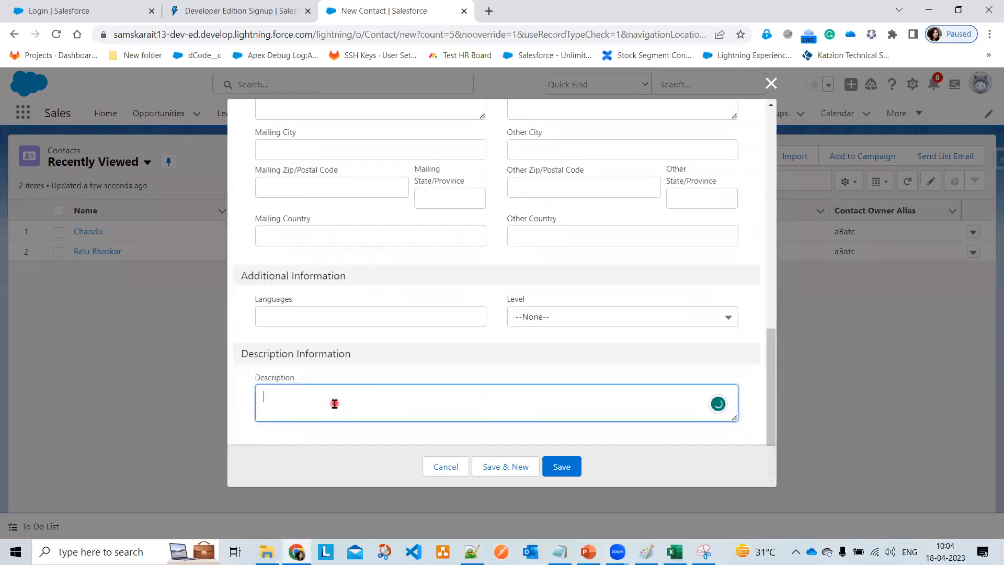
{"action": "type", "text": "Requested for 1 Laptop"}
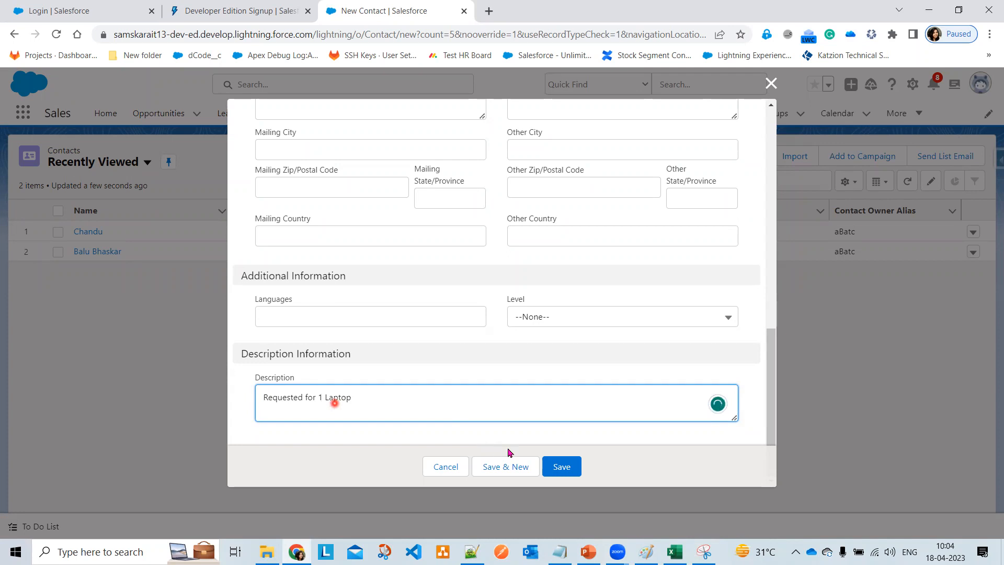
{"action": "left_click", "coordinate": [573, 470]}
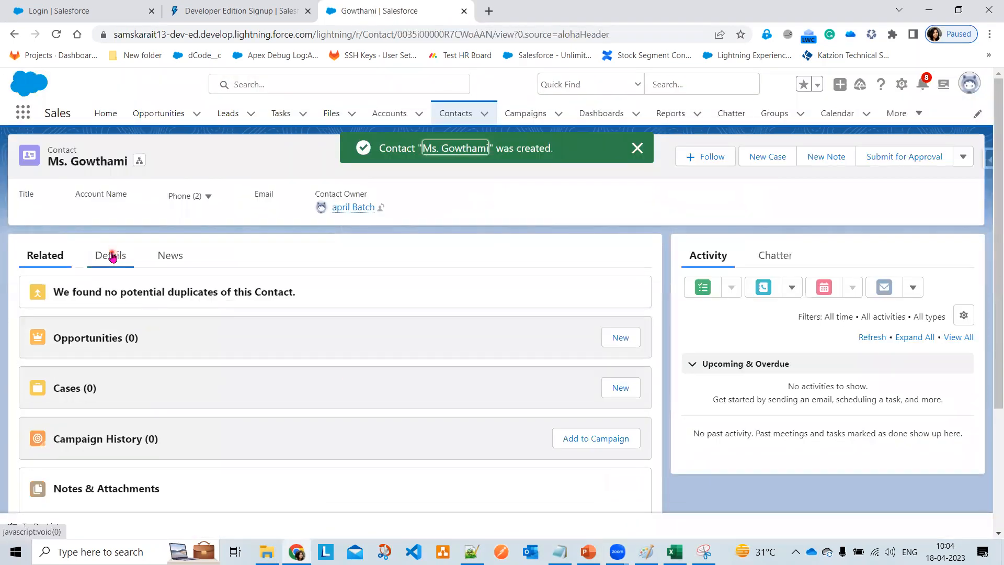
- Change the third contact's Account Name to Support Group on Details, save, then bring up Paint
{"action": "left_click", "coordinate": [114, 255]}
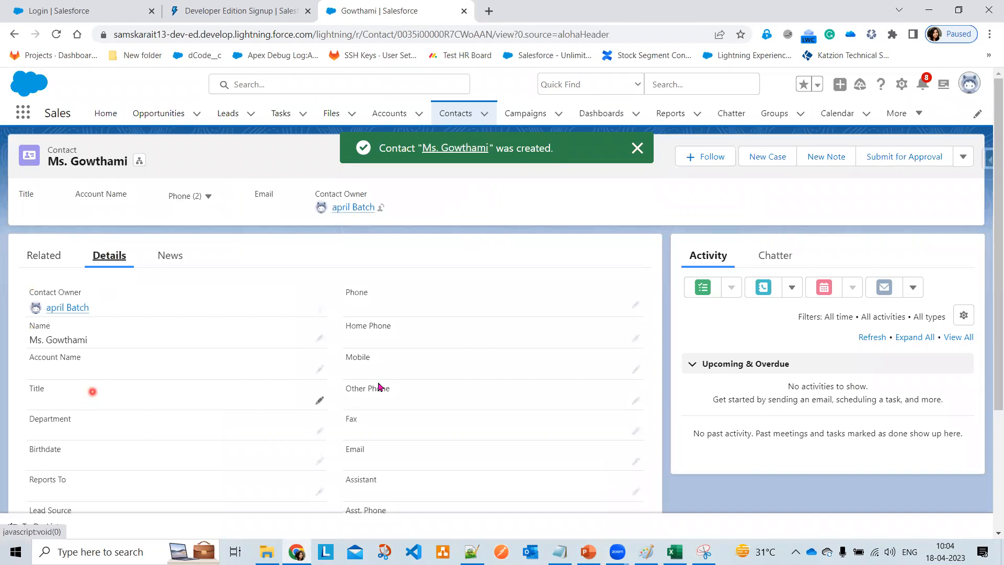
{"action": "left_click", "coordinate": [319, 369]}
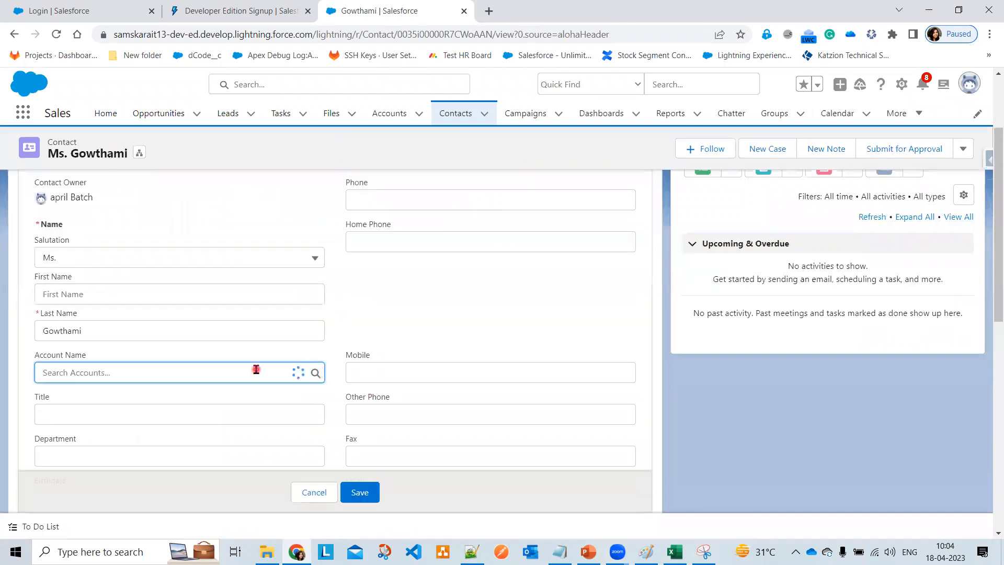
{"action": "left_click", "coordinate": [164, 417]}
{"action": "left_click", "coordinate": [349, 492]}
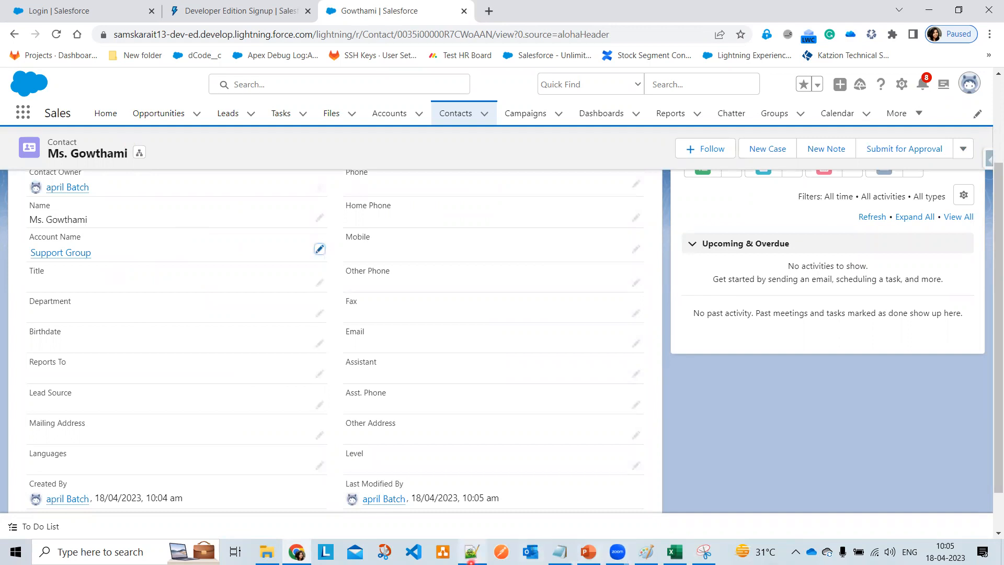
{"action": "left_click", "coordinate": [646, 553]}
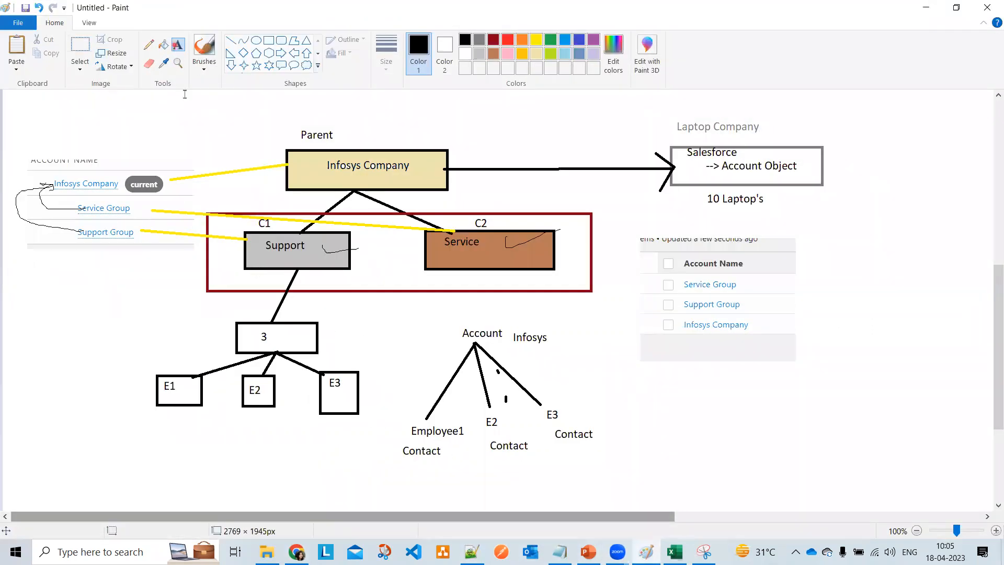
- Add a 'Lead' label beside E2 and draw small rectangles beneath the E1 and E2 boxes
{"action": "left_click", "coordinate": [262, 380]}
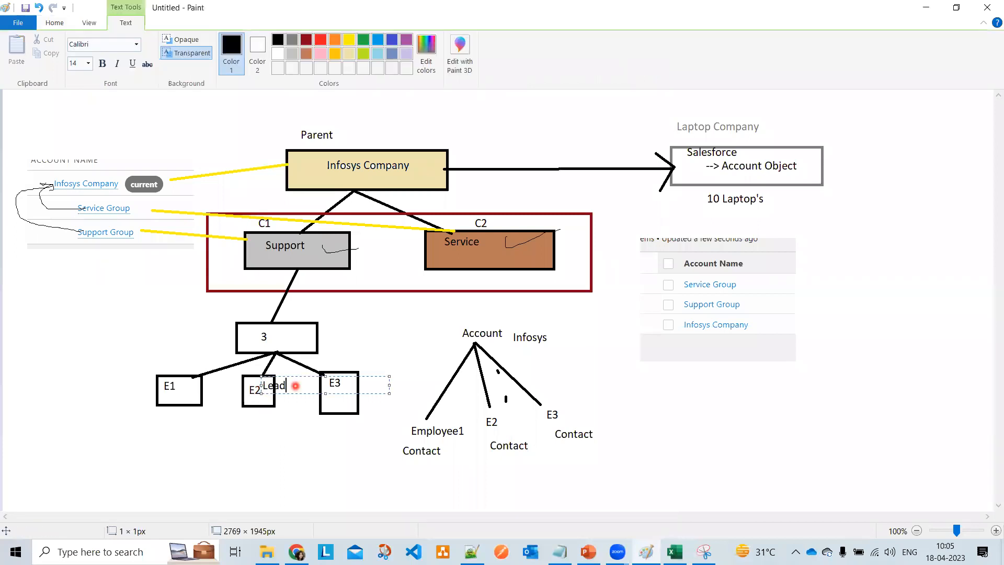
{"action": "left_click", "coordinate": [270, 412]}
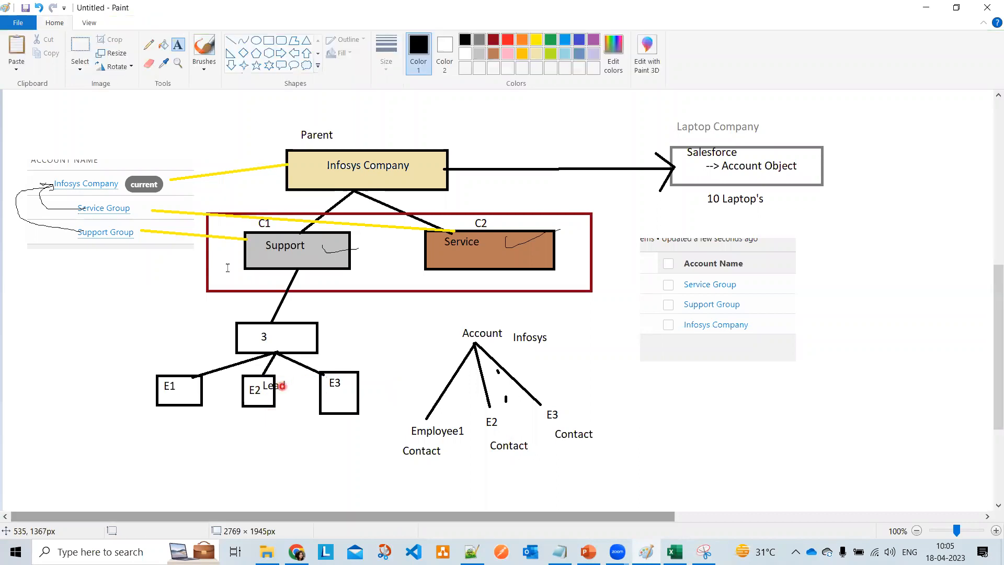
{"action": "left_click", "coordinate": [271, 42]}
{"action": "left_click_drag", "start_coordinate": [182, 458], "coordinate": [245, 475]}
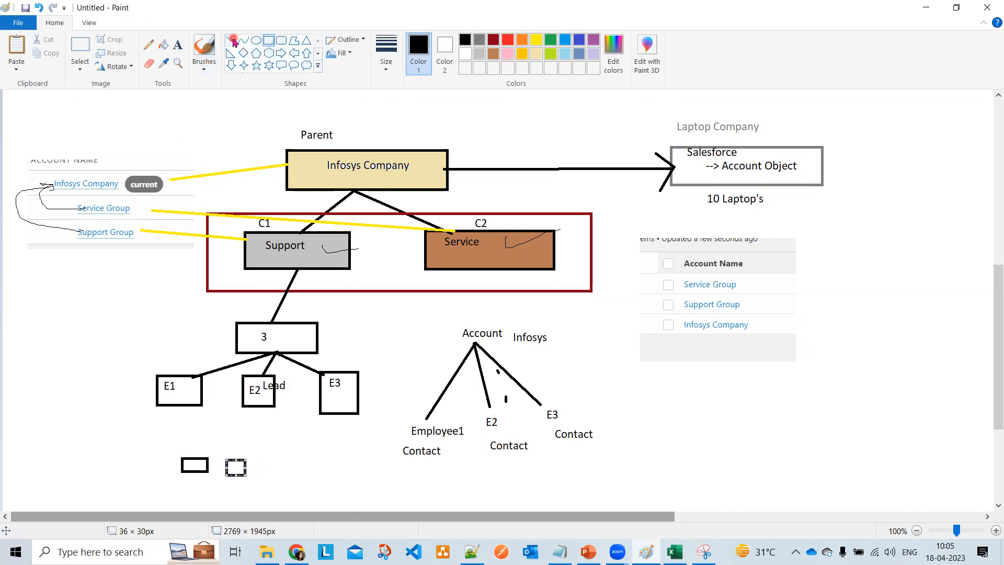